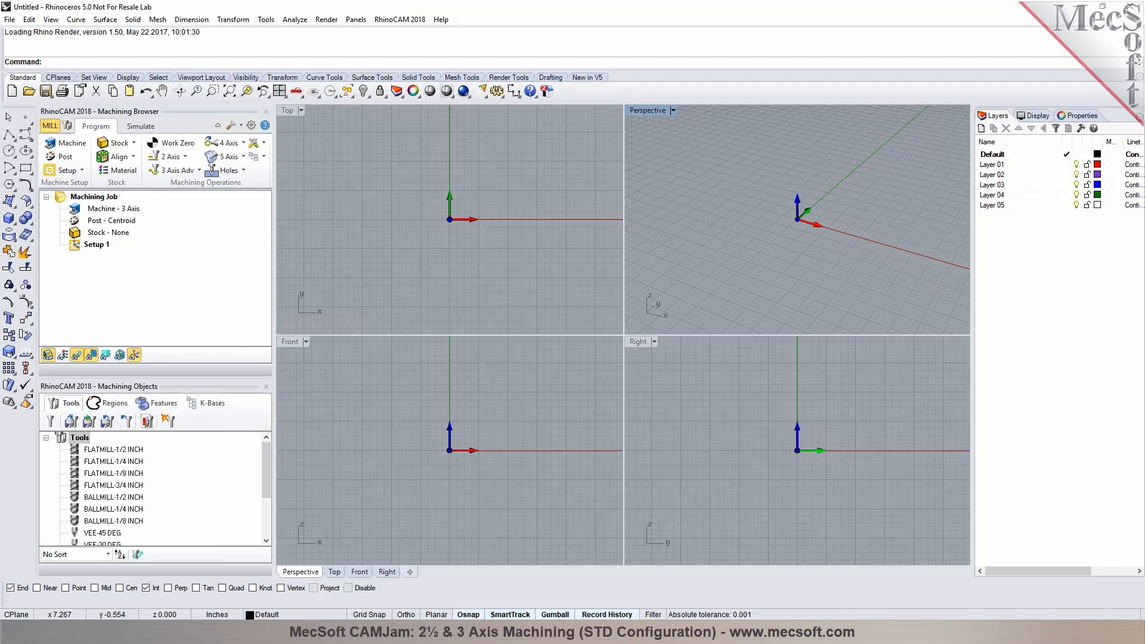
# Step: Open the part file D80_01 010-50P port esc hatch plant.3dm and view the hatch at an angle
pyautogui.click(518, 366)
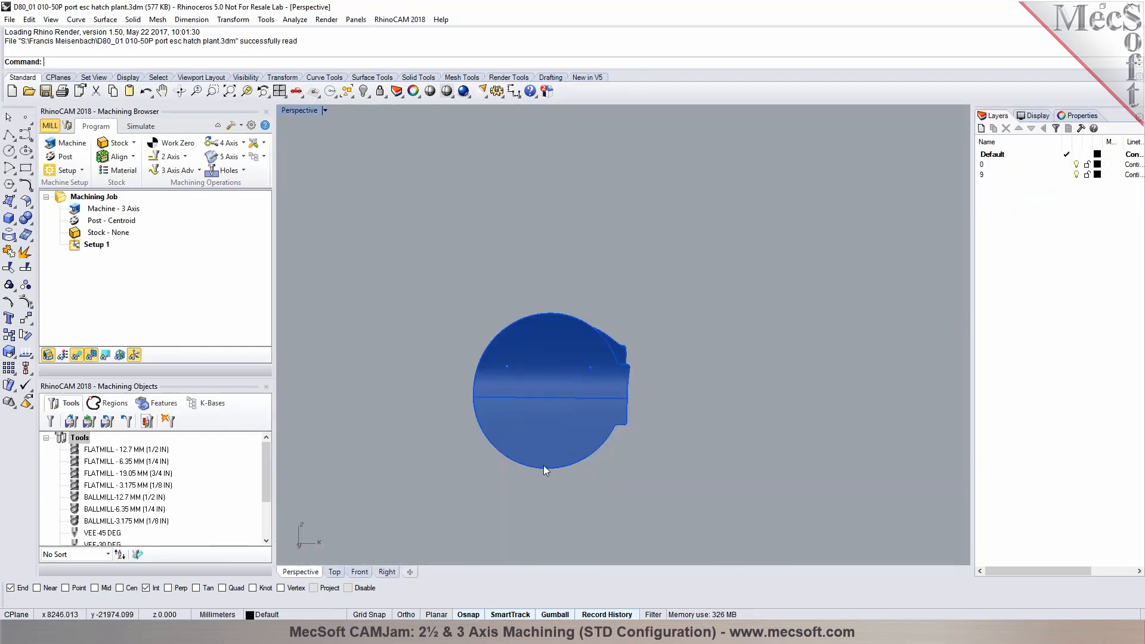
pyautogui.scroll(3, 546, 437)
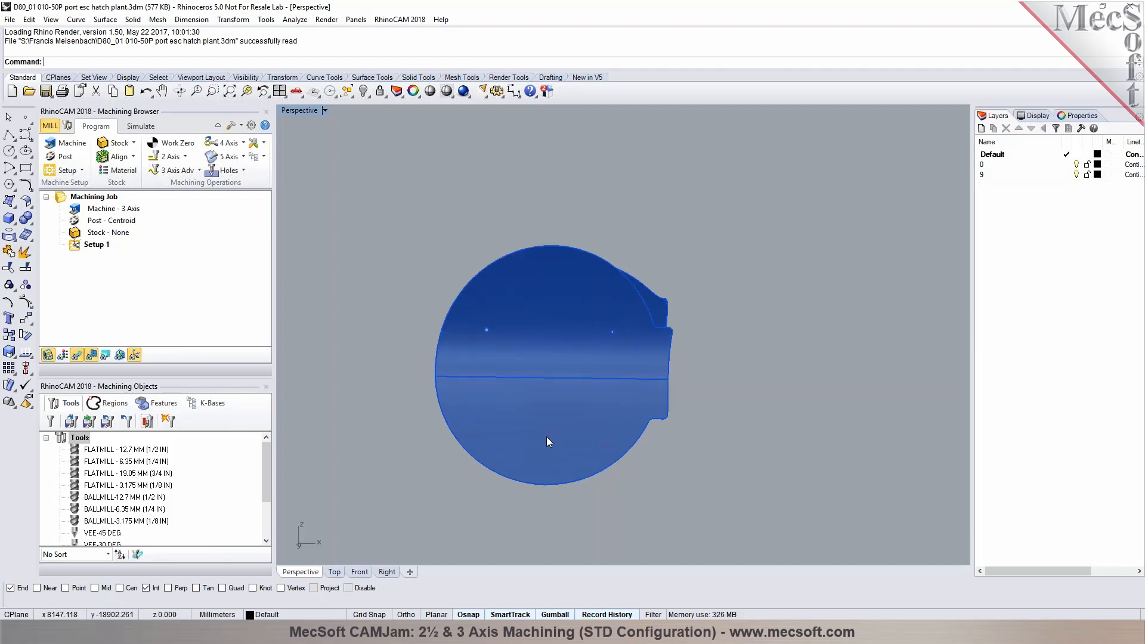
pyautogui.scroll(1, 547, 441)
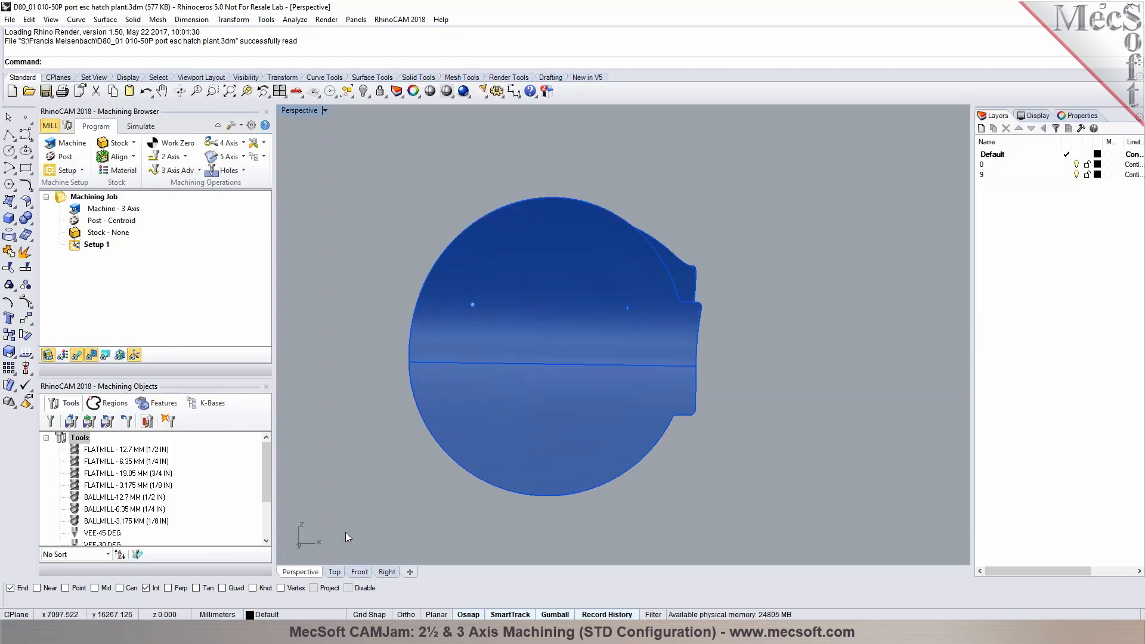
pyautogui.moveTo(464, 484); pyautogui.dragTo(466, 344, button='right')
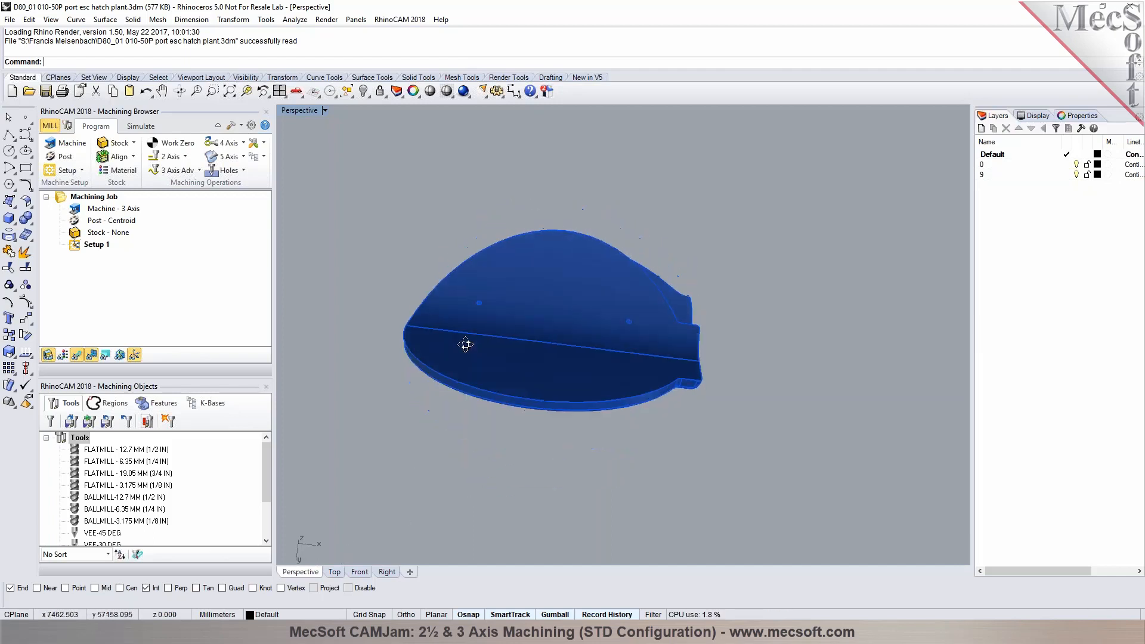
# Step: Examine the hatch's position relative to the world axes in the four standard viewports
pyautogui.click(279, 90)
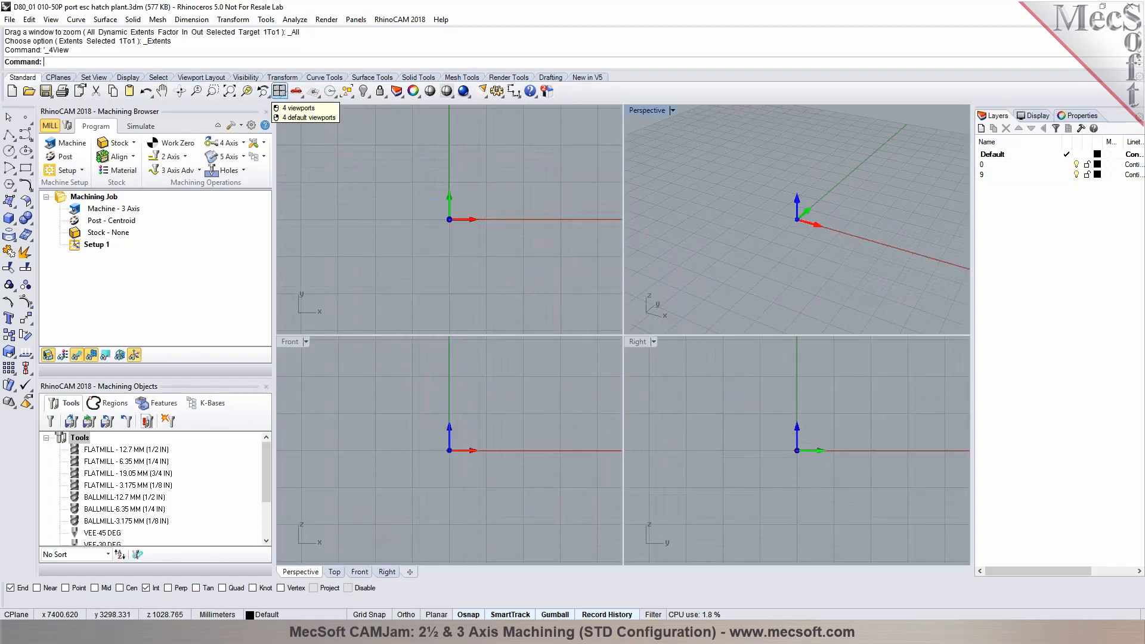
pyautogui.click(672, 111)
pyautogui.click(676, 122)
pyautogui.moveTo(738, 190)
pyautogui.mouseDown(button='right')
pyautogui.moveTo(568, 173)
pyautogui.moveTo(734, 169)
pyautogui.moveTo(741, 242)
pyautogui.moveTo(559, 244)
pyautogui.moveTo(656, 242)
pyautogui.moveTo(586, 297)
pyautogui.moveTo(679, 296)
pyautogui.moveTo(567, 299)
pyautogui.moveTo(558, 286)
pyautogui.mouseUp(button='right')
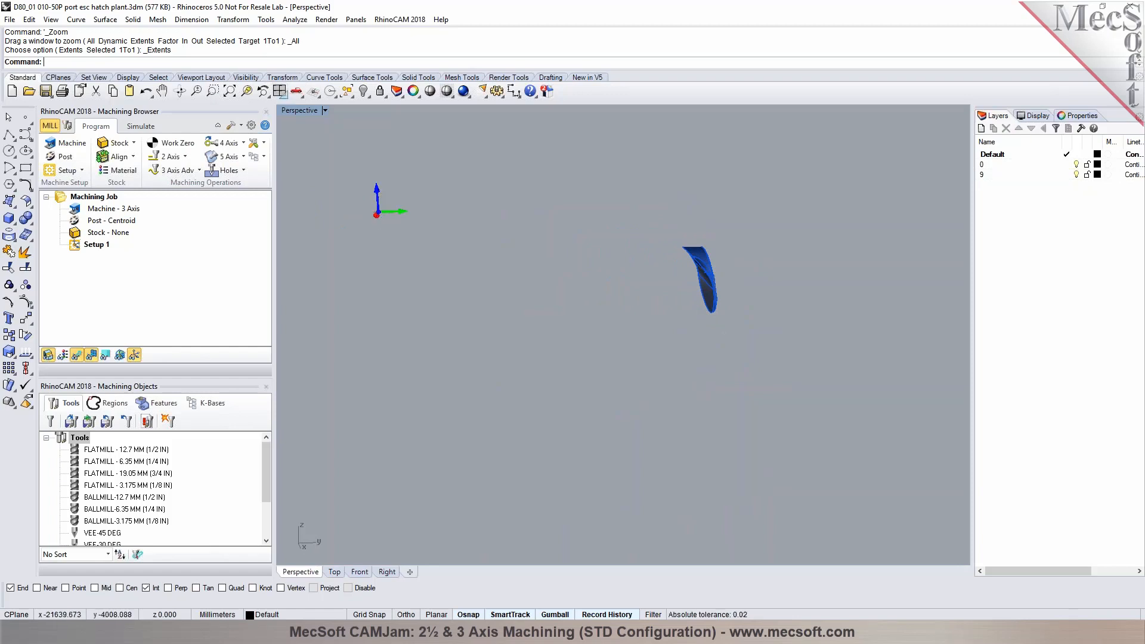
pyautogui.click(278, 90)
pyautogui.scroll(-15, 523, 205)
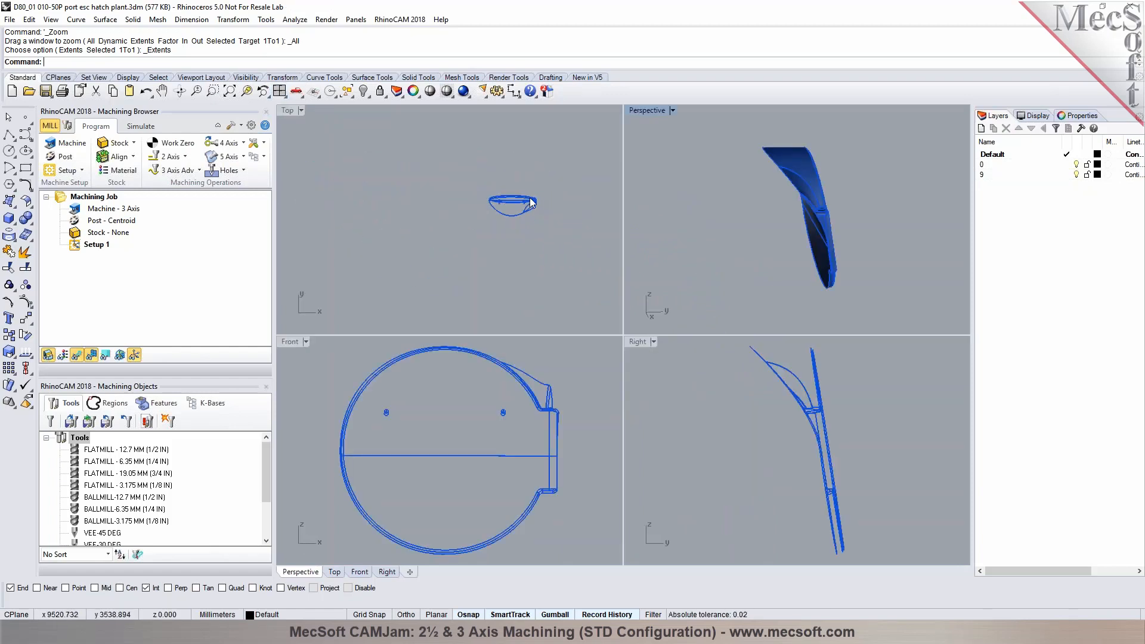
pyautogui.scroll(10, 526, 203)
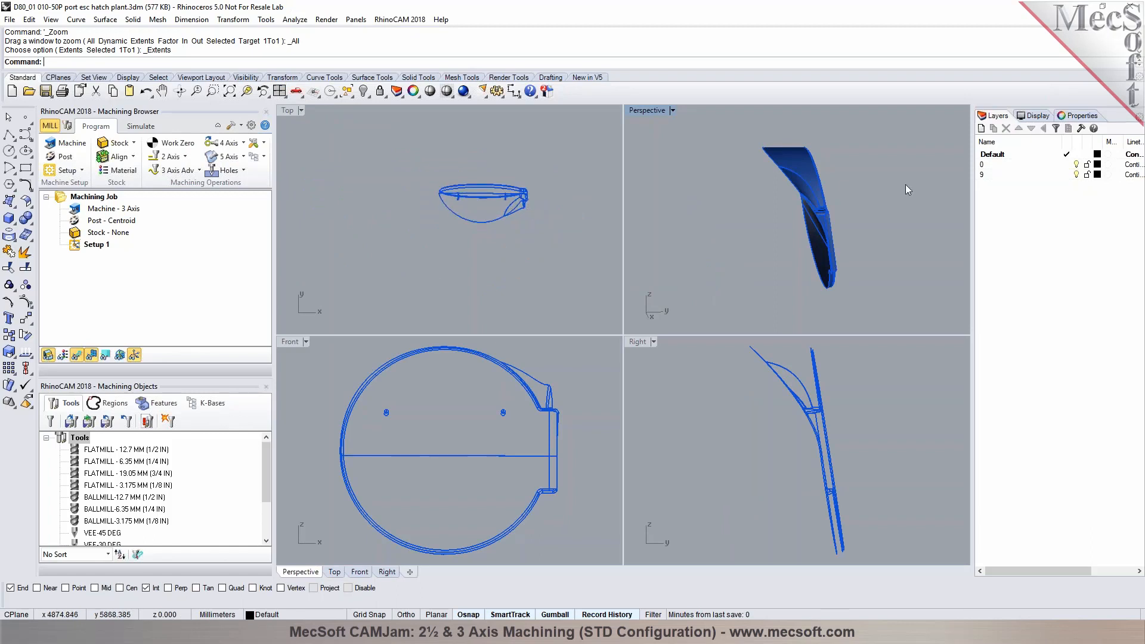
pyautogui.scroll(5, 844, 186)
# Step: Inspect the tilted hatch from its curved and flat sides in a maximized perspective view
pyautogui.click(672, 111)
pyautogui.click(673, 119)
pyautogui.moveTo(739, 237); pyautogui.dragTo(574, 246, button='right')
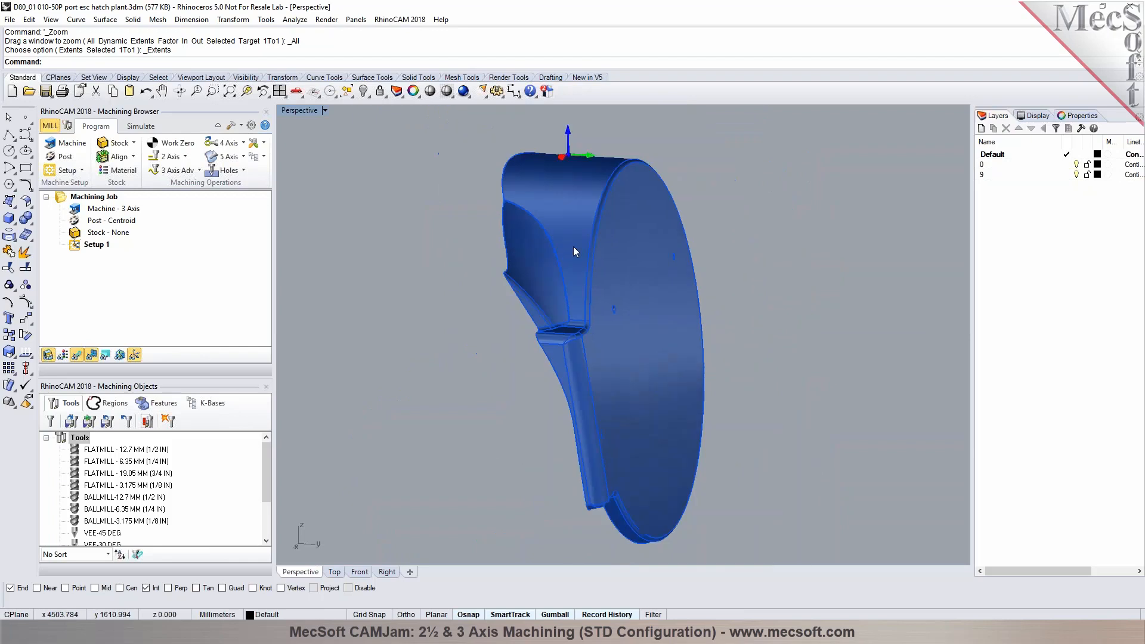
pyautogui.moveTo(683, 289); pyautogui.dragTo(766, 307, button='right')
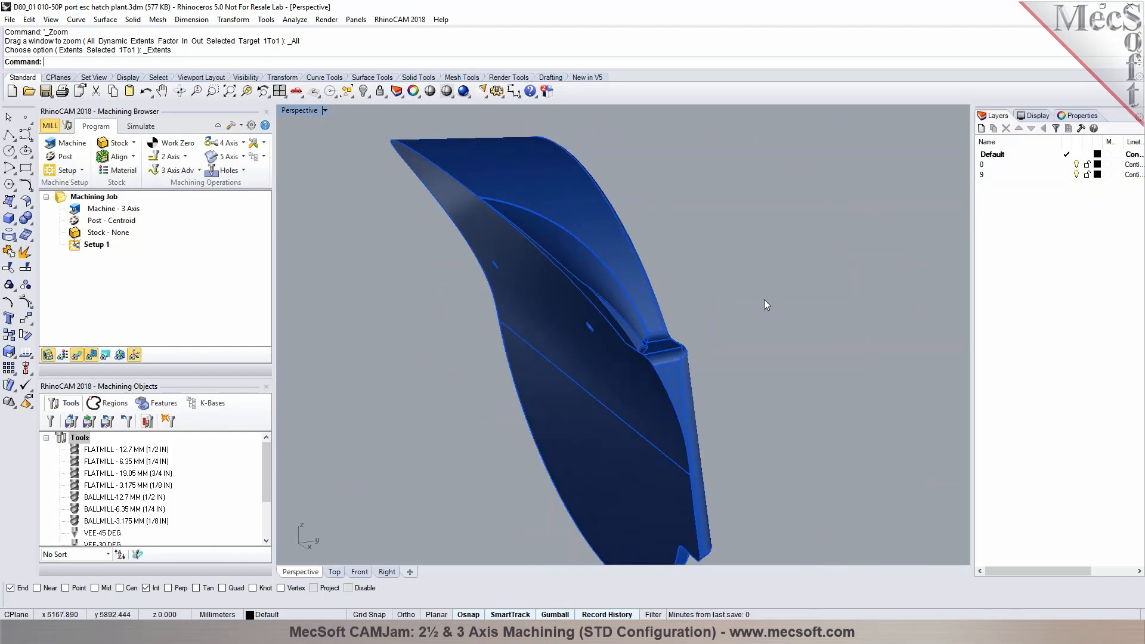
pyautogui.moveTo(764, 300); pyautogui.dragTo(587, 250, button='right')
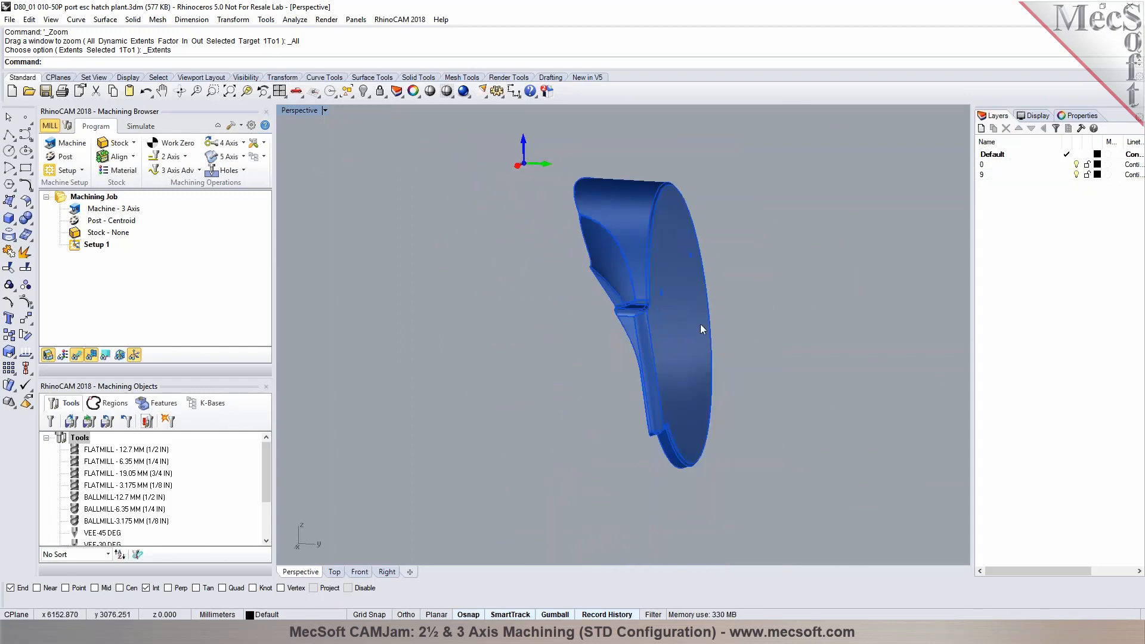
pyautogui.click(650, 308)
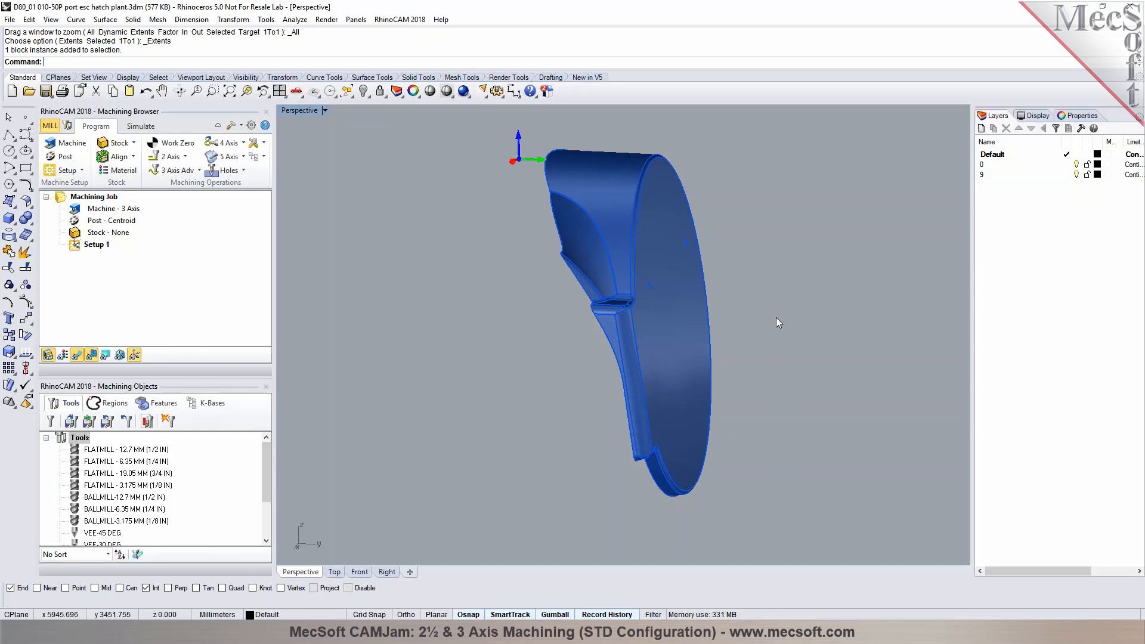
pyautogui.moveTo(735, 264); pyautogui.dragTo(723, 312, button='right')
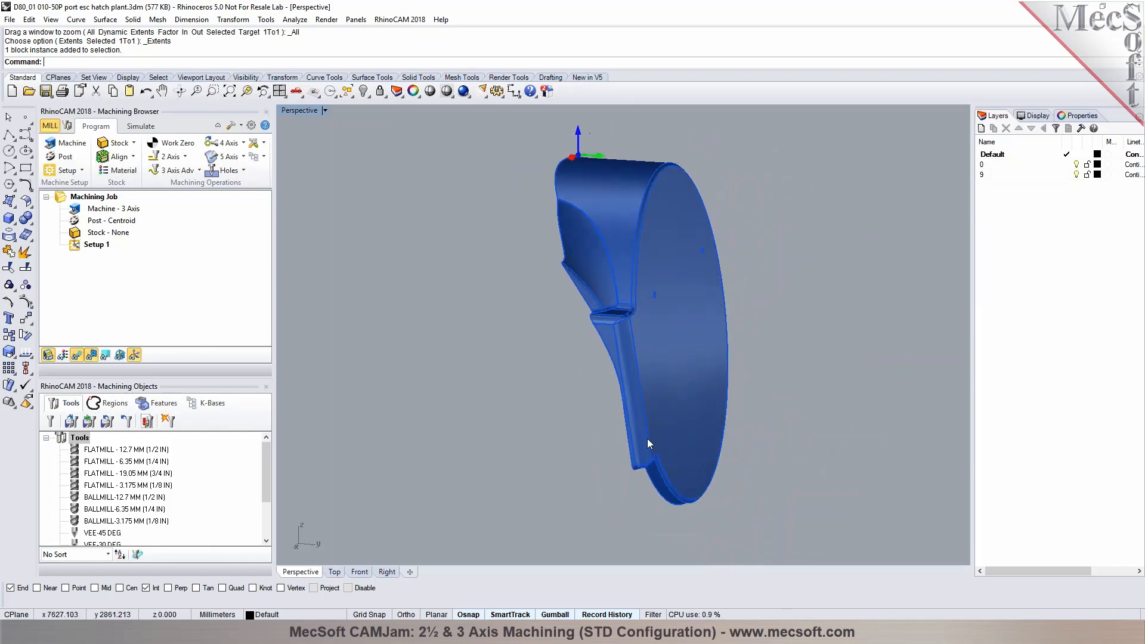
pyautogui.moveTo(724, 416); pyautogui.dragTo(663, 393, button='right')
pyautogui.scroll(-11, 753, 363)
pyautogui.scroll(5, 864, 392)
pyautogui.scroll(5, 700, 386)
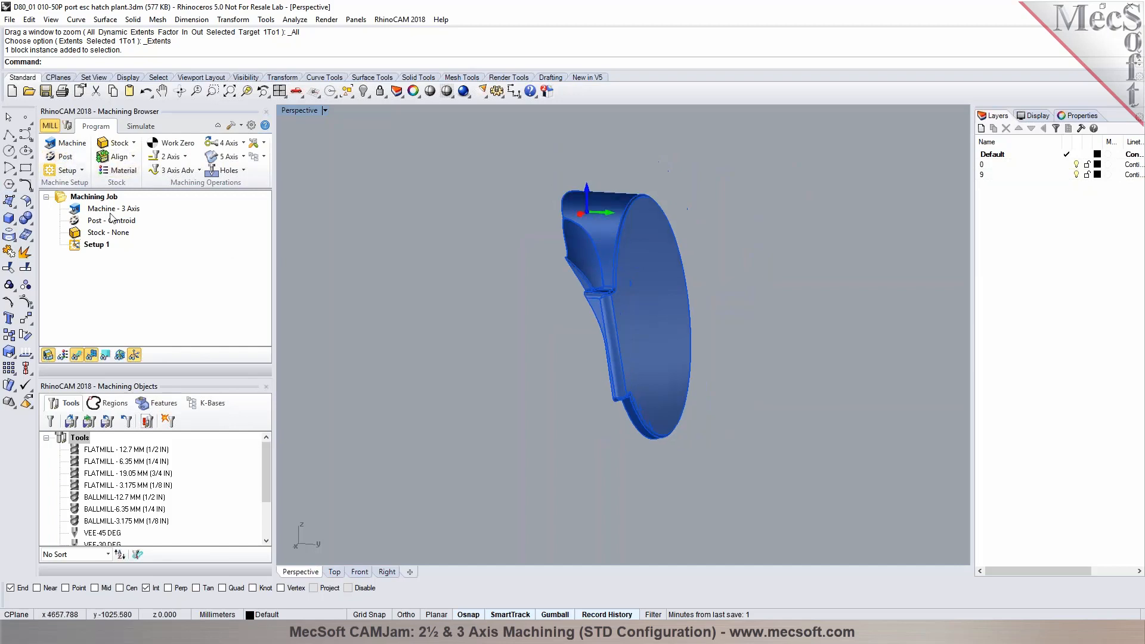
# Step: Try to orient the part by aligning it to the large flat face of the hatch block
pyautogui.click(83, 171)
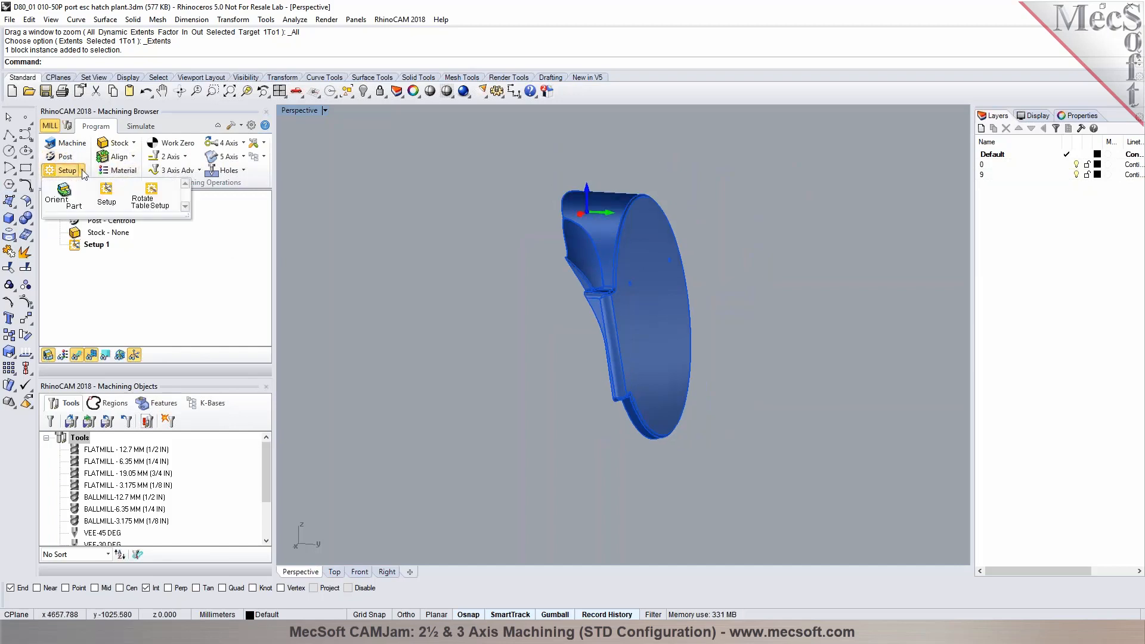
pyautogui.click(60, 200)
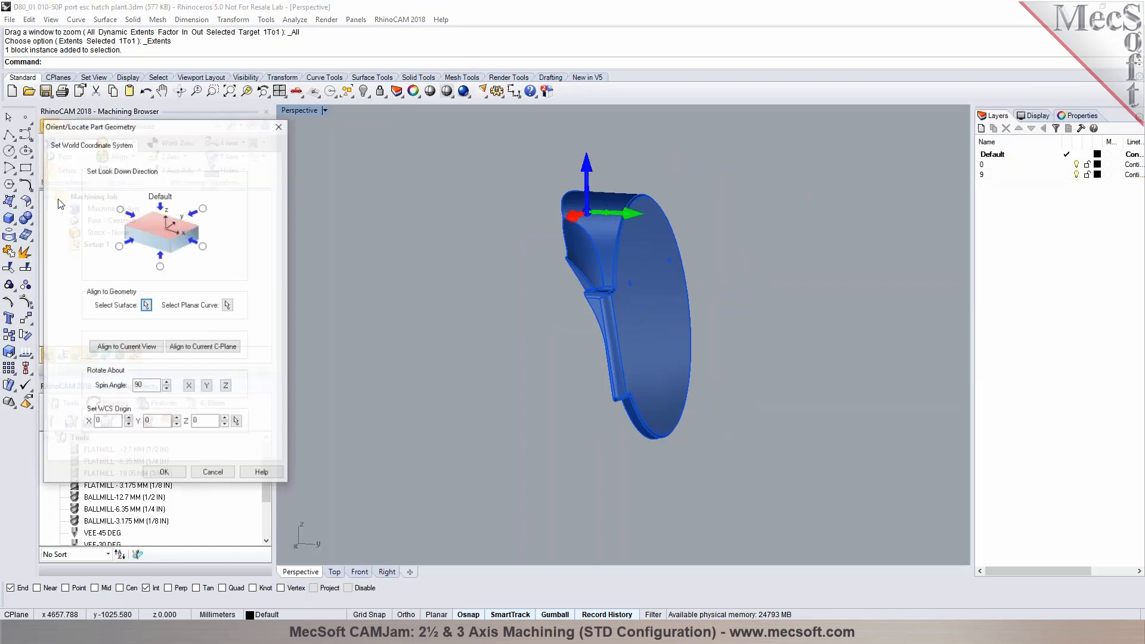
pyautogui.click(146, 305)
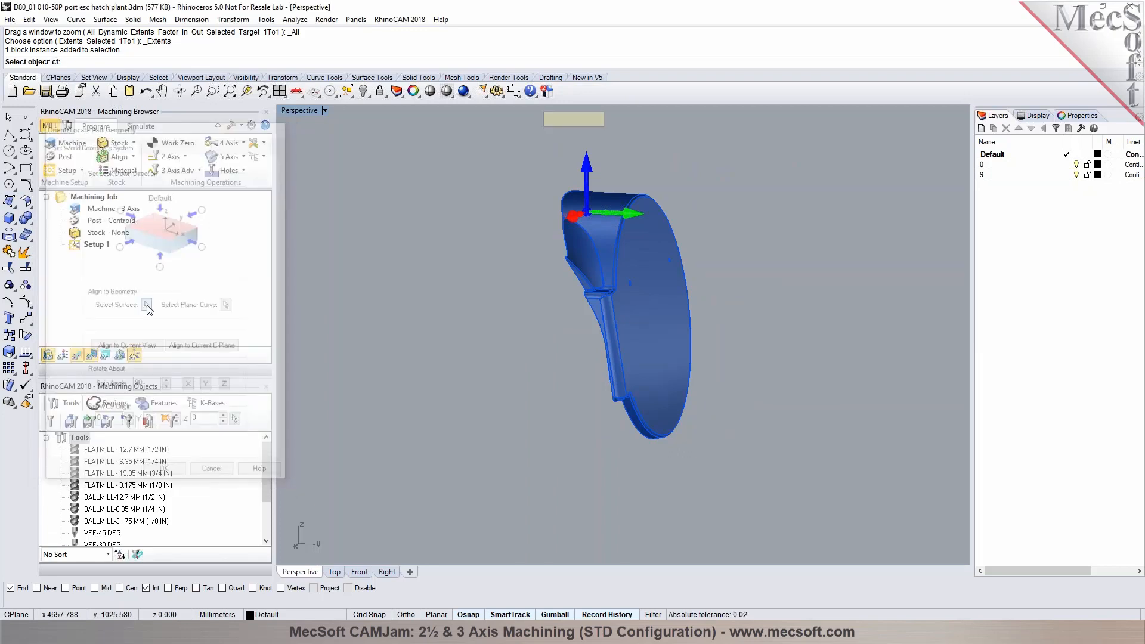
pyautogui.click(653, 328)
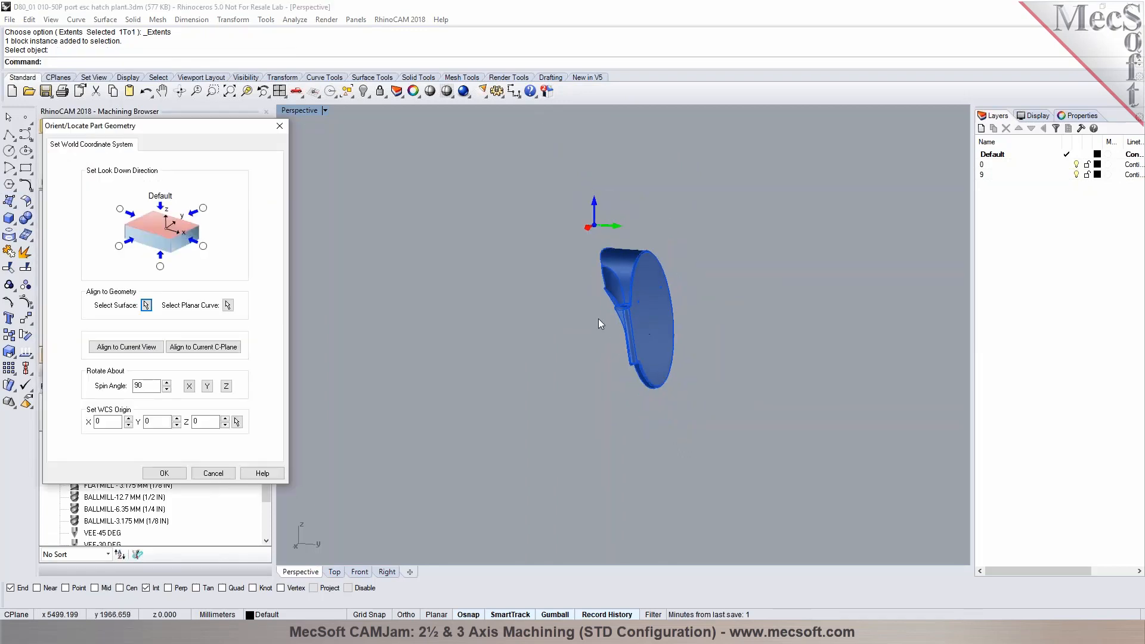
pyautogui.click(165, 474)
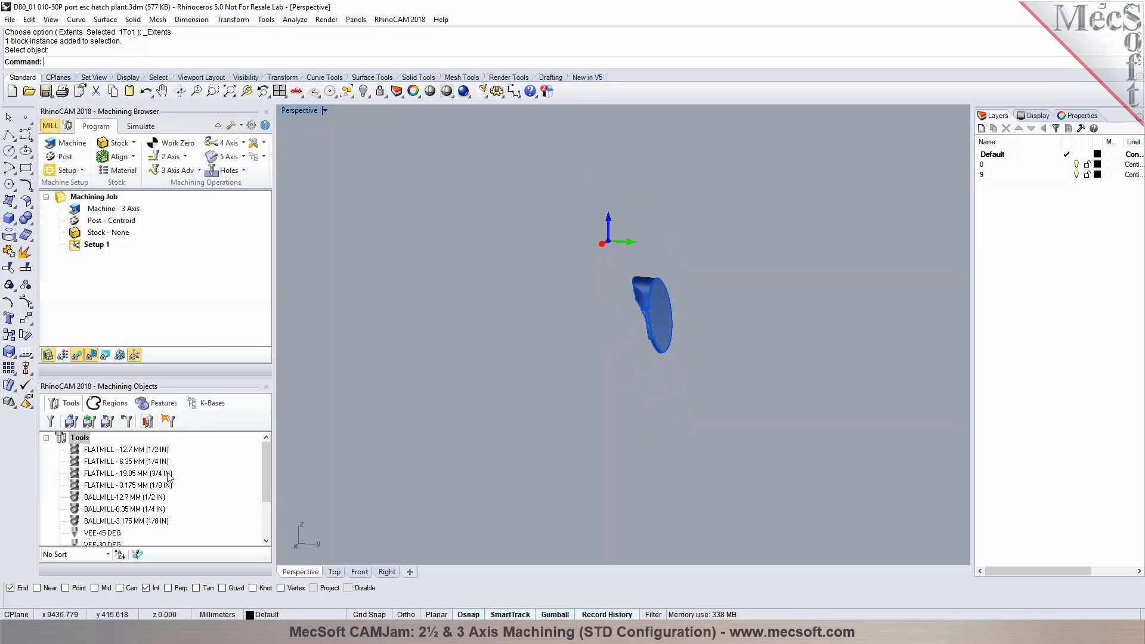
# Step: Explode the hatch block instance into separate objects
pyautogui.click(279, 91)
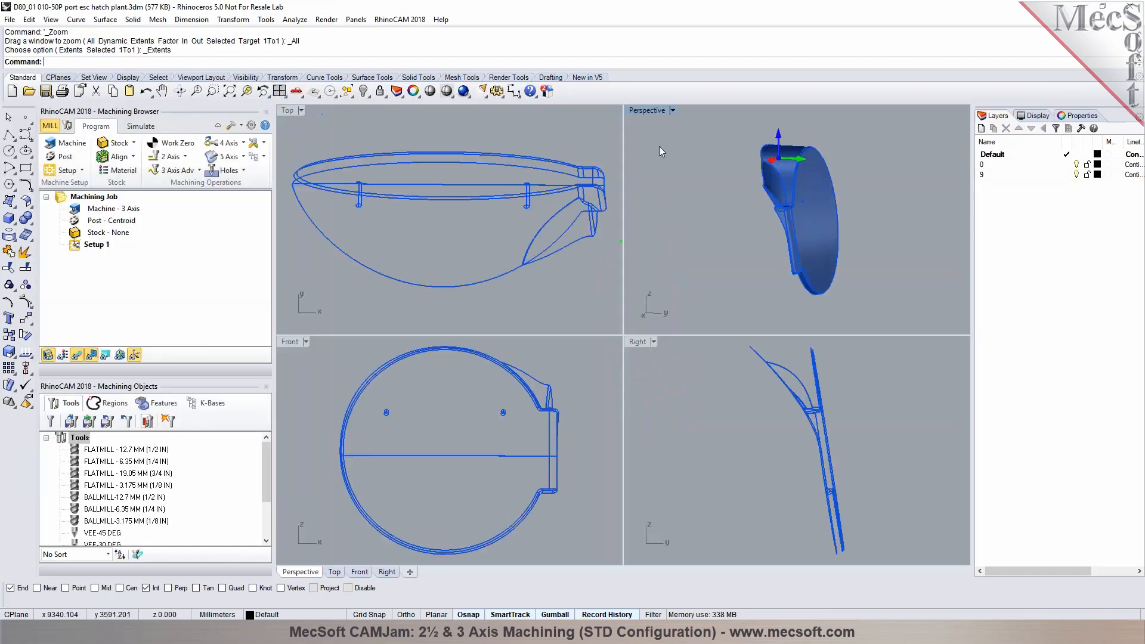
pyautogui.doubleClick(668, 110)
pyautogui.click(683, 279)
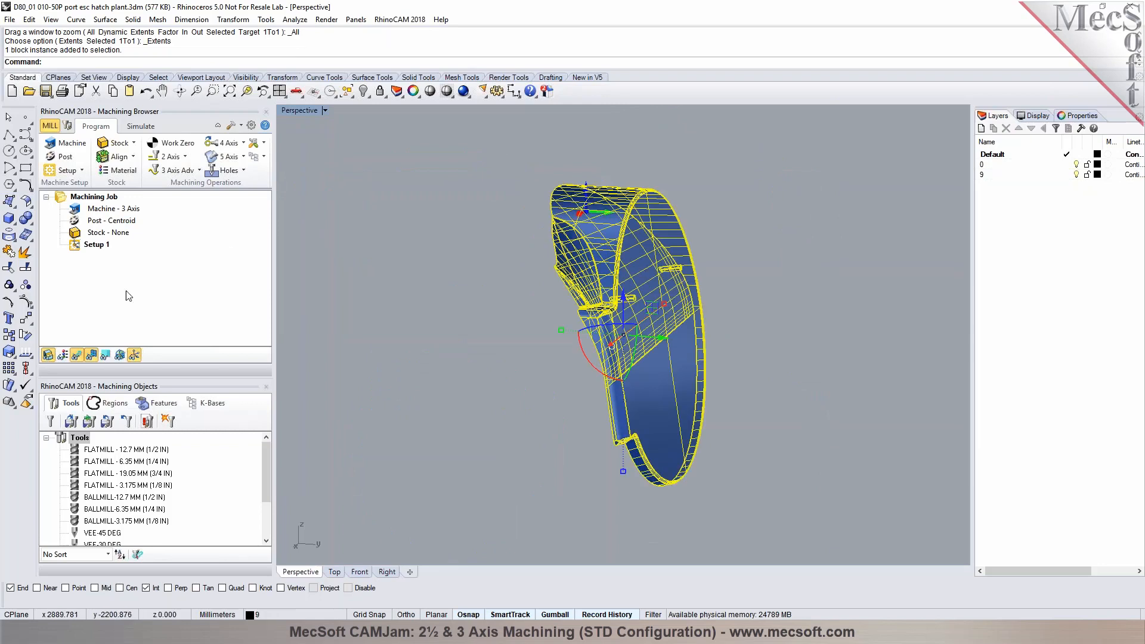
pyautogui.click(25, 253)
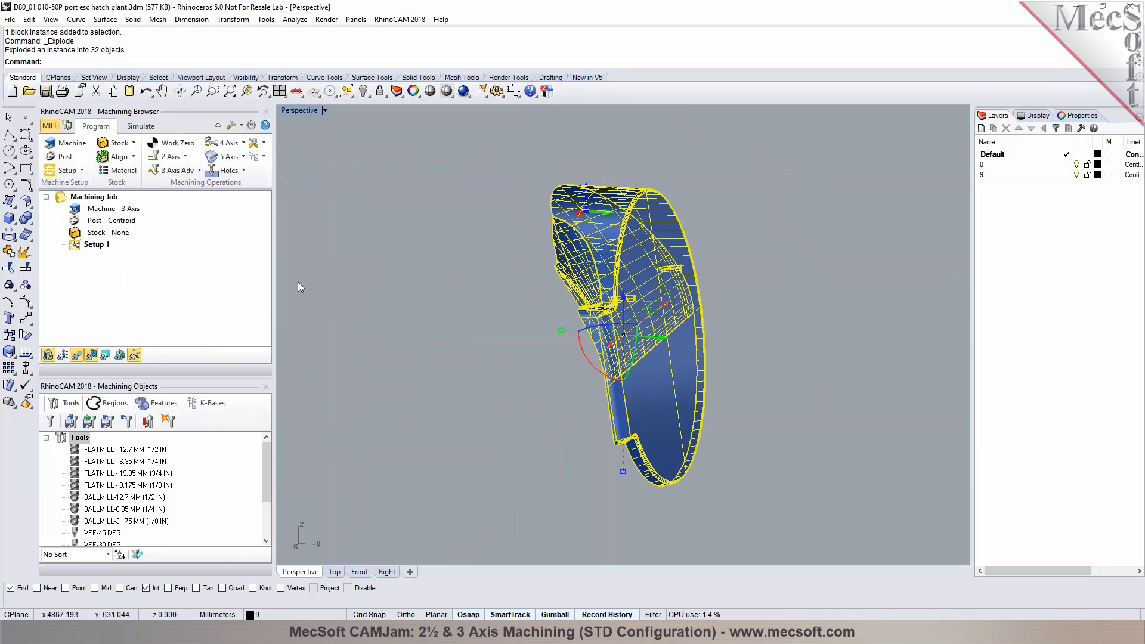
# Step: Orient the part geometry by aligning it to the hatch's large flat round face
pyautogui.click(68, 170)
pyautogui.click(59, 203)
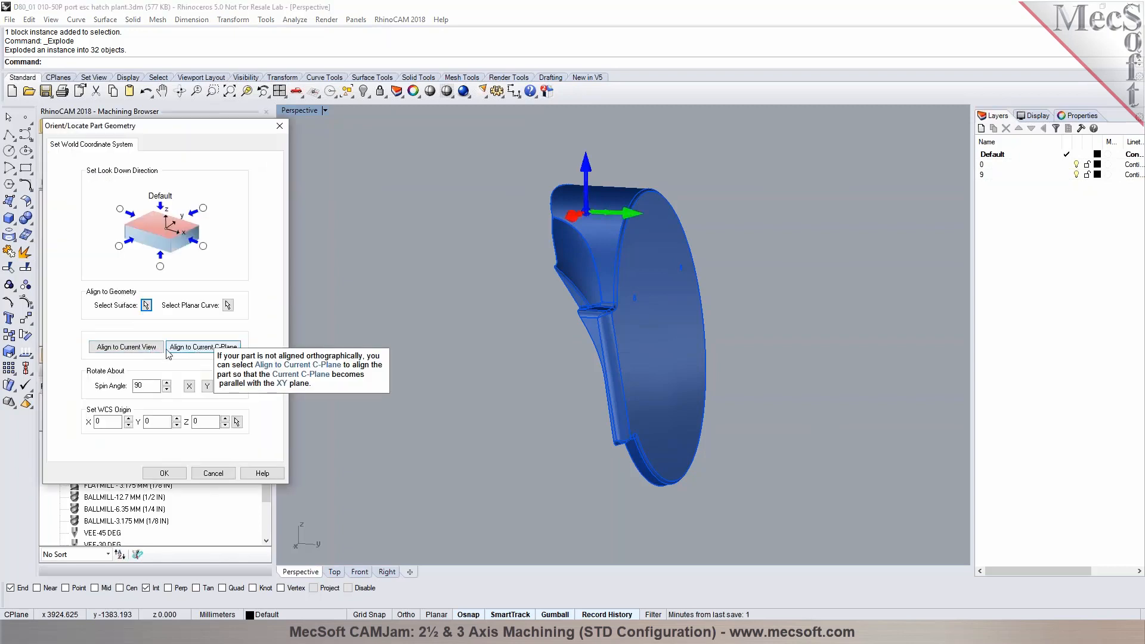
pyautogui.click(145, 308)
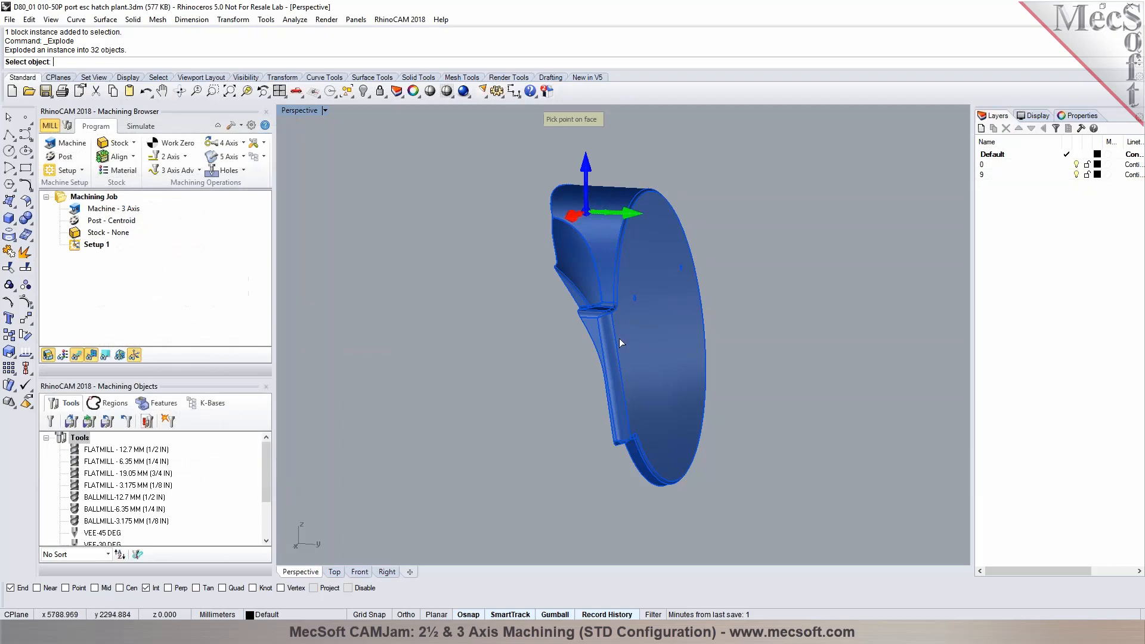
pyautogui.click(648, 344)
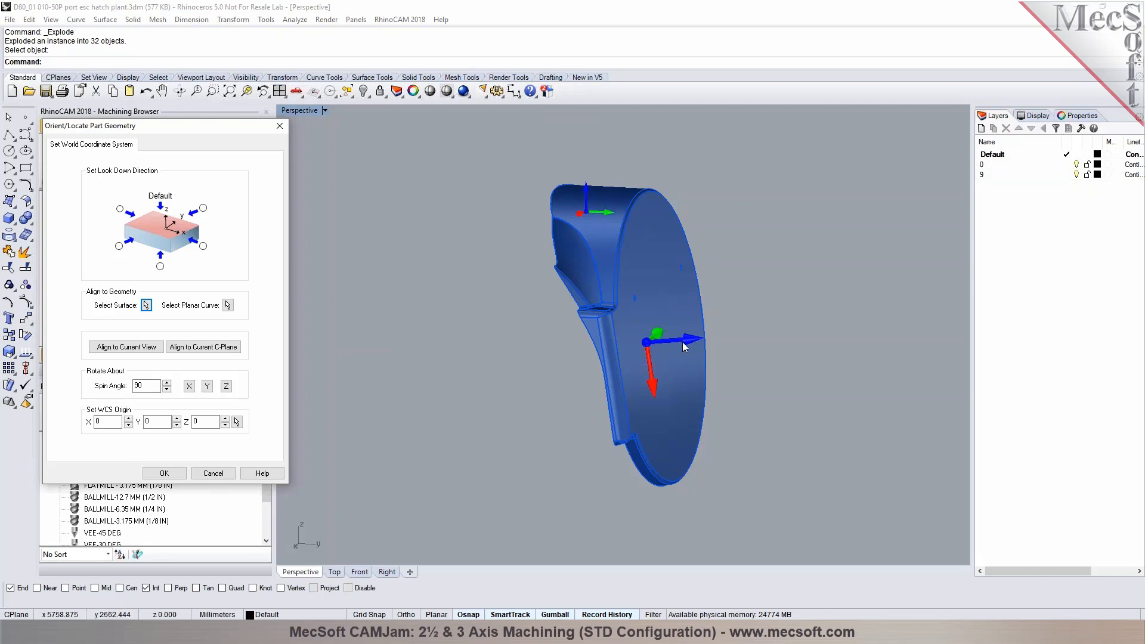
pyautogui.click(164, 473)
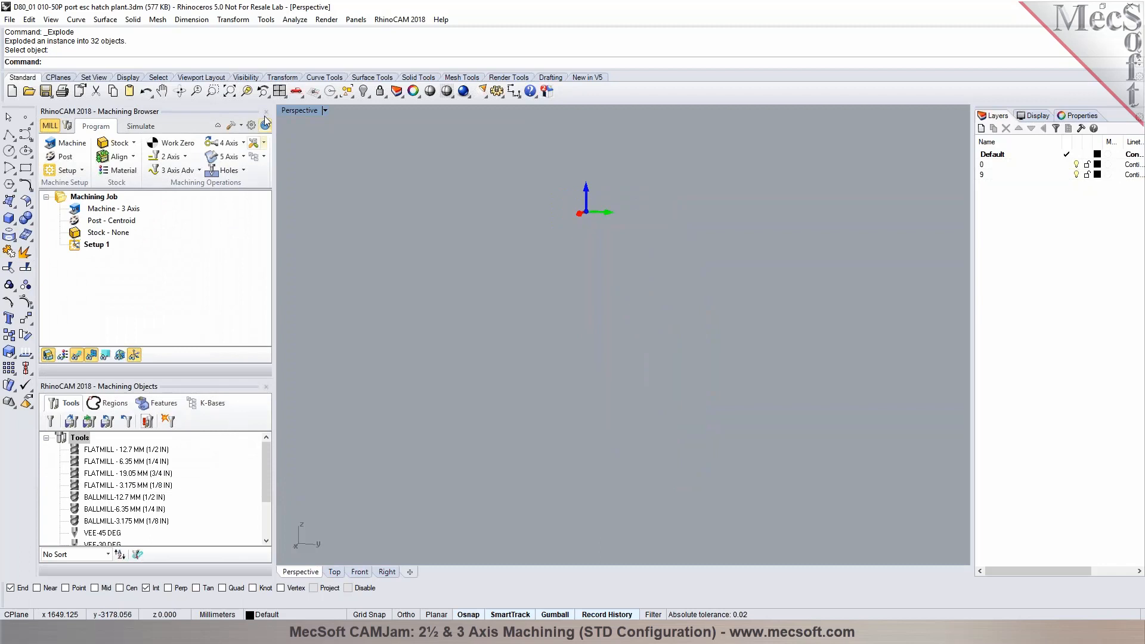
# Step: Examine the reoriented hatch and its flat upper face in the four viewports
pyautogui.click(279, 91)
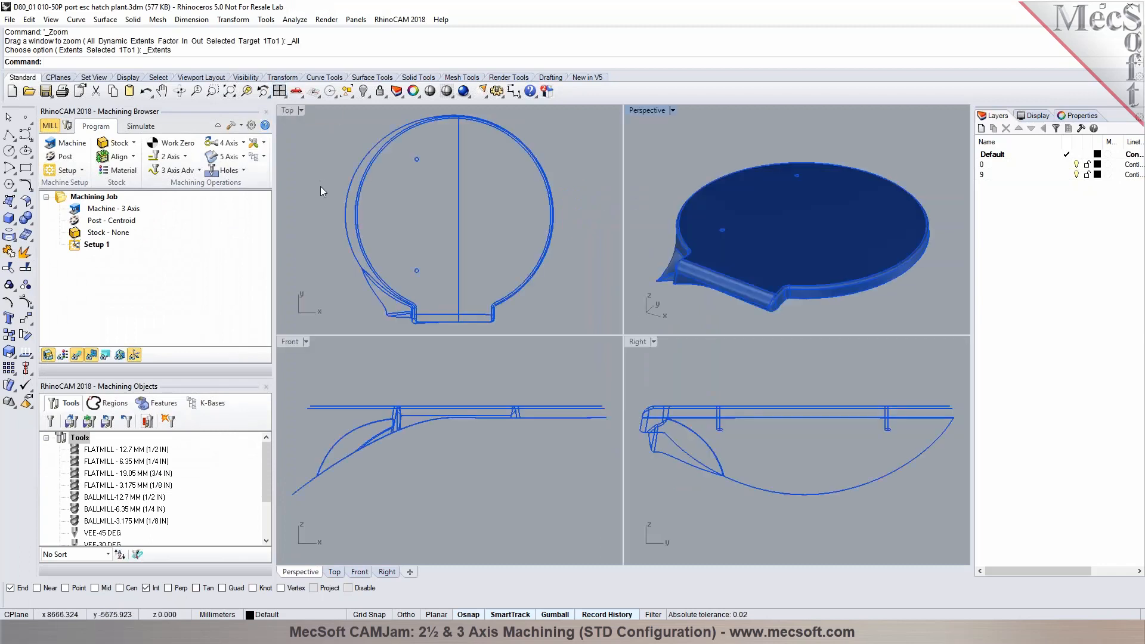
pyautogui.click(683, 173)
pyautogui.moveTo(706, 233); pyautogui.dragTo(719, 205, button='right')
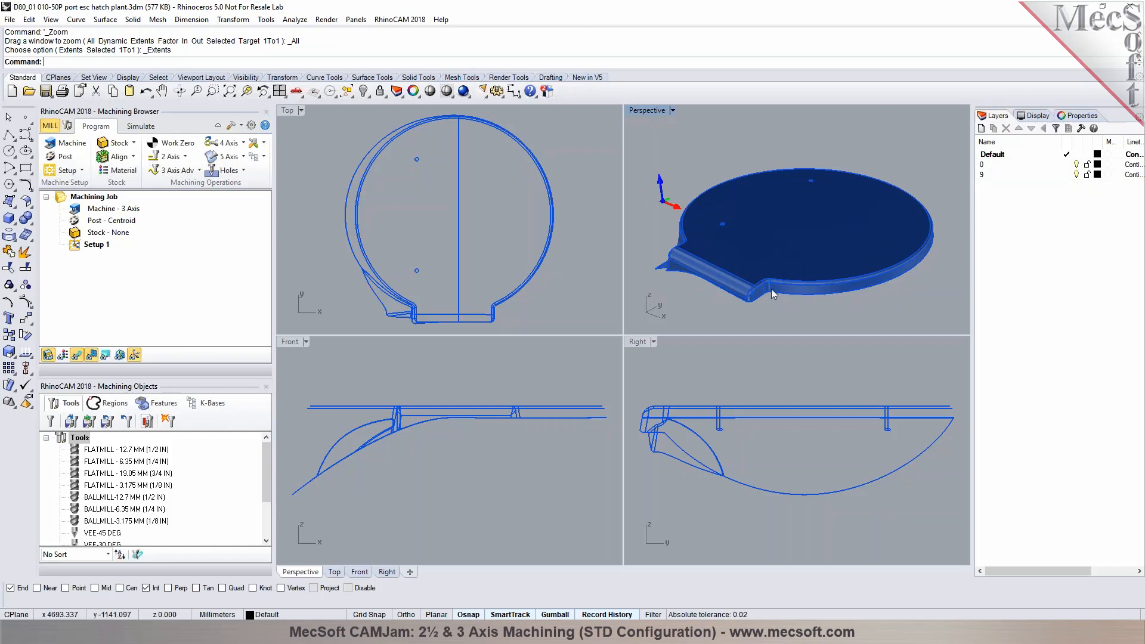
pyautogui.scroll(2, 771, 288)
pyautogui.scroll(2, 772, 283)
pyautogui.click(767, 252)
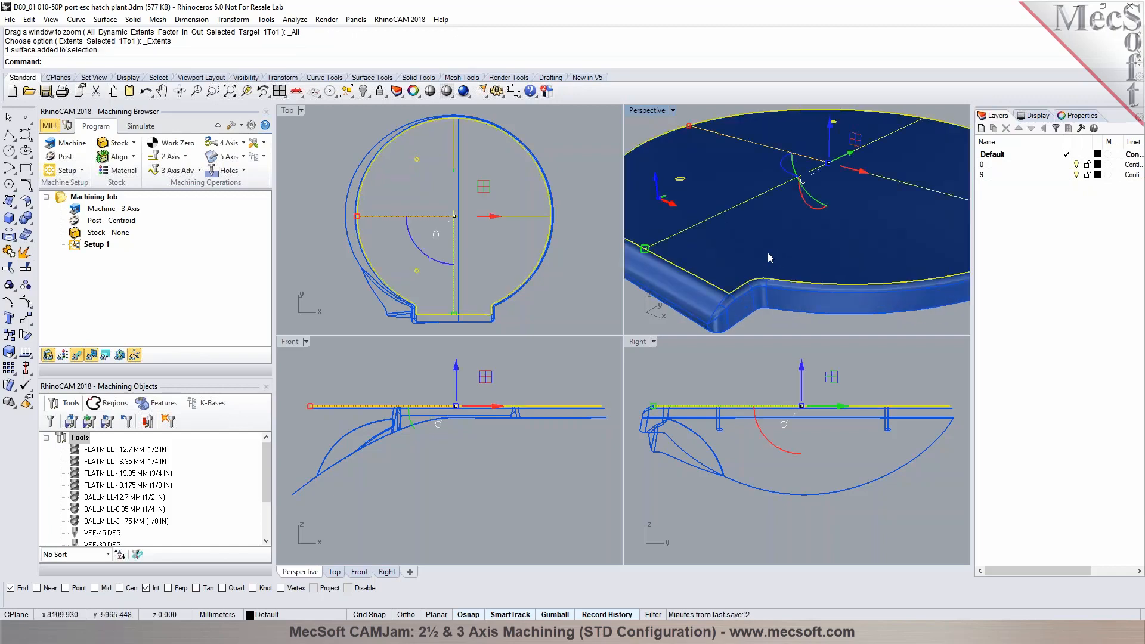
pyautogui.scroll(-4, 768, 253)
pyautogui.click(849, 293)
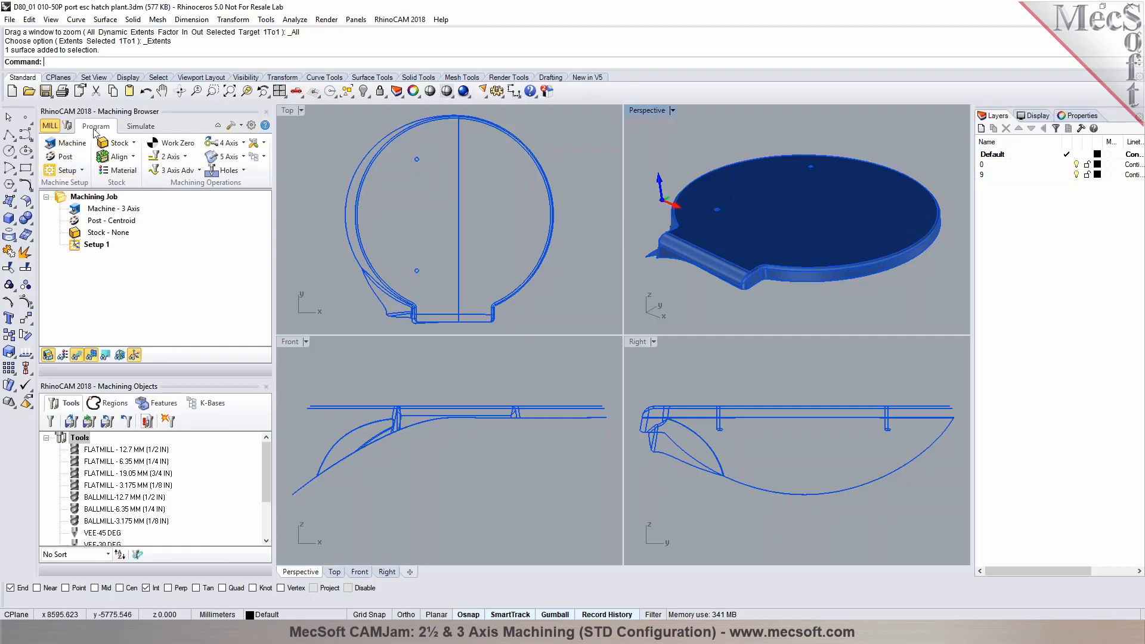
# Step: Define the machine tool manually as a 3 Axis machine
pyautogui.click(71, 143)
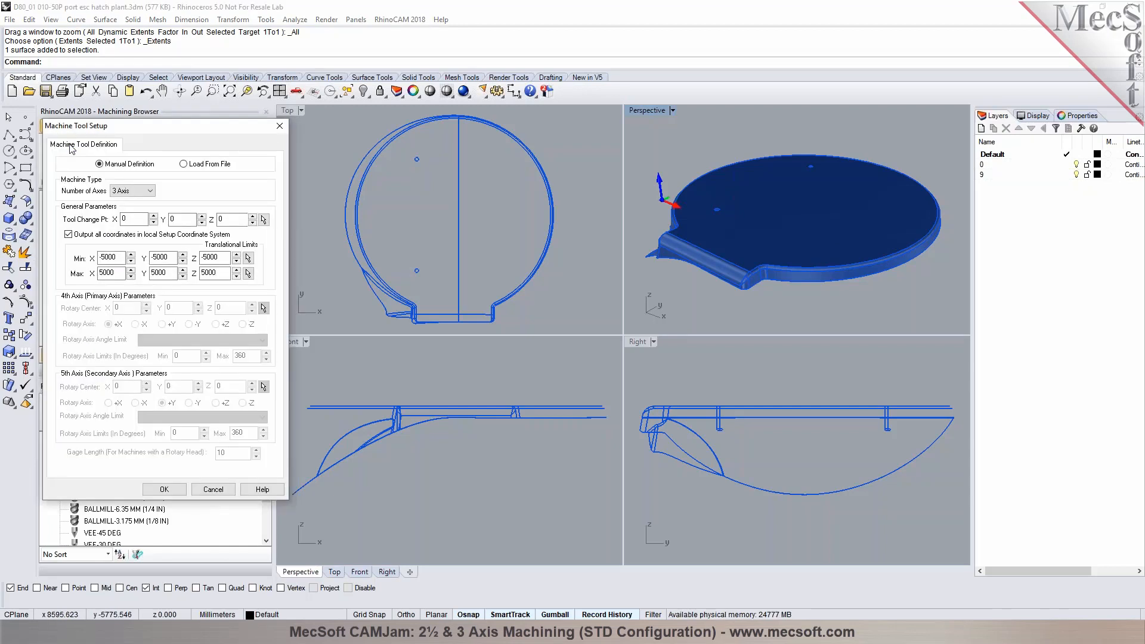
pyautogui.click(153, 196)
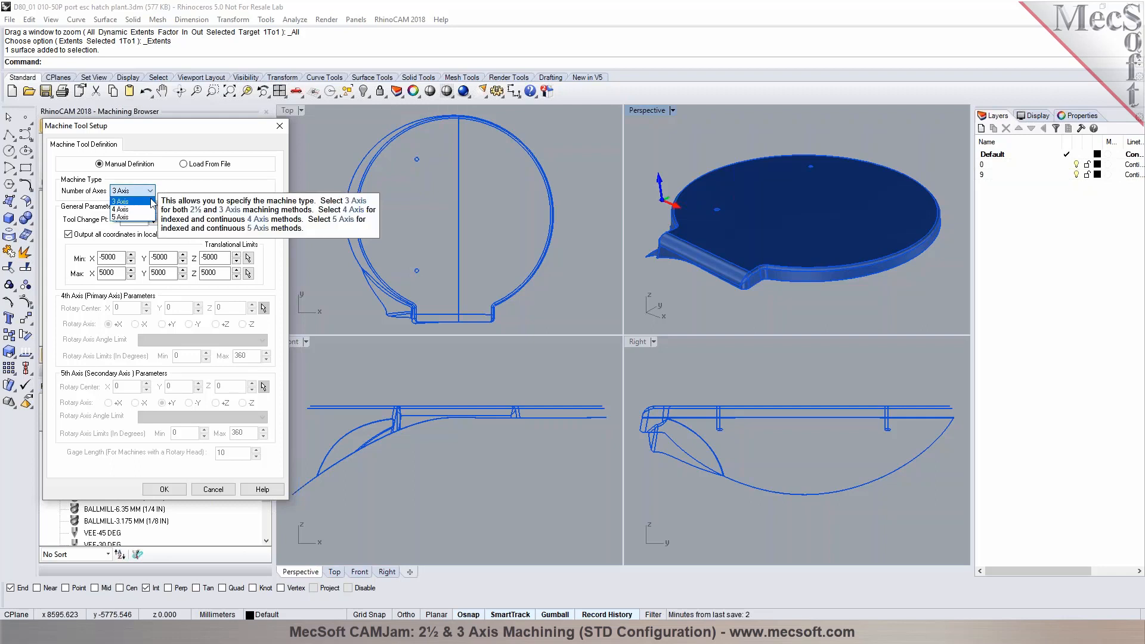
pyautogui.click(146, 202)
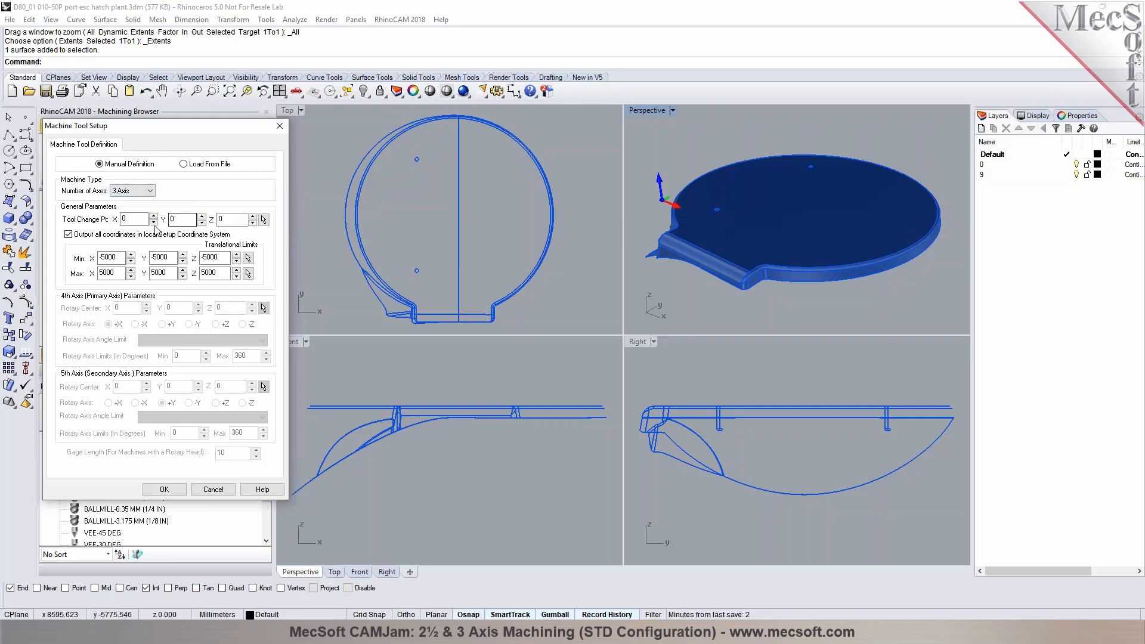
pyautogui.click(162, 490)
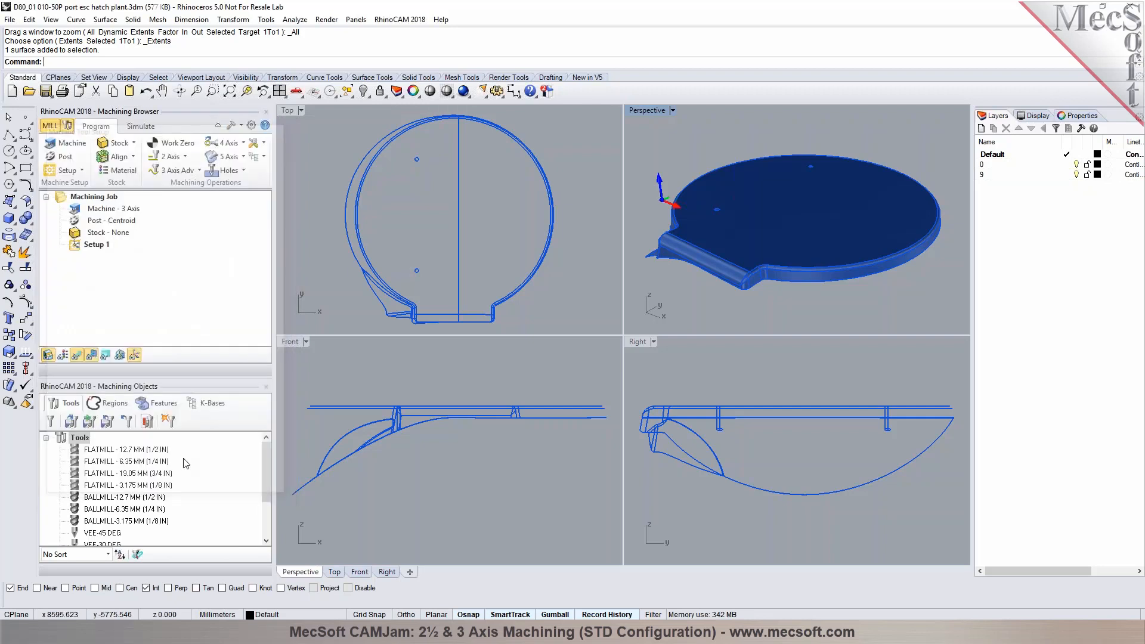
# Step: Set the current post-processor to MultiCam-Inch
pyautogui.click(53, 156)
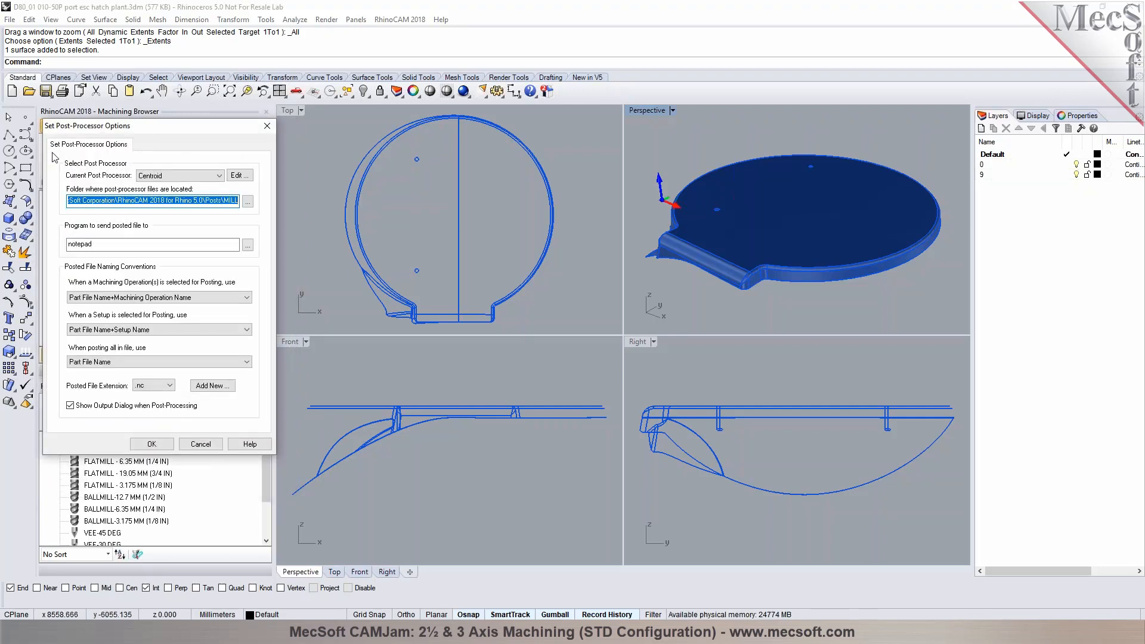
pyautogui.click(219, 175)
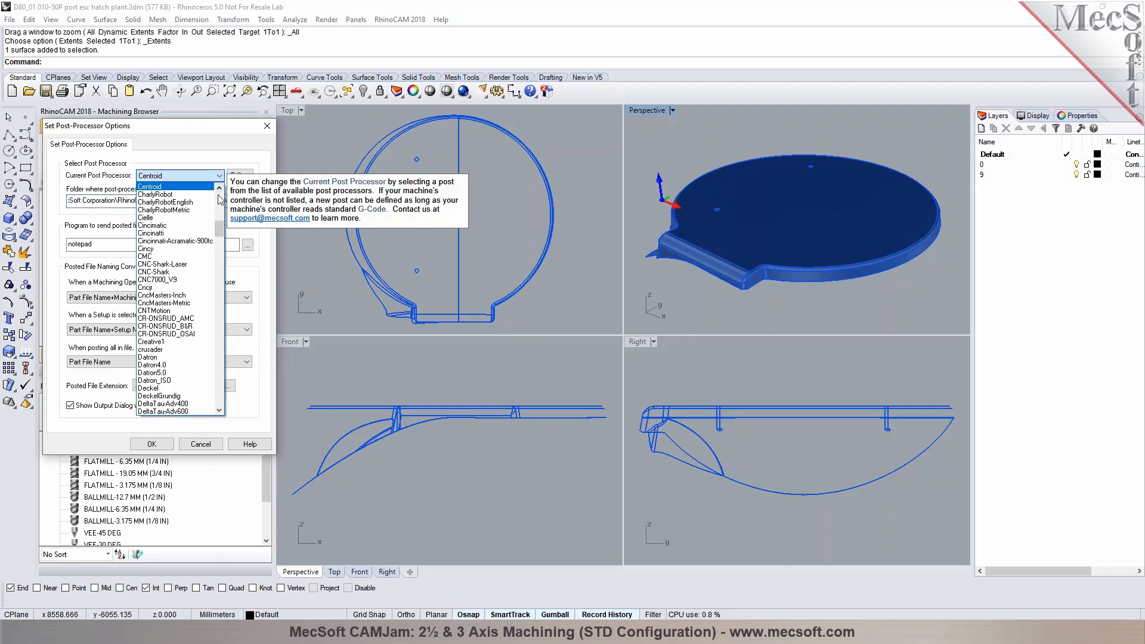
pyautogui.moveTo(220, 230); pyautogui.dragTo(222, 253)
pyautogui.moveTo(221, 256)
pyautogui.mouseDown()
pyautogui.moveTo(220, 274)
pyautogui.moveTo(223, 208)
pyautogui.moveTo(220, 267)
pyautogui.mouseUp()
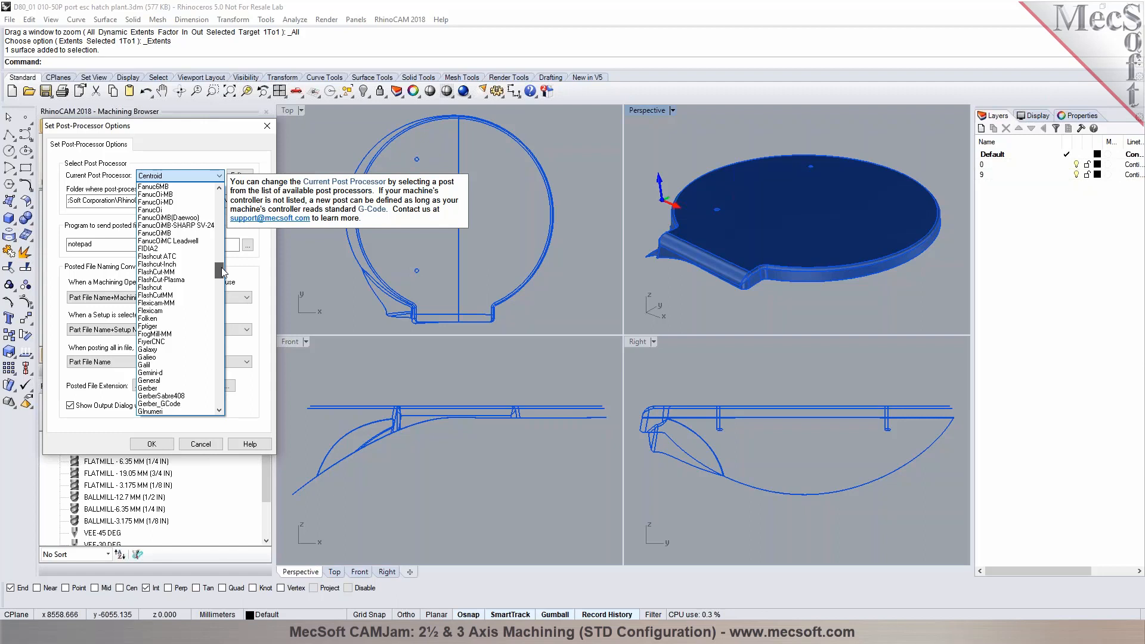
pyautogui.moveTo(220, 267); pyautogui.dragTo(214, 337)
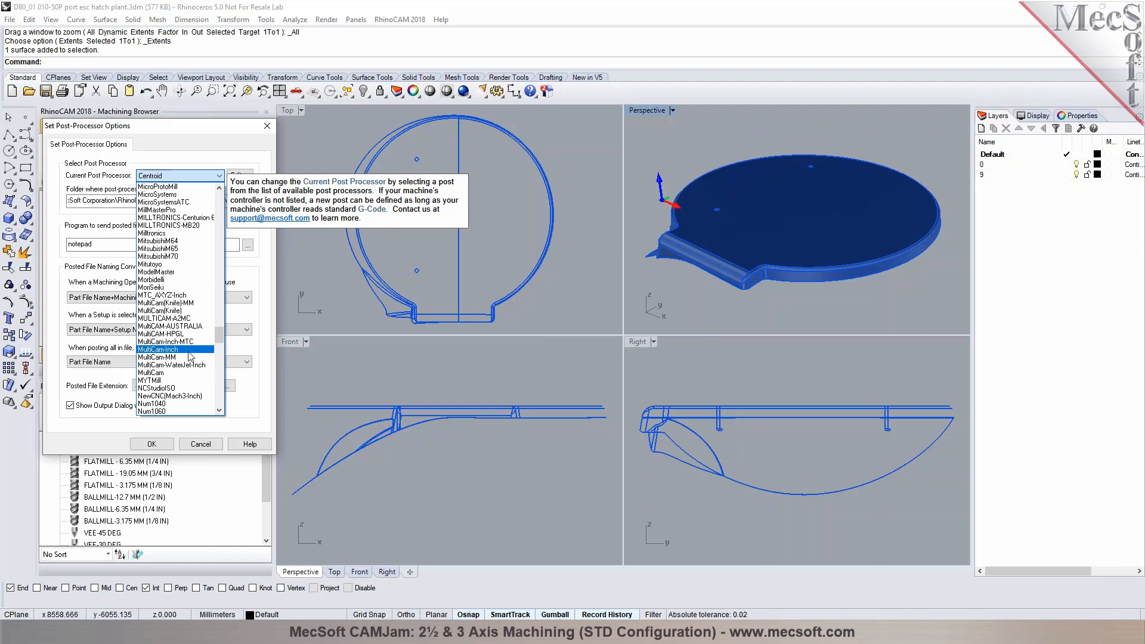
pyautogui.click(189, 352)
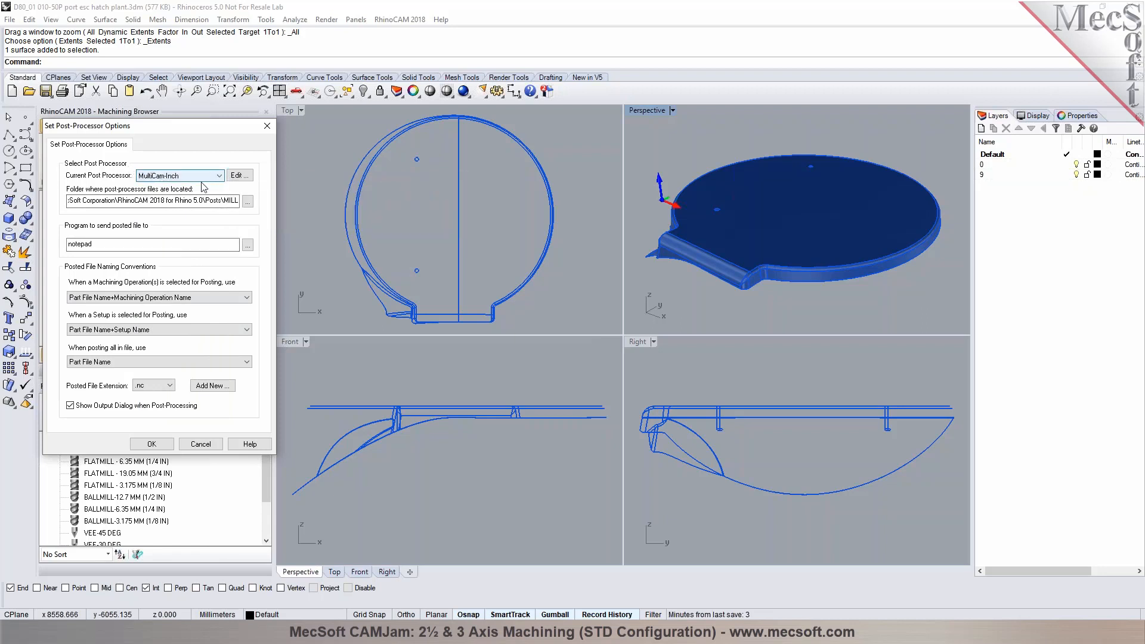
# Step: Examine the MultiCam-Inch post definition, including its start/end, tool change, feed rate, circle, helical and motion settings
pyautogui.click(240, 175)
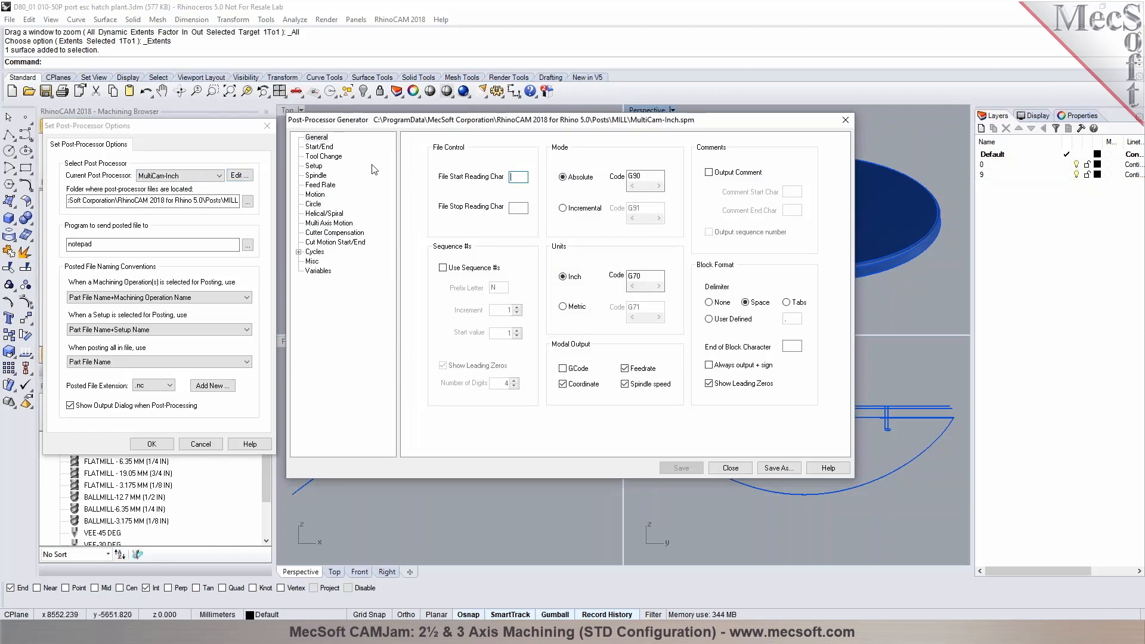
pyautogui.click(319, 147)
pyautogui.click(323, 157)
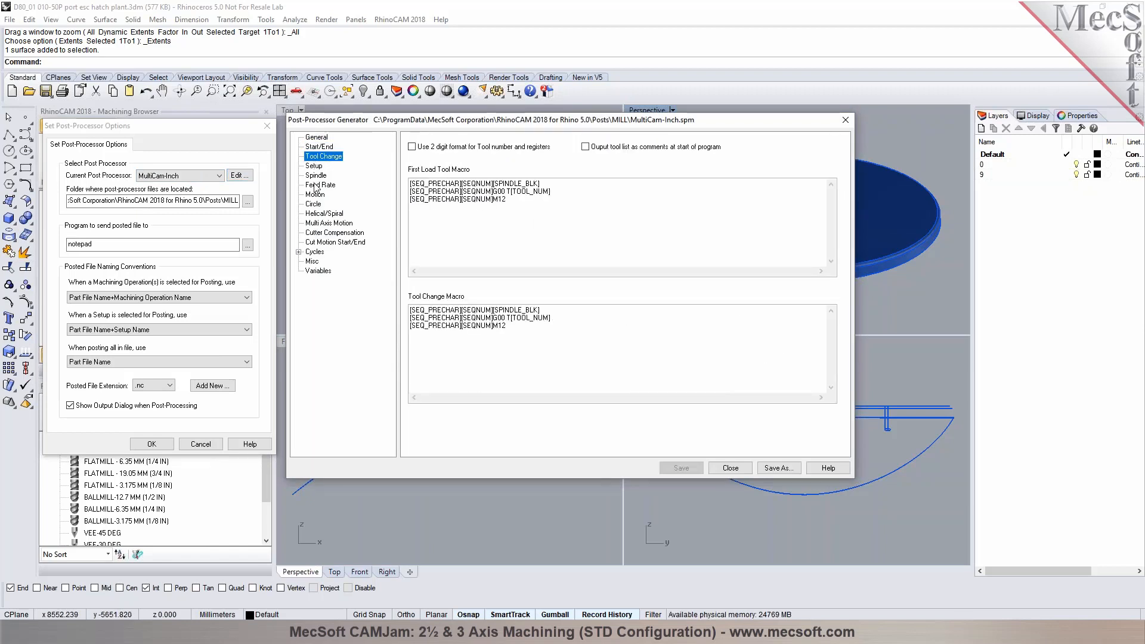
pyautogui.click(314, 186)
pyautogui.click(314, 204)
pyautogui.click(316, 214)
pyautogui.click(314, 206)
pyautogui.click(312, 195)
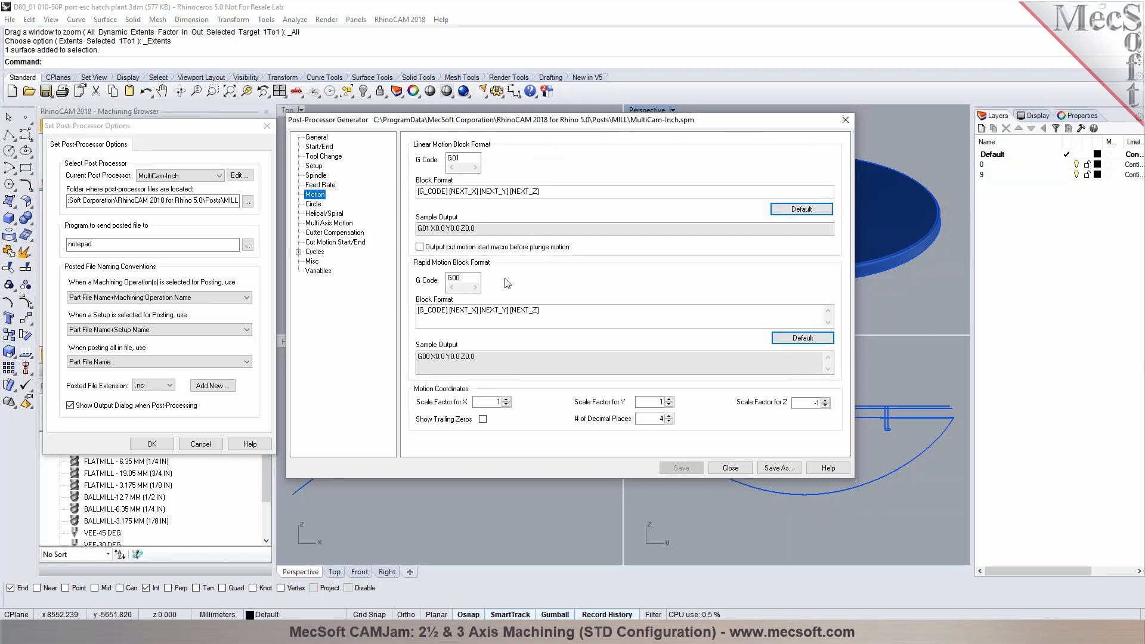
pyautogui.click(730, 468)
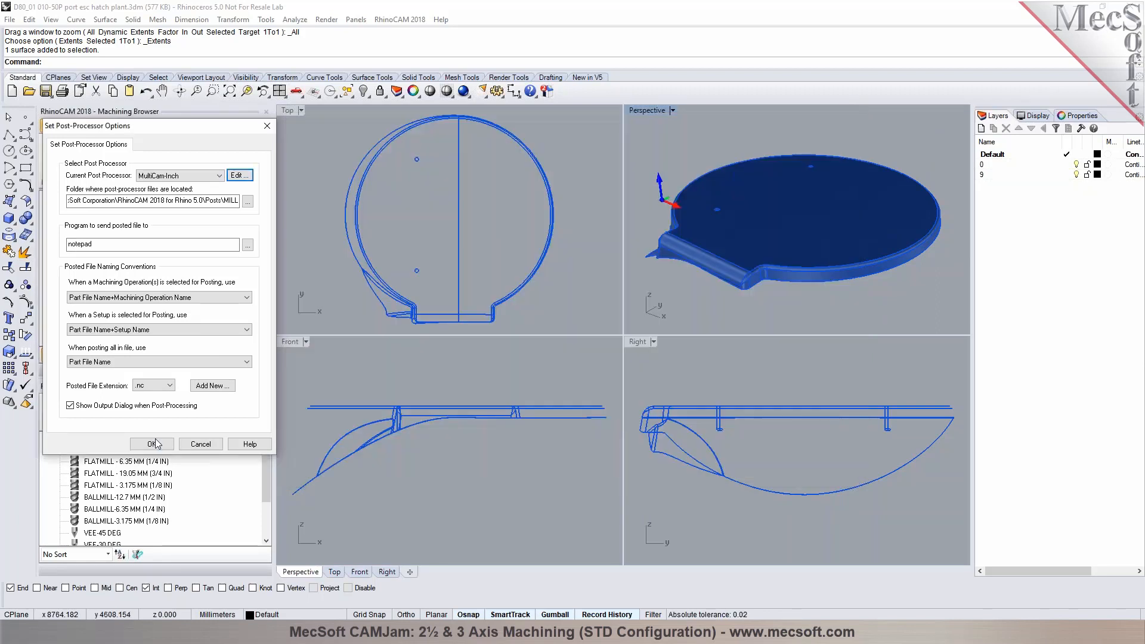
# Step: Add .cnc as a new posted file extension, select it, and accept the post-processor options
pyautogui.click(170, 386)
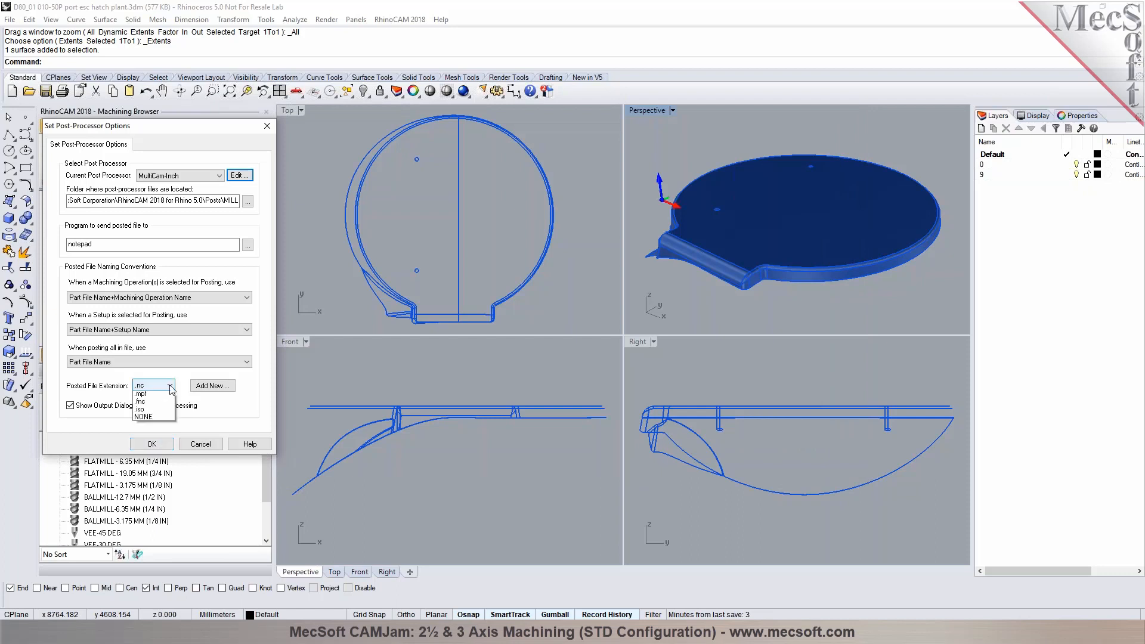
pyautogui.click(170, 387)
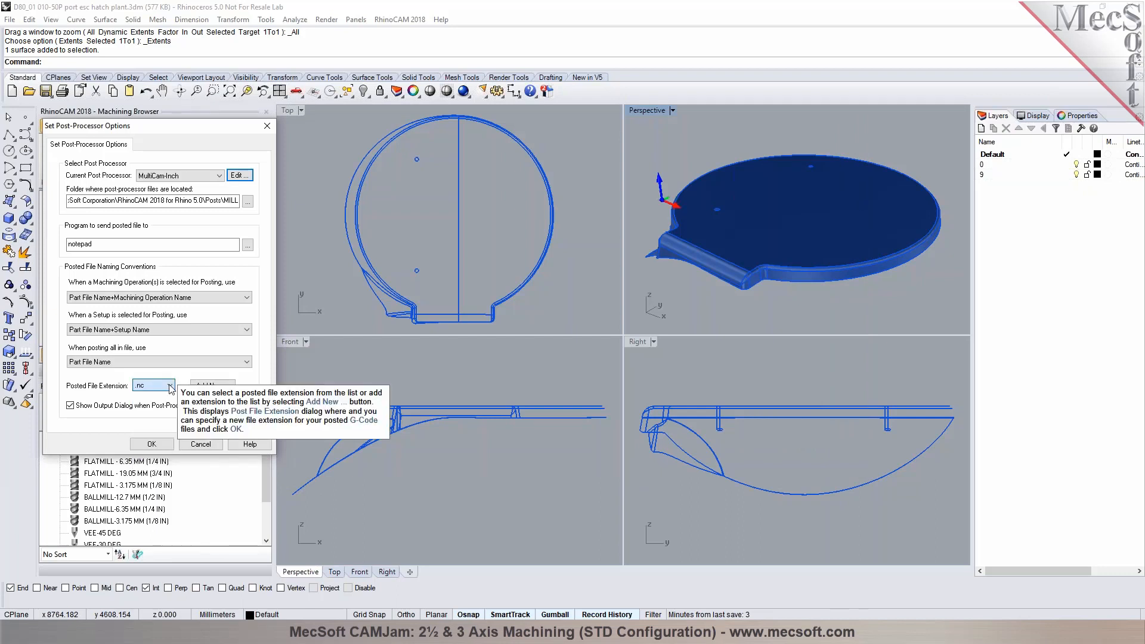
pyautogui.click(220, 390)
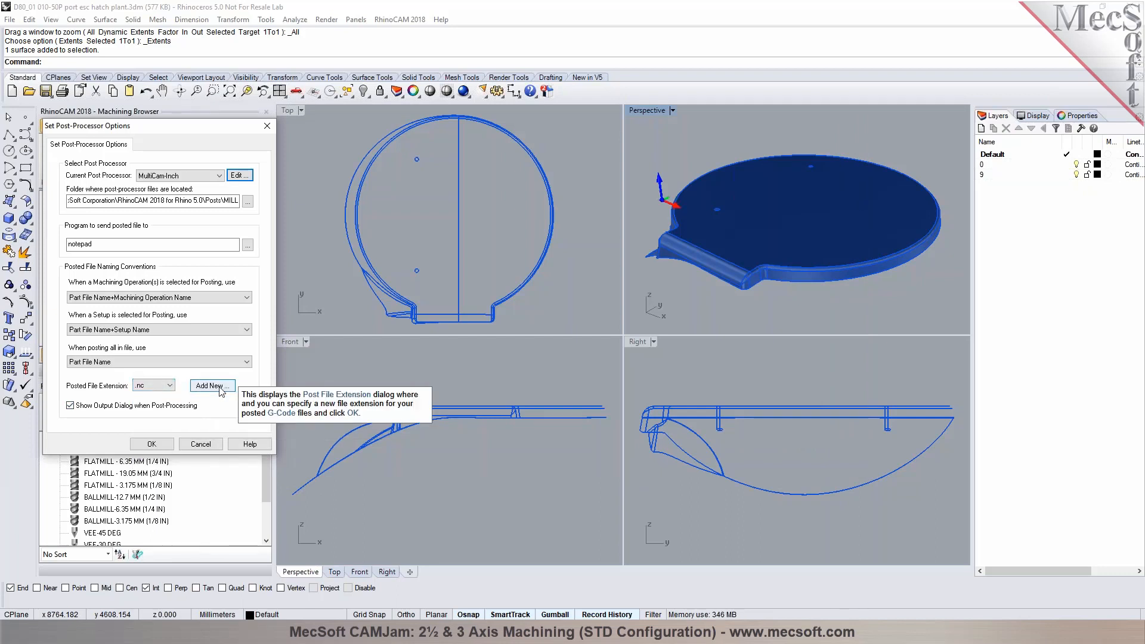
pyautogui.click(219, 387)
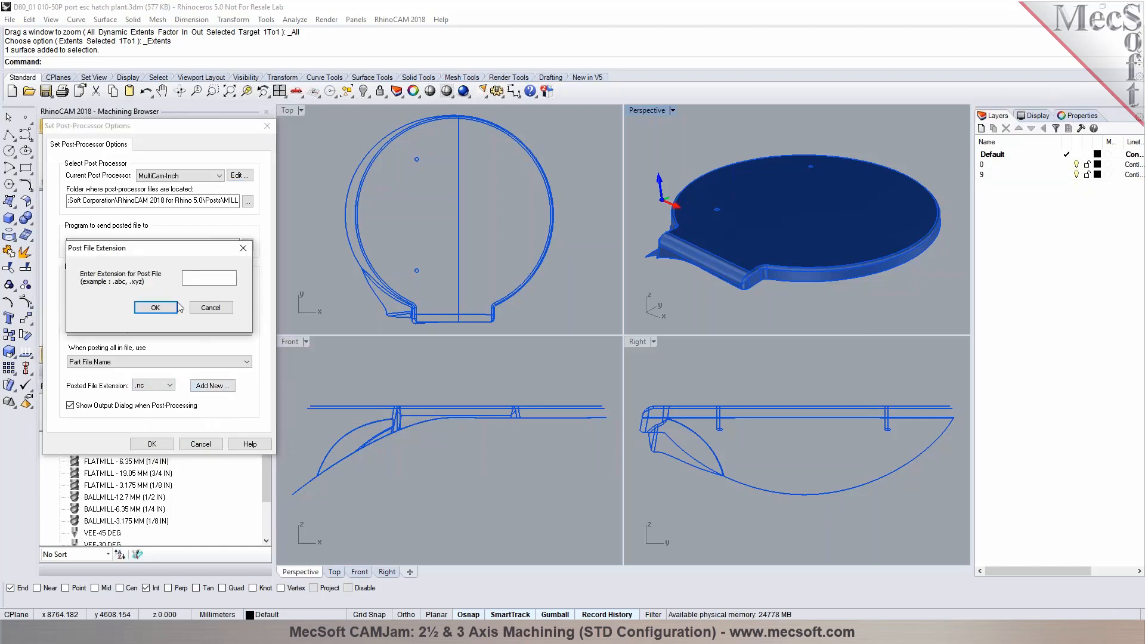
pyautogui.write('.cnc')
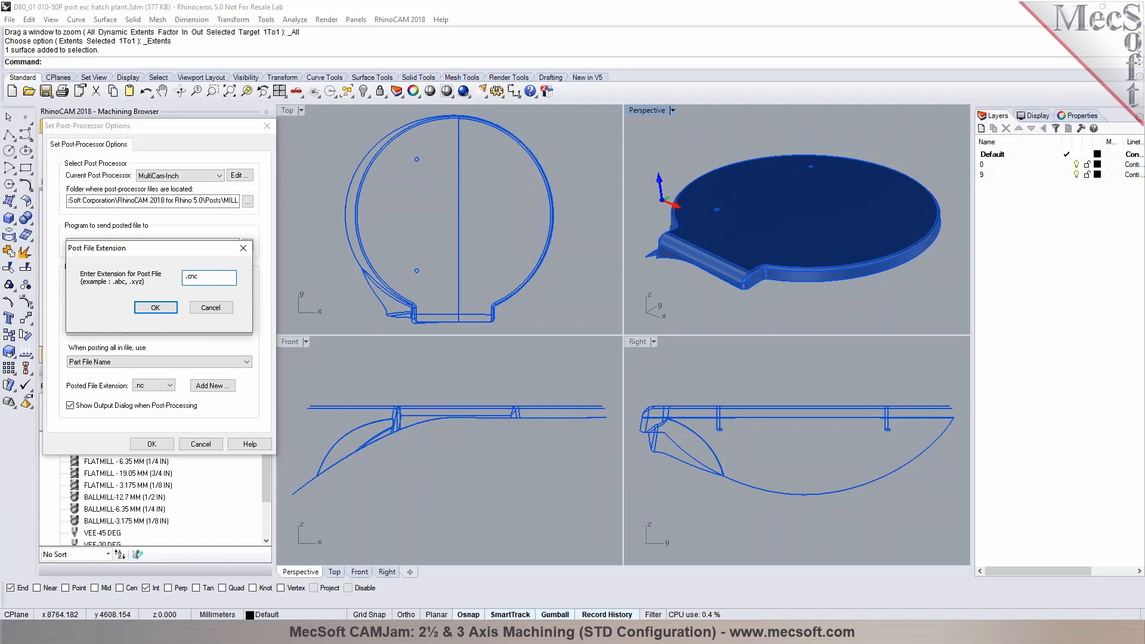
pyautogui.click(169, 310)
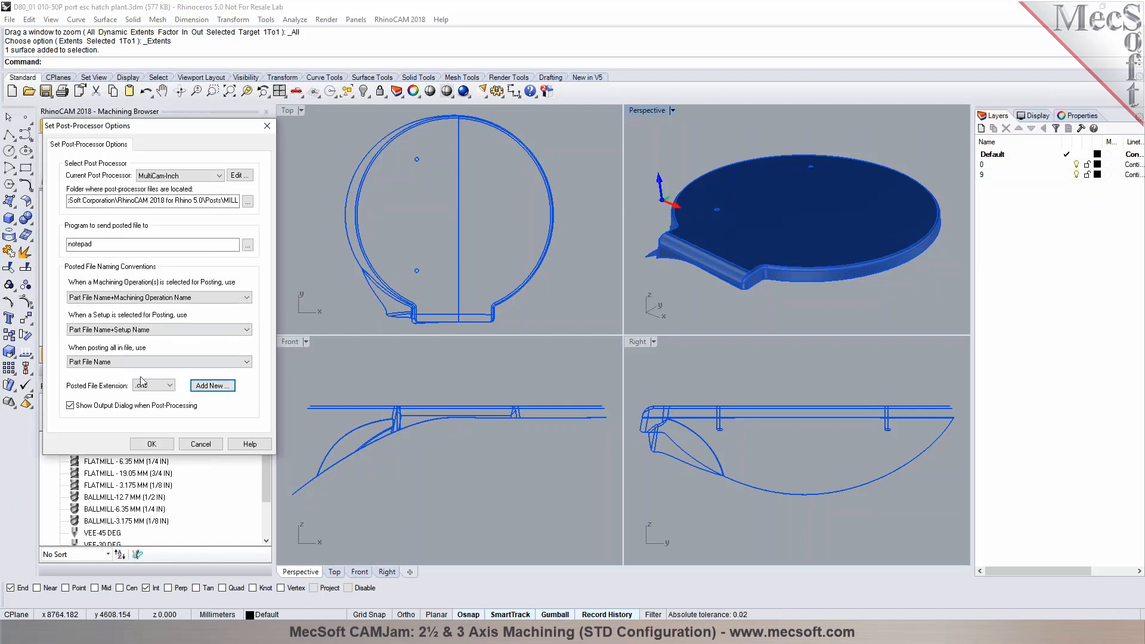
pyautogui.click(169, 385)
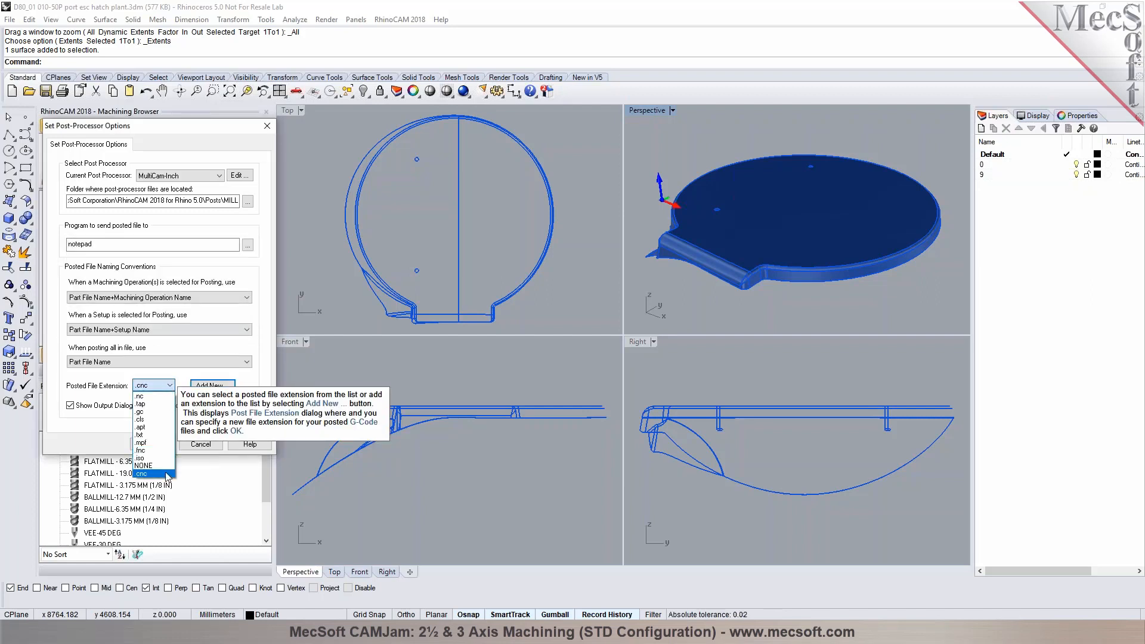
pyautogui.click(153, 473)
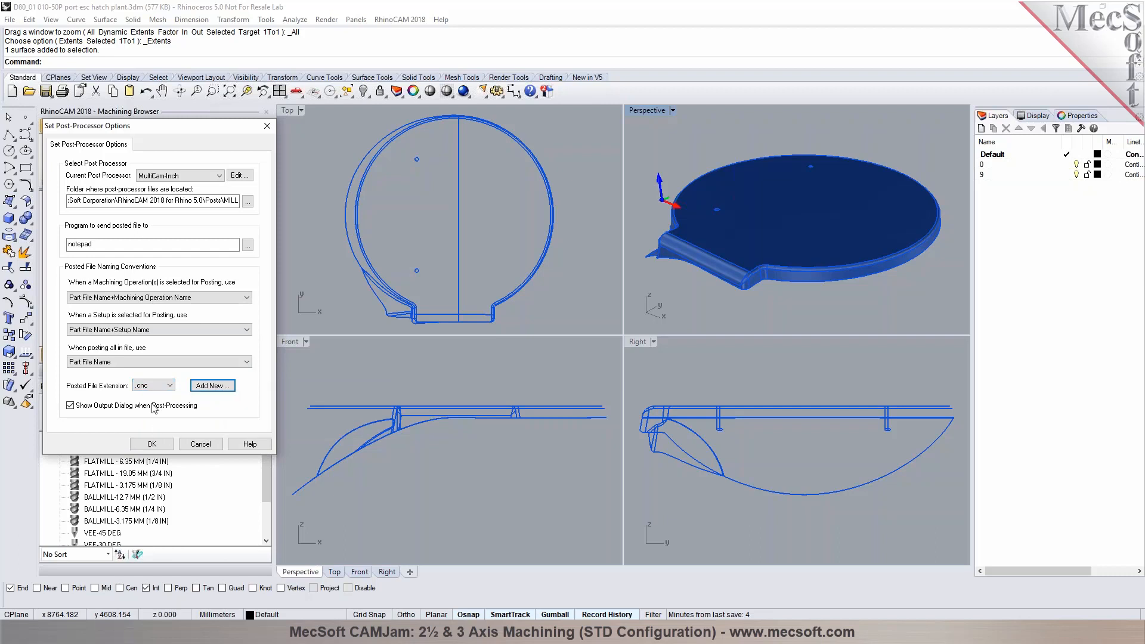
pyautogui.click(151, 444)
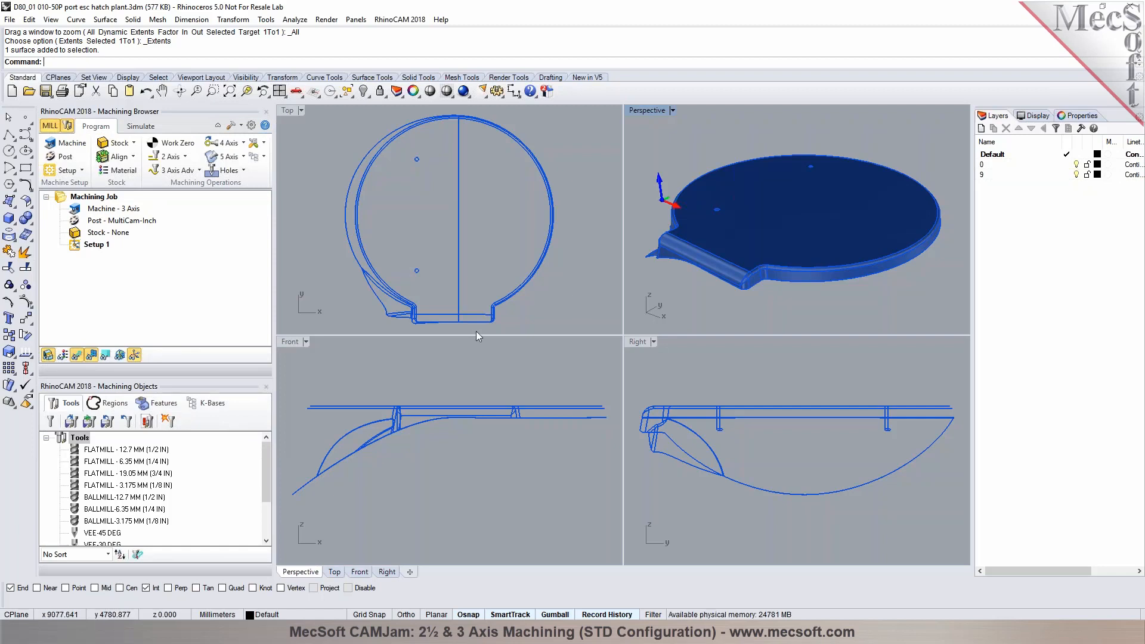
pyautogui.click(134, 143)
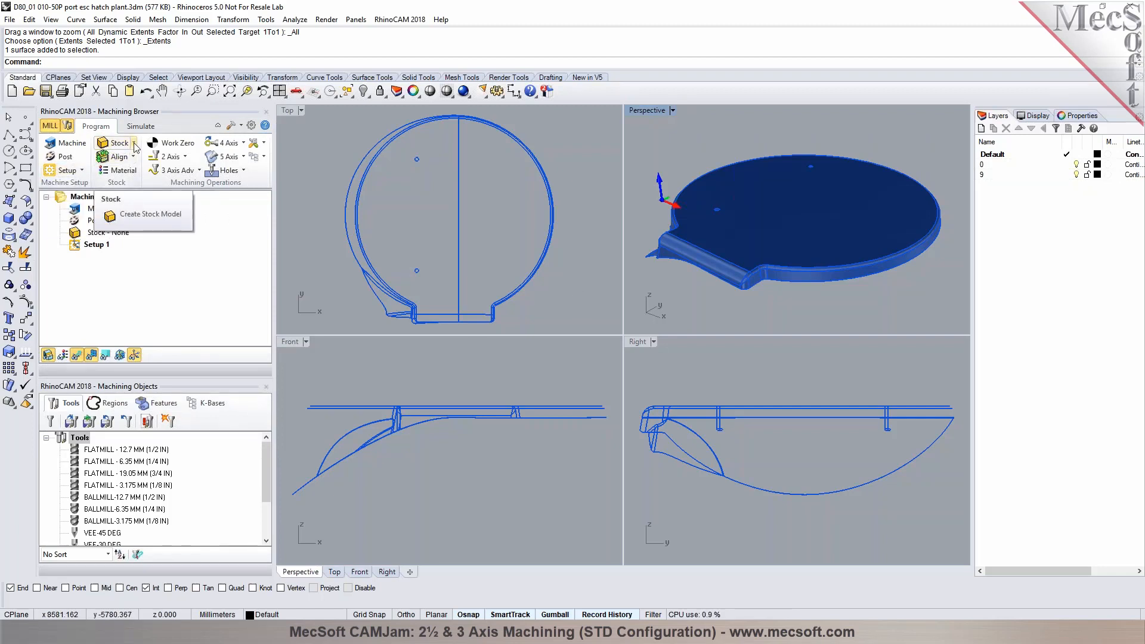
pyautogui.click(136, 145)
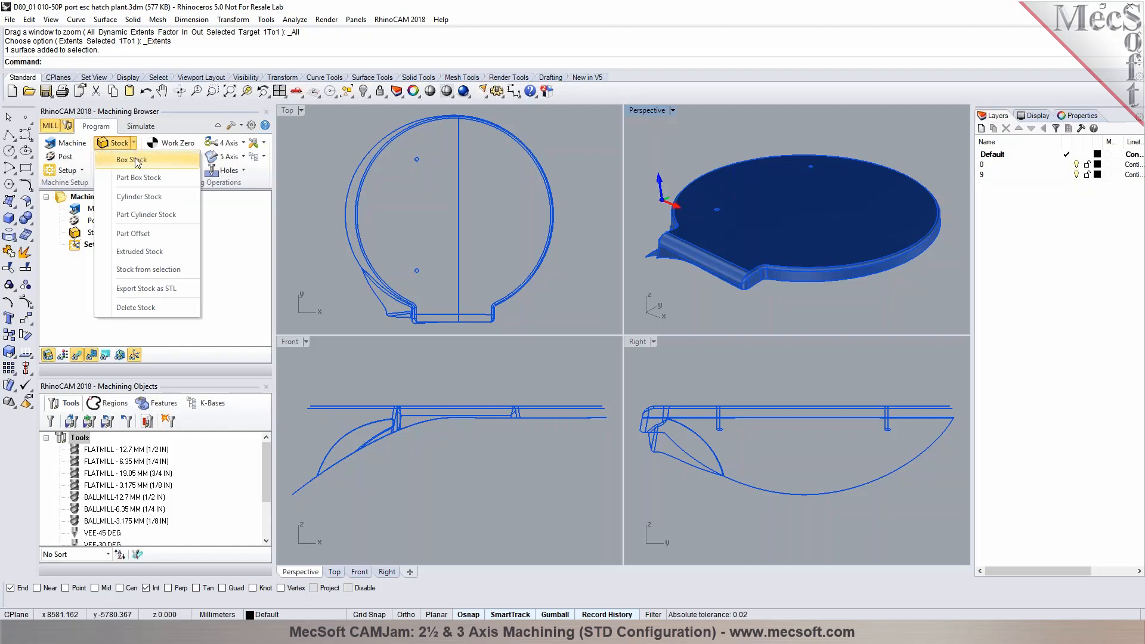
pyautogui.click(146, 198)
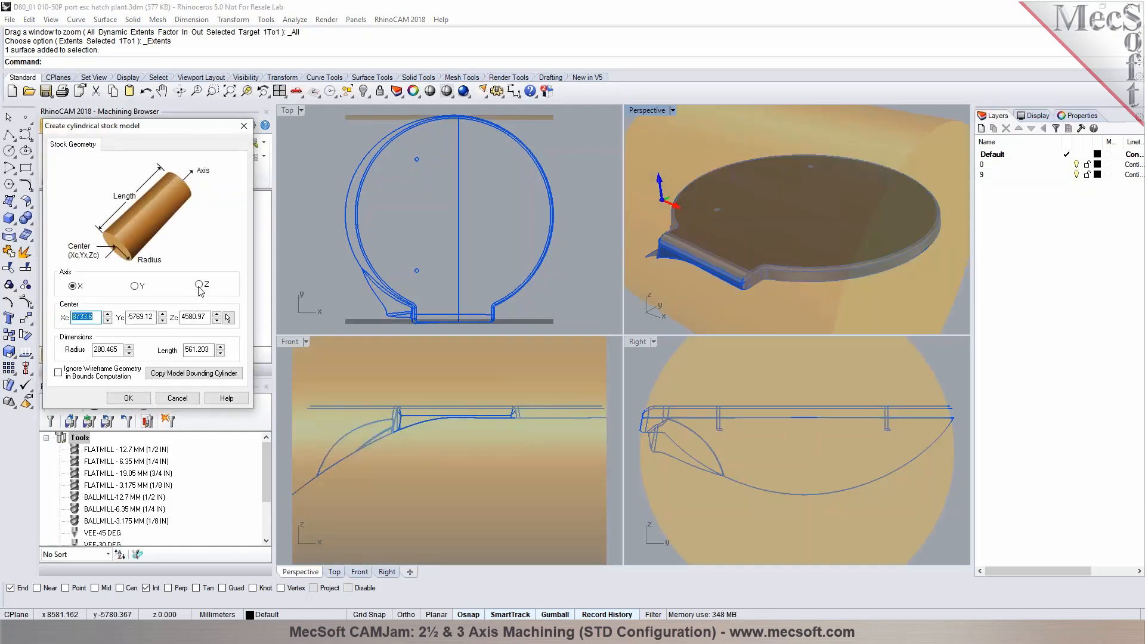
pyautogui.click(199, 286)
pyautogui.click(58, 373)
pyautogui.click(170, 373)
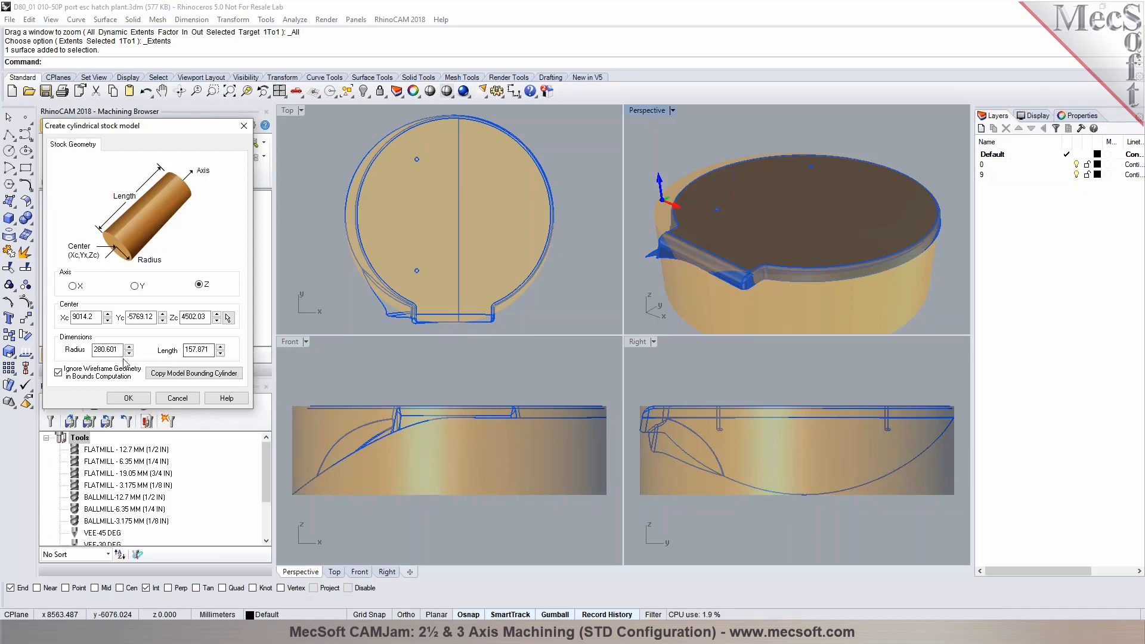
pyautogui.click(175, 403)
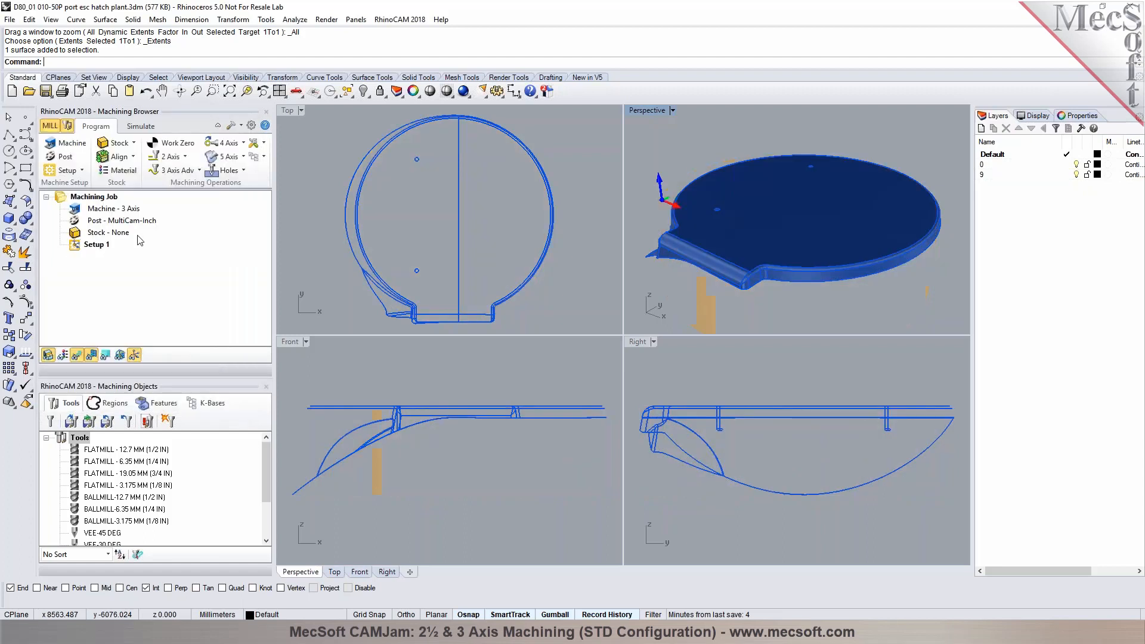
# Step: Create a box stock around the hatch with length 600, width 600 and height 175 mm
pyautogui.click(130, 144)
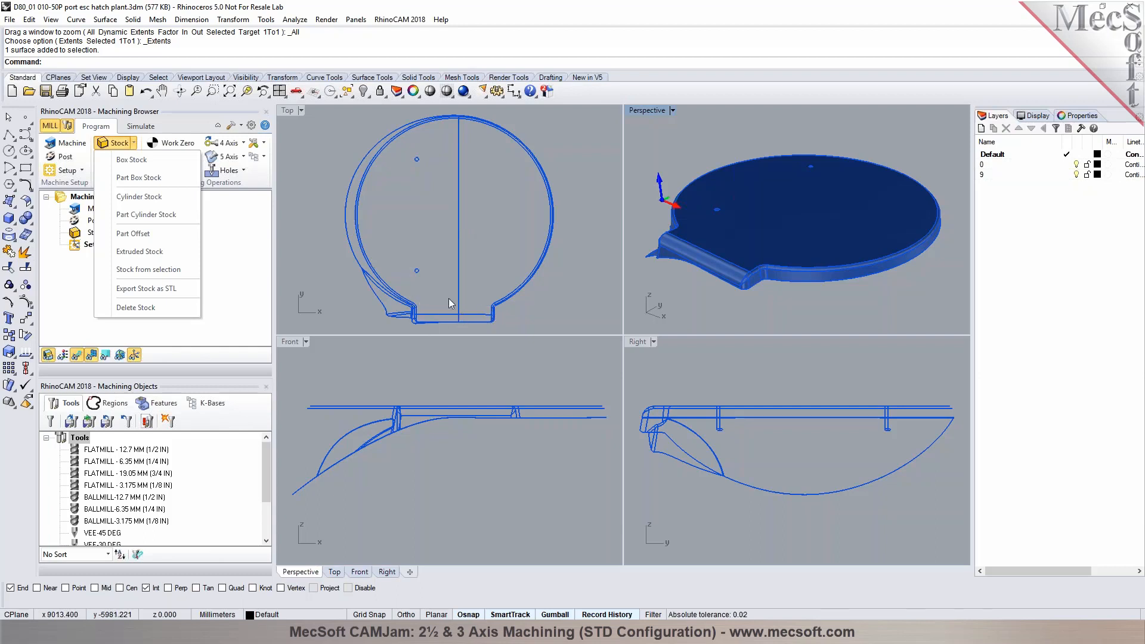
pyautogui.click(137, 165)
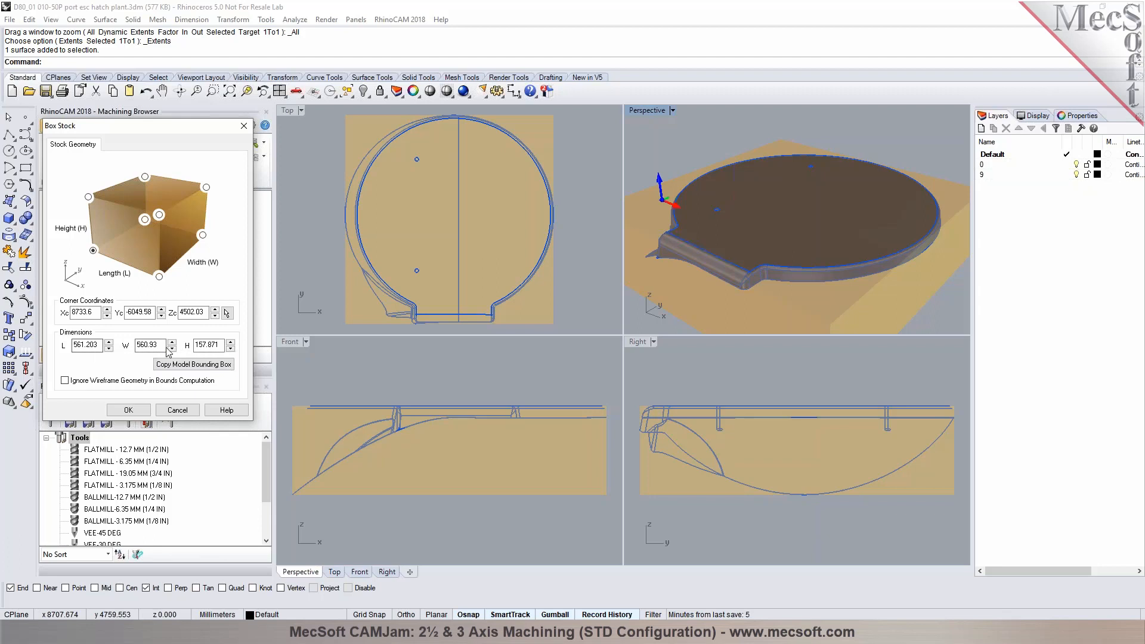
pyautogui.doubleClick(74, 346)
pyautogui.doubleClick(197, 345)
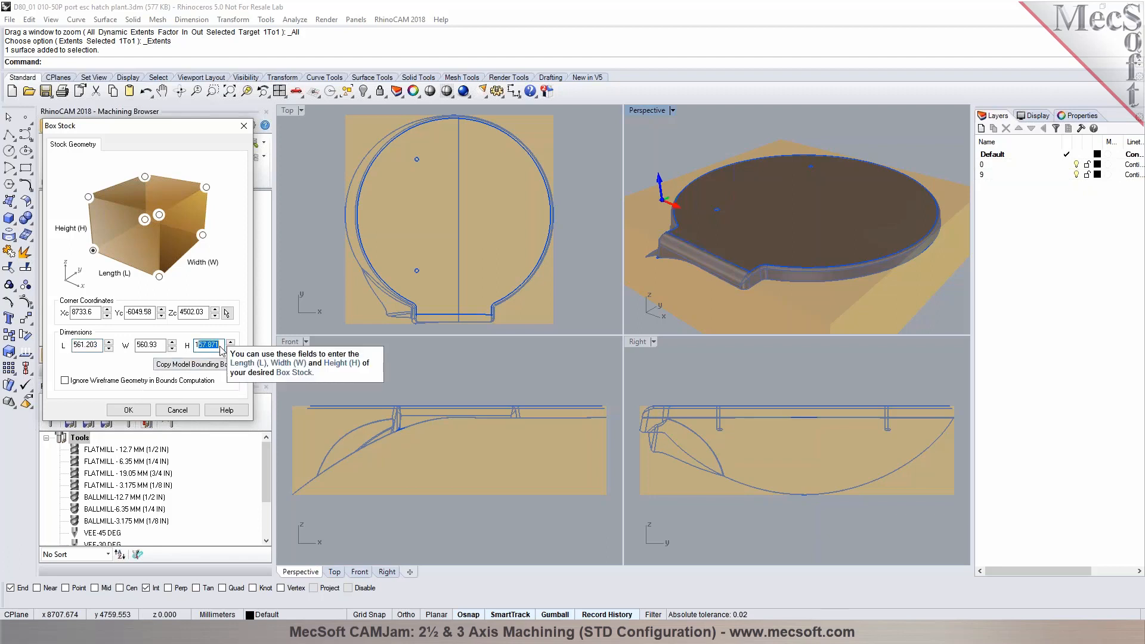
pyautogui.write('75')
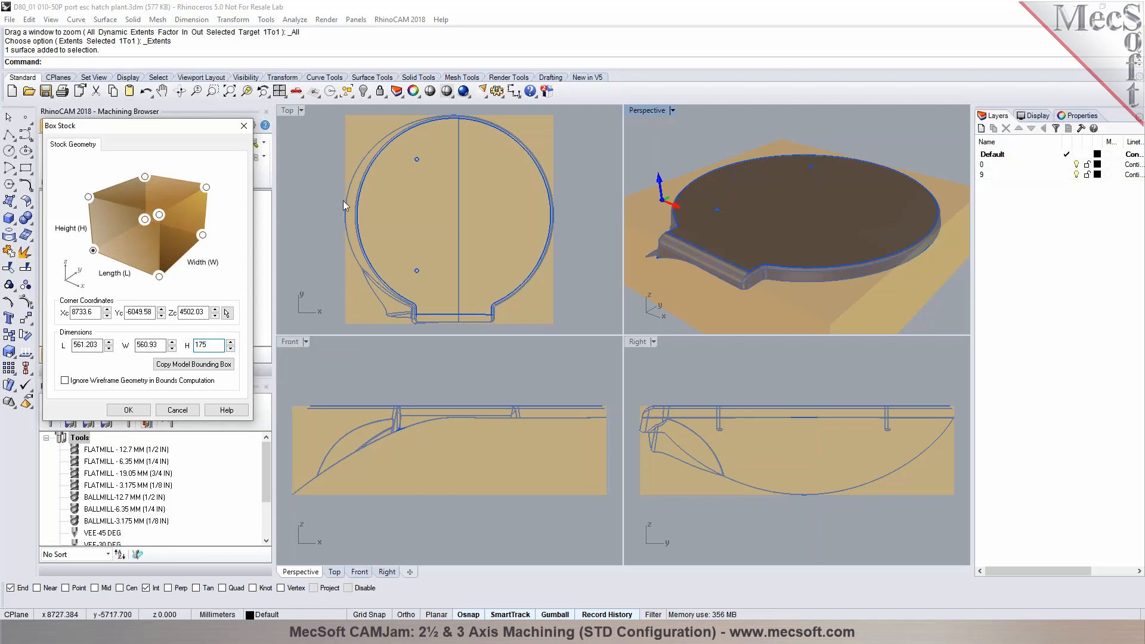
pyautogui.click(86, 345)
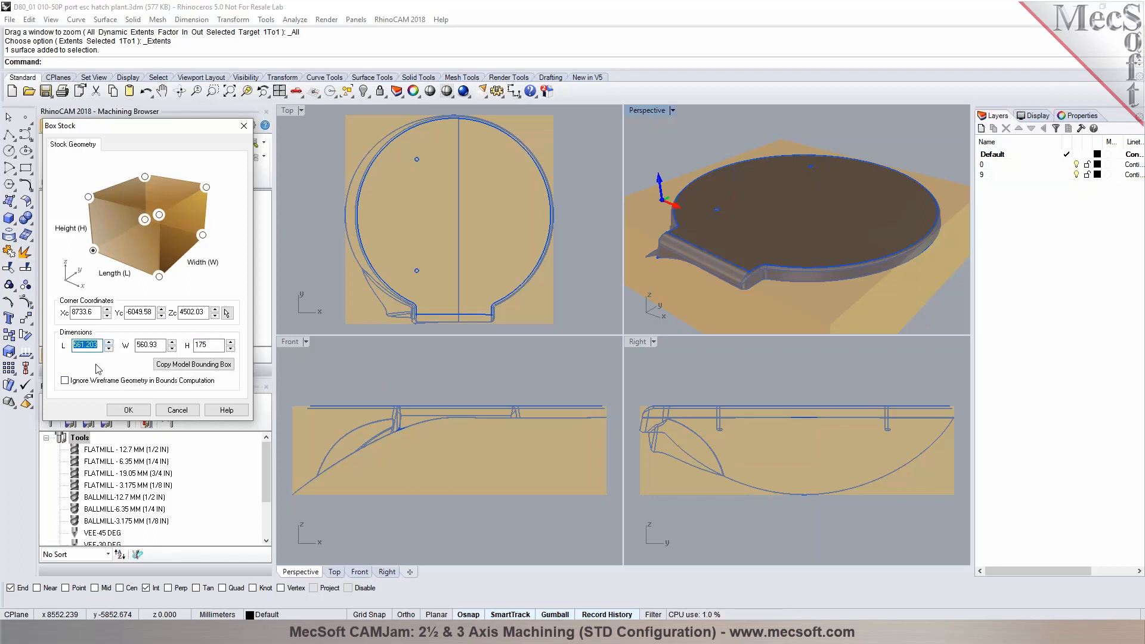
pyautogui.write('600')
pyautogui.press('Tab')
pyautogui.write('60')
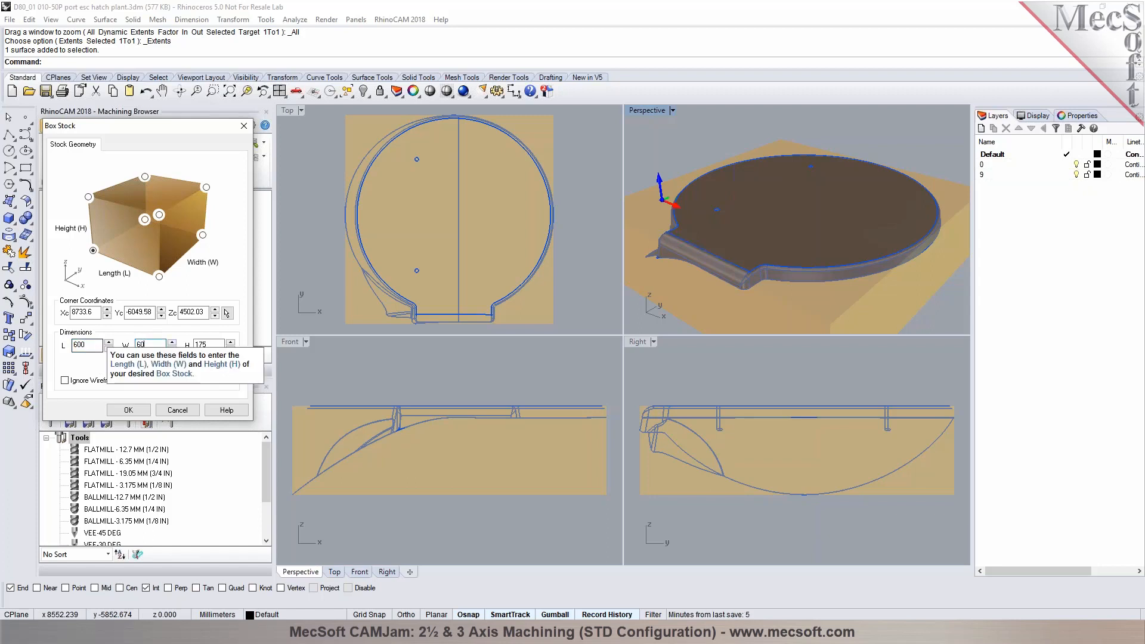
pyautogui.click(142, 411)
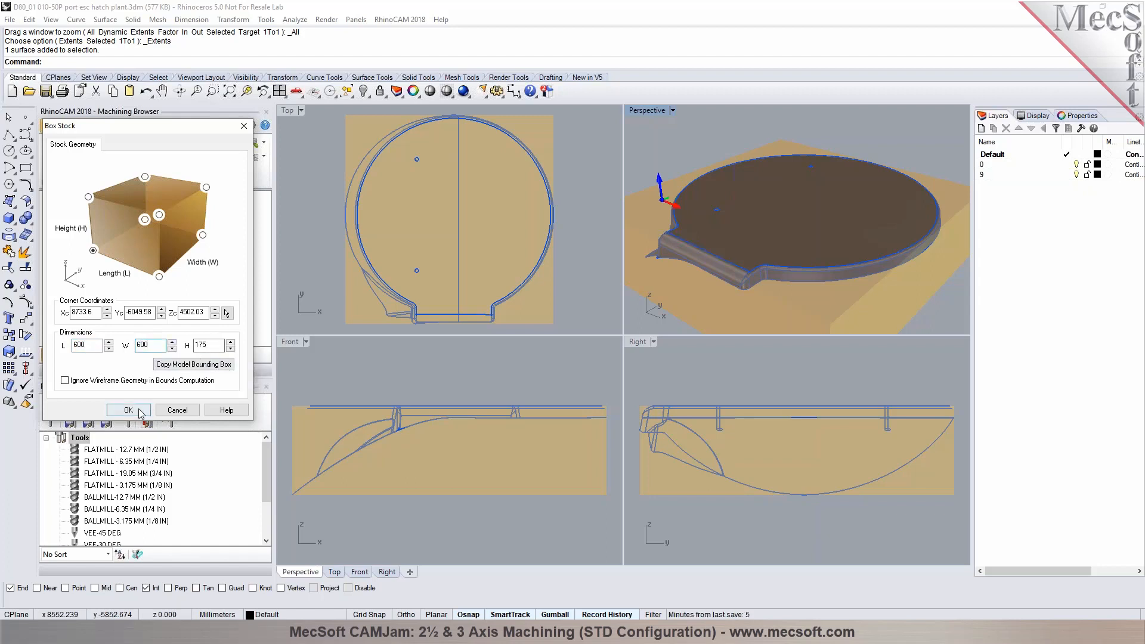
# Step: Align the box stock to the hatch part with Z alignment Top and XY alignment Center
pyautogui.scroll(-2, 384, 262)
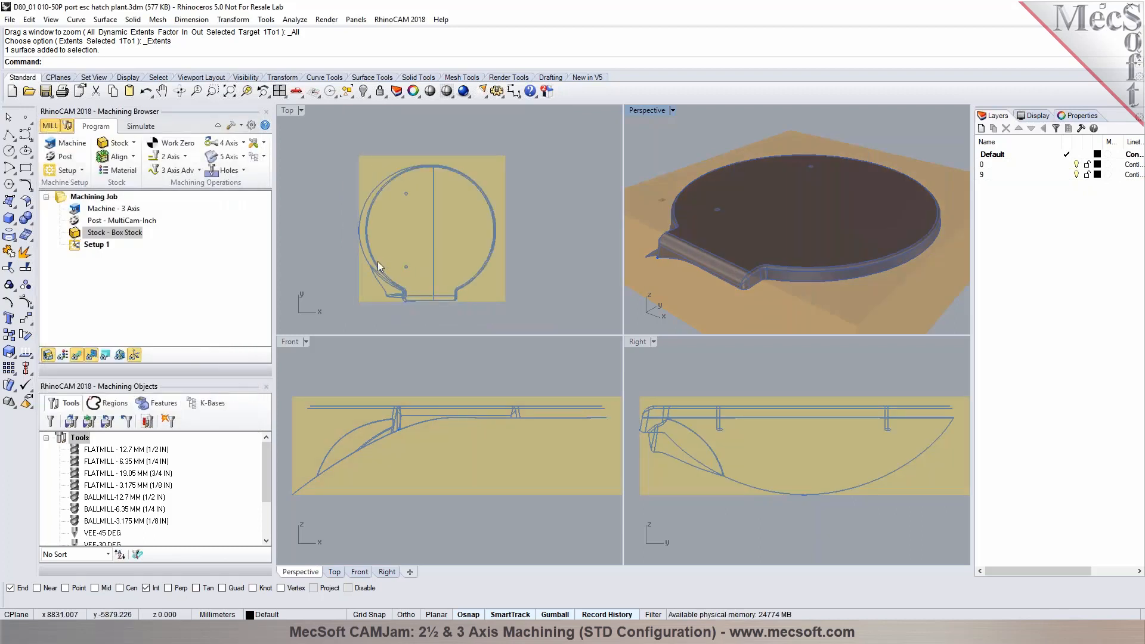
pyautogui.click(126, 158)
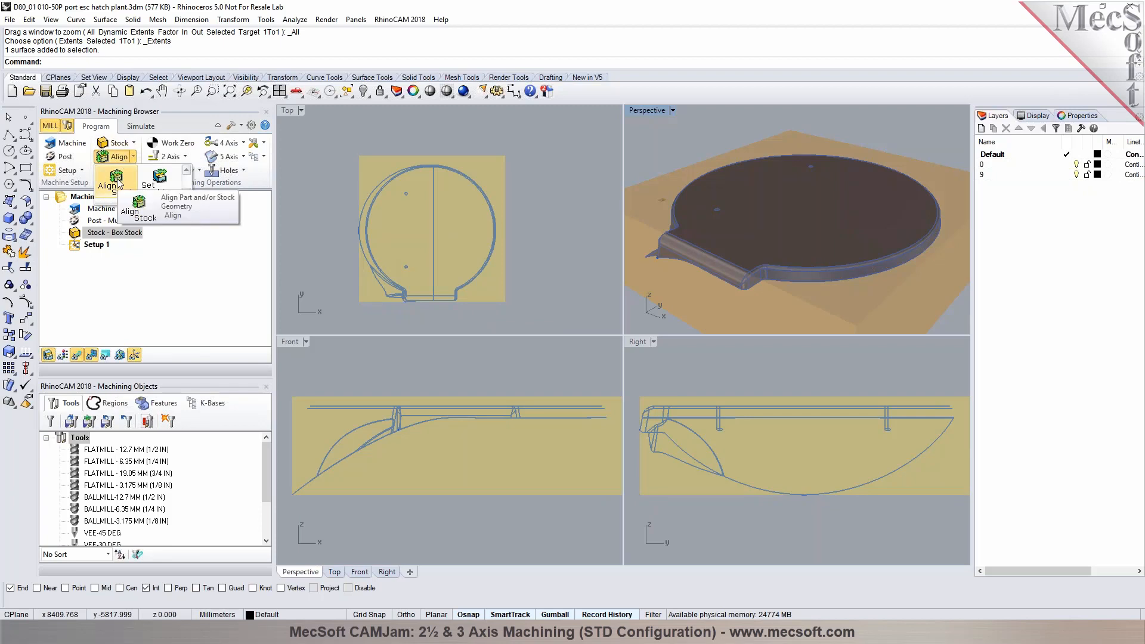
pyautogui.click(117, 180)
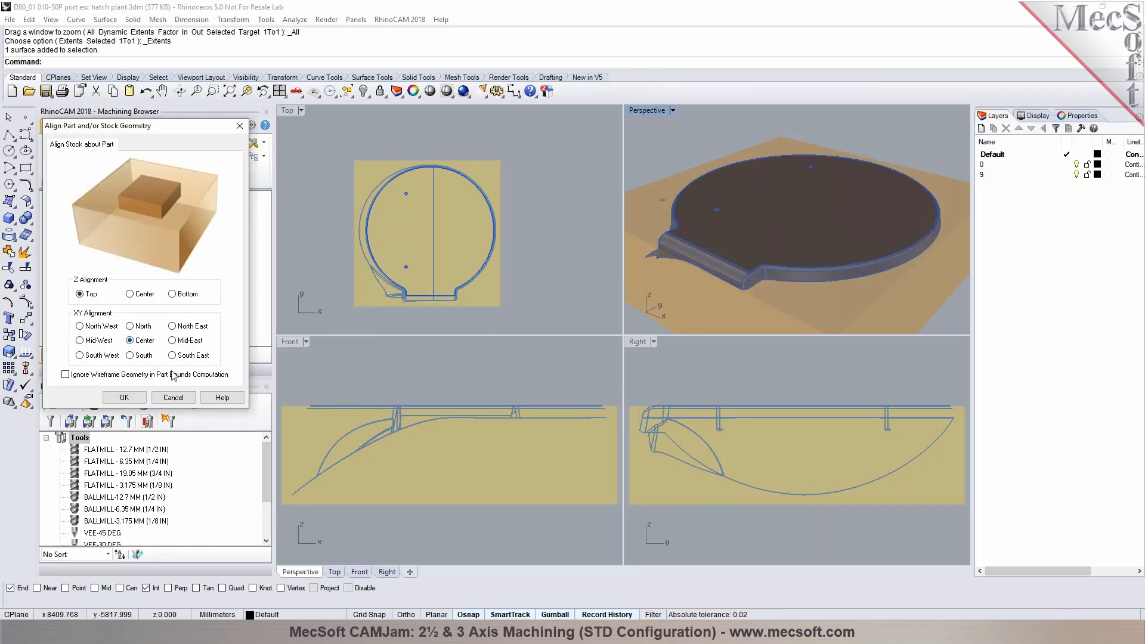
pyautogui.click(142, 295)
pyautogui.click(185, 295)
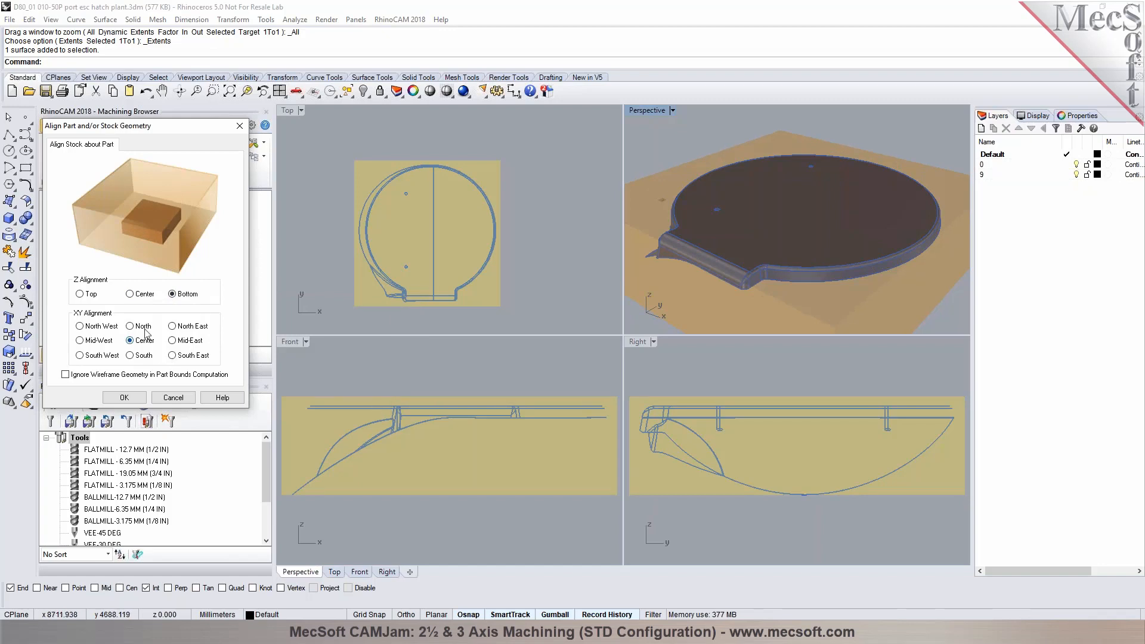
pyautogui.click(142, 294)
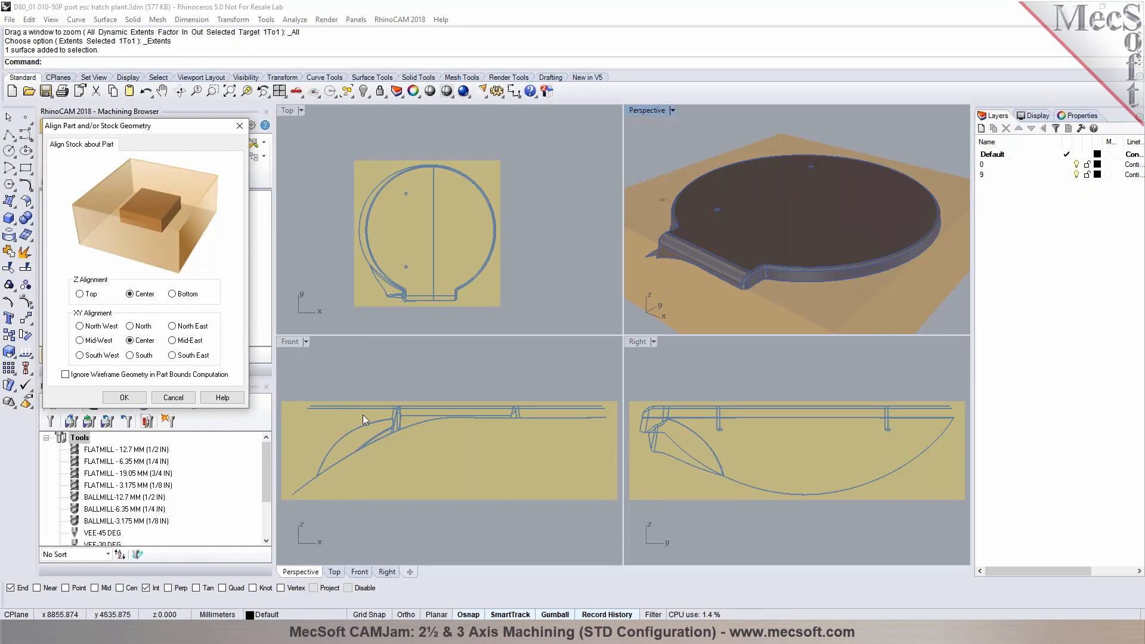
pyautogui.click(89, 297)
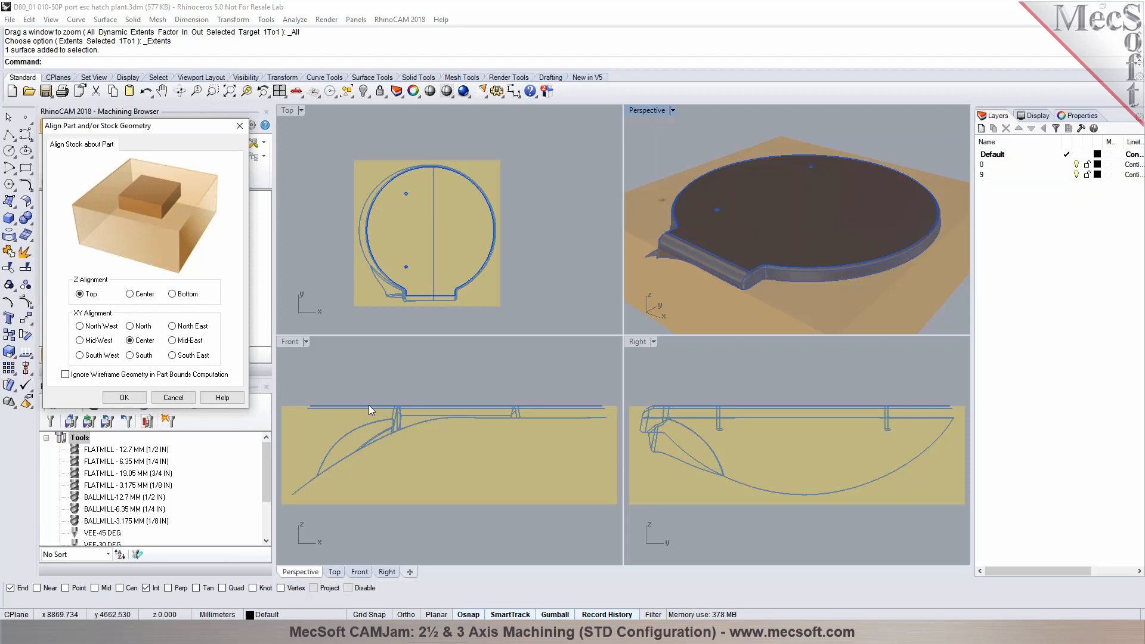
pyautogui.click(125, 397)
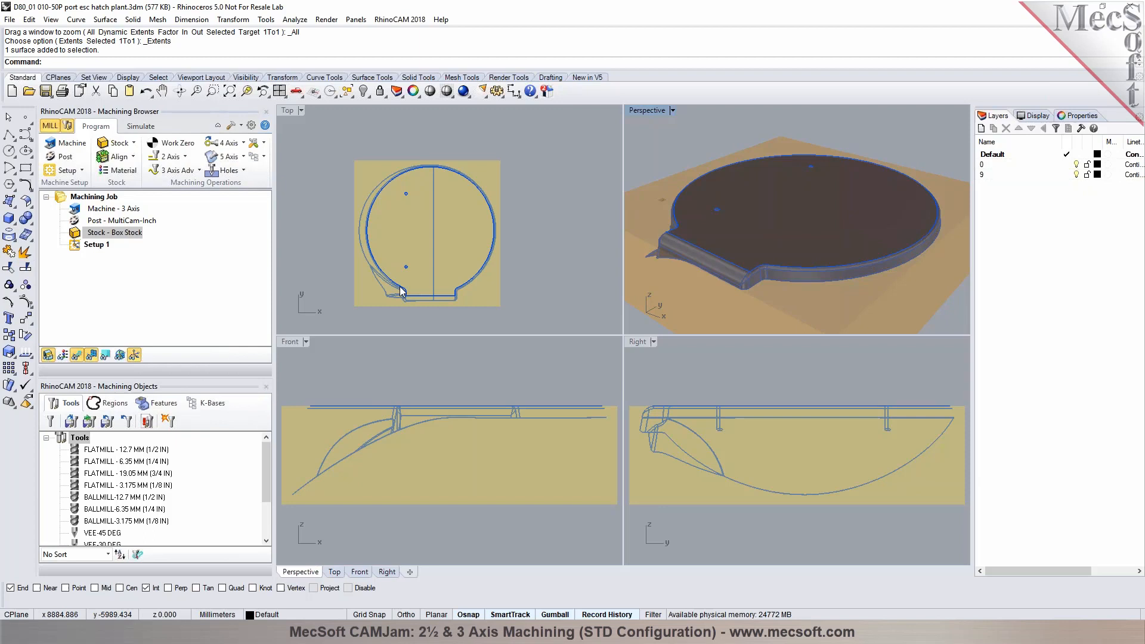
# Step: Maximize the Perspective viewport and preview the box stock in simulation mode before returning to programming mode
pyautogui.scroll(-1, 410, 285)
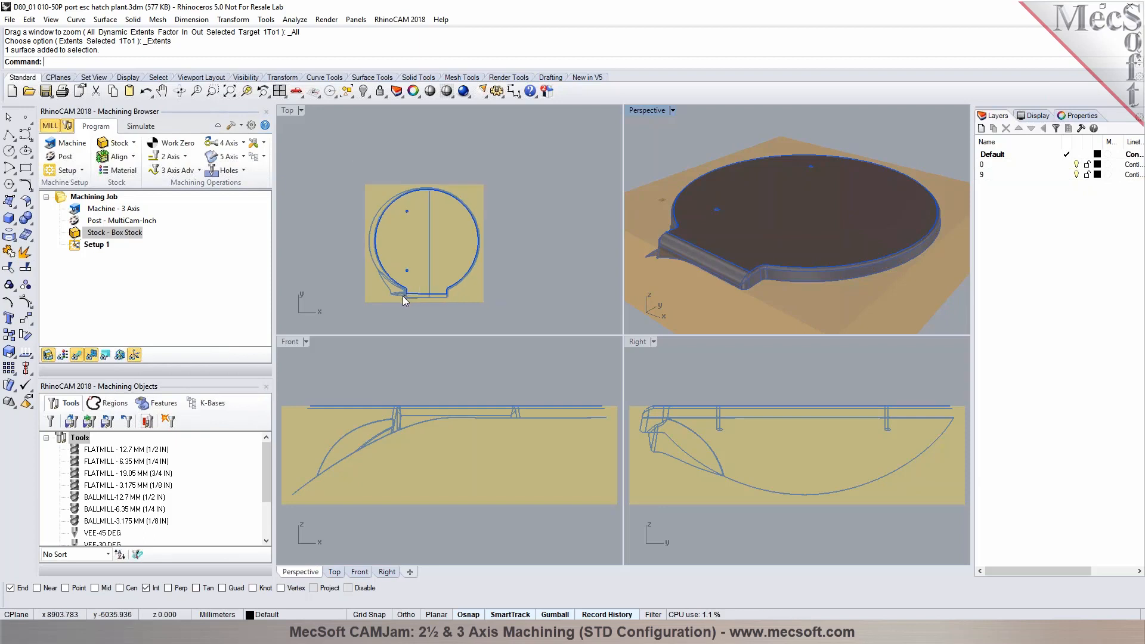
pyautogui.click(673, 111)
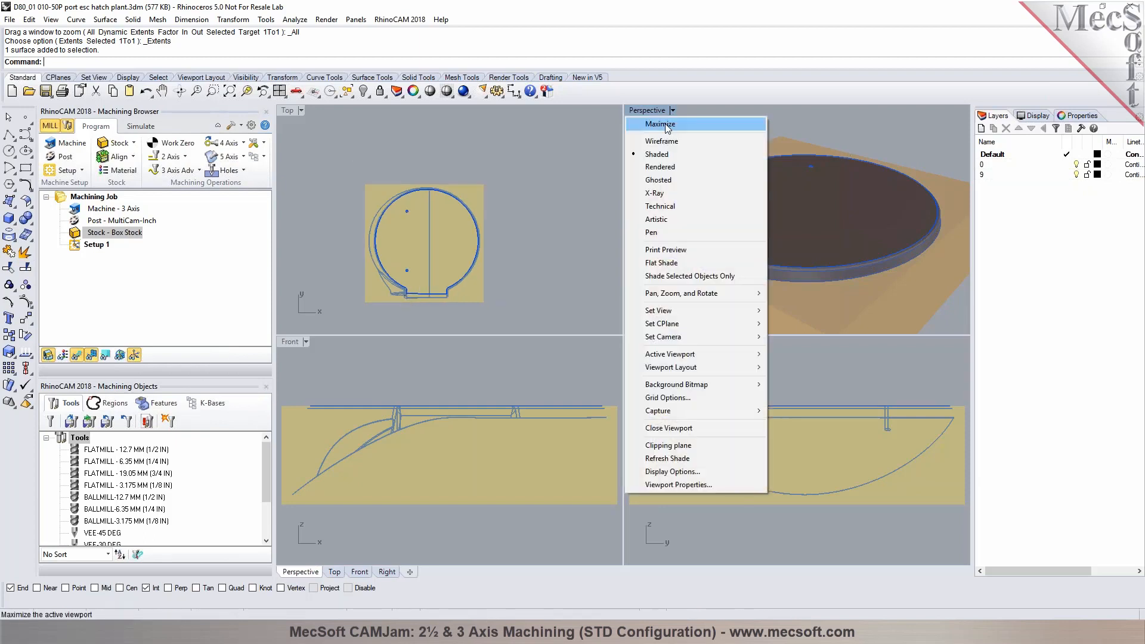
pyautogui.click(664, 121)
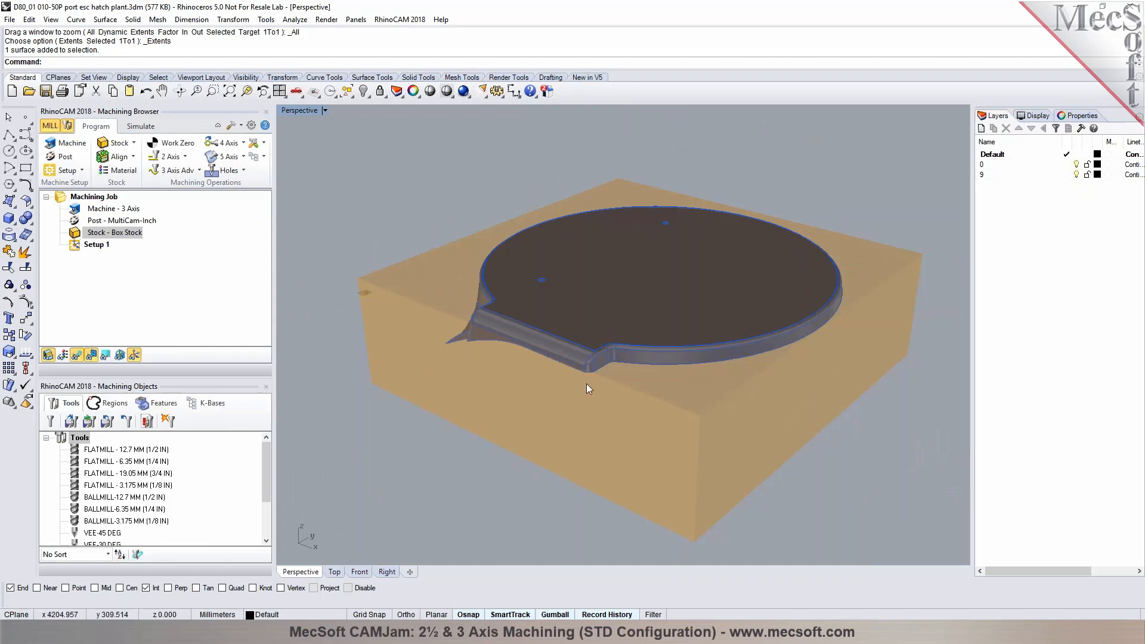
pyautogui.click(141, 126)
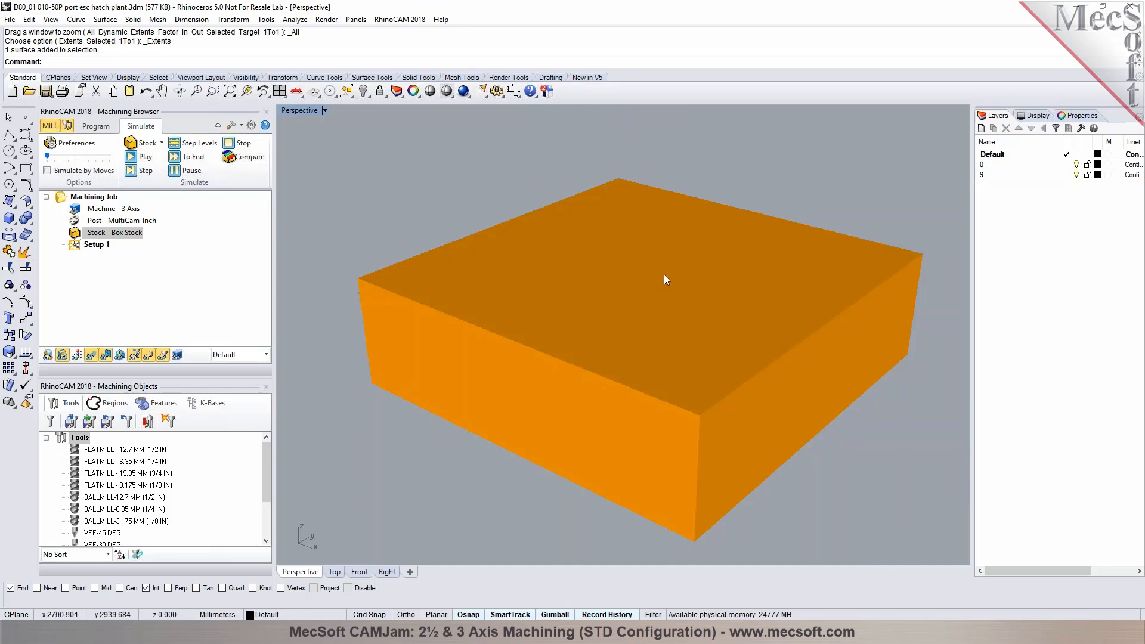
pyautogui.click(95, 126)
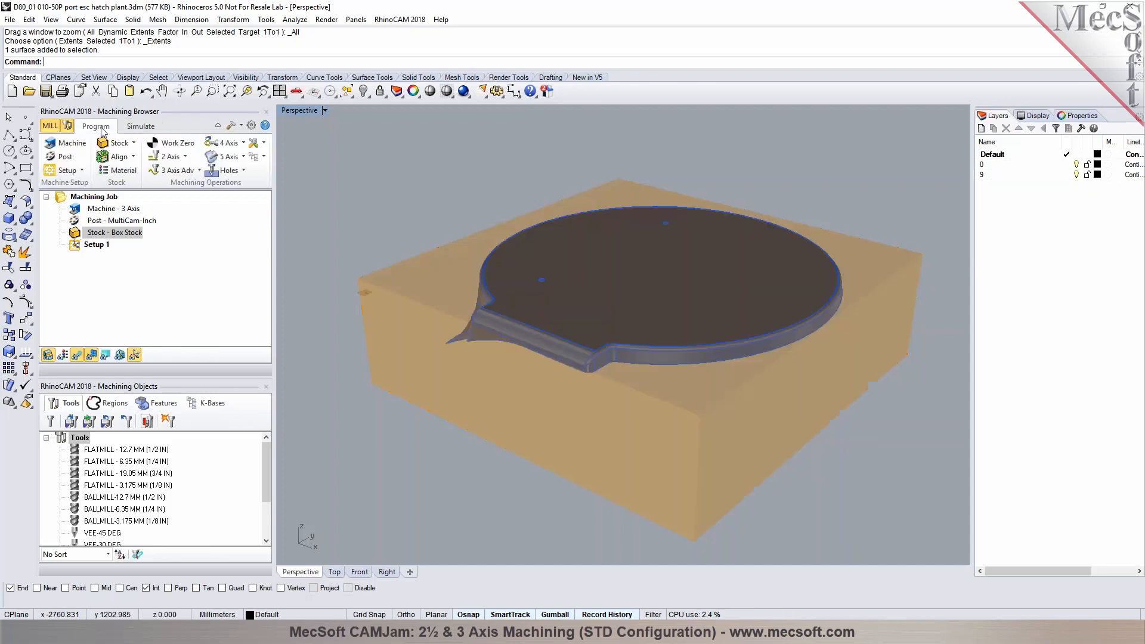
# Step: Set the world coordinate origin to the stock box at Highest Z, South West, and fit the model in view
pyautogui.click(118, 157)
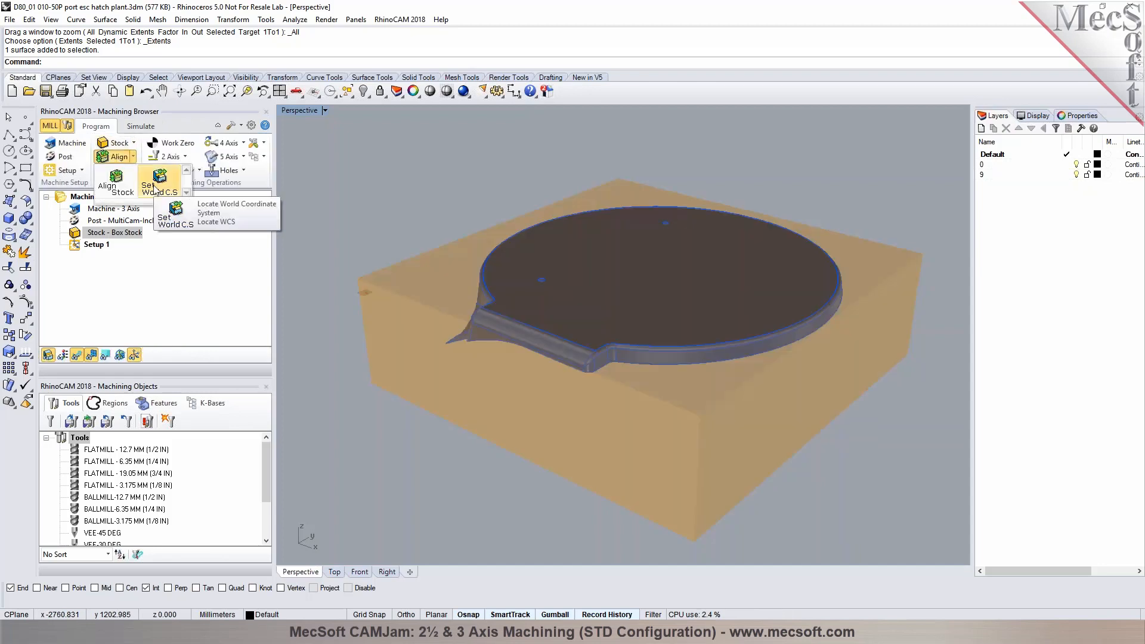
pyautogui.click(155, 189)
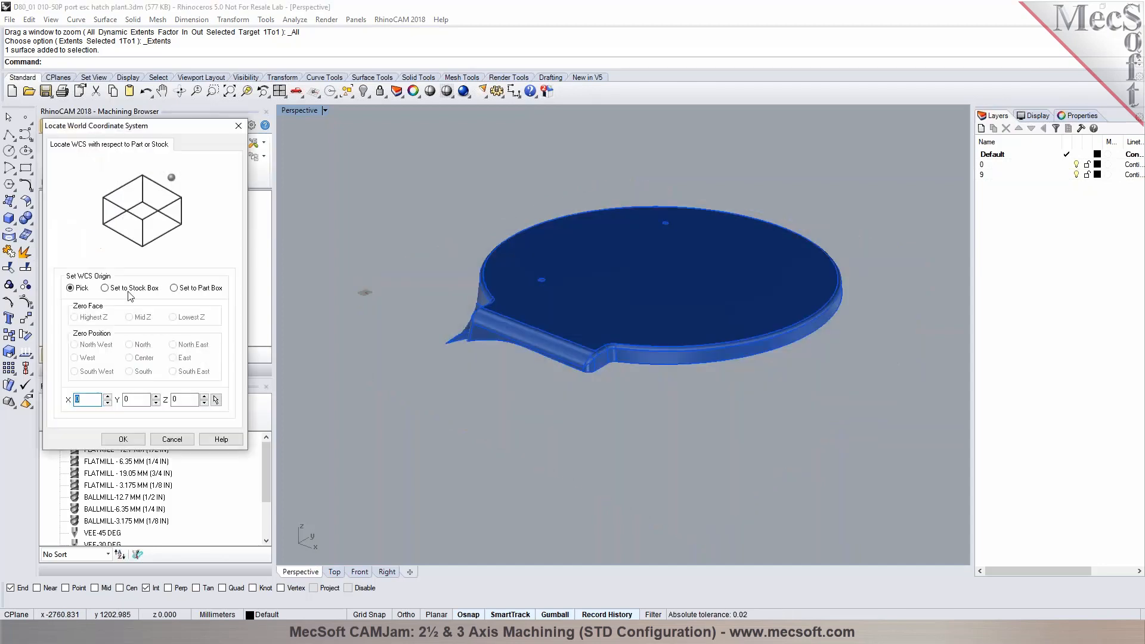
pyautogui.click(130, 293)
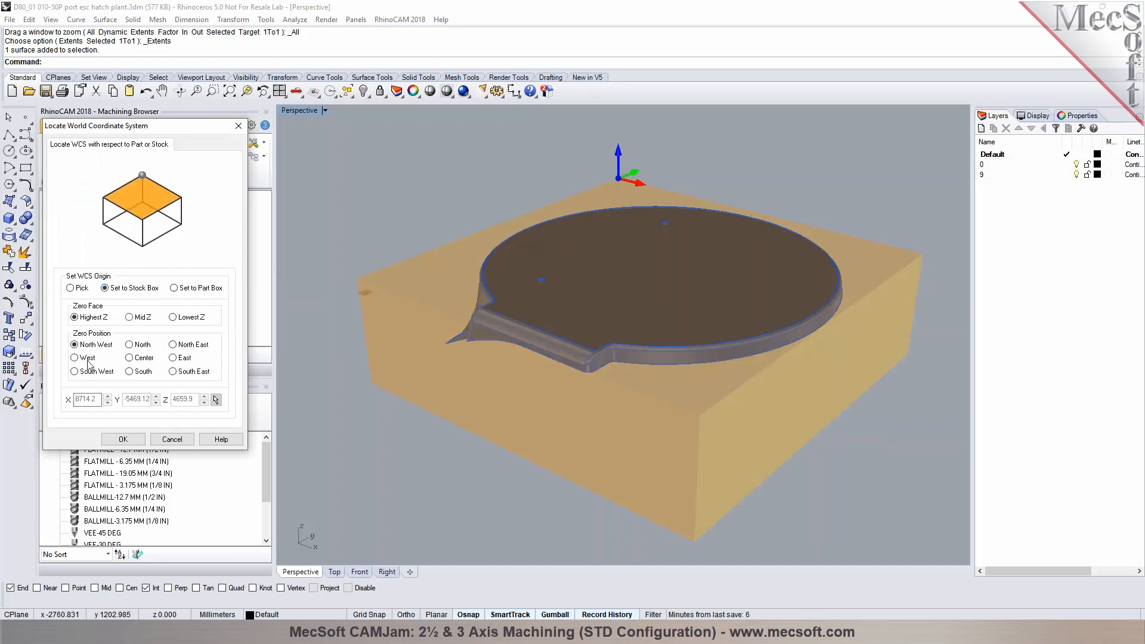
pyautogui.click(75, 371)
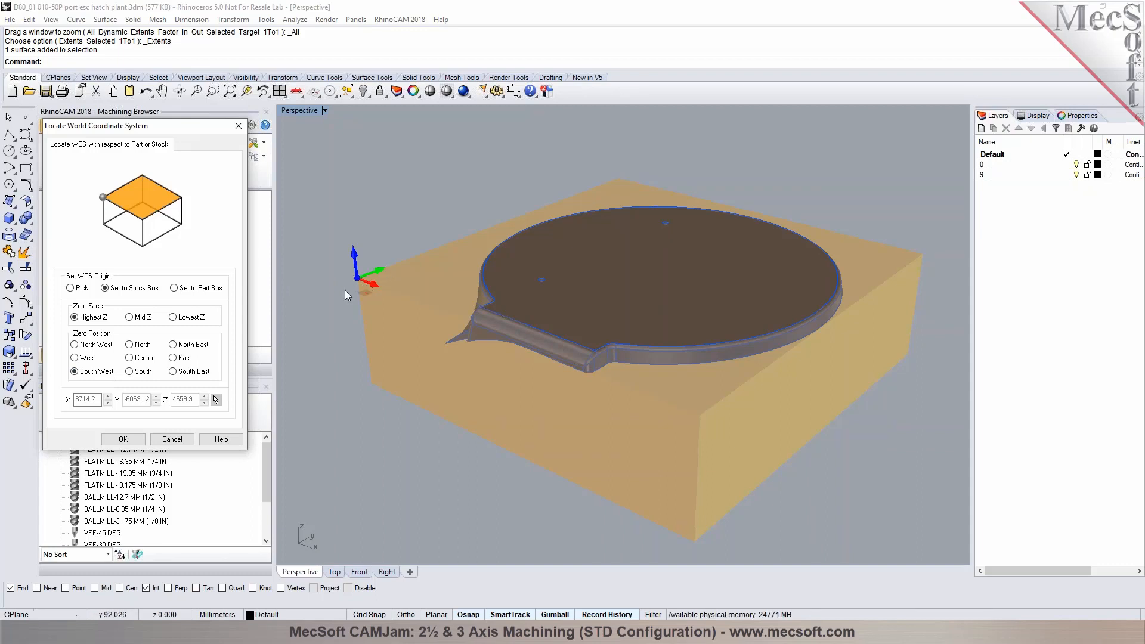
pyautogui.click(123, 439)
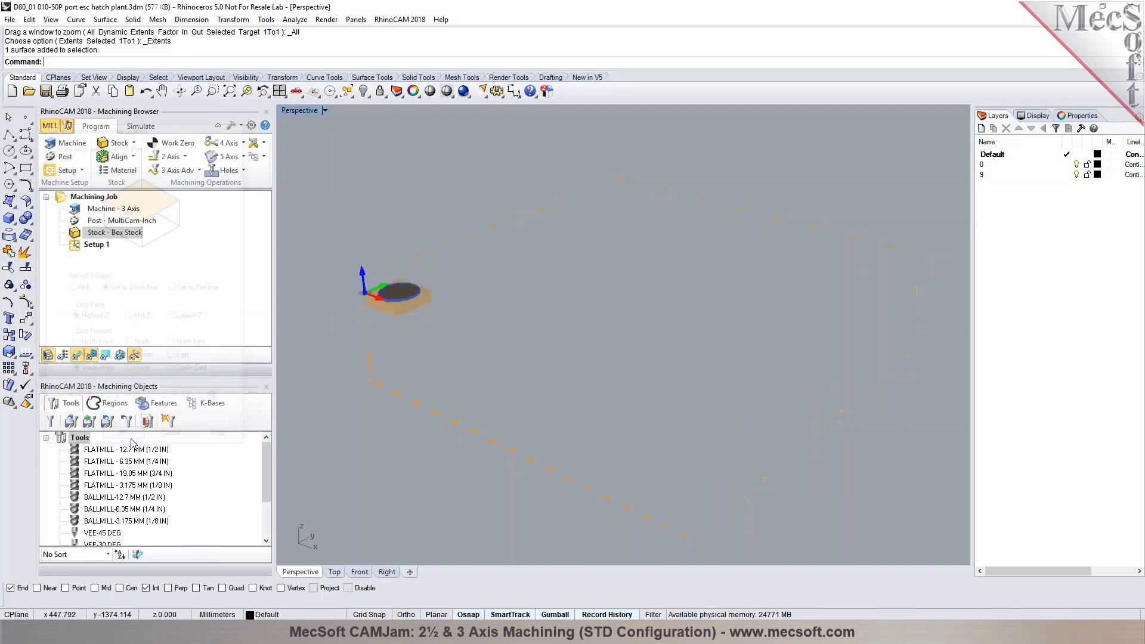
pyautogui.click(221, 94)
pyautogui.moveTo(330, 281)
pyautogui.mouseDown(button='right')
pyautogui.moveTo(343, 299)
pyautogui.moveTo(362, 276)
pyautogui.moveTo(337, 278)
pyautogui.mouseUp(button='right')
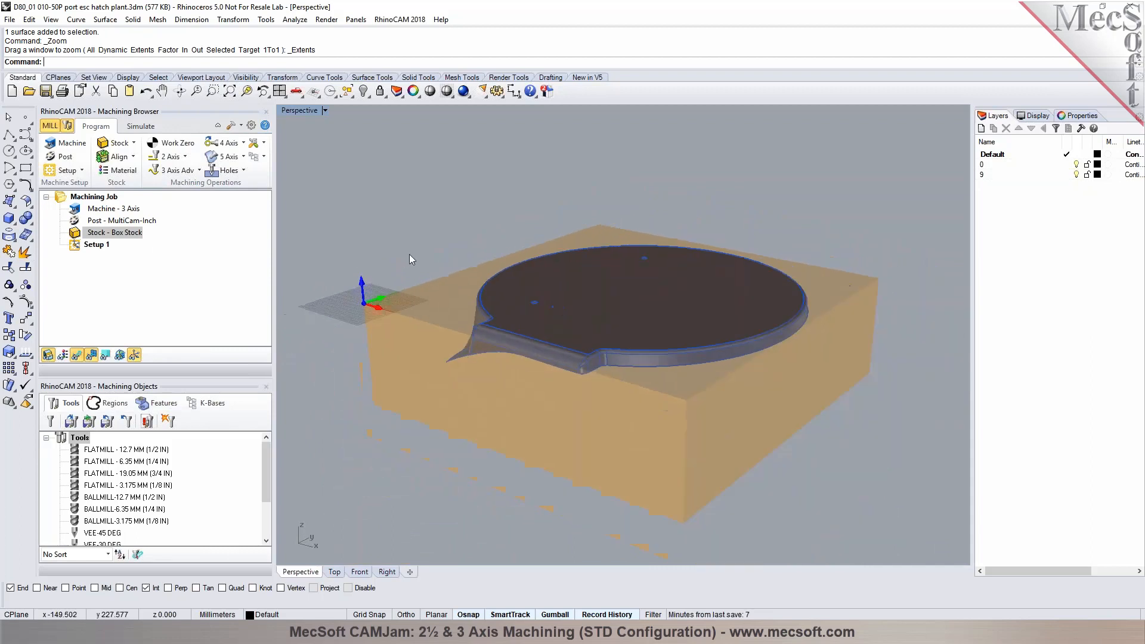
# Step: Relocate the world coordinate origin to the stock box with zero face Lowest Z and zero position South West
pyautogui.click(132, 157)
pyautogui.click(161, 184)
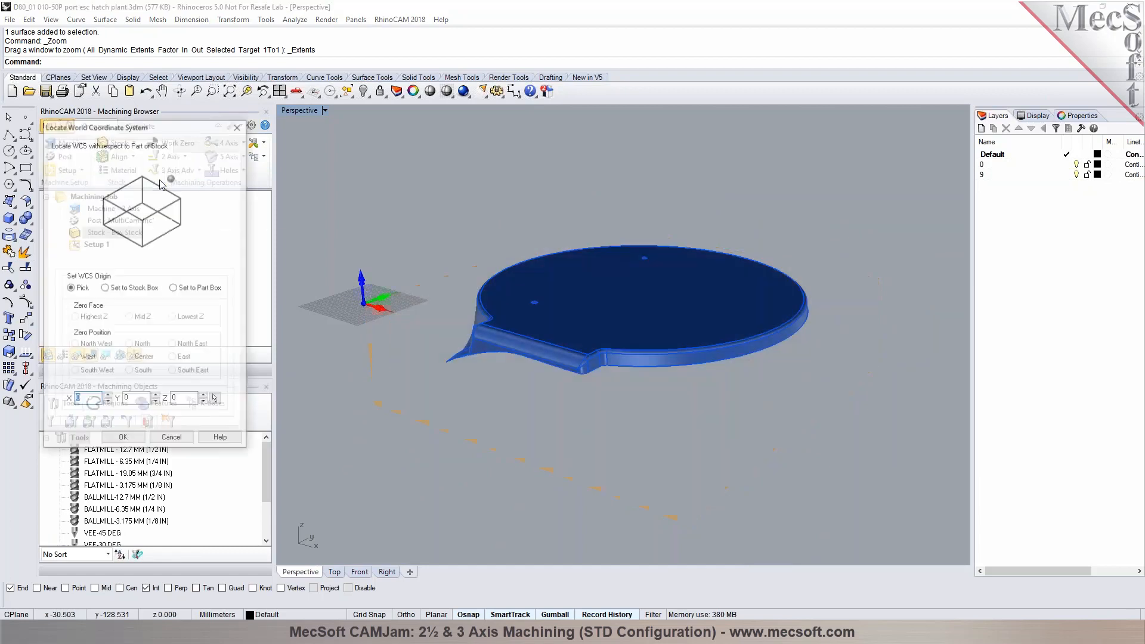
pyautogui.click(132, 288)
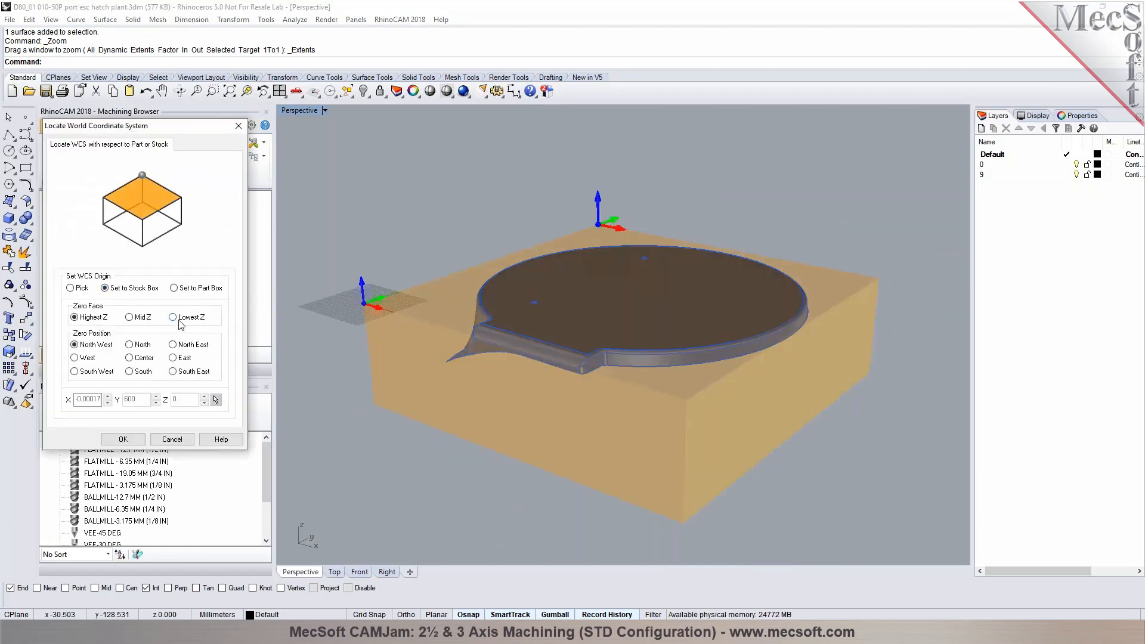
pyautogui.click(173, 317)
pyautogui.click(75, 372)
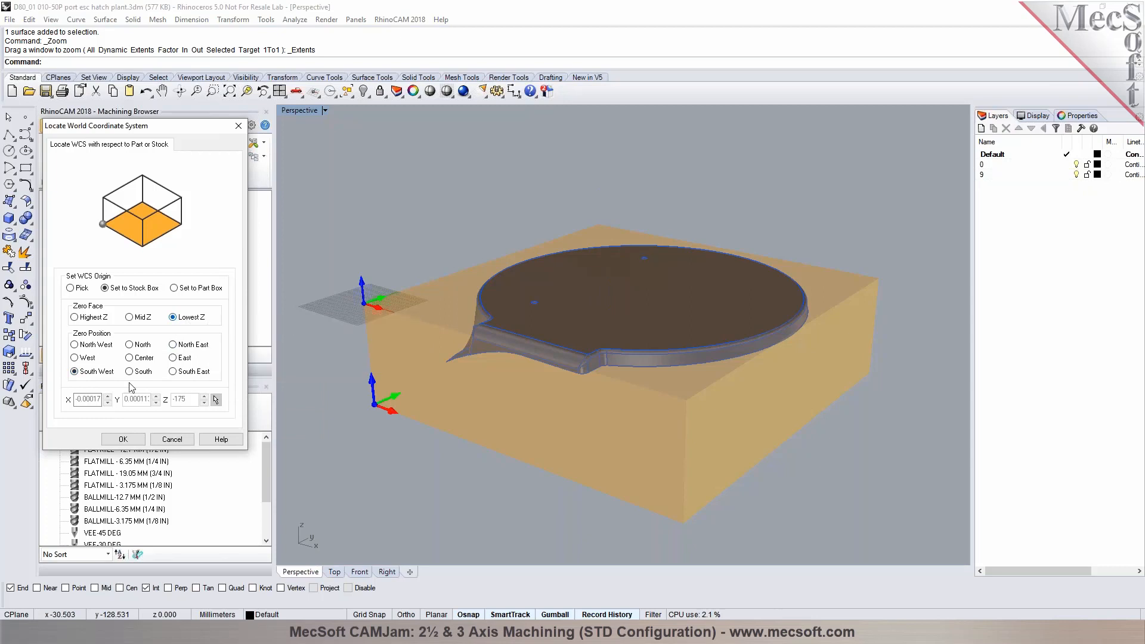
pyautogui.click(125, 440)
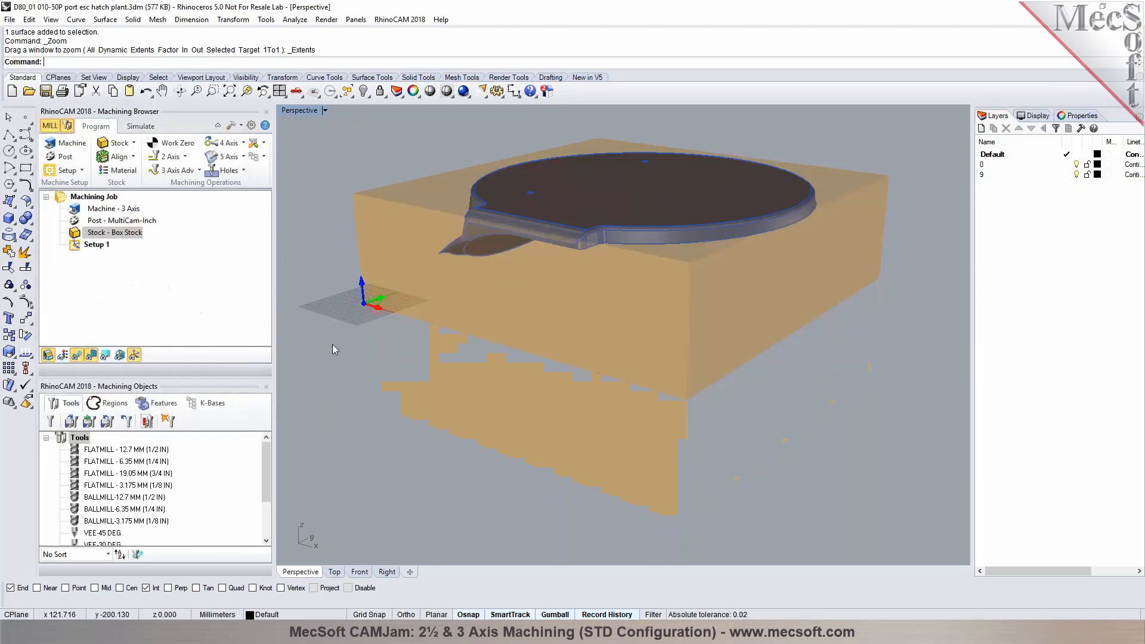
# Step: Inspect the origin at the stock's lower southwest corner in the four-viewport layout and in the maximized Perspective view
pyautogui.click(279, 90)
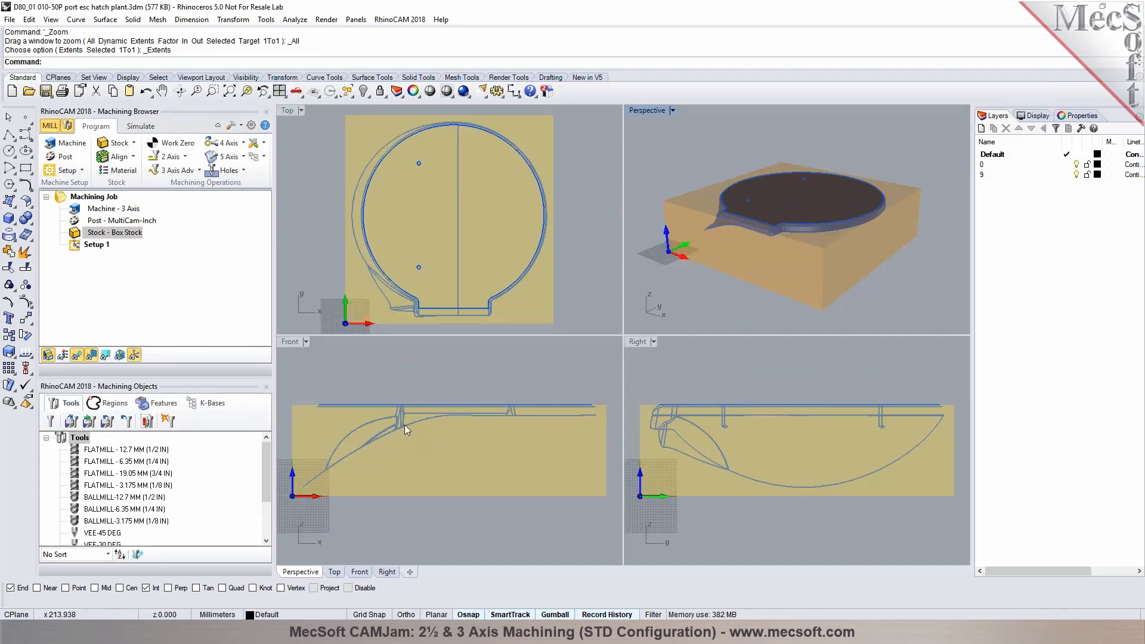
pyautogui.click(672, 109)
pyautogui.click(667, 119)
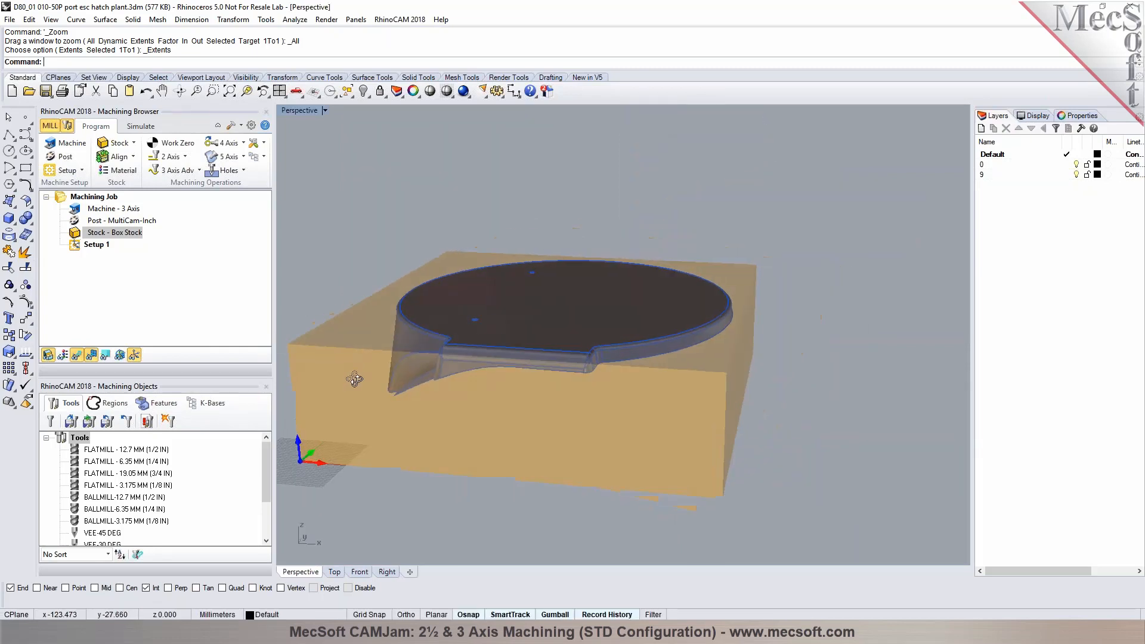
pyautogui.scroll(5, 399, 397)
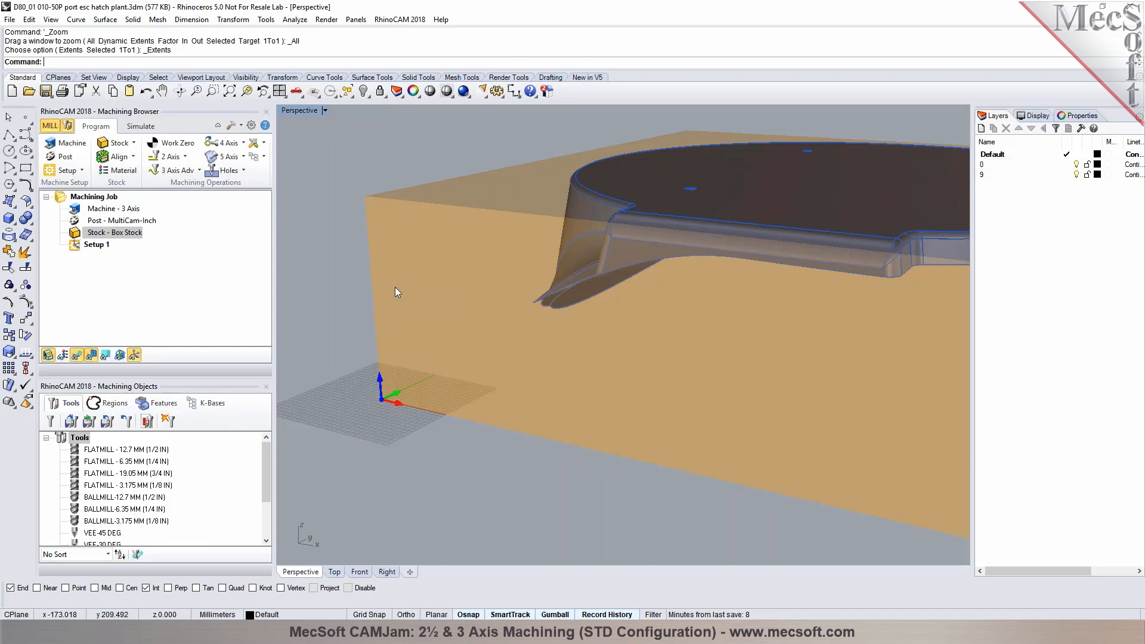
pyautogui.scroll(-3, 335, 371)
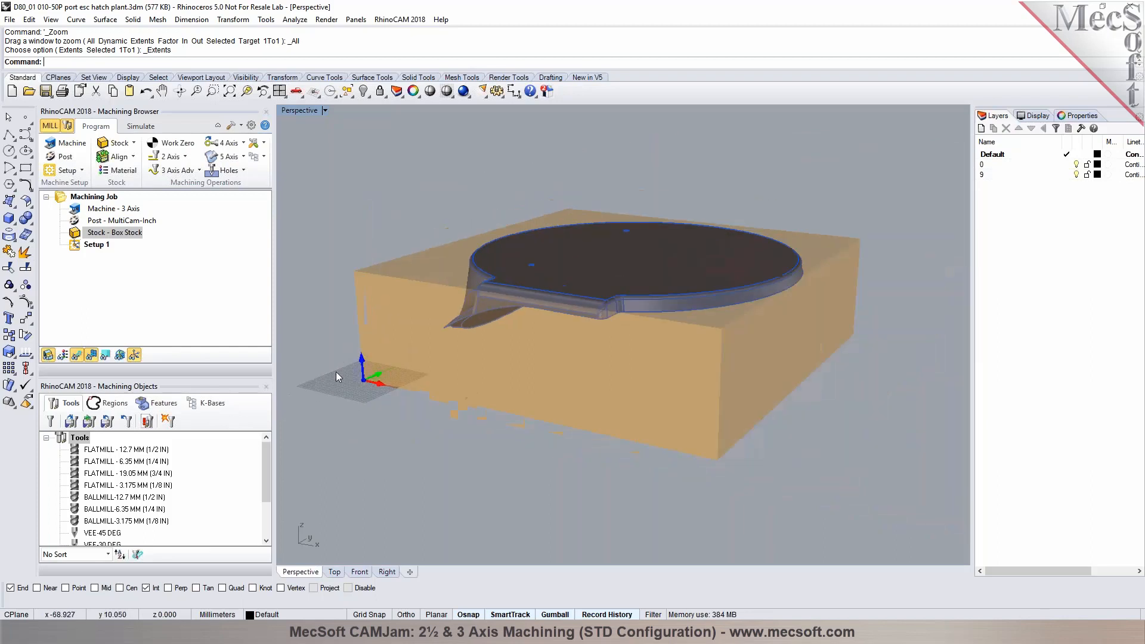
pyautogui.scroll(2, 371, 326)
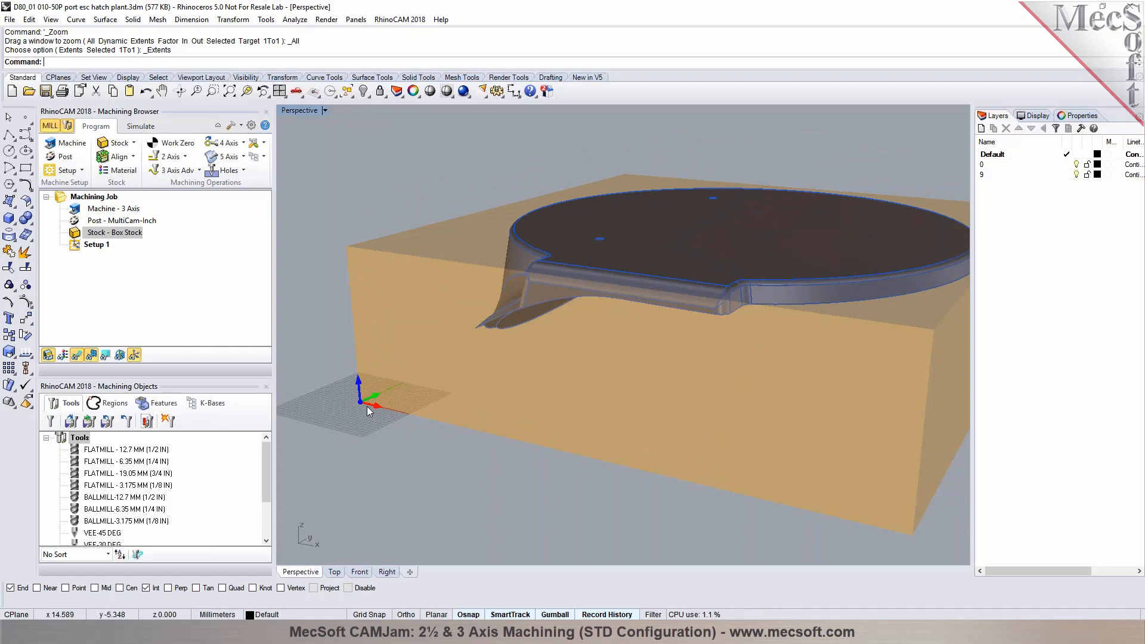
pyautogui.moveTo(450, 434)
pyautogui.mouseDown(button='right')
pyautogui.moveTo(468, 450)
pyautogui.moveTo(459, 446)
pyautogui.mouseUp(button='right')
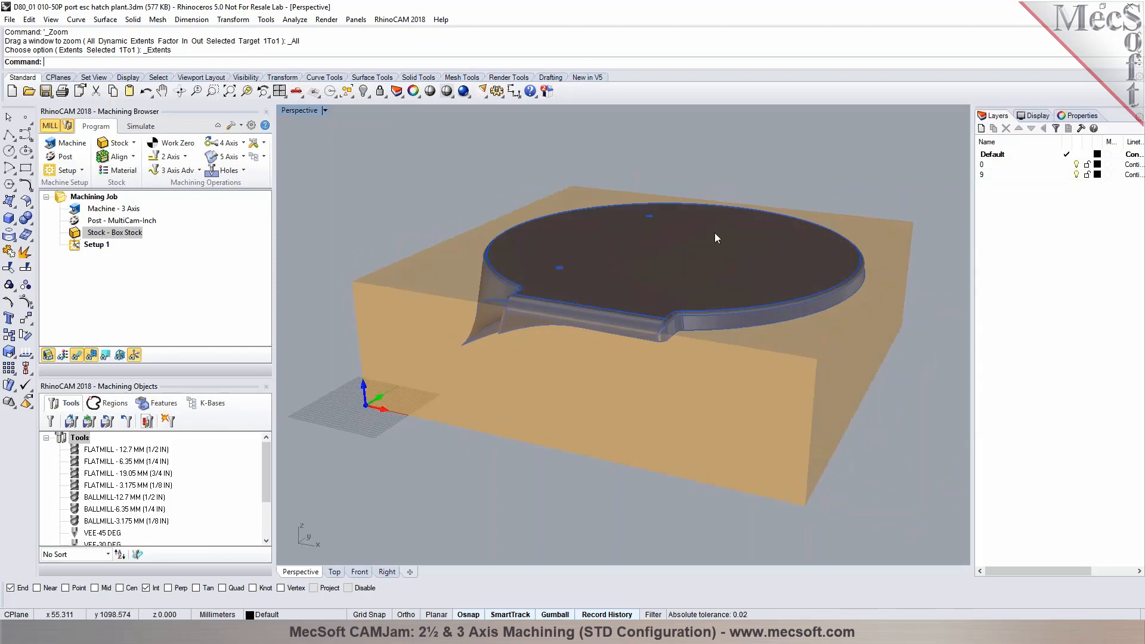
# Step: Measure the diameter of the small hole nearest the hinge edge on the hatch's top face
pyautogui.scroll(3, 562, 208)
pyautogui.moveTo(573, 268)
pyautogui.mouseDown(button='right')
pyautogui.moveTo(609, 313)
pyautogui.moveTo(579, 297)
pyautogui.moveTo(627, 358)
pyautogui.moveTo(675, 463)
pyautogui.moveTo(620, 387)
pyautogui.moveTo(614, 310)
pyautogui.moveTo(639, 311)
pyautogui.moveTo(585, 321)
pyautogui.mouseUp(button='right')
pyautogui.scroll(5, 577, 298)
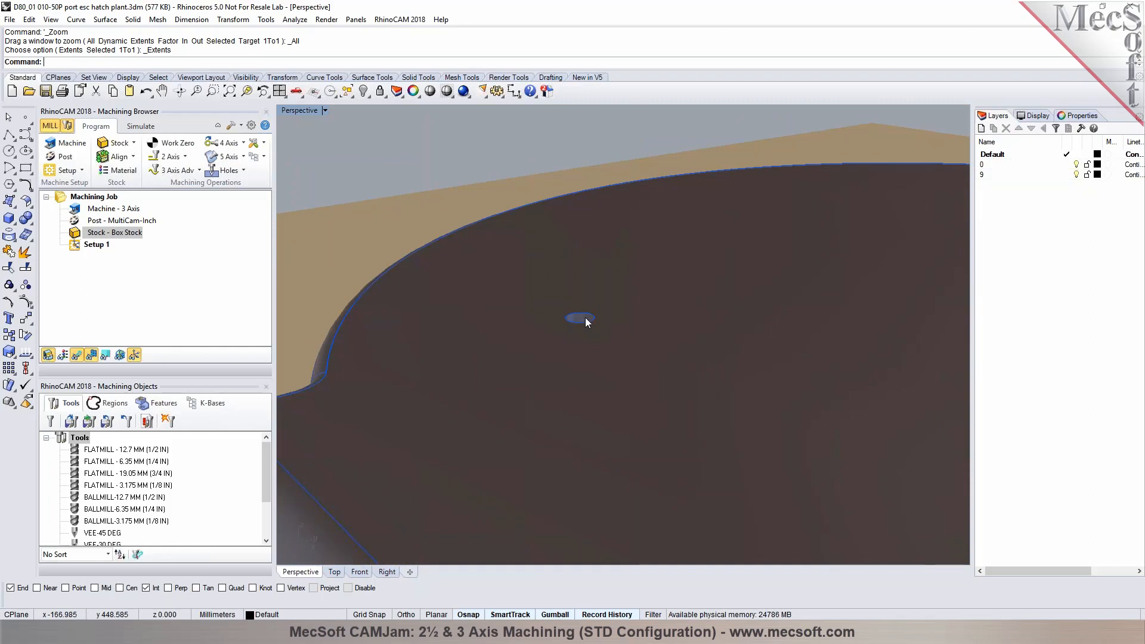
pyautogui.click(295, 19)
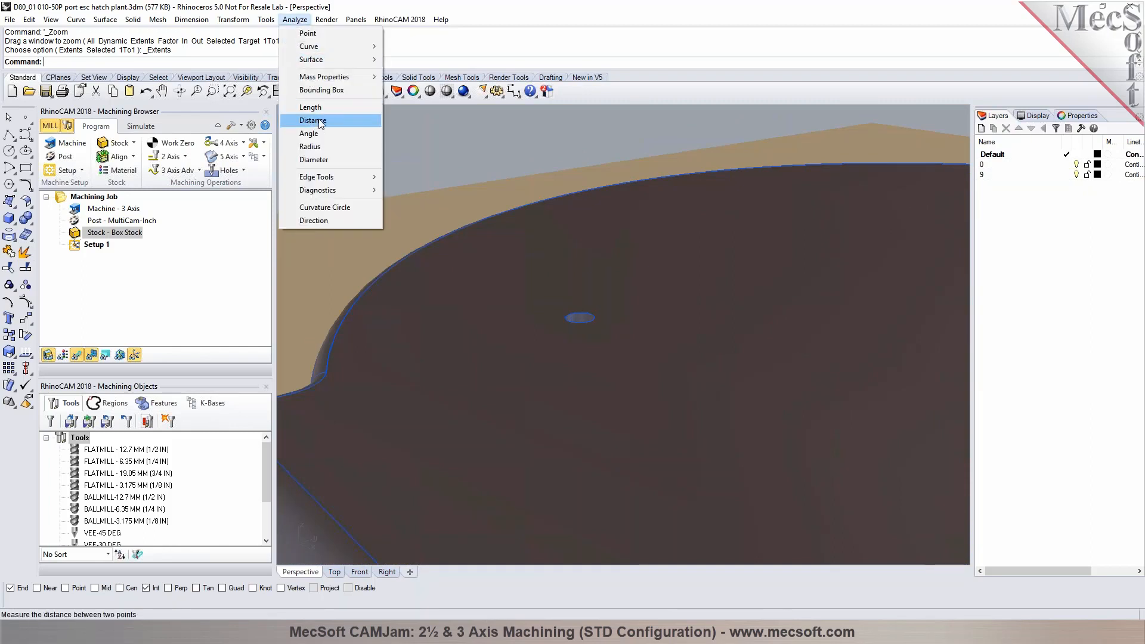
pyautogui.click(320, 159)
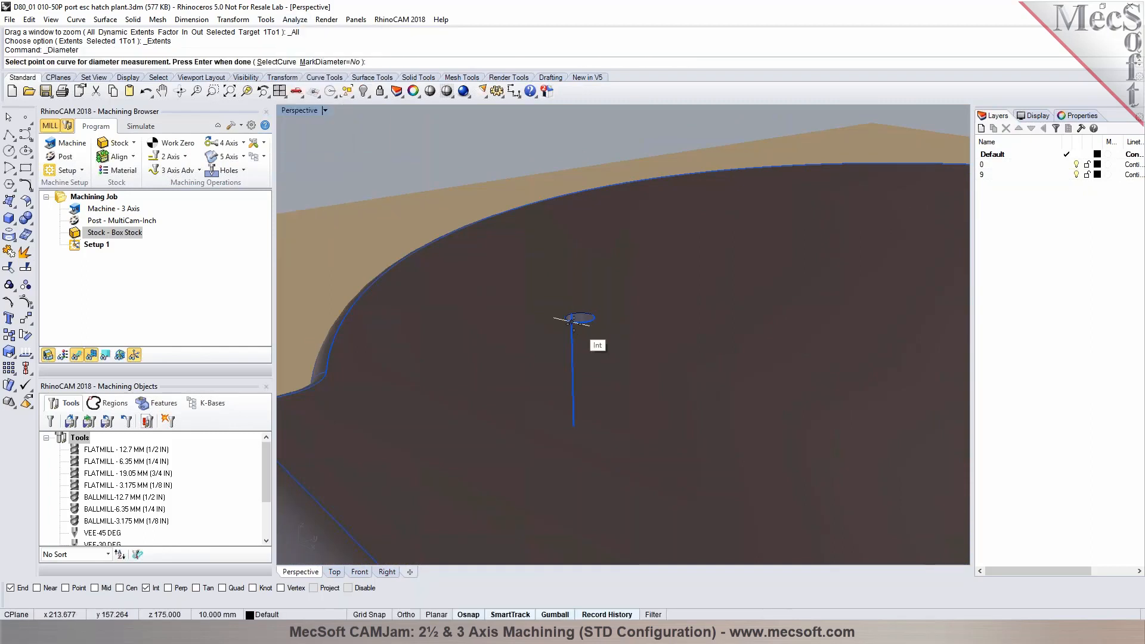
pyautogui.click(569, 320)
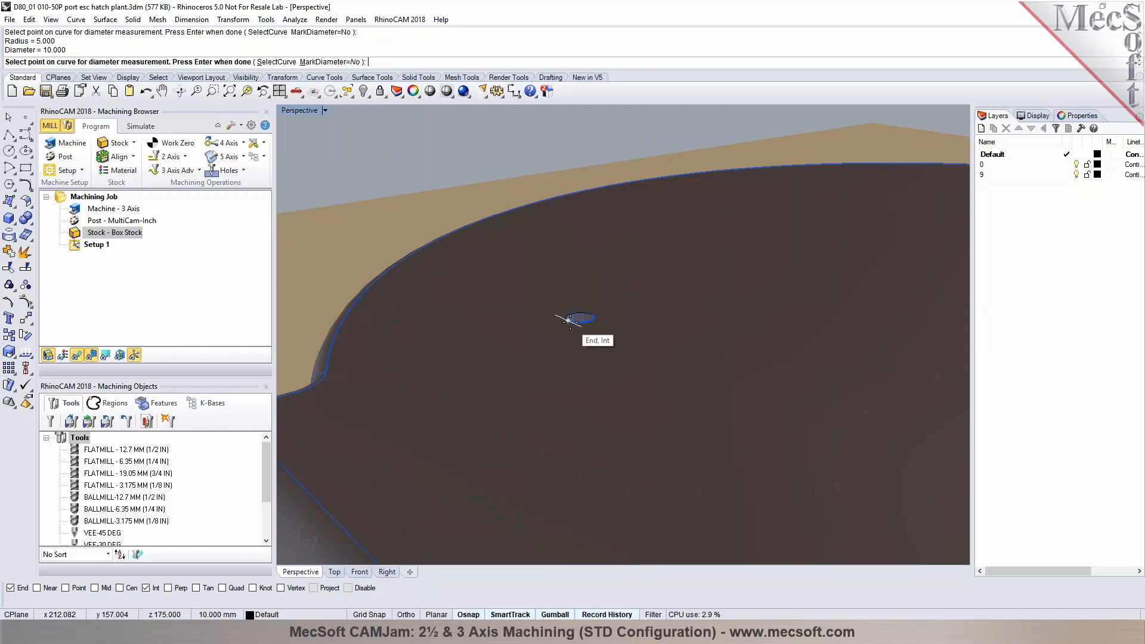
pyautogui.press('Return')
pyautogui.scroll(-5, 564, 320)
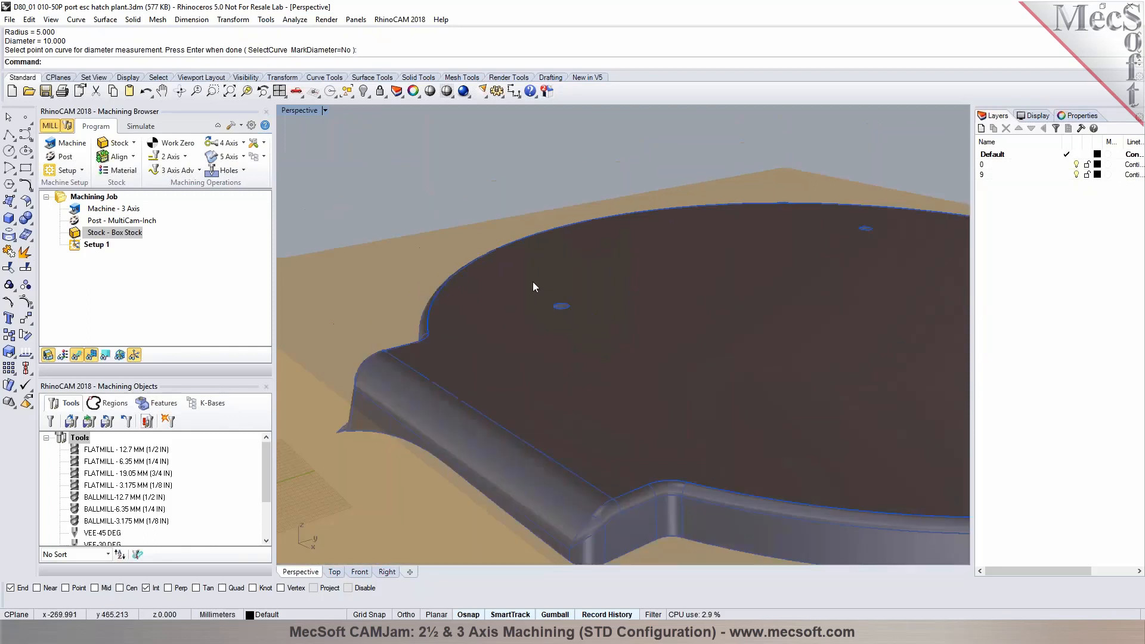
pyautogui.moveTo(540, 314); pyautogui.dragTo(590, 314, button='right')
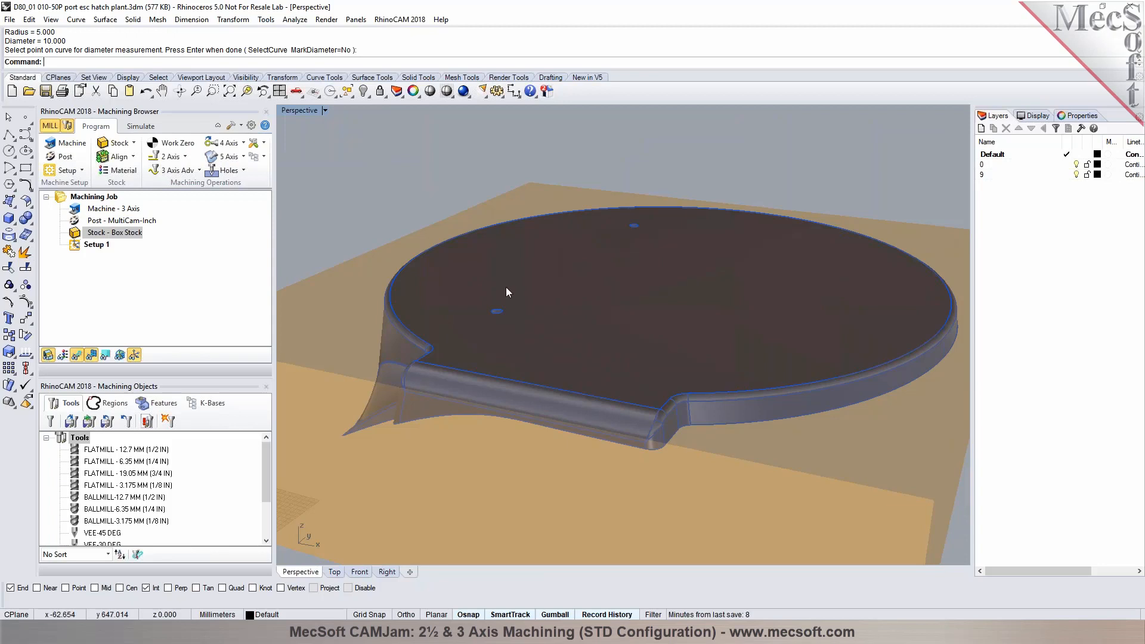
pyautogui.scroll(2, 493, 322)
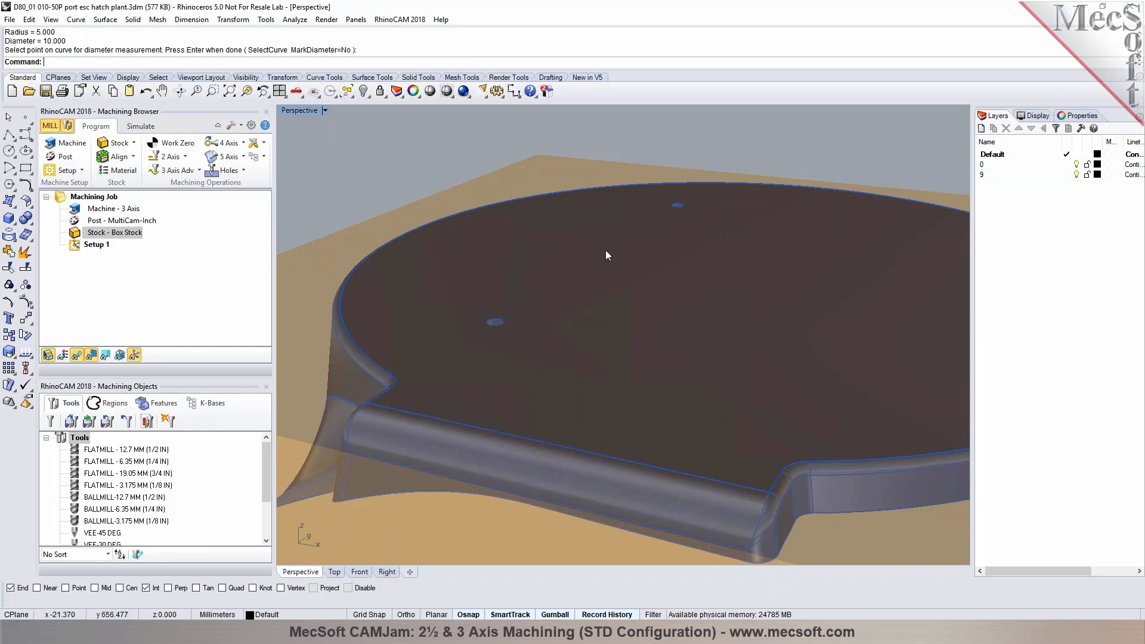
# Step: Create a drilling operation and assign the holes on the hatch's flat top face as its hole features
pyautogui.click(241, 173)
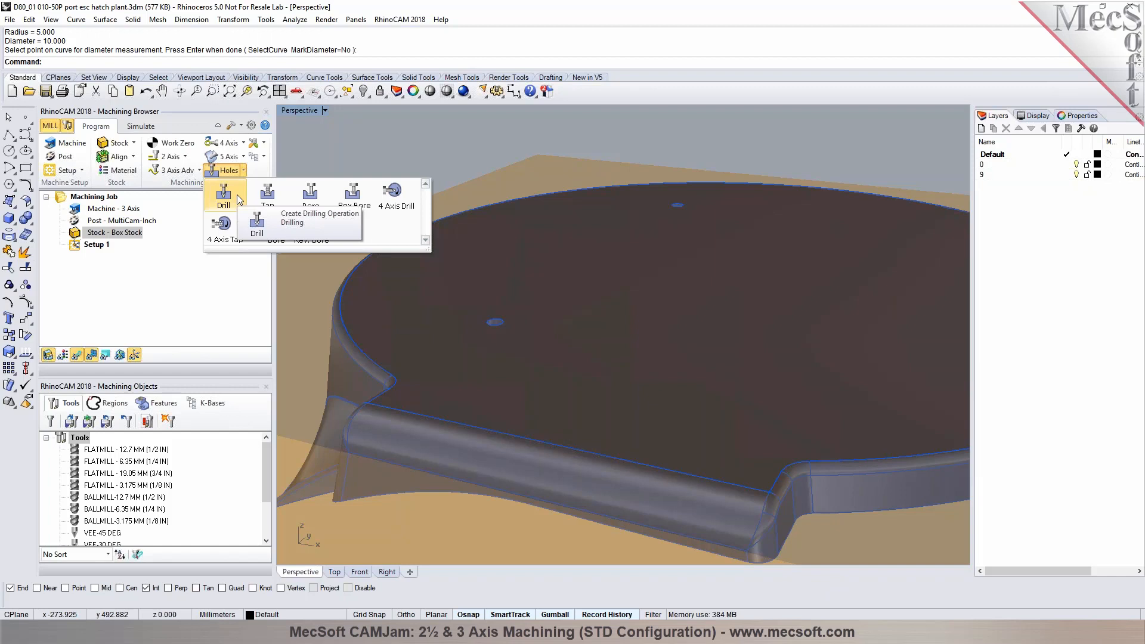
pyautogui.click(237, 195)
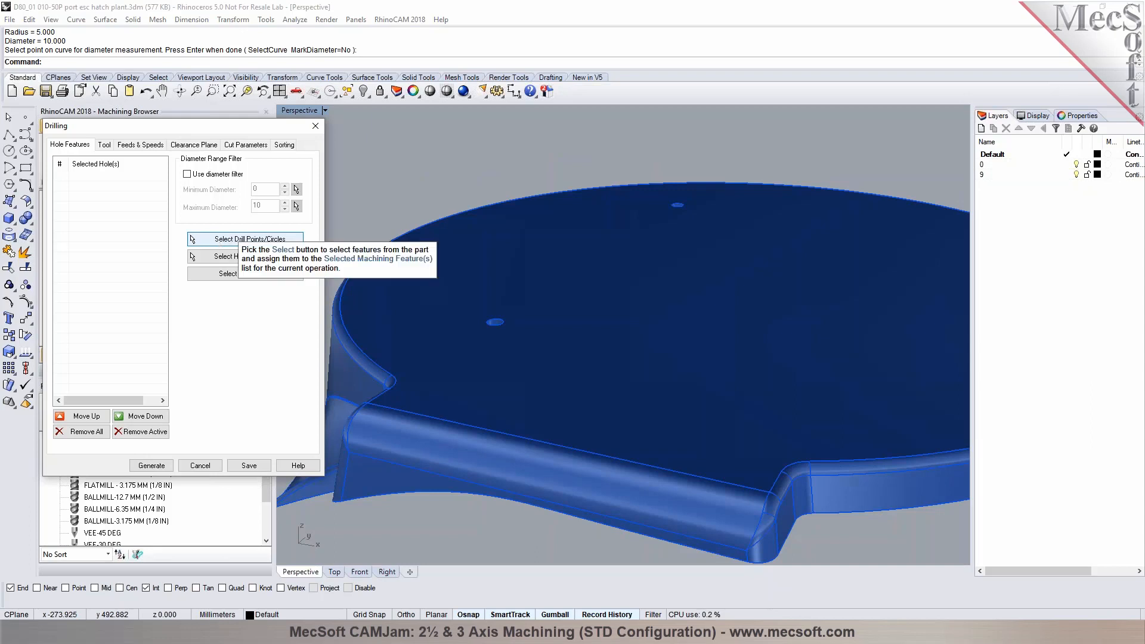
pyautogui.click(239, 257)
pyautogui.click(556, 297)
pyautogui.press('Return')
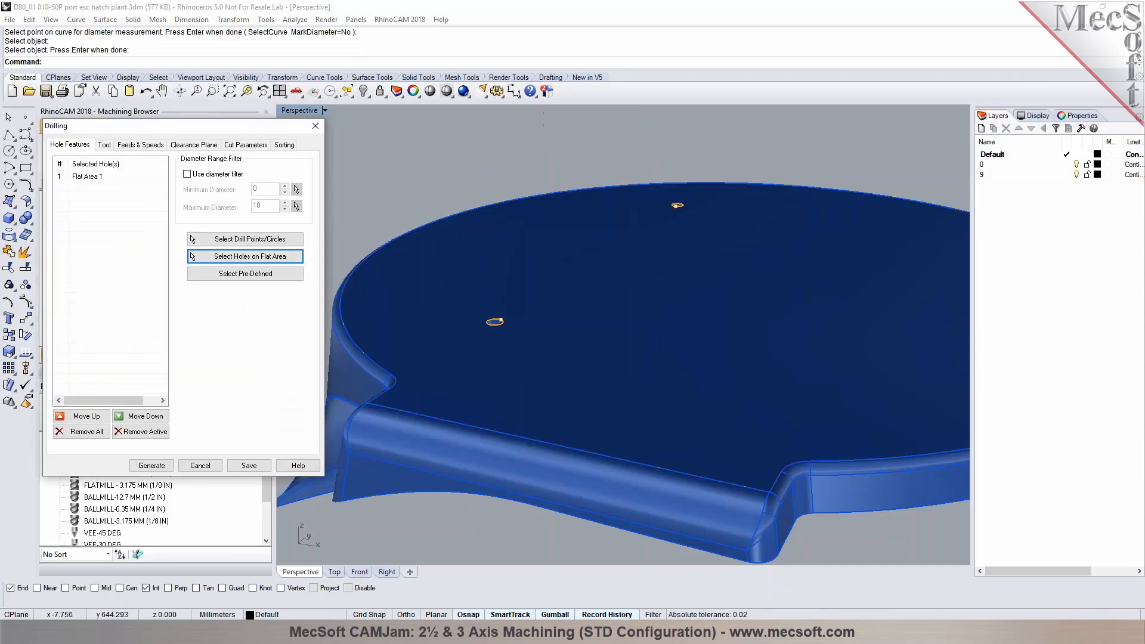
pyautogui.scroll(-3, 458, 248)
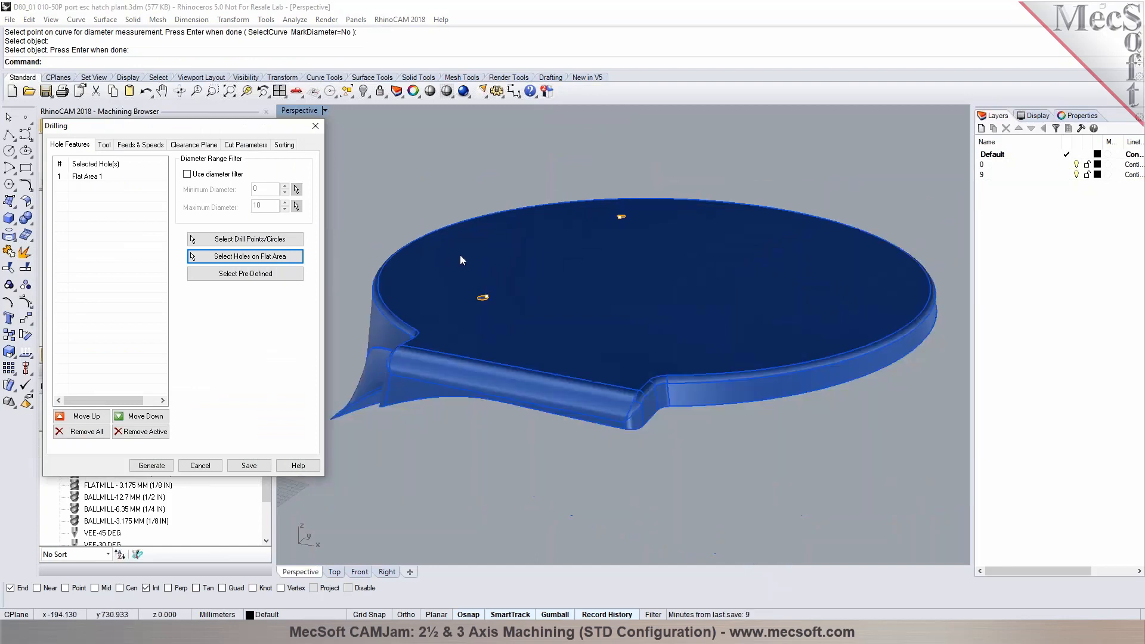
# Step: Begin defining a new drill tool for the drilling operation with a tool diameter of 9.525 mm
pyautogui.click(105, 146)
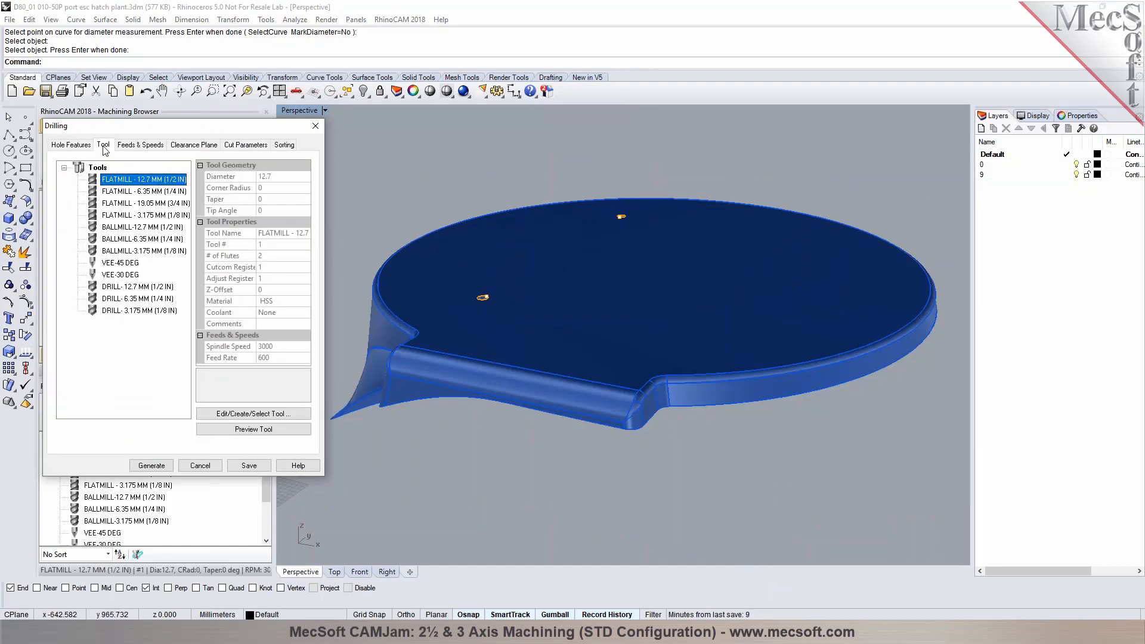
pyautogui.click(256, 413)
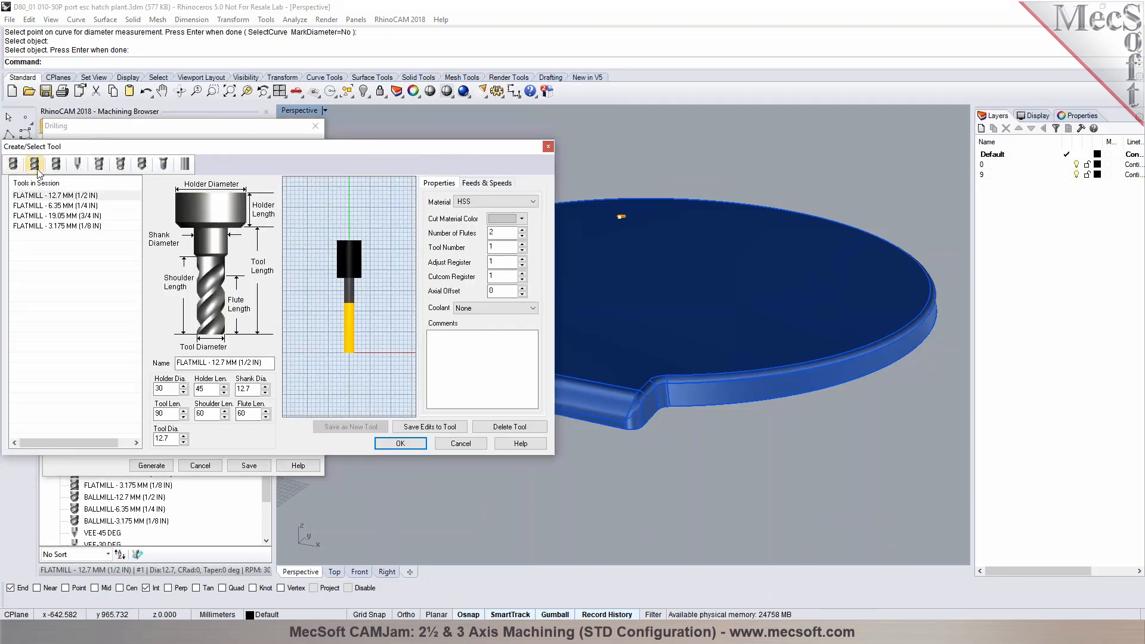
pyautogui.click(142, 165)
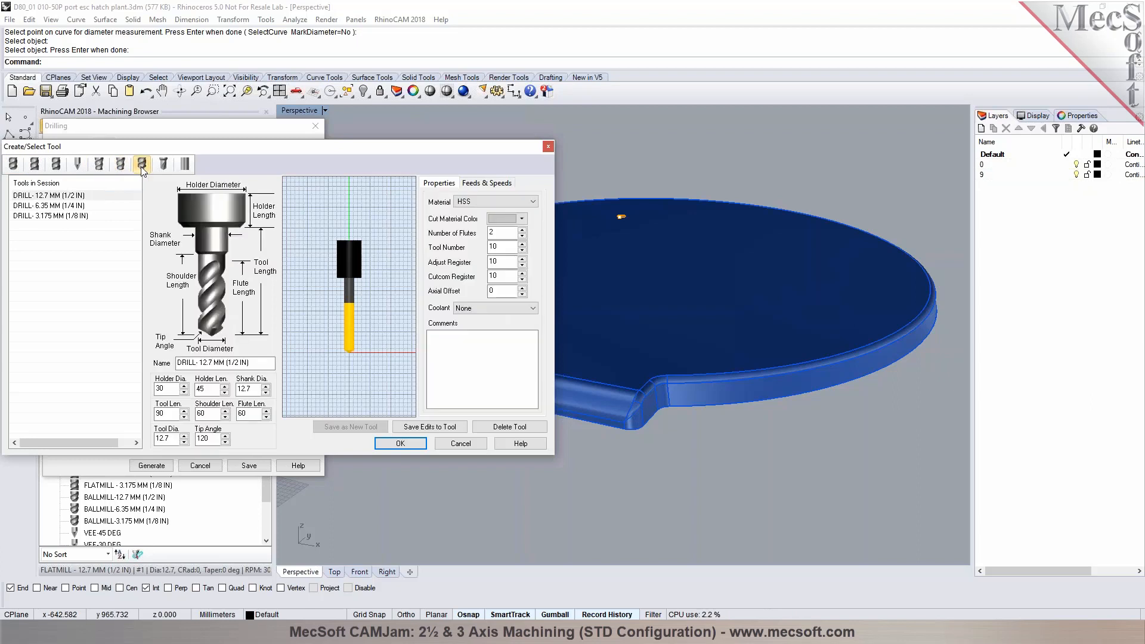
pyautogui.doubleClick(172, 439)
pyautogui.write('9.525')
pyautogui.press('Tab')
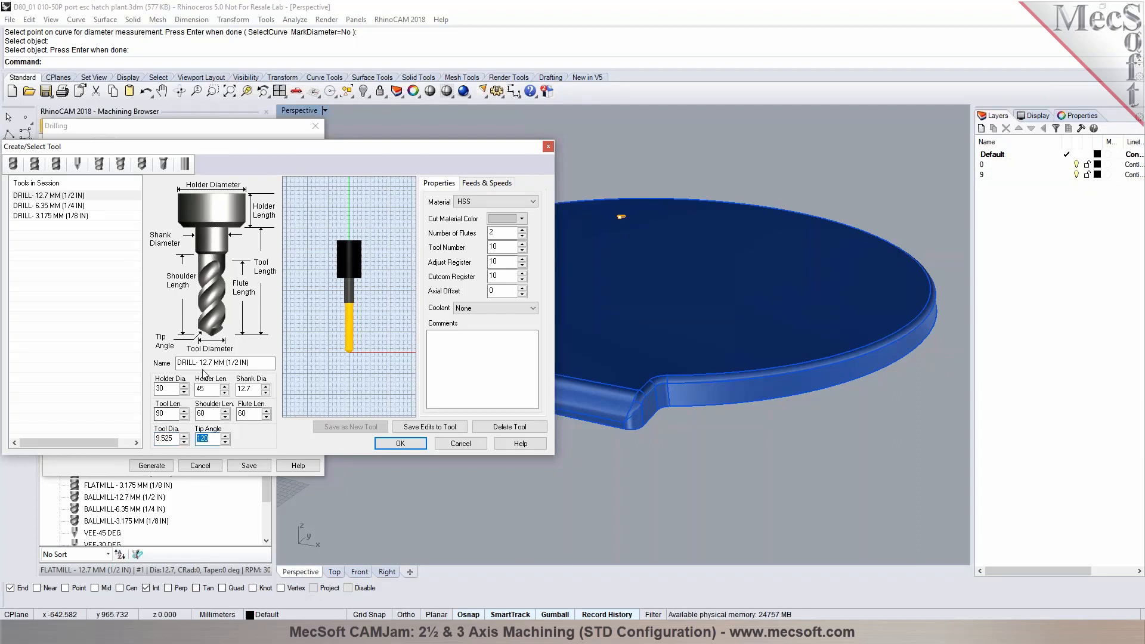
# Step: Name the drill tool "DRILL- 3/8 IN" and set its shank diameter to 9.525 mm
pyautogui.moveTo(202, 362); pyautogui.dragTo(251, 362)
pyautogui.write('3/8 IN')
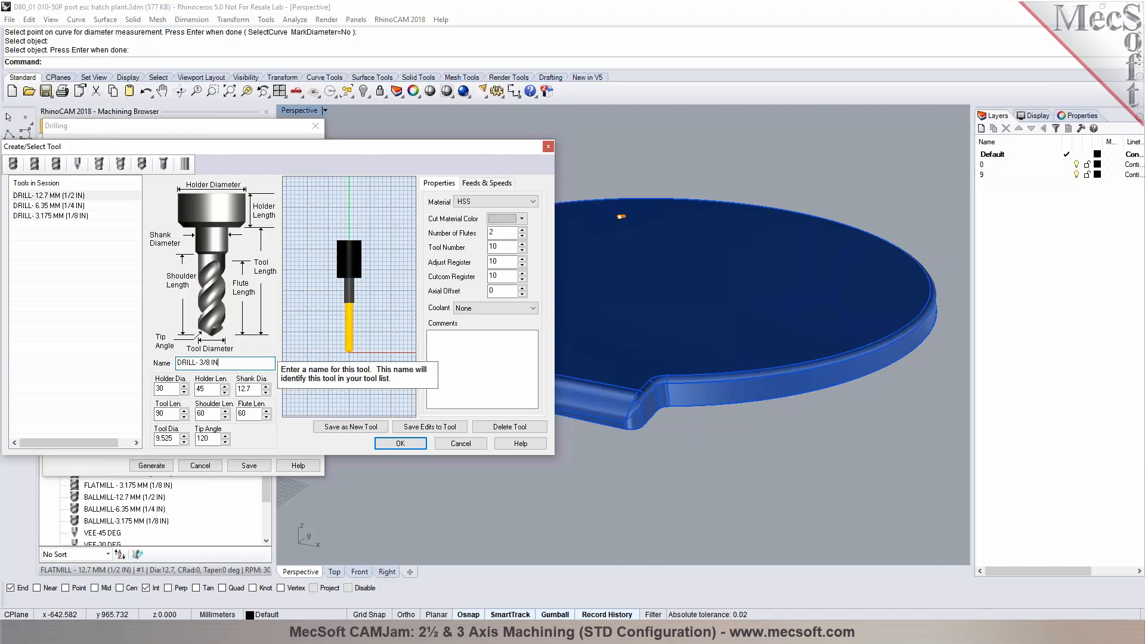
pyautogui.doubleClick(248, 389)
pyautogui.write('9')
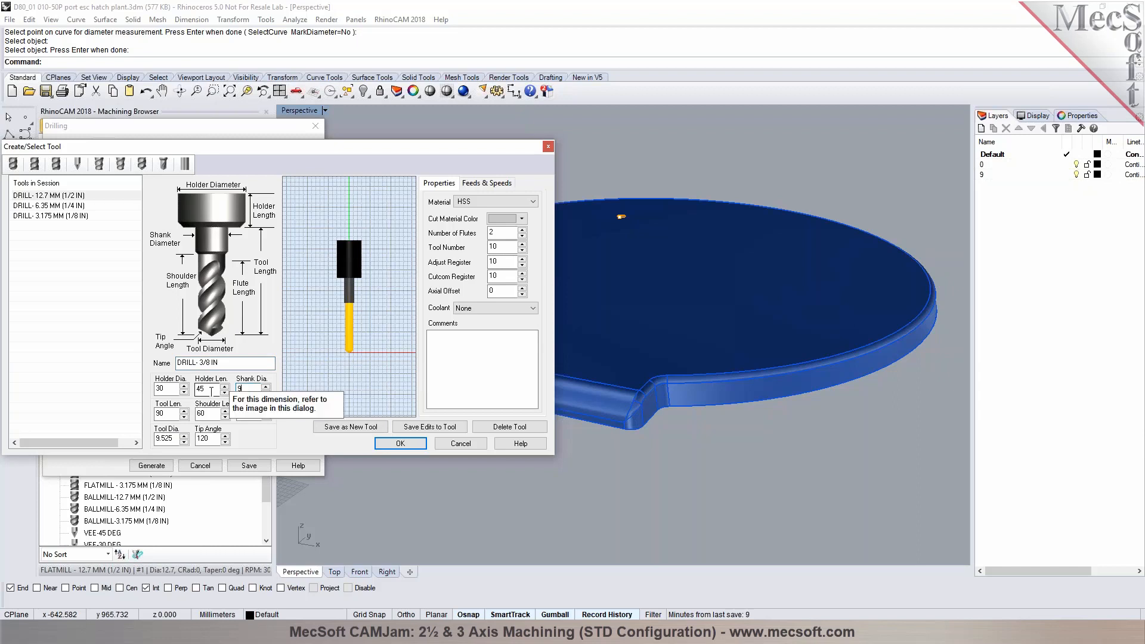
pyautogui.write('.525')
pyautogui.click(207, 439)
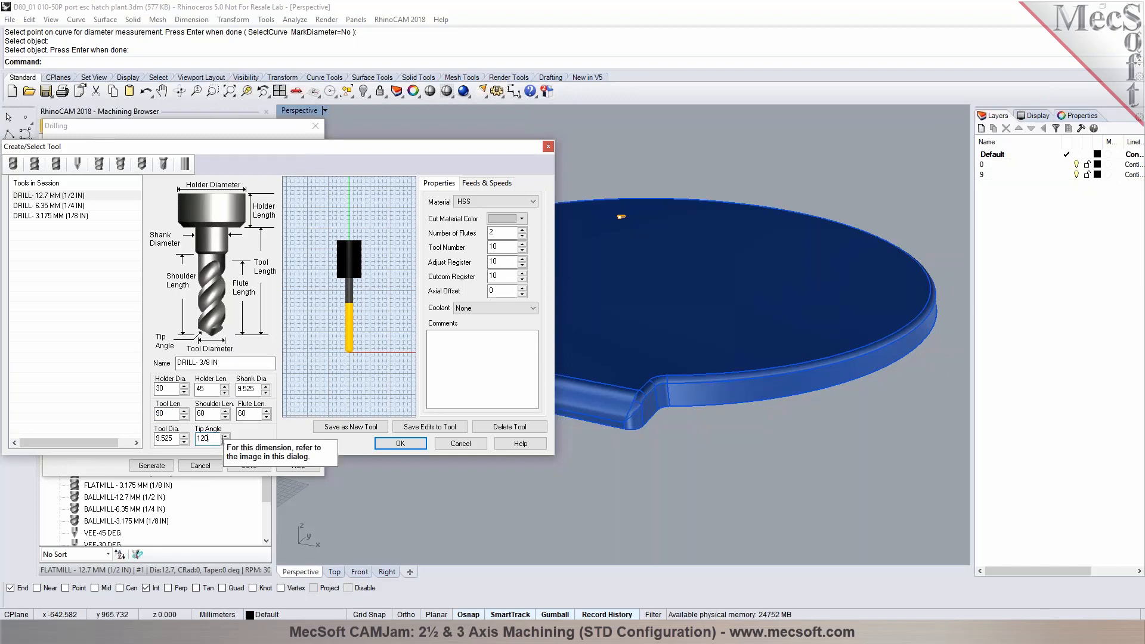
# Step: Open the feeds and speeds table for the drill and choose ALUMINUM - 6061 as the stock material
pyautogui.click(498, 183)
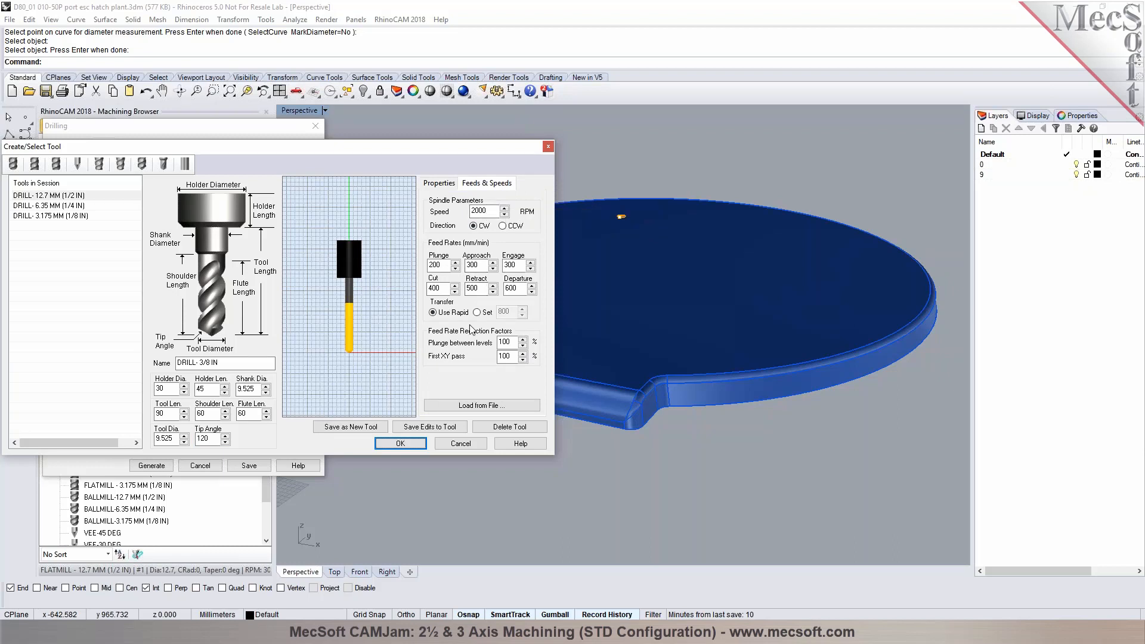
pyautogui.doubleClick(435, 288)
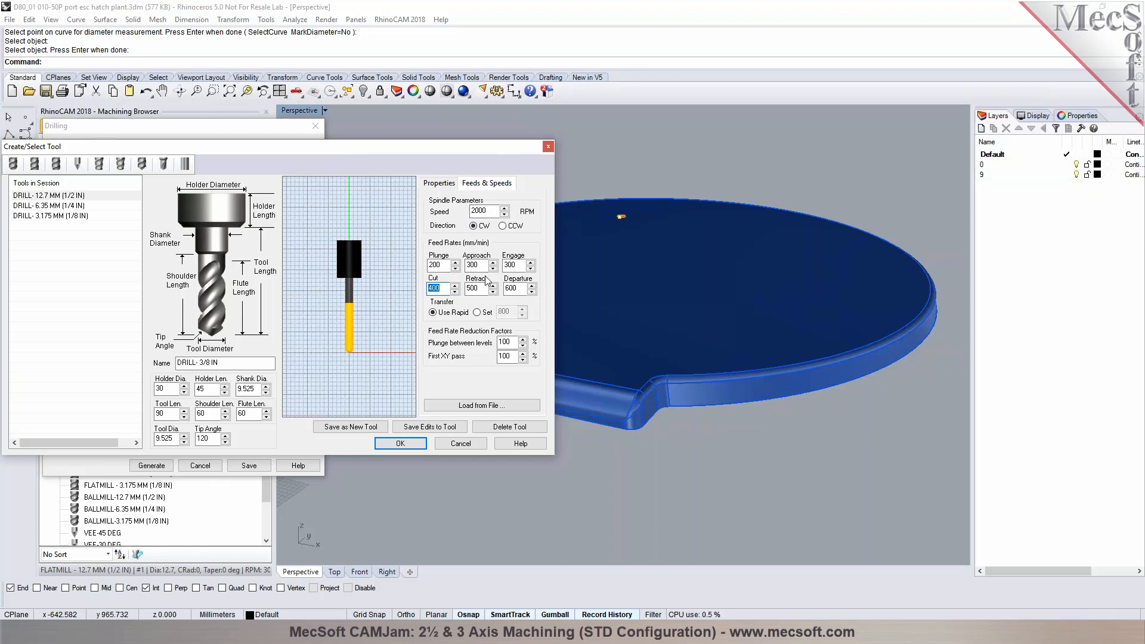
pyautogui.click(499, 406)
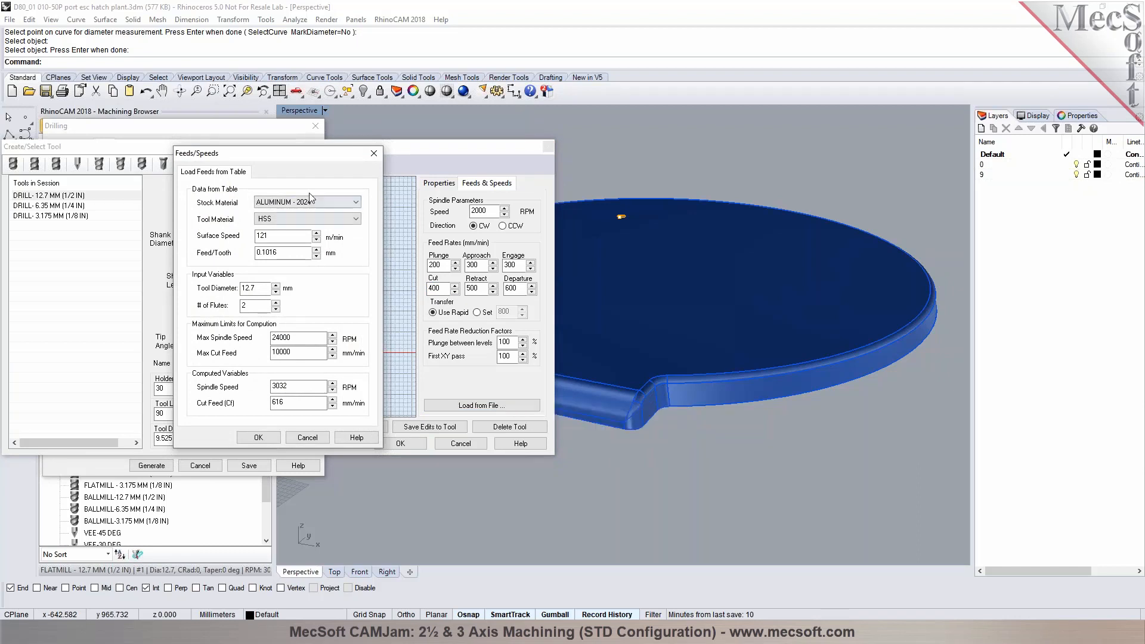
pyautogui.click(356, 202)
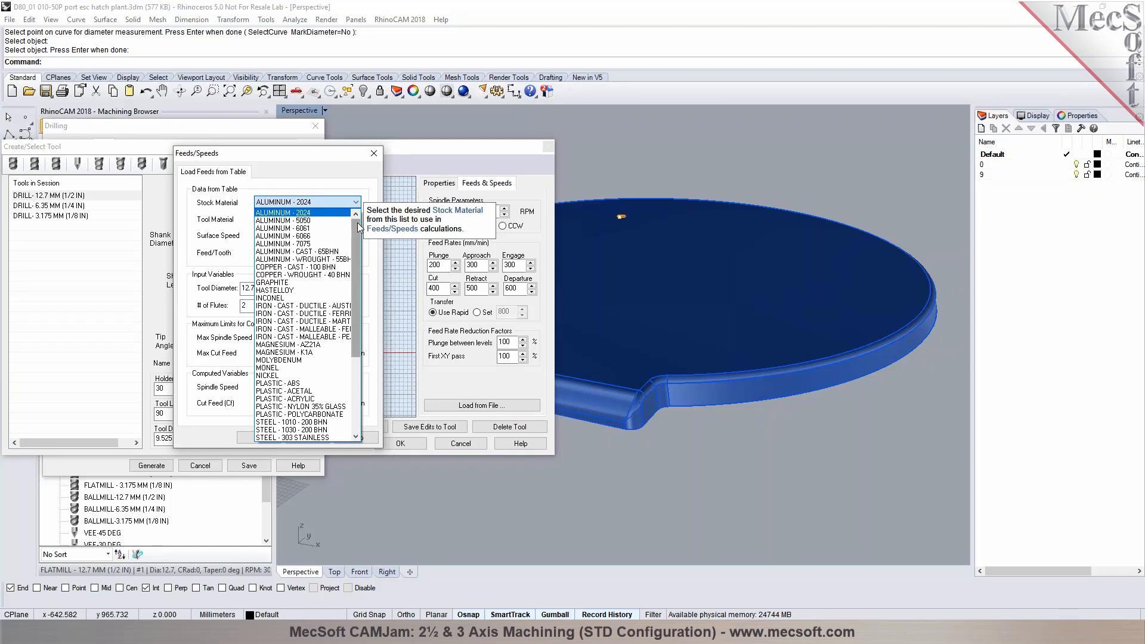
pyautogui.moveTo(358, 226)
pyautogui.mouseDown()
pyautogui.moveTo(359, 299)
pyautogui.moveTo(357, 212)
pyautogui.mouseUp()
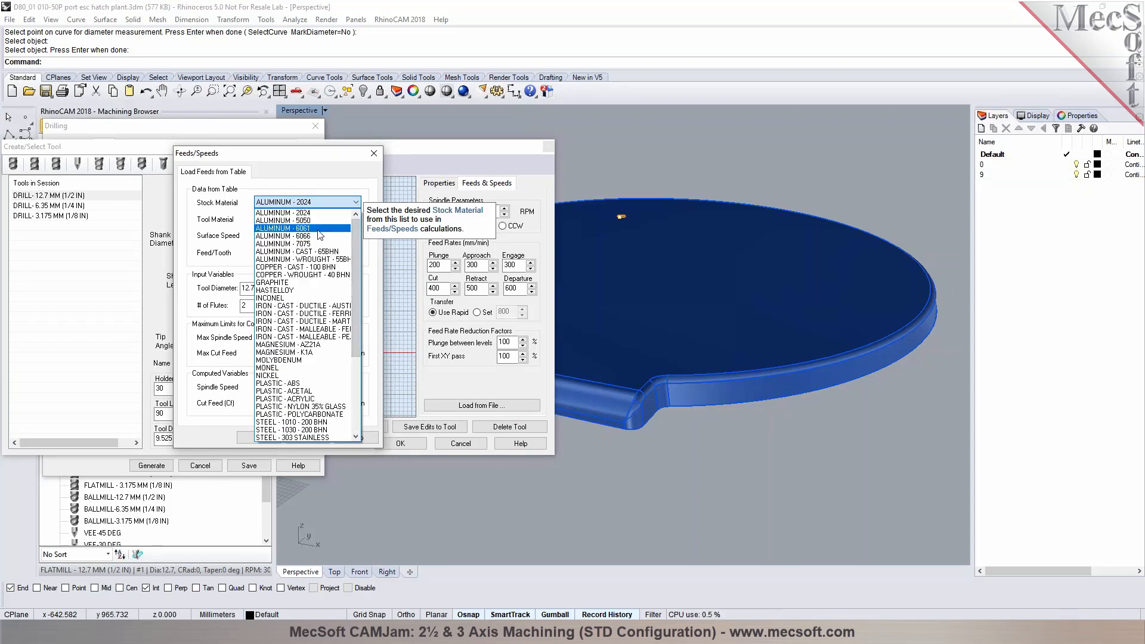
pyautogui.click(293, 227)
pyautogui.moveTo(291, 237); pyautogui.dragTo(250, 255)
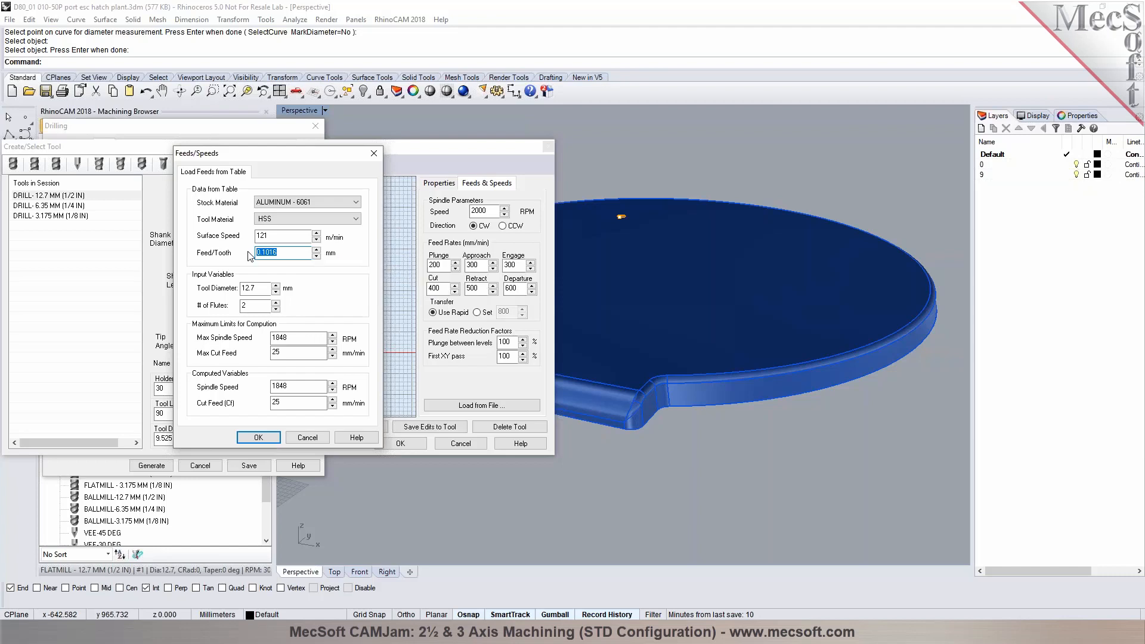
# Step: Set the computation limits to a max spindle speed of 24000 RPM and a max cut feed of 1000 mm/min
pyautogui.moveTo(293, 337); pyautogui.dragTo(261, 339)
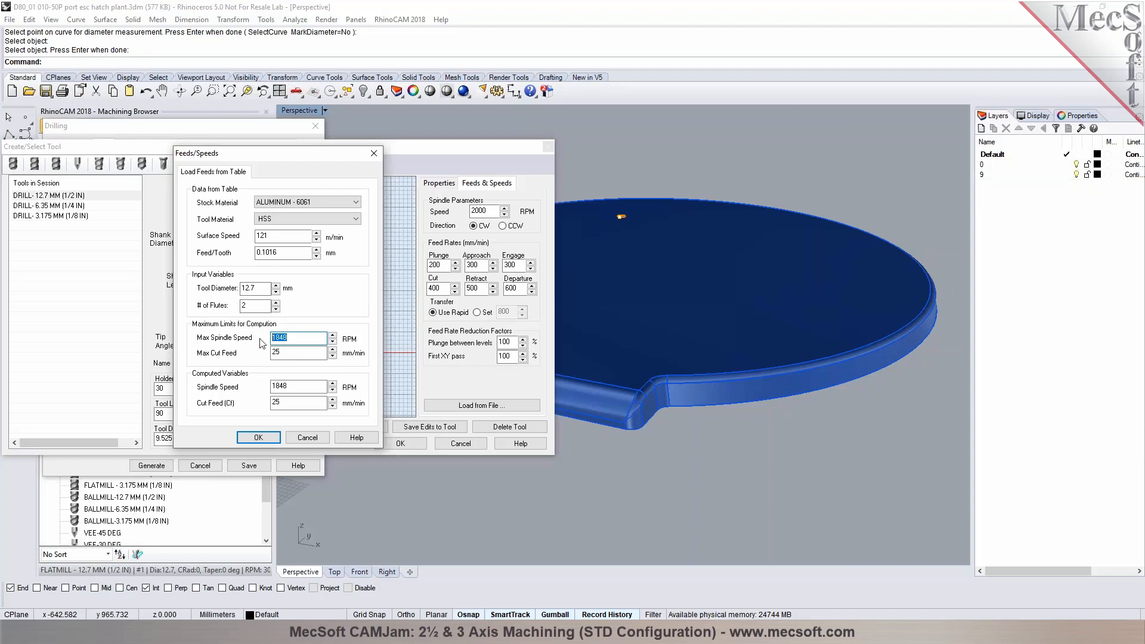
pyautogui.write('24000')
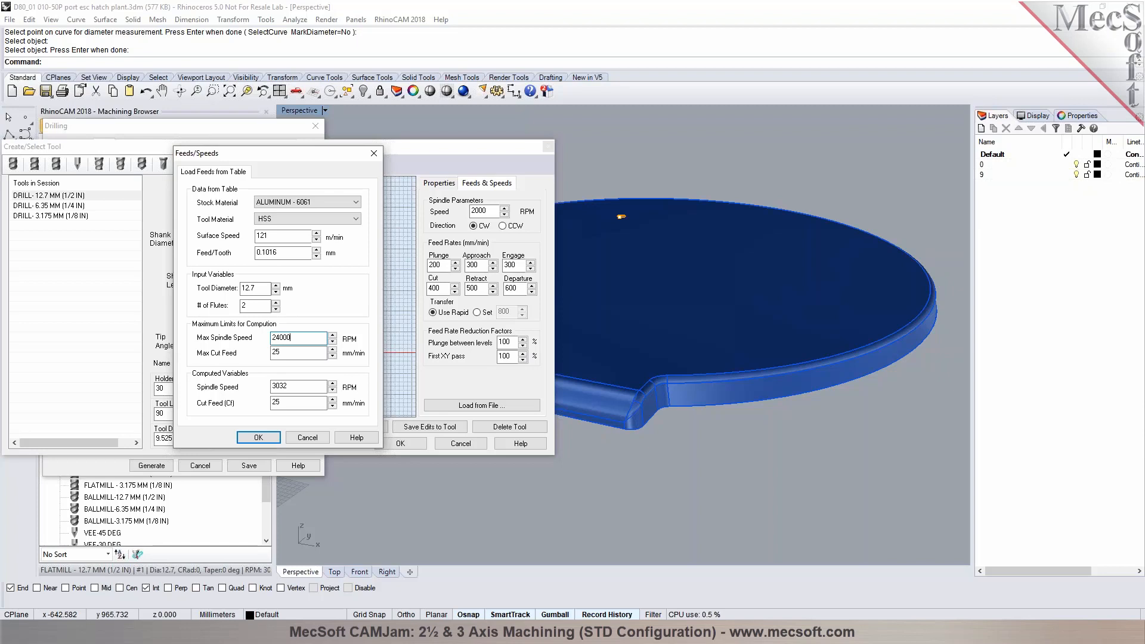
pyautogui.click(301, 352)
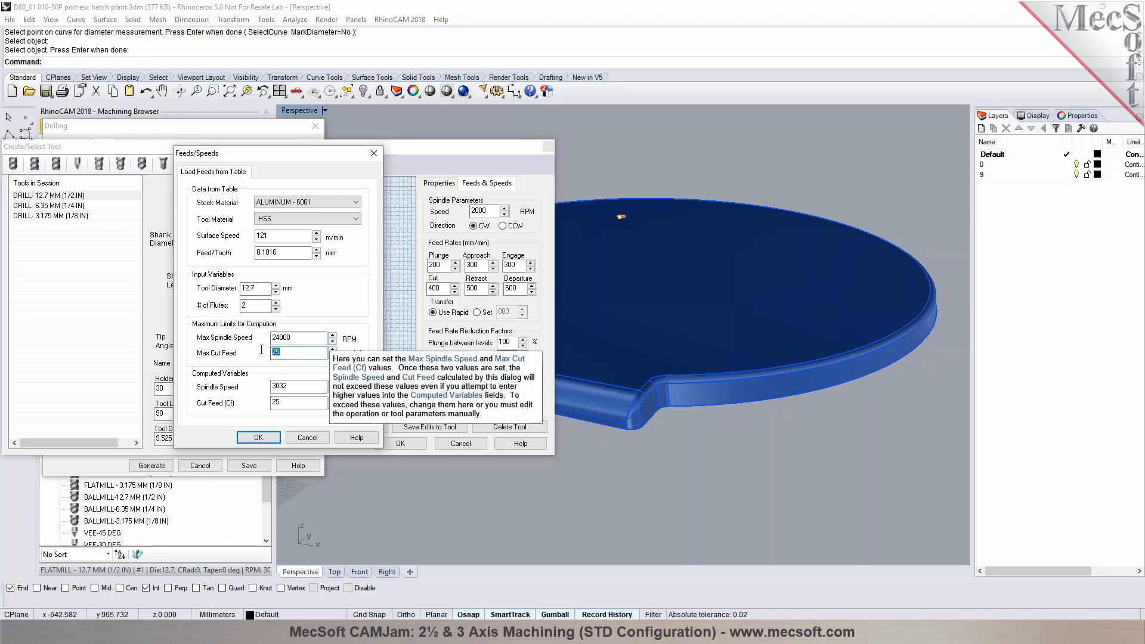
pyautogui.write('1000')
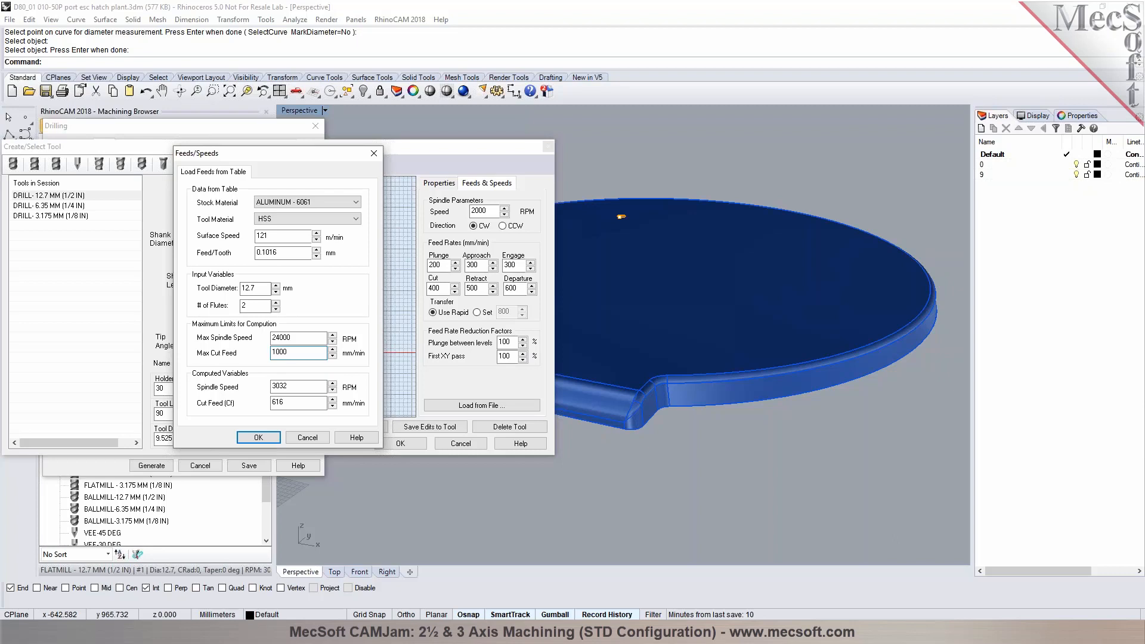
pyautogui.click(288, 386)
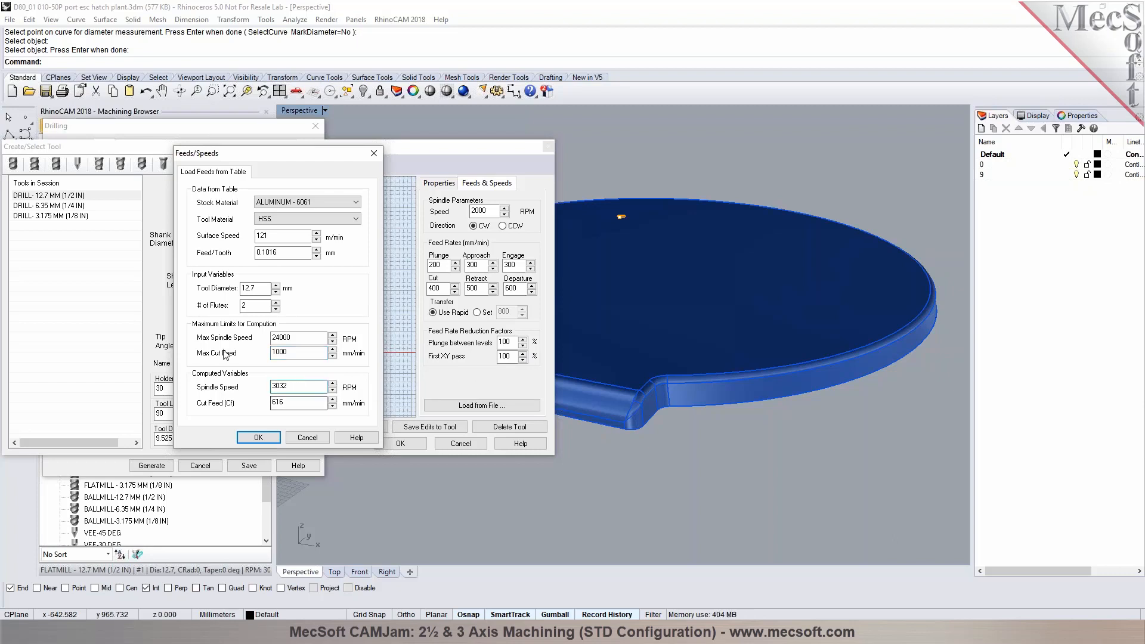
# Step: Set the feeds and speeds tool diameter to 9.525 mm and the spindle speed to 8000 RPM
pyautogui.doubleClick(255, 288)
pyautogui.write('9.525')
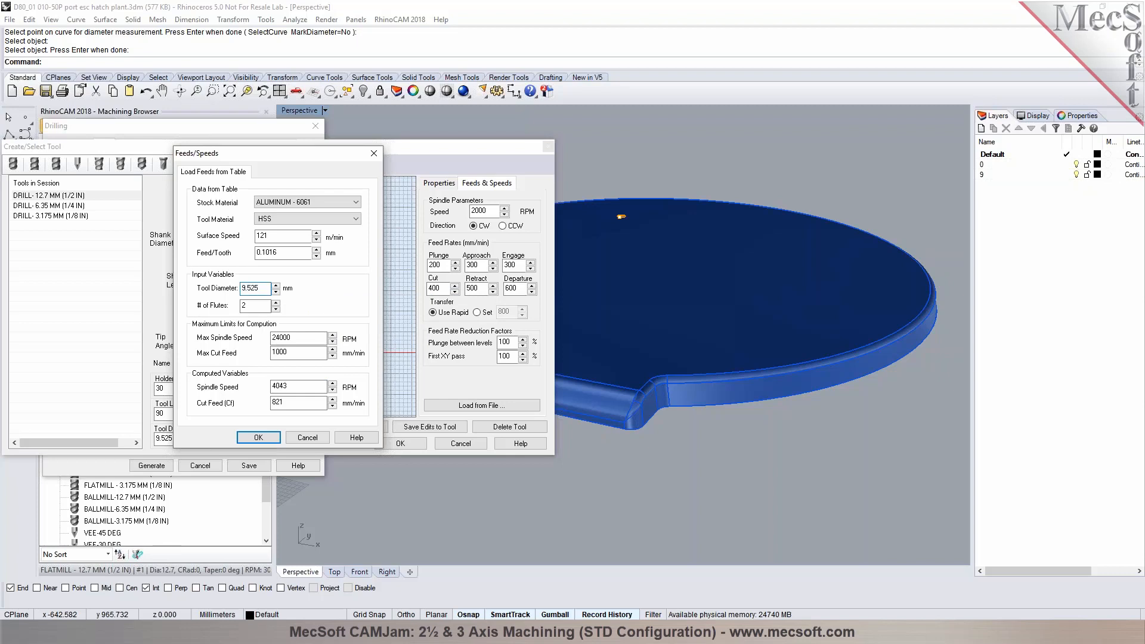
pyautogui.click(296, 385)
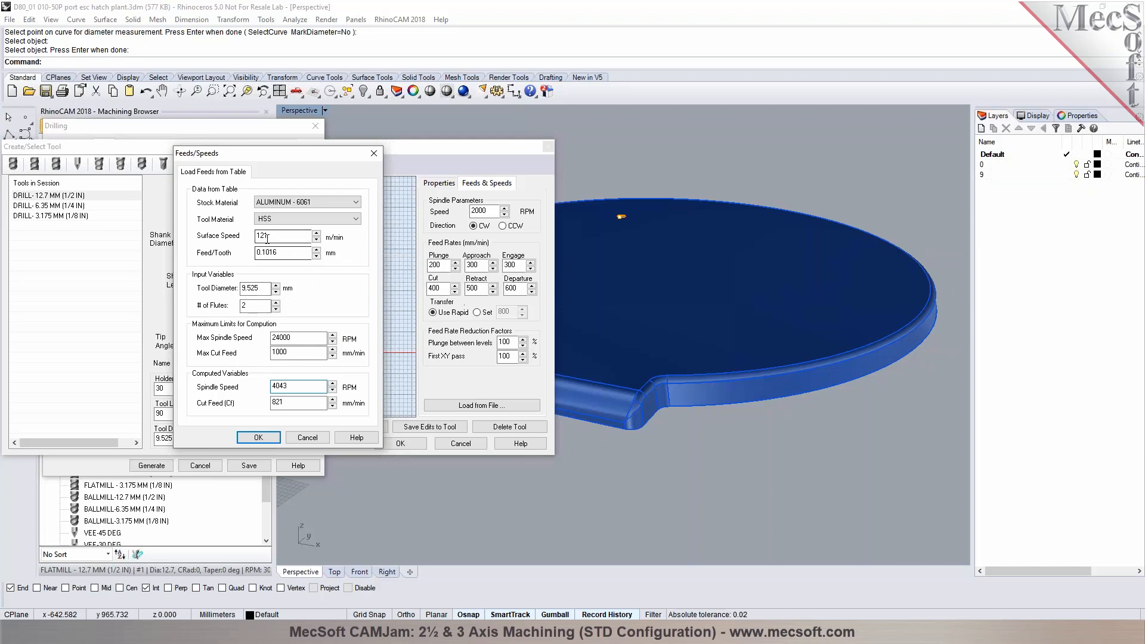
pyautogui.doubleClick(279, 385)
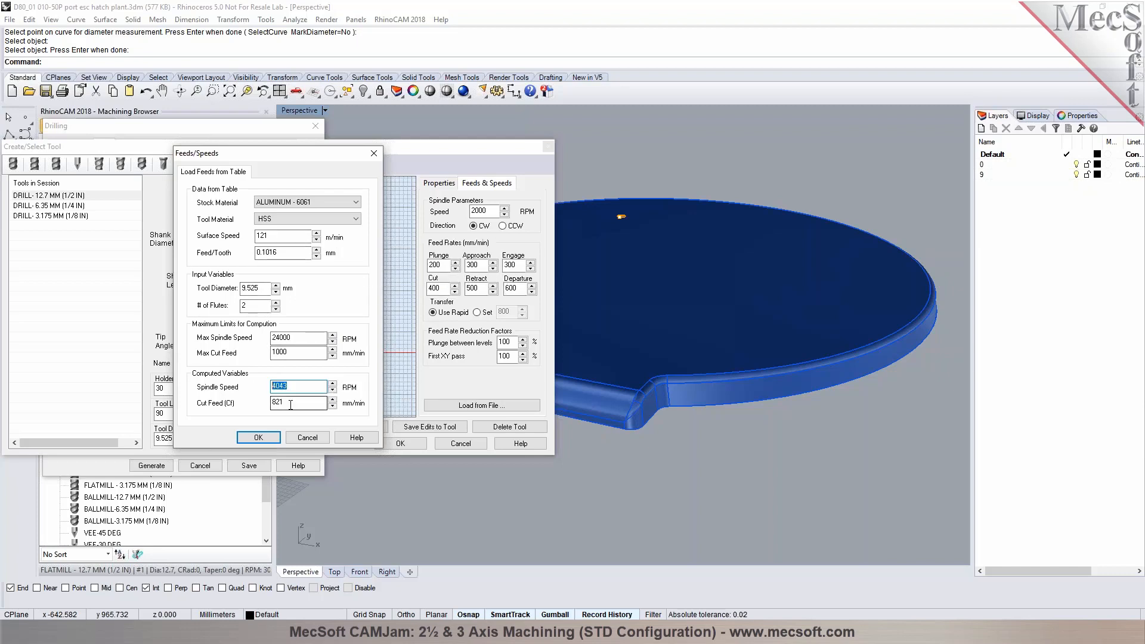
pyautogui.click(301, 388)
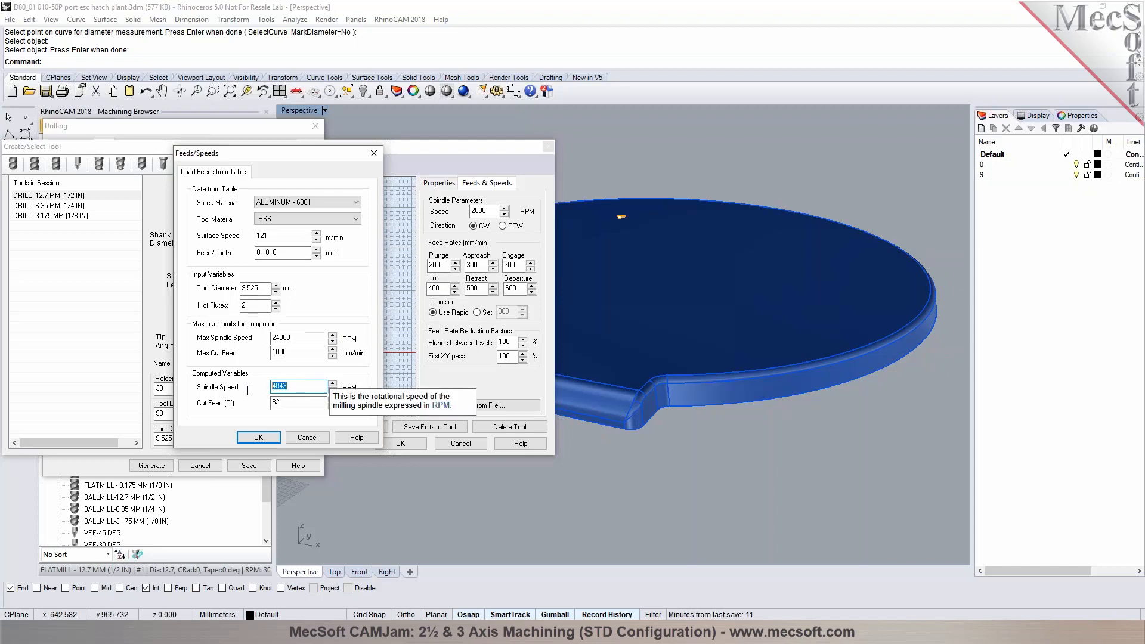
pyautogui.write('8000')
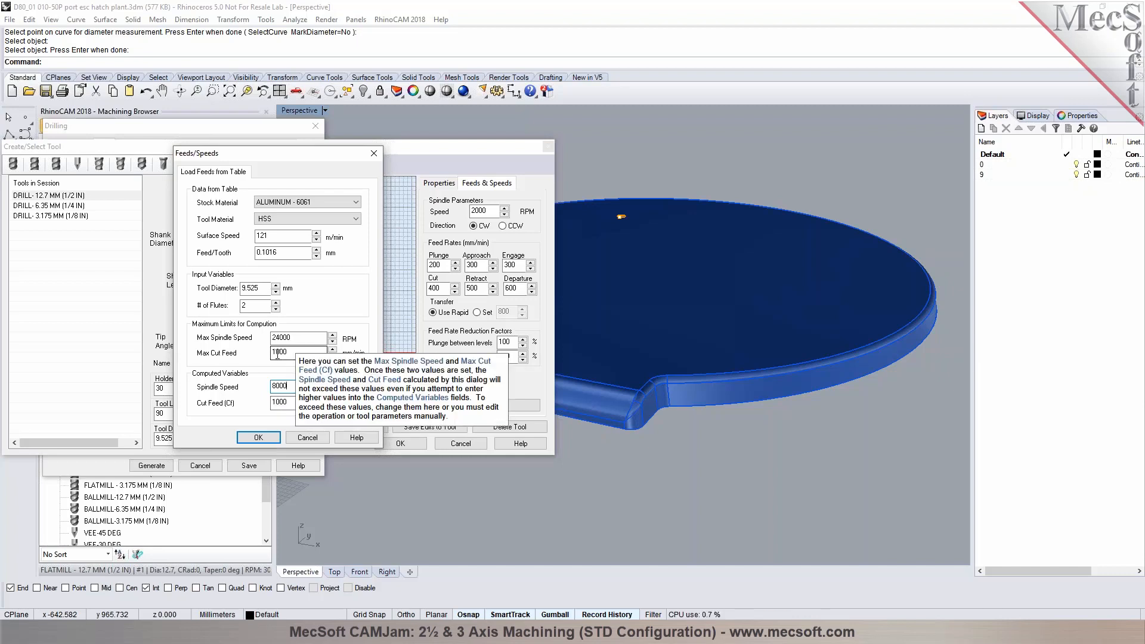
# Step: Reduce the drill's feed per tooth to 0.04 mm
pyautogui.click(265, 252)
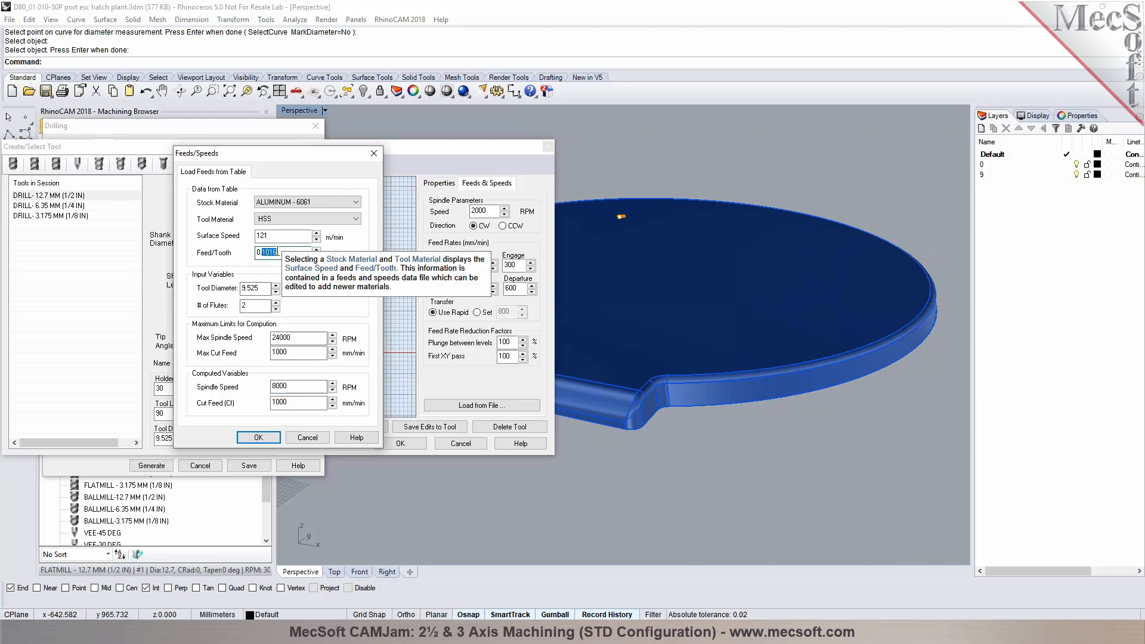
pyautogui.write('5')
pyautogui.moveTo(270, 254); pyautogui.dragTo(258, 253)
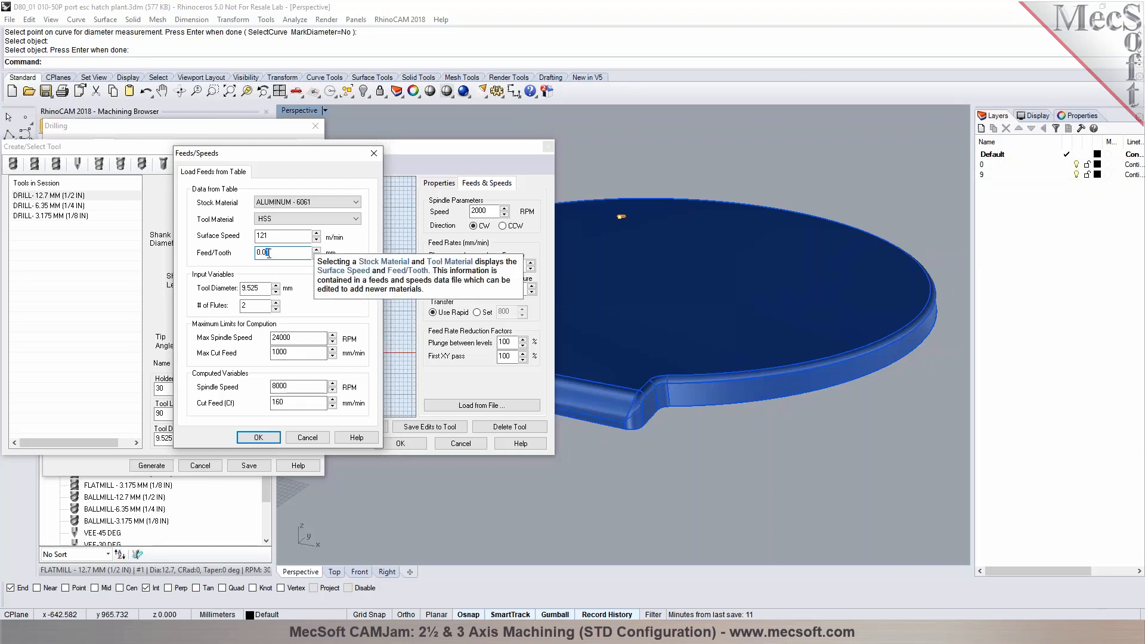
pyautogui.write('5')
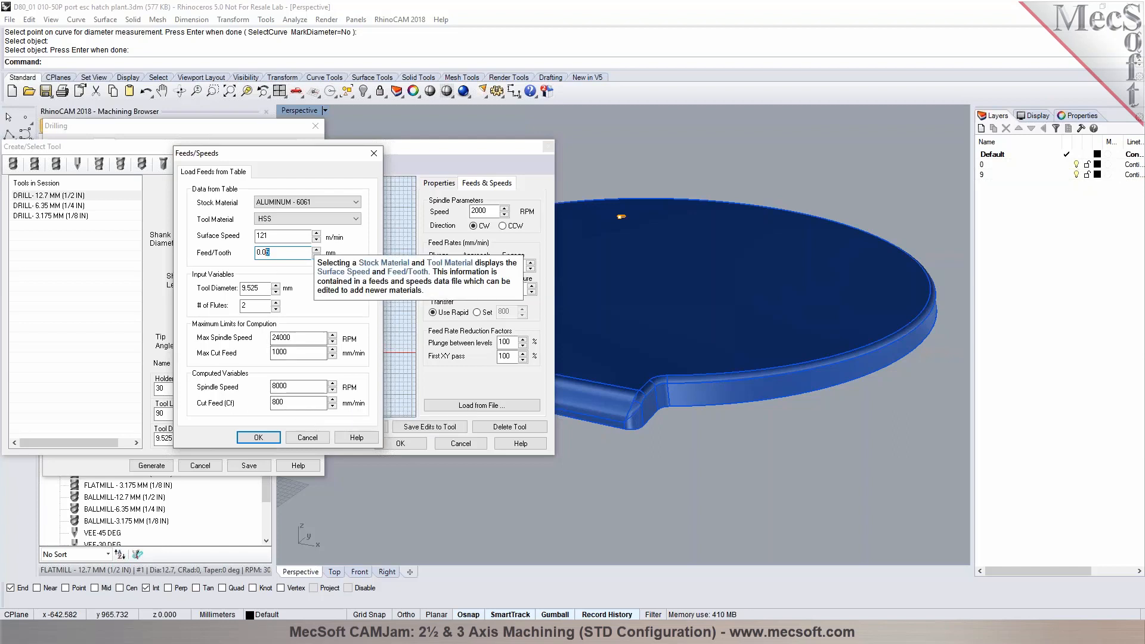
pyautogui.write('4')
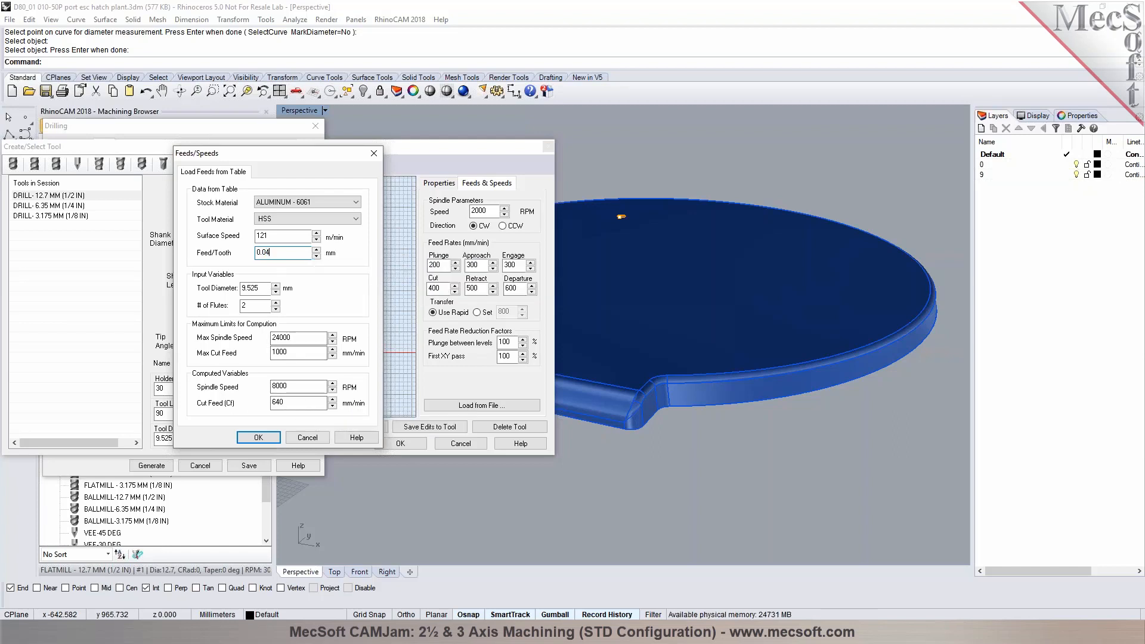
# Step: Set the cut feed to 500 mm/min and apply the computed feeds and speeds to the drill tool
pyautogui.click(291, 402)
pyautogui.write('500')
pyautogui.press('Return')
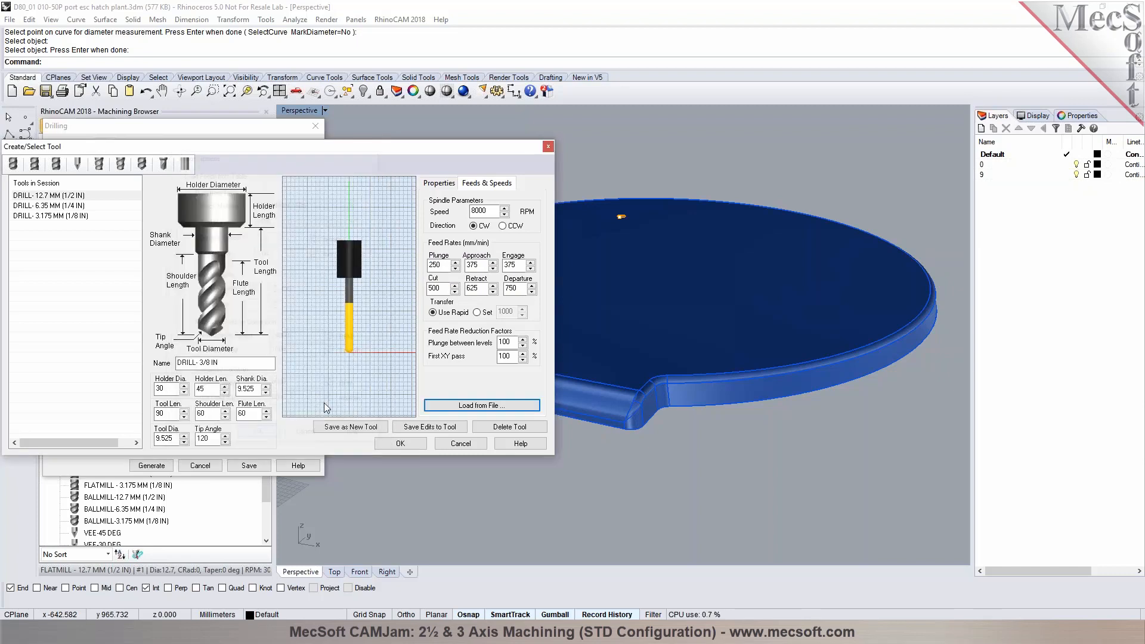
# Step: Save the 3/8 inch drill as a new tool with a non-repeated tool number and review its properties
pyautogui.click(369, 430)
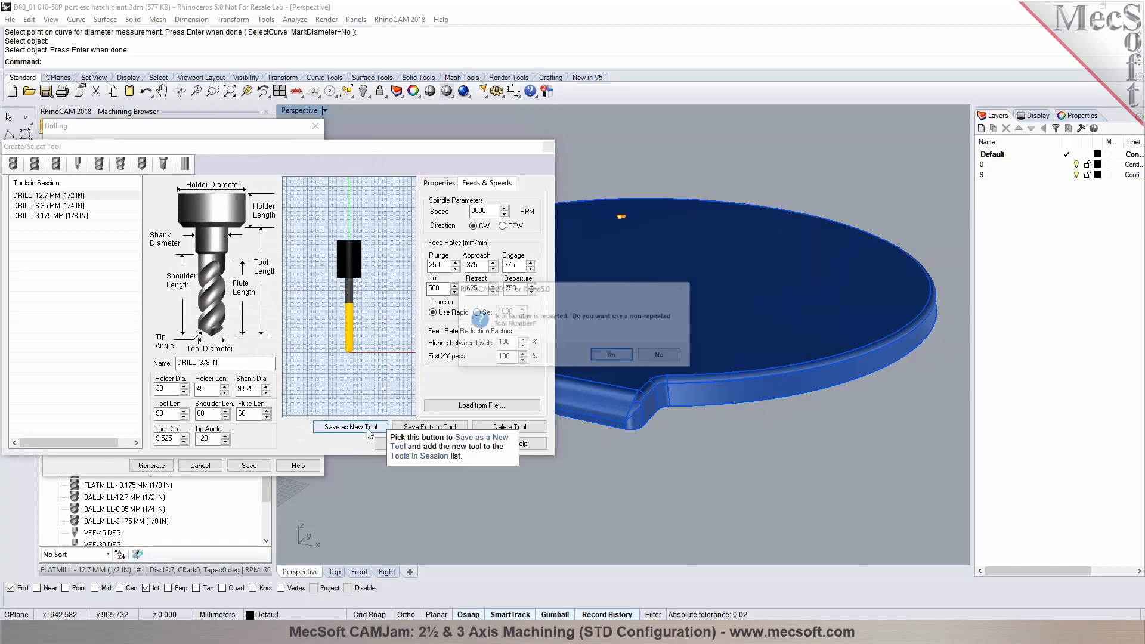
pyautogui.click(613, 356)
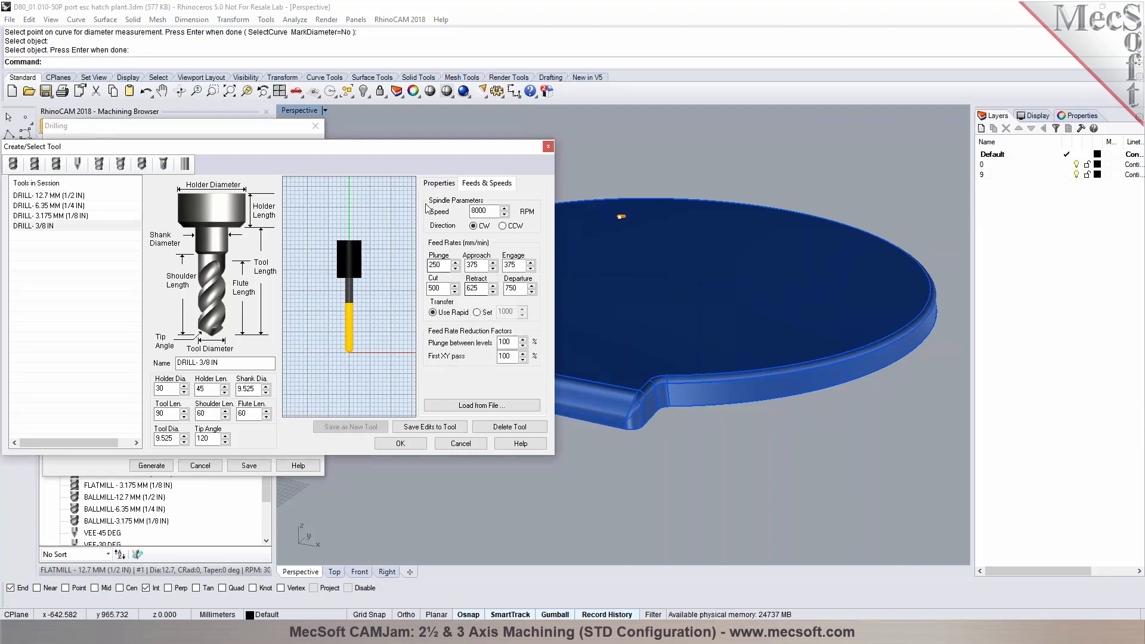
pyautogui.click(439, 183)
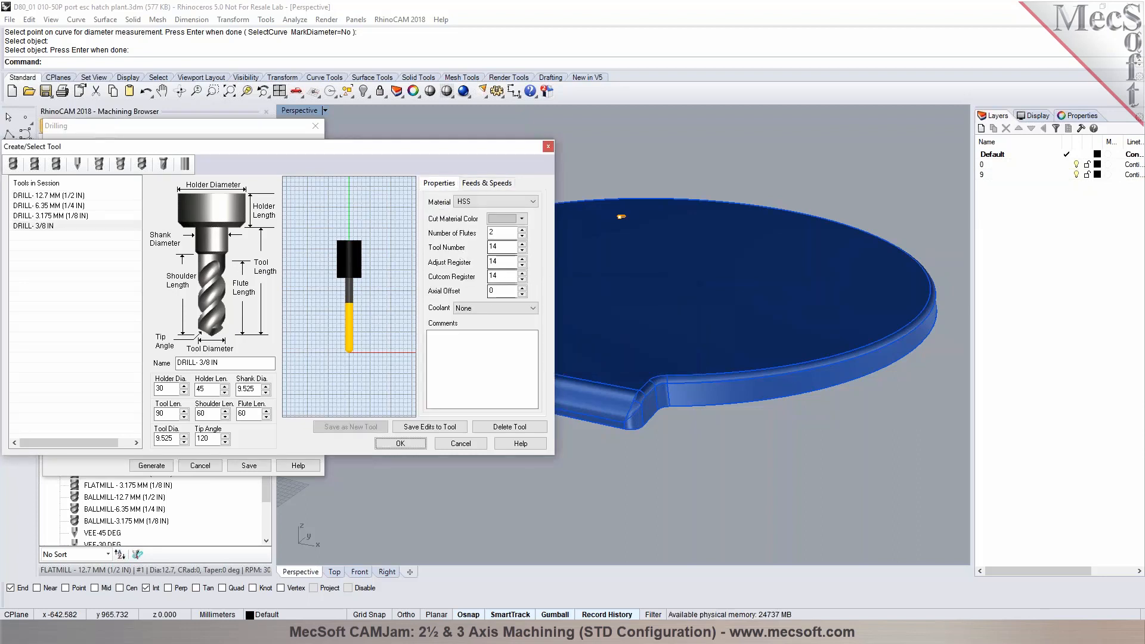
# Step: Assign the 3/8 inch drill to the drilling operation and review its feeds, speeds and clearance plane
pyautogui.click(400, 443)
pyautogui.click(122, 322)
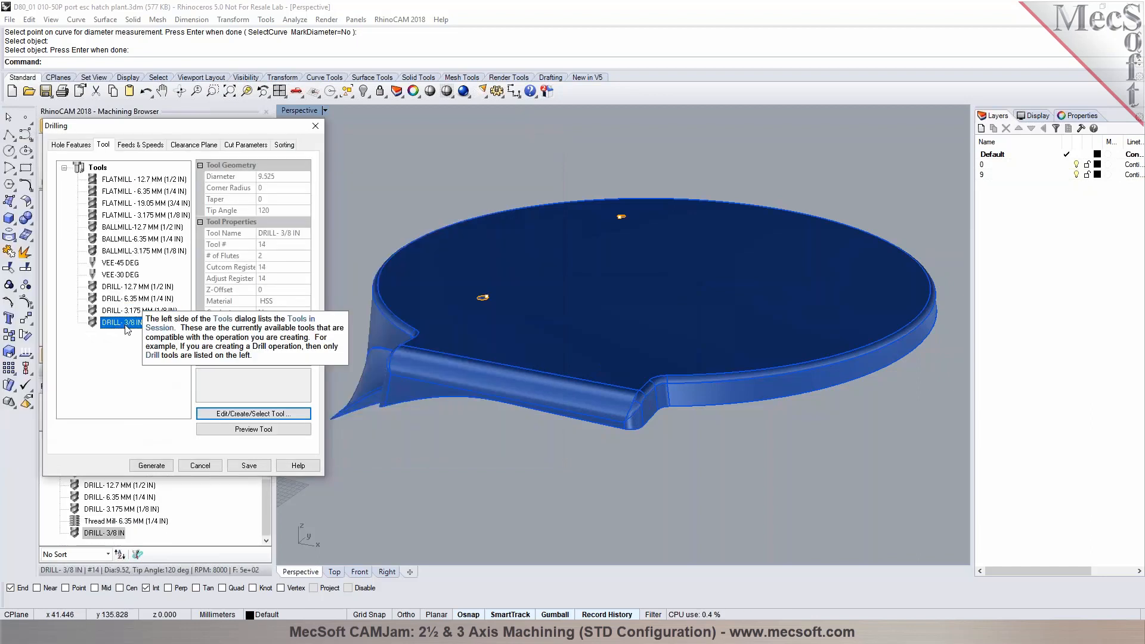
pyautogui.click(140, 145)
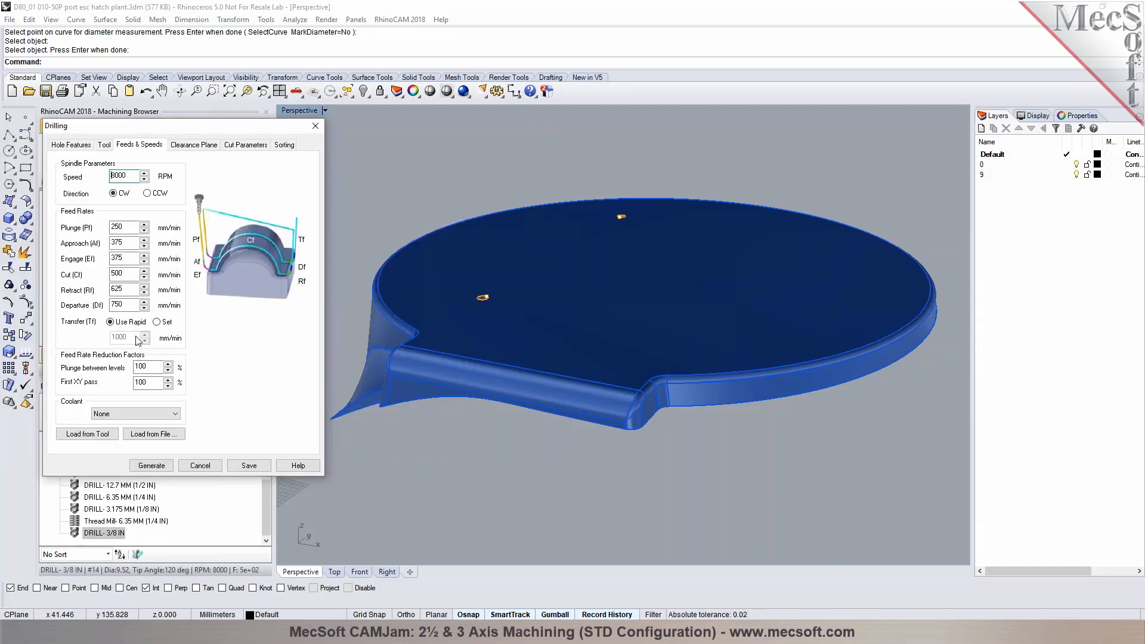
pyautogui.click(203, 145)
pyautogui.moveTo(584, 370); pyautogui.dragTo(569, 319, button='right')
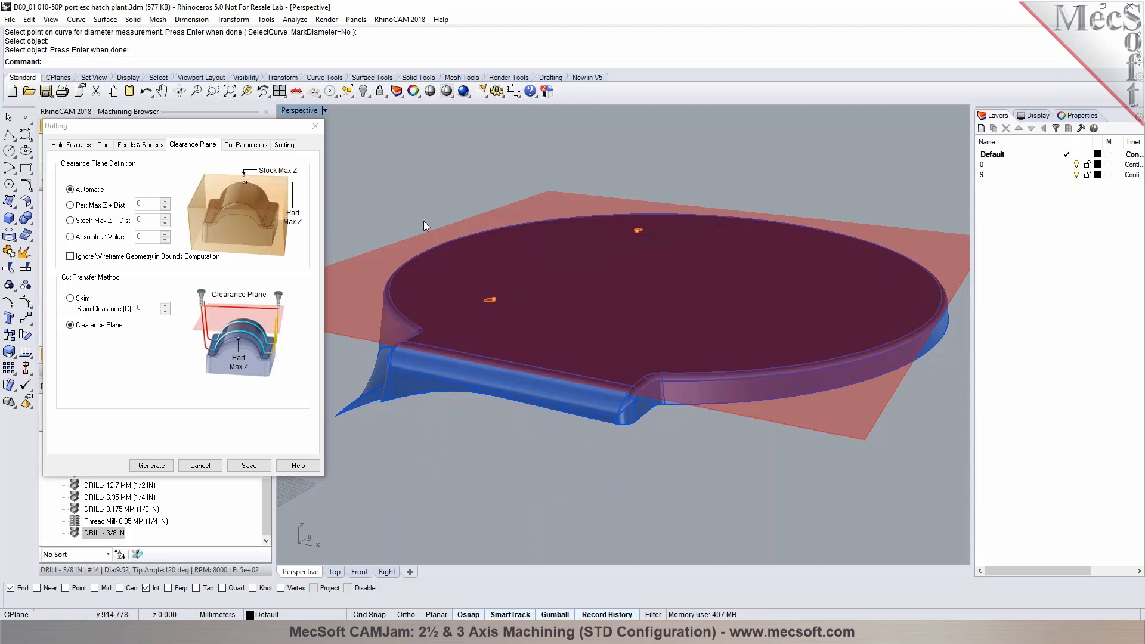
# Step: Define the standard drill depth by picking a point on the part's top edge and one on the underside hole's edge
pyautogui.click(255, 146)
pyautogui.click(256, 146)
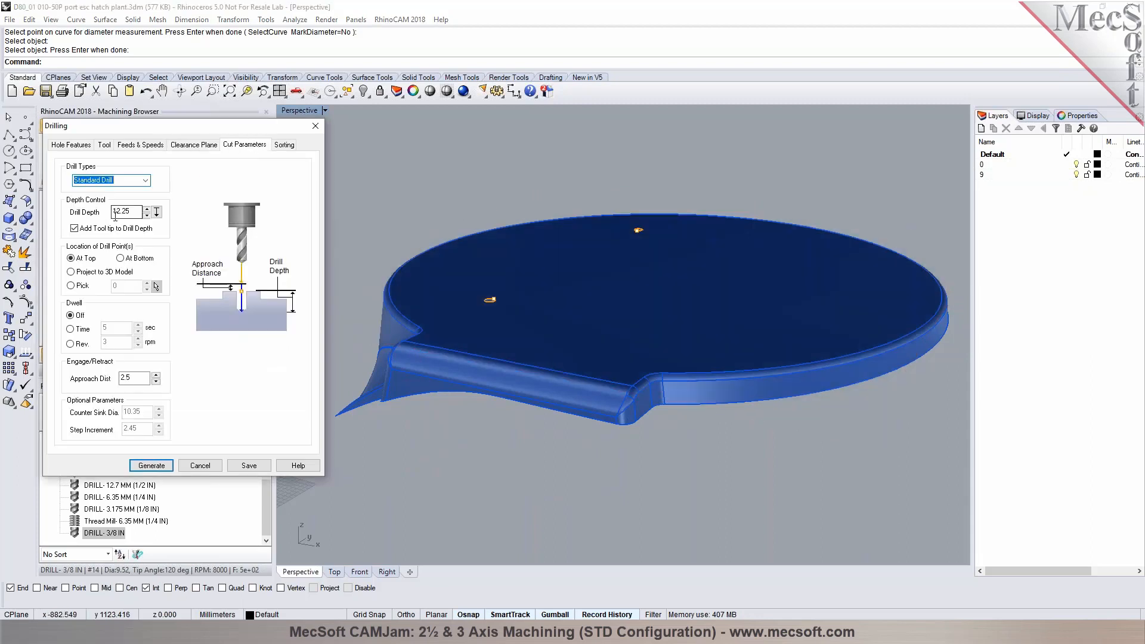
pyautogui.click(156, 211)
pyautogui.scroll(2, 427, 325)
pyautogui.scroll(4, 427, 325)
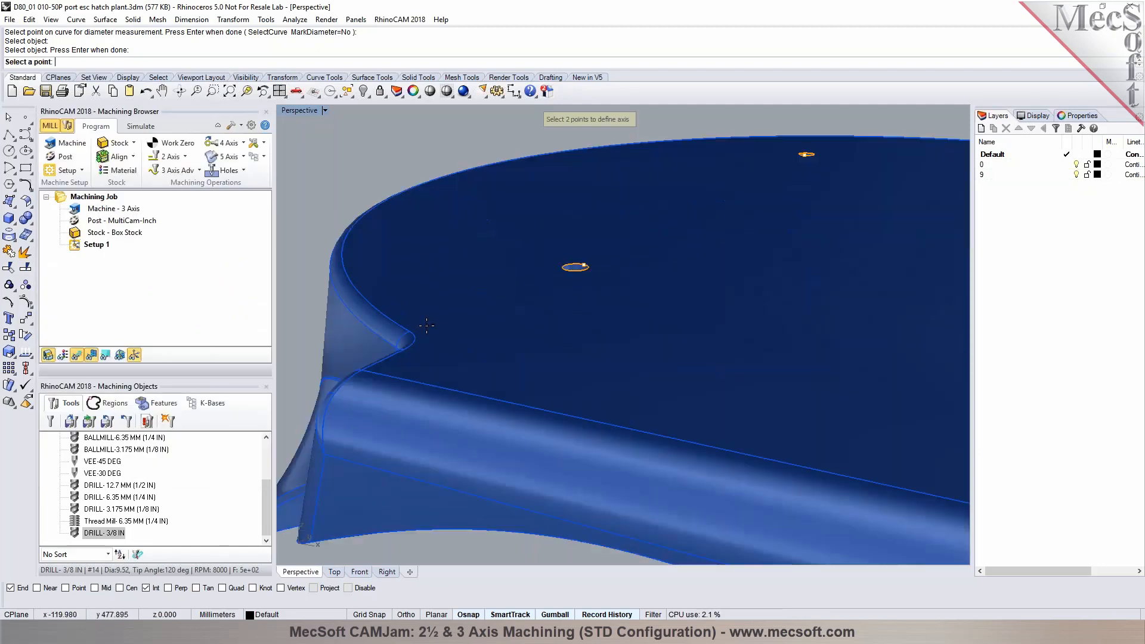
pyautogui.click(415, 334)
pyautogui.moveTo(435, 351); pyautogui.dragTo(513, 280, button='right')
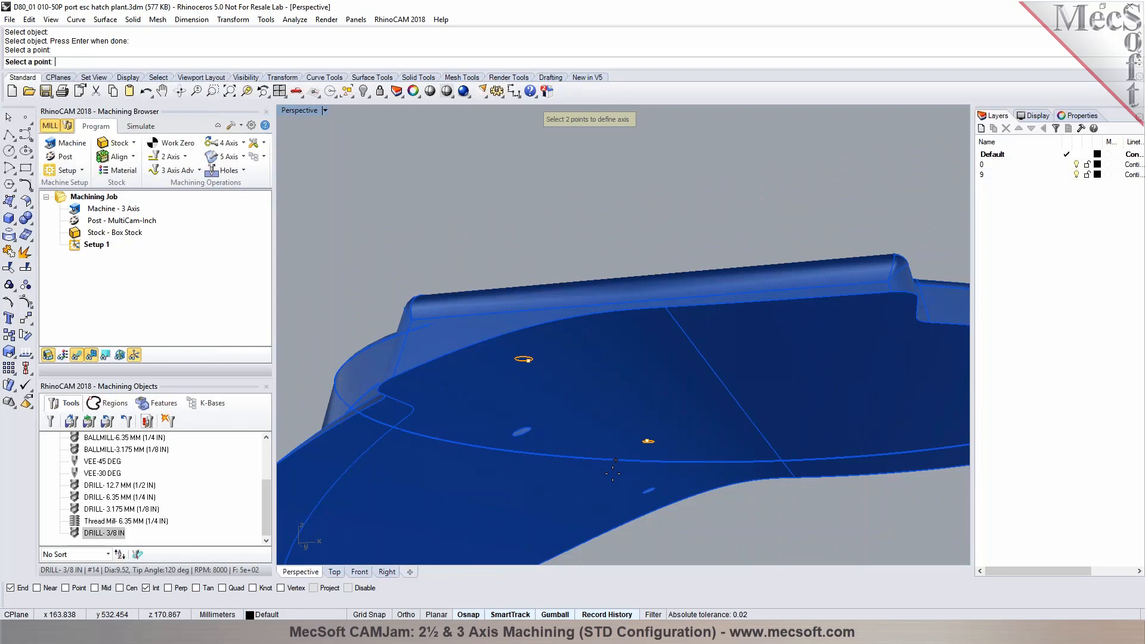
pyautogui.scroll(6, 562, 493)
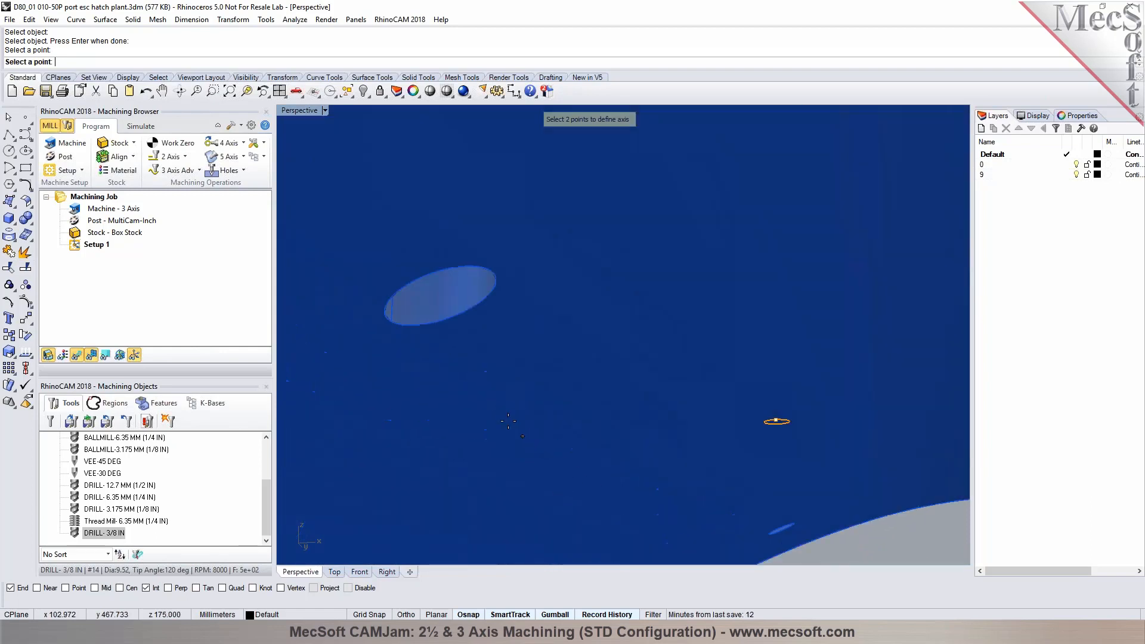
pyautogui.click(399, 334)
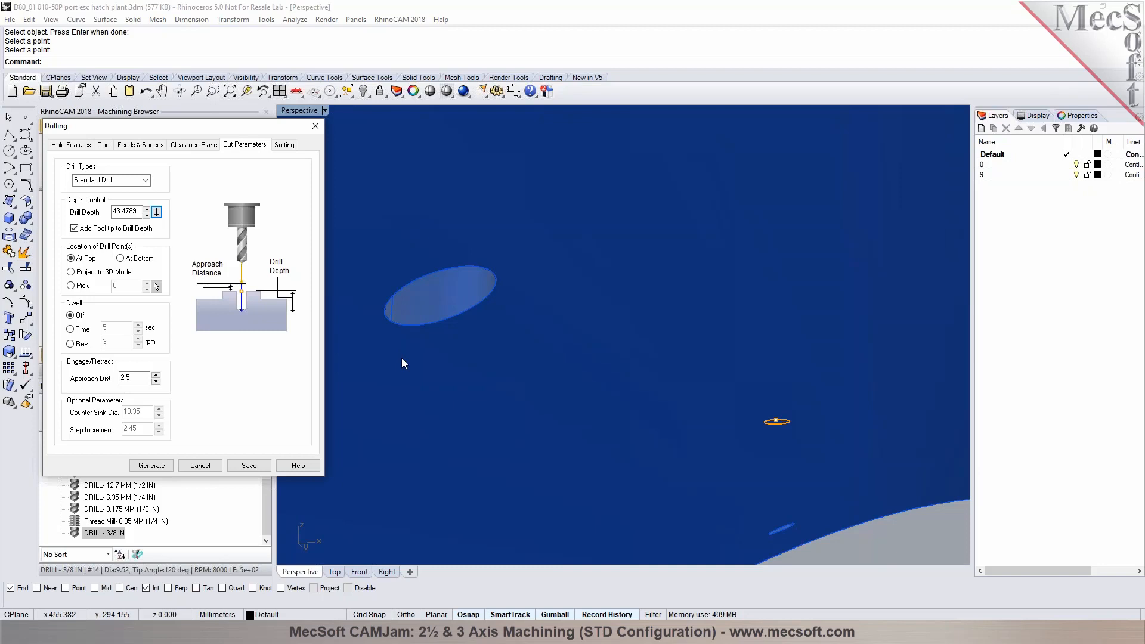
# Step: Generate the drilling toolpath for the two holes
pyautogui.scroll(-6, 499, 406)
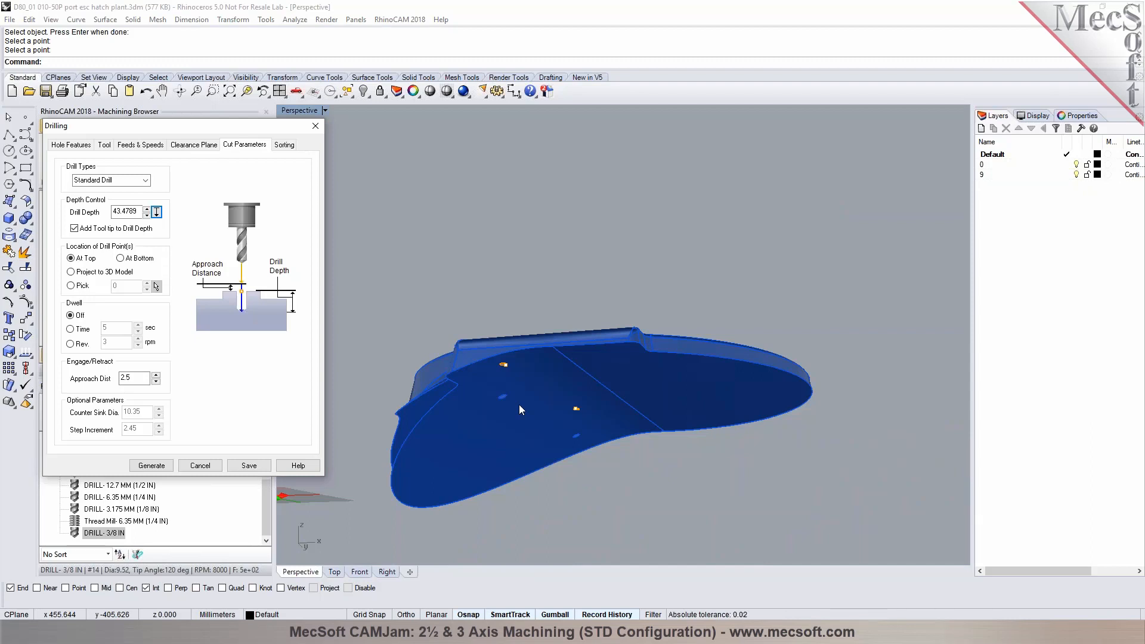
pyautogui.moveTo(560, 393); pyautogui.dragTo(539, 419, button='right')
pyautogui.click(162, 465)
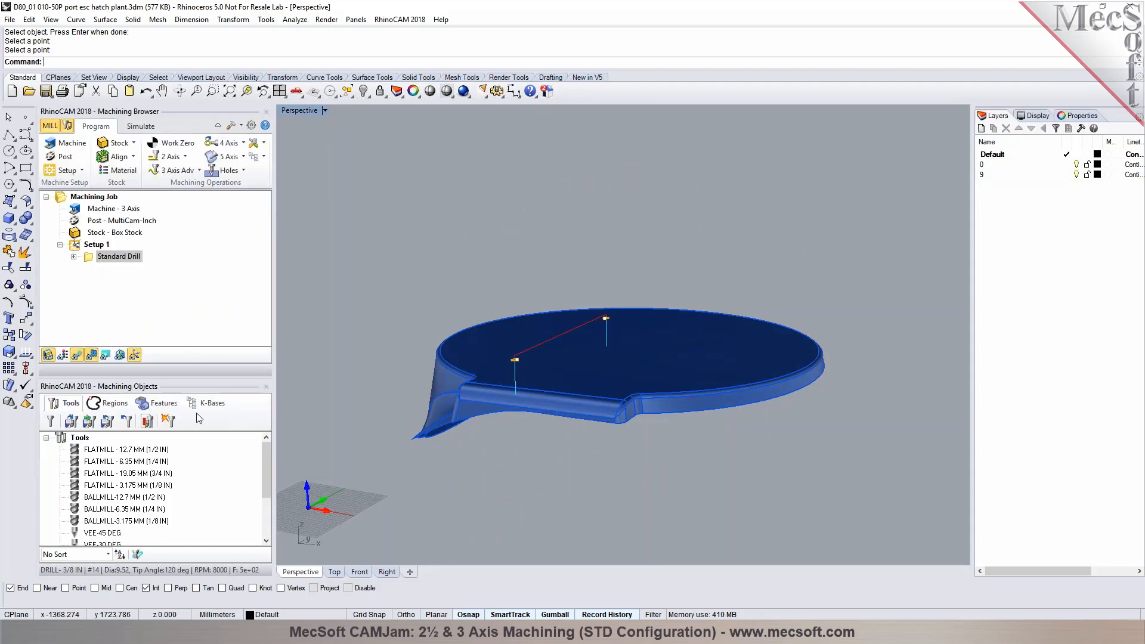
# Step: Simulate the Standard Drill operation on the box stock, adjust the simulation speed, and inspect the two drilled hole locations
pyautogui.click(141, 125)
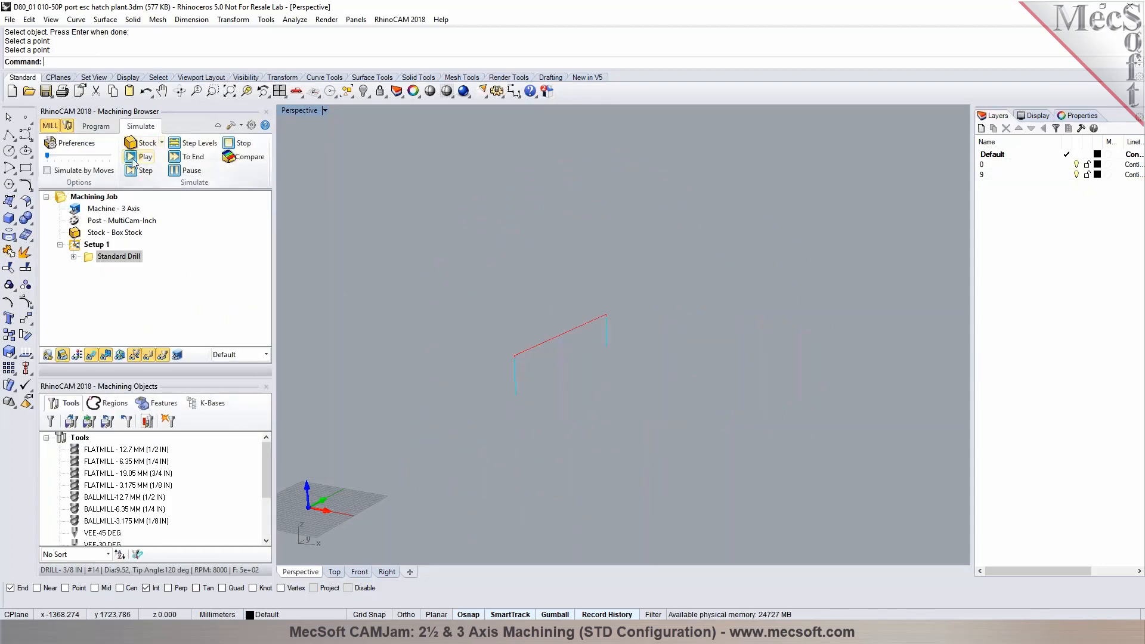
pyautogui.click(135, 159)
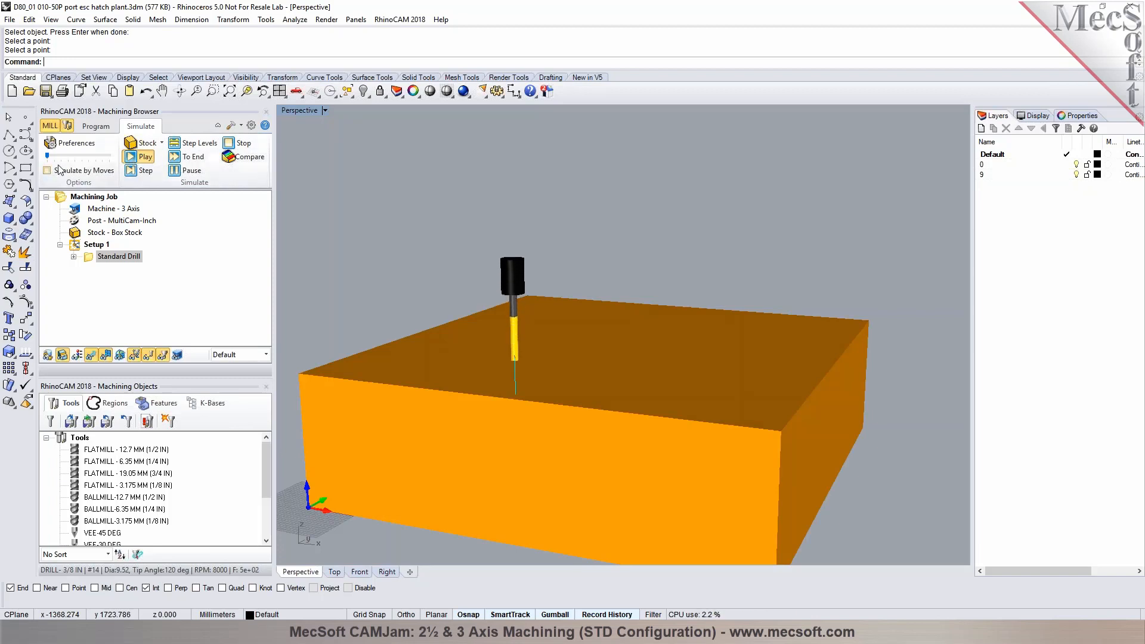
pyautogui.moveTo(47, 156); pyautogui.dragTo(62, 156)
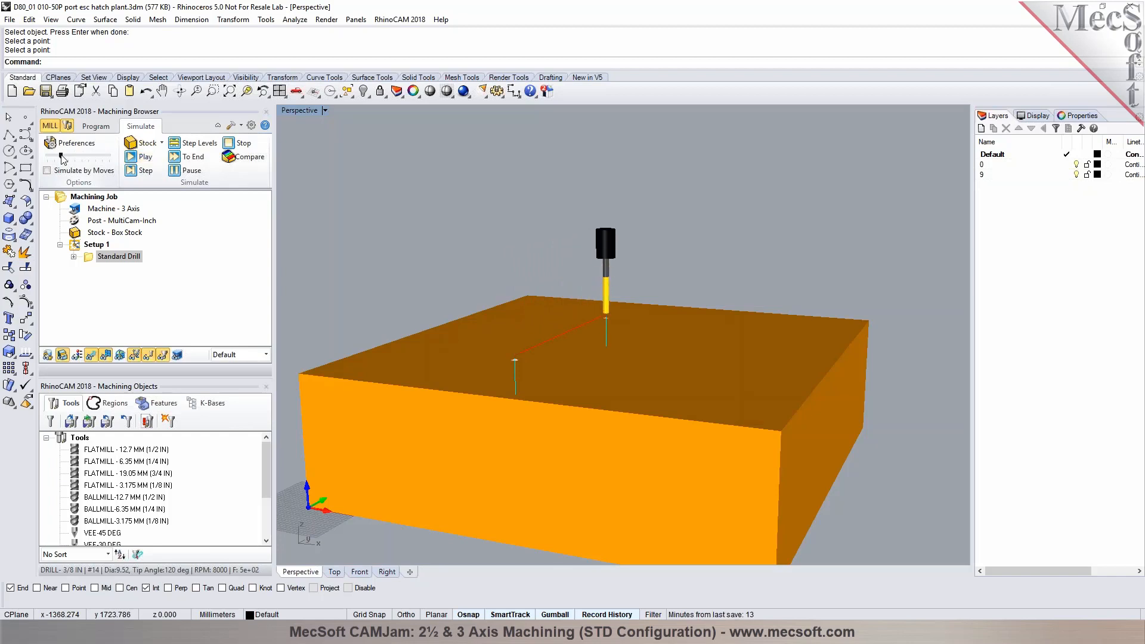
pyautogui.click(95, 126)
pyautogui.moveTo(415, 263)
pyautogui.mouseDown(button='right')
pyautogui.moveTo(472, 238)
pyautogui.moveTo(426, 267)
pyautogui.mouseUp(button='right')
pyautogui.click(140, 126)
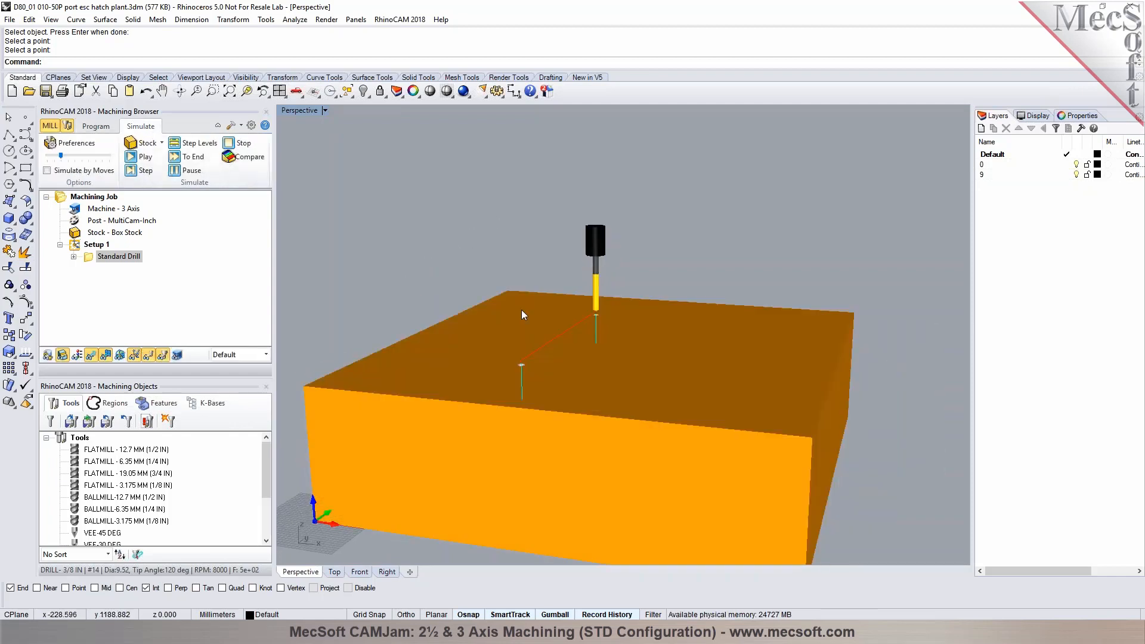
pyautogui.moveTo(532, 328); pyautogui.dragTo(507, 281, button='right')
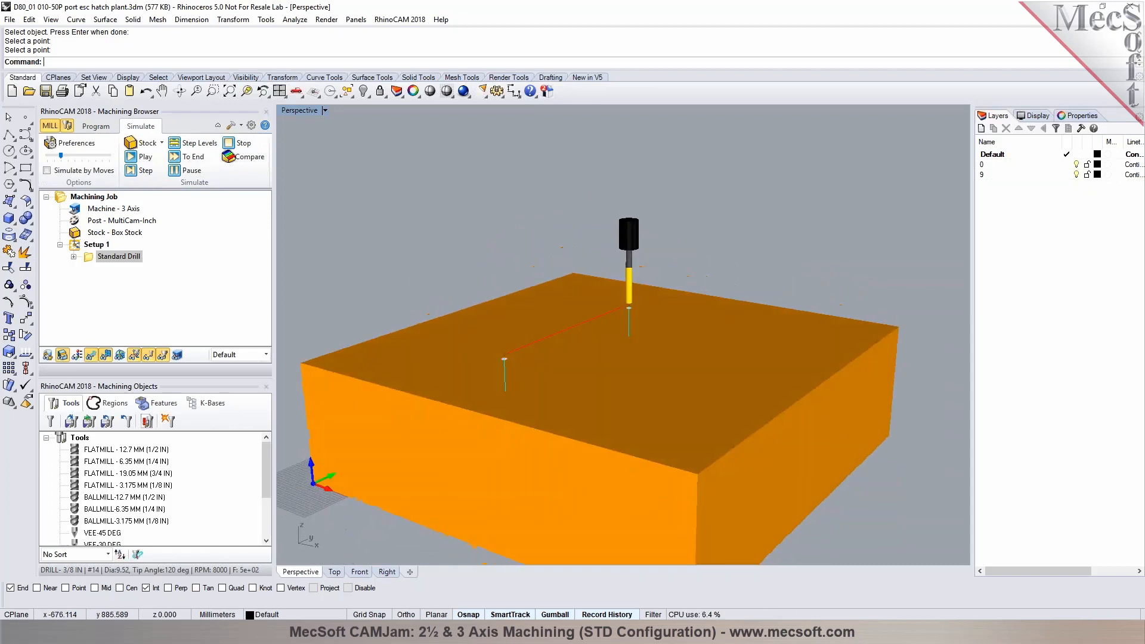
pyautogui.scroll(5, 475, 334)
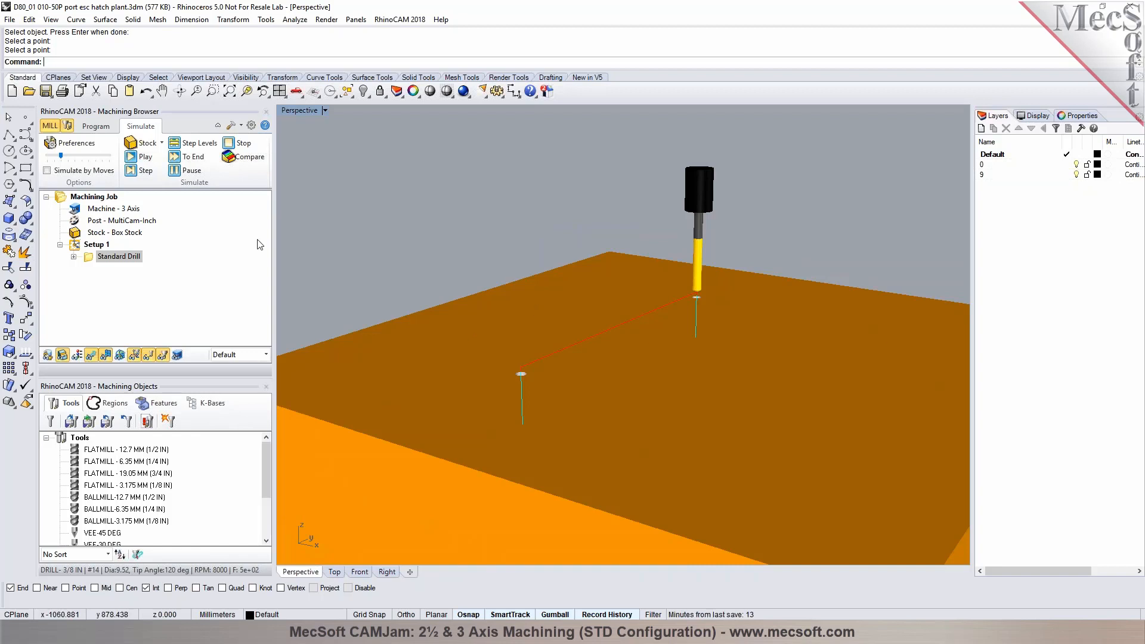
# Step: Review the simulation preferences for model type, display interval and accuracy, leaving without edits
pyautogui.click(69, 143)
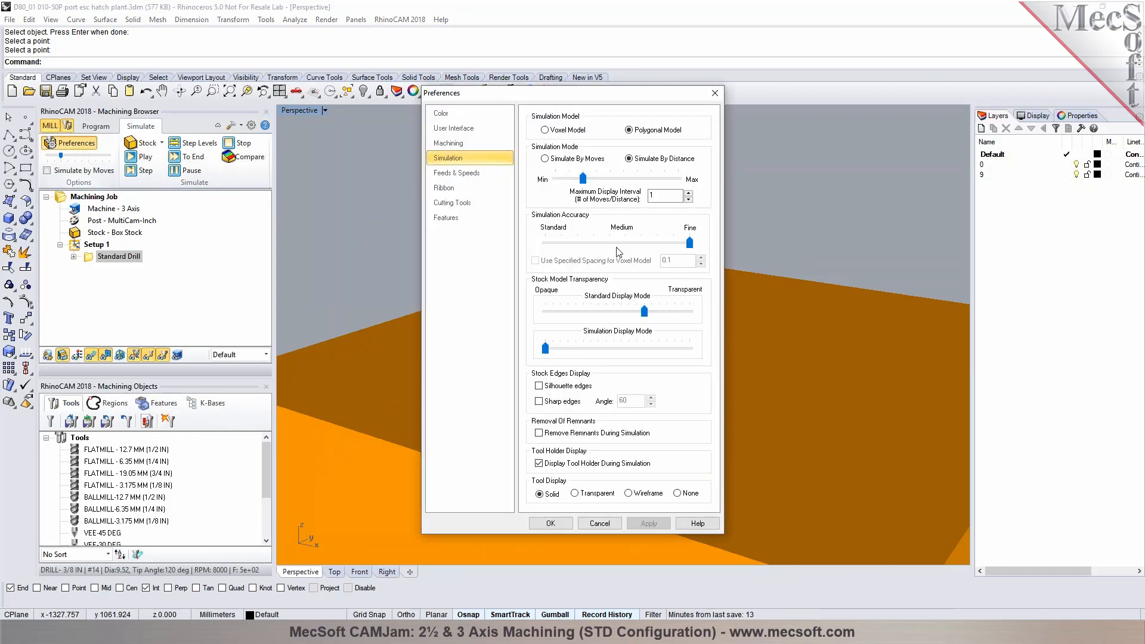
pyautogui.click(690, 204)
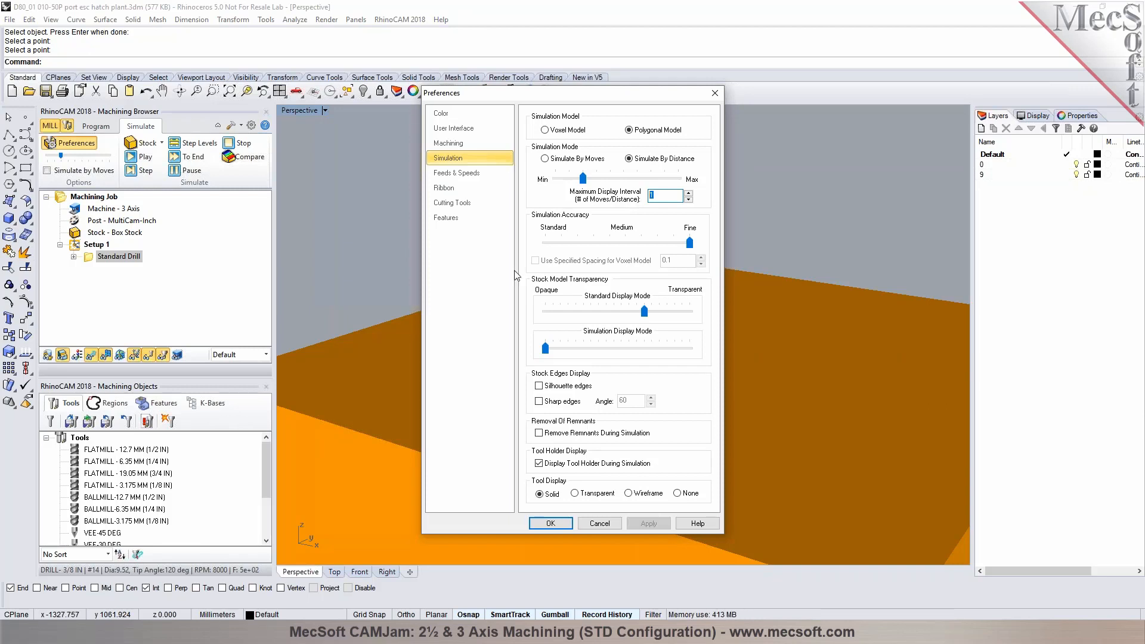
pyautogui.click(714, 95)
# Step: Return to programming mode and examine the part inside its transparent stock in the perspective and top views
pyautogui.click(99, 127)
pyautogui.moveTo(498, 304); pyautogui.dragTo(554, 276, button='right')
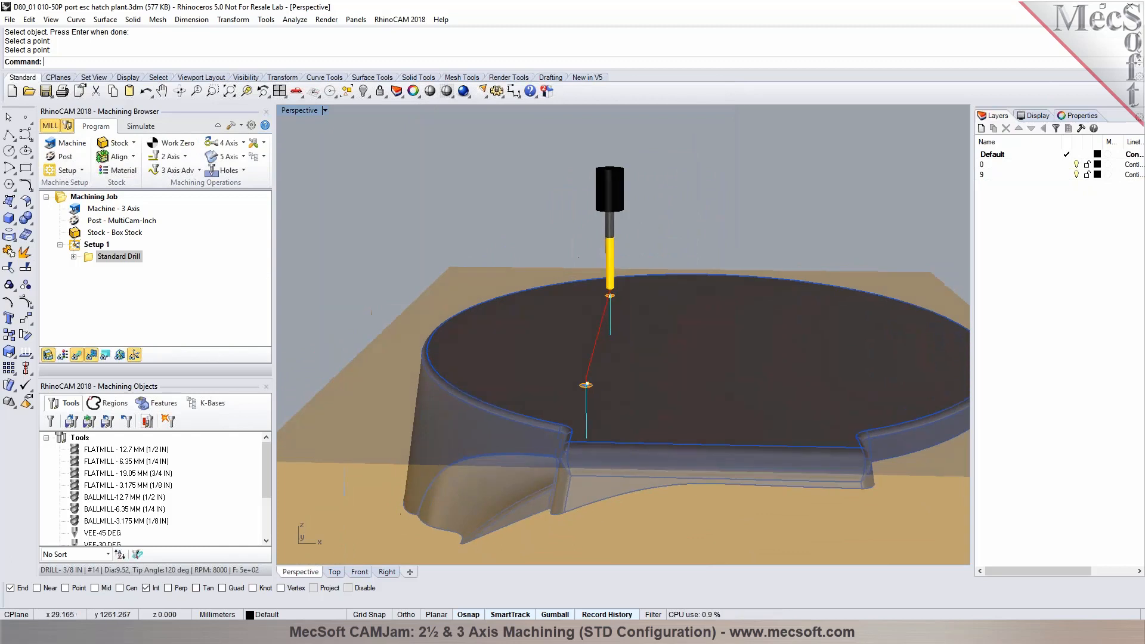
pyautogui.scroll(-5, 480, 372)
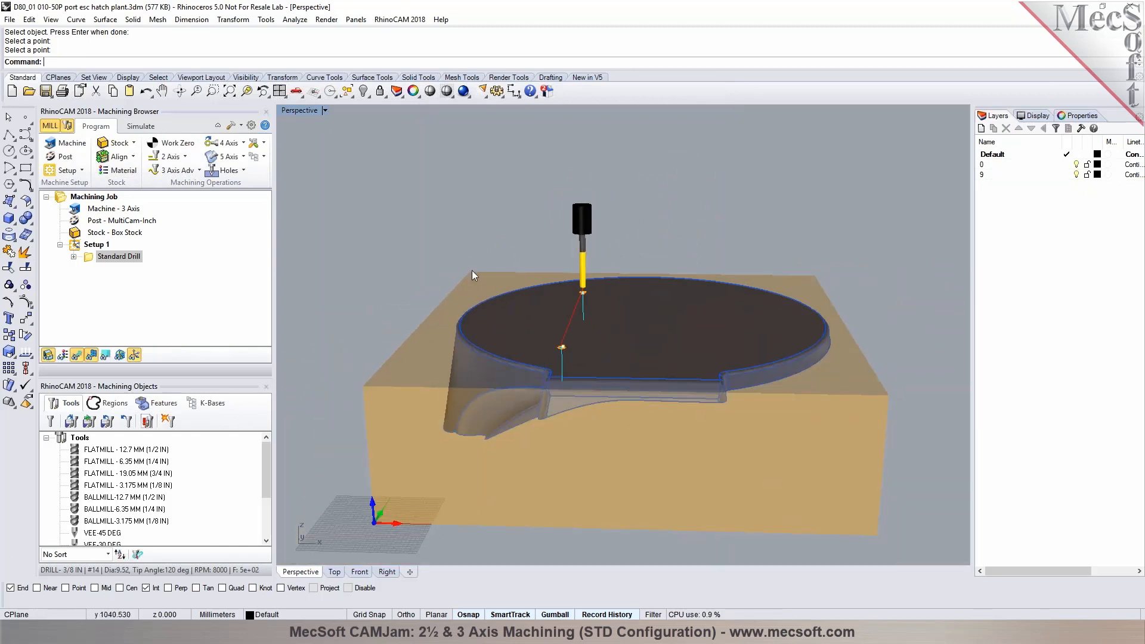
pyautogui.moveTo(626, 322); pyautogui.dragTo(614, 353, button='right')
pyautogui.click(335, 571)
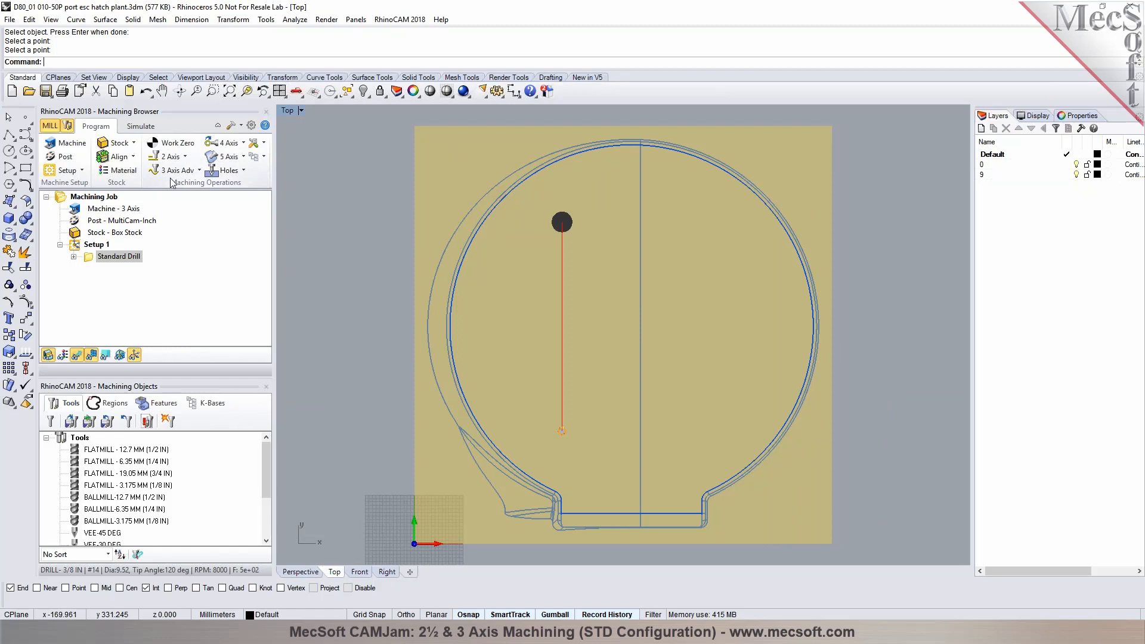
# Step: Start a 3-axis Horizontal Roughing operation and assign the 12.7 mm (1/2 inch) flat mill to it
pyautogui.click(190, 171)
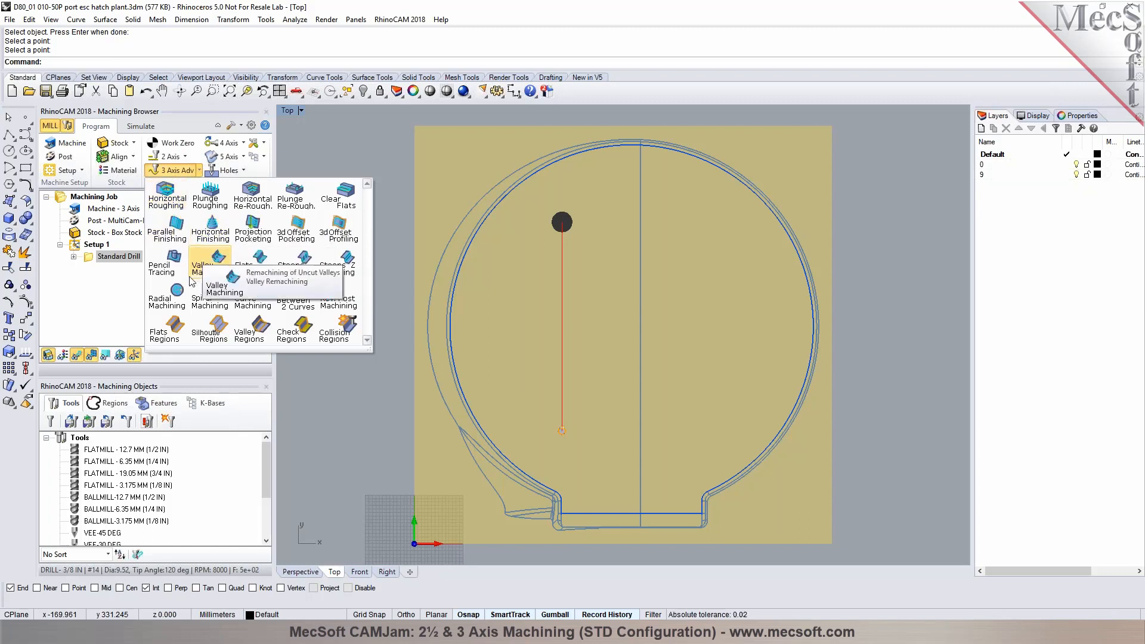
pyautogui.click(161, 206)
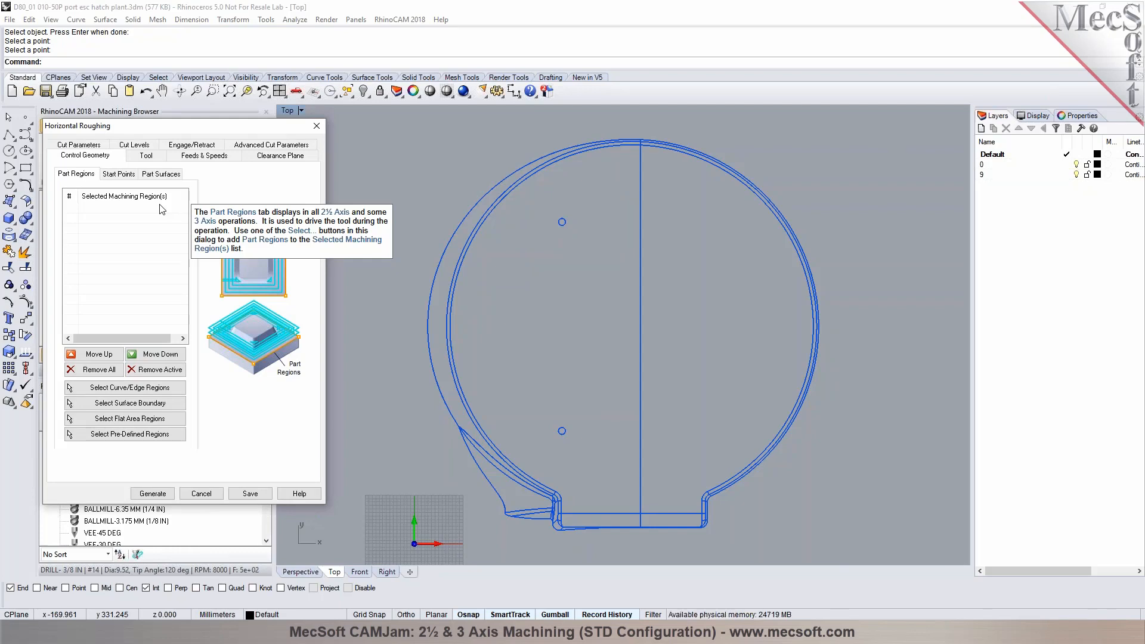
pyautogui.click(300, 571)
pyautogui.click(145, 158)
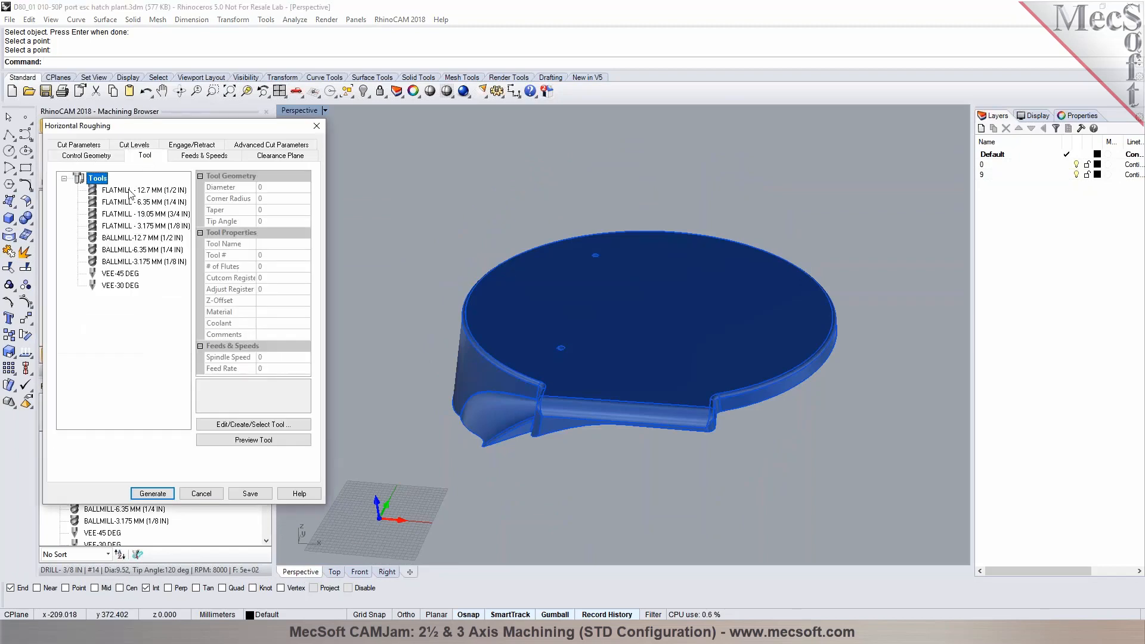
pyautogui.click(124, 190)
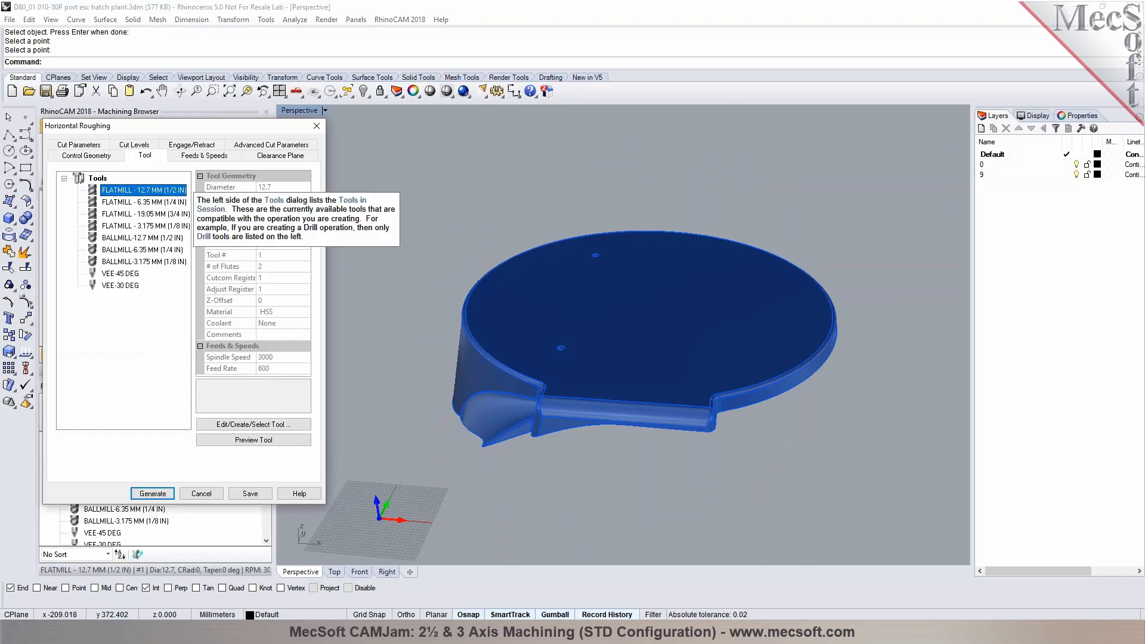
# Step: Review the flat mill's dimensions, the roughing operation's clearance plane, and its feeds and speeds
pyautogui.doubleClick(98, 191)
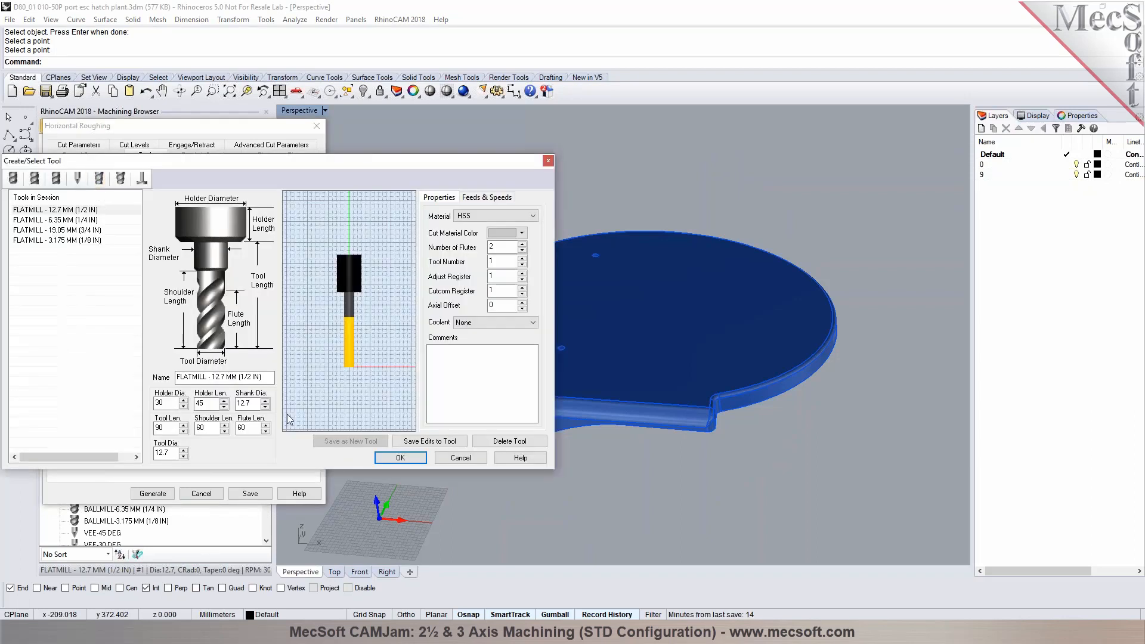
pyautogui.doubleClick(171, 453)
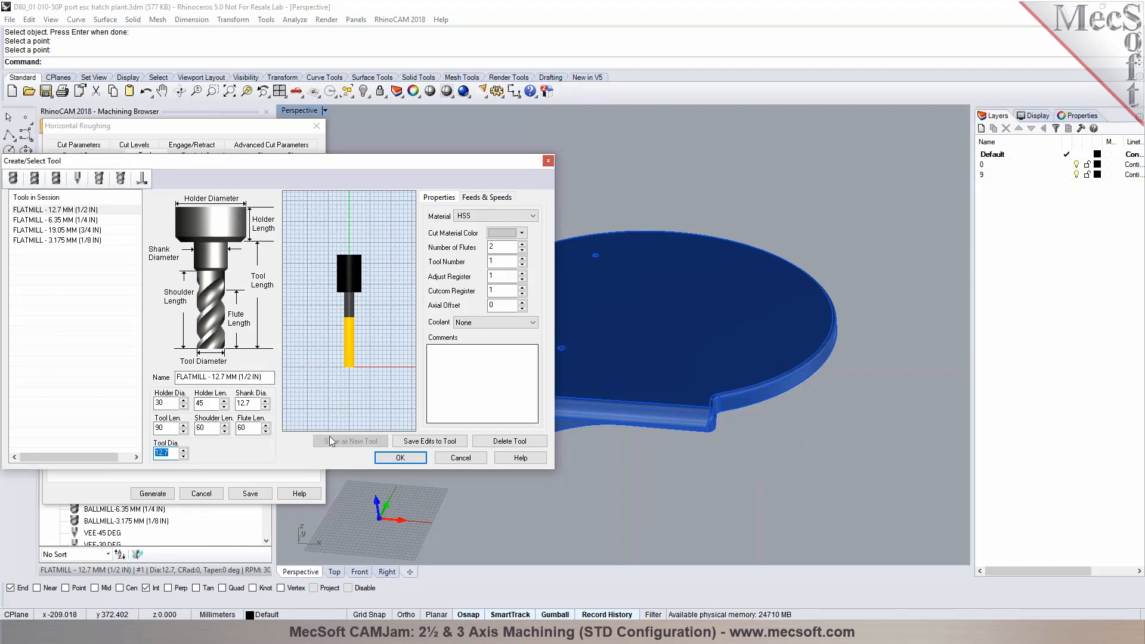
pyautogui.click(488, 197)
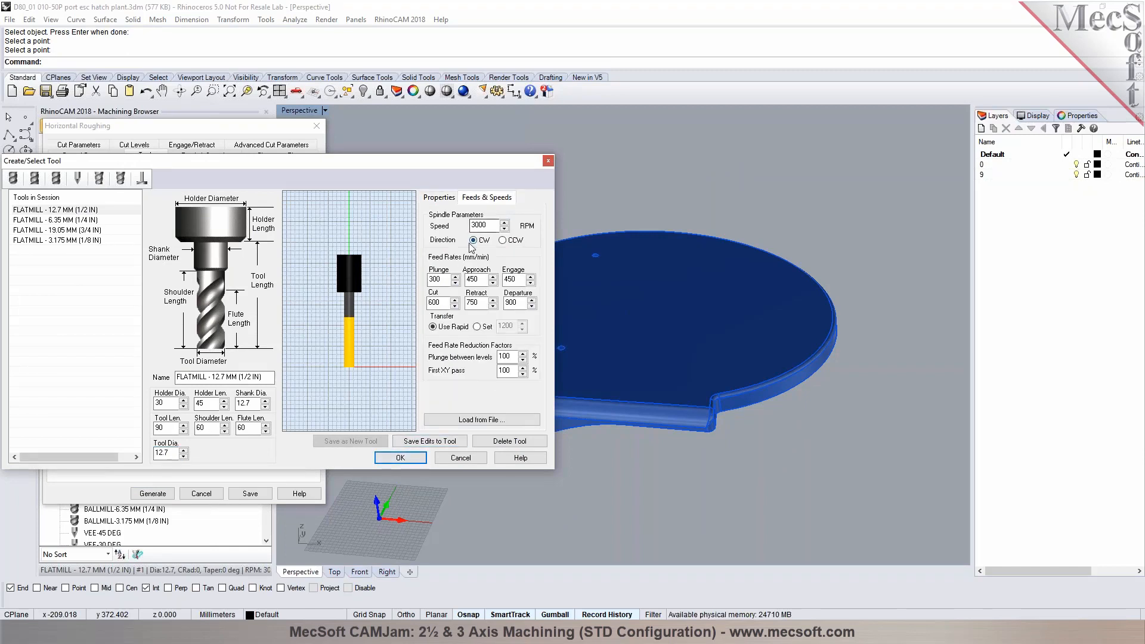
pyautogui.click(400, 457)
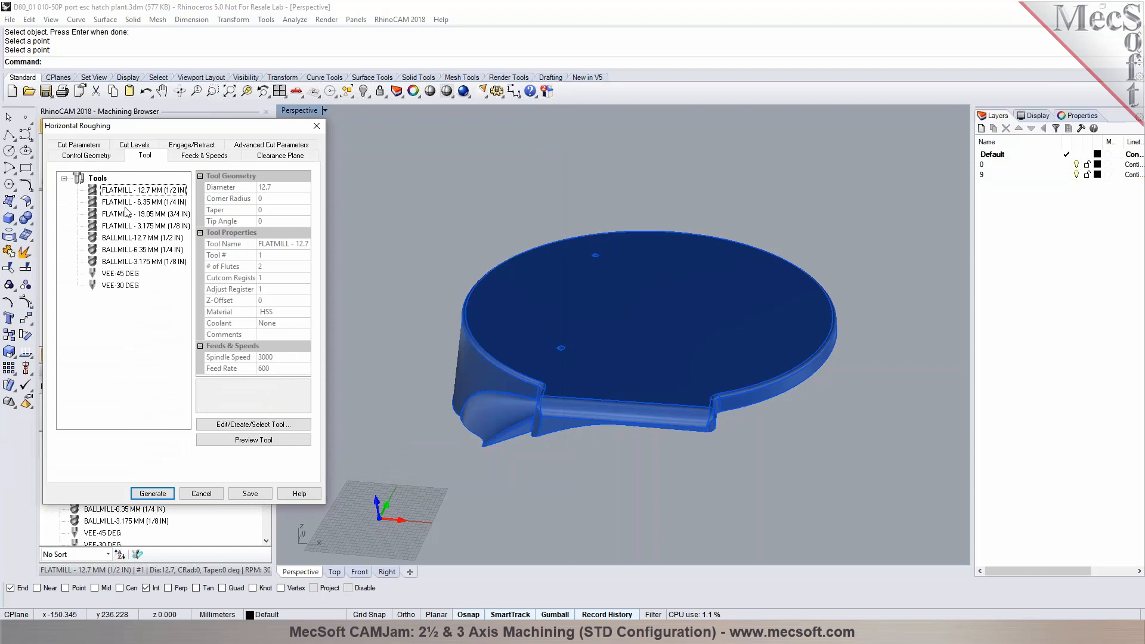
pyautogui.click(256, 156)
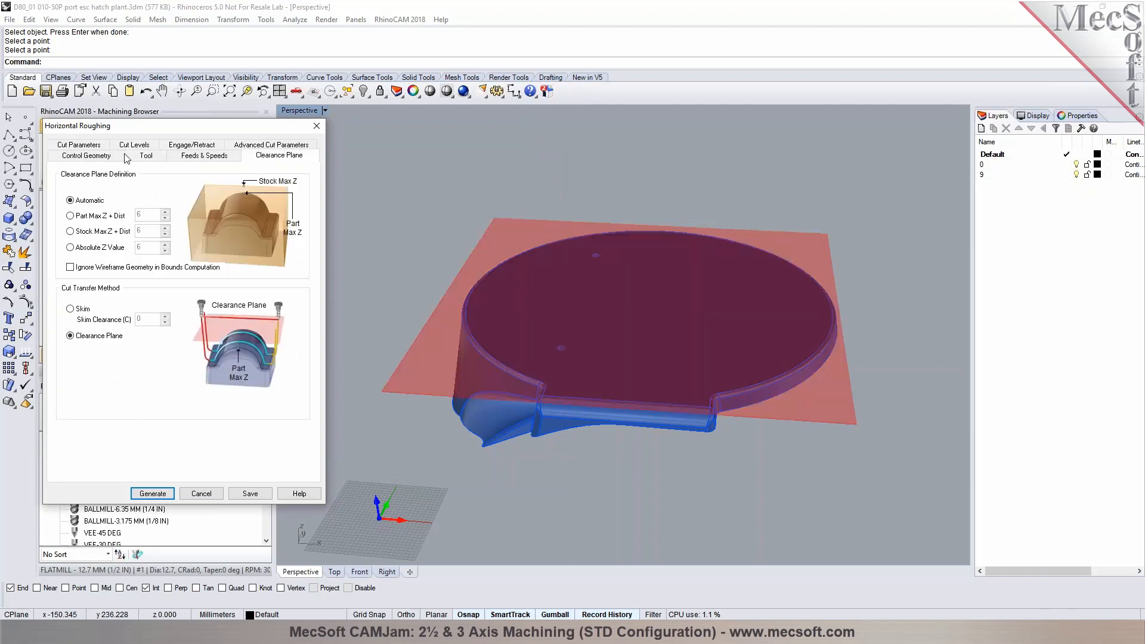
pyautogui.click(204, 155)
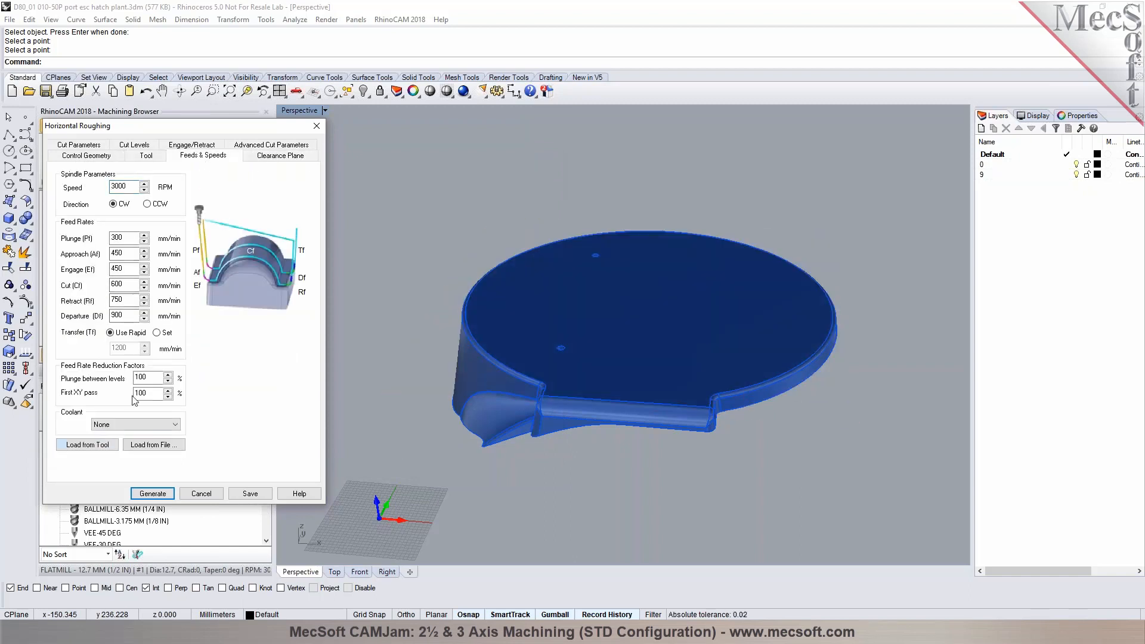
# Step: Set the roughing operation's inward and outward tolerances (Intol and Outol) to 0.05
pyautogui.click(79, 145)
pyautogui.moveTo(664, 440); pyautogui.dragTo(633, 428, button='right')
pyautogui.moveTo(140, 185); pyautogui.dragTo(151, 185)
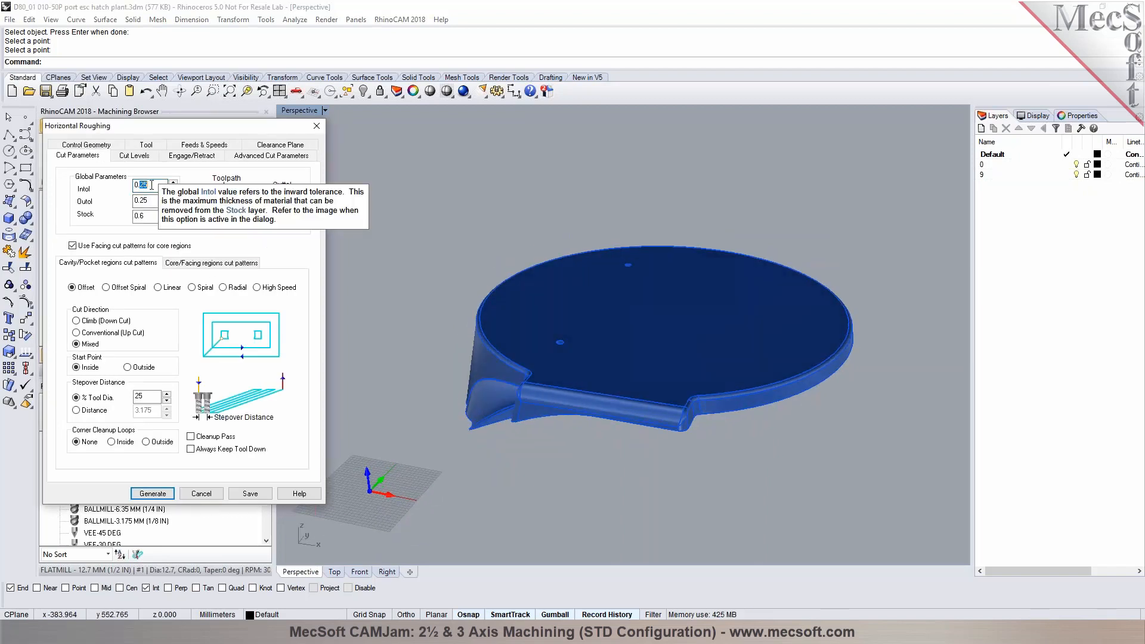
pyautogui.press('Tab')
pyautogui.write('0.05')
pyautogui.click(157, 217)
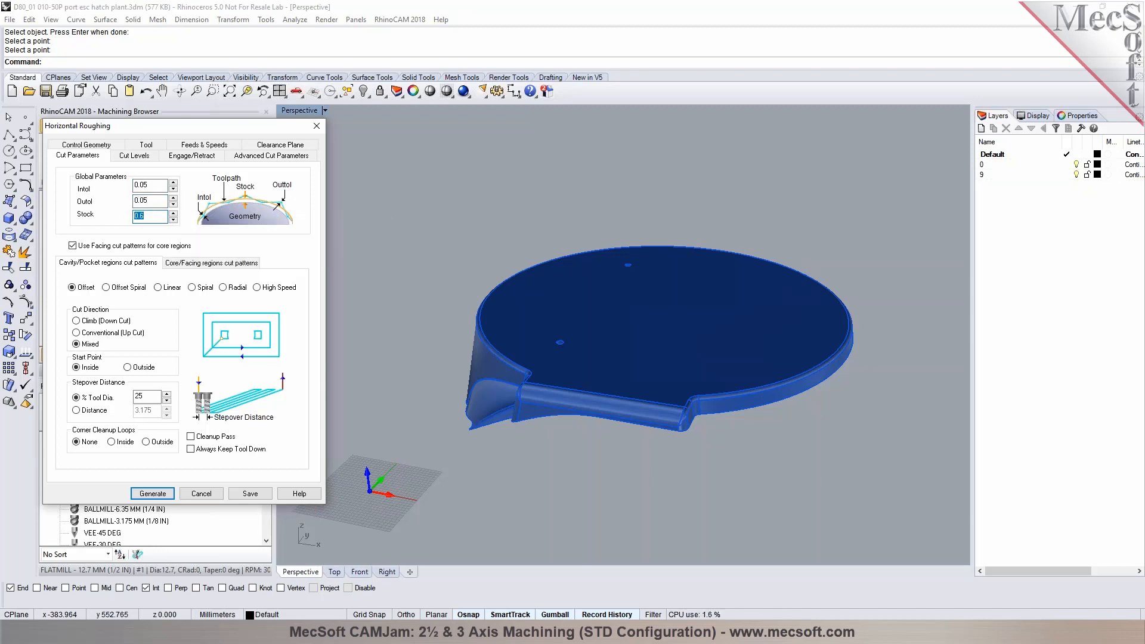
# Step: Set the cavity/pocket stepover to 40% of the tool diameter and open the core/facing cut pattern settings
pyautogui.click(146, 396)
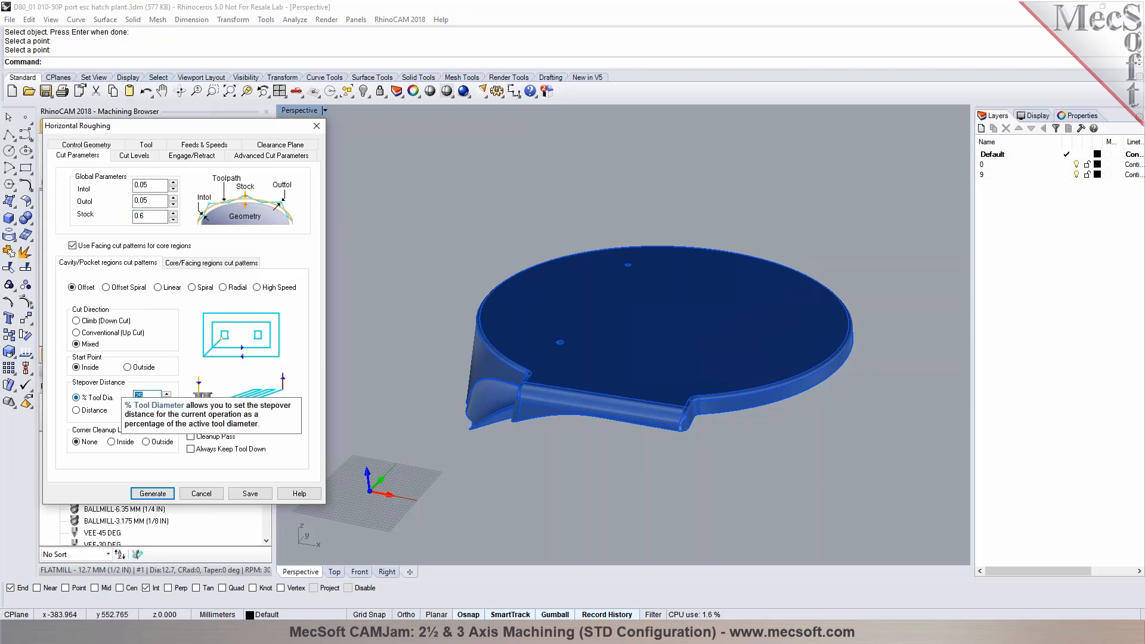
pyautogui.write('40')
pyautogui.click(195, 266)
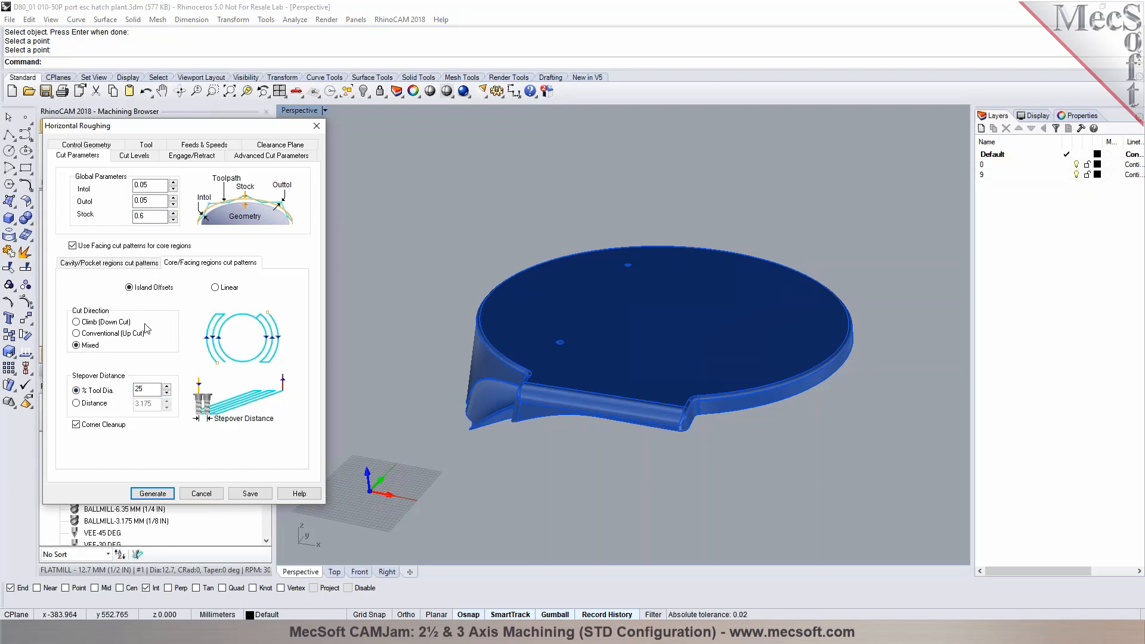
# Step: Set the core/facing stepover to 40% of the tool diameter and compare it with the cavity/pocket cut pattern settings
pyautogui.click(147, 388)
pyautogui.write('40')
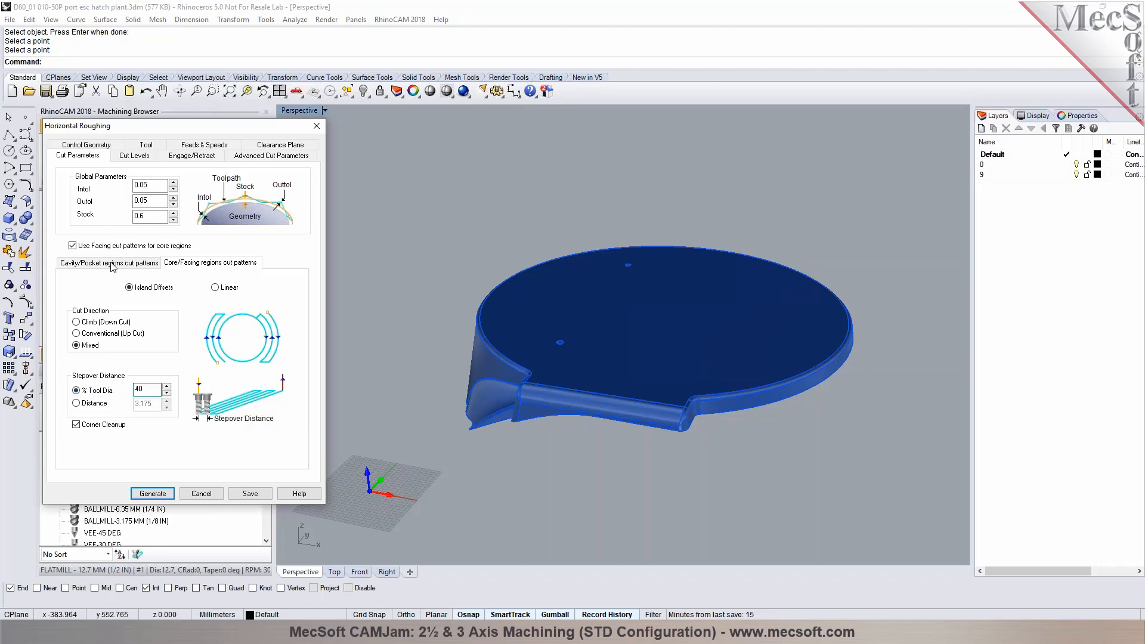
pyautogui.click(111, 264)
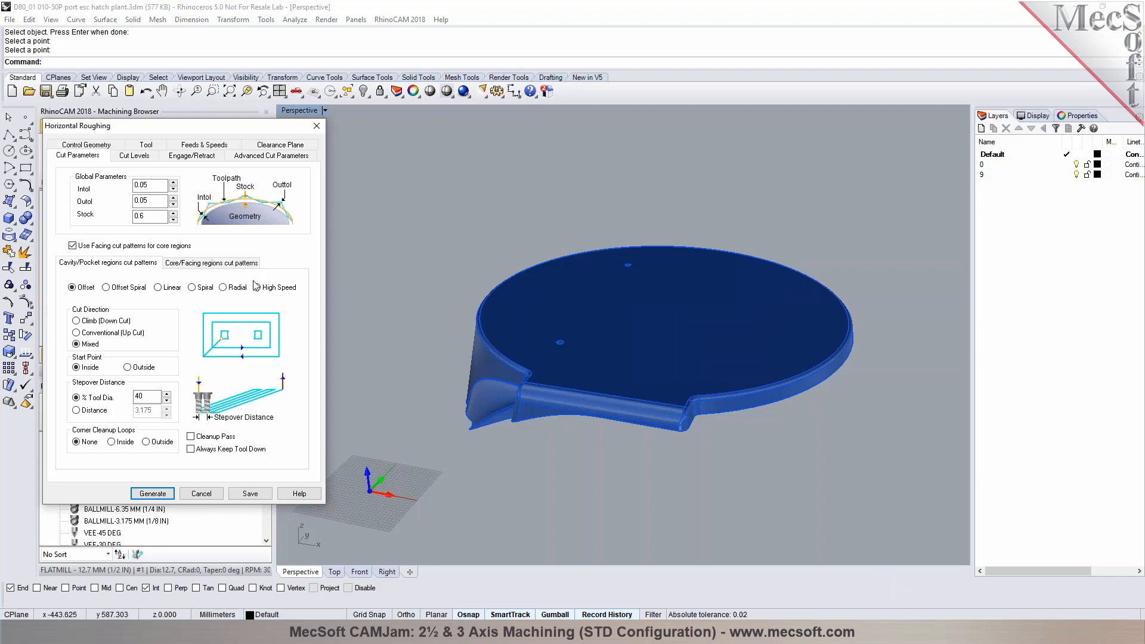
pyautogui.click(206, 266)
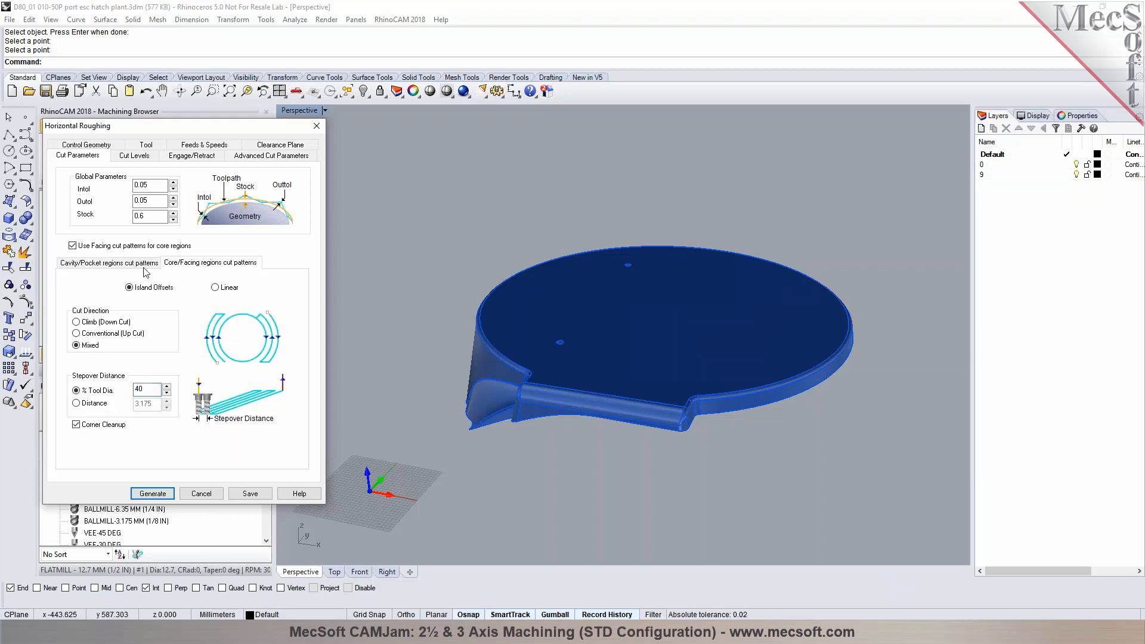
pyautogui.click(144, 266)
# Step: Review the roughing operation's stepdown and cut level settings and its engage/retract settings
pyautogui.click(140, 156)
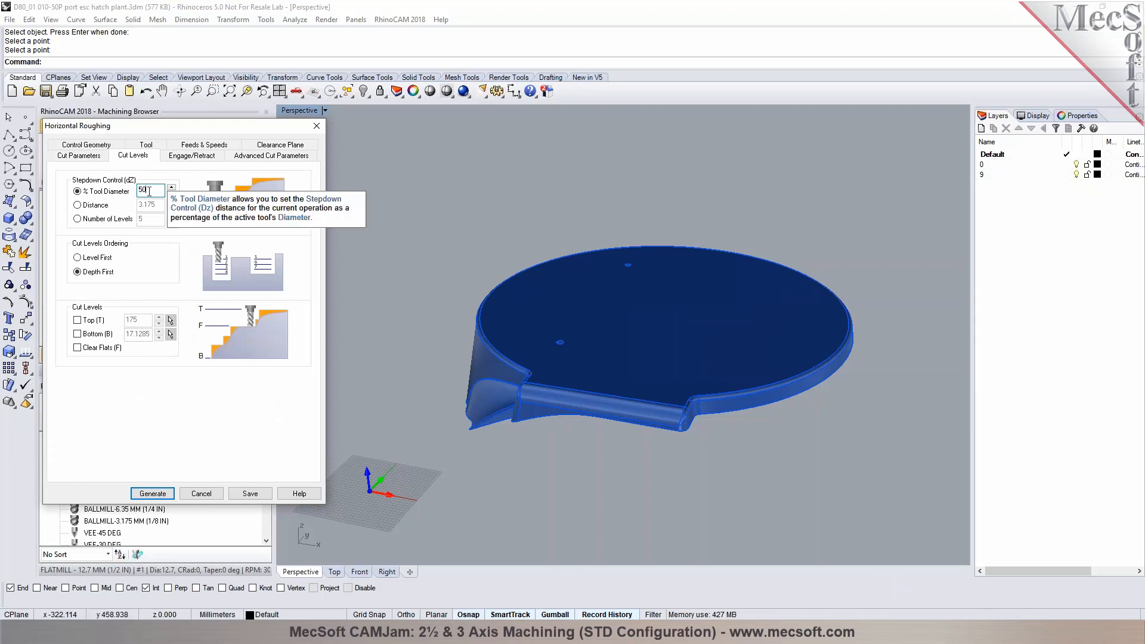
pyautogui.moveTo(597, 226); pyautogui.dragTo(388, 310, button='right')
pyautogui.click(201, 157)
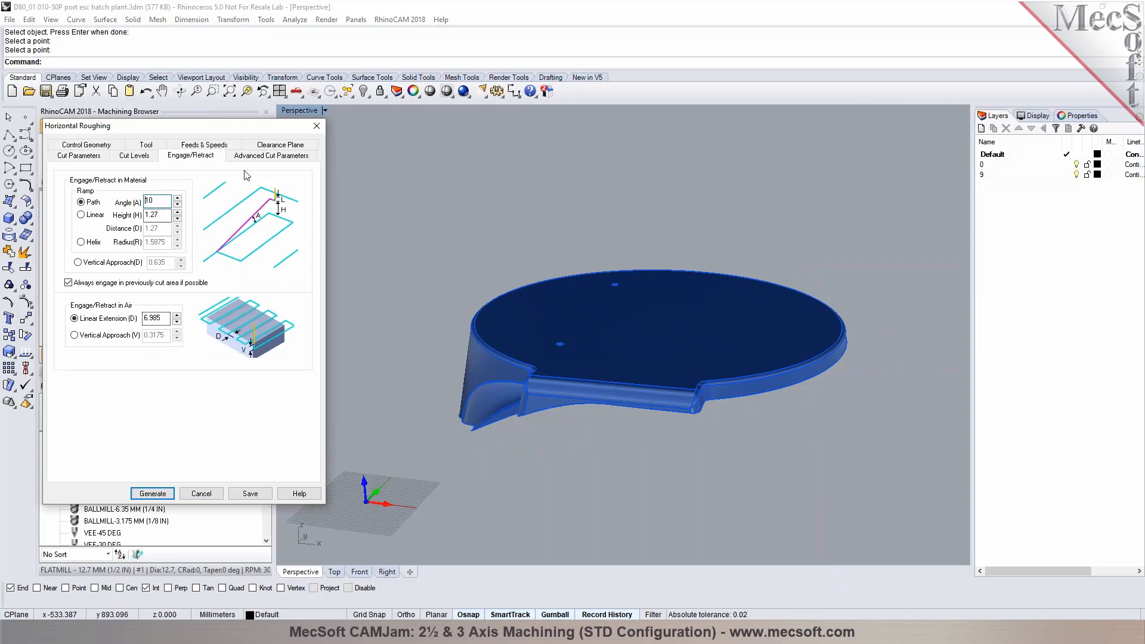
# Step: Set the arc fitting tolerance of the roughing operation to 0.1, twice the global tolerance
pyautogui.click(259, 158)
pyautogui.moveTo(152, 262)
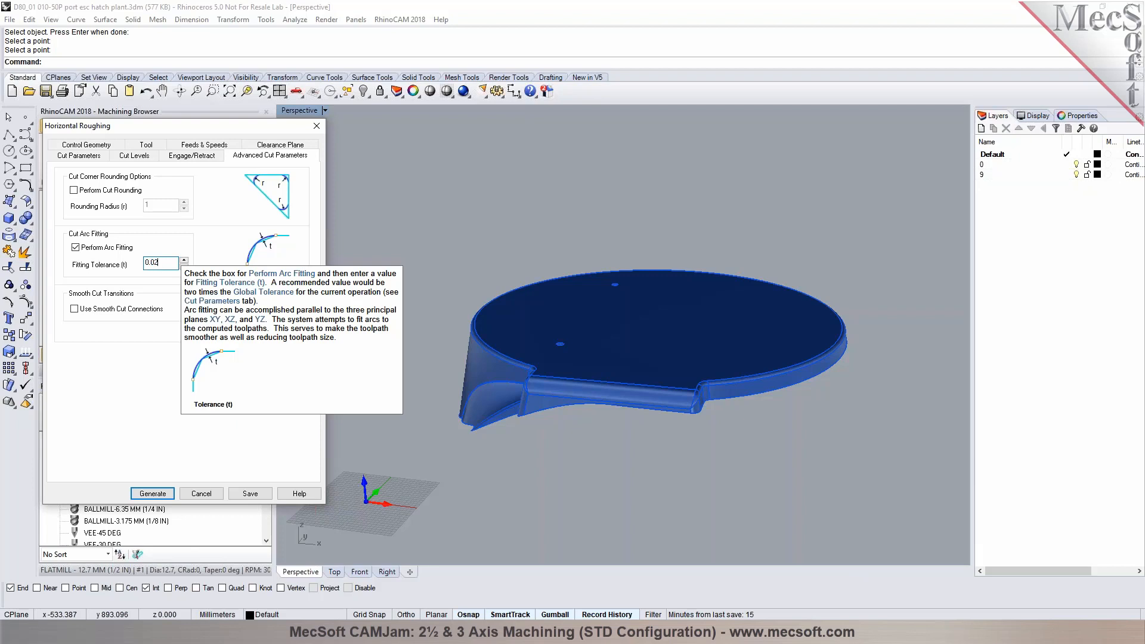
pyautogui.click(91, 159)
pyautogui.click(265, 156)
pyautogui.moveTo(155, 264)
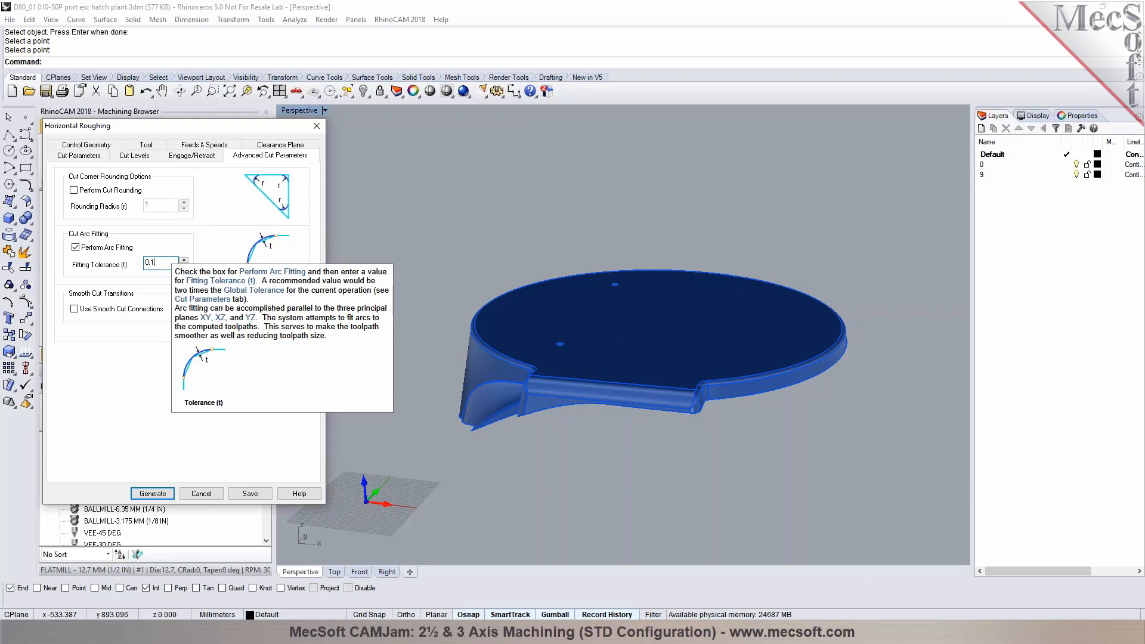
pyautogui.write('0.1')
# Step: Generate the Horizontal Roughing toolpath and toggle its display to view it against the part
pyautogui.click(78, 155)
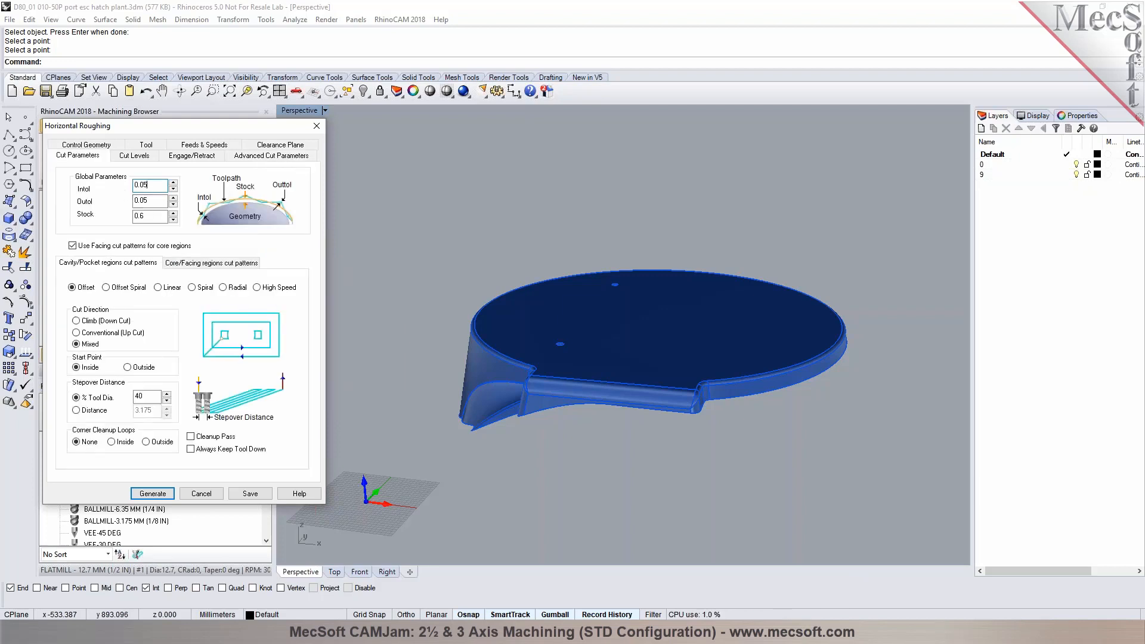
pyautogui.click(153, 493)
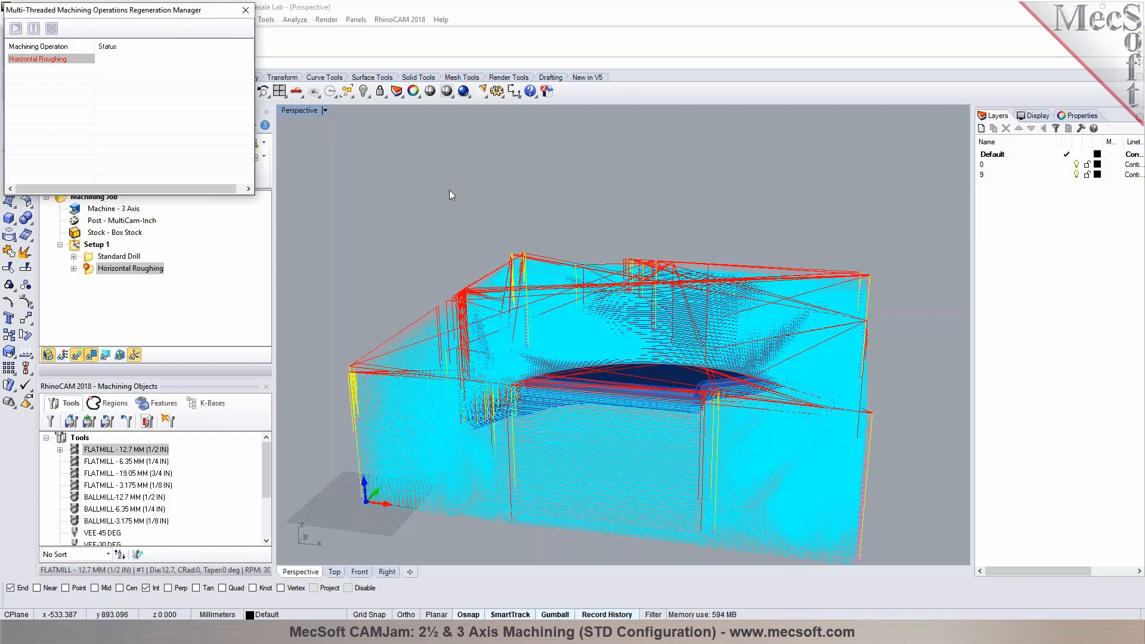
pyautogui.moveTo(435, 205); pyautogui.dragTo(463, 221, button='right')
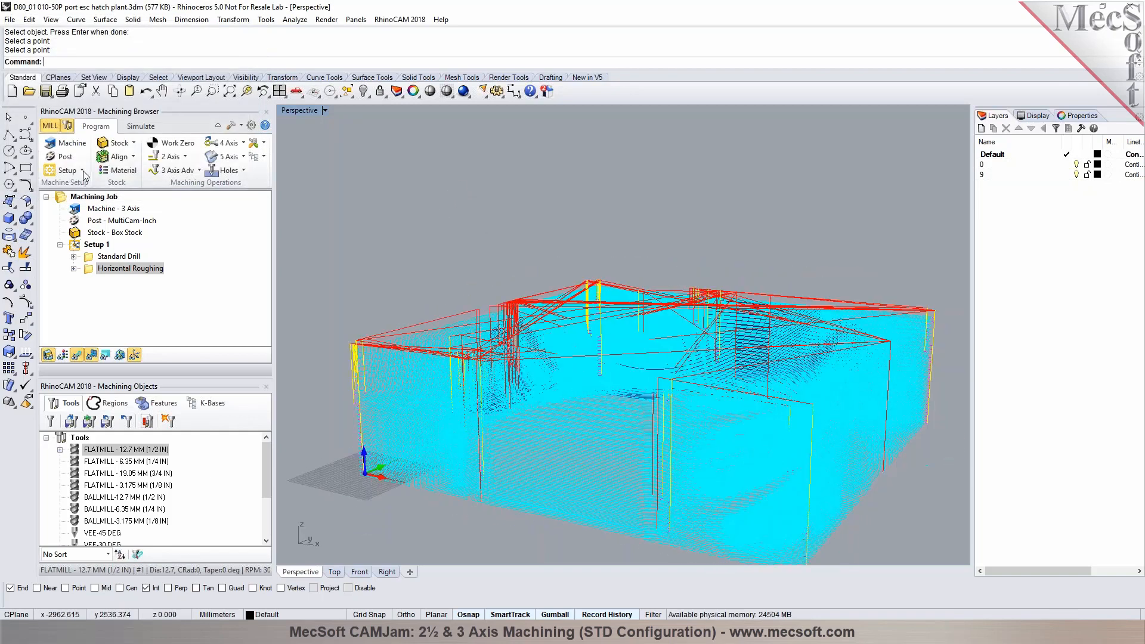
pyautogui.click(82, 173)
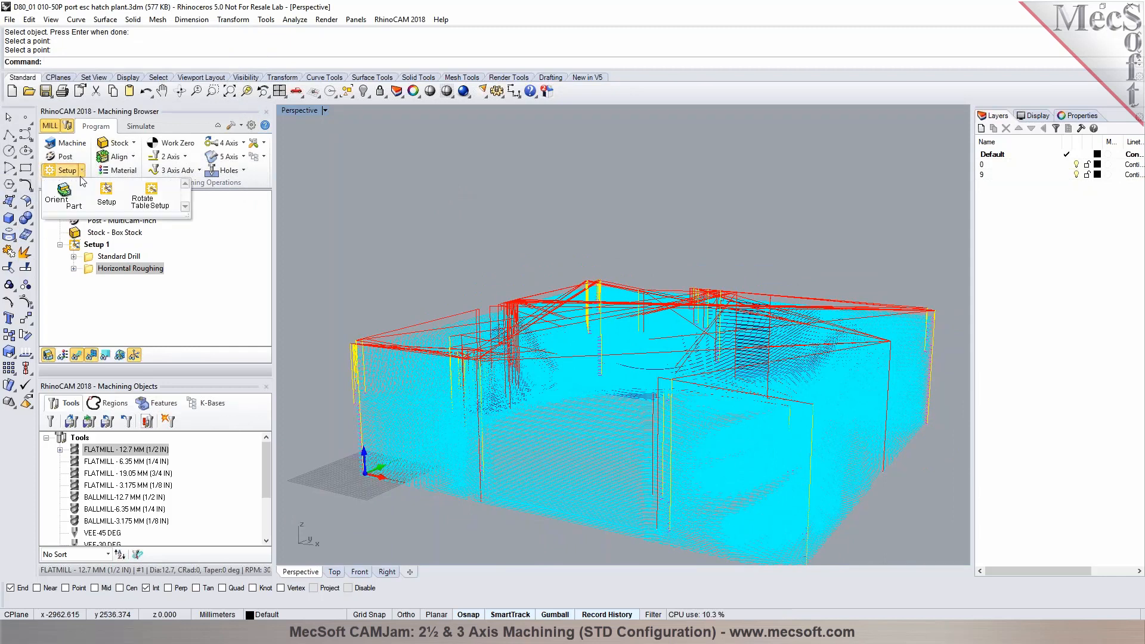
pyautogui.click(478, 218)
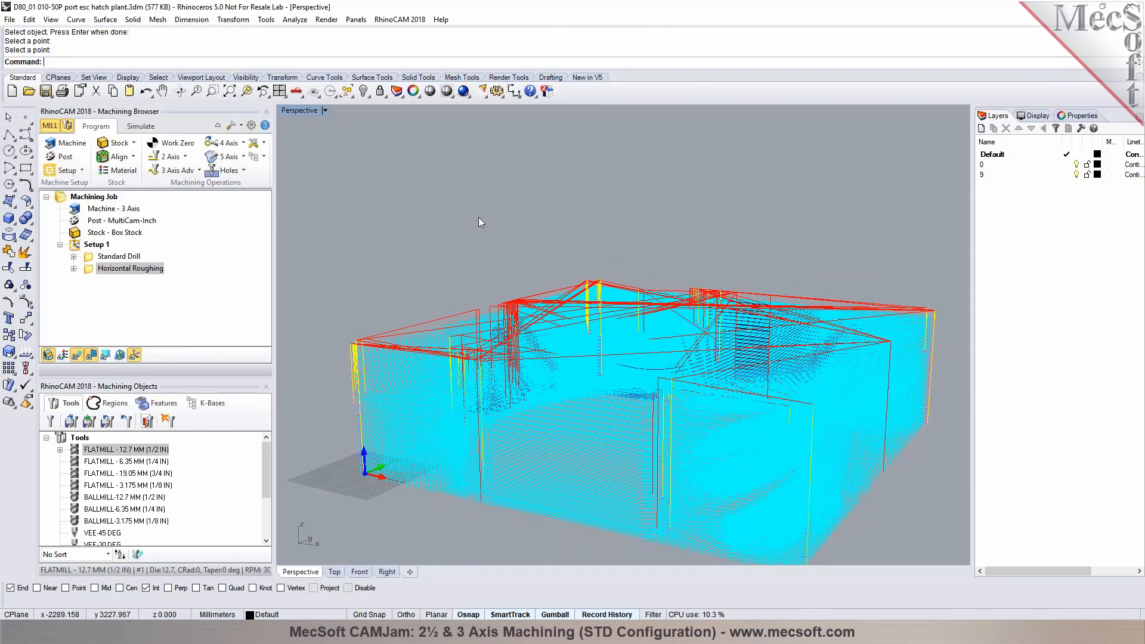
pyautogui.click(75, 356)
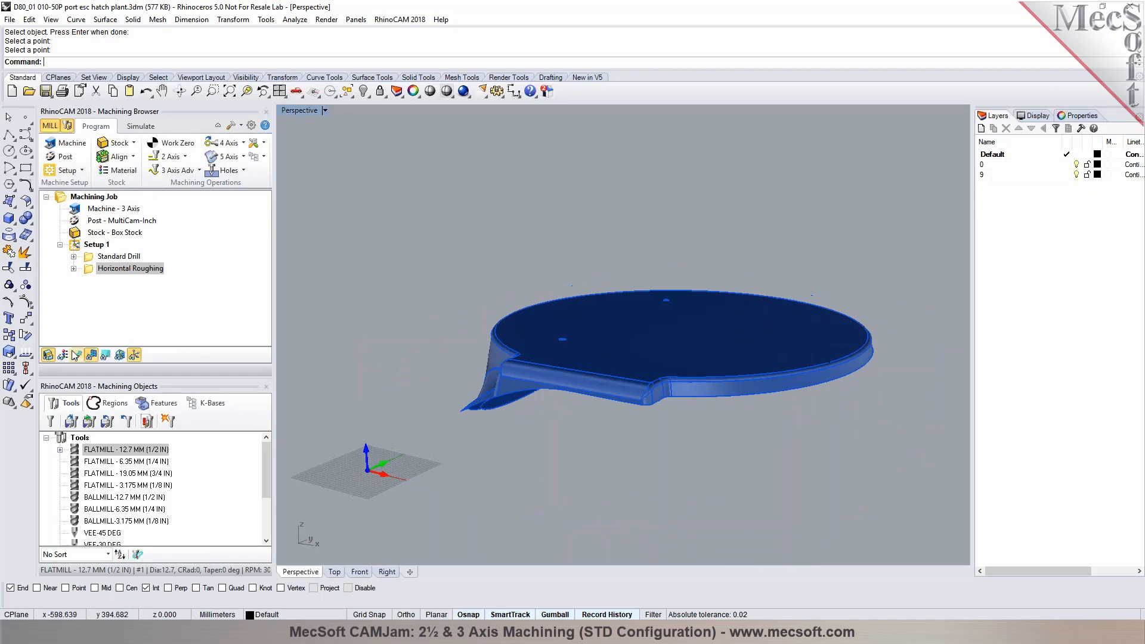
pyautogui.click(75, 356)
pyautogui.moveTo(647, 356)
pyautogui.mouseDown(button='right')
pyautogui.moveTo(746, 291)
pyautogui.moveTo(736, 281)
pyautogui.moveTo(648, 335)
pyautogui.moveTo(651, 362)
pyautogui.mouseUp(button='right')
# Step: Hide the toolpath and start the cutting simulation of the Horizontal Roughing operation on the box stock
pyautogui.click(141, 124)
pyautogui.moveTo(463, 194); pyautogui.dragTo(490, 231, button='right')
pyautogui.click(90, 360)
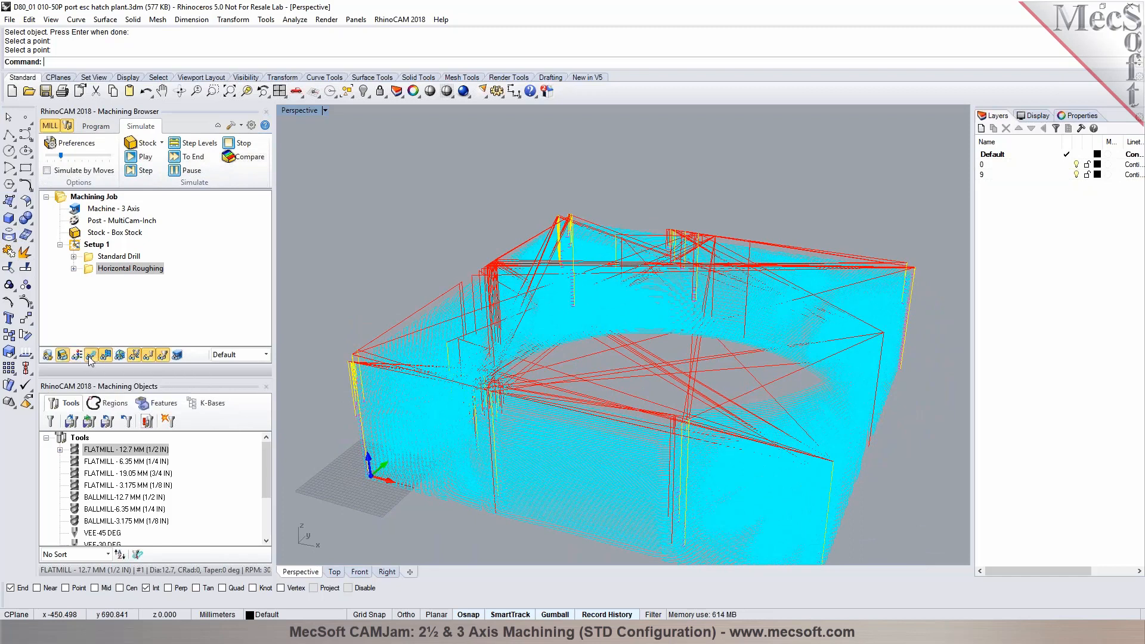
pyautogui.click(138, 157)
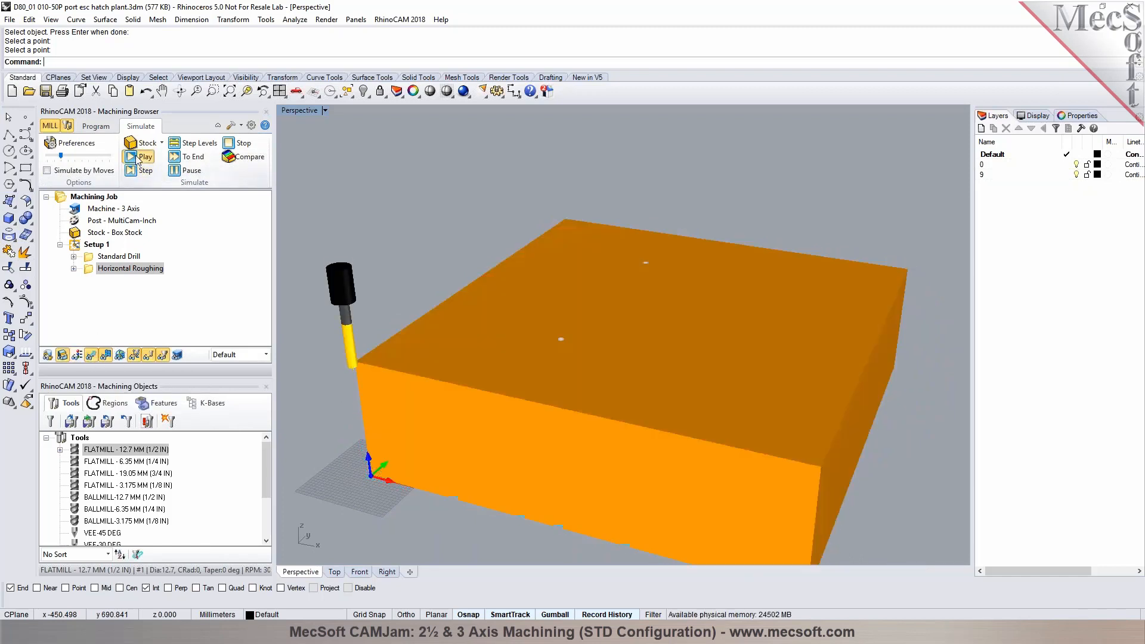
# Step: Raise the simulation speed to its maximum, check the simulation preferences, and watch the stock being roughed
pyautogui.moveTo(61, 157); pyautogui.dragTo(111, 157)
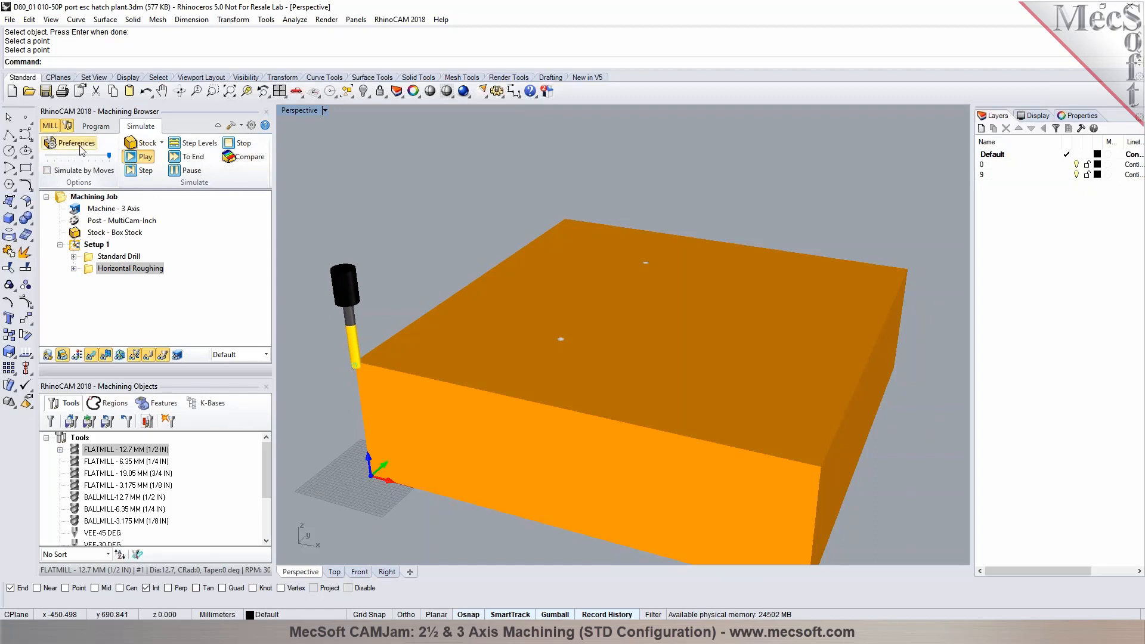
pyautogui.click(82, 148)
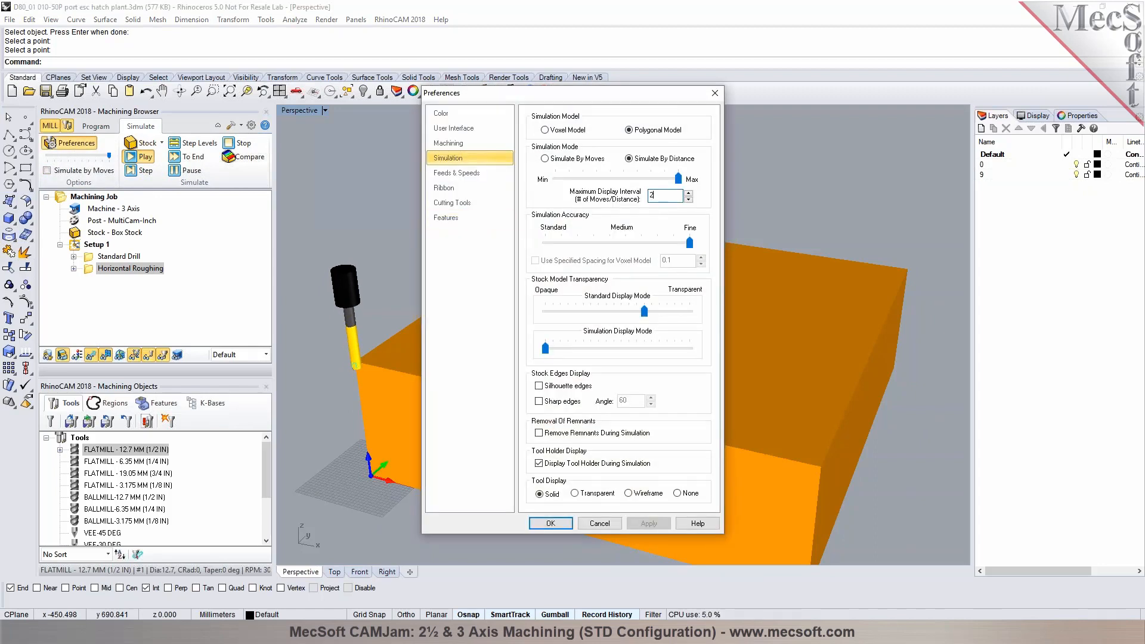
pyautogui.click(550, 523)
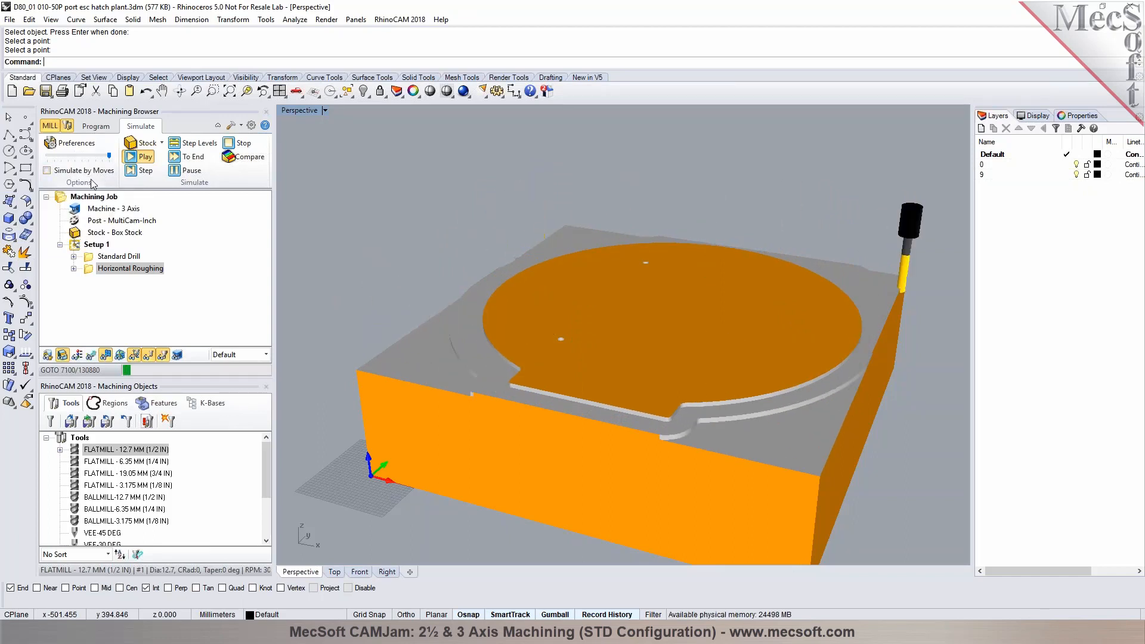
pyautogui.moveTo(571, 361); pyautogui.dragTo(524, 383, button='right')
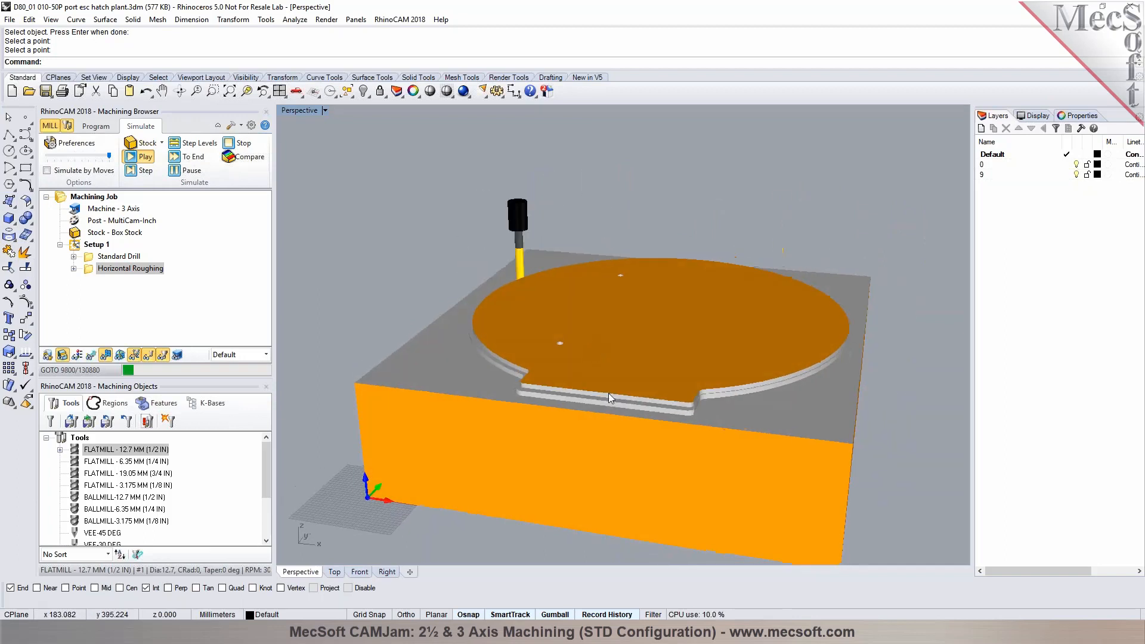
# Step: Pause the roughing simulation, run it straight to the end, and examine the cut stock from several sides
pyautogui.click(178, 172)
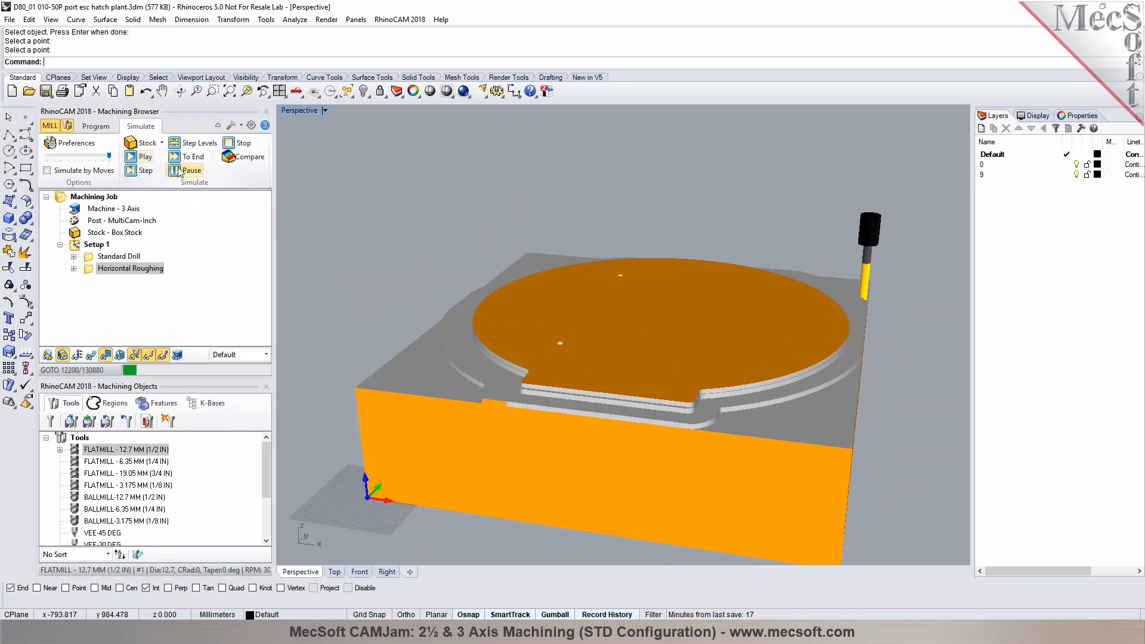
pyautogui.click(179, 159)
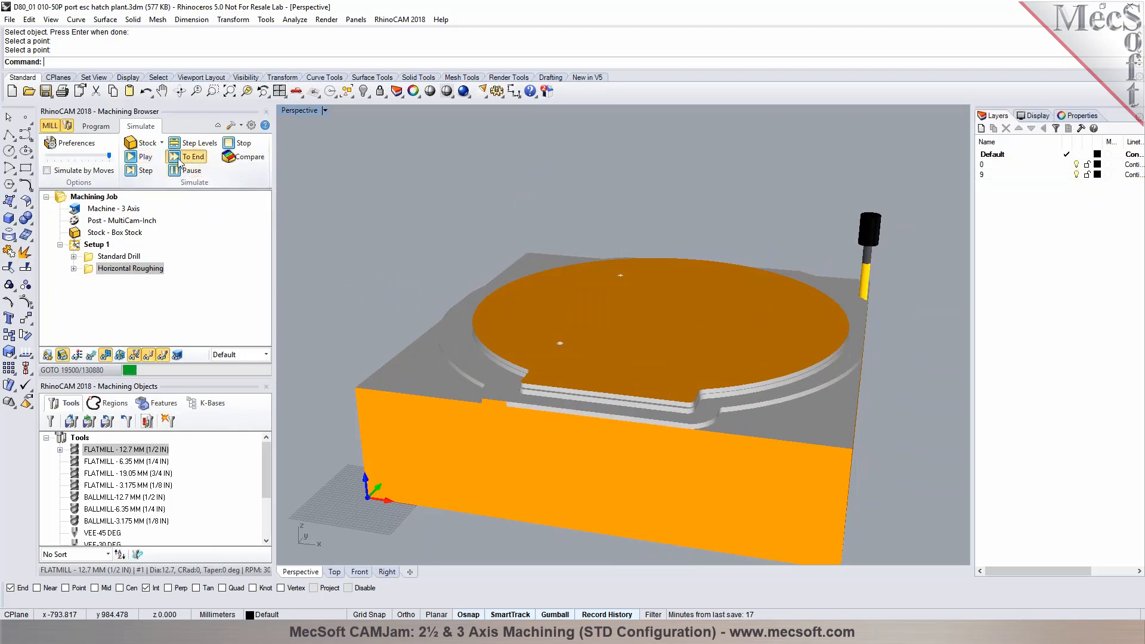
pyautogui.moveTo(346, 280); pyautogui.dragTo(424, 293, button='right')
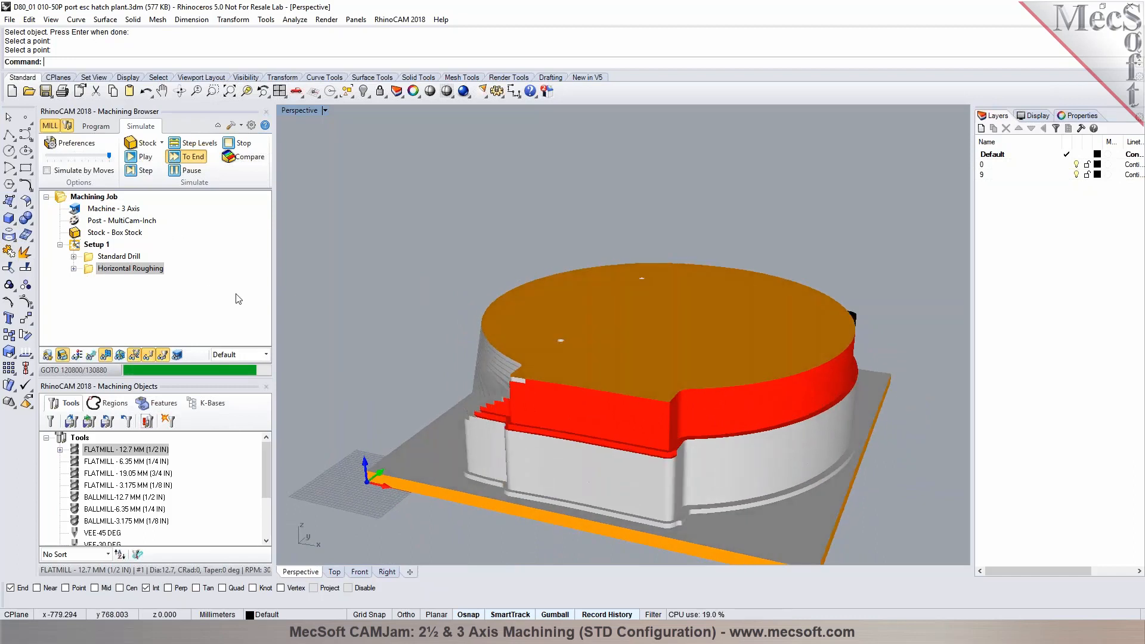
pyautogui.moveTo(646, 329); pyautogui.dragTo(782, 334, button='right')
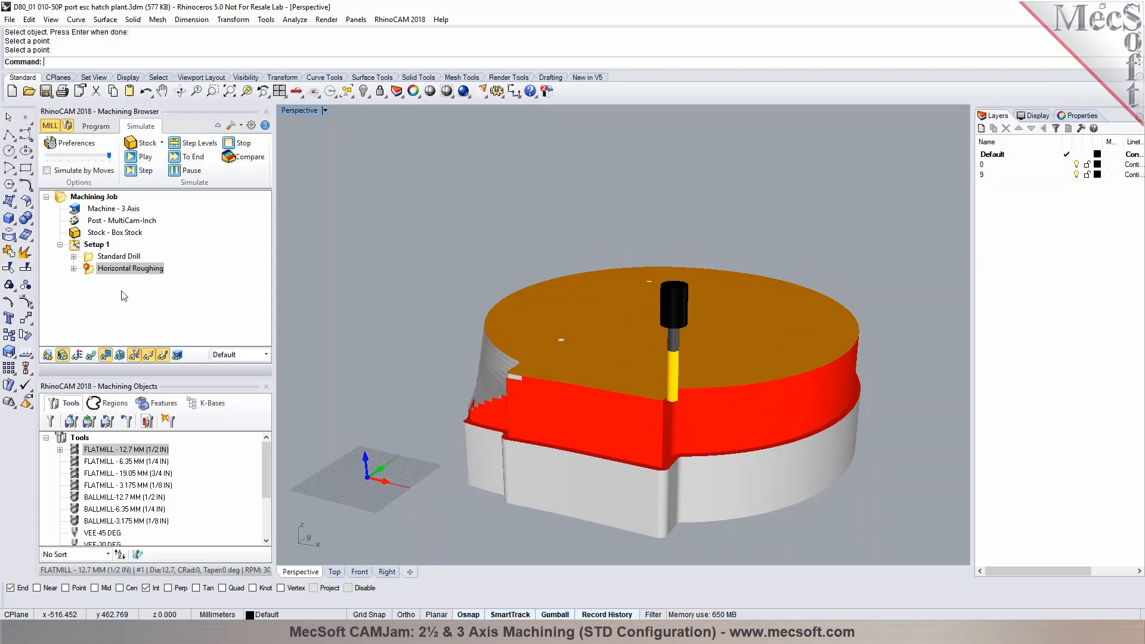
# Step: Open the Horizontal Roughing toolpath in the Toolpath Editor and select one of the flagged GOTO motions
pyautogui.click(73, 269)
pyautogui.click(101, 330)
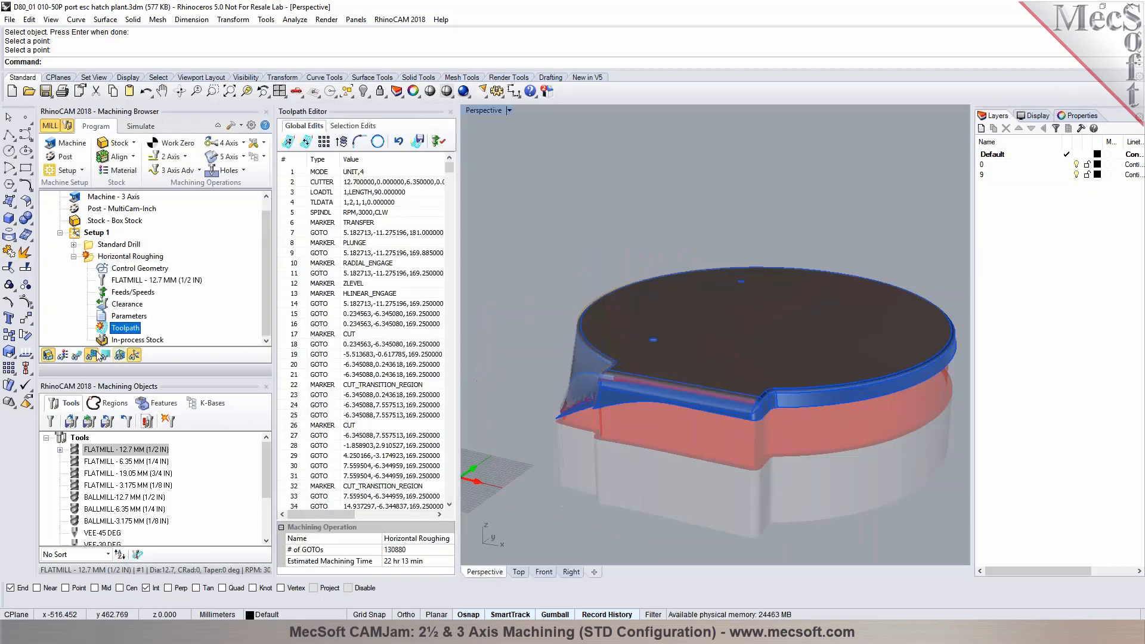
pyautogui.moveTo(449, 167); pyautogui.dragTo(449, 388)
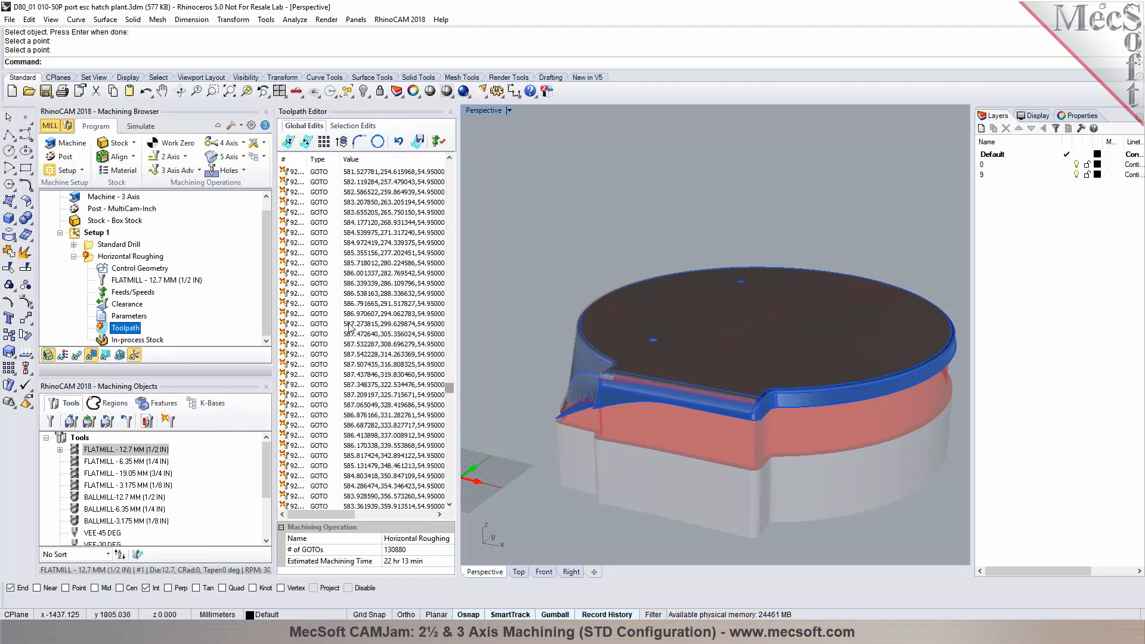
pyautogui.click(296, 262)
# Step: Show the toolpath and examine the tool and holder up close at the selected GOTO motion
pyautogui.click(78, 356)
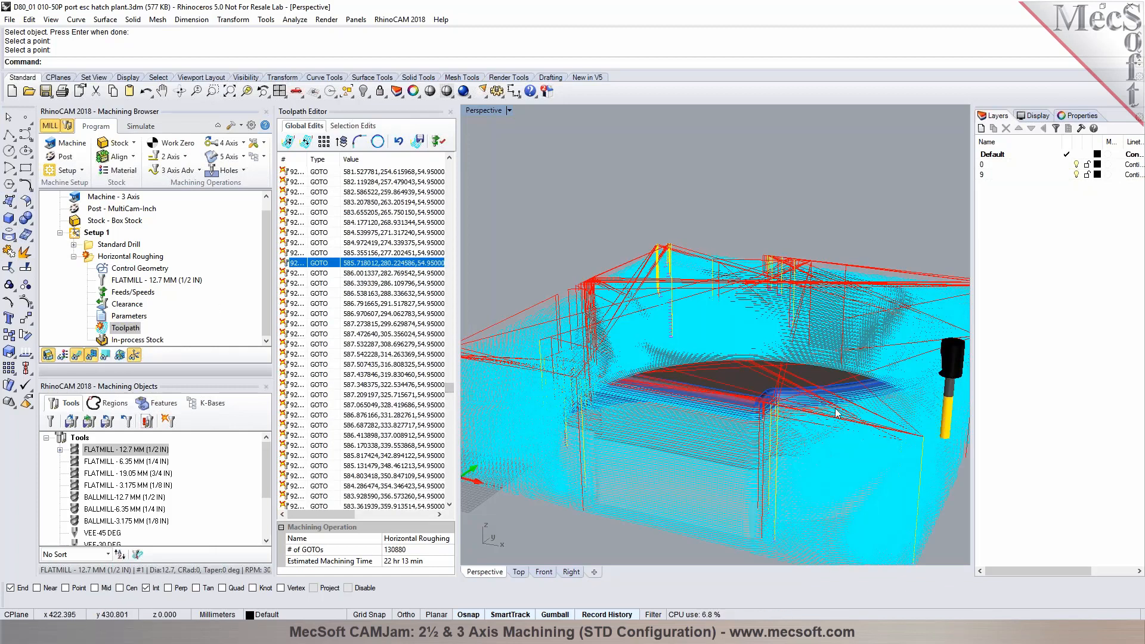
pyautogui.scroll(15, 942, 374)
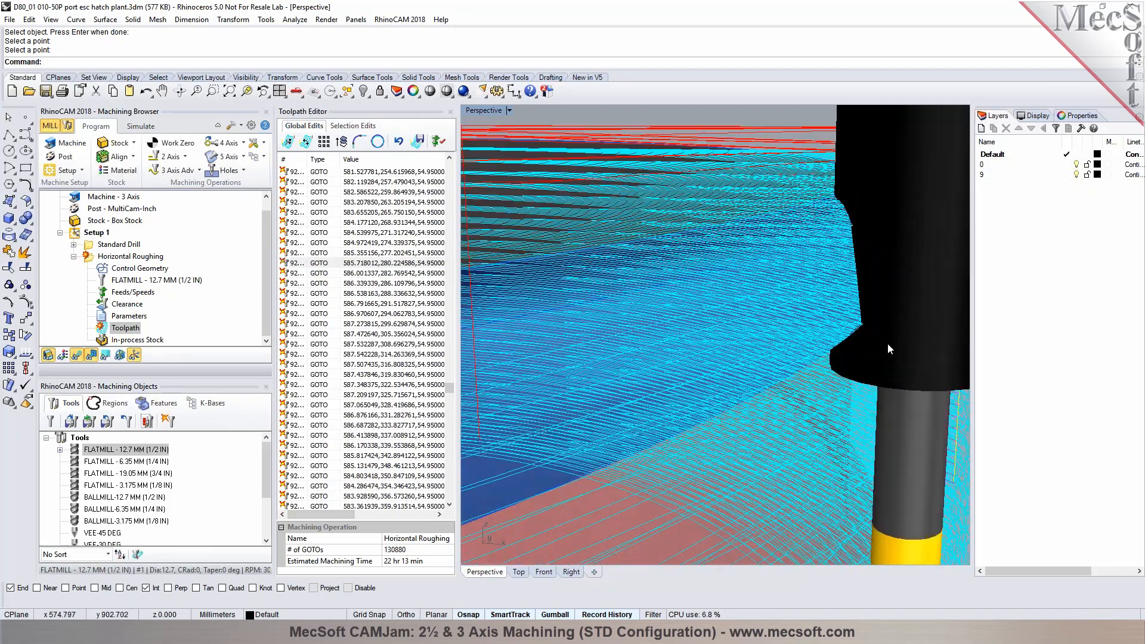
pyautogui.moveTo(856, 344)
pyautogui.mouseDown(button='right')
pyautogui.moveTo(873, 340)
pyautogui.moveTo(839, 344)
pyautogui.mouseUp(button='right')
pyautogui.scroll(-12, 882, 342)
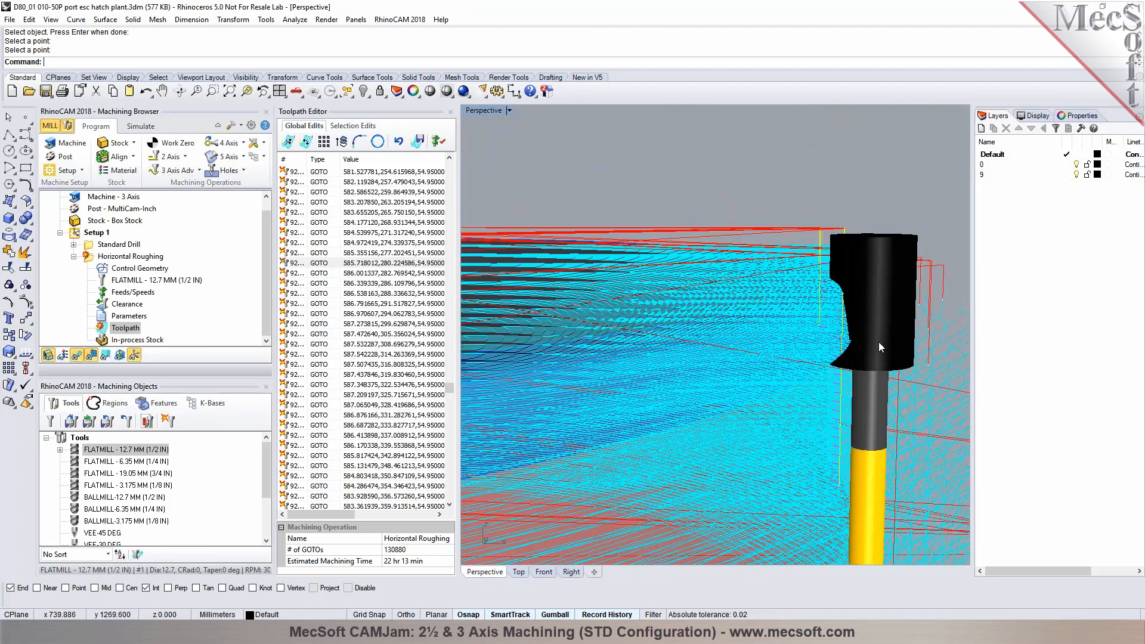
pyautogui.scroll(-6, 868, 342)
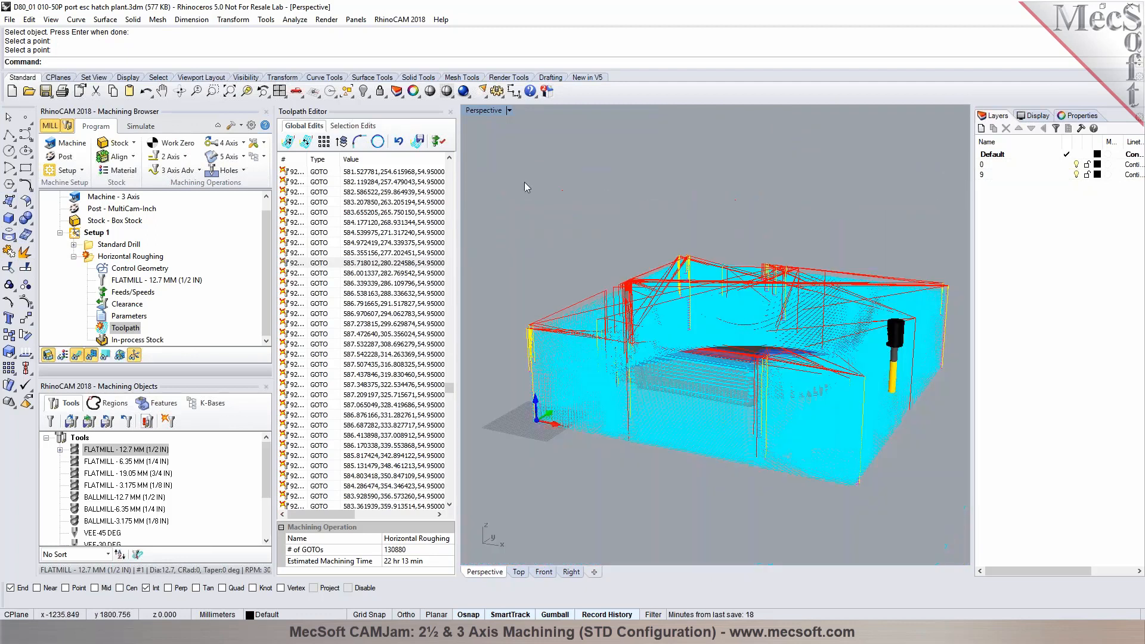
# Step: Close the Toolpath Editor, hide the toolpath, and examine the part within the remaining stock
pyautogui.click(450, 112)
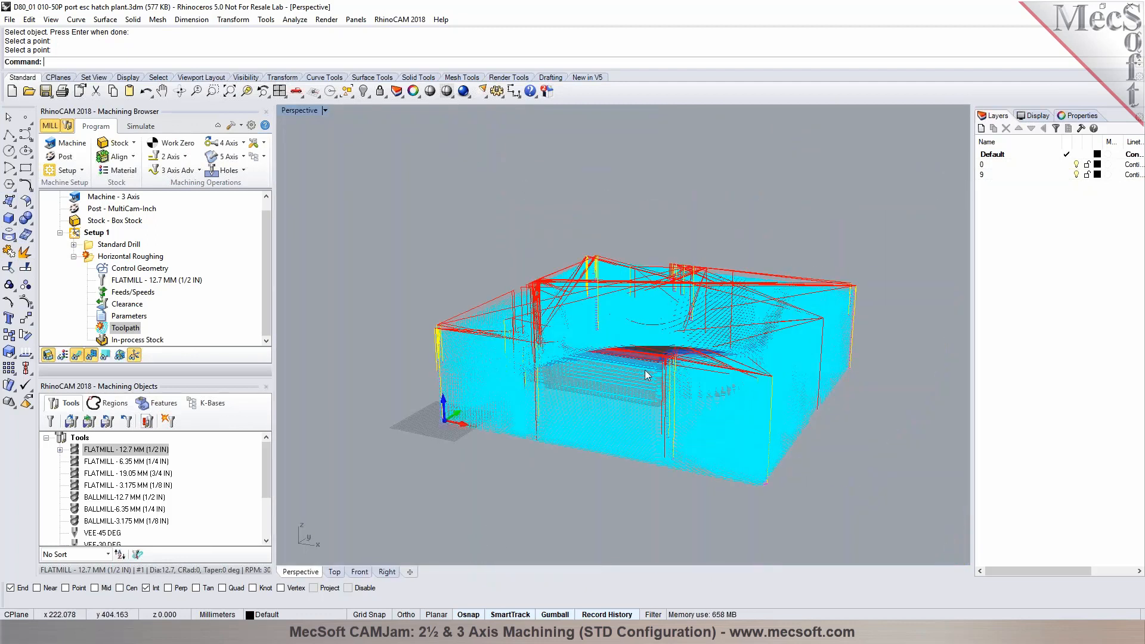
pyautogui.moveTo(646, 369); pyautogui.dragTo(633, 408, button='right')
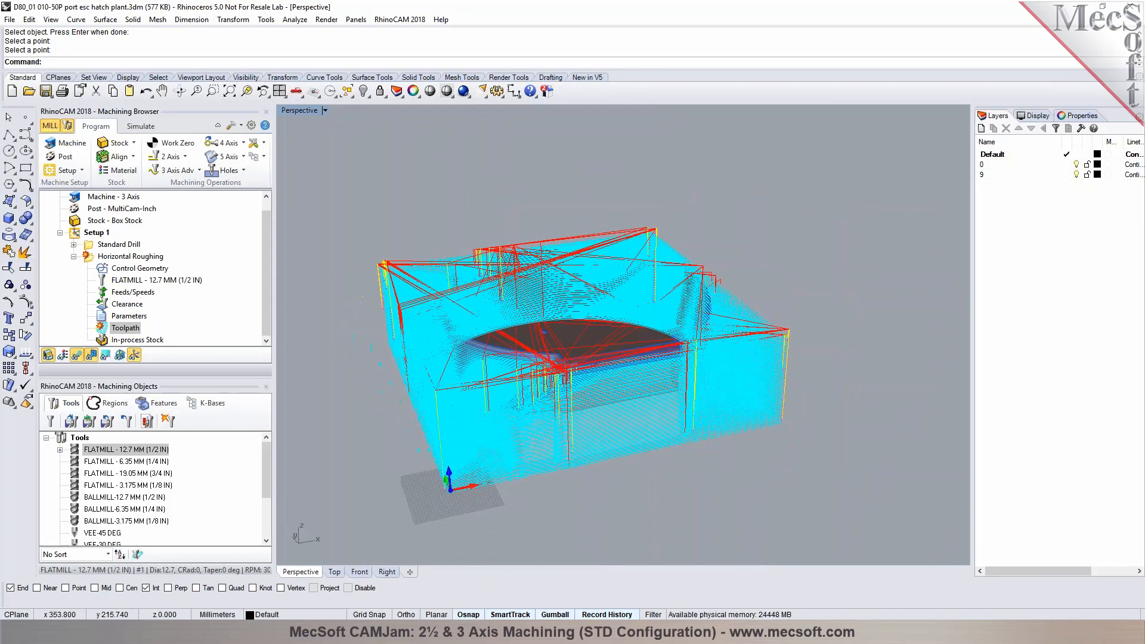
pyautogui.click(77, 355)
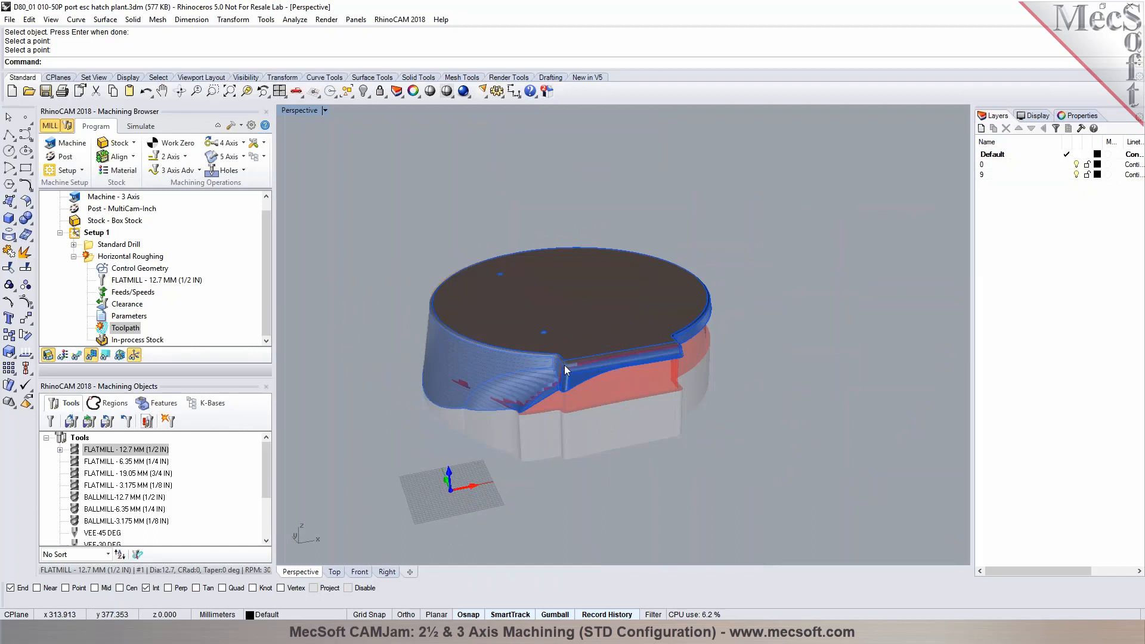
pyautogui.moveTo(672, 365); pyautogui.dragTo(703, 365, button='right')
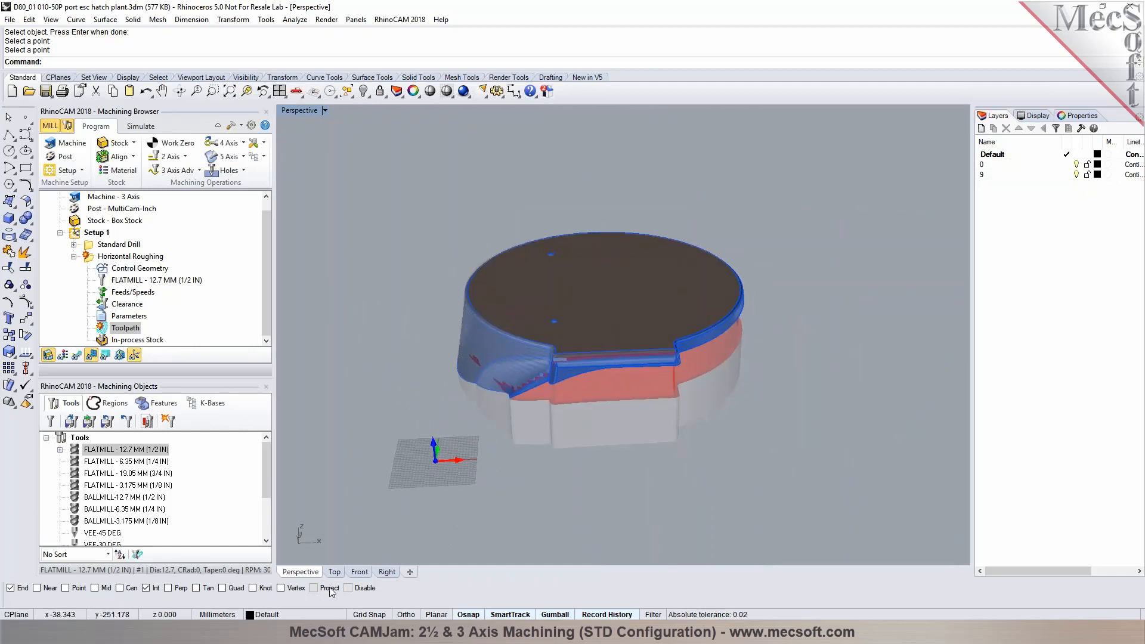
# Step: Switch to the Top view and hide the stock to leave only the part outline
pyautogui.click(335, 573)
pyautogui.scroll(-1, 510, 370)
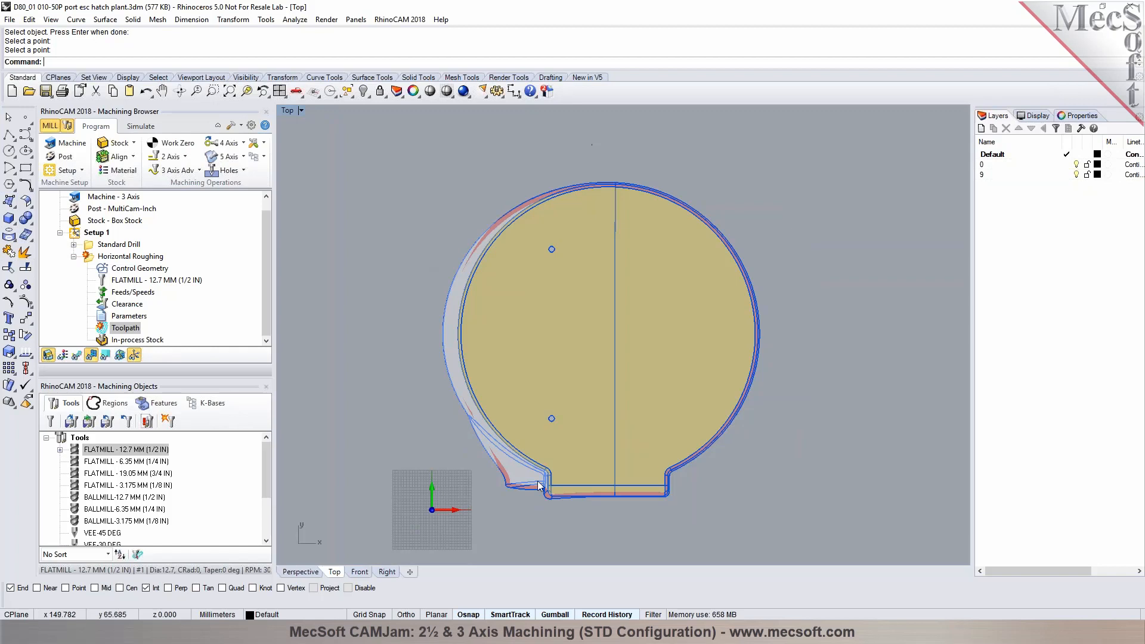
pyautogui.click(48, 356)
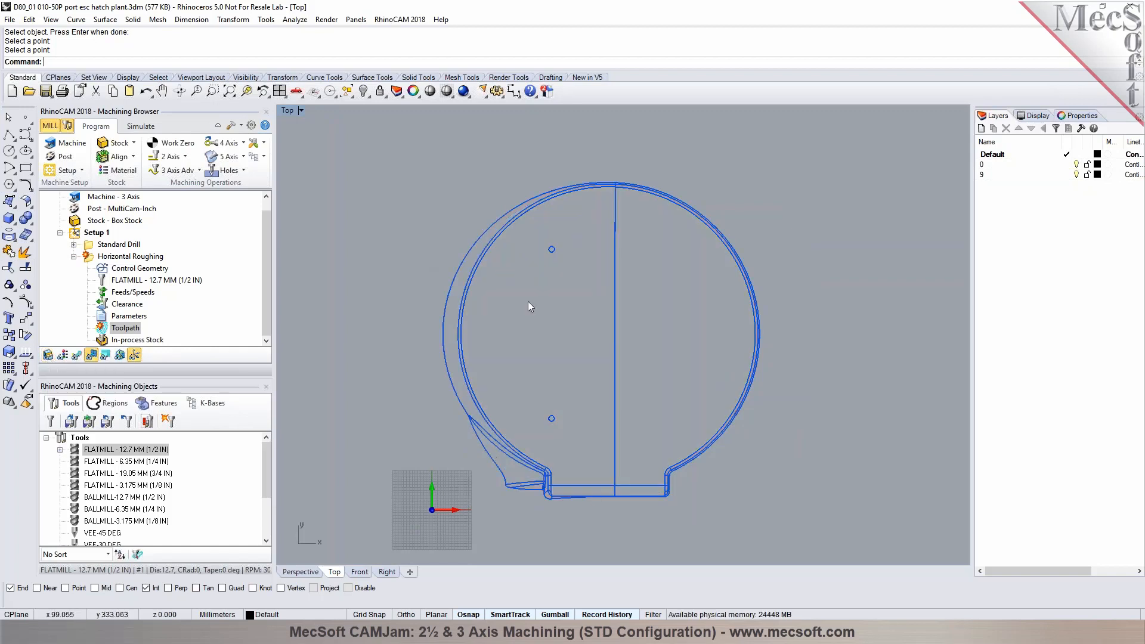
# Step: Shade the Top view and display the box stock around the part
pyautogui.click(444, 91)
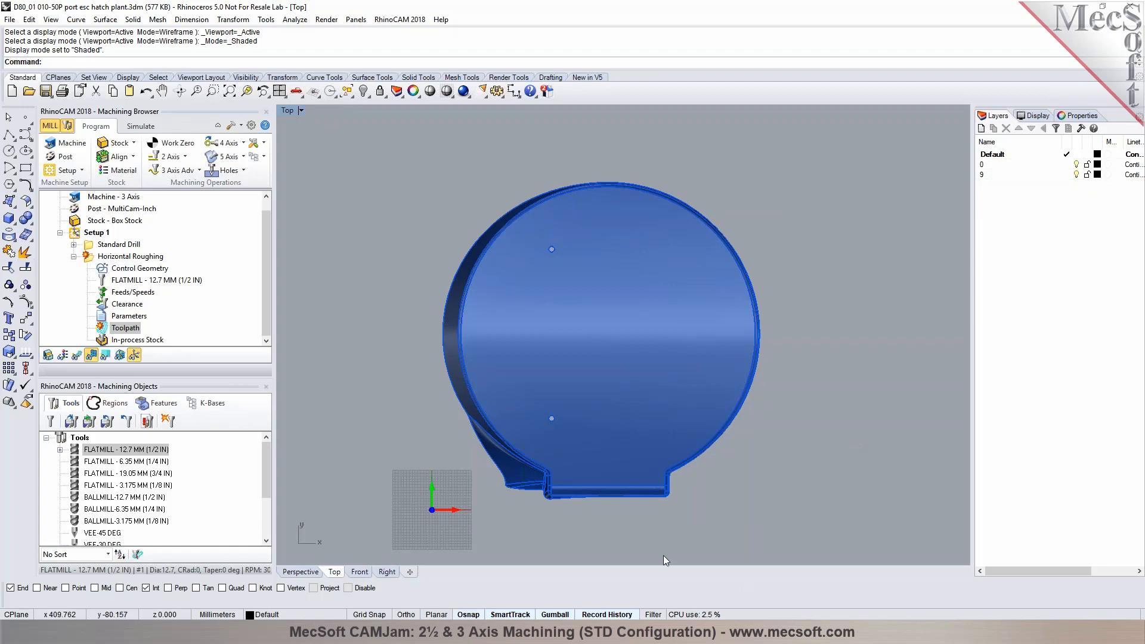
pyautogui.click(80, 224)
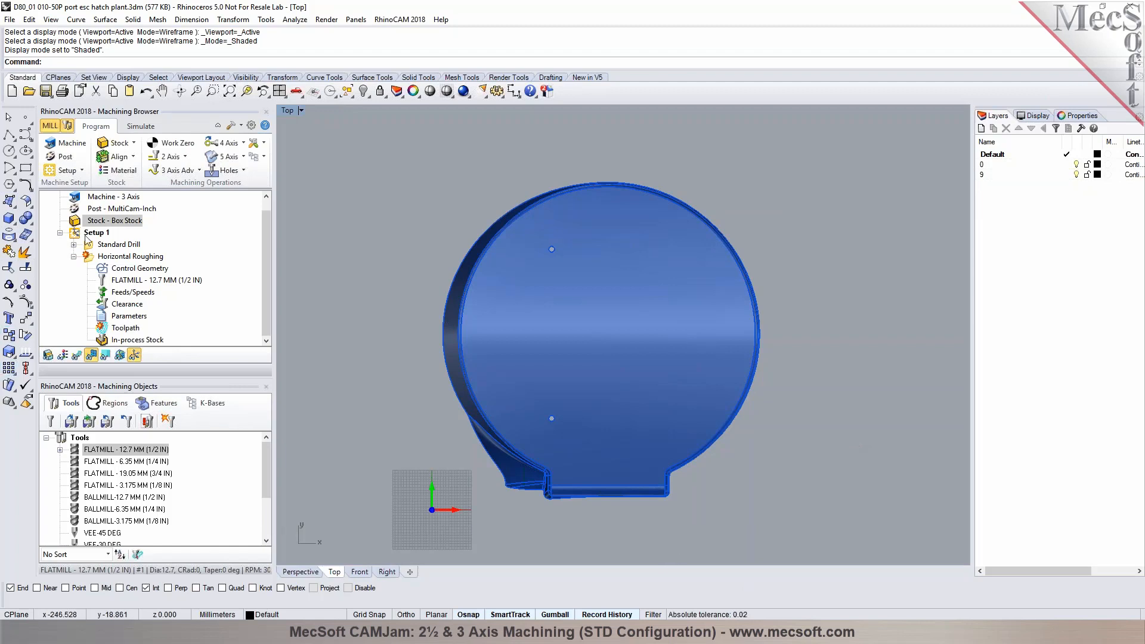
pyautogui.click(49, 354)
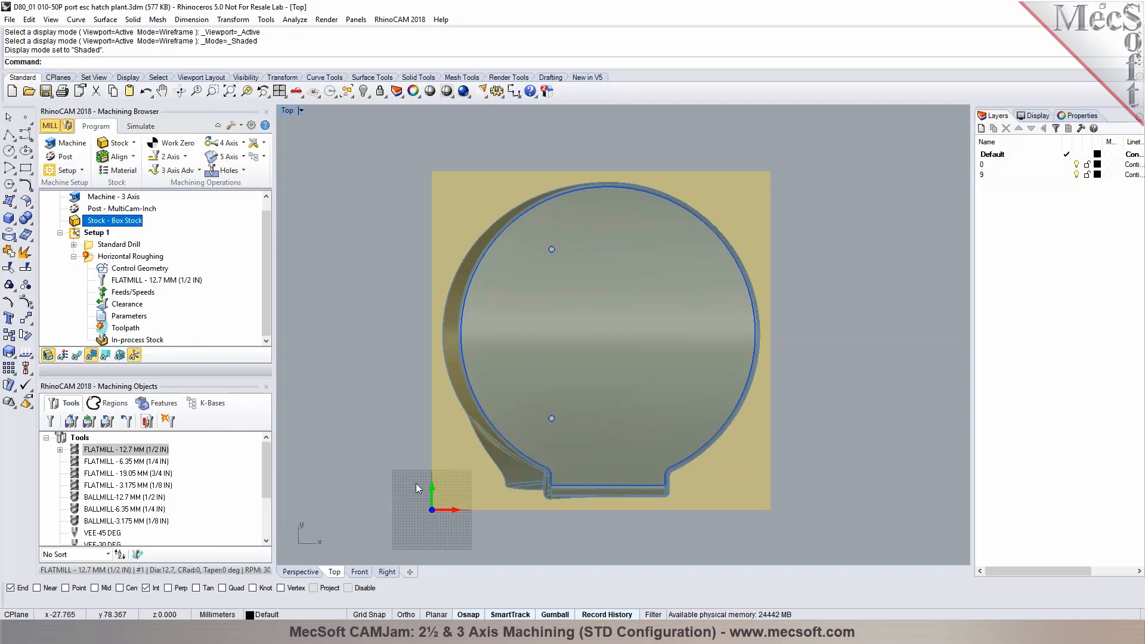
pyautogui.click(23, 170)
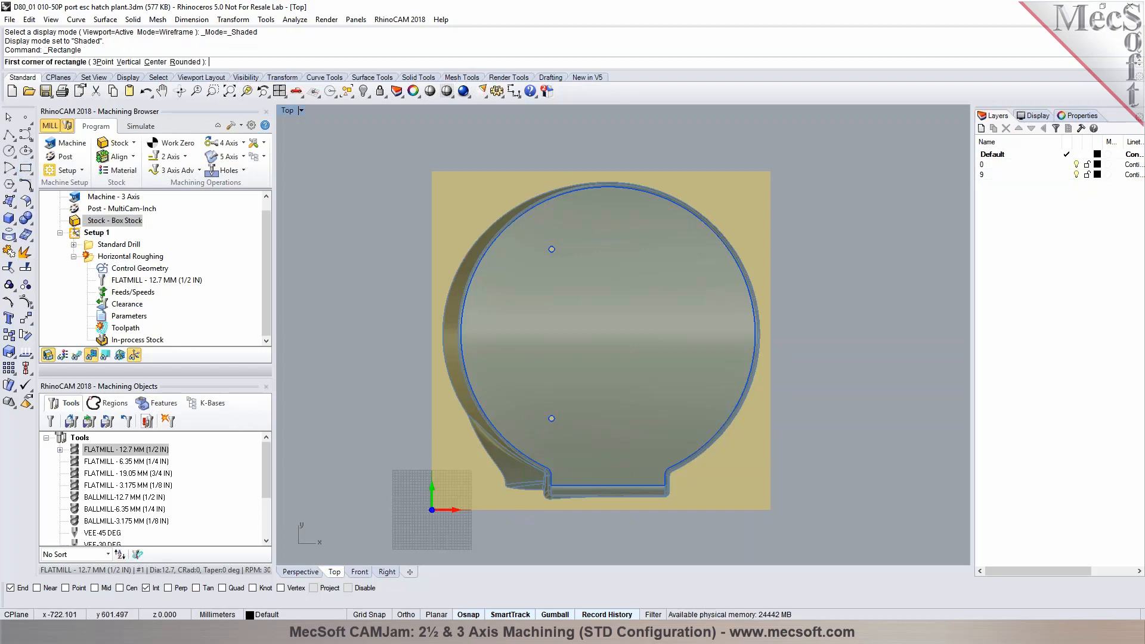
pyautogui.click(401, 159)
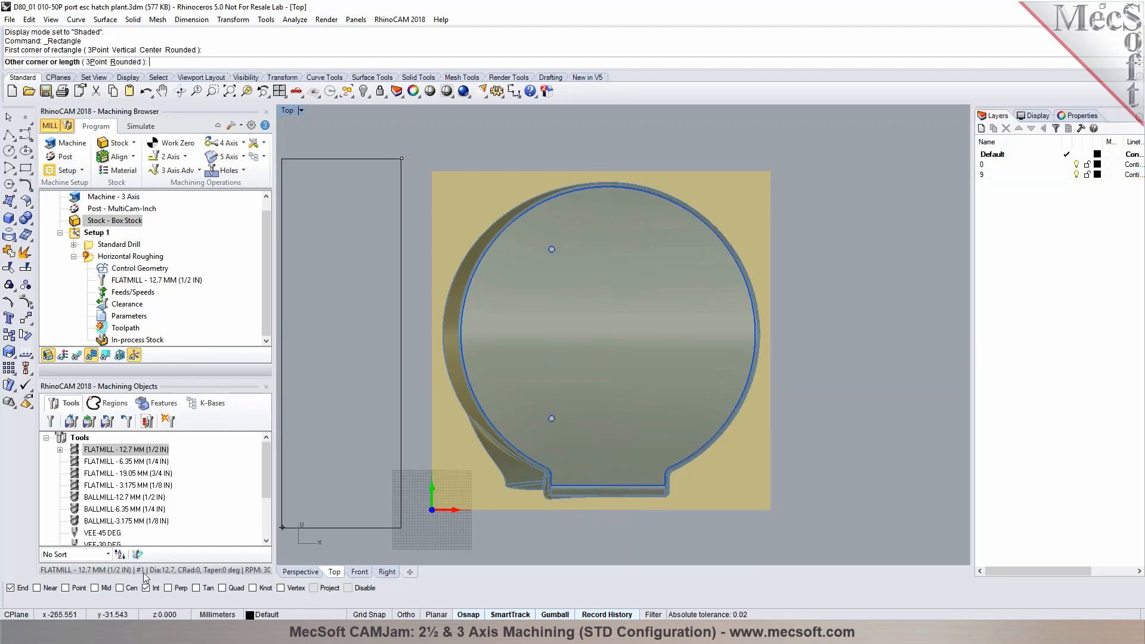
pyautogui.press('Escape')
pyautogui.rightClick(611, 496)
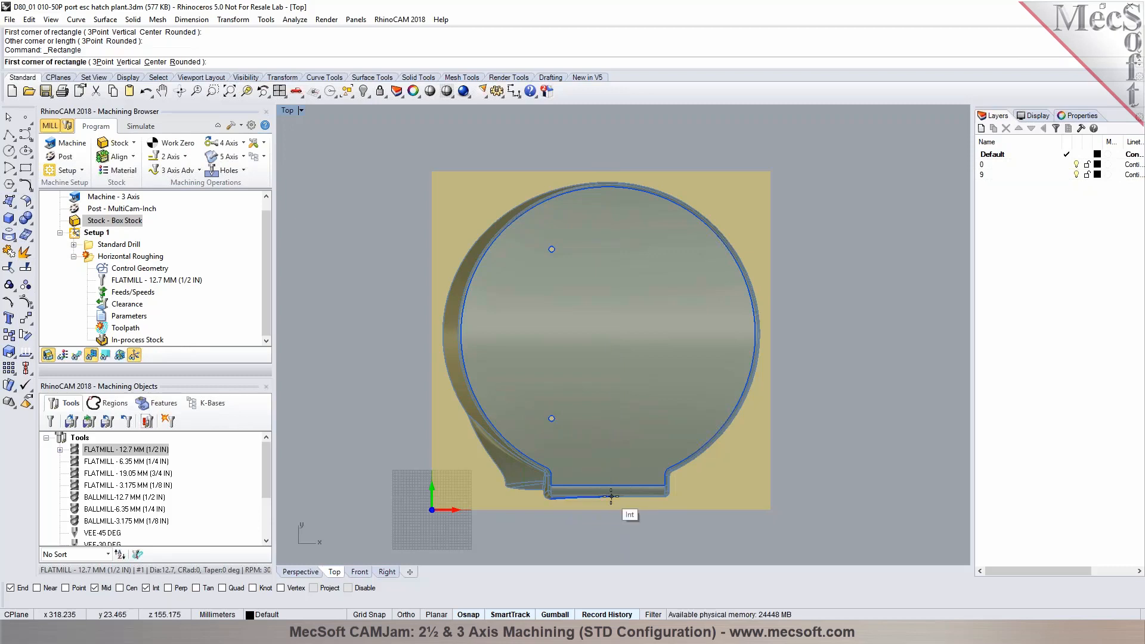
pyautogui.click(611, 496)
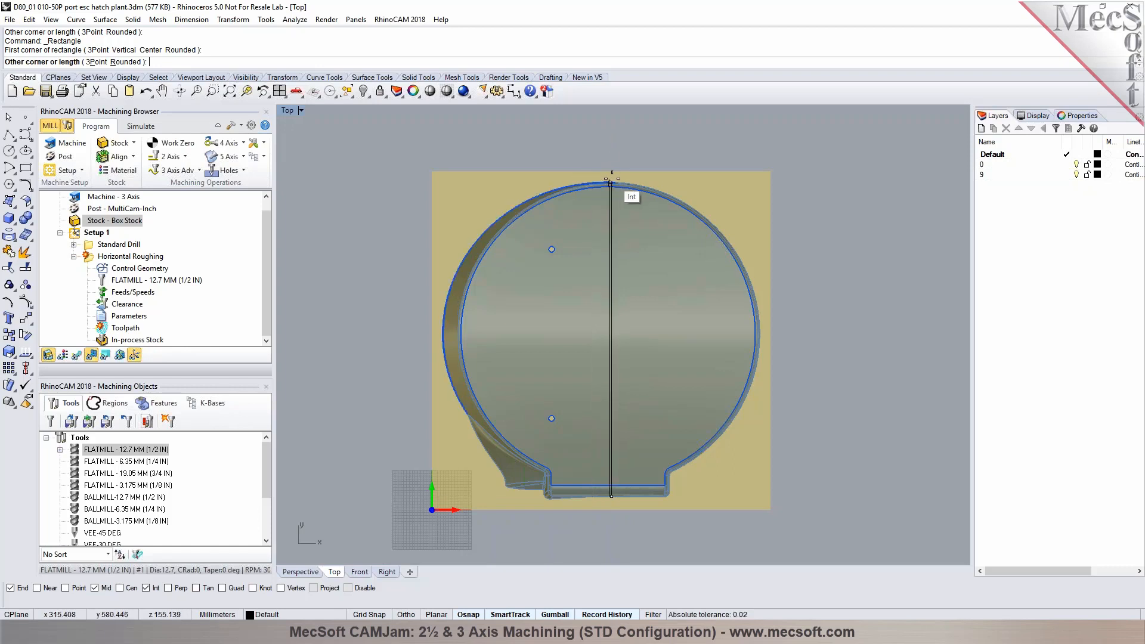
pyautogui.scroll(5, 607, 182)
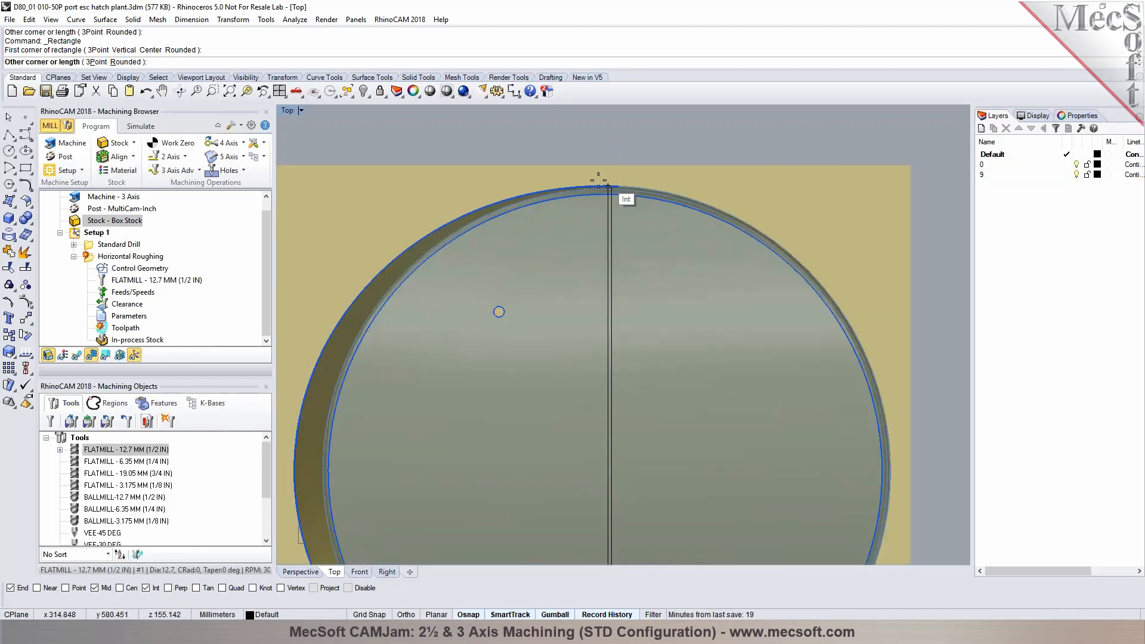
pyautogui.scroll(-5, 477, 158)
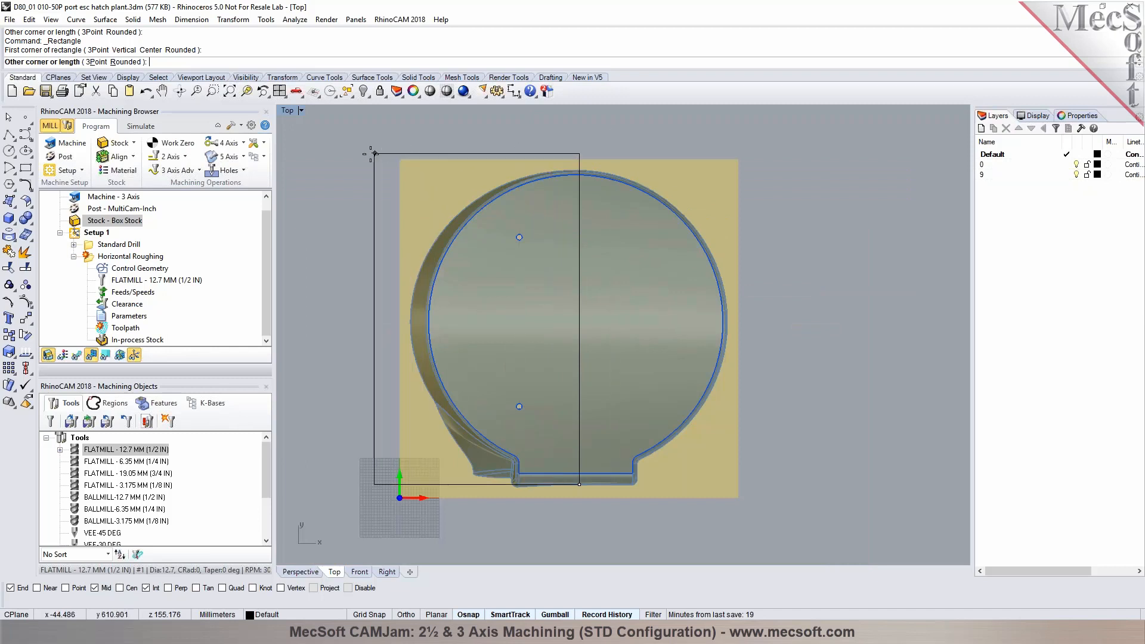
pyautogui.press('Escape')
pyautogui.rightClick(367, 155)
pyautogui.click(367, 155)
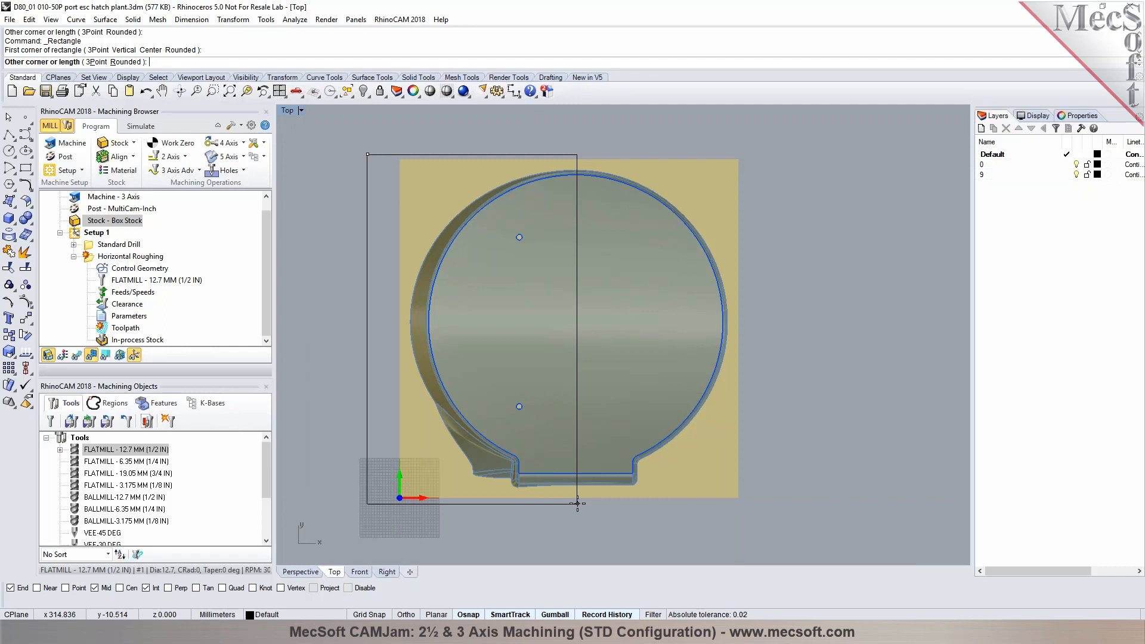
pyautogui.press('Escape')
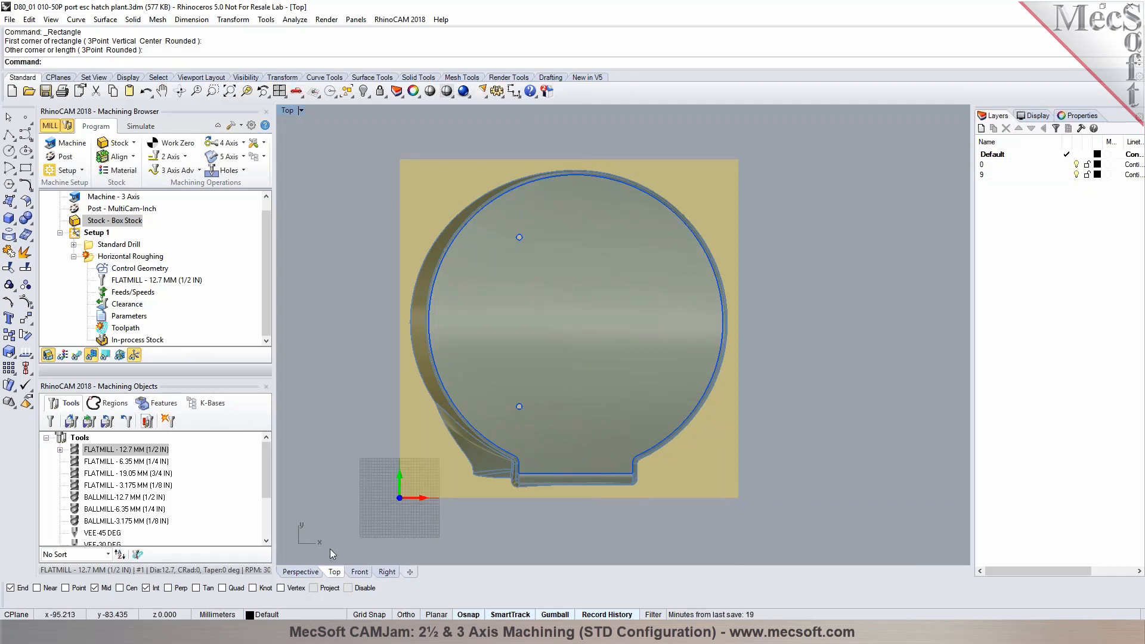
# Step: Examine the part's top face, underside and edges within the box stock in the Perspective view
pyautogui.click(300, 572)
pyautogui.moveTo(512, 490); pyautogui.dragTo(721, 382, button='right')
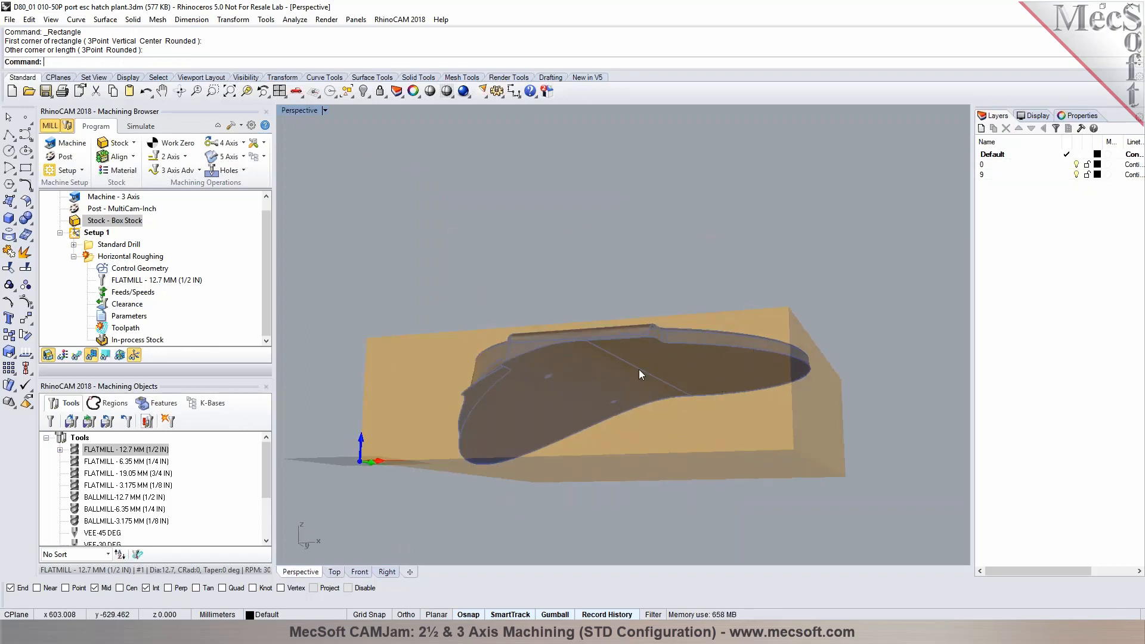
pyautogui.moveTo(709, 371)
pyautogui.mouseDown(button='right')
pyautogui.moveTo(718, 388)
pyautogui.moveTo(721, 355)
pyautogui.mouseUp(button='right')
pyautogui.click(721, 357)
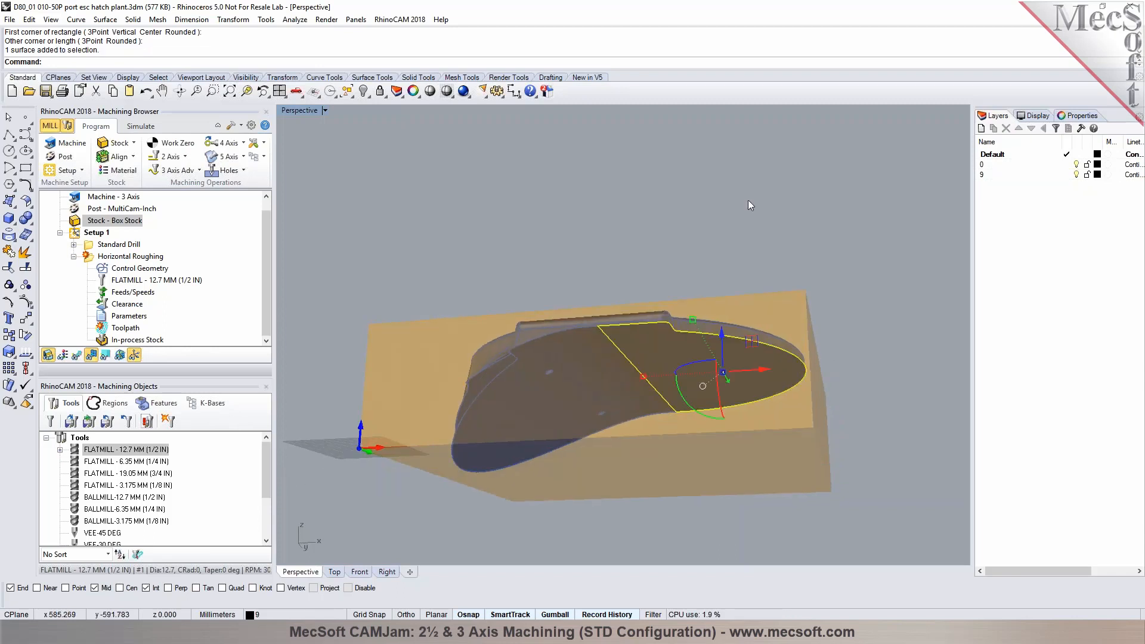
pyautogui.moveTo(743, 213); pyautogui.dragTo(768, 314, button='right')
pyautogui.press('Escape')
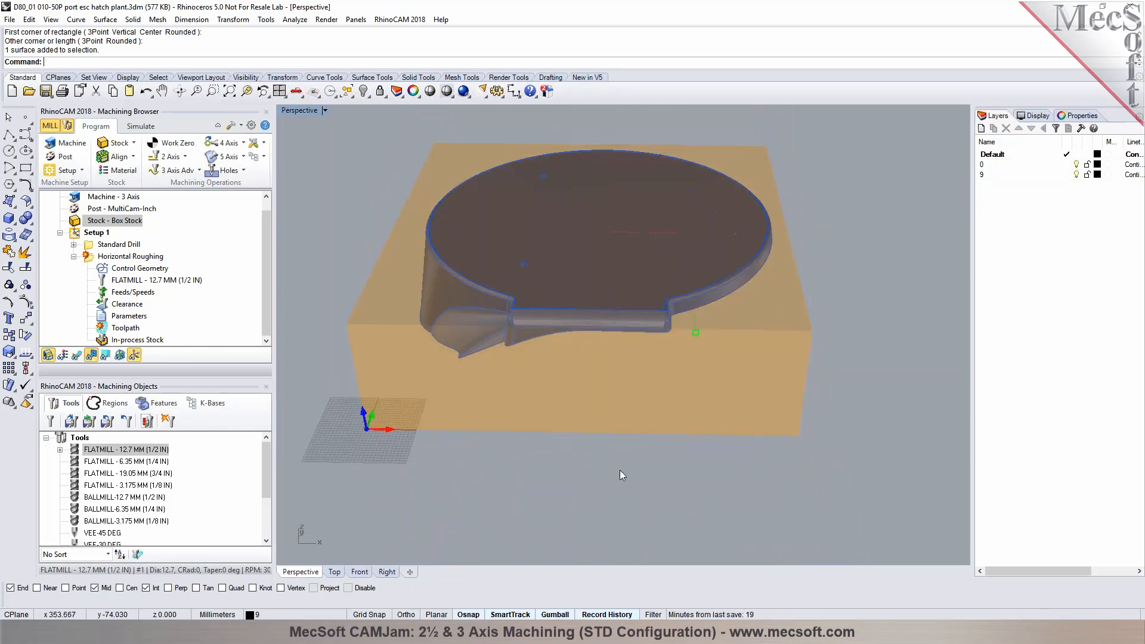
pyautogui.click(335, 572)
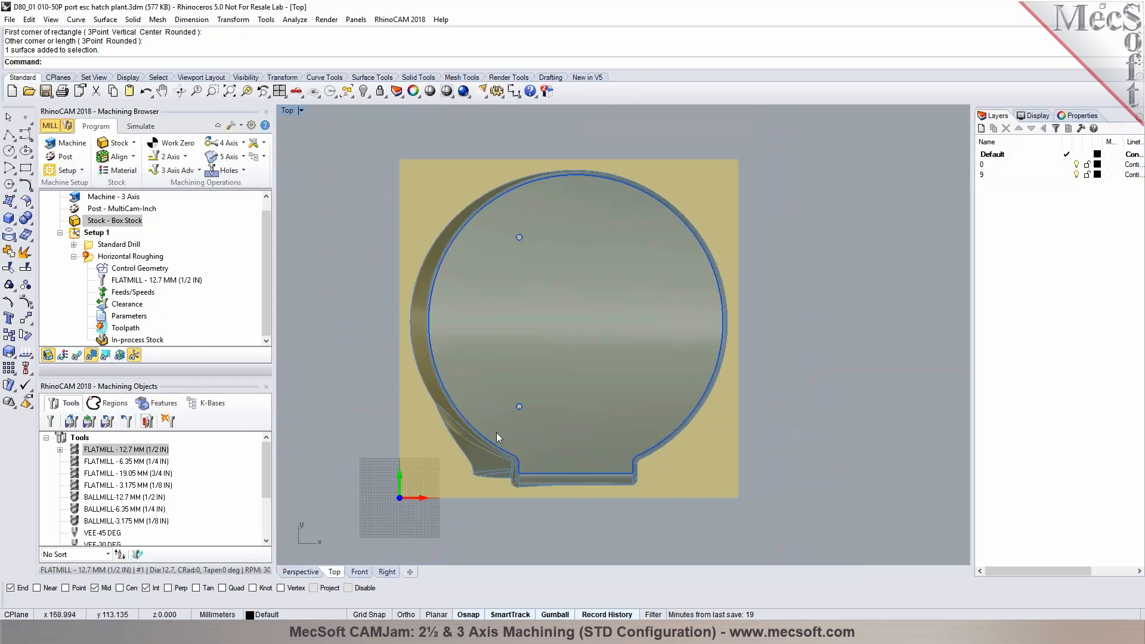
pyautogui.click(310, 572)
pyautogui.moveTo(702, 416); pyautogui.dragTo(745, 417, button='right')
pyautogui.scroll(6, 822, 352)
pyautogui.scroll(-5, 785, 290)
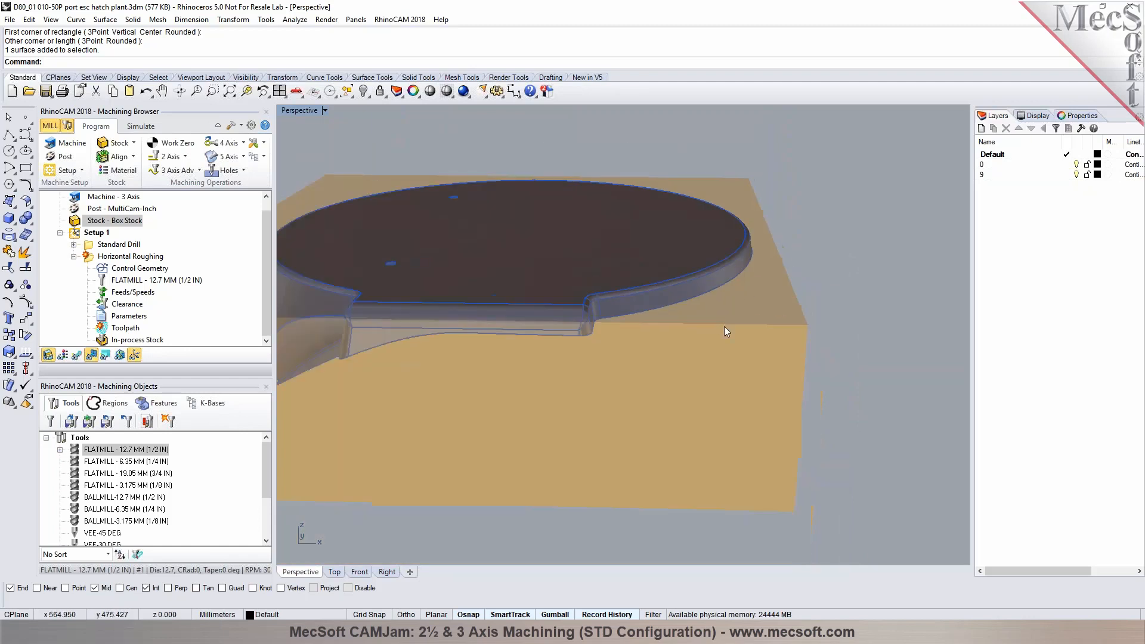
pyautogui.moveTo(724, 327); pyautogui.dragTo(720, 364, button='right')
pyautogui.scroll(-5, 596, 391)
pyautogui.moveTo(595, 391); pyautogui.dragTo(570, 297, button='right')
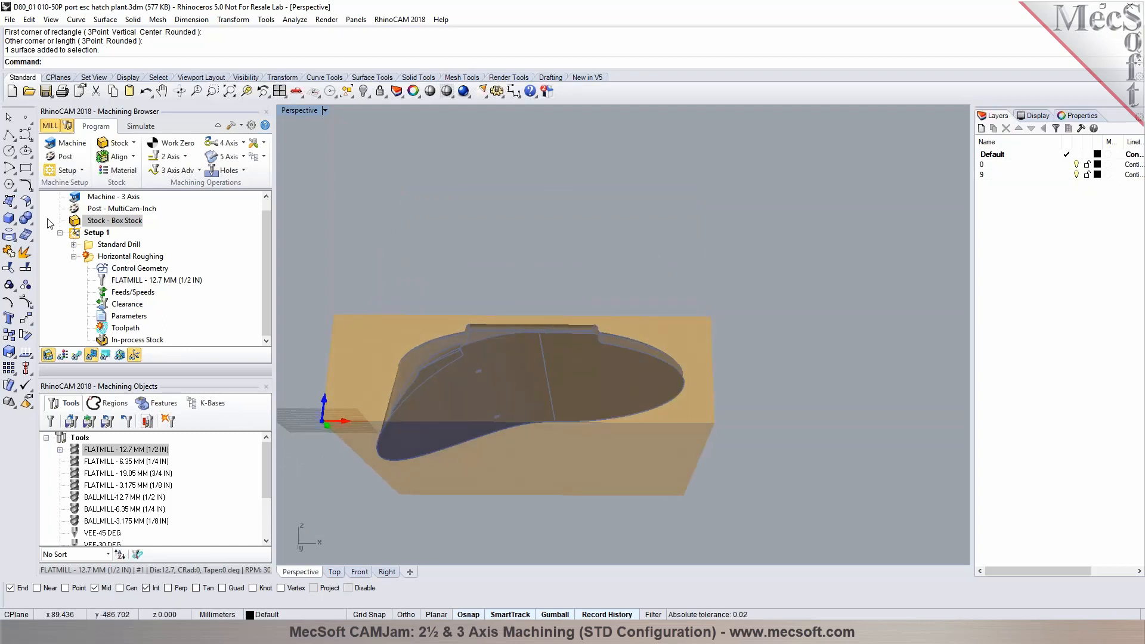
# Step: Draw a rectangle about 290 by 619 mm in the Top view, from the part's center line past the stock's right edge
pyautogui.click(25, 170)
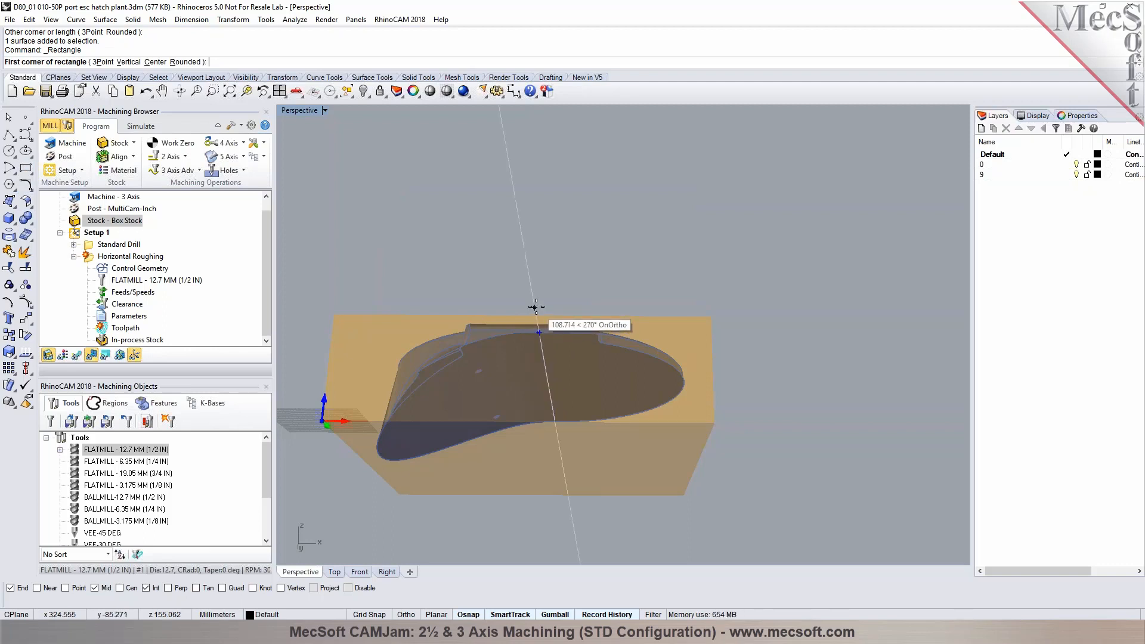
pyautogui.click(335, 572)
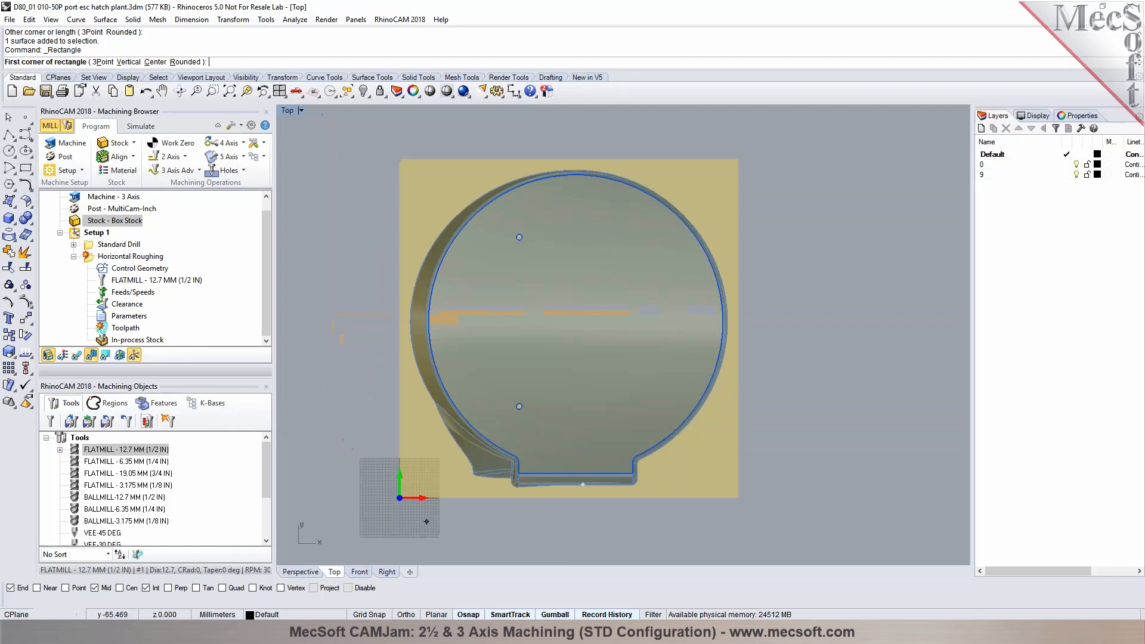
pyautogui.click(582, 504)
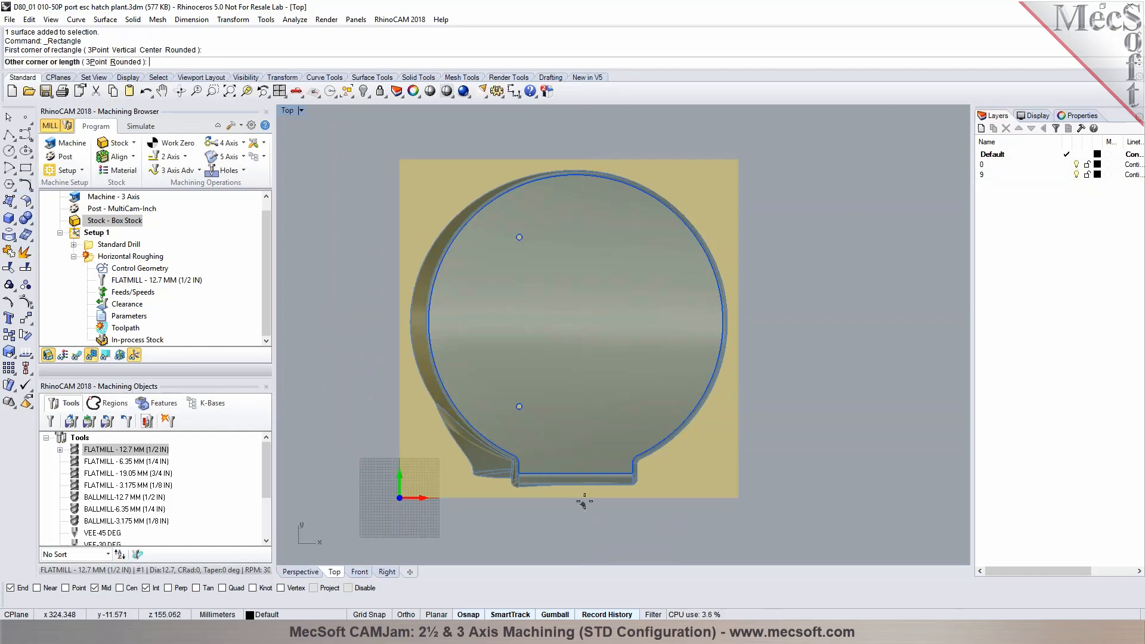
pyautogui.click(746, 154)
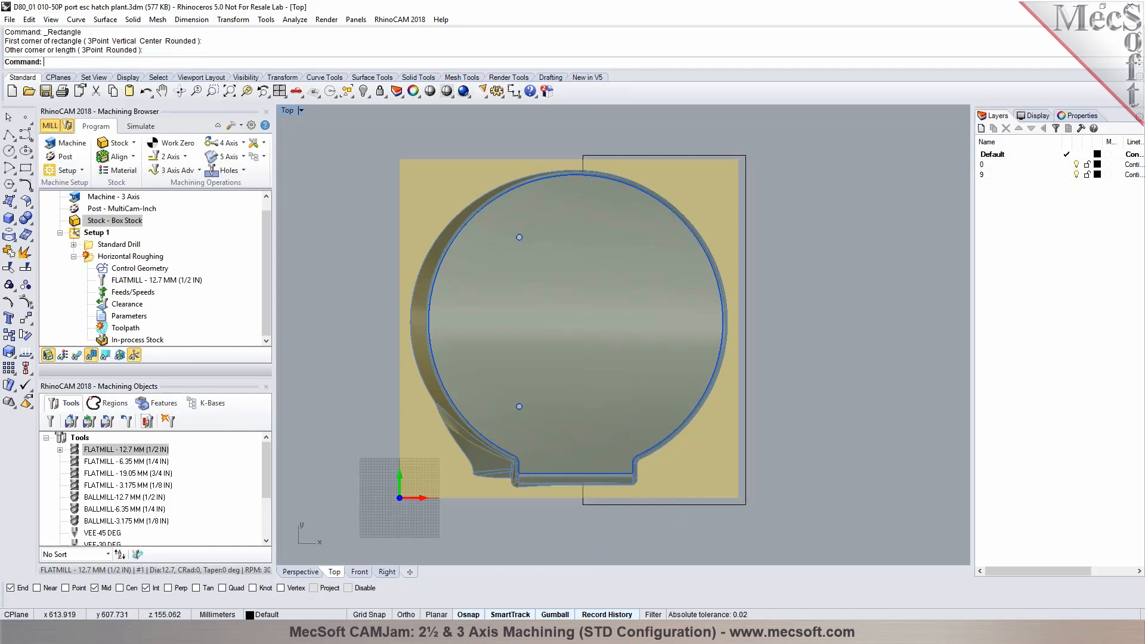
# Step: Create a planar surface from the new rectangle in the Perspective view
pyautogui.click(300, 571)
pyautogui.moveTo(362, 546); pyautogui.dragTo(668, 377, button='right')
pyautogui.click(668, 376)
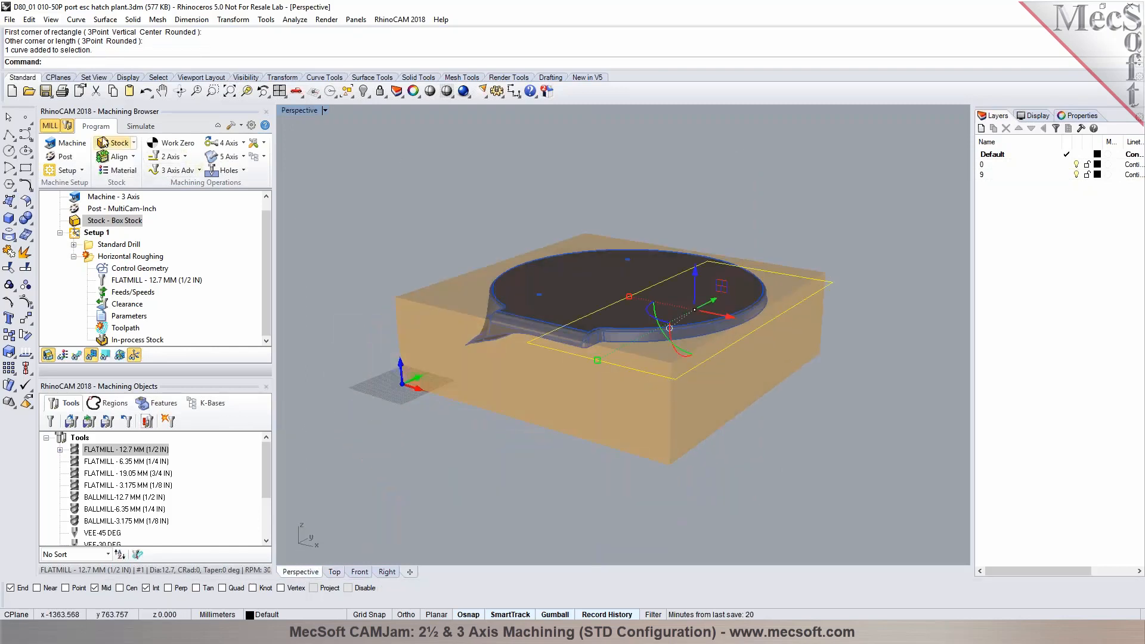
pyautogui.click(106, 19)
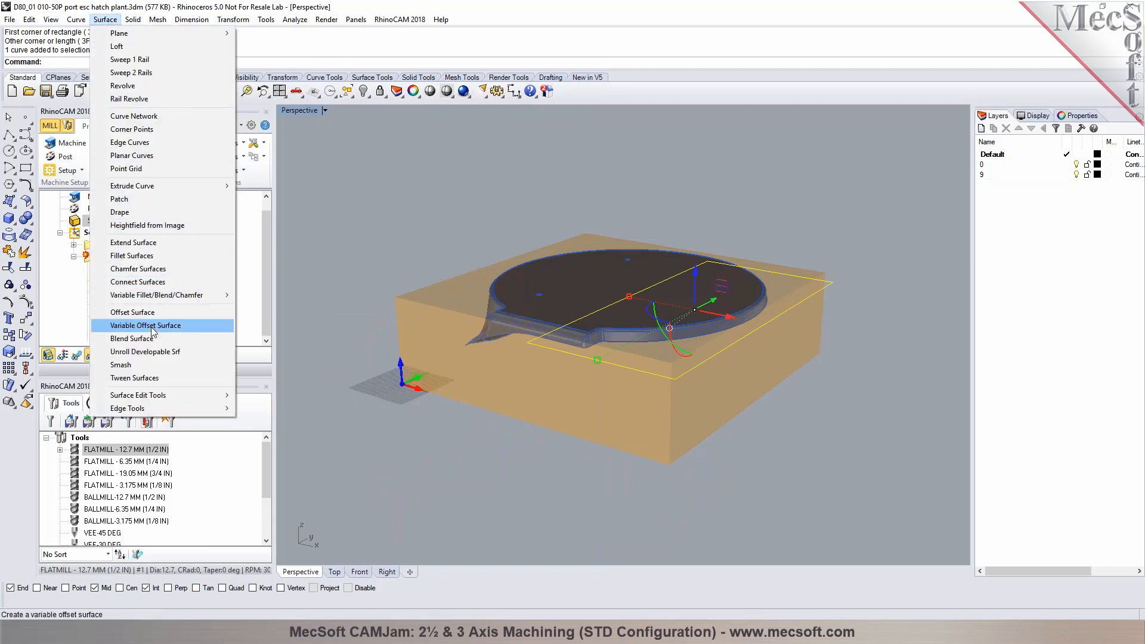
pyautogui.click(142, 159)
pyautogui.click(435, 230)
pyautogui.moveTo(436, 231); pyautogui.dragTo(474, 373, button='right')
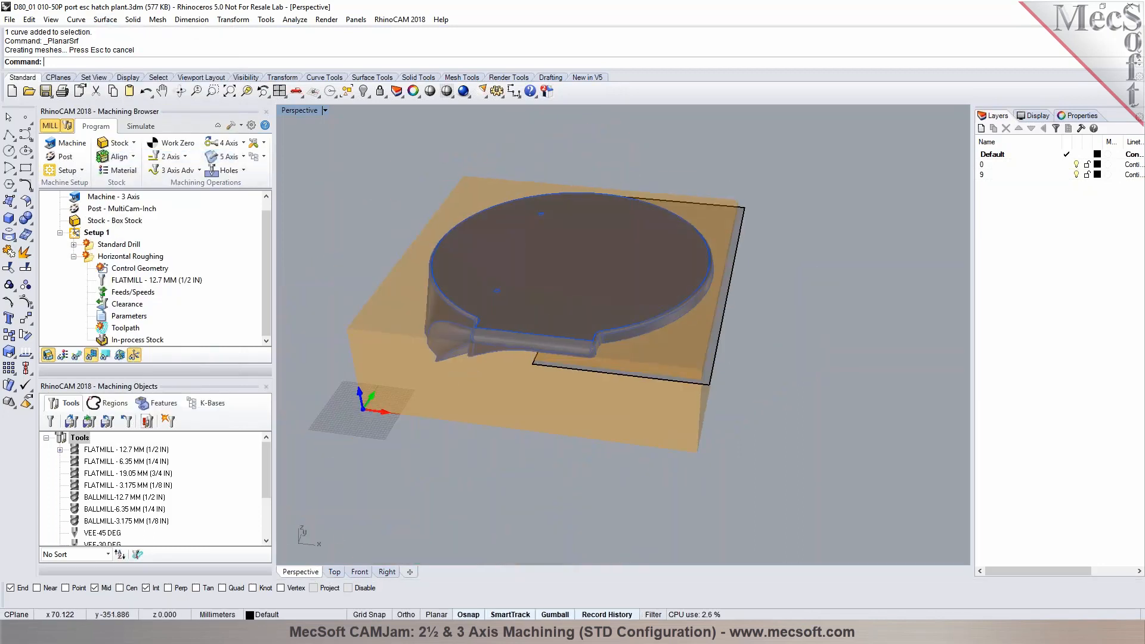
# Step: Hide the stock and examine the new planar surface against the part in the Perspective and Top views
pyautogui.click(335, 571)
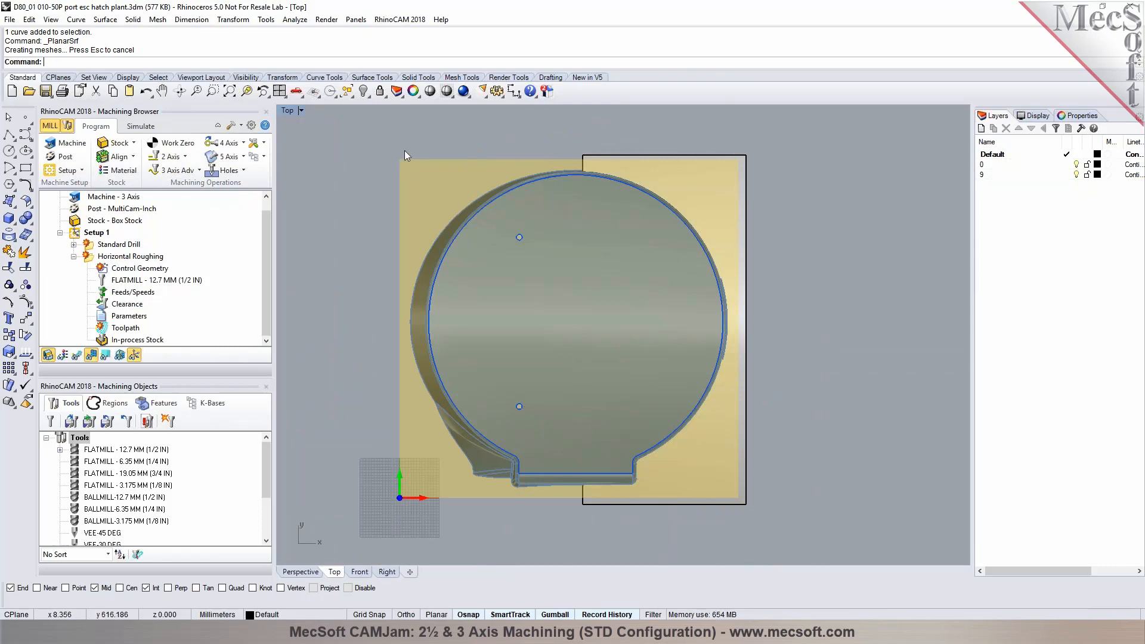
pyautogui.click(304, 572)
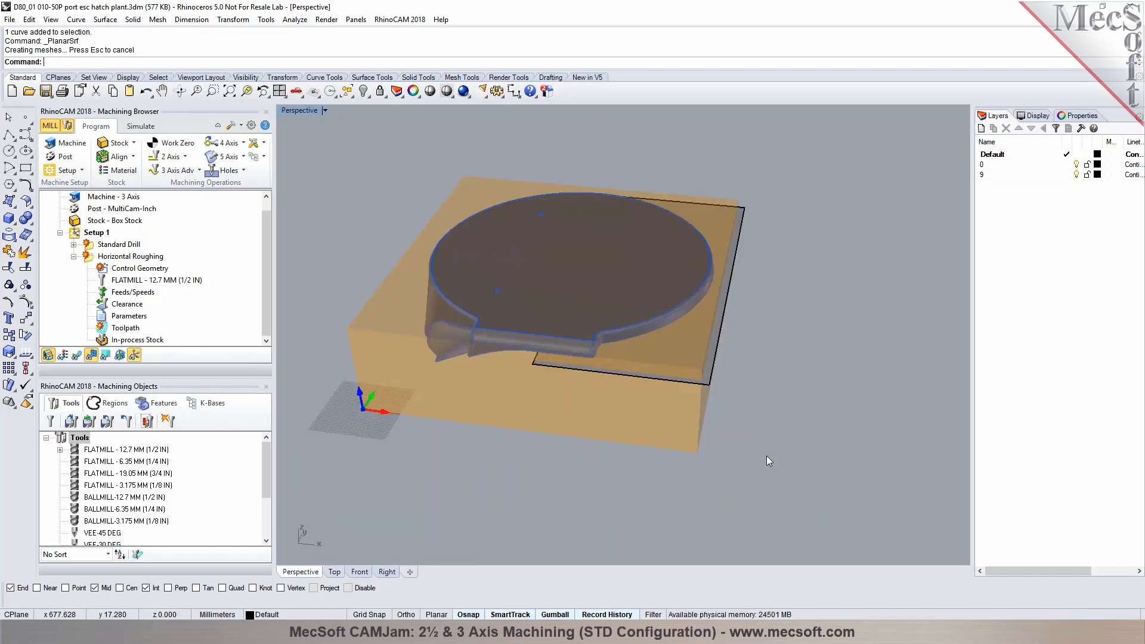
pyautogui.moveTo(795, 456); pyautogui.dragTo(786, 428, button='right')
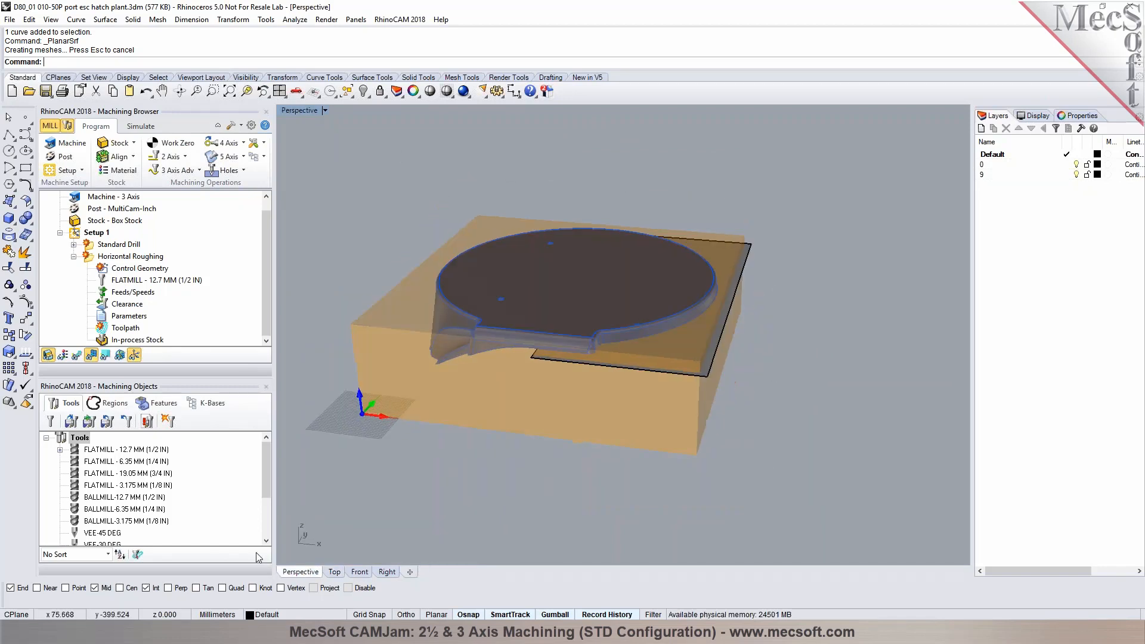
pyautogui.click(48, 355)
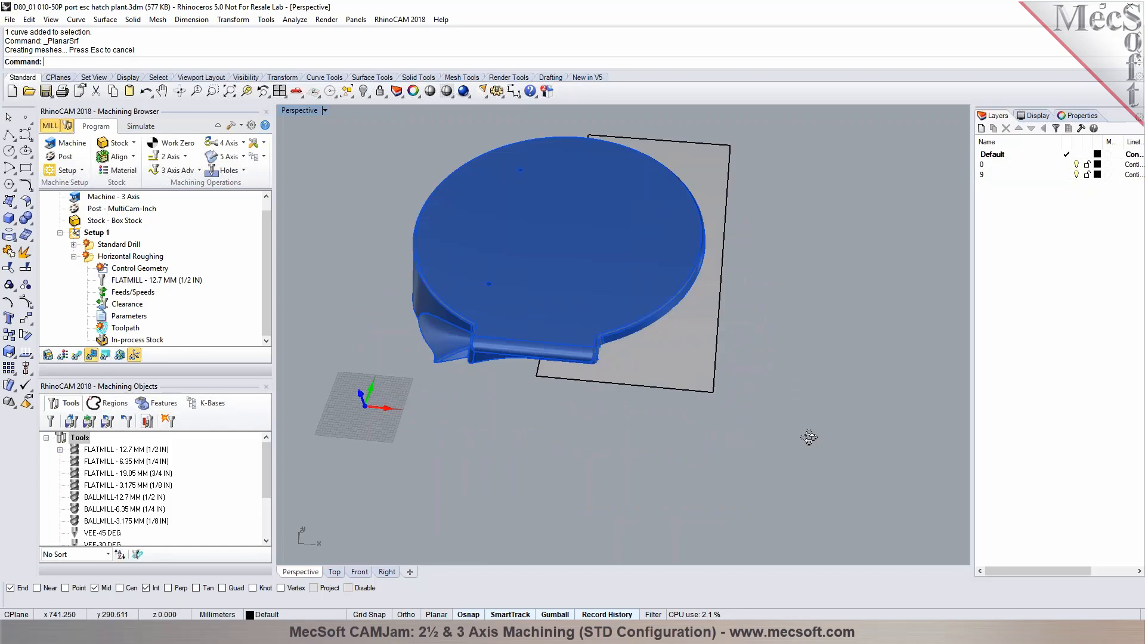
pyautogui.click(334, 572)
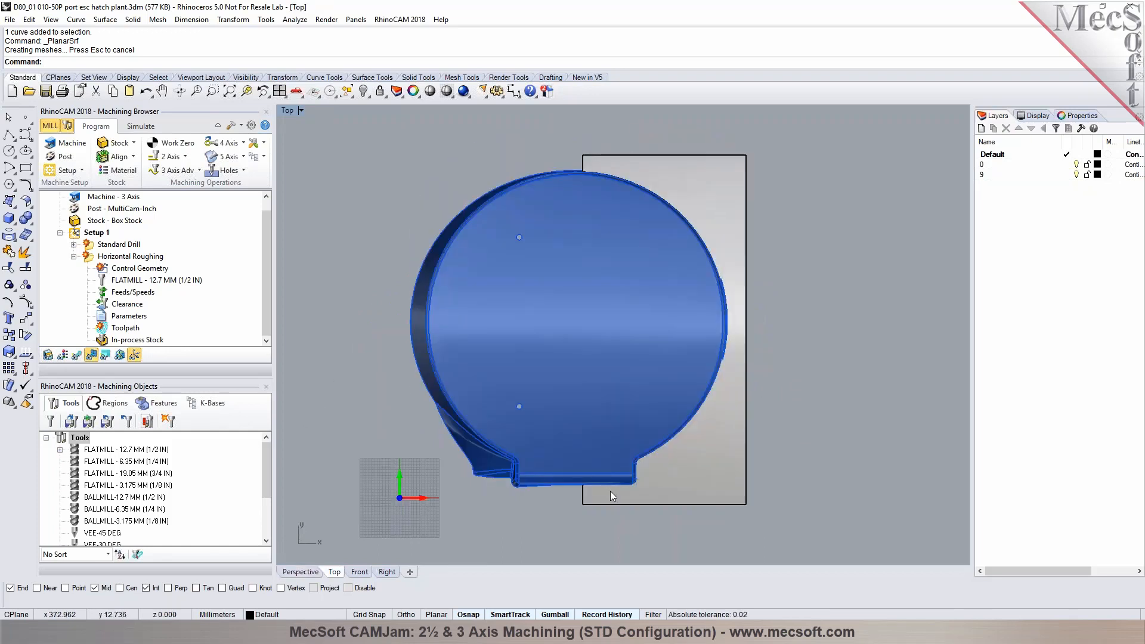
pyautogui.scroll(-2, 561, 493)
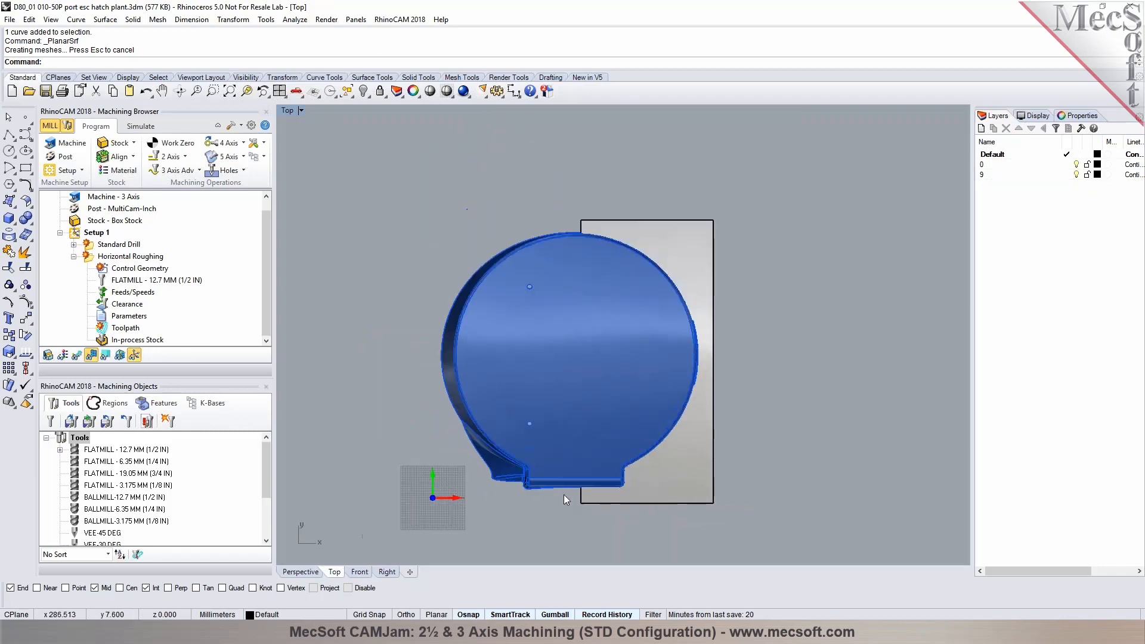
pyautogui.scroll(1, 563, 492)
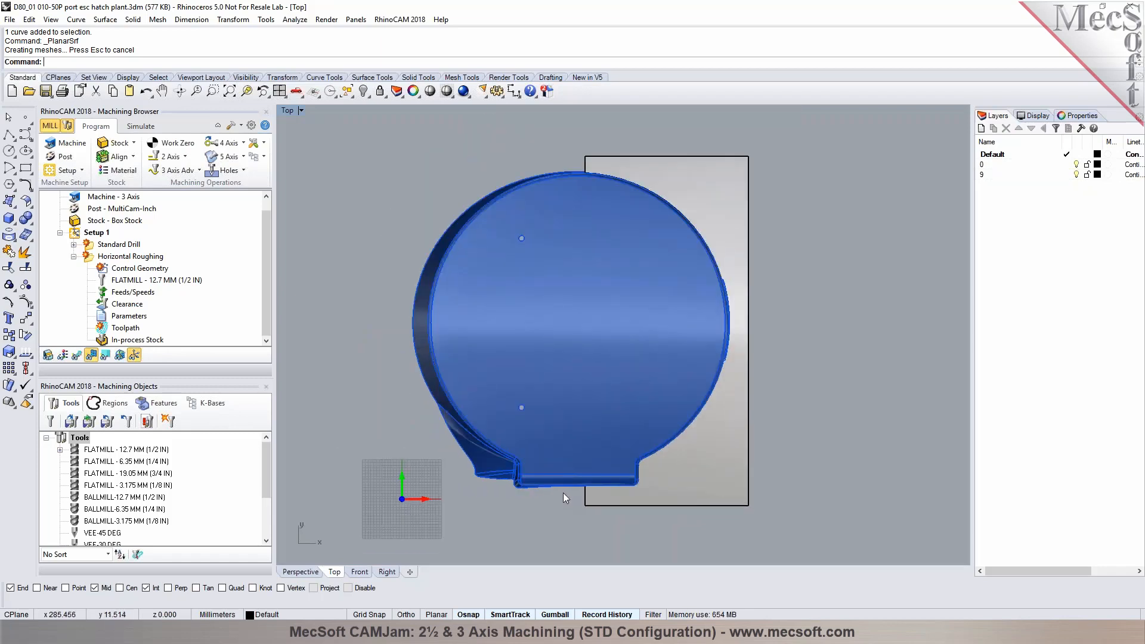
# Step: Show the stock and draw a rectangle below the part in the Top view, from the existing rectangle's lower-left corner to the hook's underside
pyautogui.click(47, 355)
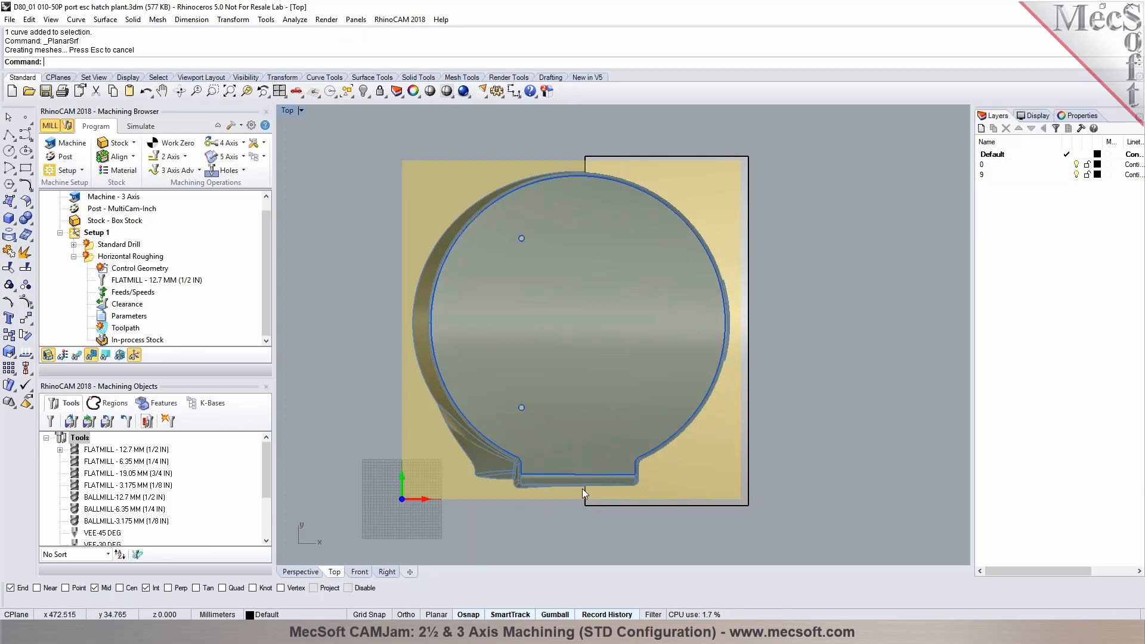
pyautogui.click(26, 168)
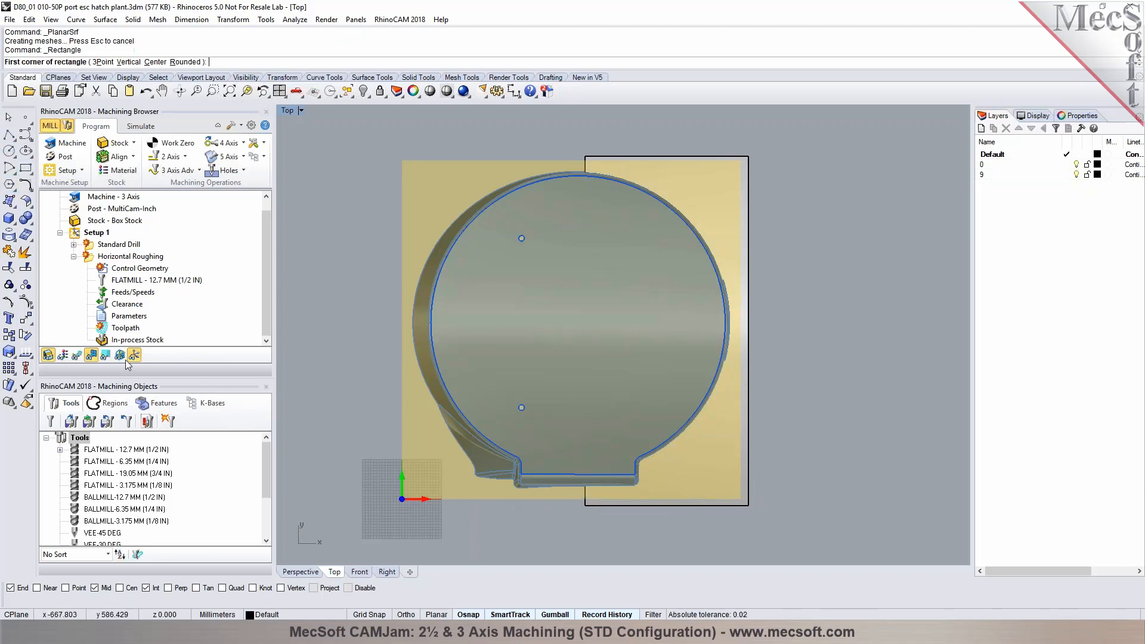
pyautogui.click(584, 506)
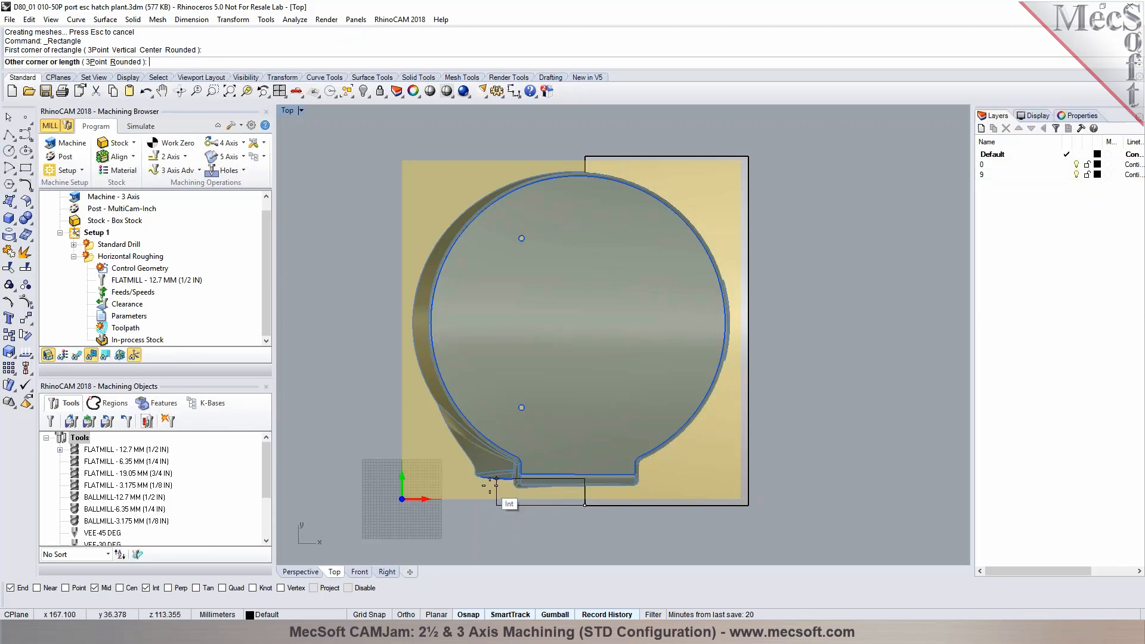
pyautogui.scroll(4, 493, 484)
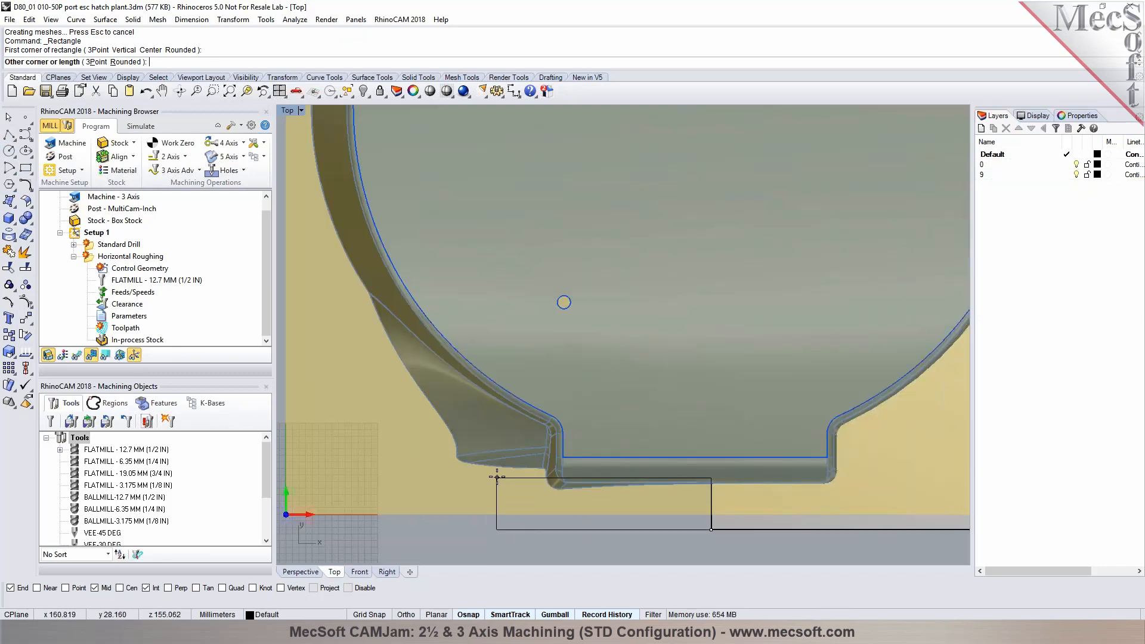
pyautogui.click(531, 469)
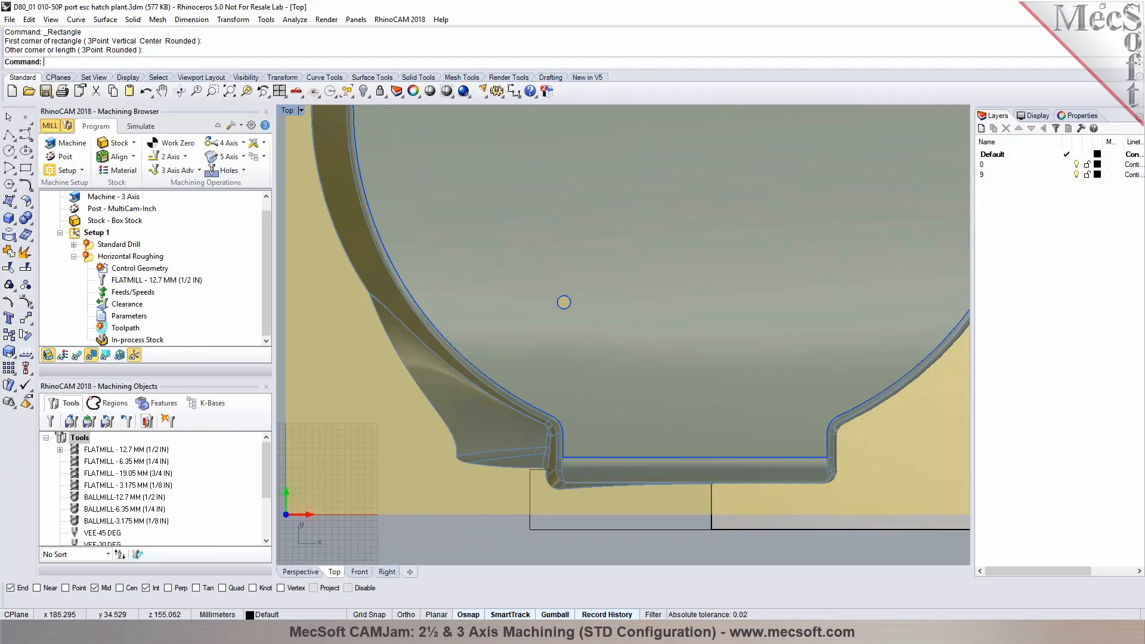
# Step: Create a planar surface from the small rectangle below the part
pyautogui.click(531, 475)
pyautogui.rightClick(175, 59)
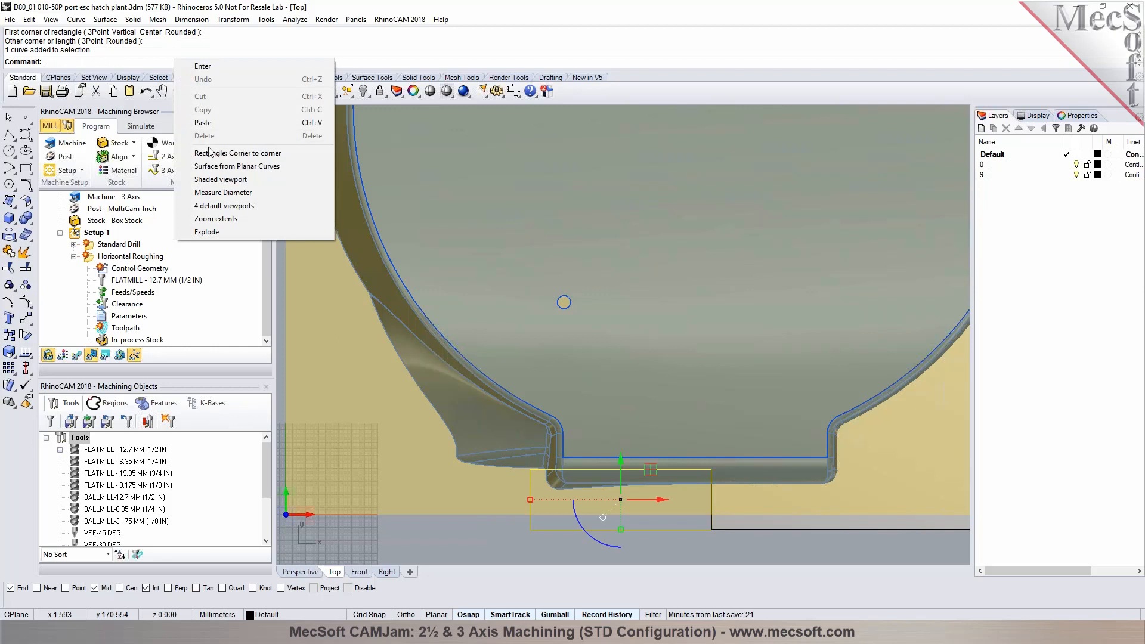
pyautogui.click(233, 166)
pyautogui.scroll(-2, 431, 477)
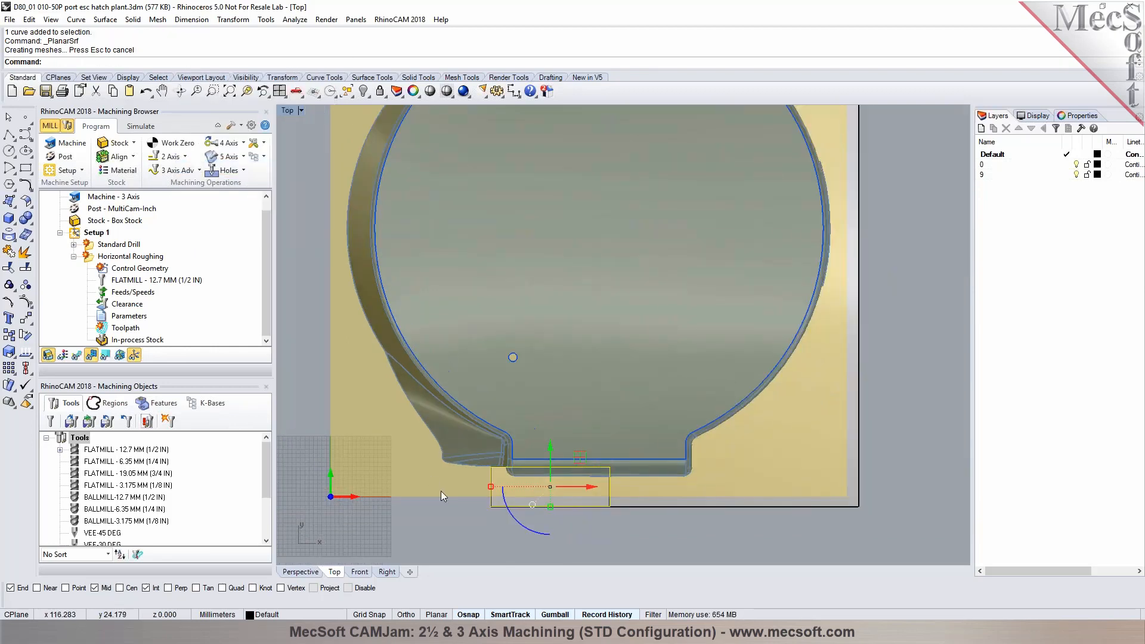
# Step: Move both planar surfaces and their rectangles to a new Layer 01, checking it by toggling its visibility with Default as the current layer
pyautogui.moveTo(657, 538); pyautogui.dragTo(595, 502)
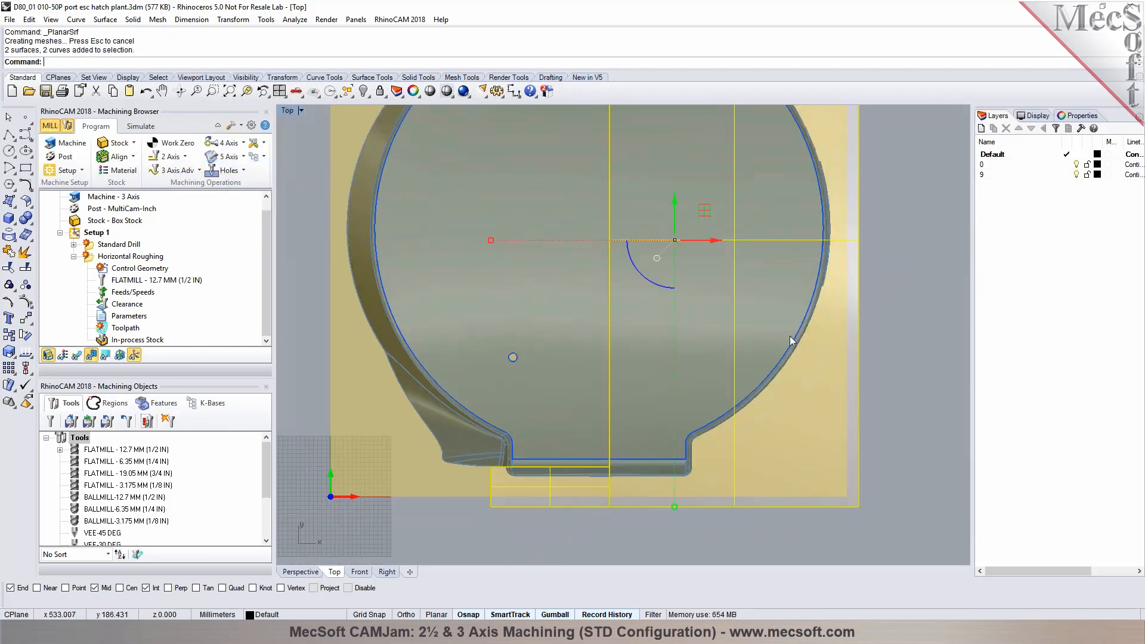
pyautogui.click(981, 129)
pyautogui.click(1067, 184)
pyautogui.rightClick(1020, 188)
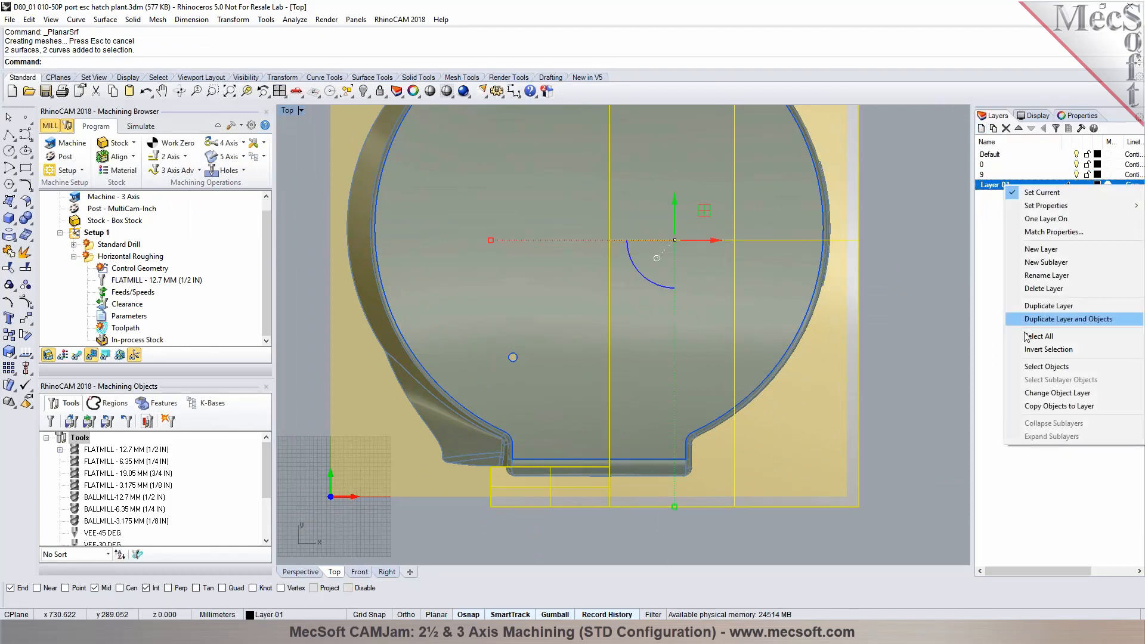
pyautogui.click(1043, 394)
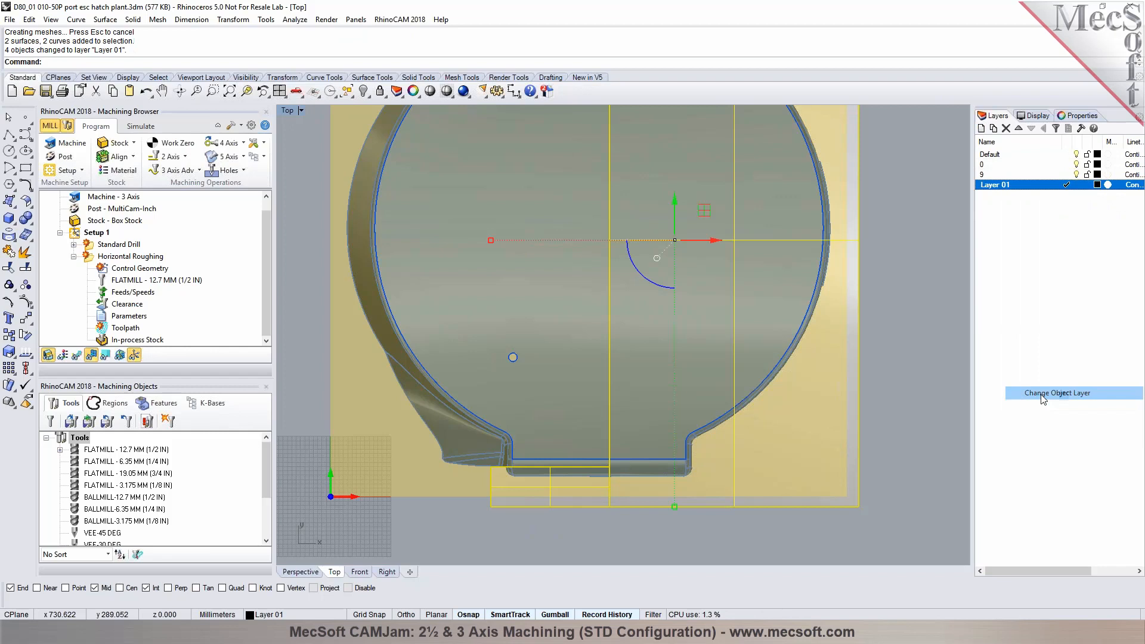
pyautogui.click(1067, 155)
pyautogui.click(1076, 185)
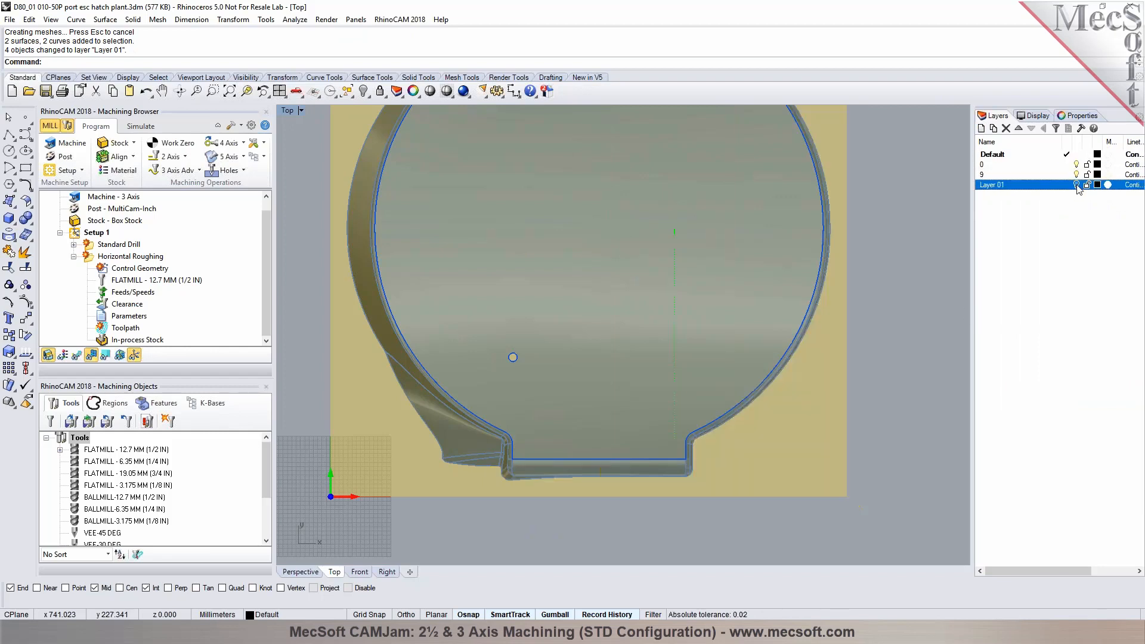
pyautogui.click(1077, 185)
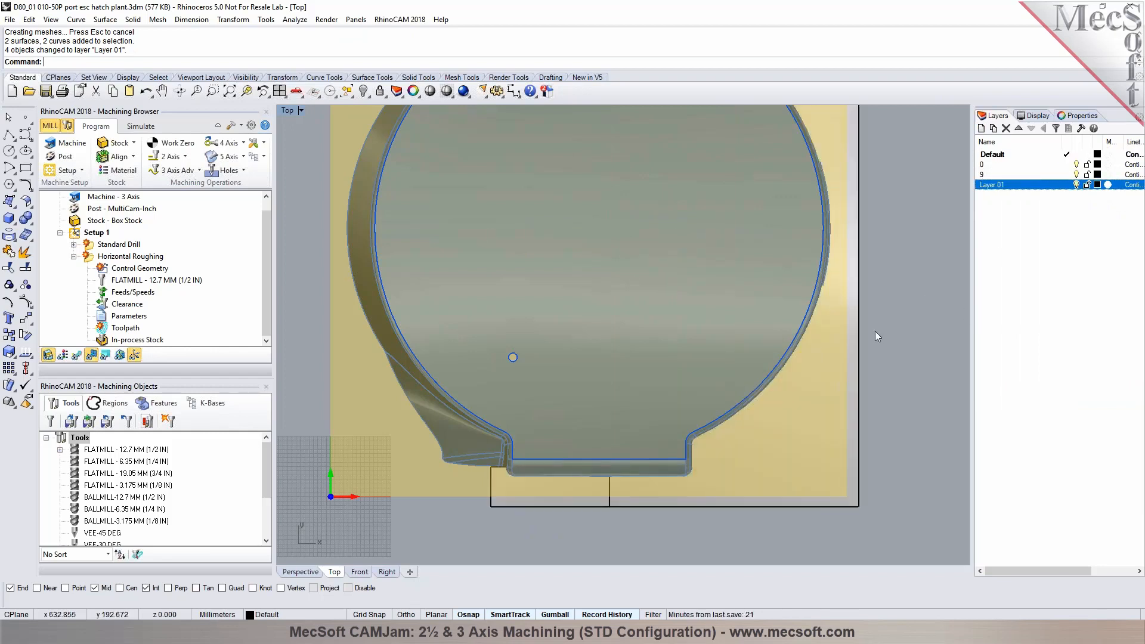
# Step: Review the surfaces in the Perspective view and regenerate the Horizontal Roughing operation
pyautogui.scroll(-3, 686, 418)
pyautogui.click(301, 571)
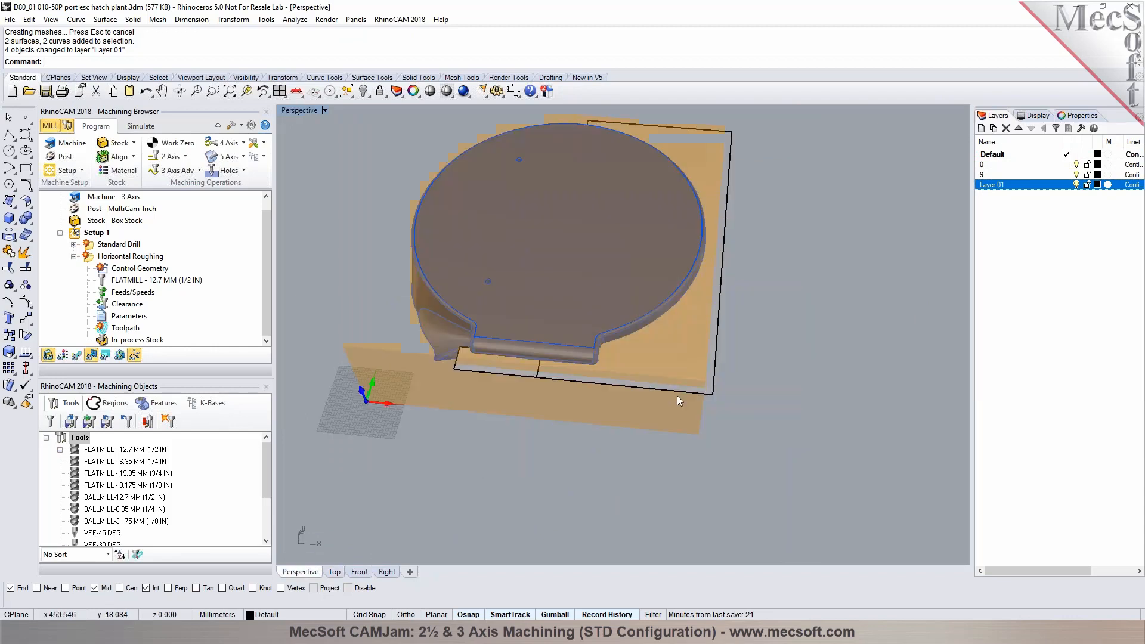
pyautogui.moveTo(643, 362); pyautogui.dragTo(635, 312, button='right')
pyautogui.click(110, 245)
pyautogui.click(73, 245)
pyautogui.click(74, 244)
pyautogui.click(87, 258)
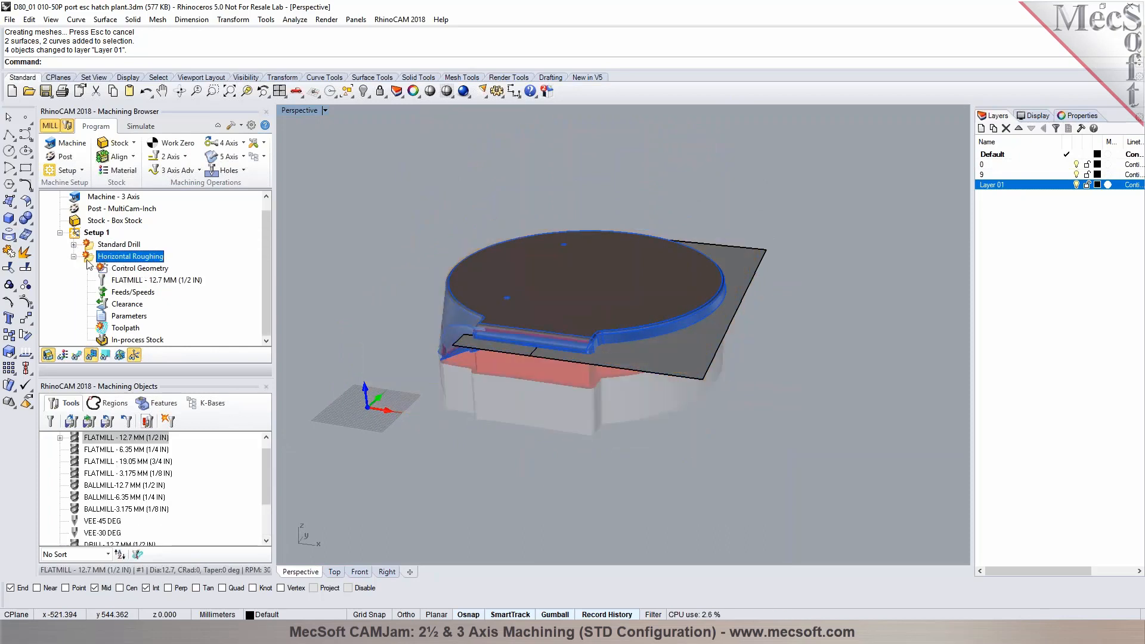
pyautogui.click(74, 256)
pyautogui.rightClick(101, 274)
pyautogui.click(108, 283)
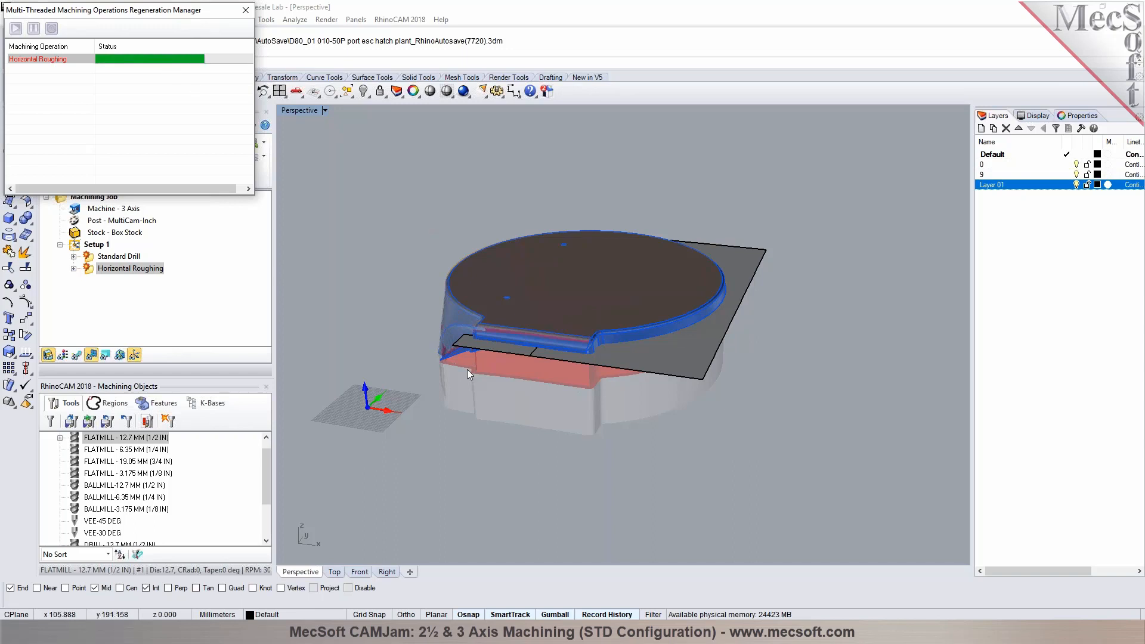
# Step: Regenerate the Standard Drill operation
pyautogui.click(125, 256)
pyautogui.rightClick(130, 255)
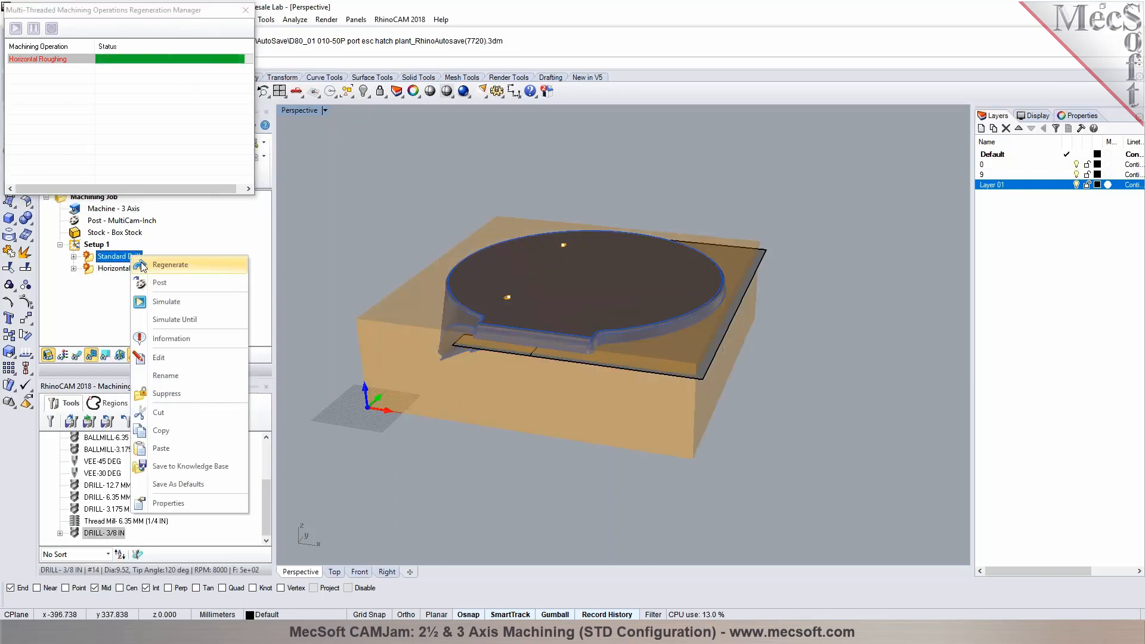
pyautogui.click(146, 265)
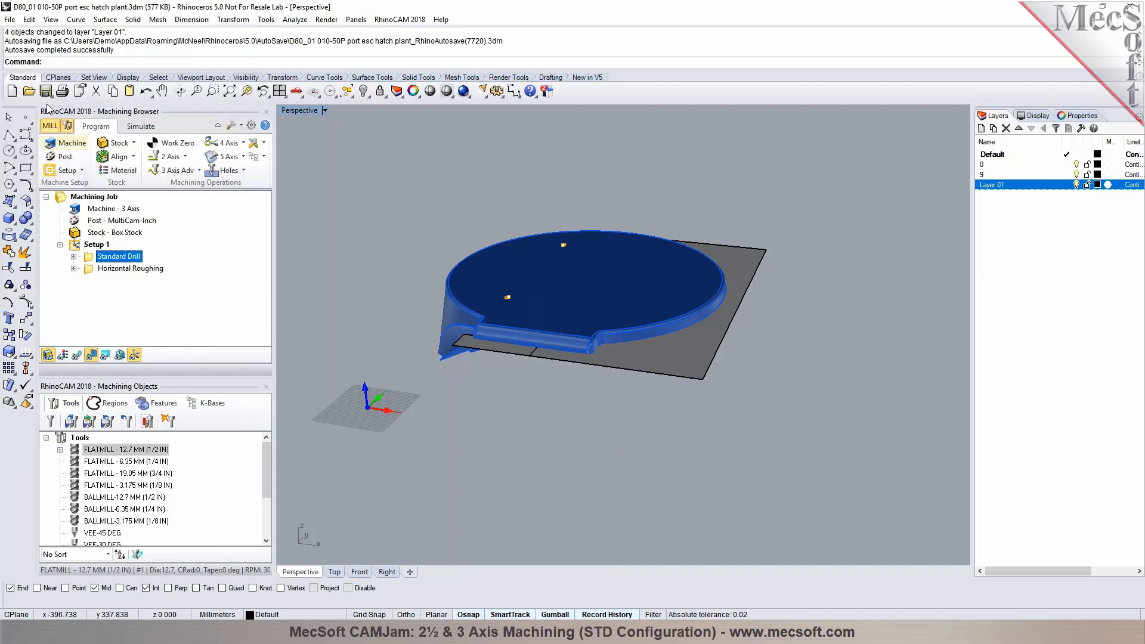
# Step: Simulate the Horizontal Roughing operation to its end and examine the cut stock for holder collisions
pyautogui.click(140, 126)
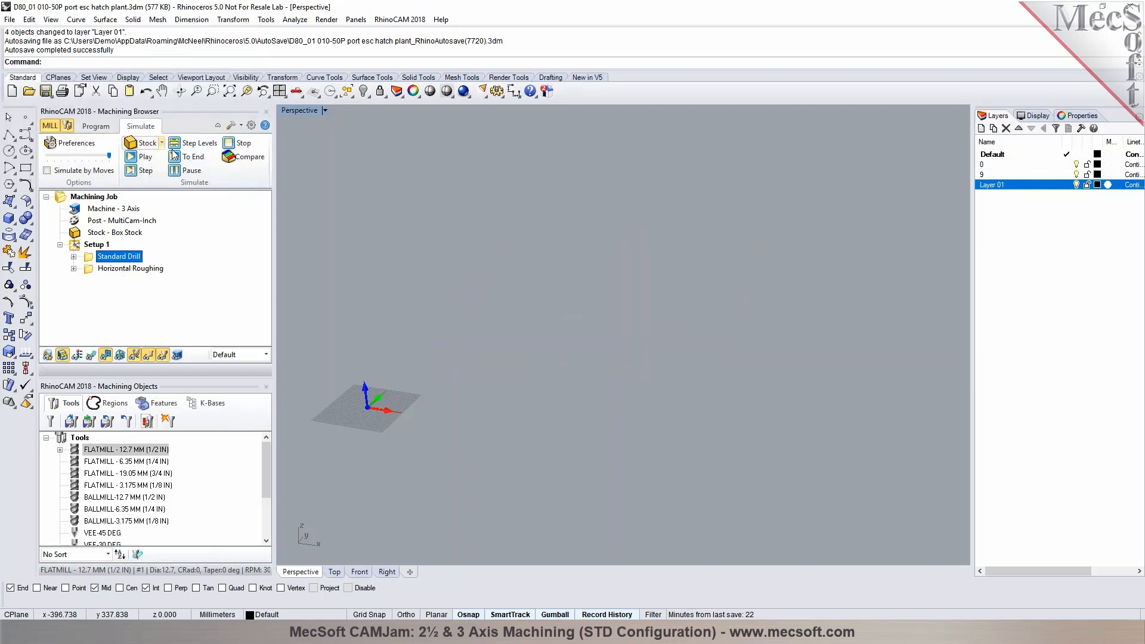
pyautogui.click(130, 269)
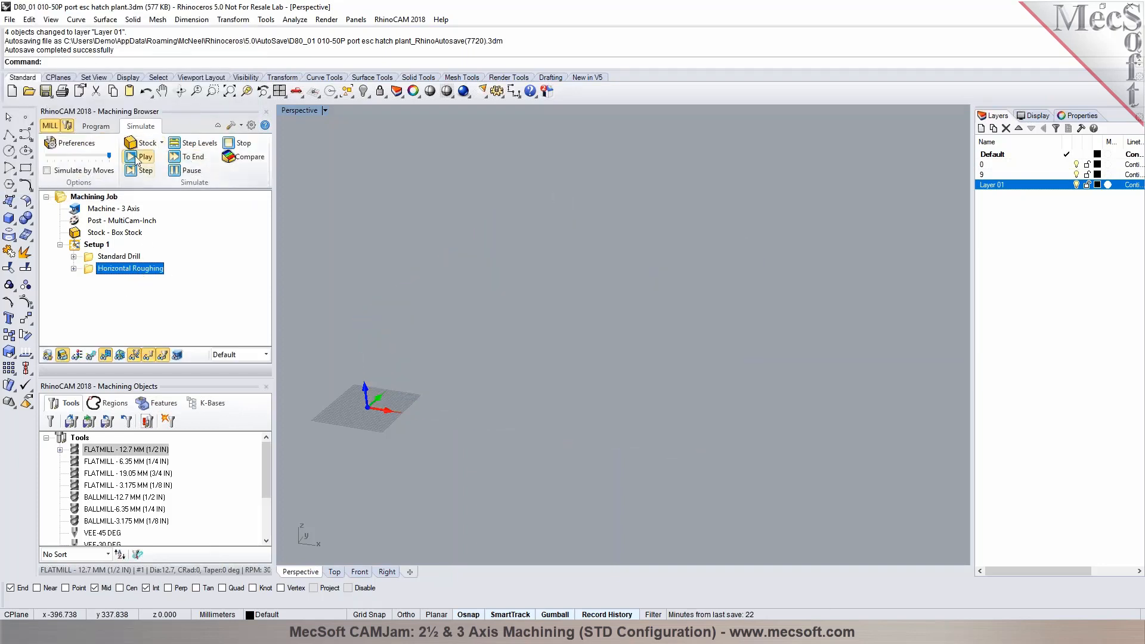
pyautogui.click(132, 156)
pyautogui.click(188, 156)
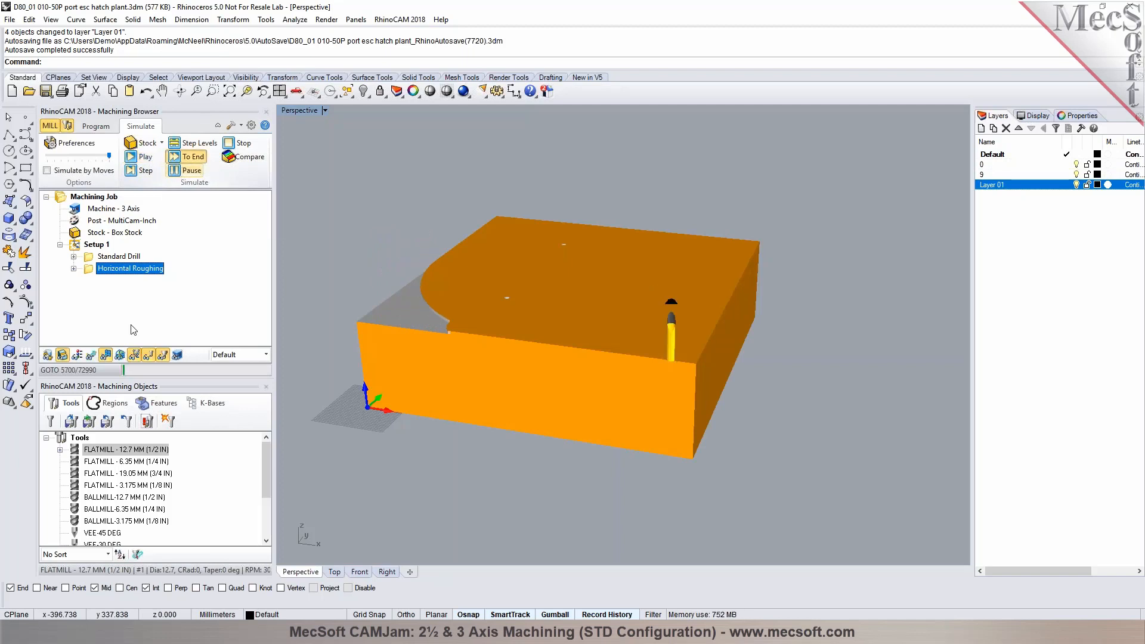
pyautogui.moveTo(379, 454); pyautogui.dragTo(695, 430, button='right')
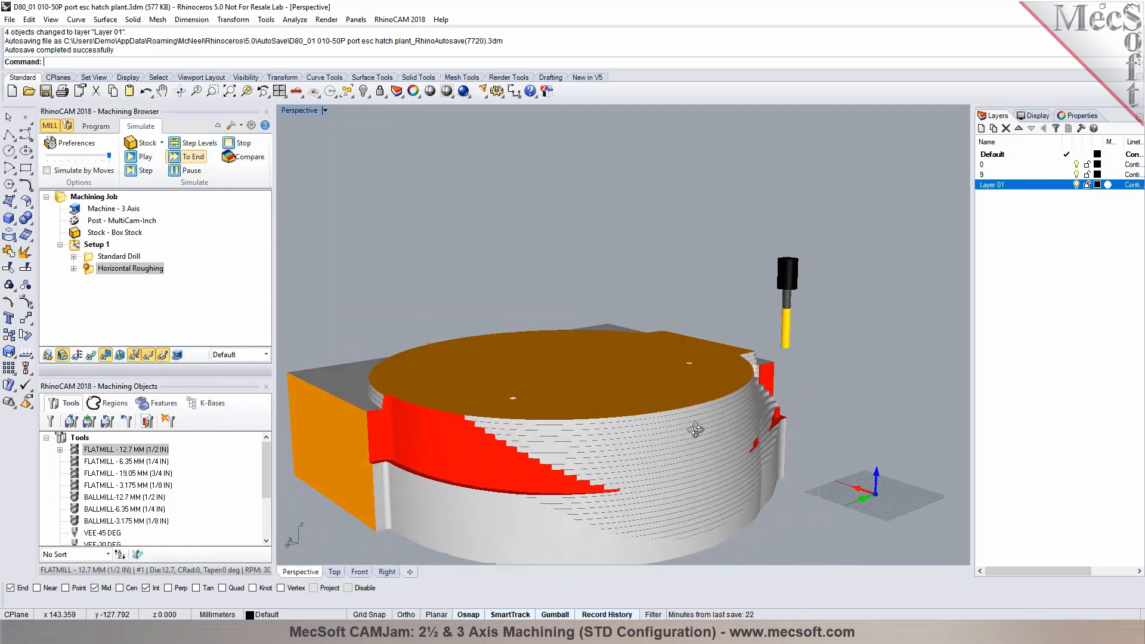
pyautogui.scroll(-6, 479, 413)
# Step: Set the tool length of the roughing's 12.7 mm flat mill to 125 mm, save the tool edit and regenerate the operation
pyautogui.click(74, 269)
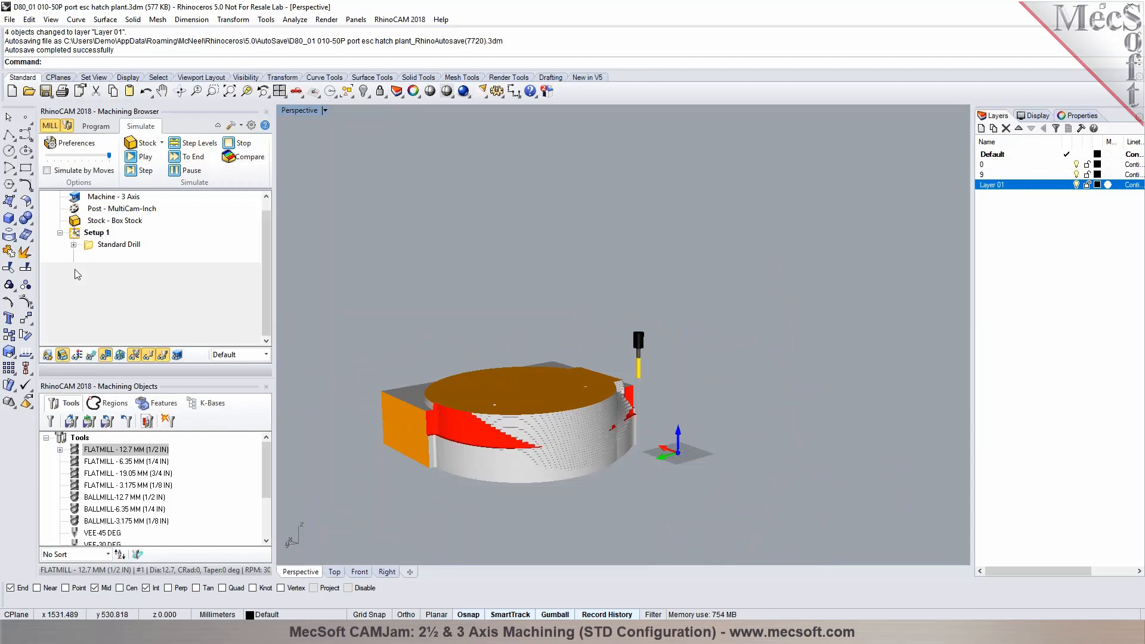
pyautogui.click(109, 281)
pyautogui.doubleClick(109, 282)
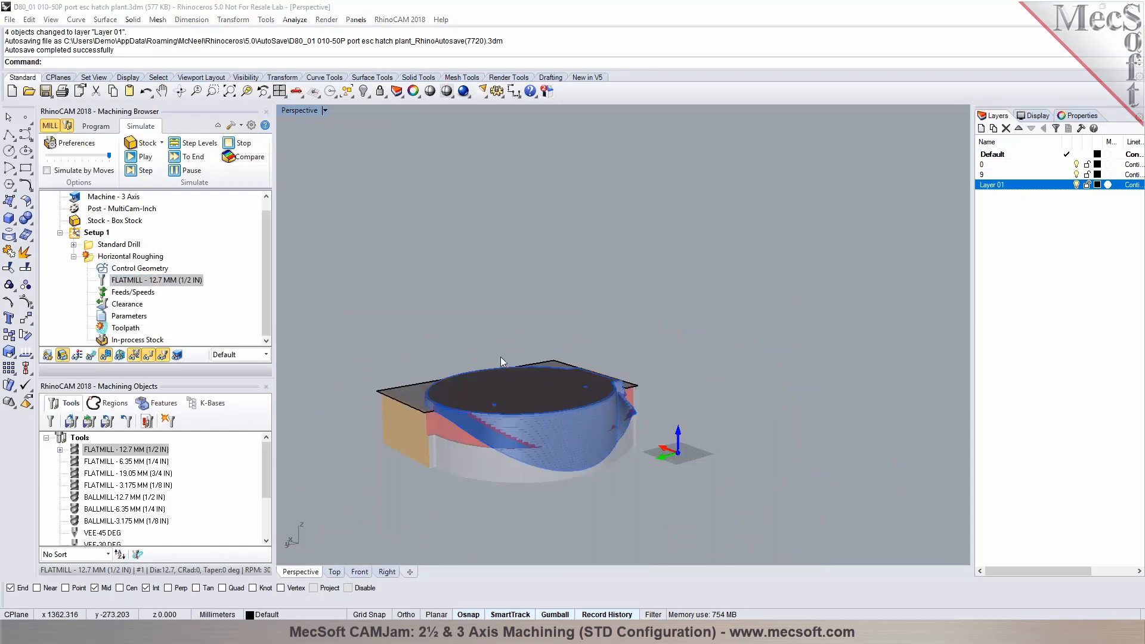
pyautogui.click(245, 414)
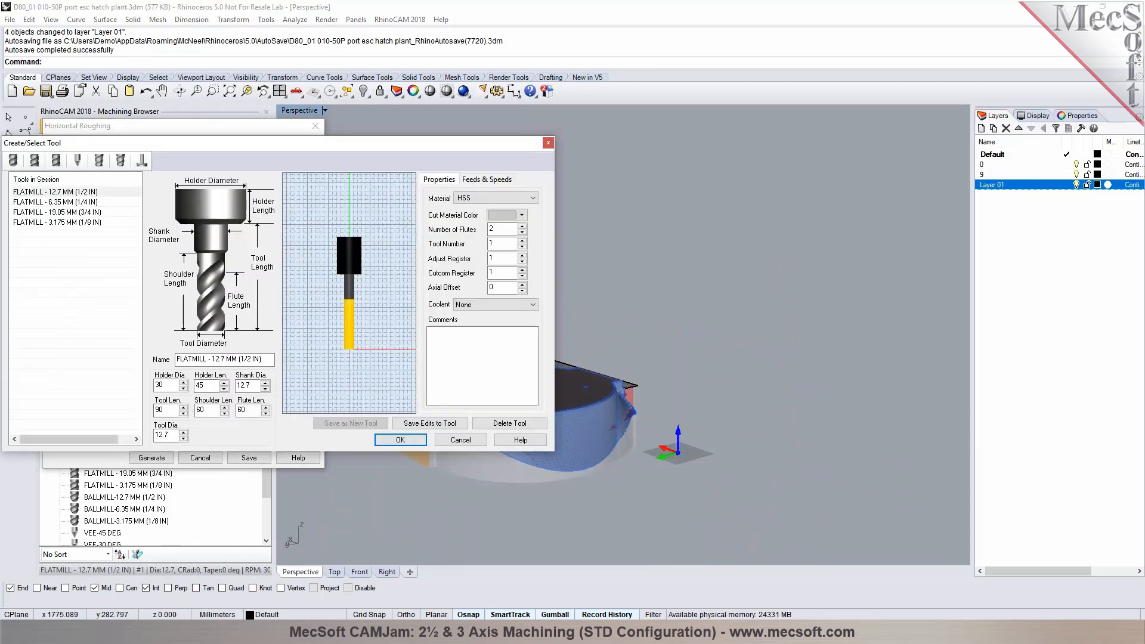
pyautogui.write('125')
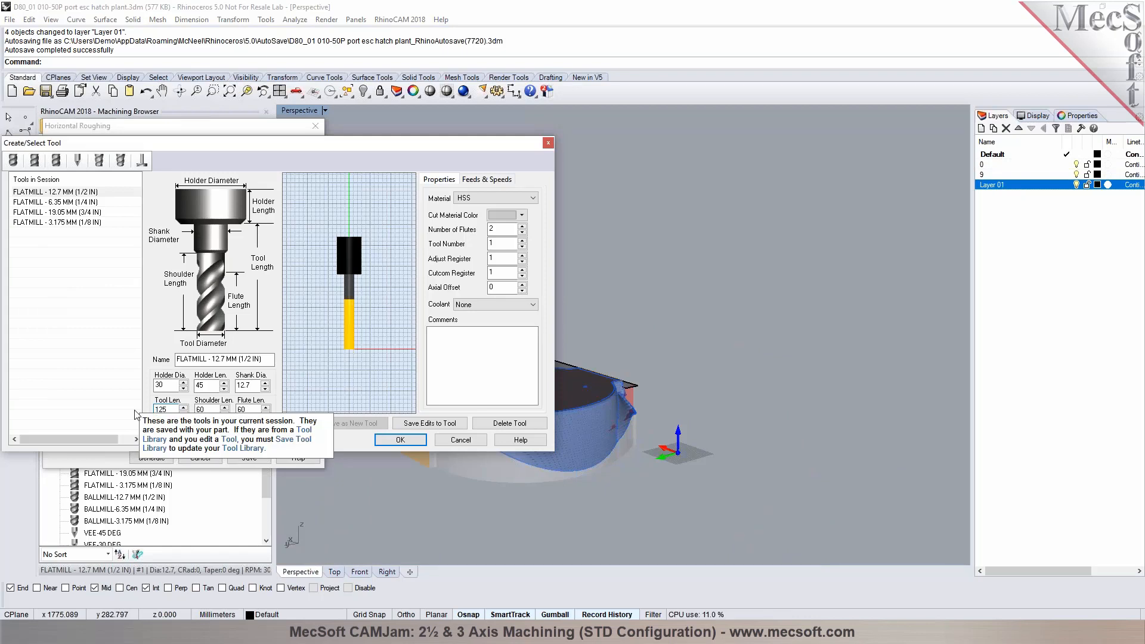
pyautogui.press('Tab')
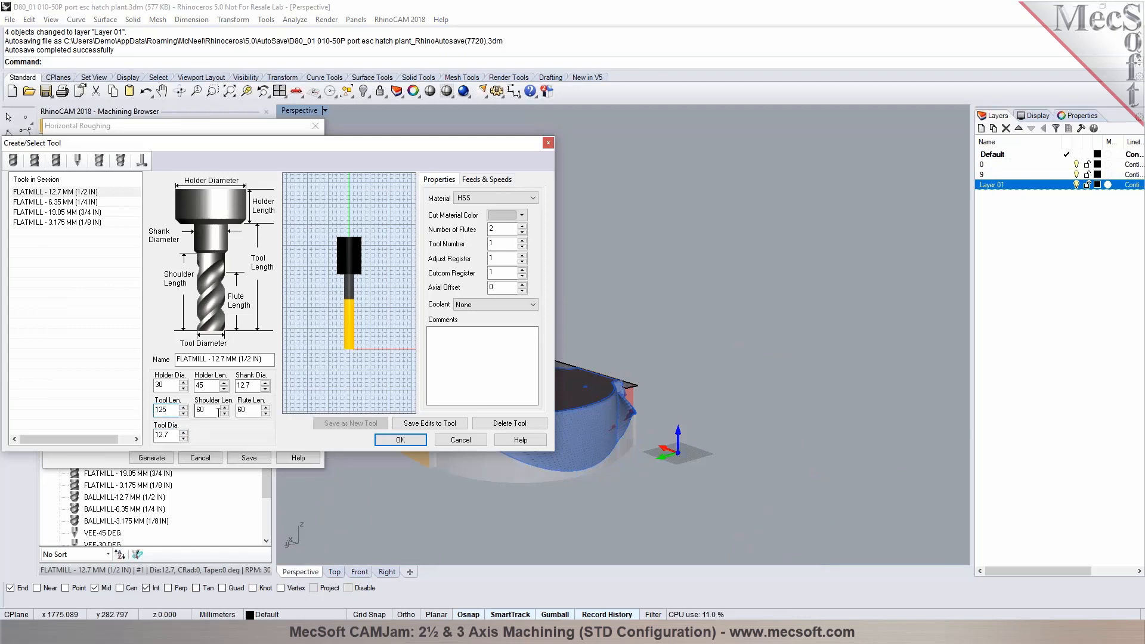
pyautogui.press('Tab')
pyautogui.click(410, 424)
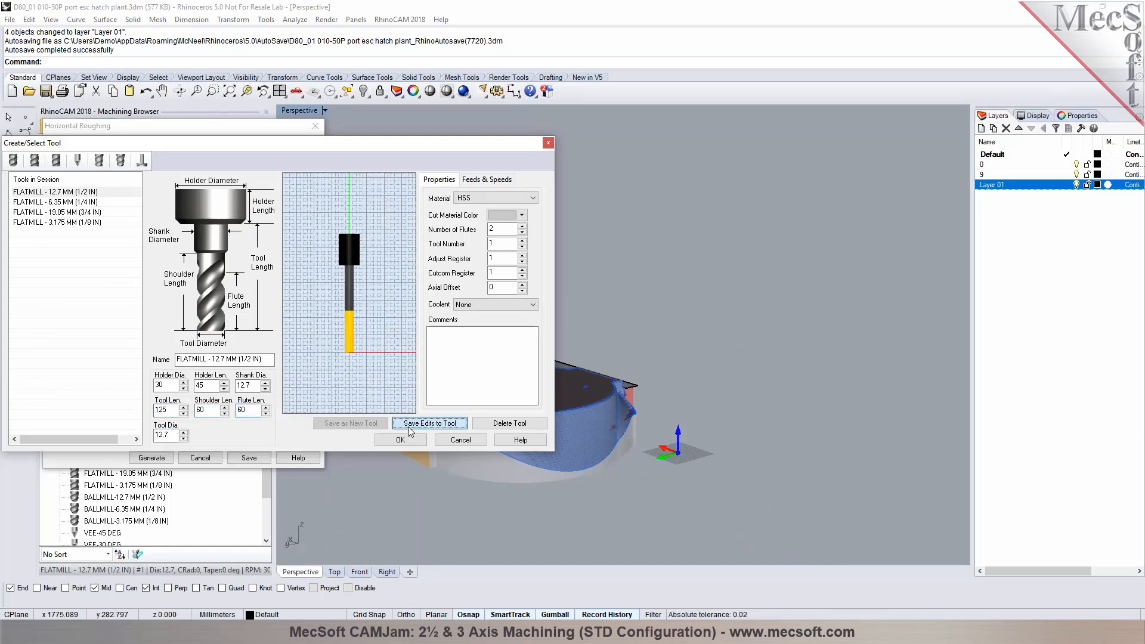
pyautogui.click(611, 365)
pyautogui.click(419, 441)
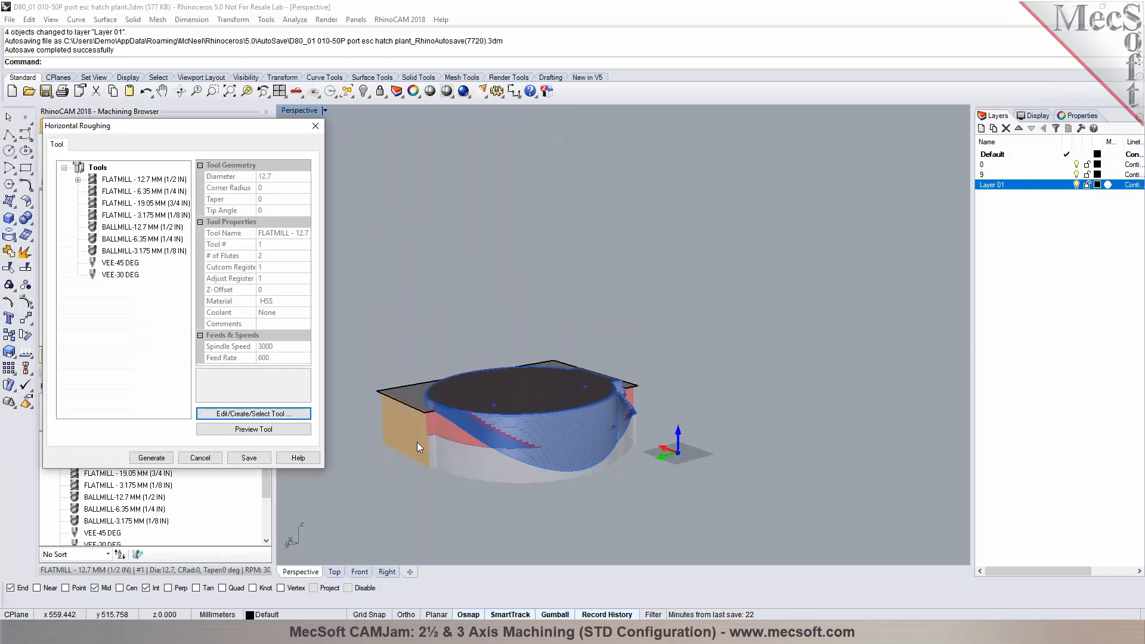
pyautogui.click(156, 458)
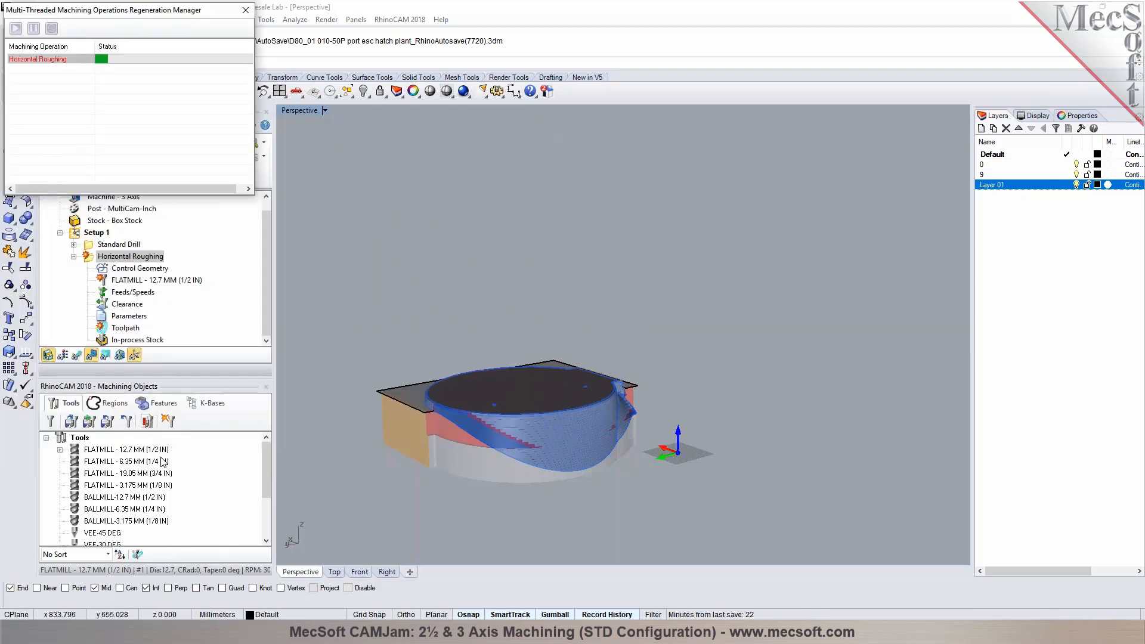
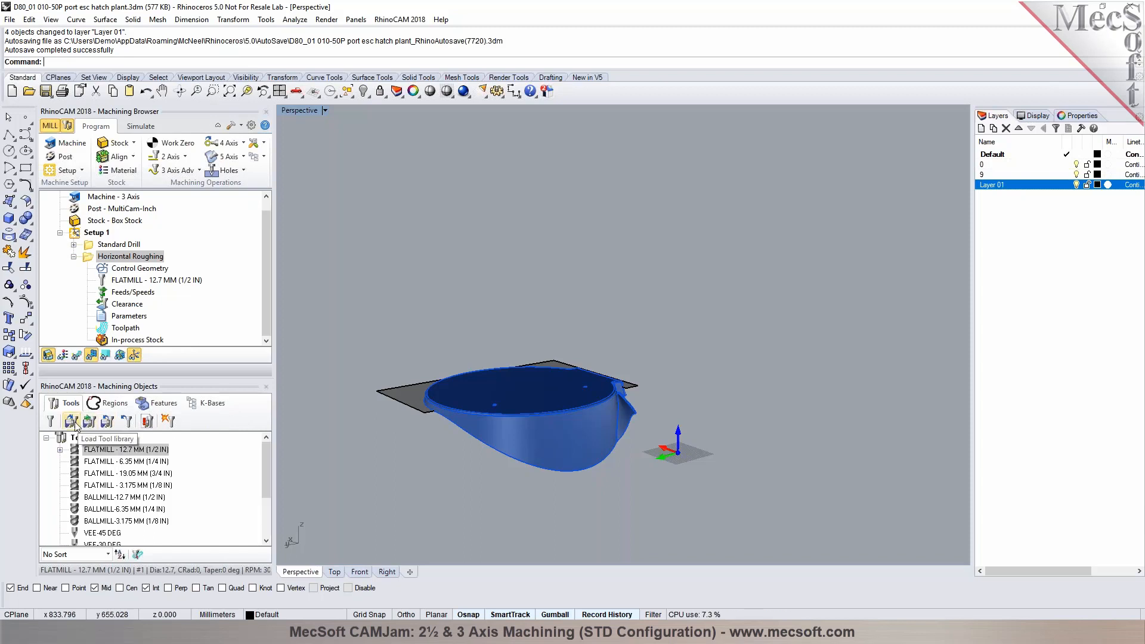
# Step: Display the regenerated roughing toolpath, simulate it to the end and examine the cut stock from several sides
pyautogui.click(77, 356)
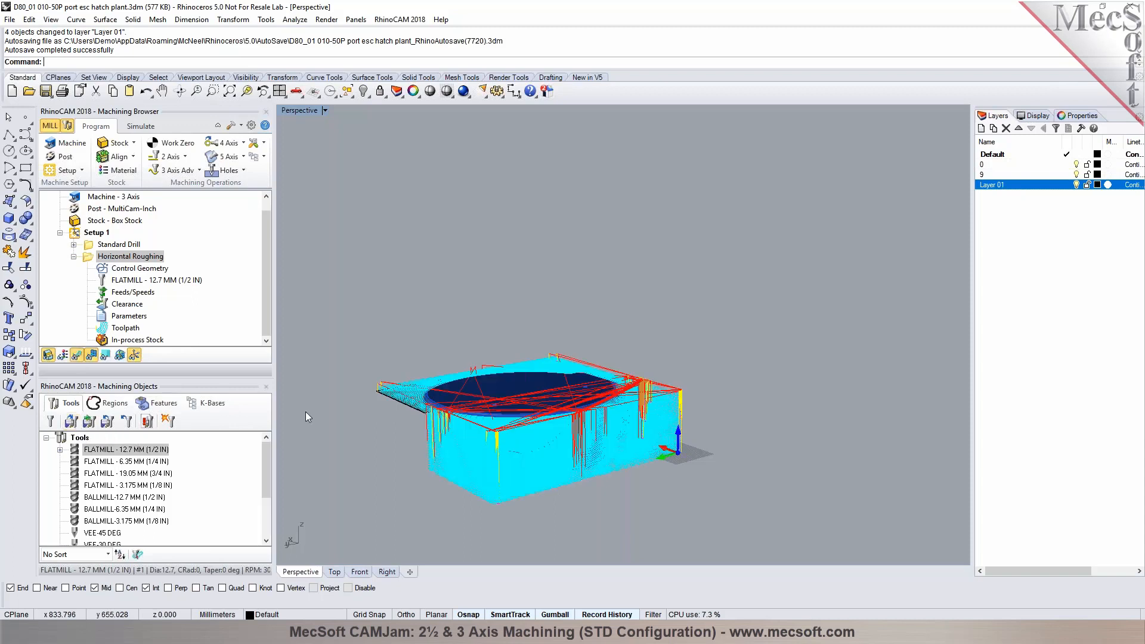
pyautogui.moveTo(659, 429); pyautogui.dragTo(552, 336, button='right')
pyautogui.click(140, 126)
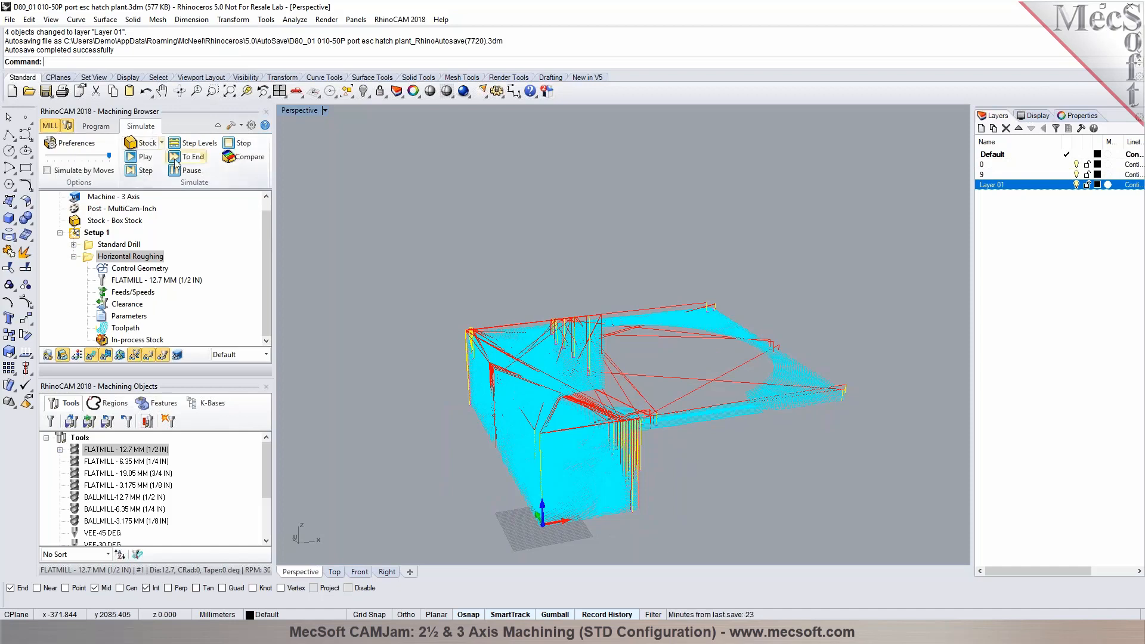
pyautogui.click(189, 156)
pyautogui.moveTo(413, 317); pyautogui.dragTo(587, 345, button='right')
# Step: In the top view, draw a rectangle around the hatch part with object snaps disabled and check its placement in perspective
pyautogui.click(98, 126)
pyautogui.moveTo(459, 260); pyautogui.dragTo(422, 532, button='right')
pyautogui.click(335, 571)
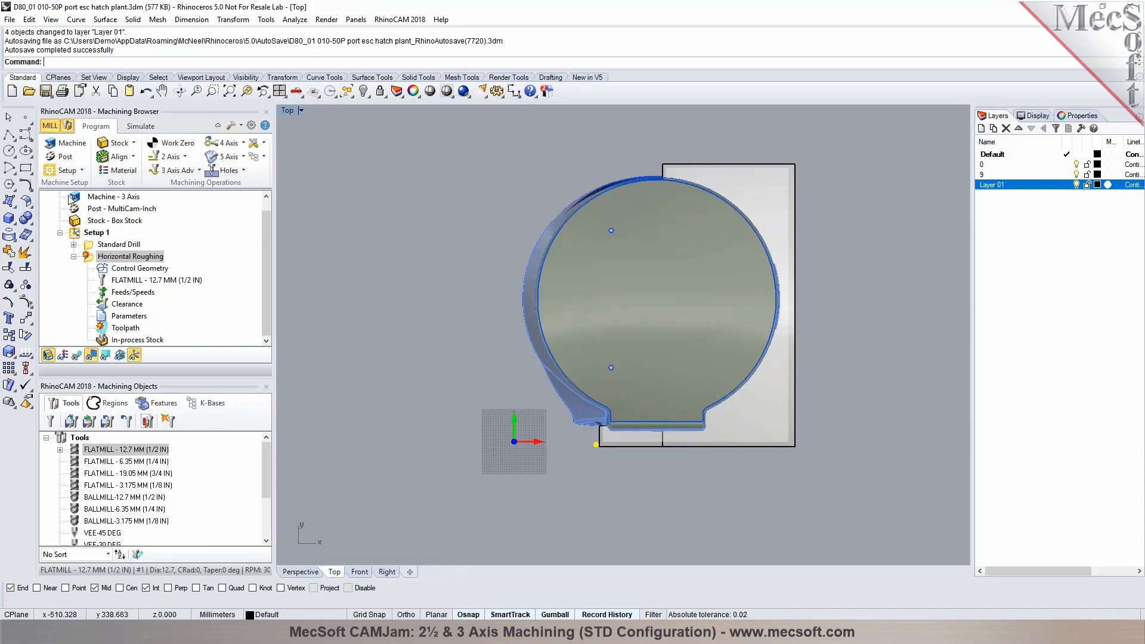
pyautogui.click(25, 170)
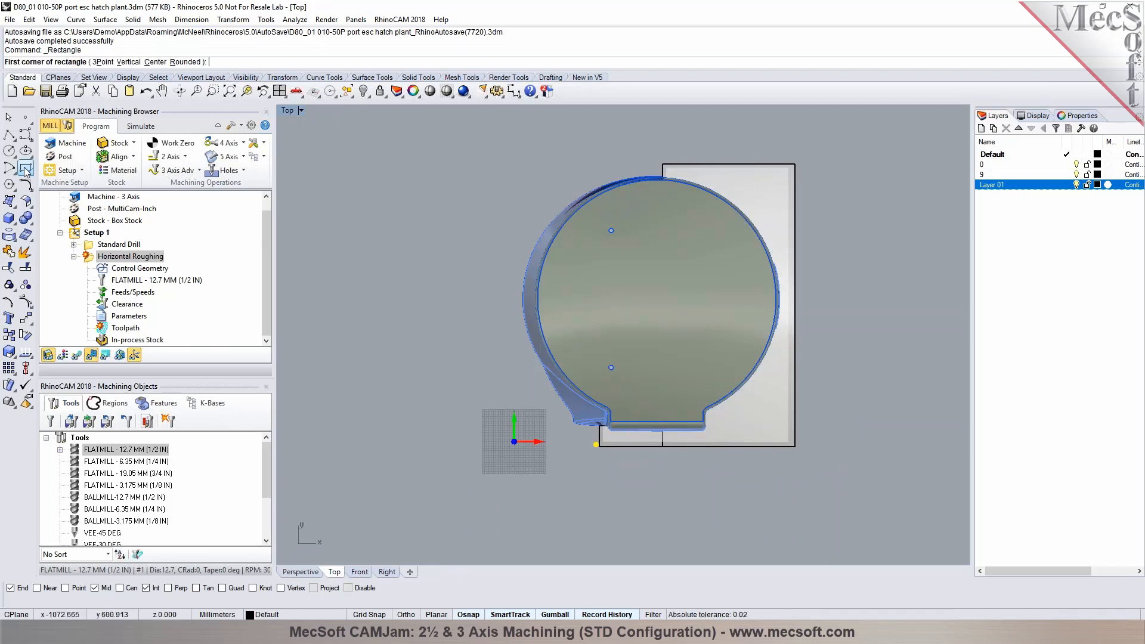
pyautogui.click(486, 172)
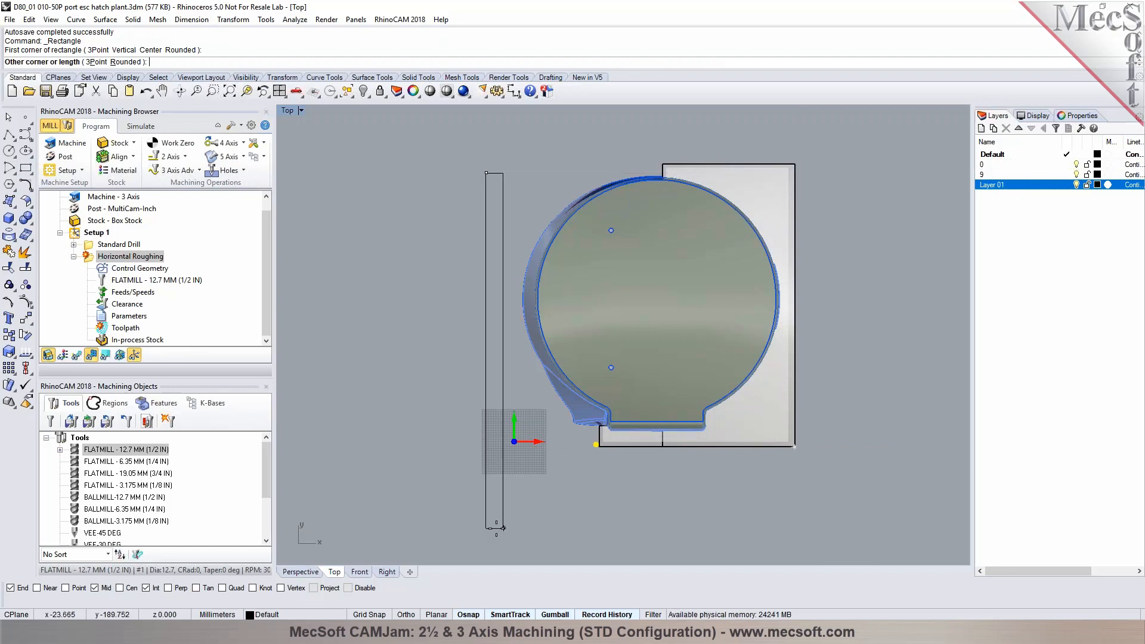
pyautogui.click(360, 589)
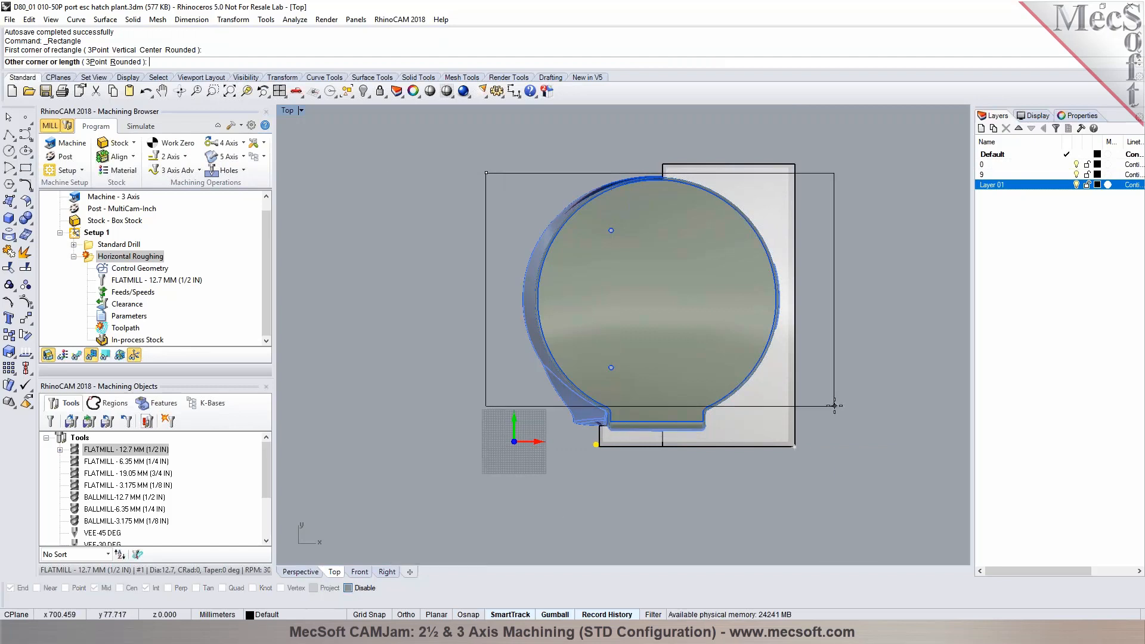
pyautogui.click(791, 437)
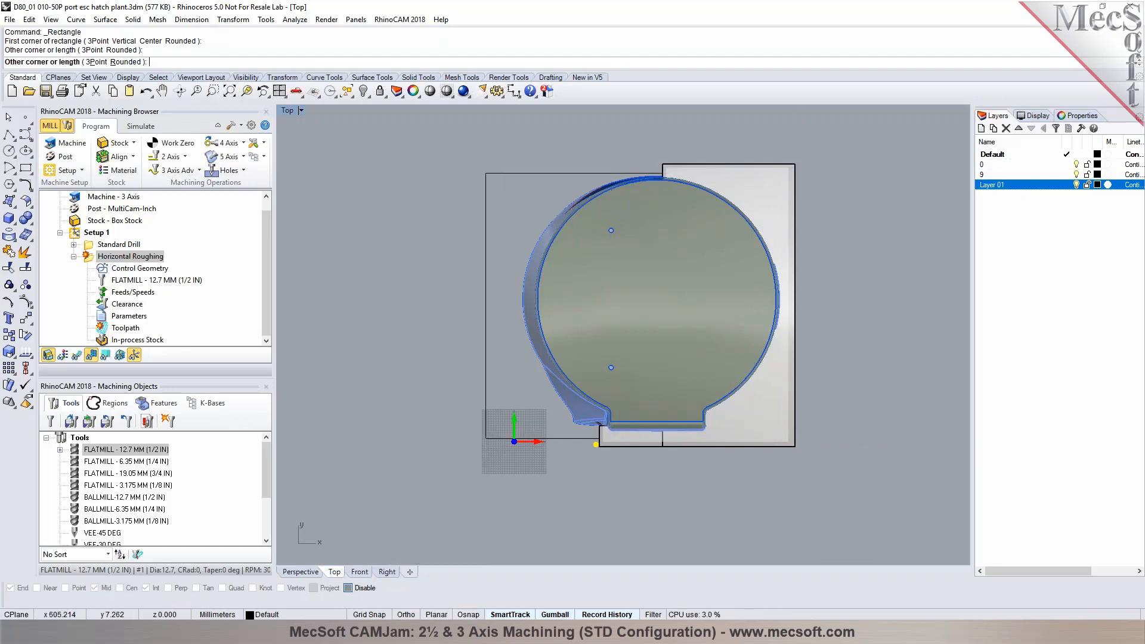
pyautogui.click(596, 173)
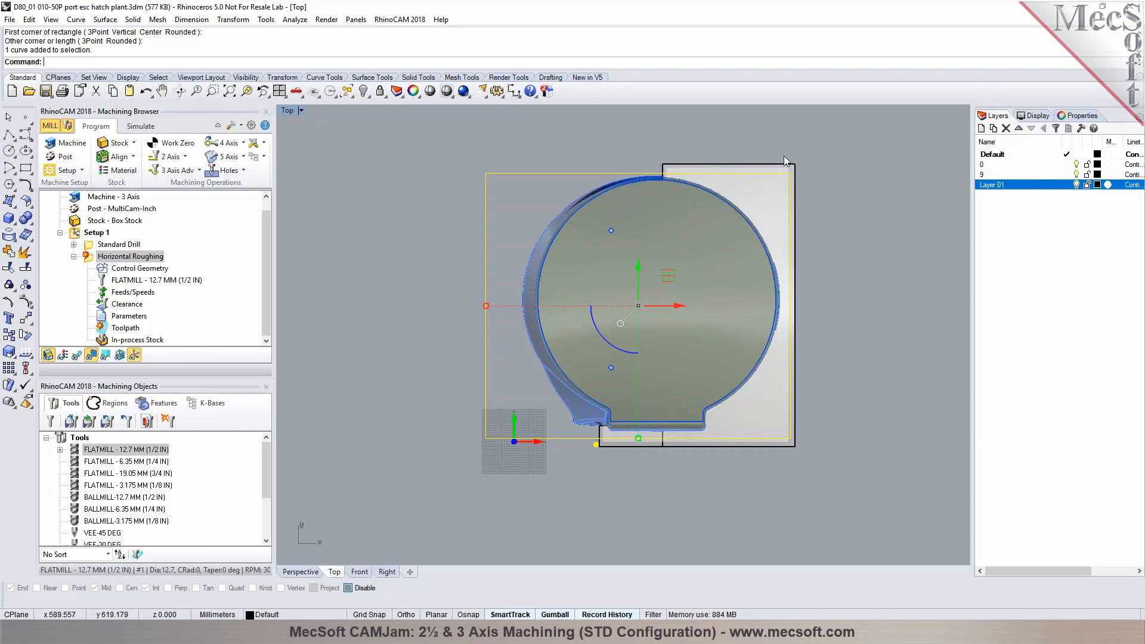
pyautogui.click(305, 573)
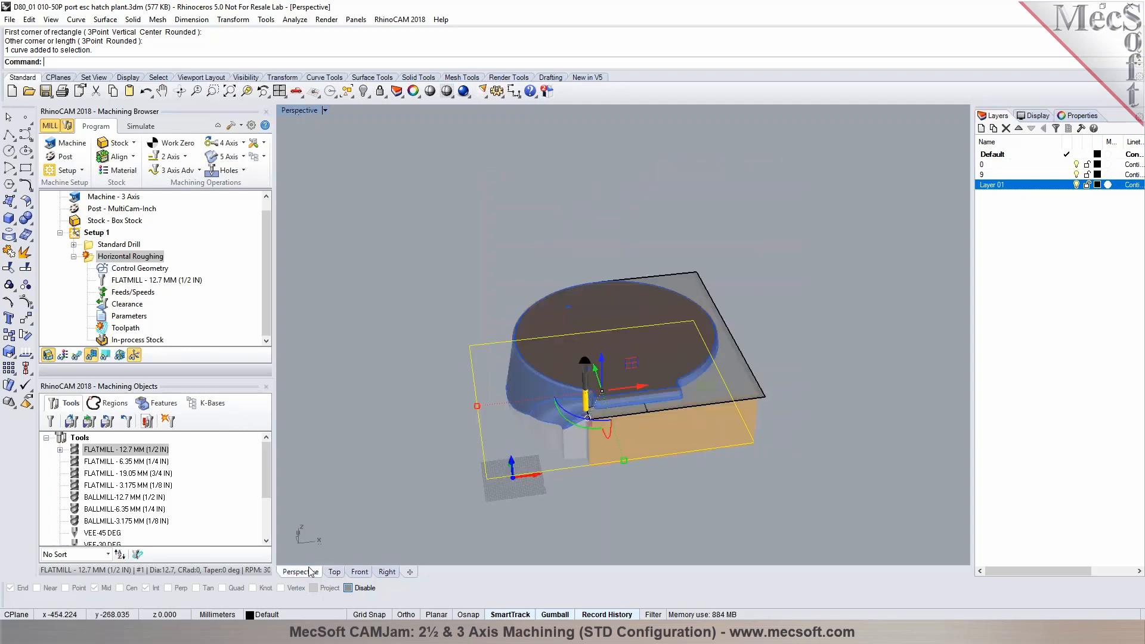
pyautogui.click(822, 434)
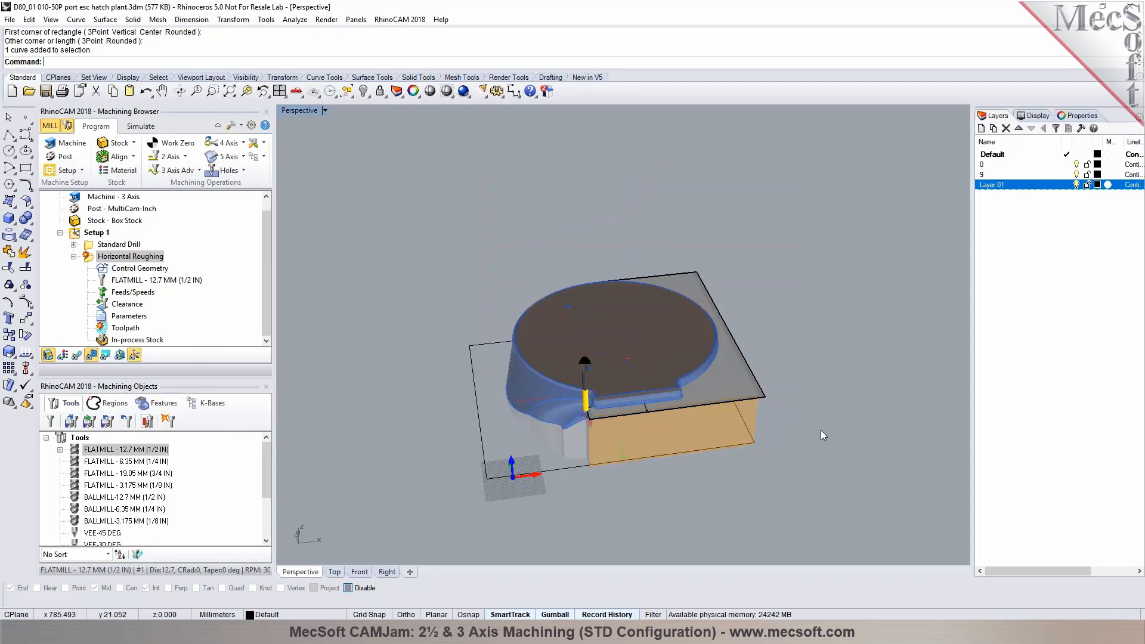
# Step: Start a 3-axis Horizontal Finishing operation and select the new rectangle as its machining region
pyautogui.click(73, 256)
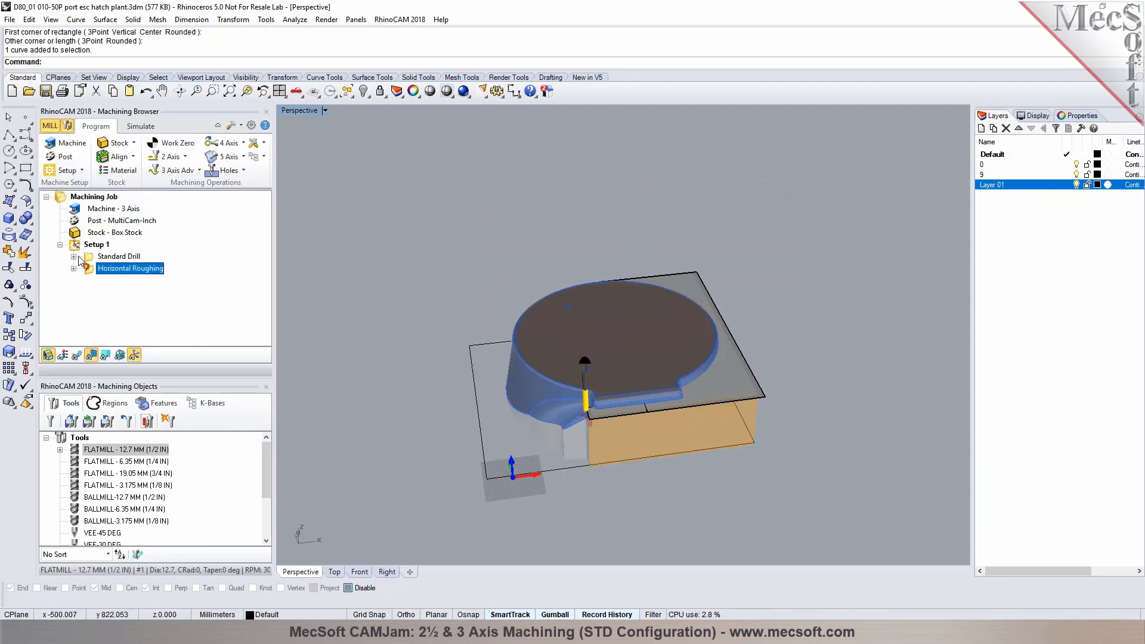
pyautogui.click(154, 172)
pyautogui.click(209, 228)
pyautogui.click(138, 389)
pyautogui.click(478, 406)
pyautogui.press('Return')
# Step: Choose the 12.7 mm ball mill for the finishing, set its tool length to 150 mm and save the tool edit
pyautogui.click(150, 156)
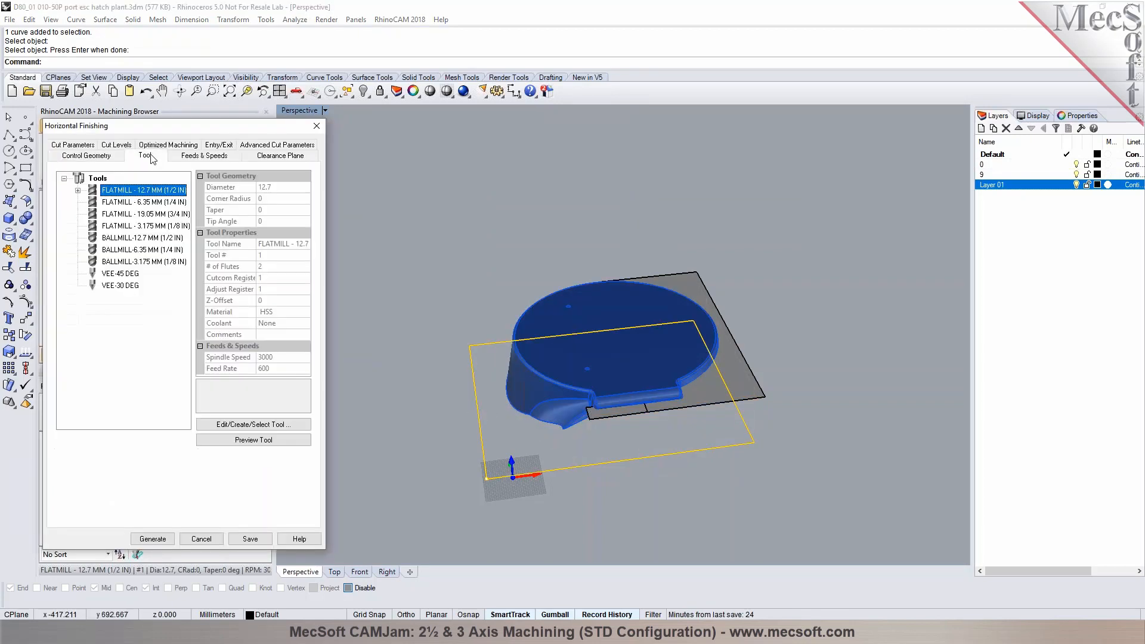
pyautogui.doubleClick(112, 238)
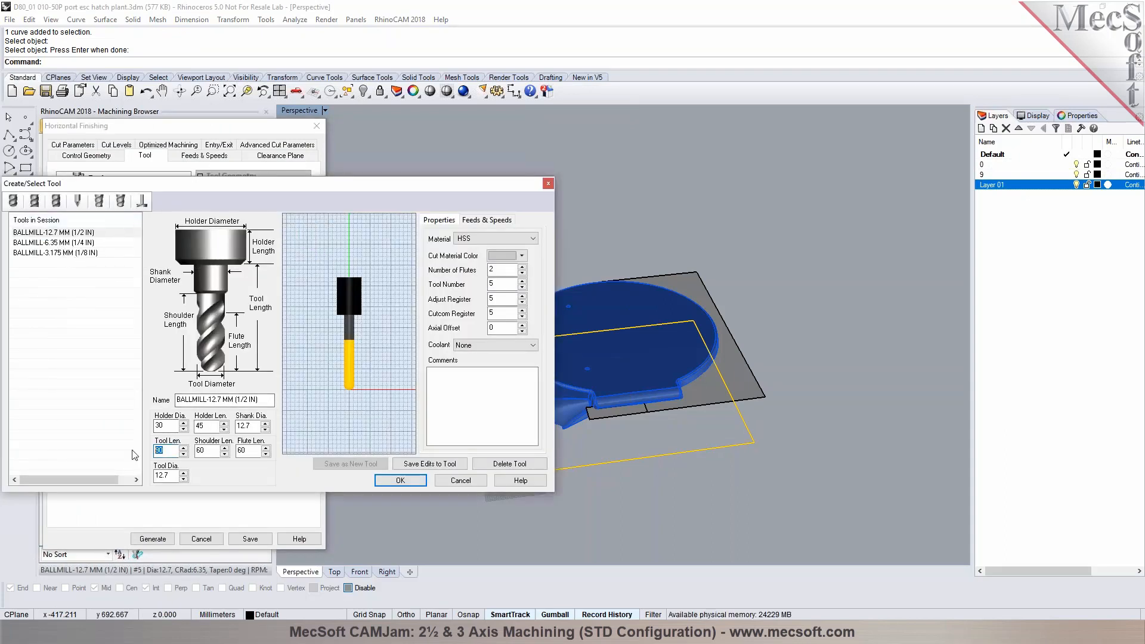
pyautogui.press('Tab')
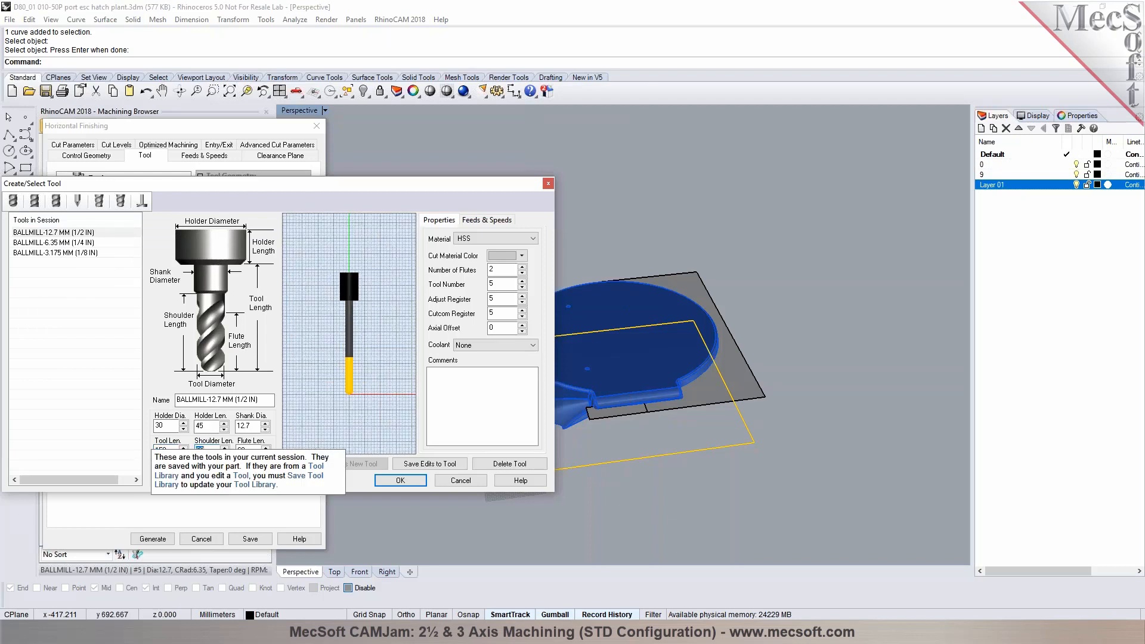
pyautogui.click(425, 465)
pyautogui.click(600, 355)
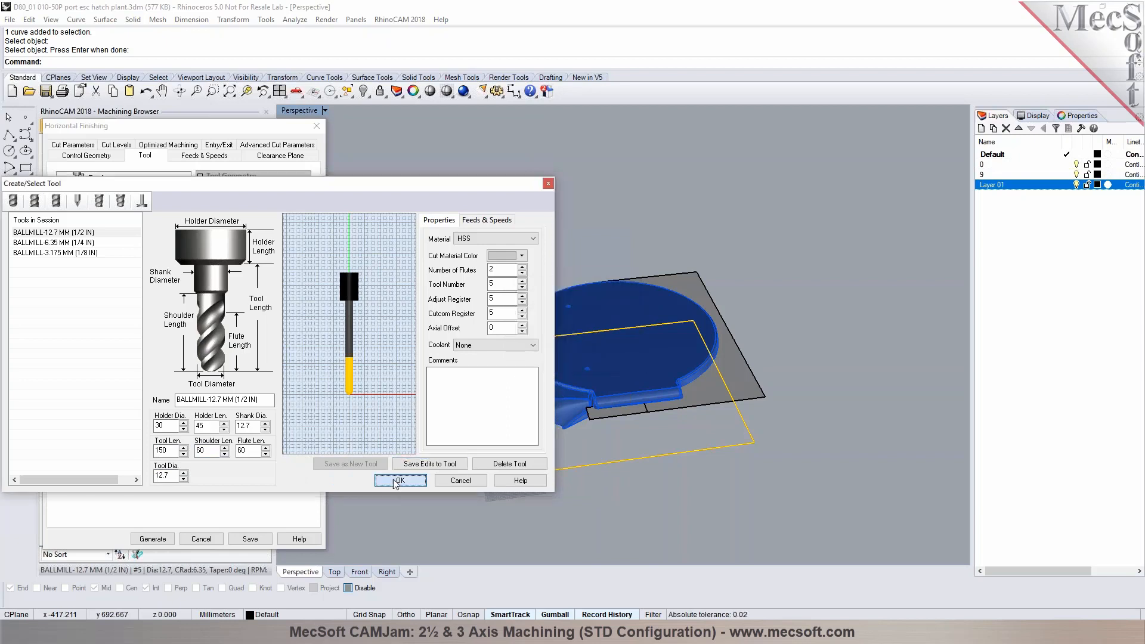
pyautogui.click(400, 480)
# Step: Check the finishing's feeds, clearance plane, cut parameters and entry/exit settings, and generate the operation
pyautogui.click(201, 155)
pyautogui.click(275, 156)
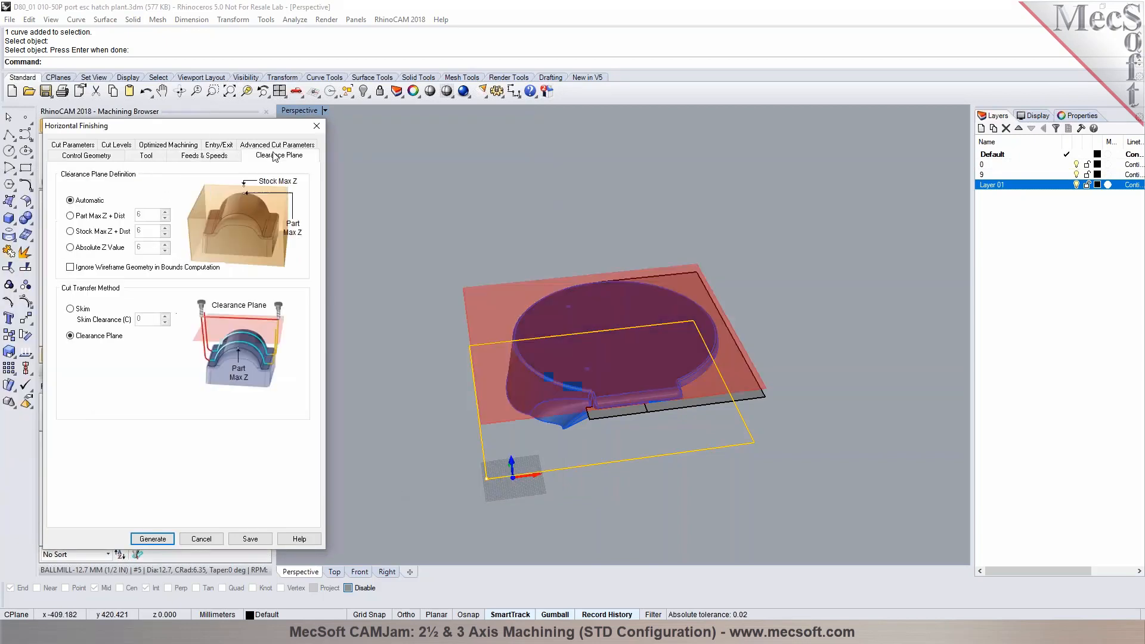
pyautogui.click(89, 147)
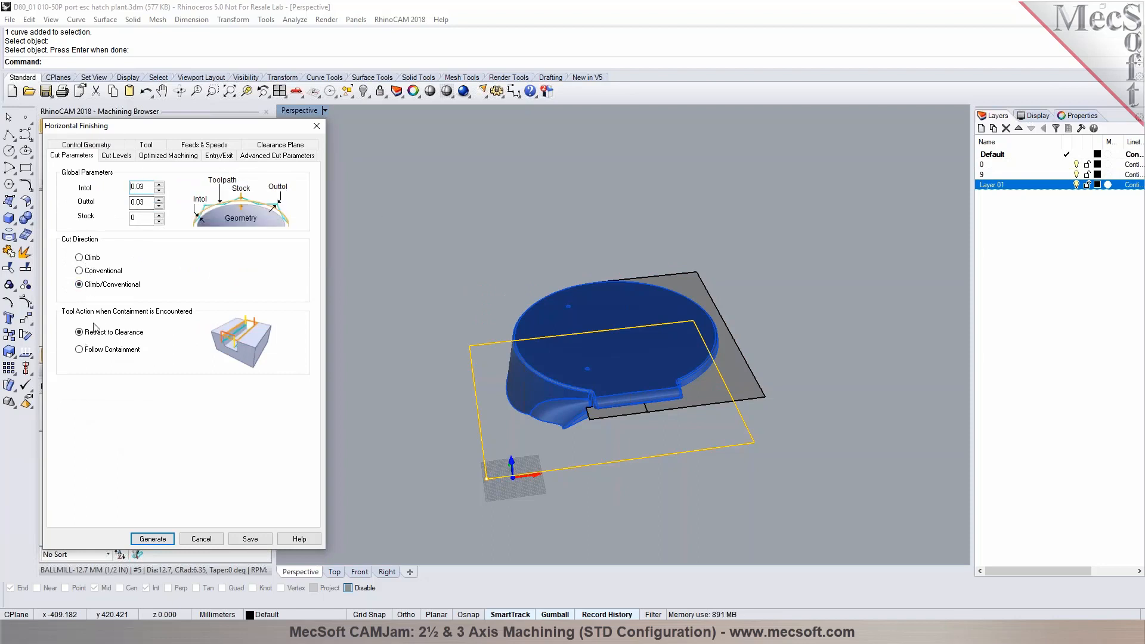
pyautogui.click(226, 156)
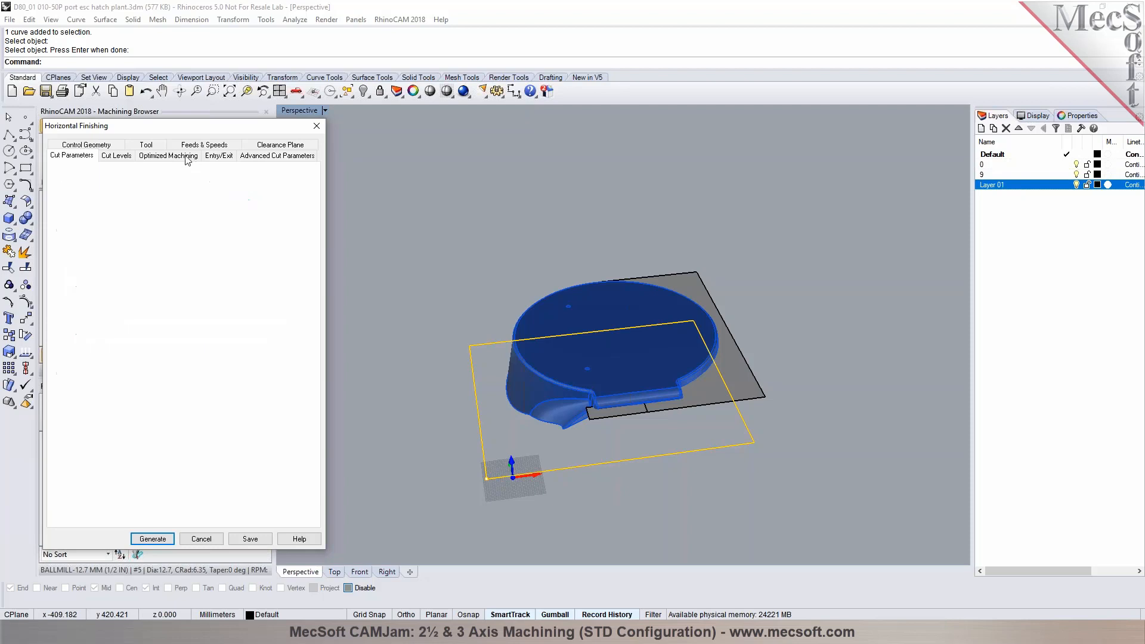
pyautogui.click(149, 539)
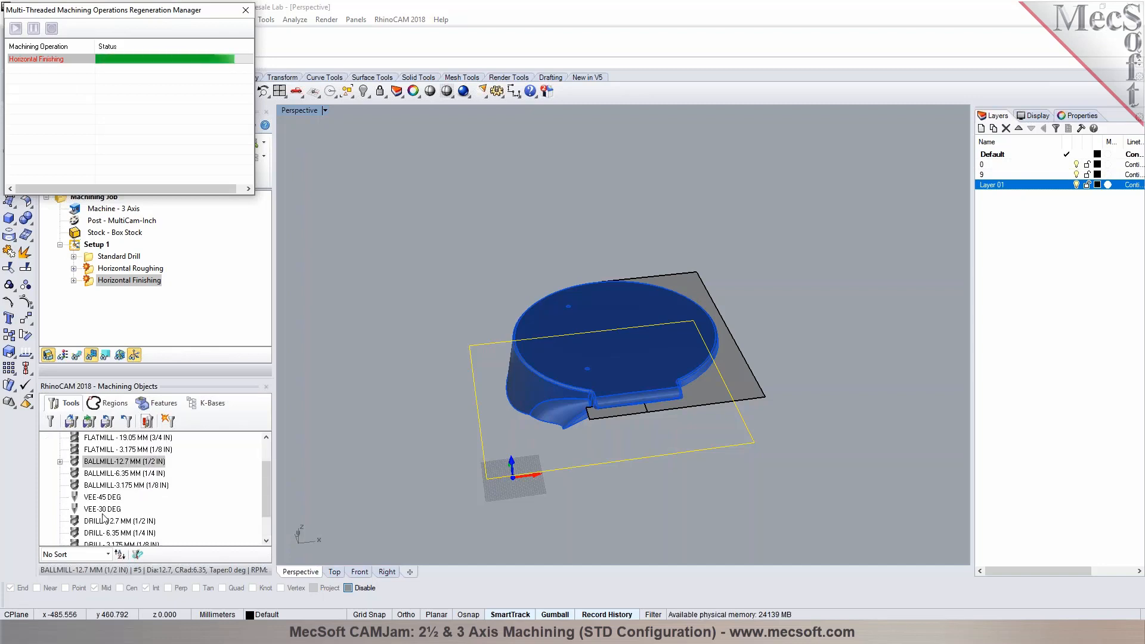
# Step: Set the tool length of the 12.7 mm flat mill to 150 mm and save the tool edit
pyautogui.click(77, 451)
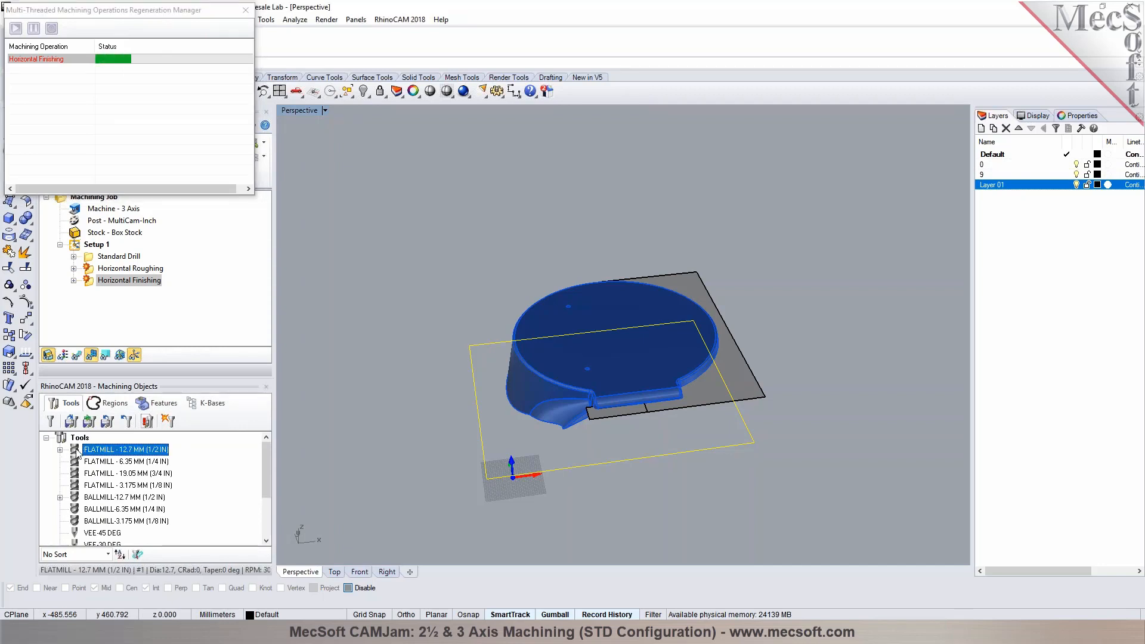
pyautogui.doubleClick(76, 452)
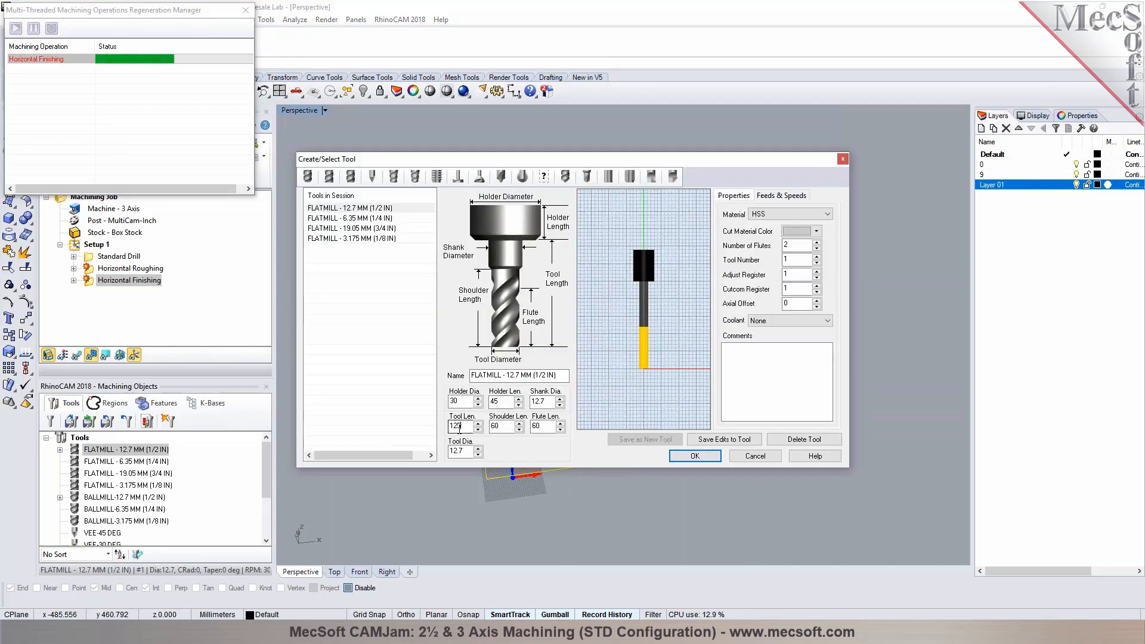
pyautogui.moveTo(460, 428); pyautogui.dragTo(449, 431)
pyautogui.write('150')
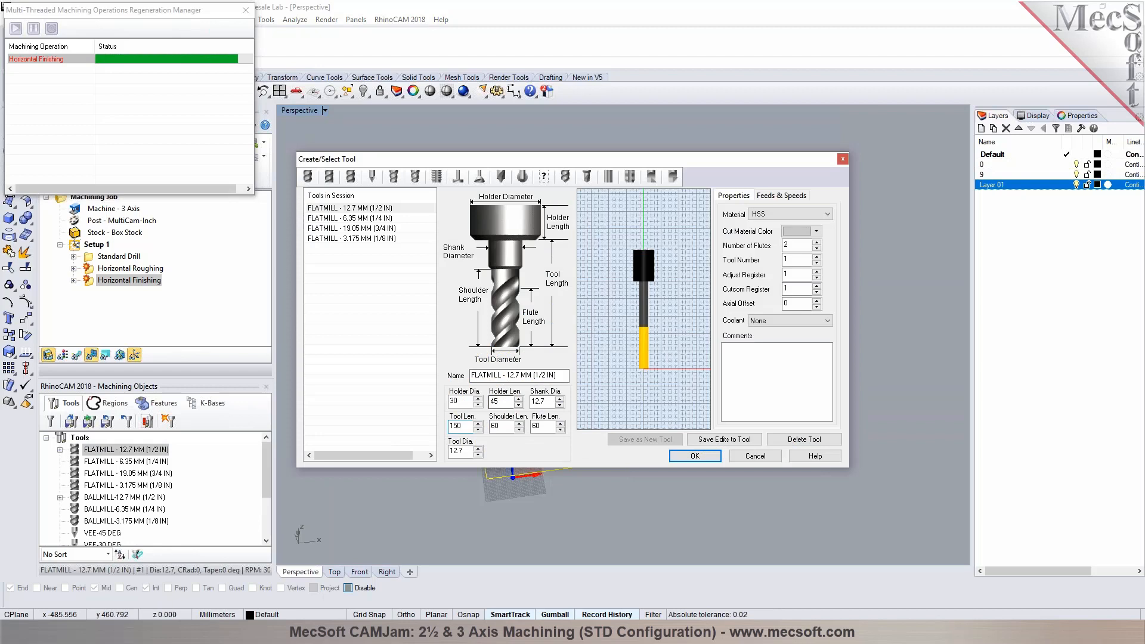
pyautogui.click(724, 440)
pyautogui.click(603, 360)
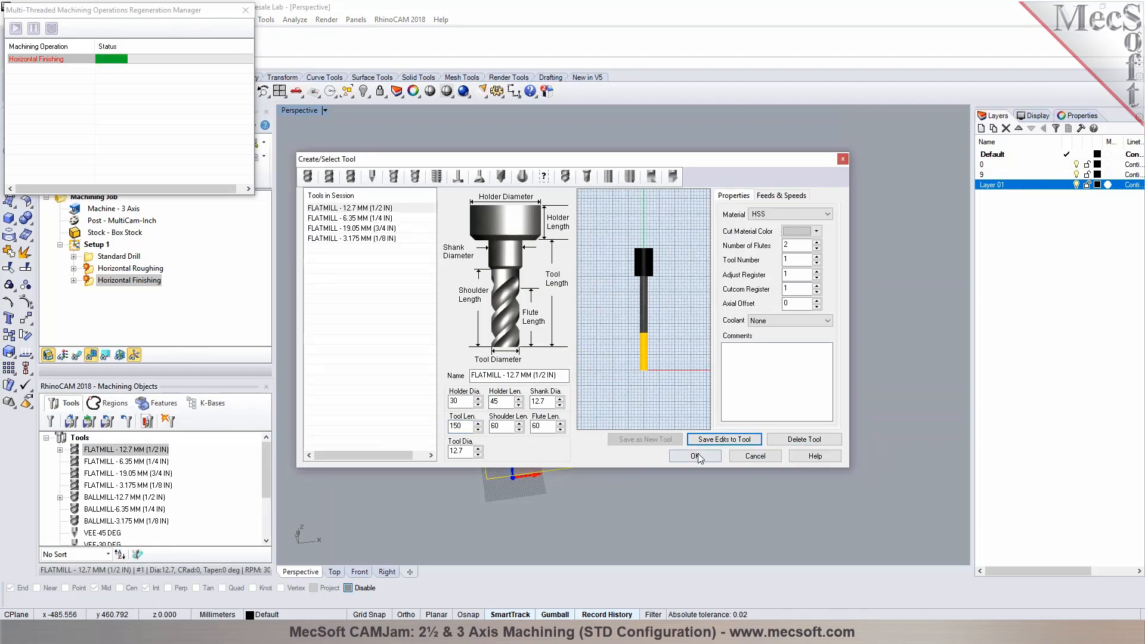
pyautogui.click(695, 457)
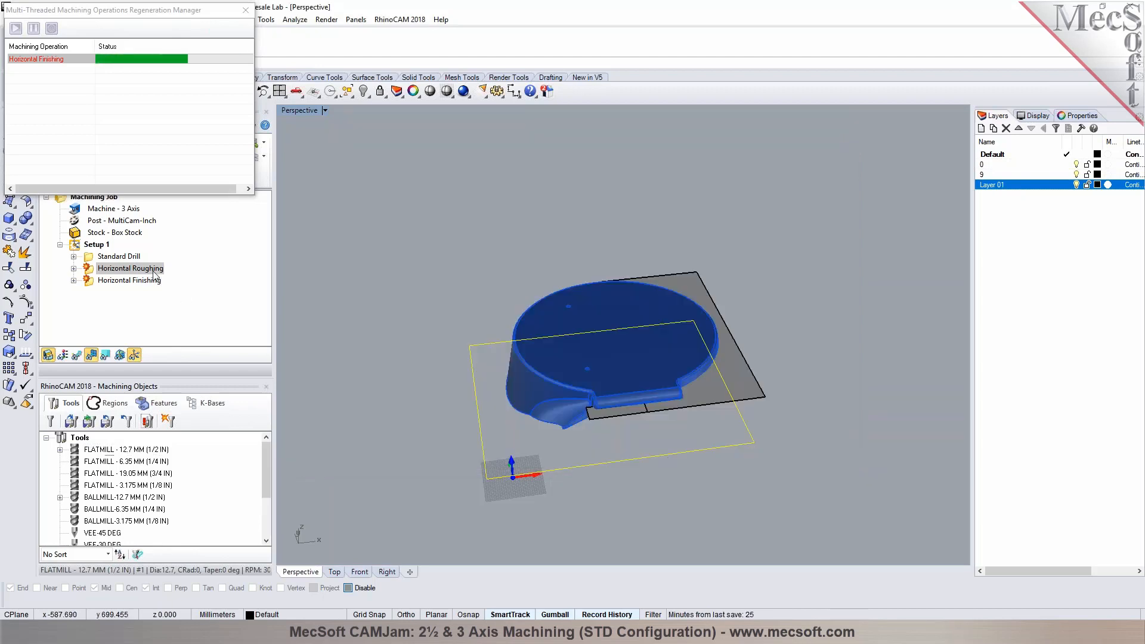
# Step: Simulate the Horizontal Roughing to its end and examine the cut stock and tool holder clearance from several sides
pyautogui.moveTo(170, 11); pyautogui.dragTo(446, 16)
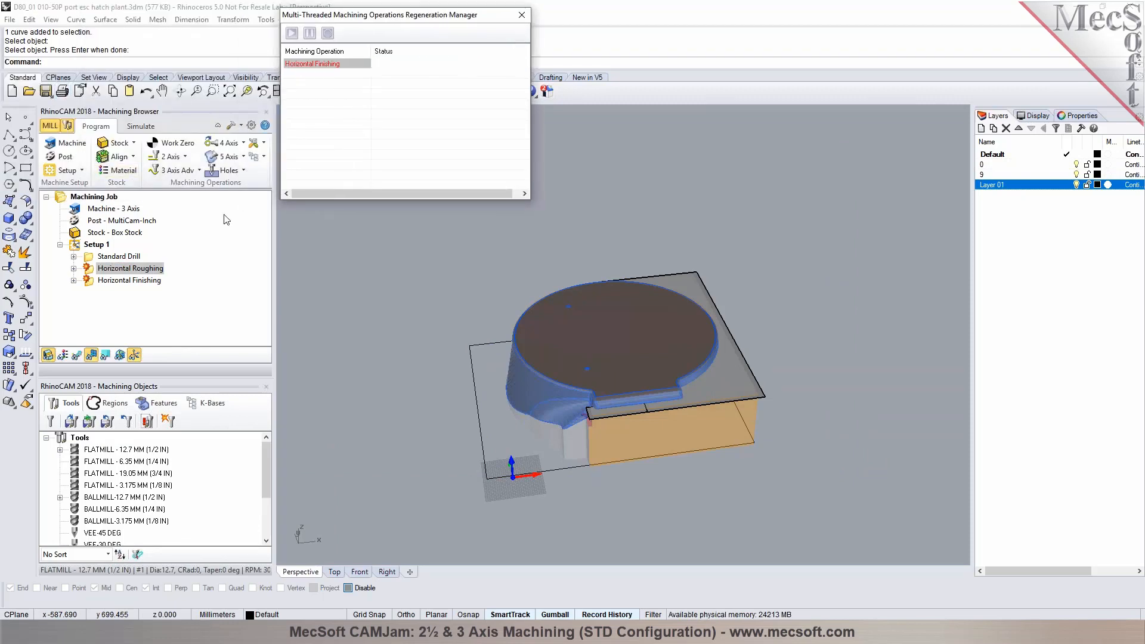
pyautogui.click(132, 270)
pyautogui.click(139, 126)
pyautogui.click(172, 158)
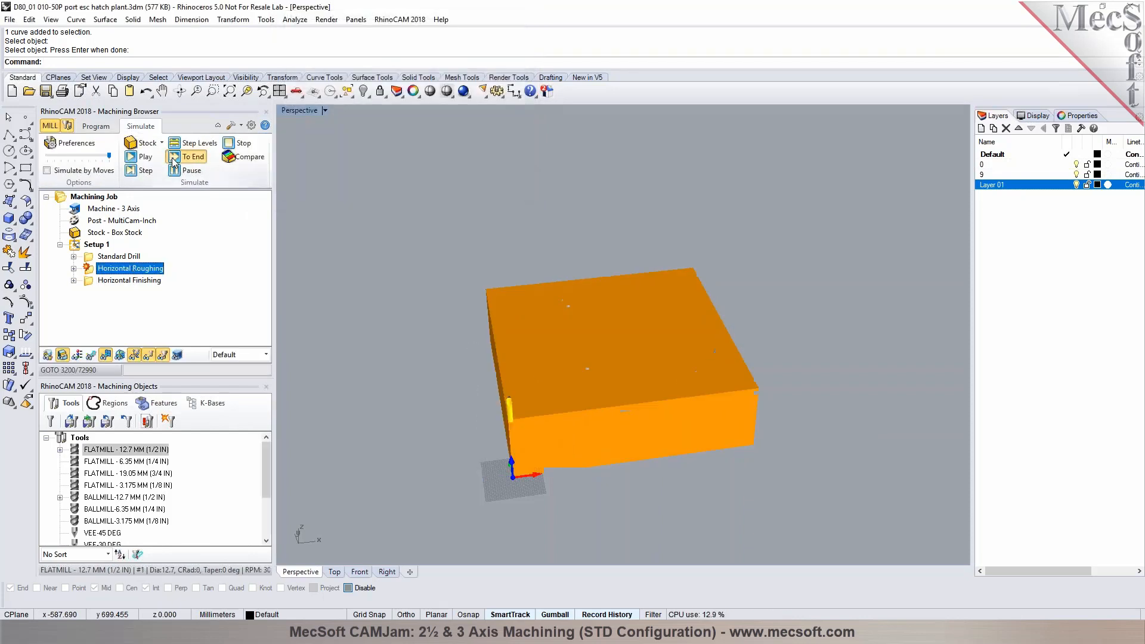
pyautogui.moveTo(422, 378); pyautogui.dragTo(480, 344, button='right')
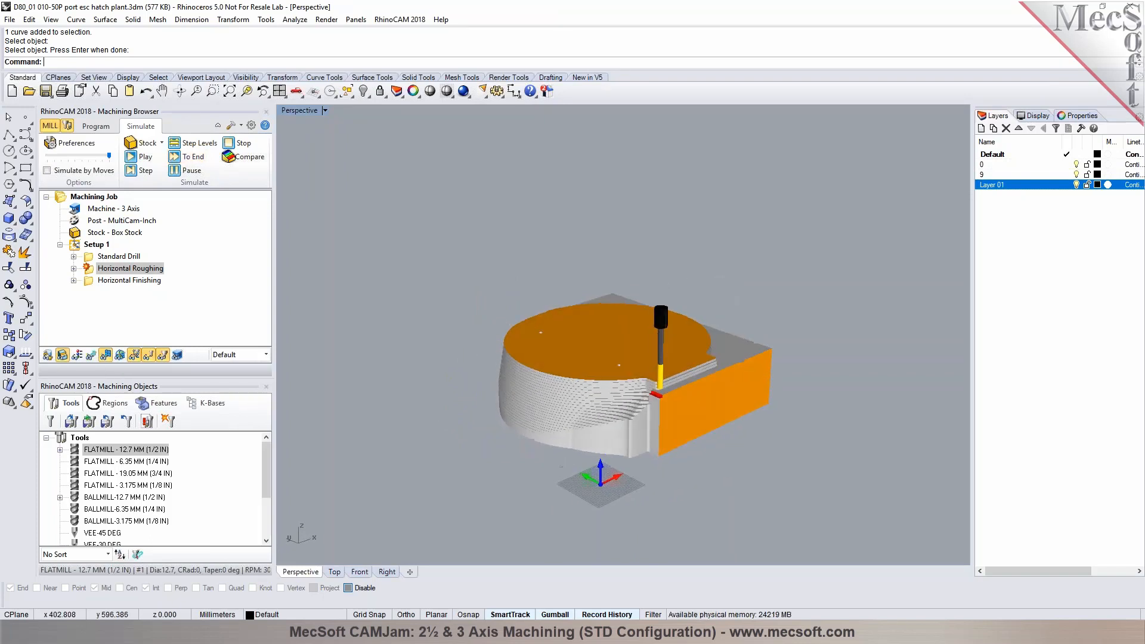
pyautogui.scroll(8, 658, 394)
pyautogui.moveTo(704, 210); pyautogui.dragTo(605, 148, button='right')
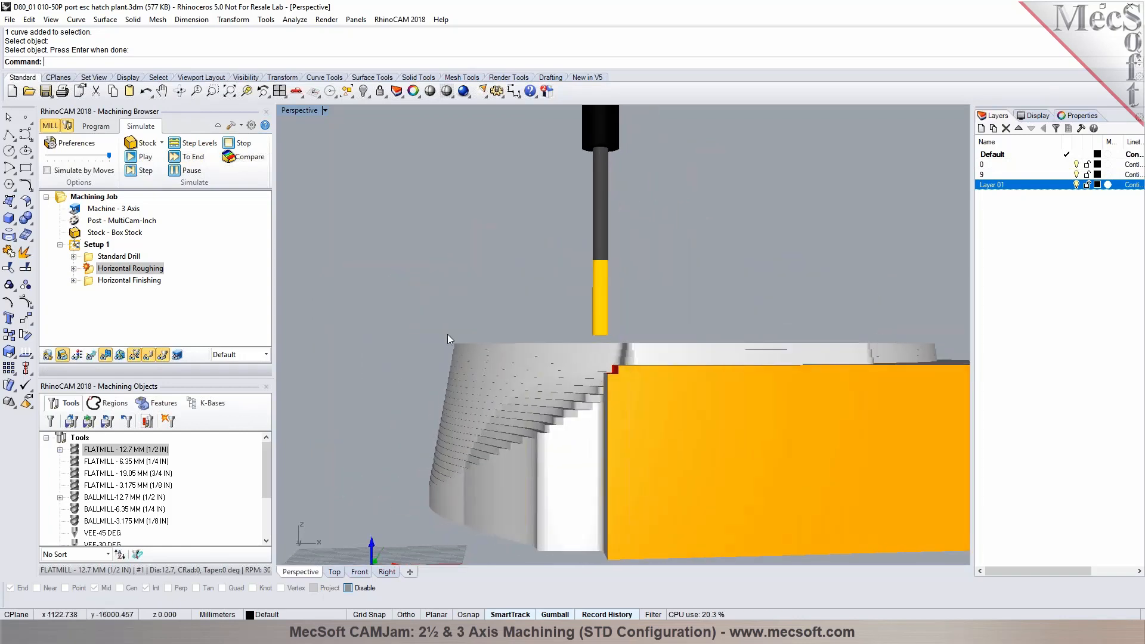
pyautogui.scroll(-5, 447, 333)
pyautogui.moveTo(447, 334); pyautogui.dragTo(435, 457, button='right')
# Step: Play the Horizontal Finishing simulation, examine the stepped side wall being finished up close, and pause the playback
pyautogui.click(99, 282)
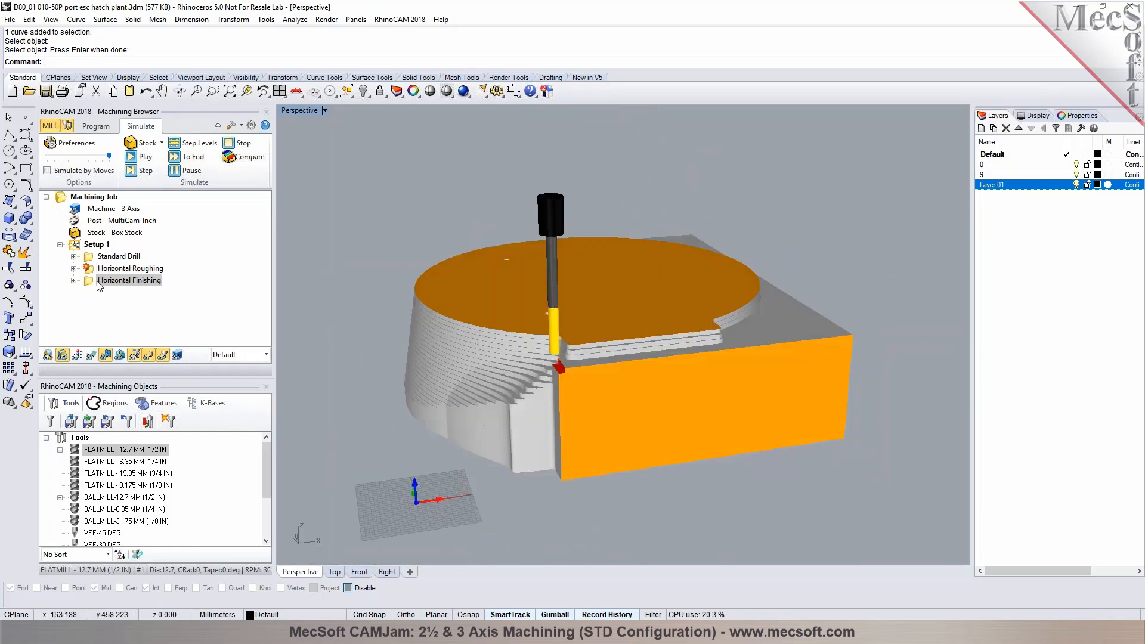
pyautogui.click(142, 159)
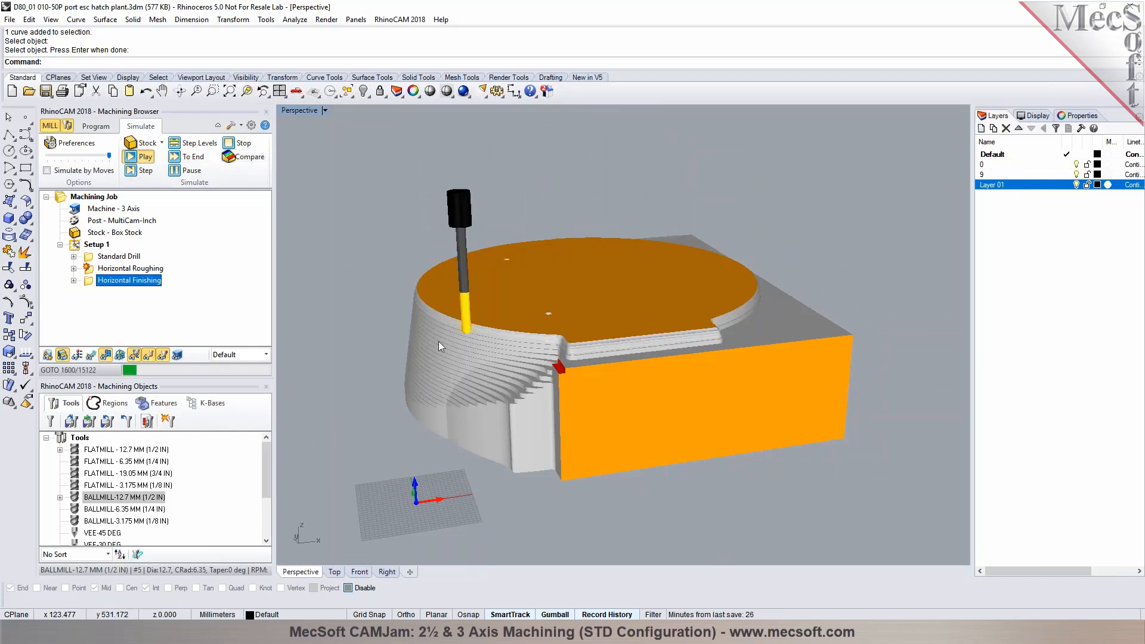
pyautogui.scroll(4, 413, 305)
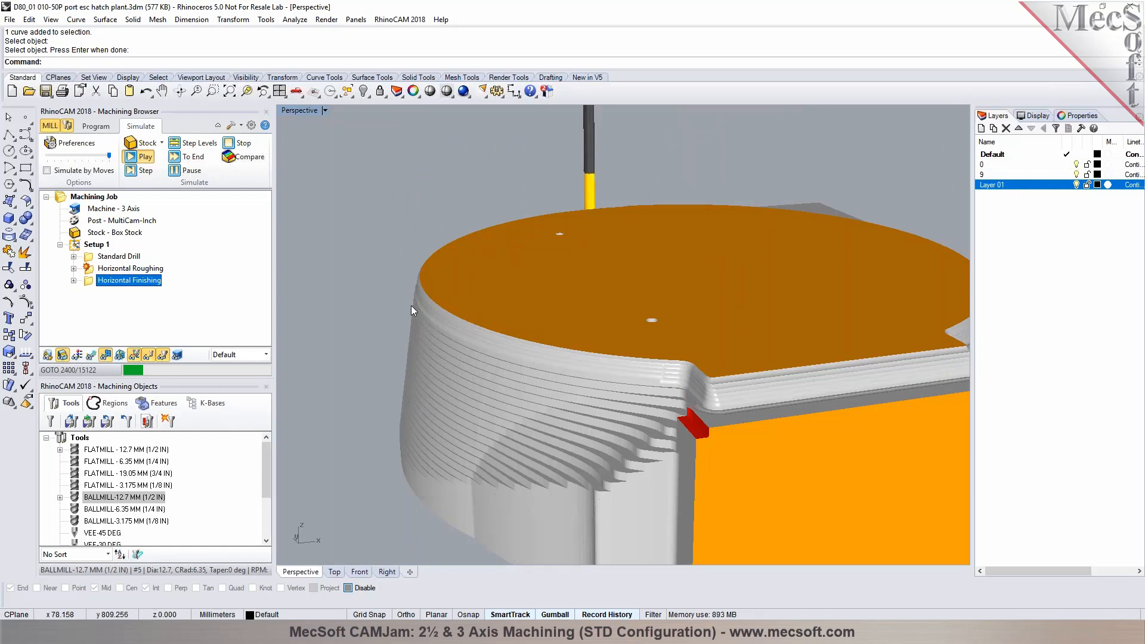
pyautogui.scroll(2, 409, 308)
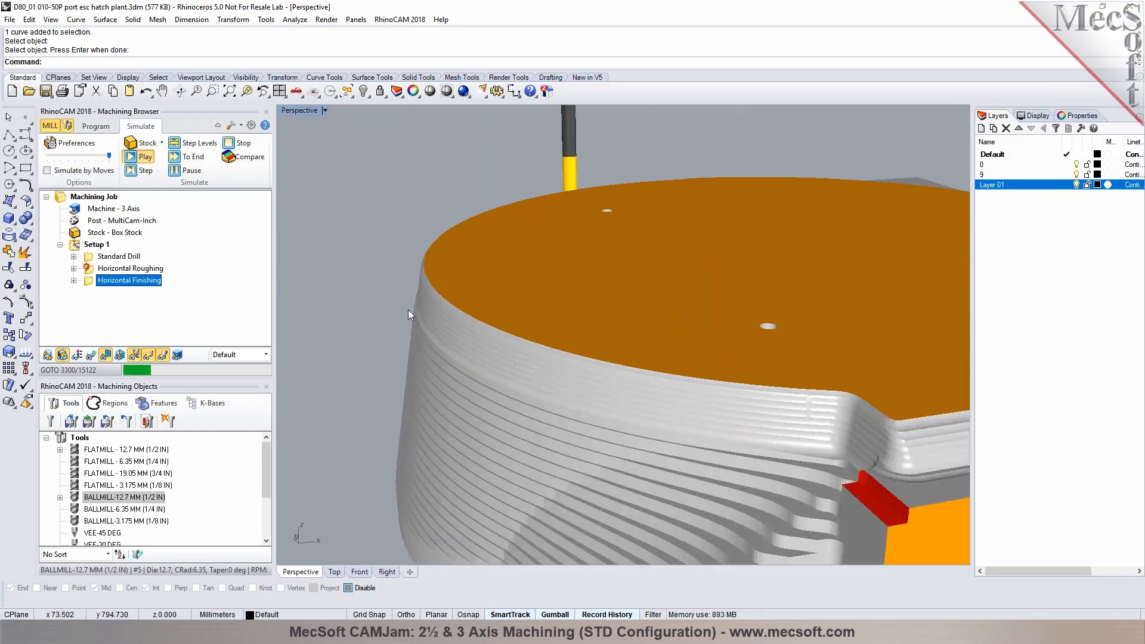
pyautogui.scroll(-2, 697, 419)
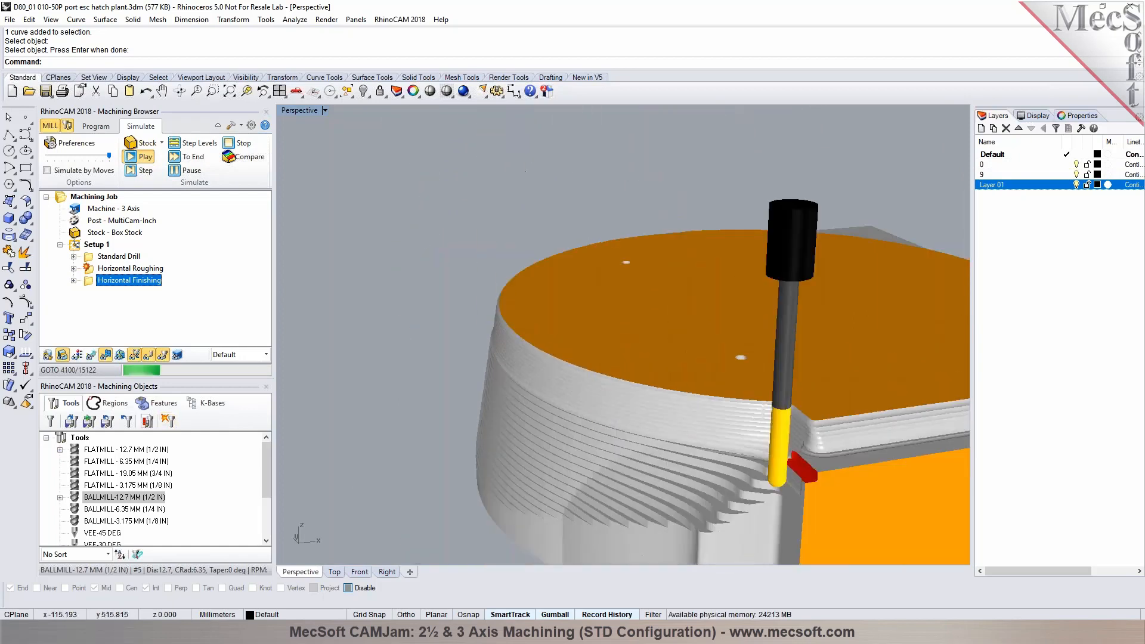
pyautogui.scroll(-2, 484, 401)
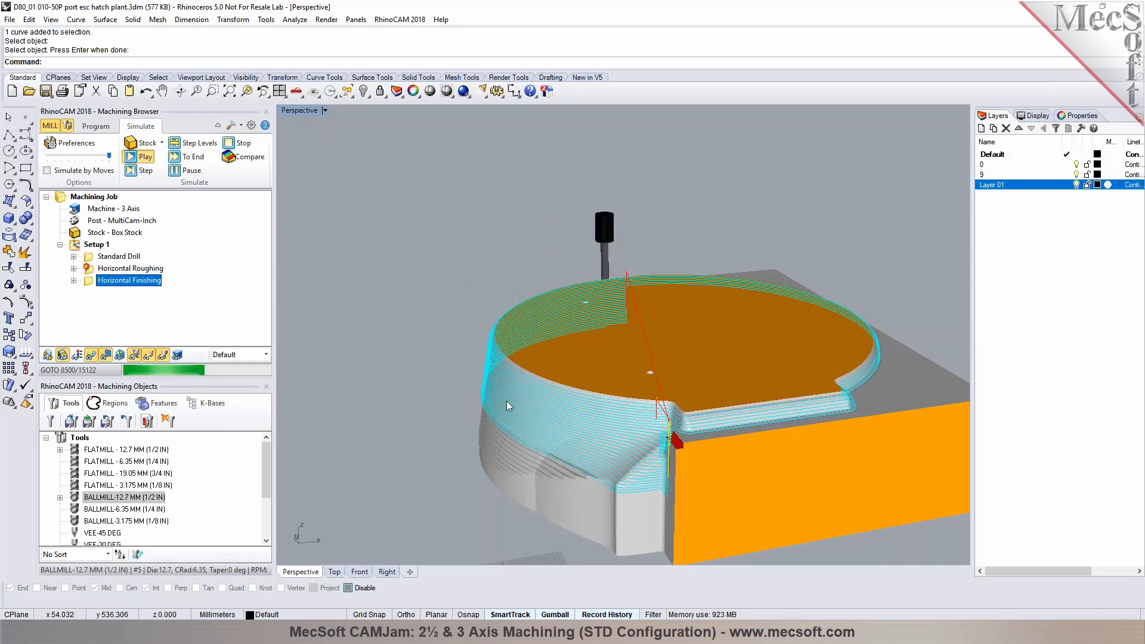
pyautogui.scroll(-3, 741, 417)
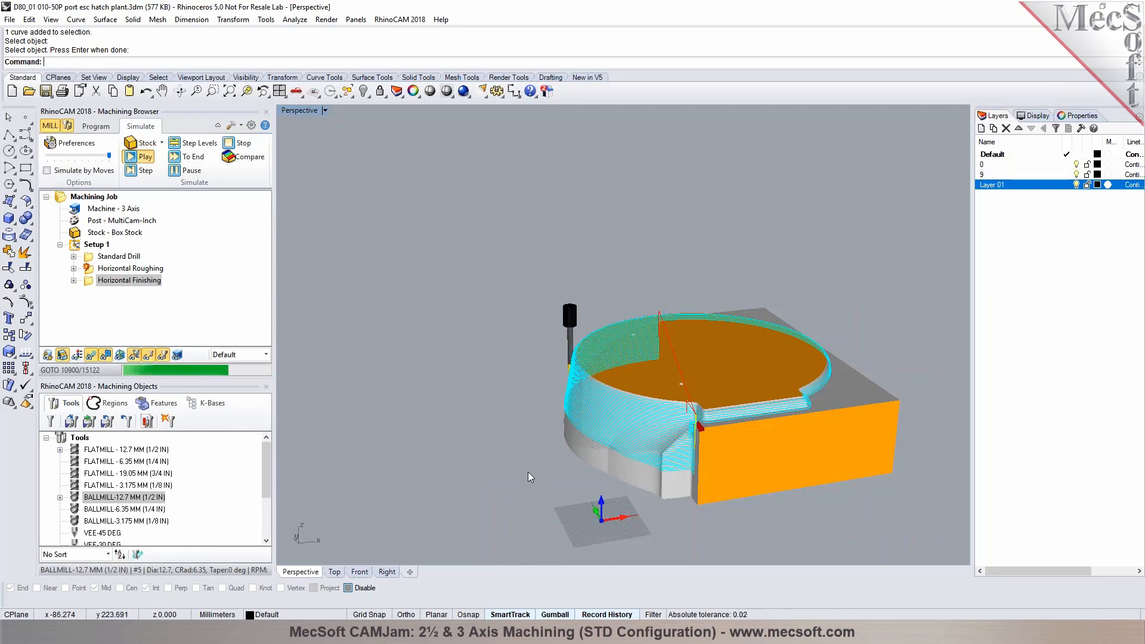
pyautogui.click(177, 171)
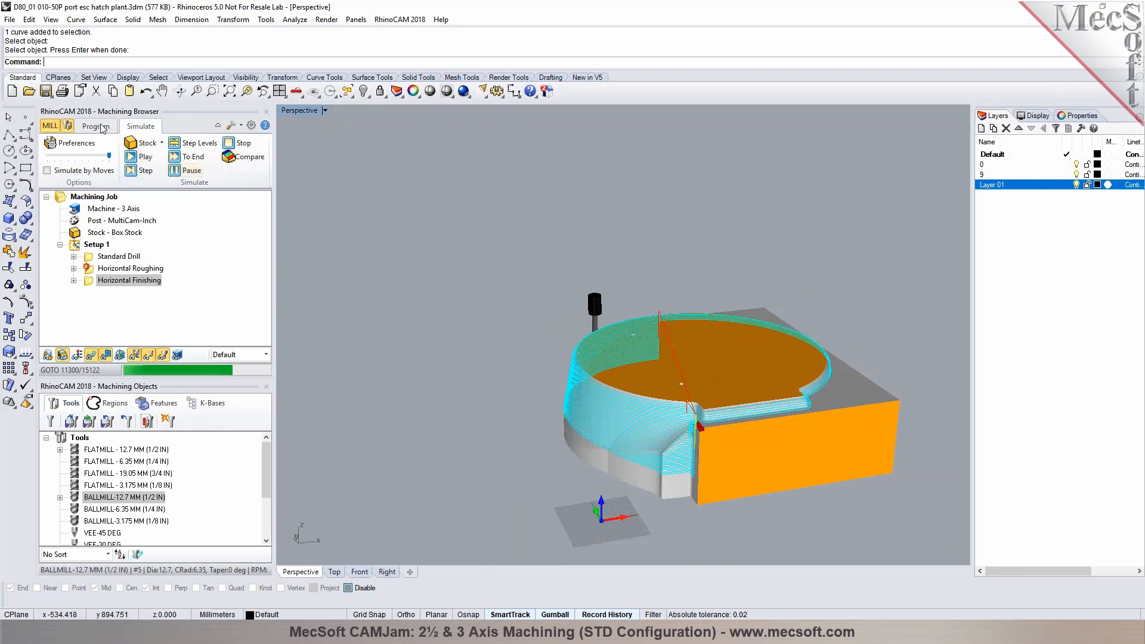
# Step: Check the Horizontal Finishing's selected machining region and compare the roughing and finishing toolpaths on the part
pyautogui.click(96, 126)
pyautogui.moveTo(441, 350); pyautogui.dragTo(519, 350, button='right')
pyautogui.doubleClick(113, 279)
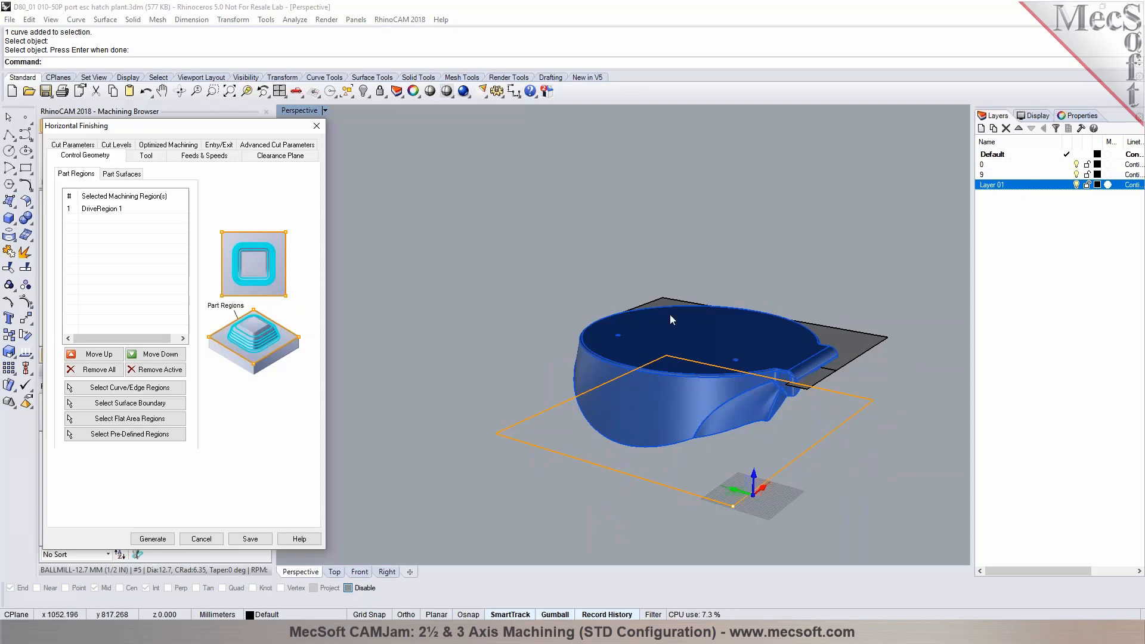
pyautogui.scroll(5, 671, 313)
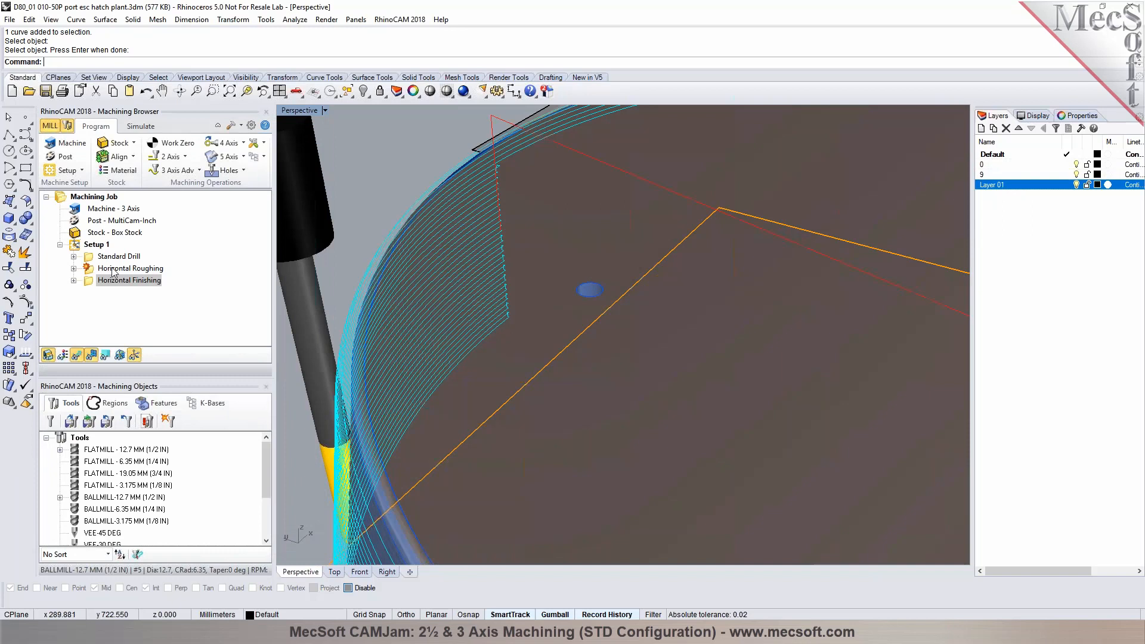
pyautogui.click(113, 272)
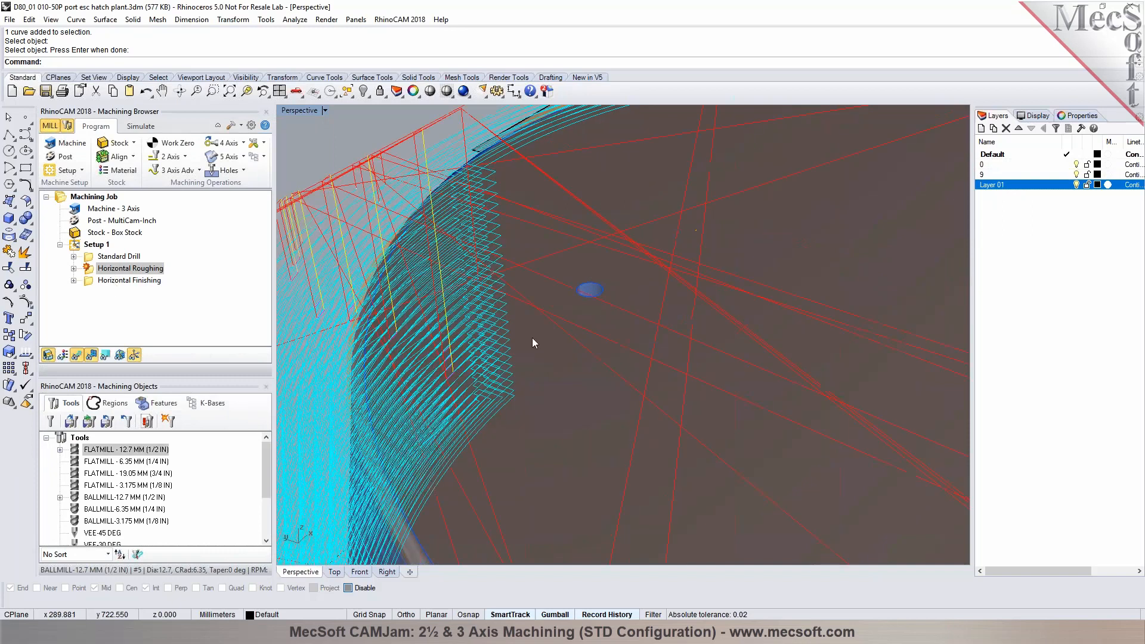
pyautogui.press('Down')
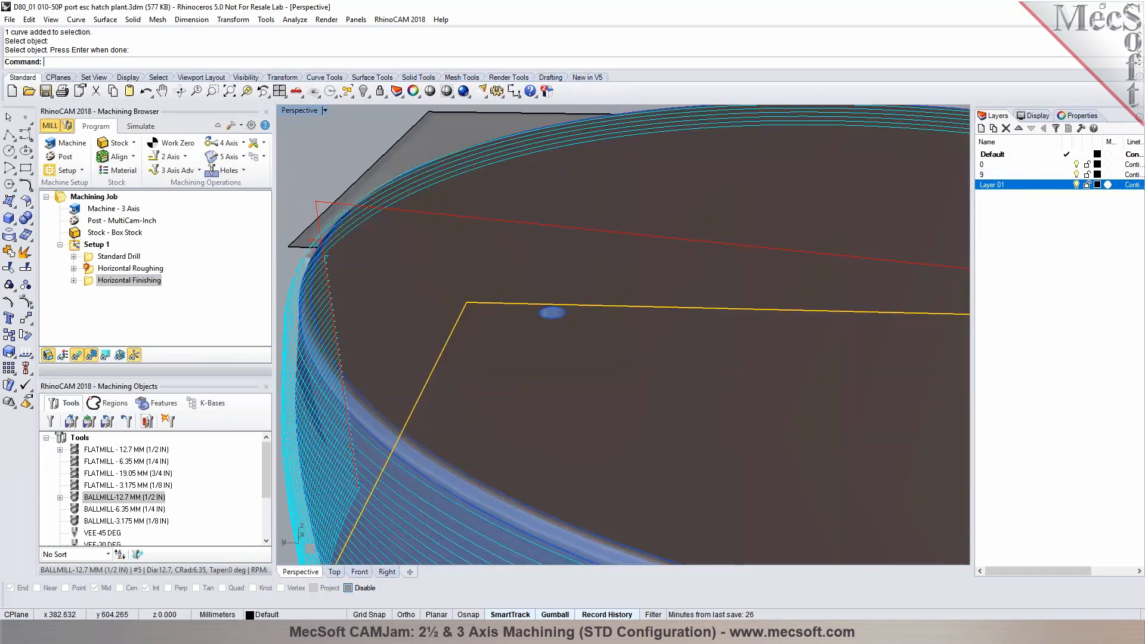
# Step: Examine the Horizontal Finishing toolpath along the part's rim and the small hole in its top face from several angles
pyautogui.moveTo(614, 315); pyautogui.dragTo(584, 315, button='right')
pyautogui.scroll(-10, 450, 363)
pyautogui.scroll(12, 607, 370)
pyautogui.scroll(-10, 489, 356)
pyautogui.scroll(10, 793, 381)
pyautogui.scroll(-10, 790, 379)
pyautogui.scroll(7, 496, 365)
pyautogui.moveTo(495, 365); pyautogui.dragTo(387, 307, button='right')
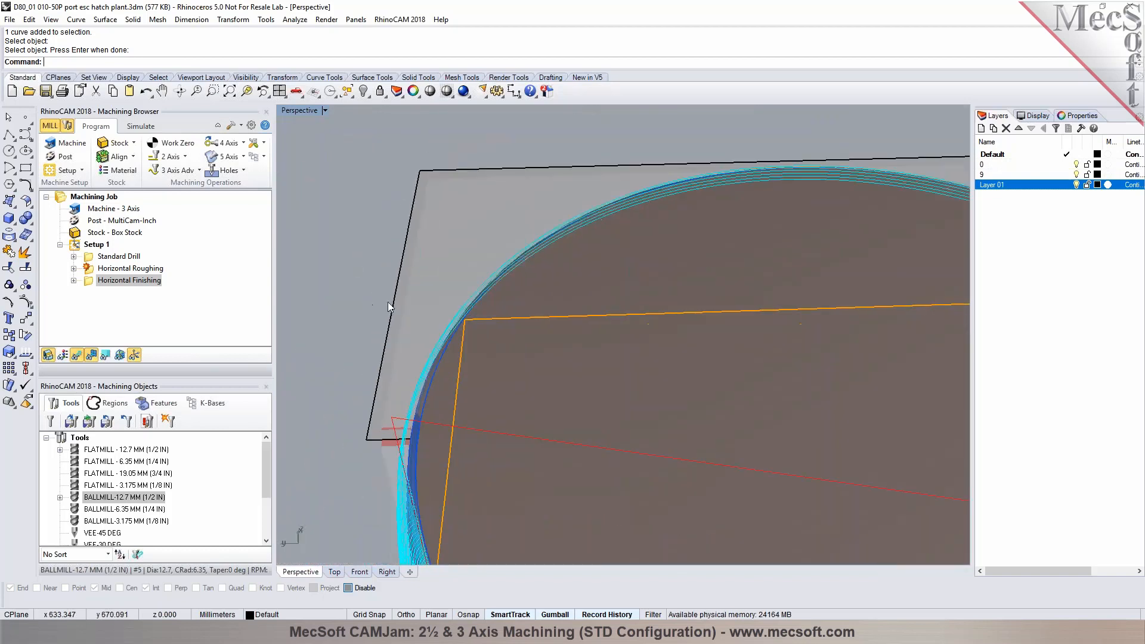
pyautogui.scroll(-6, 492, 316)
pyautogui.scroll(10, 552, 448)
pyautogui.moveTo(552, 449); pyautogui.dragTo(564, 427, button='right')
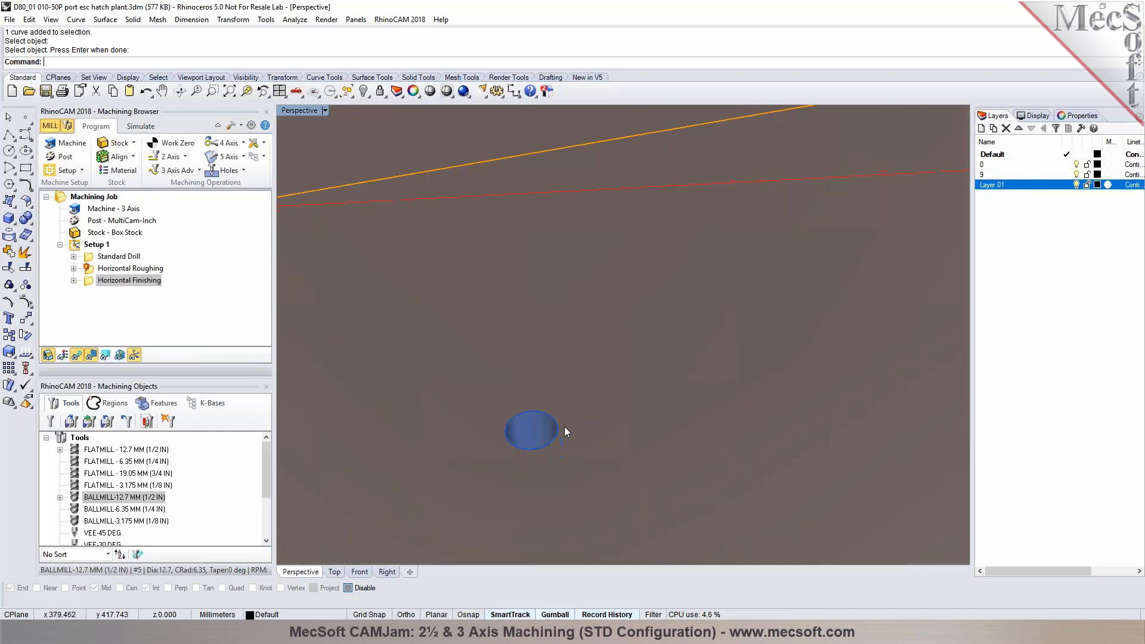
pyautogui.scroll(-3, 517, 356)
pyautogui.moveTo(666, 415); pyautogui.dragTo(300, 303, button='right')
# Step: Post Setup 1 to a .cnc file on the Desktop using the MultiCam-MM post-processor
pyautogui.click(89, 245)
pyautogui.rightClick(89, 245)
pyautogui.click(108, 269)
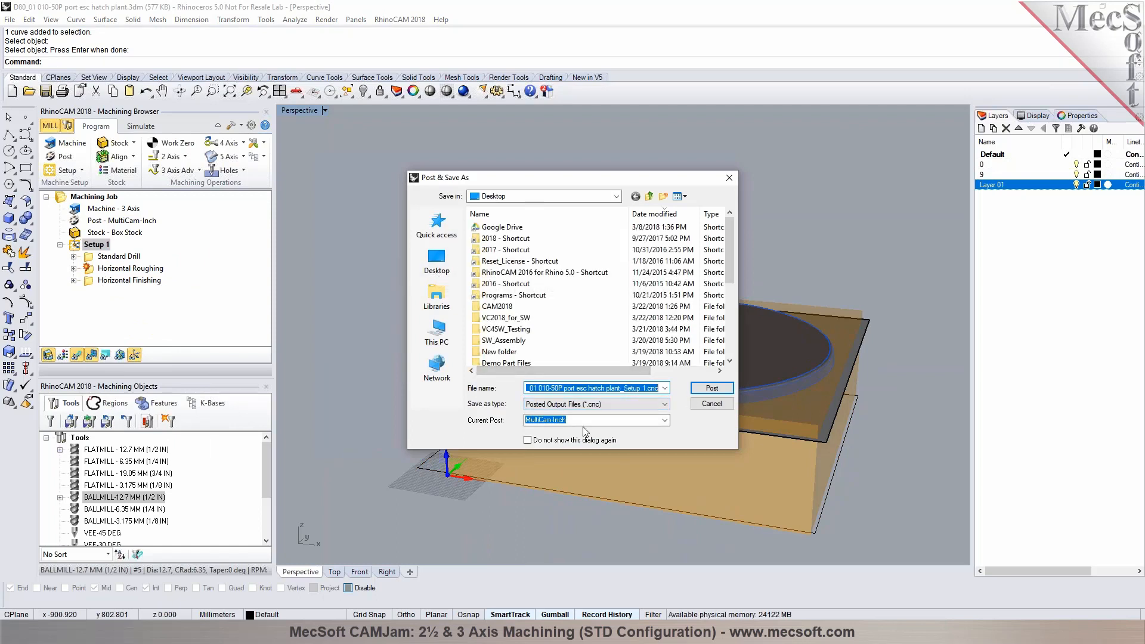
pyautogui.click(665, 419)
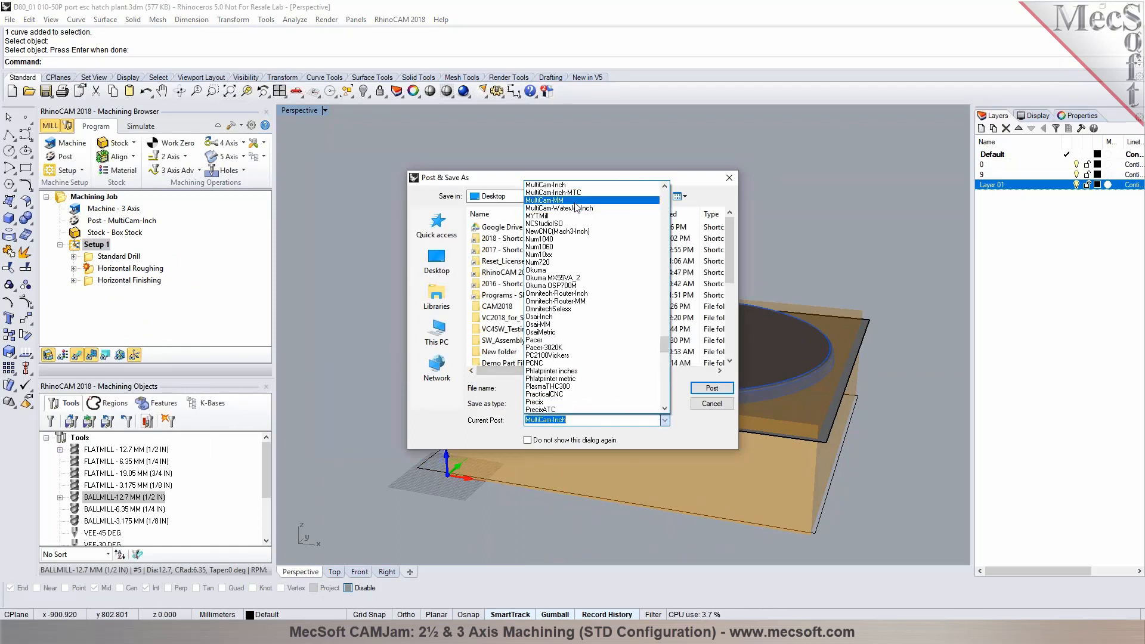
pyautogui.click(576, 200)
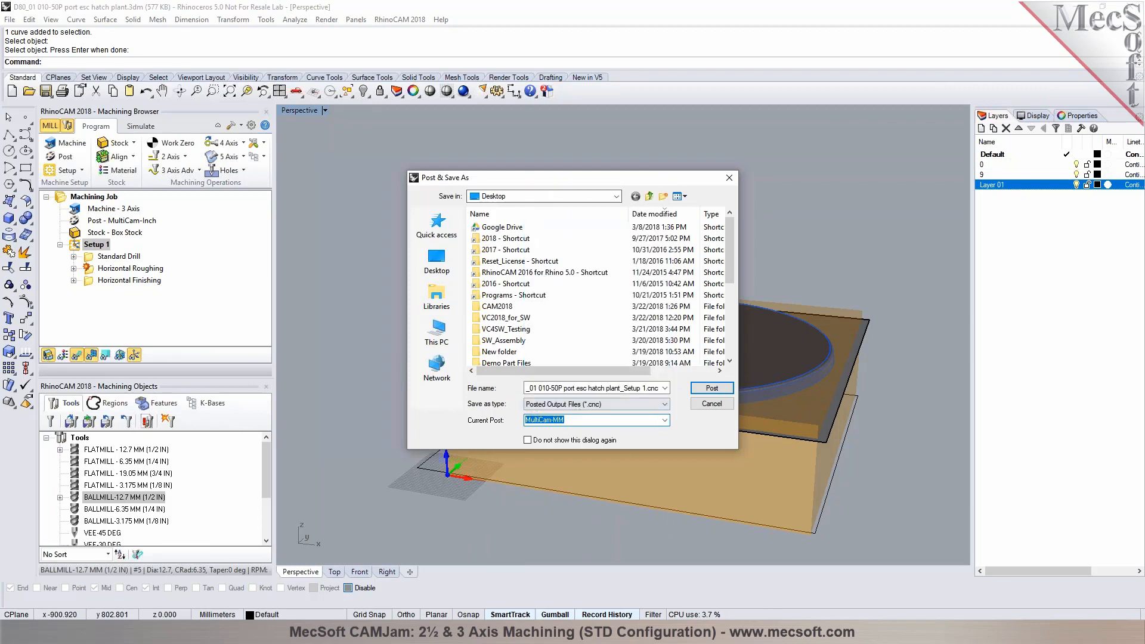
pyautogui.click(709, 389)
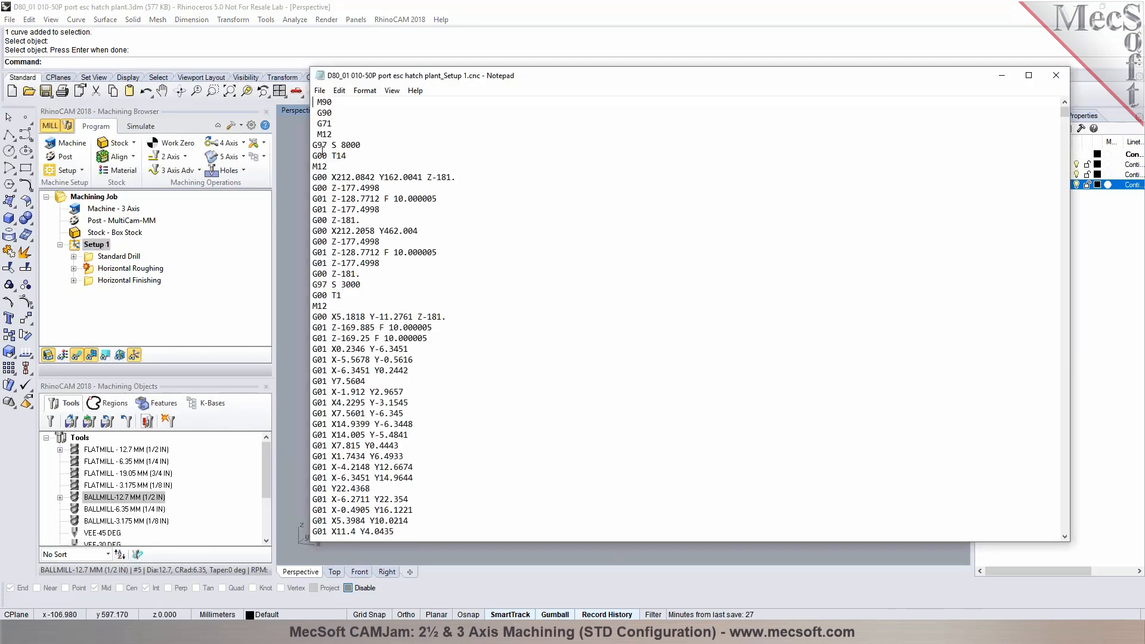
# Step: Review the tool-change and spindle-speed lines in the posted metric G-code and close the file
pyautogui.doubleClick(340, 155)
pyautogui.click(344, 294)
pyautogui.moveTo(334, 292); pyautogui.dragTo(317, 294)
pyautogui.click(406, 297)
pyautogui.click(1055, 75)
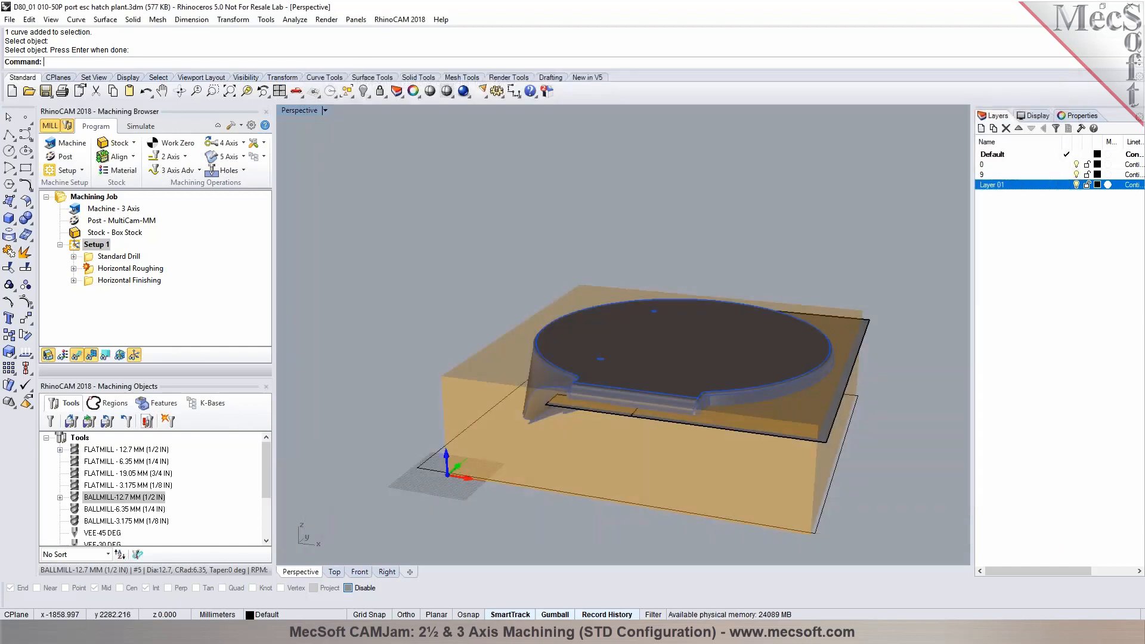
# Step: Post Setup 1 again with the MultiCam-Inch post-processor, replacing the existing .cnc file on the Desktop
pyautogui.rightClick(91, 245)
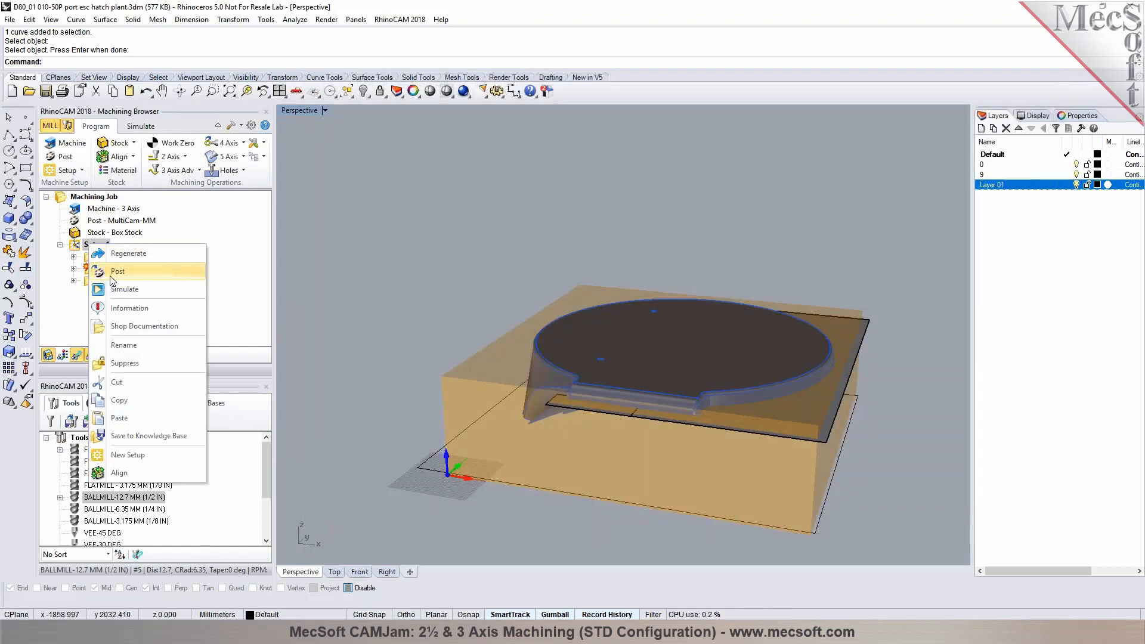
pyautogui.click(113, 271)
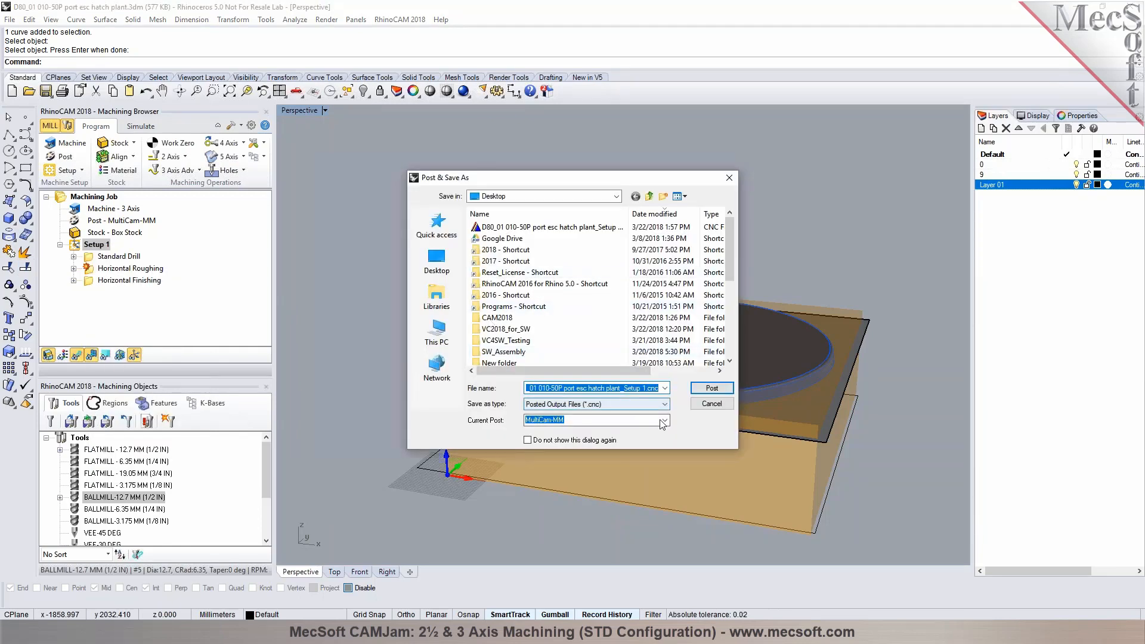
pyautogui.click(626, 420)
pyautogui.scroll(2, 606, 227)
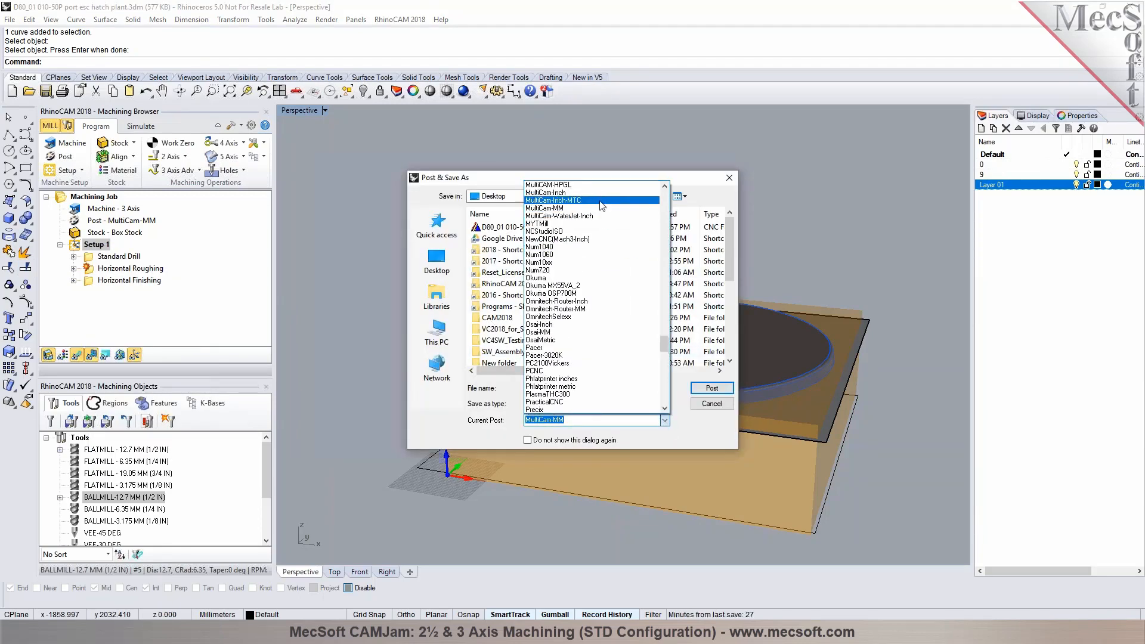
pyautogui.click(602, 193)
pyautogui.click(712, 388)
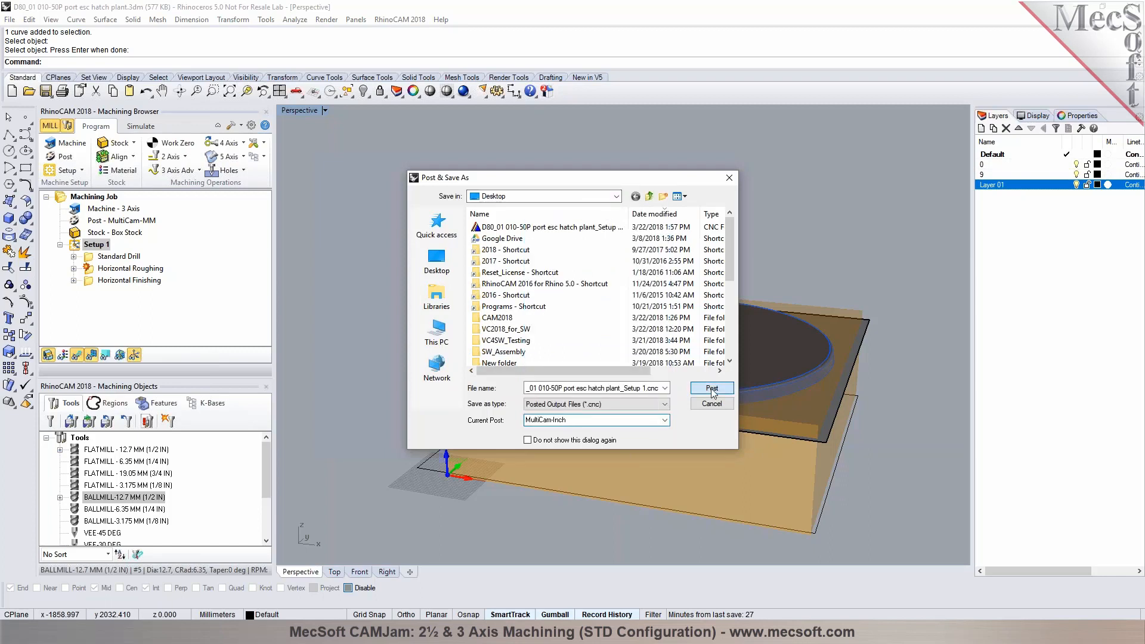
pyautogui.click(613, 319)
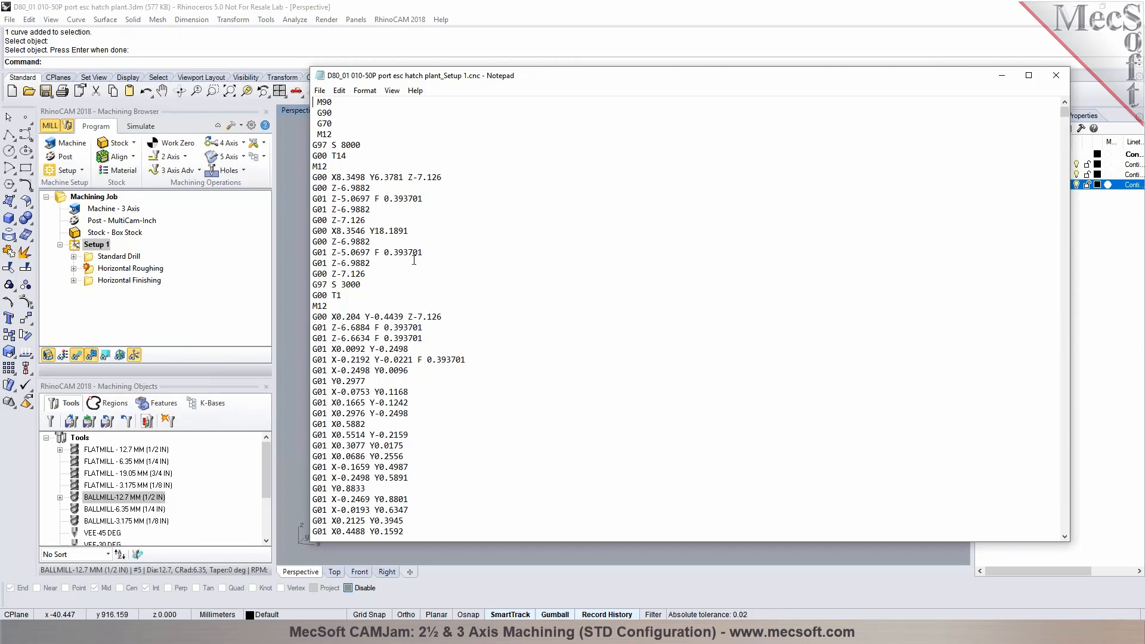
# Step: Review the plunge feed rates of both drilled holes in the posted inch G-code and close the file
pyautogui.moveTo(384, 198); pyautogui.dragTo(424, 198)
pyautogui.moveTo(380, 252); pyautogui.dragTo(435, 251)
pyautogui.click(501, 292)
pyautogui.click(1057, 77)
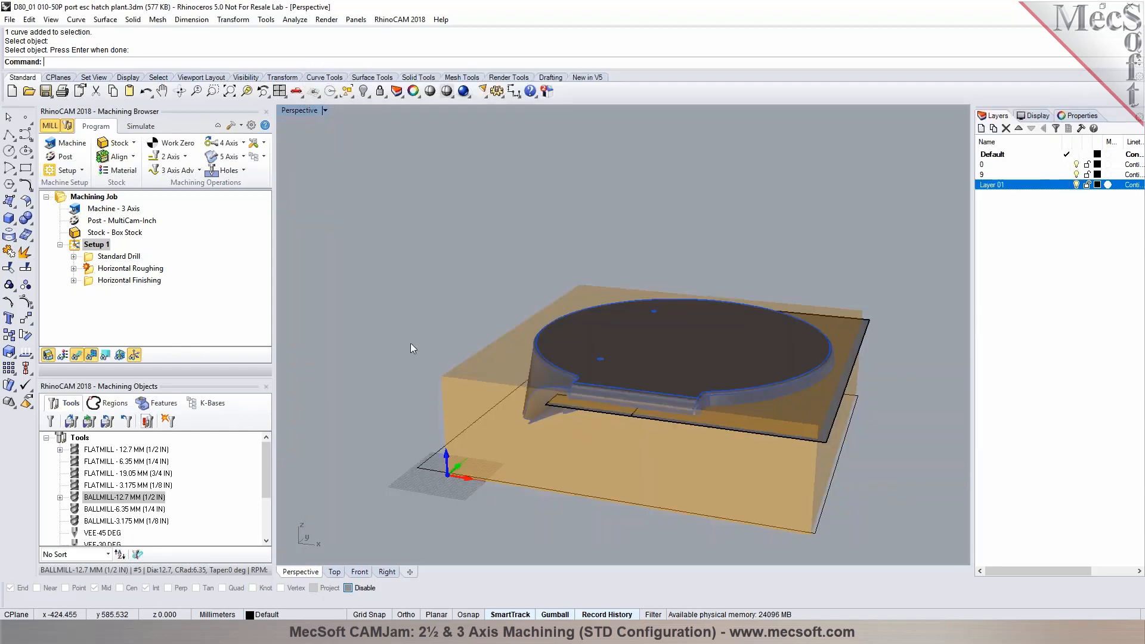
# Step: Save a copy of the part file as "D80_01 010-50P port esc hatch plant-Side1.3dm"
pyautogui.moveTo(410, 343)
pyautogui.mouseDown(button='right')
pyautogui.moveTo(411, 358)
pyautogui.moveTo(388, 334)
pyautogui.moveTo(397, 317)
pyautogui.moveTo(395, 342)
pyautogui.mouseUp(button='right')
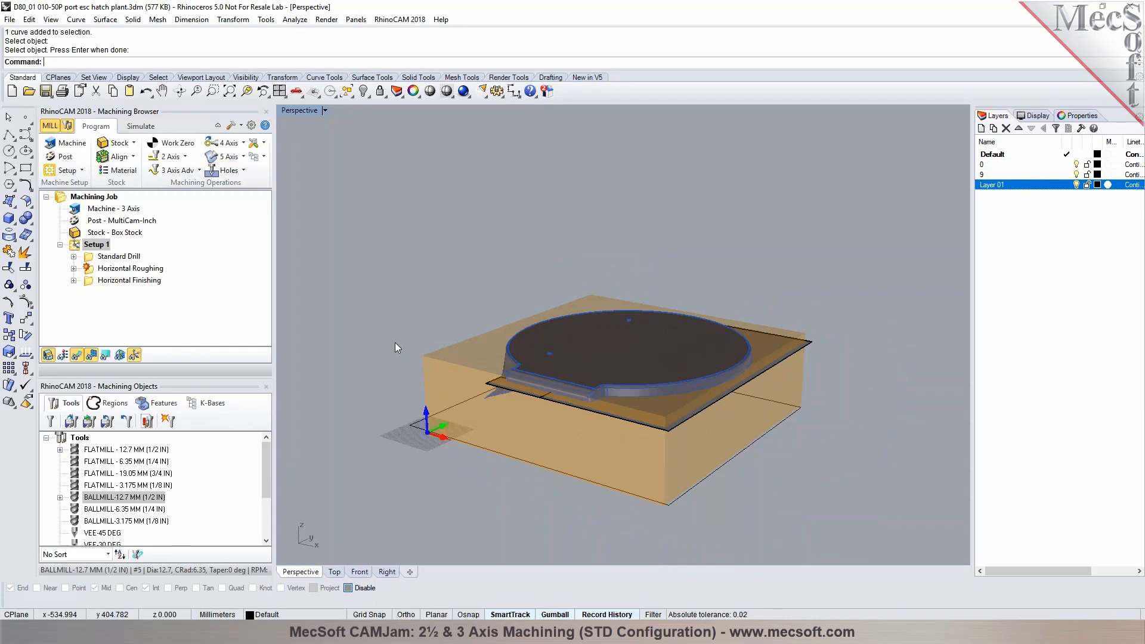
pyautogui.moveTo(598, 425); pyautogui.dragTo(664, 455, button='right')
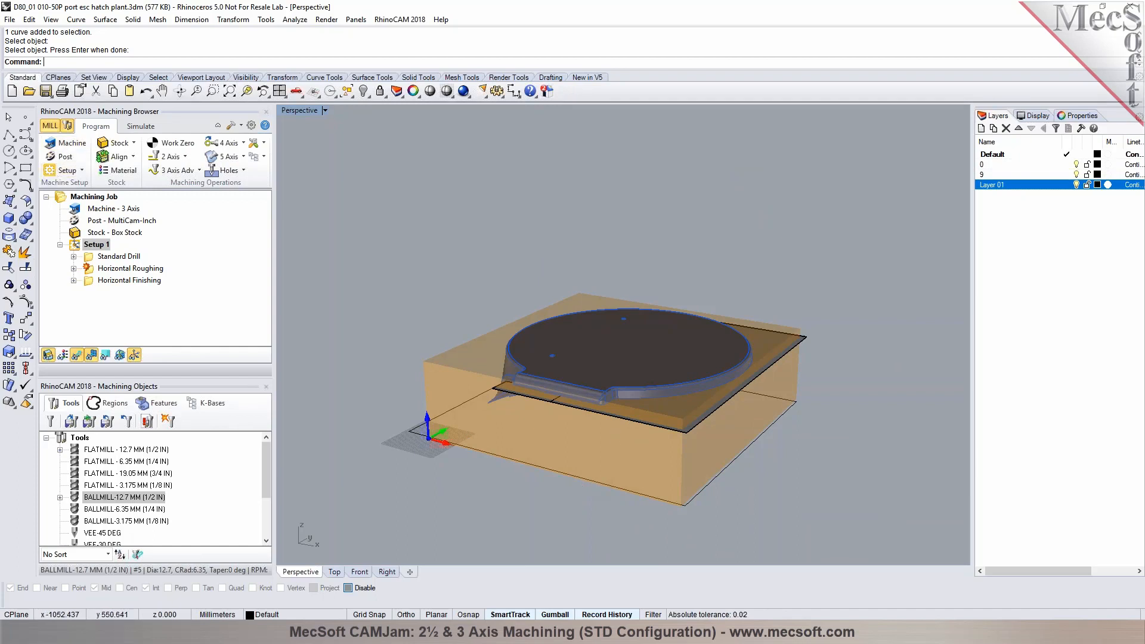
pyautogui.click(46, 90)
pyautogui.click(113, 114)
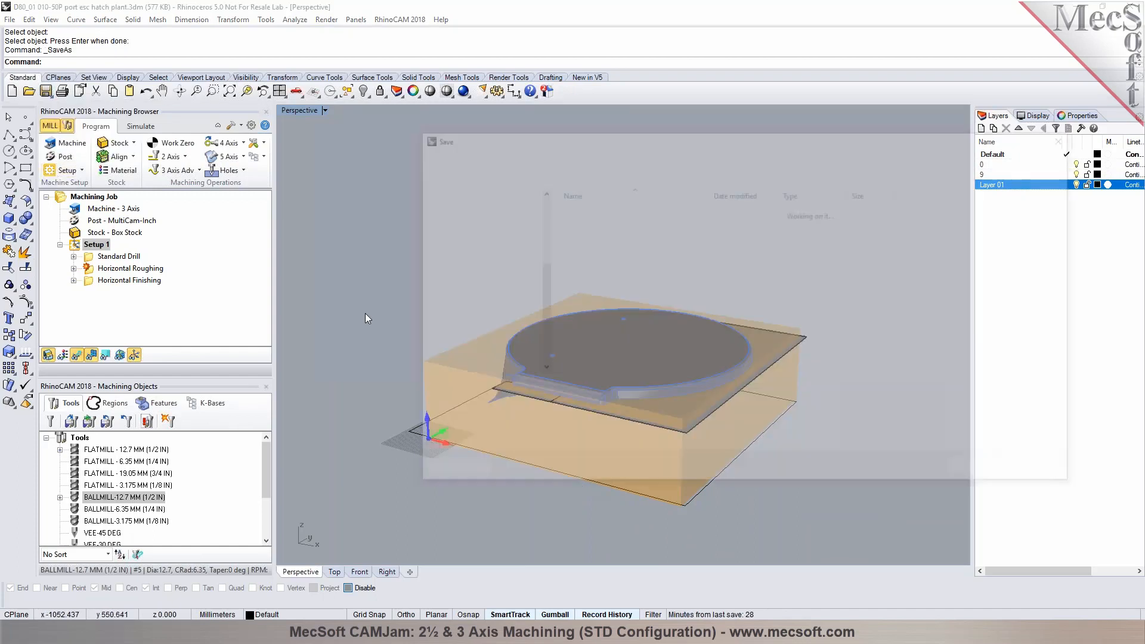
pyautogui.click(602, 387)
pyautogui.write('-Side1.3dm')
pyautogui.press('Return')
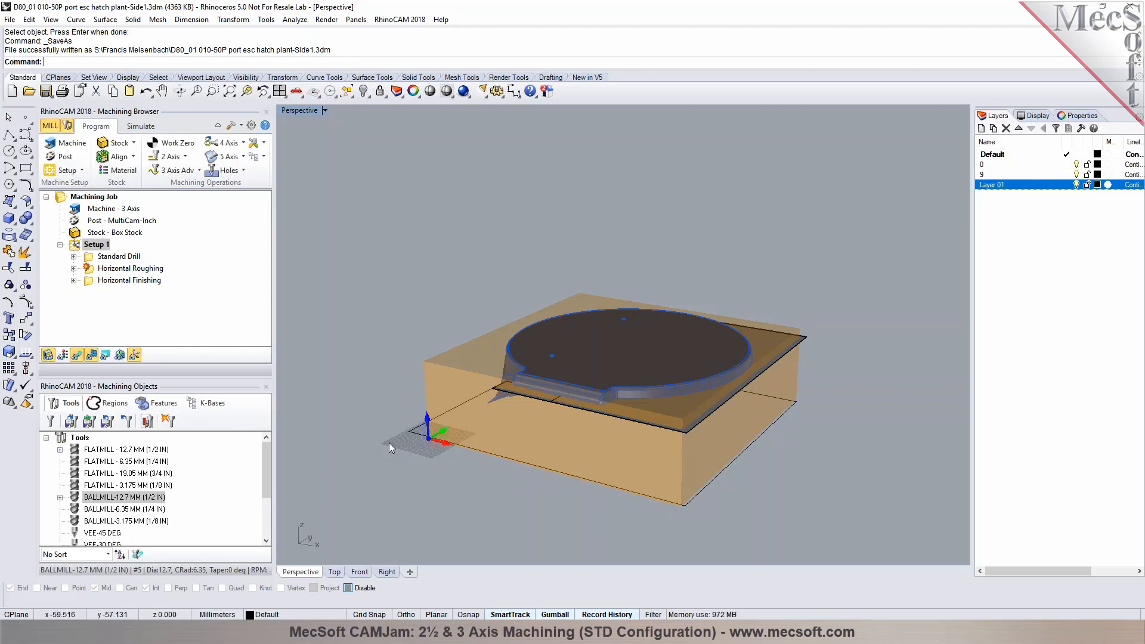
# Step: Add a second machining setup with its orientation rotated 180 degrees about the X axis
pyautogui.click(76, 170)
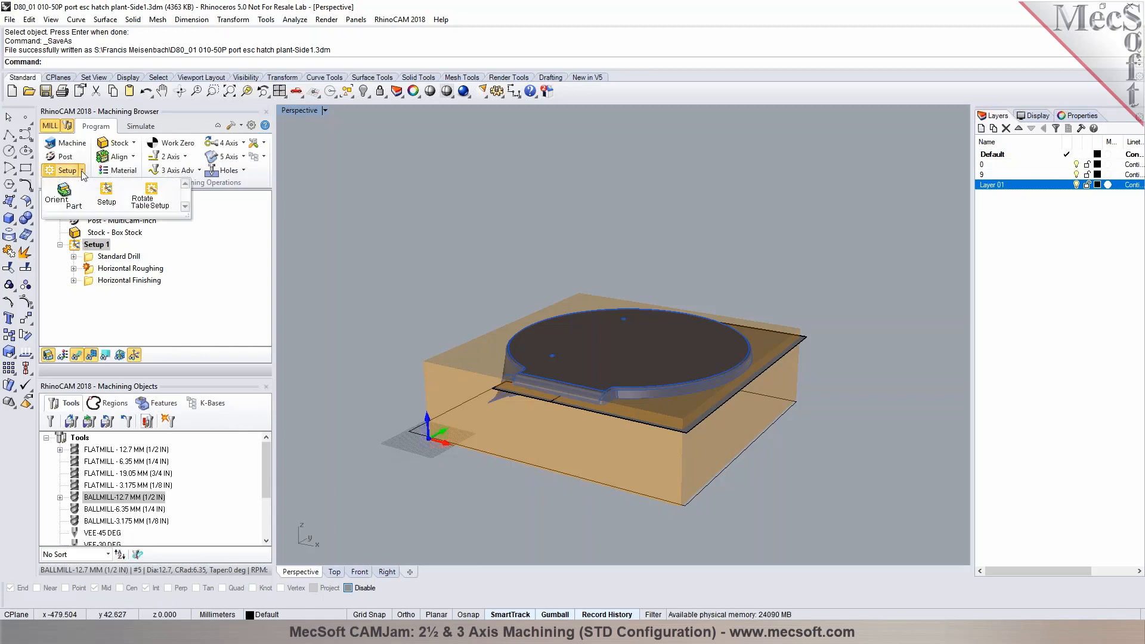
pyautogui.click(105, 199)
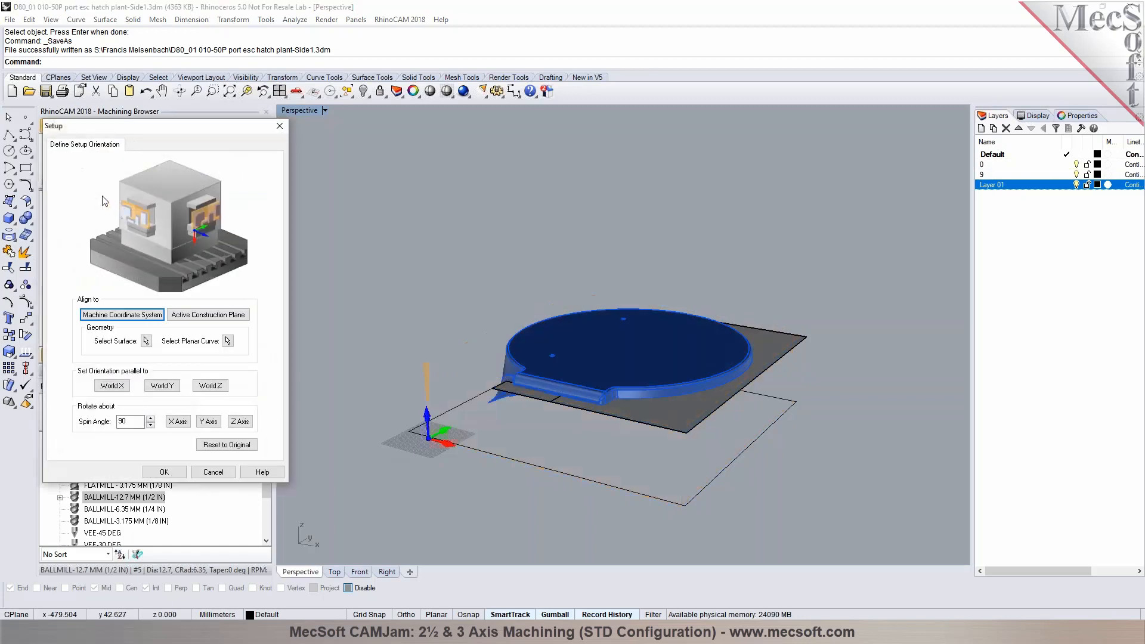
pyautogui.doubleClick(119, 422)
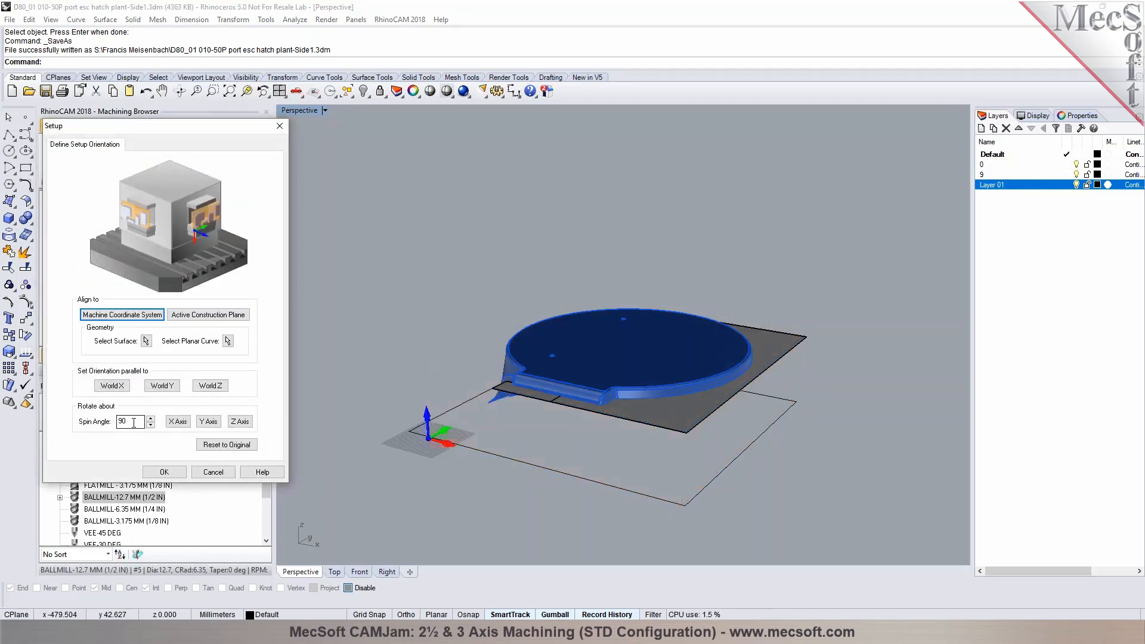
pyautogui.write('180')
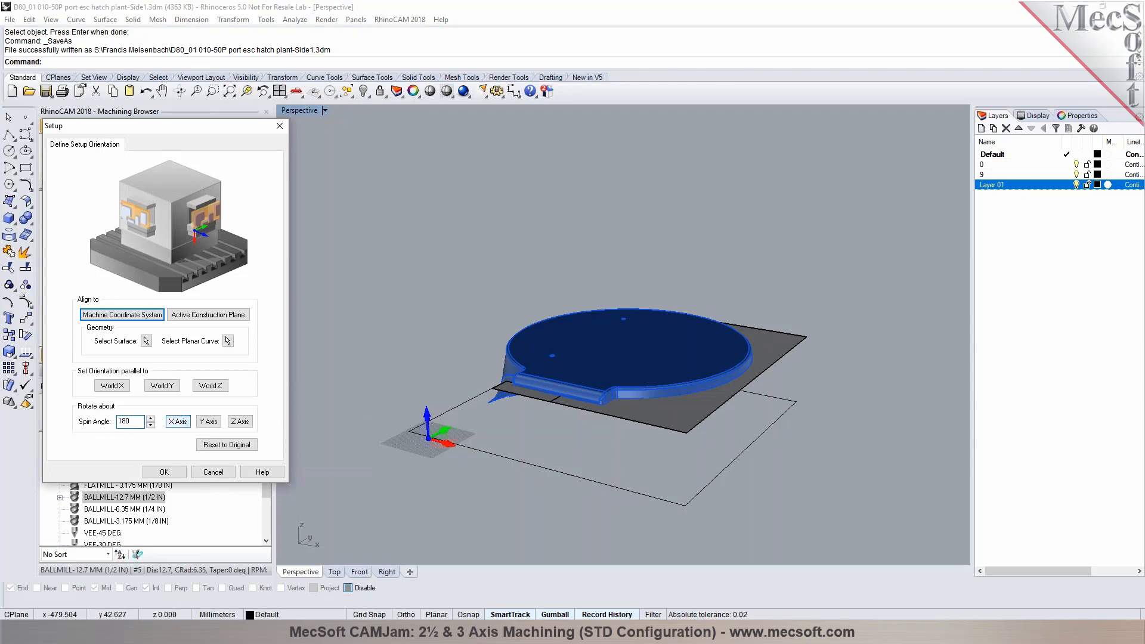
pyautogui.click(177, 421)
pyautogui.click(178, 471)
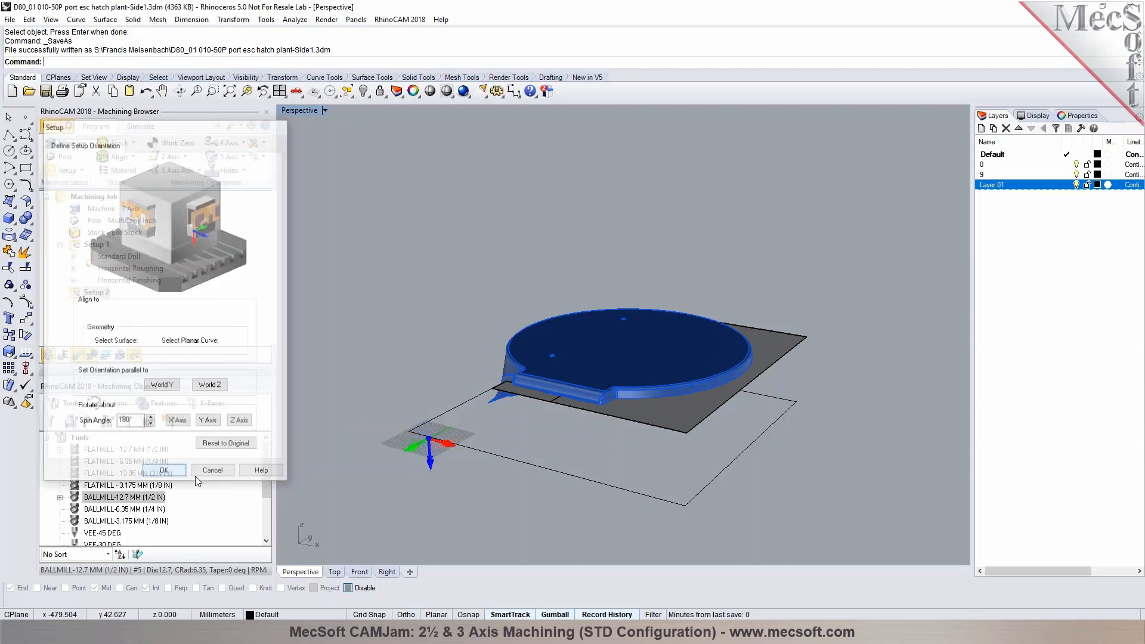
# Step: Define Setup 2's work zero on the stock box at the Lowest Z face, North West corner
pyautogui.moveTo(412, 492); pyautogui.dragTo(523, 183, button='right')
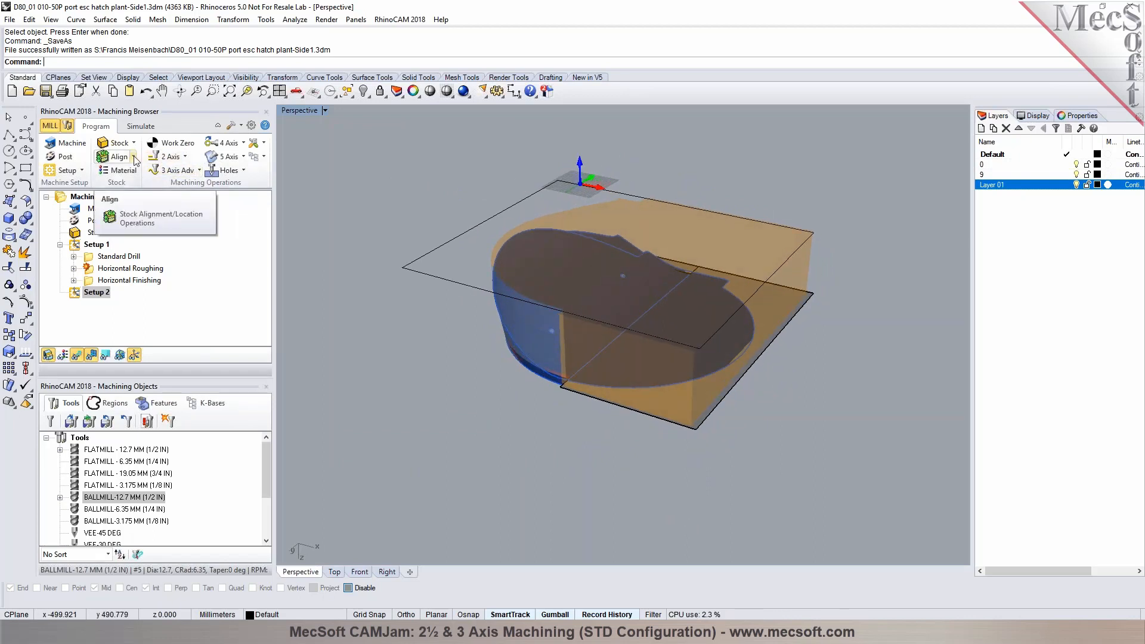
pyautogui.click(163, 144)
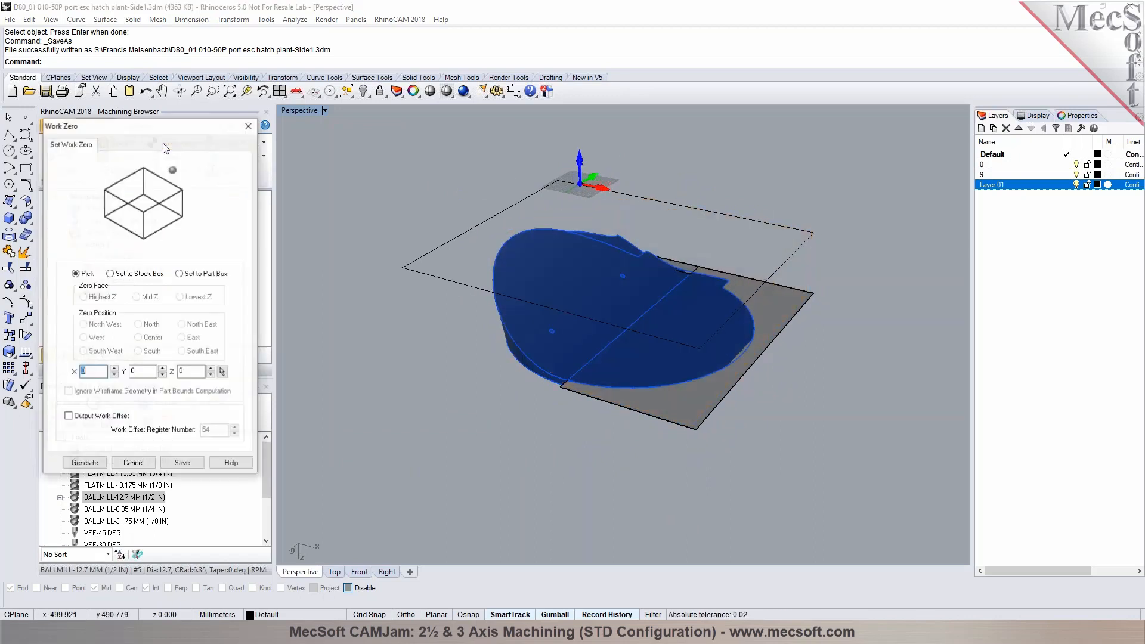
pyautogui.click(145, 274)
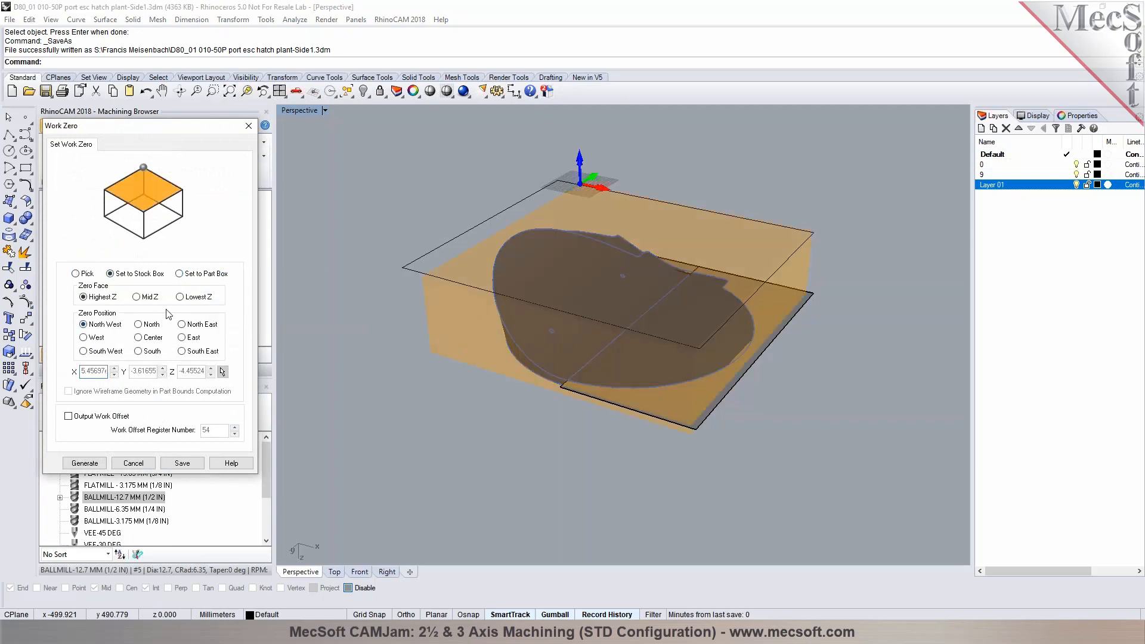
pyautogui.click(180, 300)
pyautogui.moveTo(477, 327); pyautogui.dragTo(896, 413, button='right')
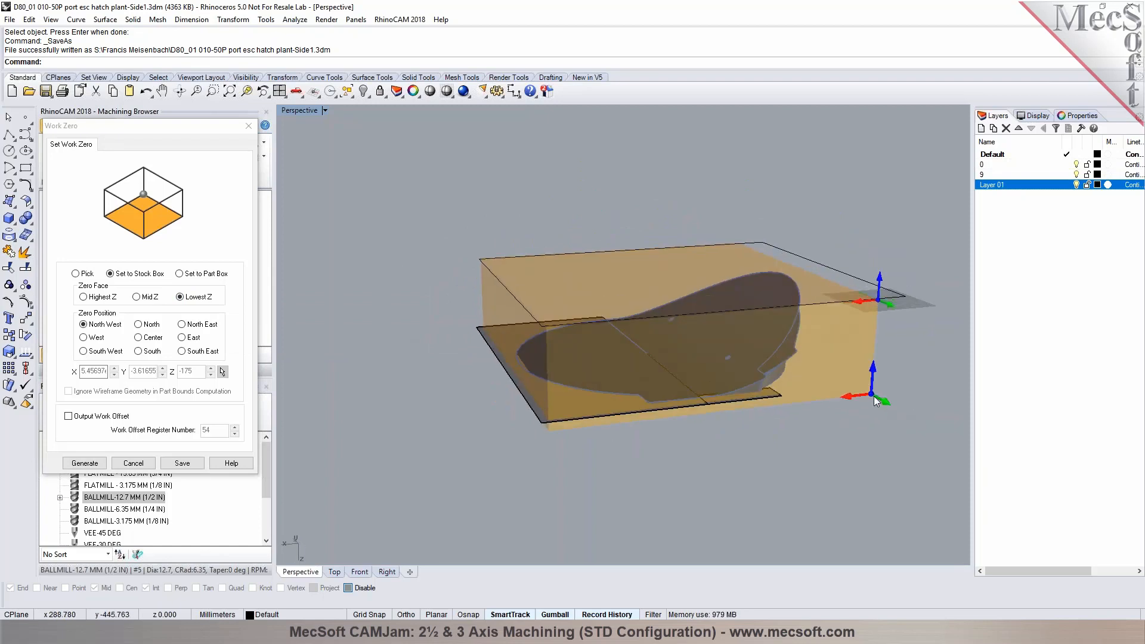
pyautogui.moveTo(739, 355); pyautogui.dragTo(630, 380, button='right')
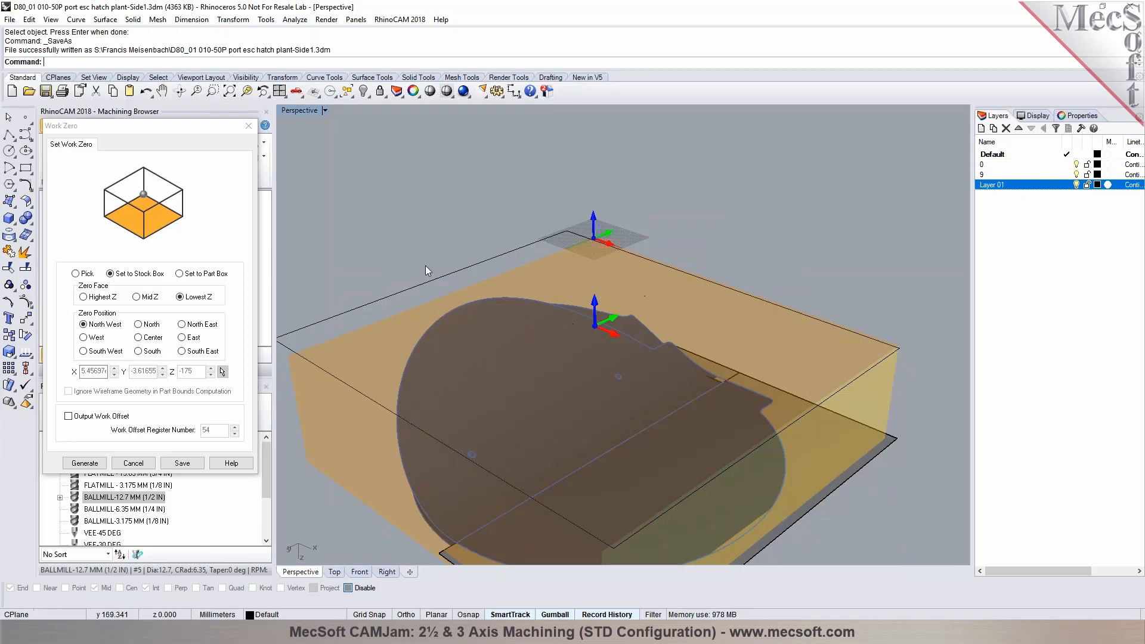
pyautogui.click(110, 281)
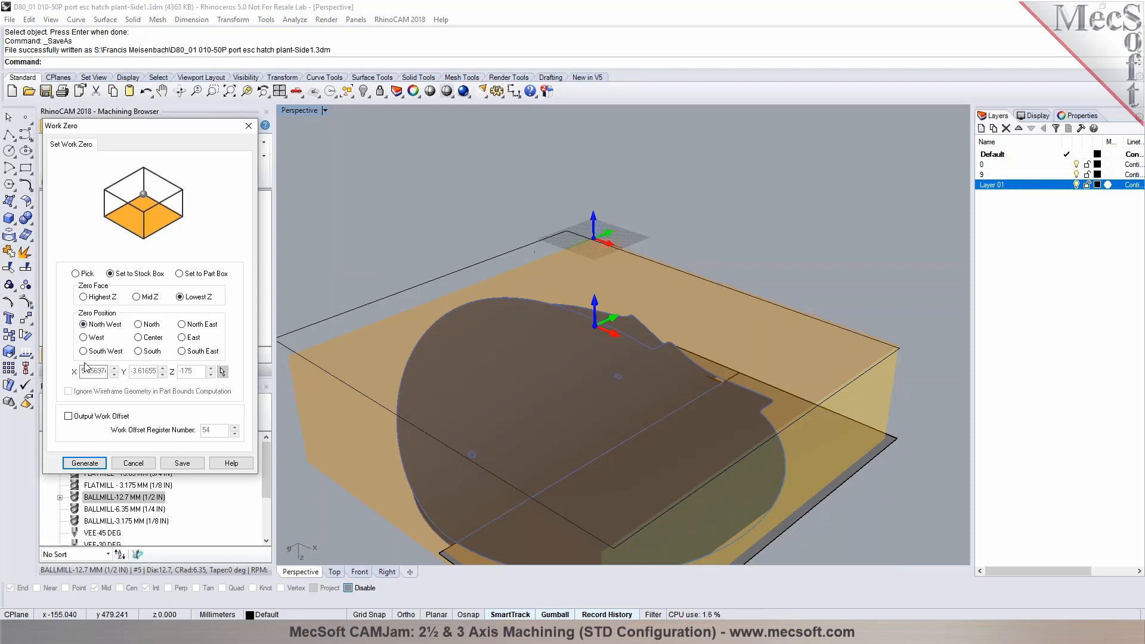
# Step: Generate the Setup 2 work zero at the stock box's Lowest Z, North West corner
pyautogui.click(84, 463)
pyautogui.moveTo(619, 339); pyautogui.dragTo(564, 374, button='right')
pyautogui.scroll(-4, 564, 373)
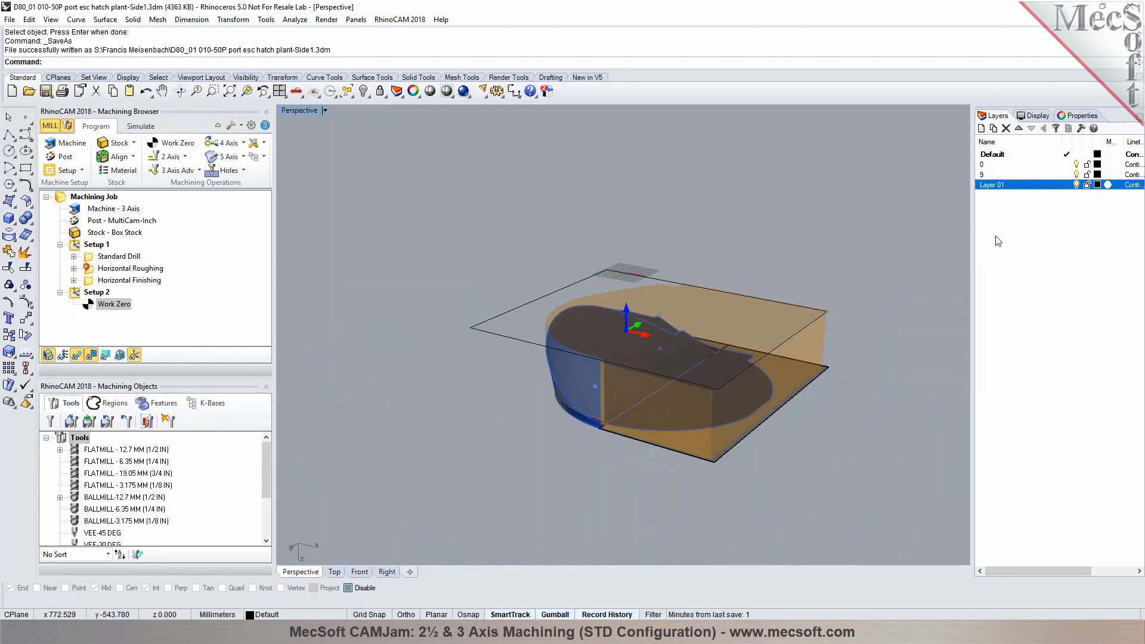
# Step: Turn off the visibility of Layer 01 and inspect the part within the stock from several angles
pyautogui.click(1076, 188)
pyautogui.scroll(3, 727, 360)
pyautogui.moveTo(564, 394); pyautogui.dragTo(781, 471, button='right')
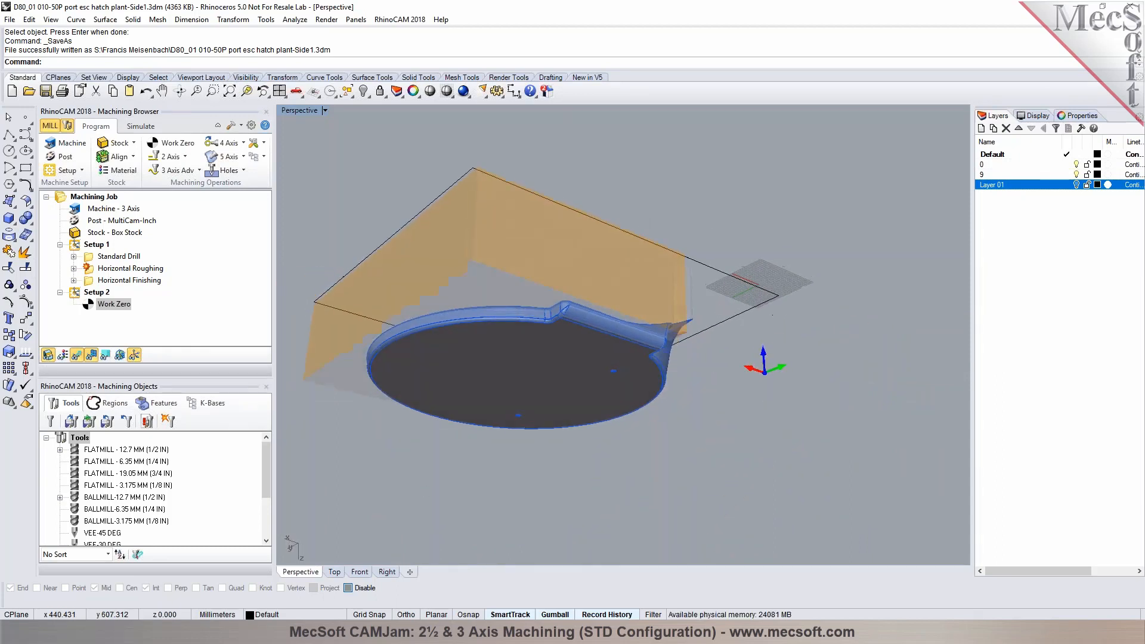
pyautogui.scroll(3, 595, 361)
pyautogui.moveTo(782, 379); pyautogui.dragTo(537, 406, button='right')
pyautogui.moveTo(804, 304); pyautogui.dragTo(489, 316, button='right')
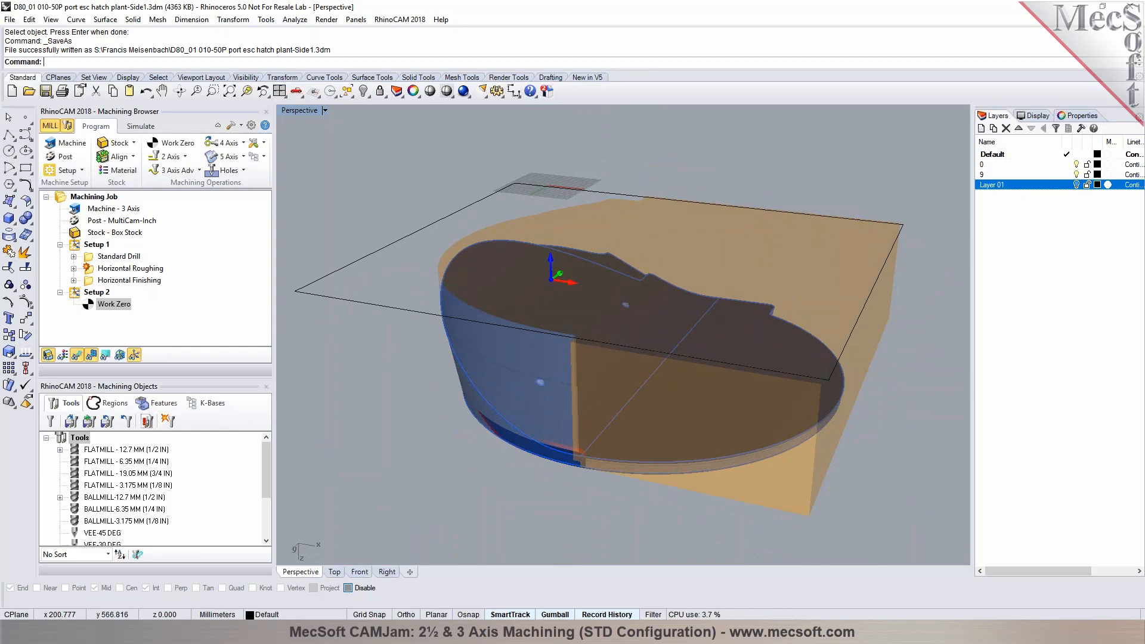
pyautogui.click(198, 170)
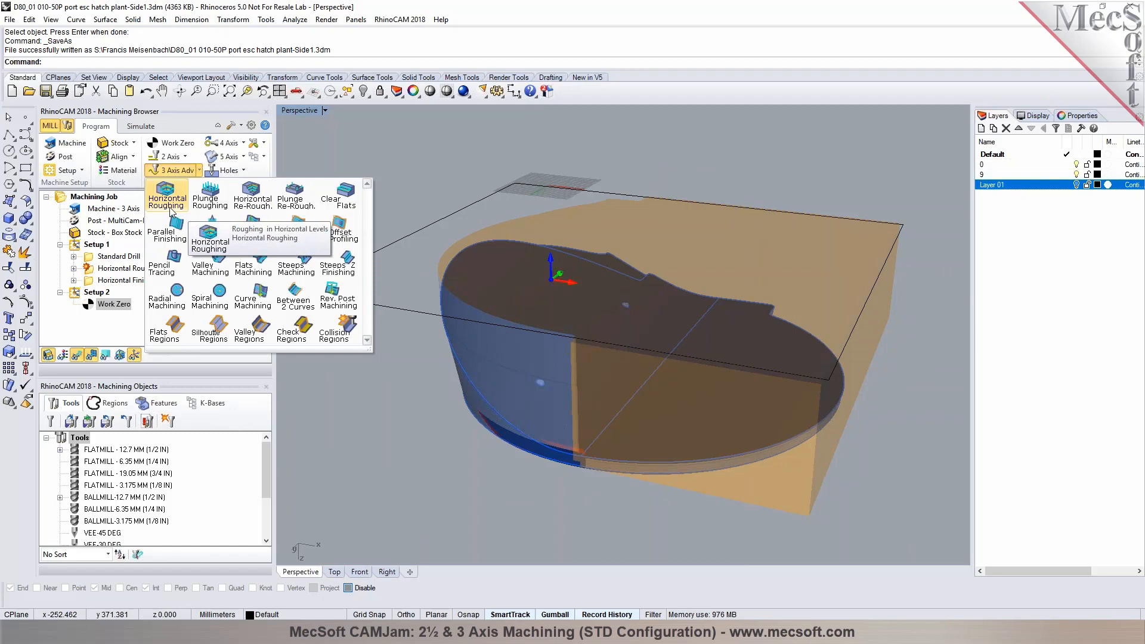
pyautogui.click(365, 420)
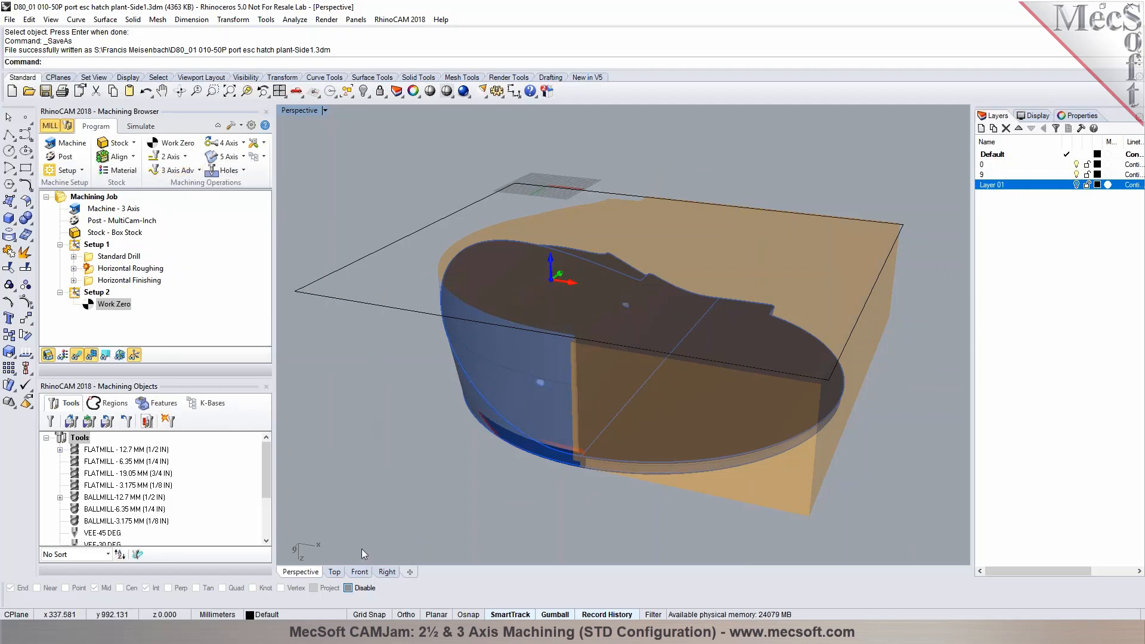
# Step: Change the Top viewport to the world Bottom view and set its display mode to Shaded
pyautogui.click(334, 572)
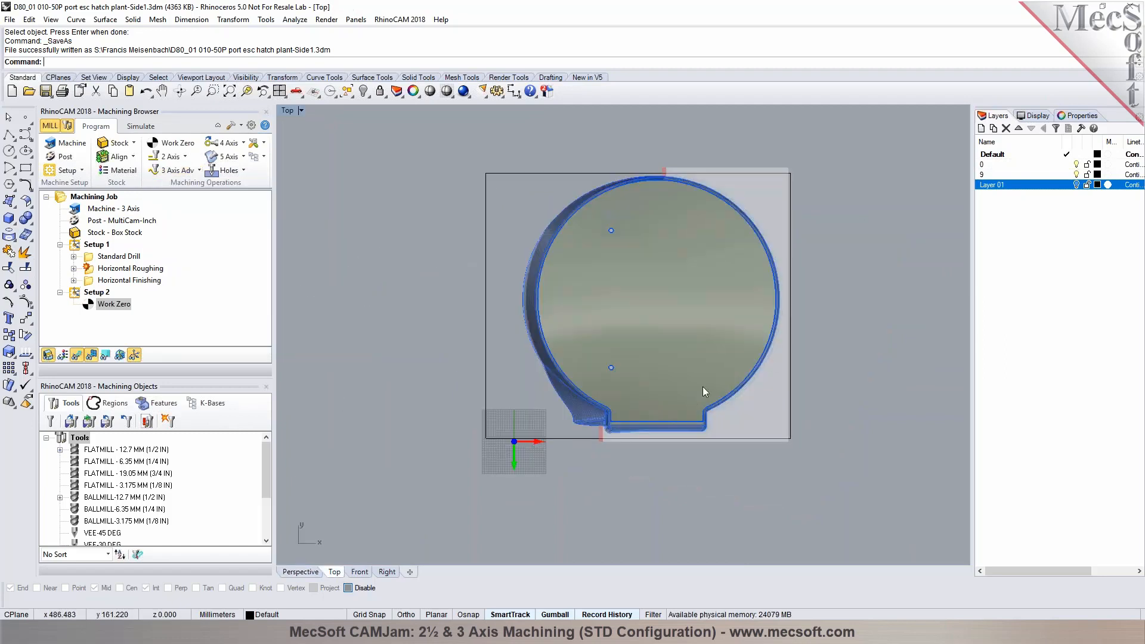
pyautogui.click(301, 110)
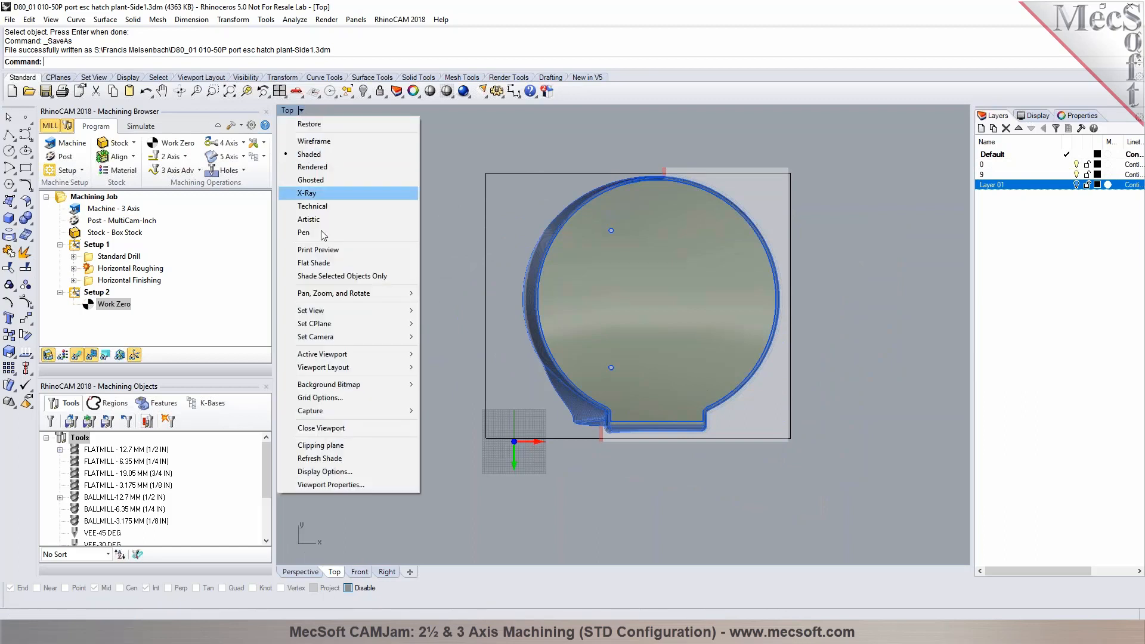
pyautogui.moveTo(334, 310)
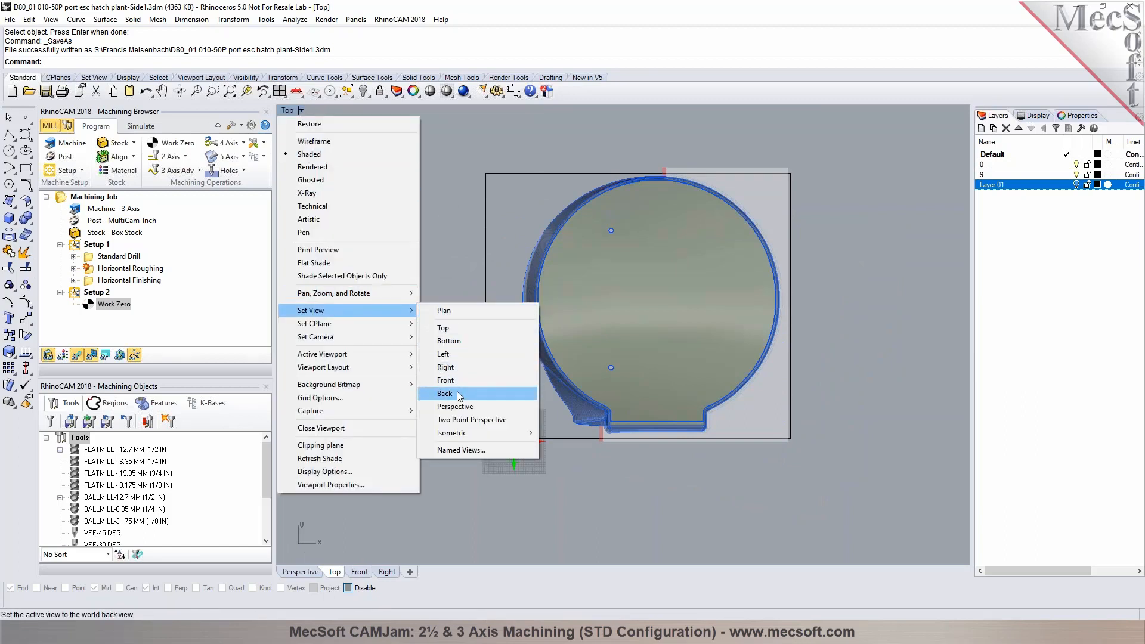
pyautogui.click(457, 344)
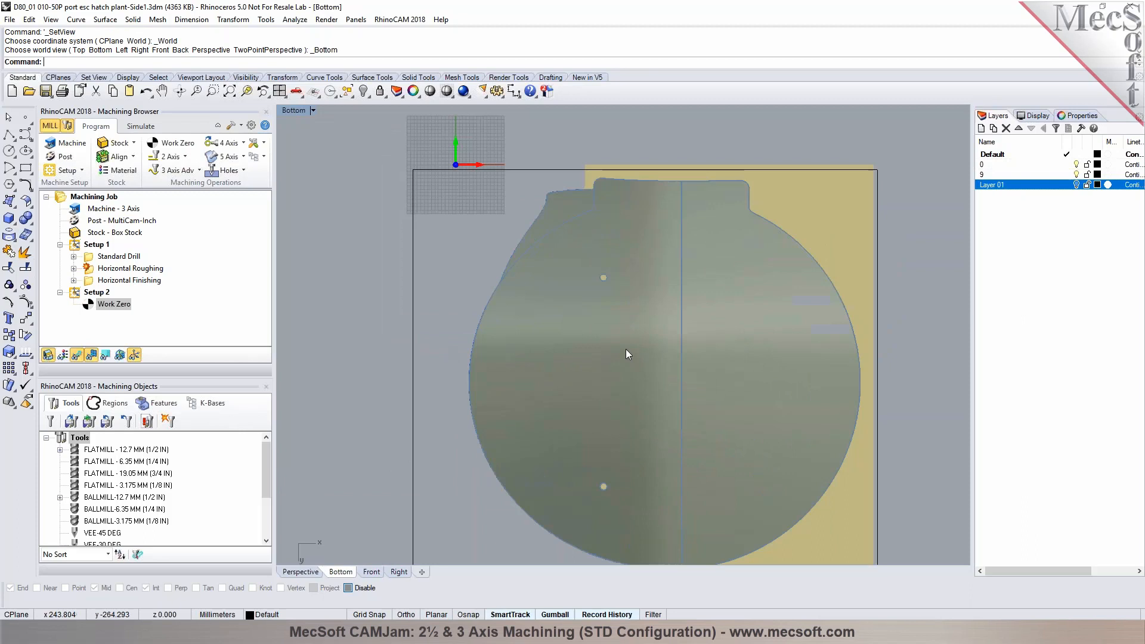
pyautogui.click(446, 91)
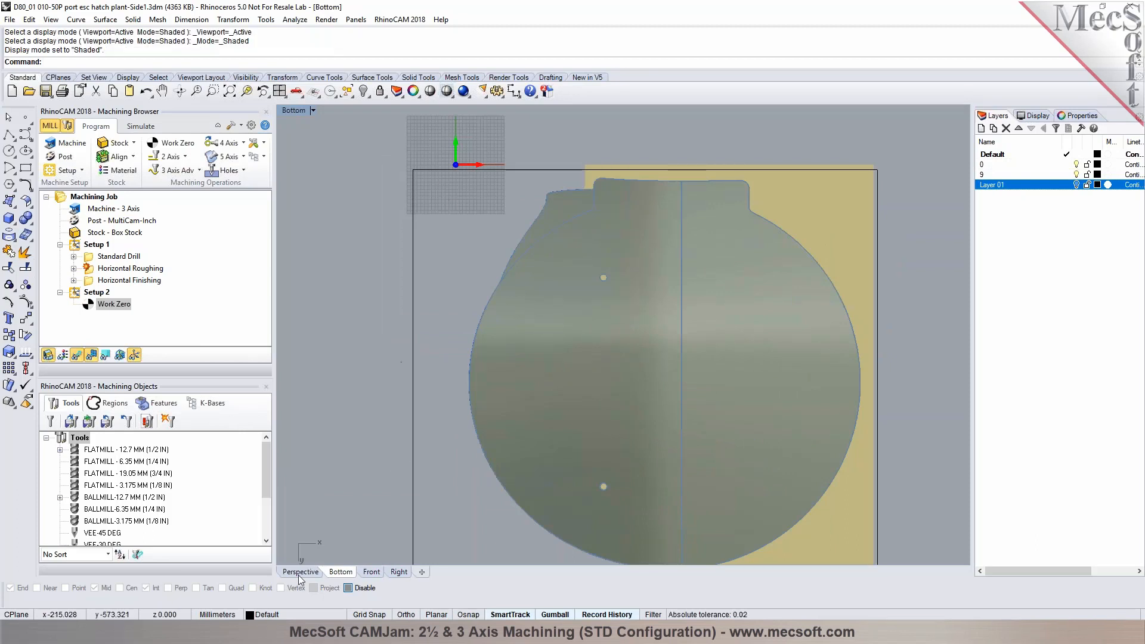
# Step: Return to the Perspective viewport and hide the stock model so only the part and its outline remain
pyautogui.click(301, 571)
pyautogui.moveTo(379, 508); pyautogui.dragTo(604, 437, button='right')
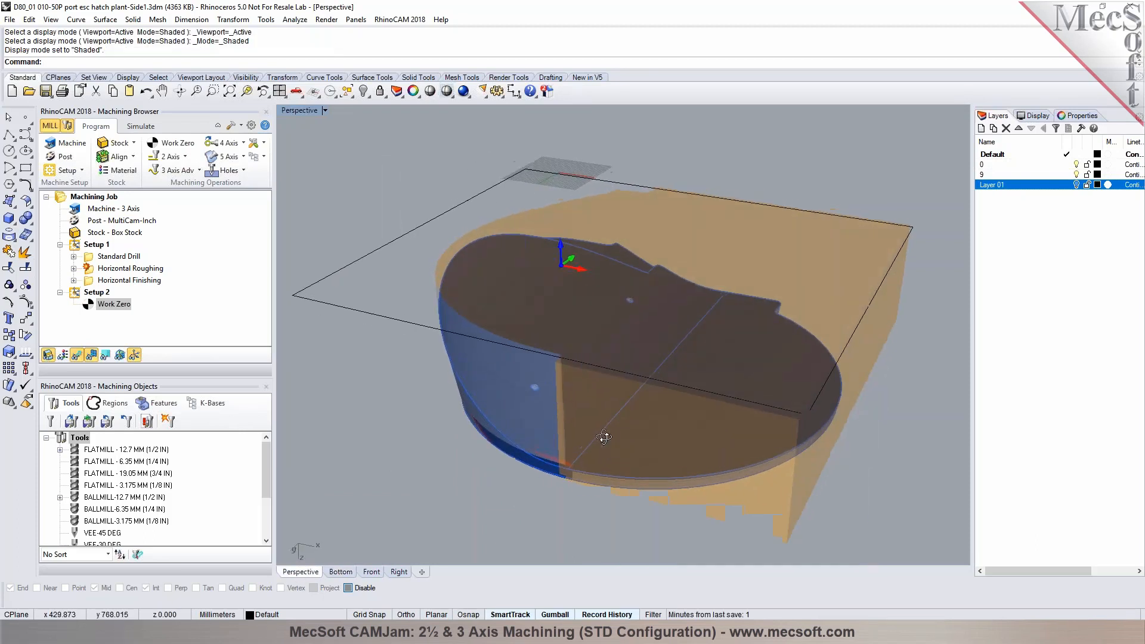
pyautogui.click(48, 355)
pyautogui.moveTo(391, 434); pyautogui.dragTo(709, 382, button='right')
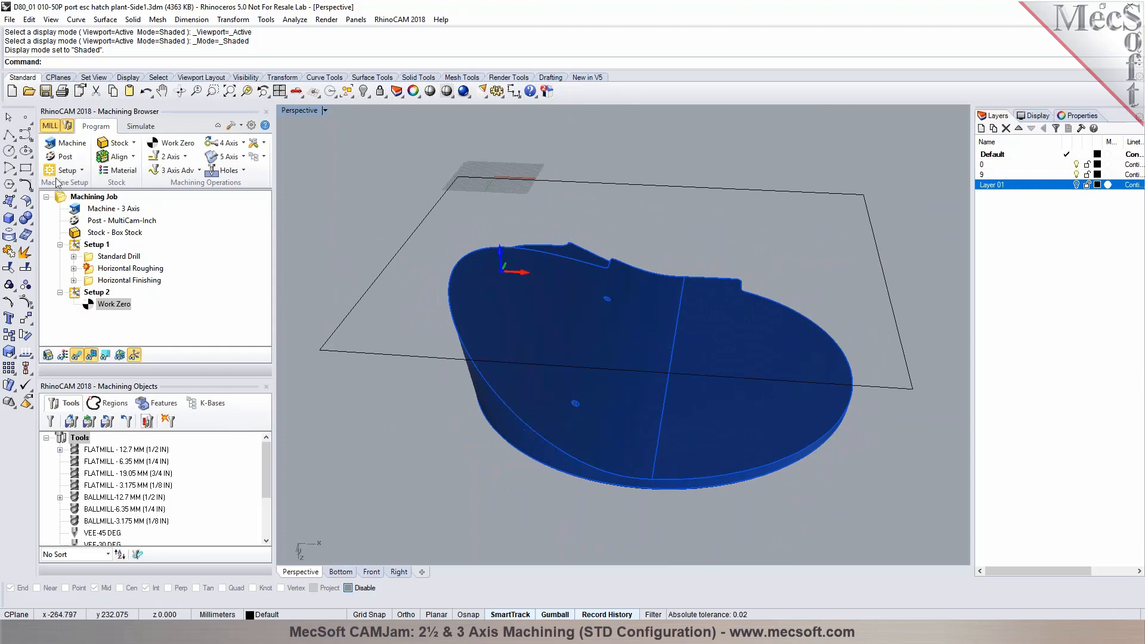
pyautogui.moveTo(300, 272); pyautogui.dragTo(445, 381, button='right')
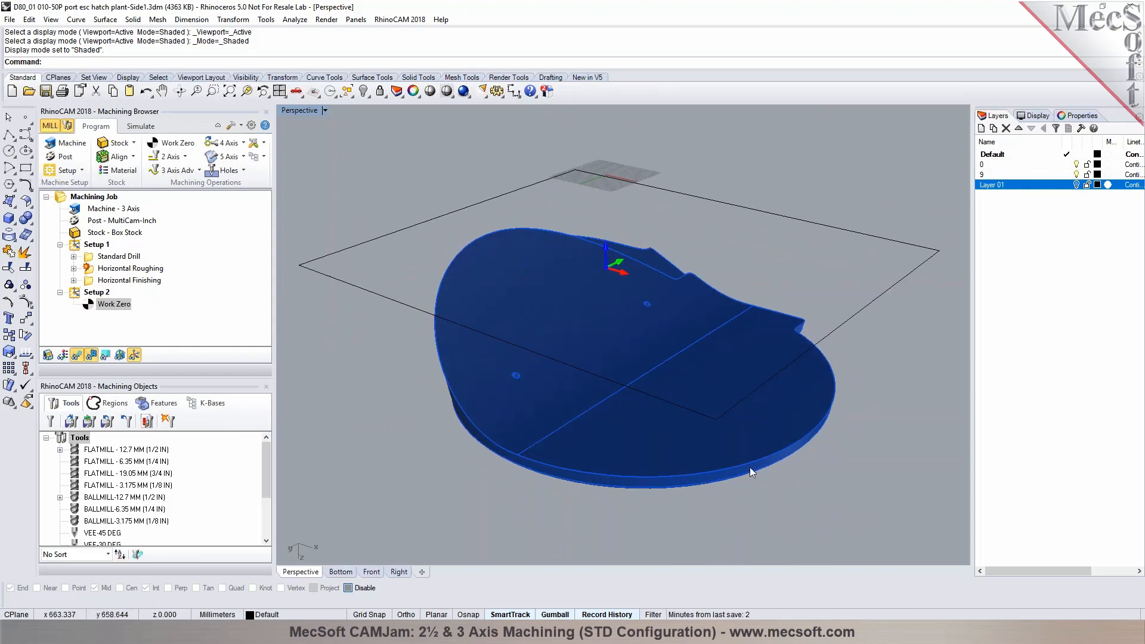
# Step: Copy the Horizontal Roughing operation from Setup 1 and place the copy after the Work Zero in Setup 2
pyautogui.click(108, 269)
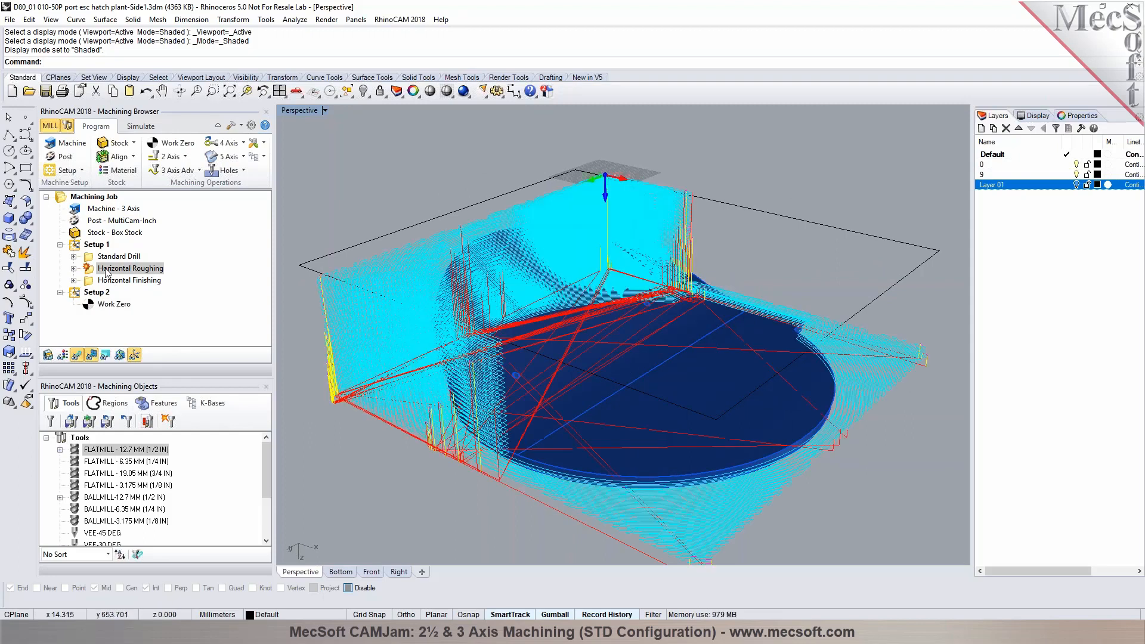
pyautogui.click(103, 306)
pyautogui.hotkey('ctrl', 'v')
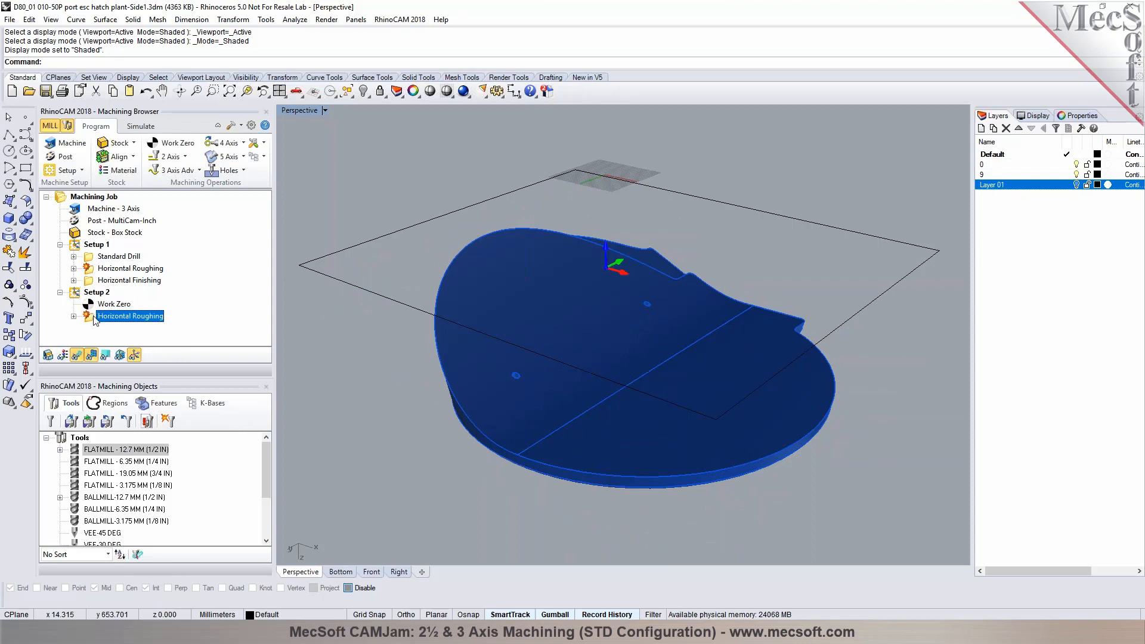
# Step: Edit the Setup 2 Horizontal Roughing and pick the two long curved rim edges of the part's upper face as machining regions
pyautogui.doubleClick(88, 320)
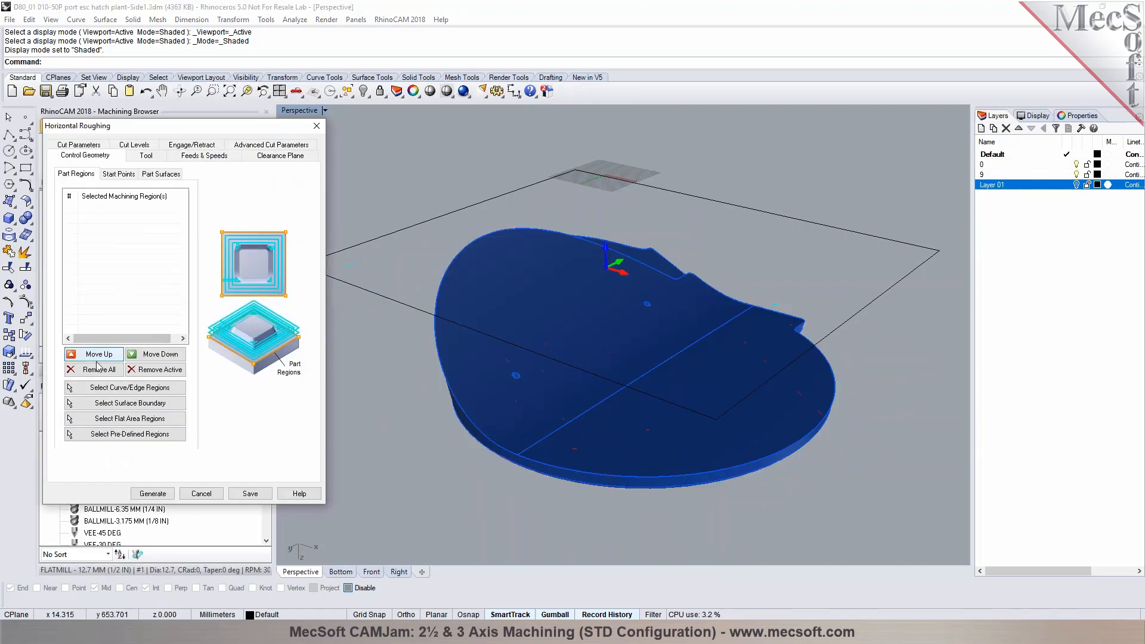
pyautogui.click(107, 388)
pyautogui.click(510, 453)
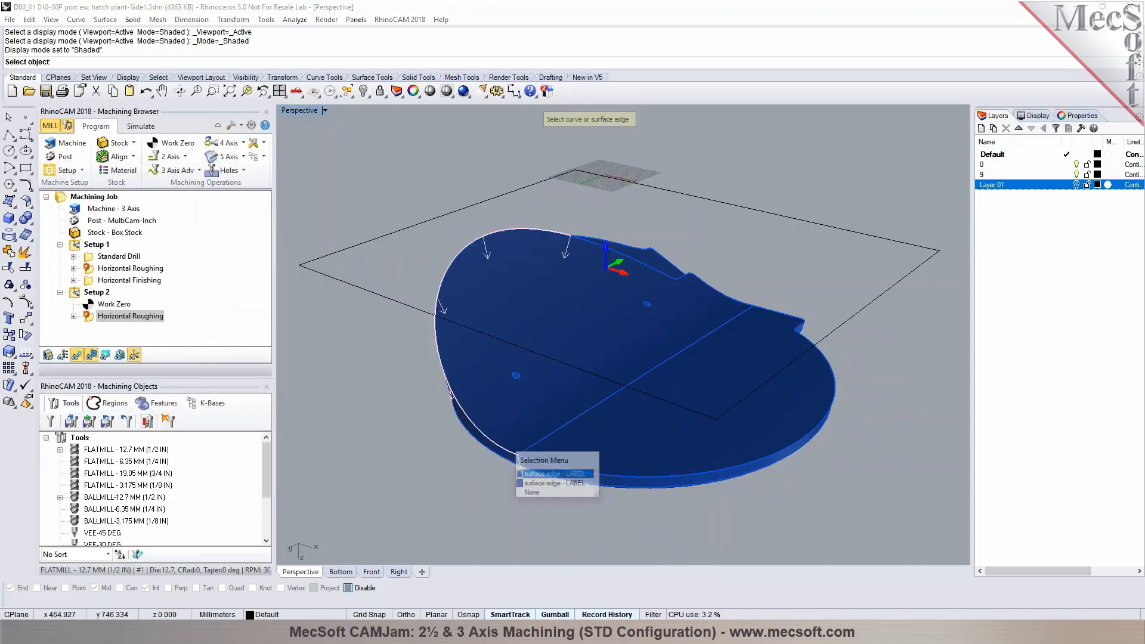
pyautogui.click(538, 477)
pyautogui.click(538, 471)
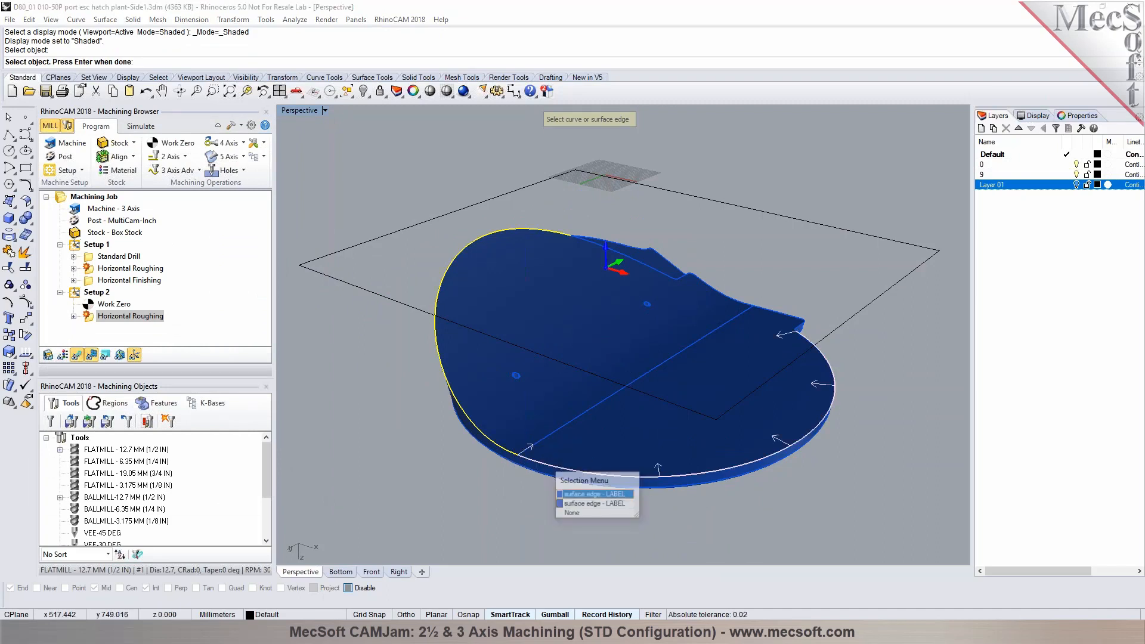
pyautogui.click(624, 495)
# Step: Add the next three connected rim edges leading around the pointed end of the part to the region selection
pyautogui.moveTo(715, 477); pyautogui.dragTo(357, 477, button='right')
pyautogui.scroll(8, 732, 336)
pyautogui.moveTo(753, 317); pyautogui.dragTo(688, 278, button='right')
pyautogui.scroll(4, 663, 245)
pyautogui.moveTo(624, 255); pyautogui.dragTo(725, 236, button='right')
pyautogui.click(504, 230)
pyautogui.click(539, 254)
pyautogui.click(442, 280)
pyautogui.click(481, 312)
pyautogui.click(586, 319)
pyautogui.click(610, 356)
# Step: Add two more rim edges at the pointed tip, continuing the boundary toward the inside corner
pyautogui.moveTo(609, 357); pyautogui.dragTo(756, 232, button='right')
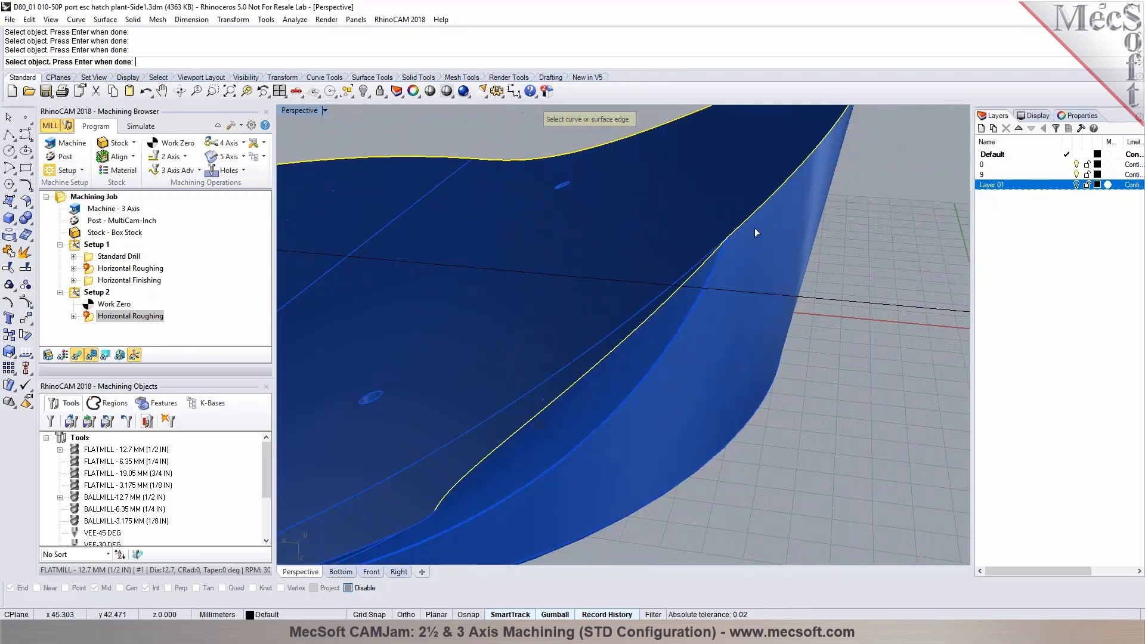
pyautogui.scroll(-8, 755, 232)
pyautogui.scroll(3, 638, 365)
pyautogui.scroll(9, 706, 301)
pyautogui.click(662, 305)
pyautogui.click(712, 339)
pyautogui.moveTo(804, 302); pyautogui.dragTo(544, 315, button='right')
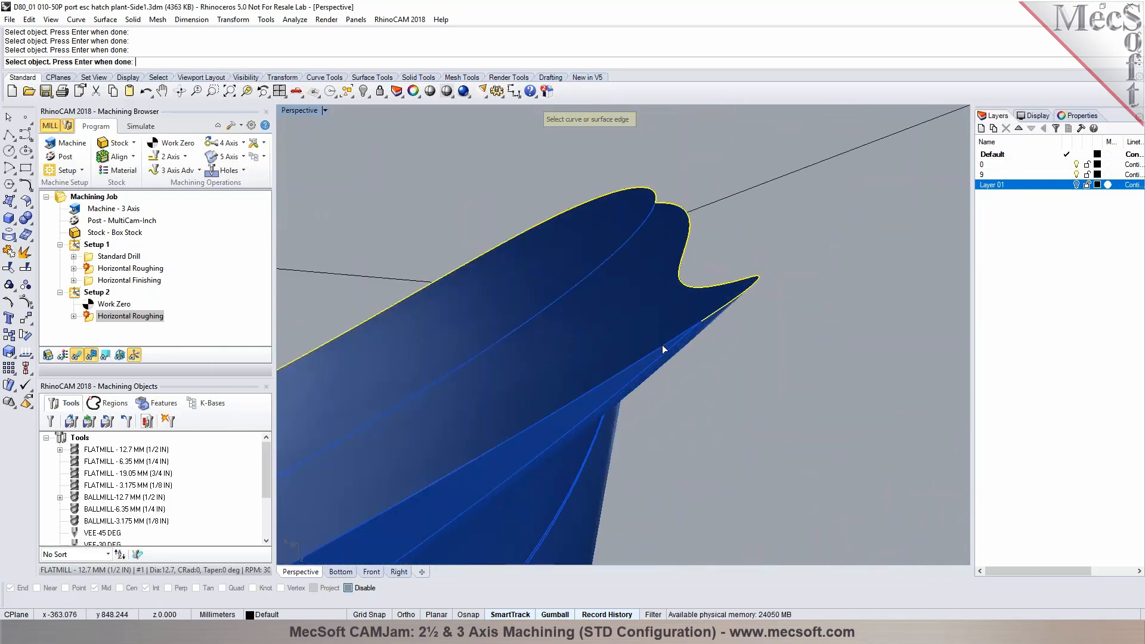
pyautogui.click(663, 346)
pyautogui.click(700, 377)
# Step: Select the small inside-corner fillet edge and the short edge adjoining it as machining regions
pyautogui.moveTo(770, 296); pyautogui.dragTo(710, 413, button='right')
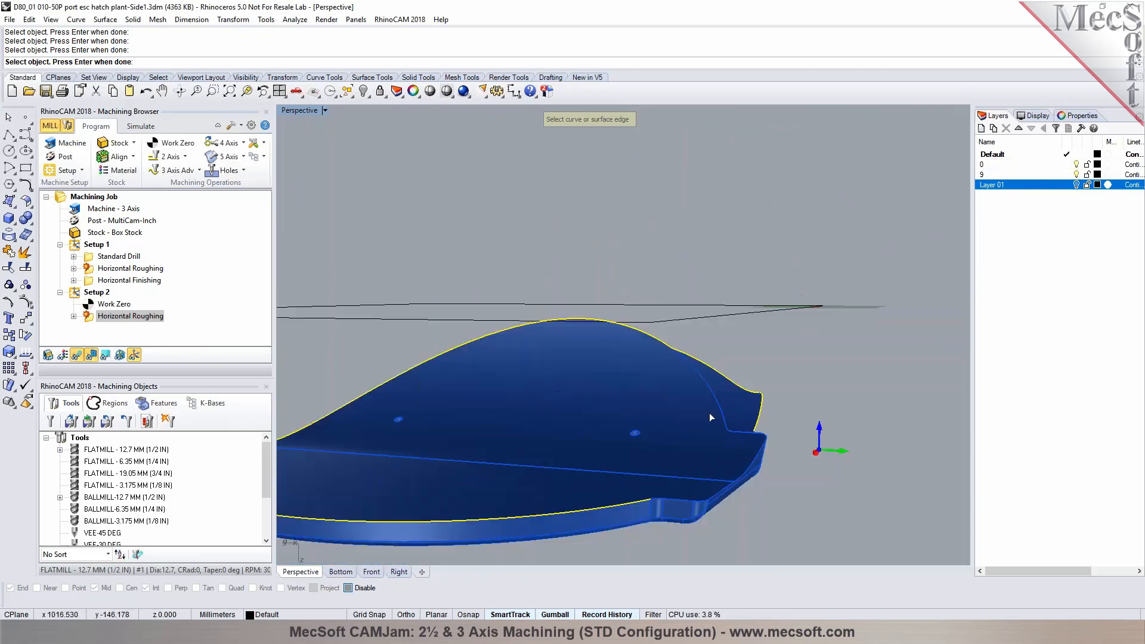
pyautogui.scroll(6, 710, 413)
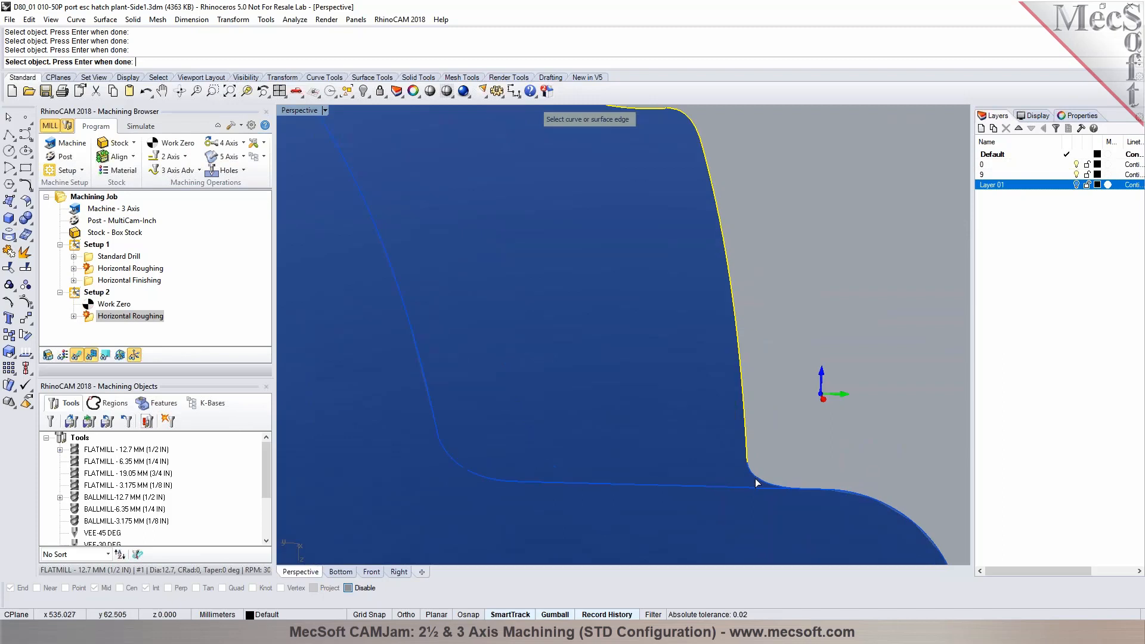
pyautogui.click(756, 483)
pyautogui.click(792, 512)
pyautogui.scroll(2, 805, 489)
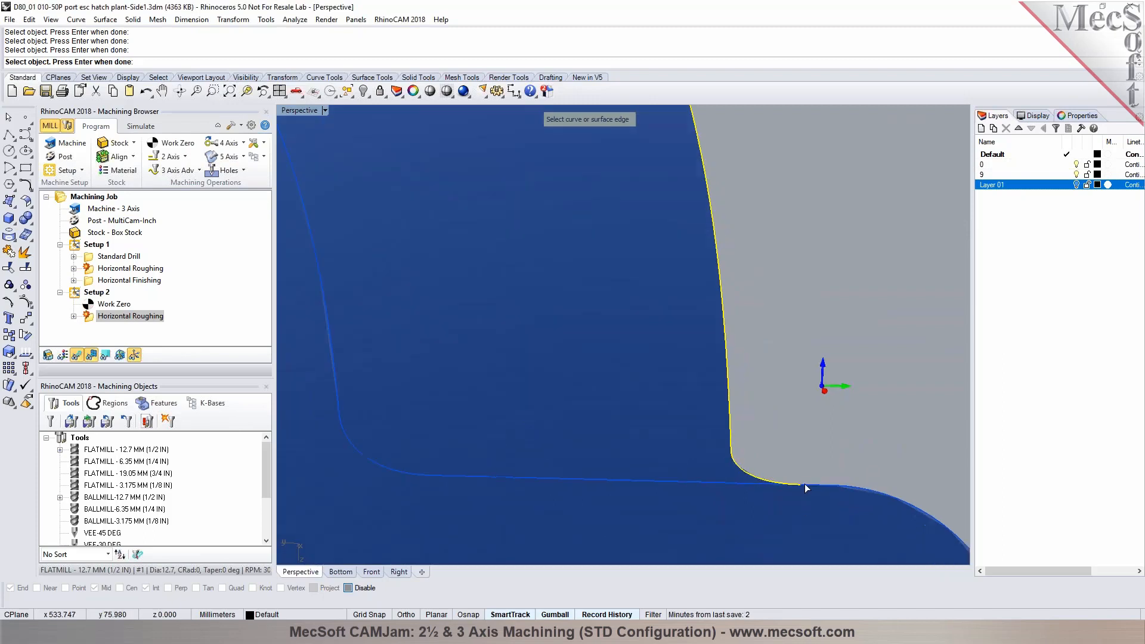
pyautogui.click(805, 485)
pyautogui.click(844, 516)
# Step: Add the rounded outer edge past the inside corner and the following rim edge to the boundary
pyautogui.scroll(-6, 733, 481)
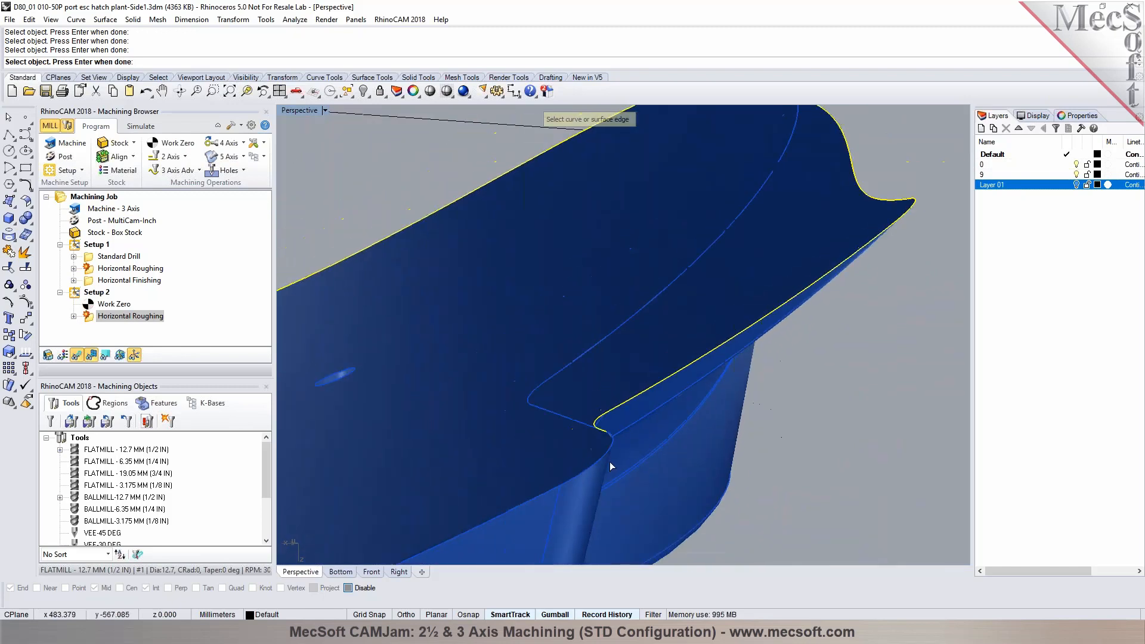
pyautogui.click(602, 458)
pyautogui.click(637, 490)
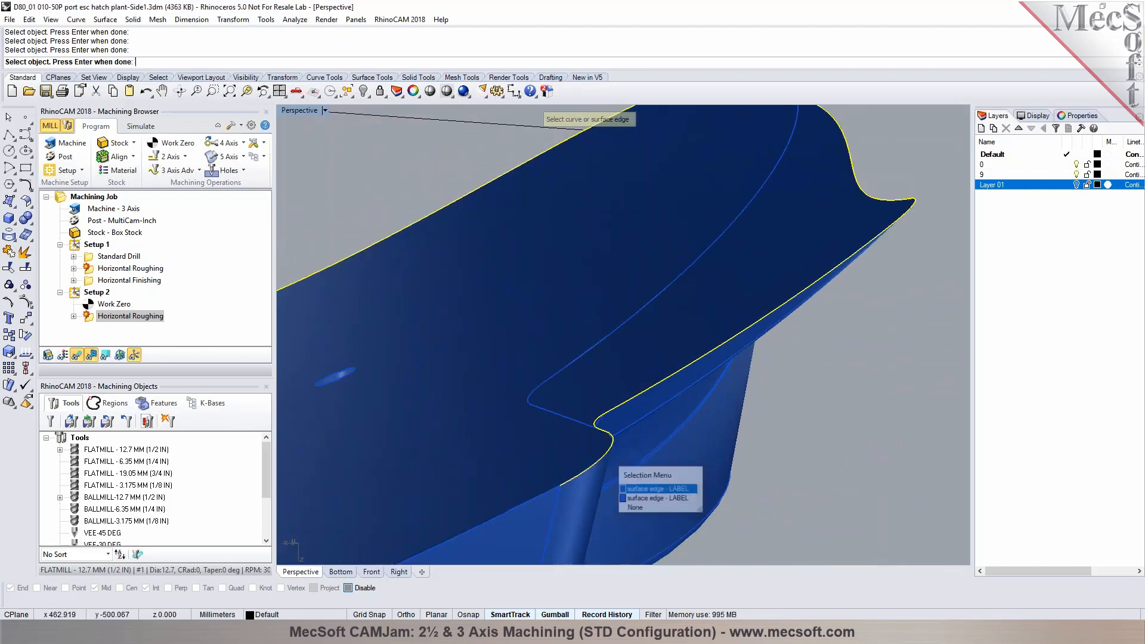
pyautogui.click(536, 497)
pyautogui.click(575, 529)
# Step: Add the long edge leading to the notch and the rounded corner edge at its end to the region selection
pyautogui.scroll(-10, 793, 349)
pyautogui.scroll(10, 571, 405)
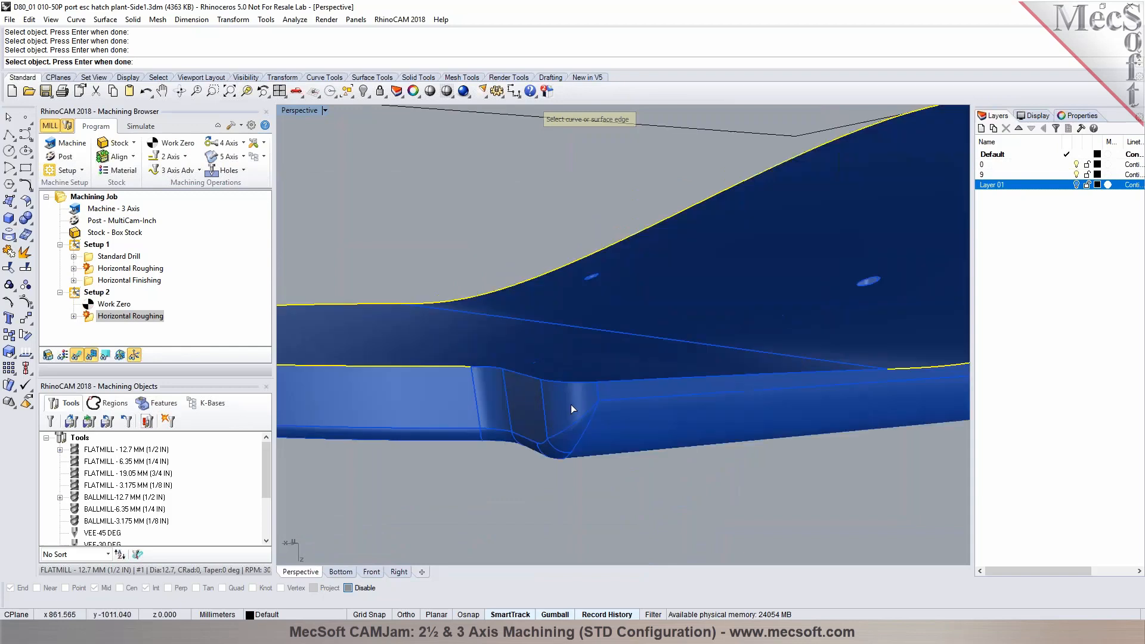
pyautogui.scroll(4, 628, 402)
pyautogui.click(637, 421)
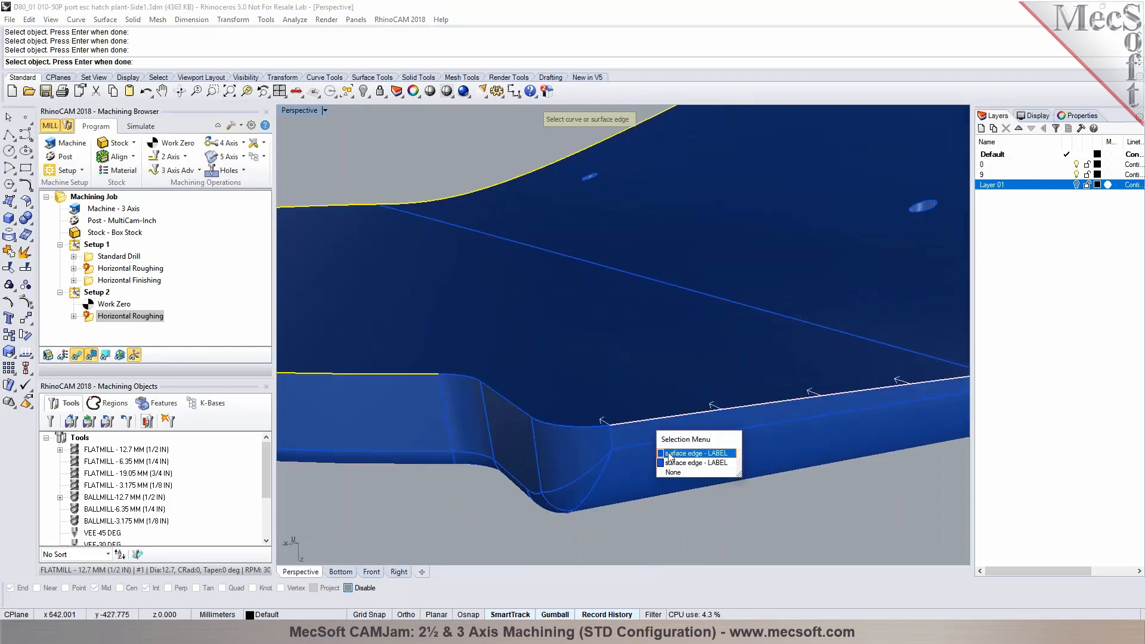
pyautogui.click(669, 455)
pyautogui.scroll(-2, 631, 433)
pyautogui.click(607, 427)
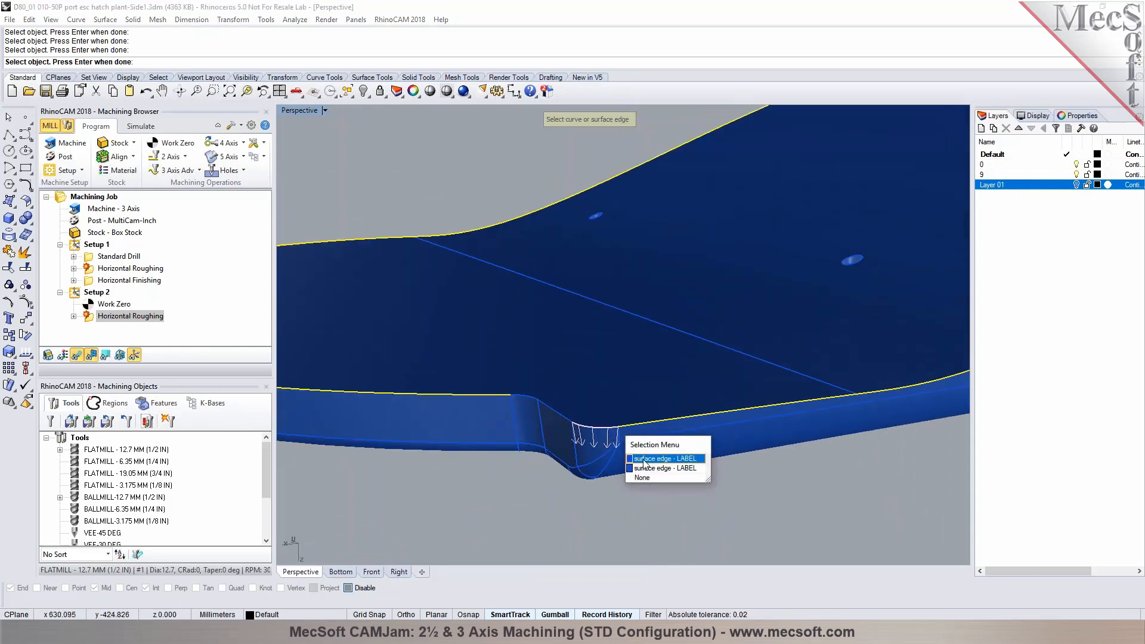
pyautogui.click(640, 458)
# Step: Close the boundary with the last two edges of the notch and finish the region selection
pyautogui.click(568, 421)
pyautogui.click(625, 453)
pyautogui.click(540, 402)
pyautogui.click(581, 426)
pyautogui.press('Return')
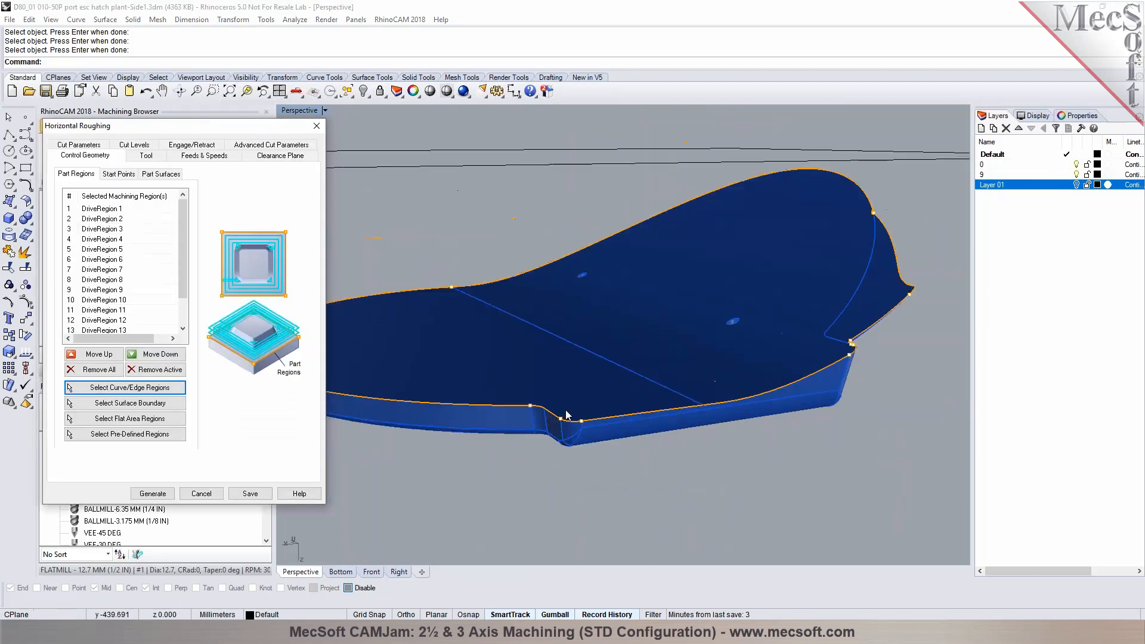
# Step: Check the tool and cut parameters, generate the Setup 2 Horizontal Roughing toolpath, and inspect it within the selected boundary
pyautogui.click(144, 157)
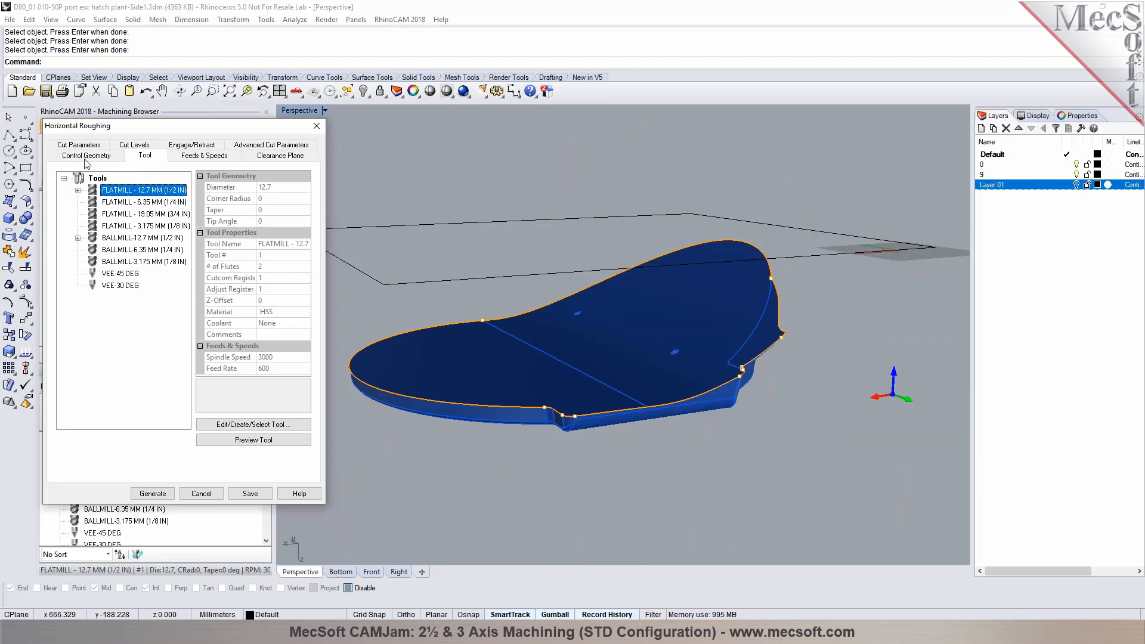
pyautogui.click(78, 145)
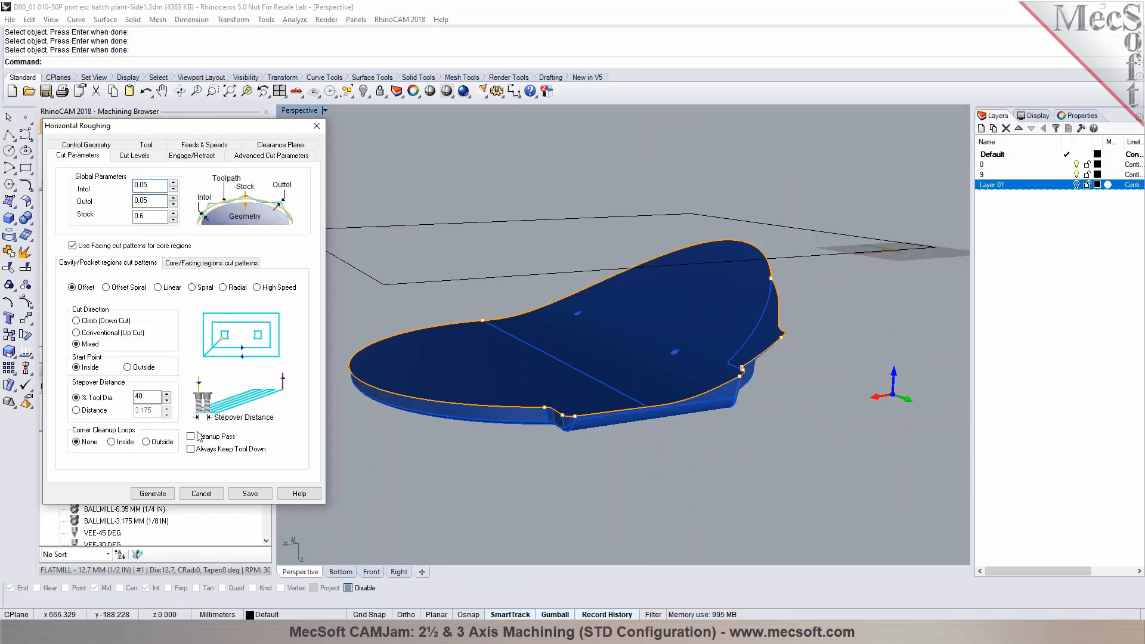
pyautogui.click(153, 494)
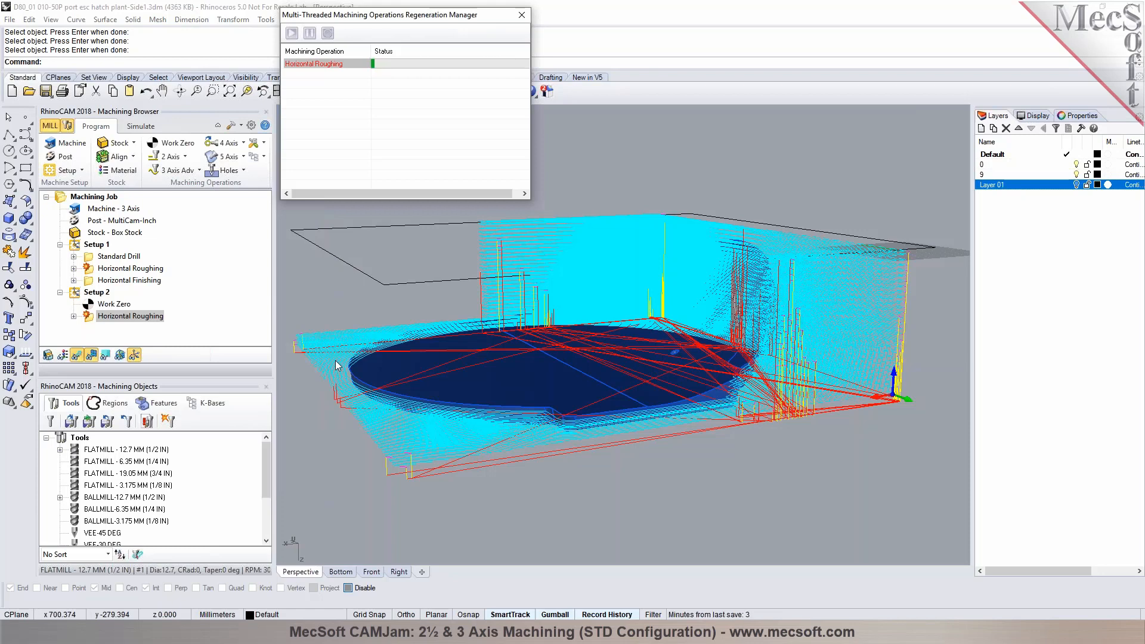
pyautogui.click(93, 358)
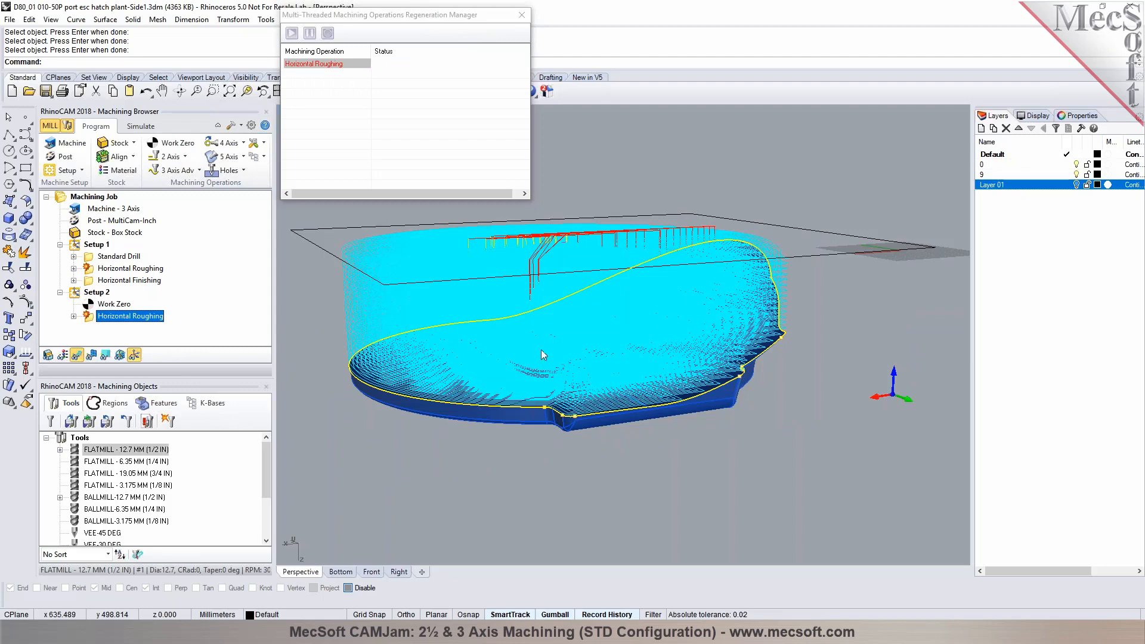
pyautogui.moveTo(523, 363); pyautogui.dragTo(500, 352, button='right')
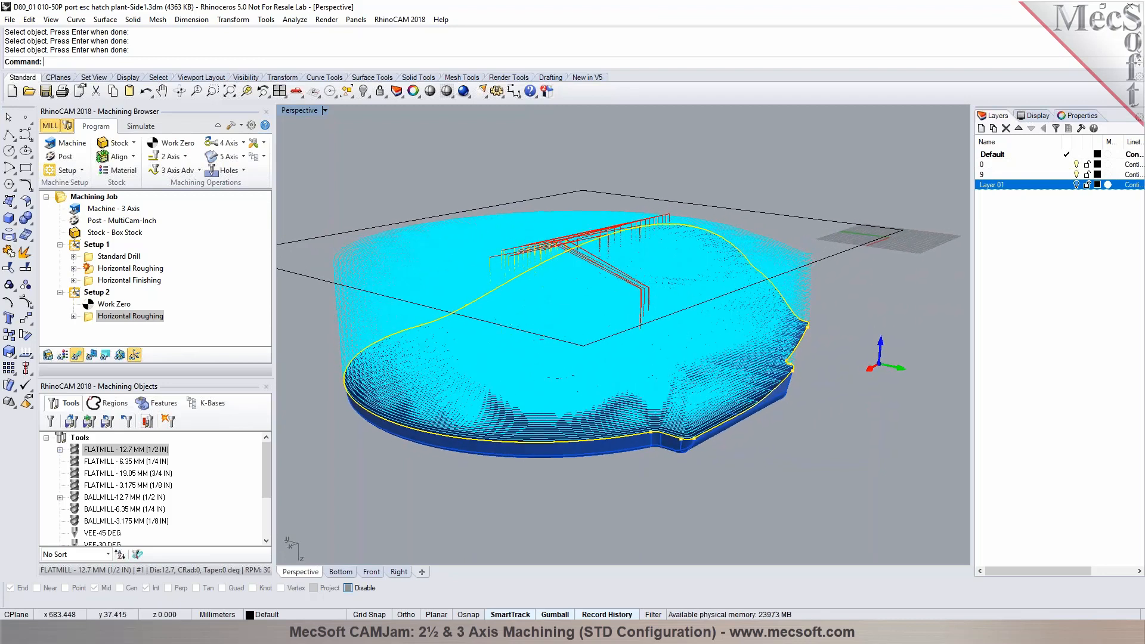
# Step: Play the material-removal simulation of the Setup 2 Horizontal Roughing operation
pyautogui.click(141, 126)
pyautogui.click(145, 156)
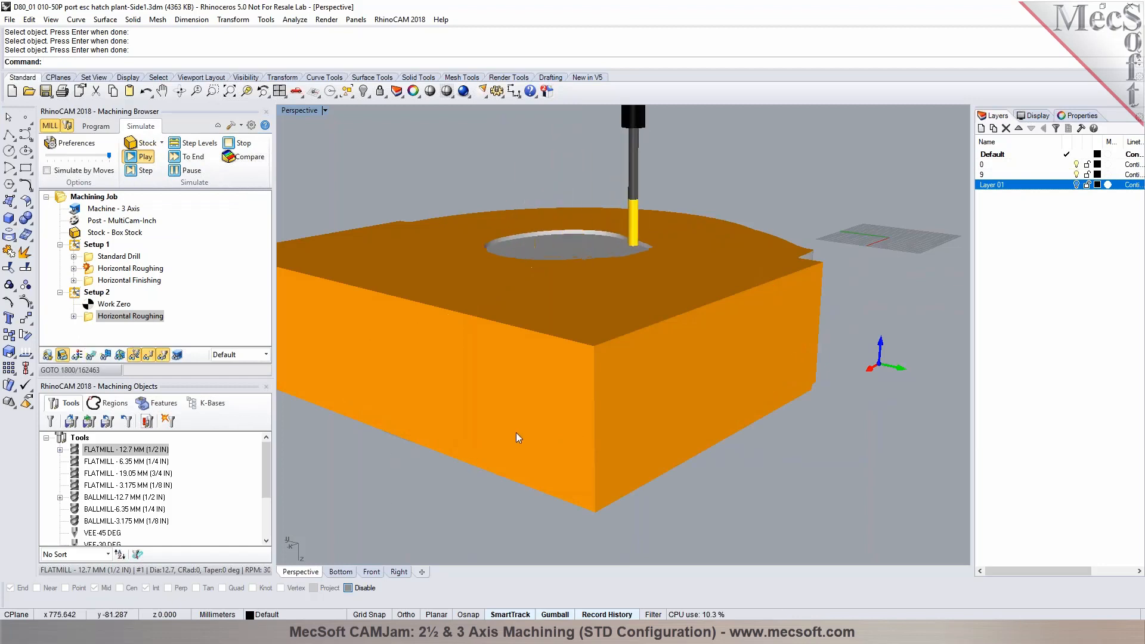
# Step: Pause the Setup 2 Horizontal Roughing simulation and run it through to the end
pyautogui.scroll(-1, 517, 432)
pyautogui.moveTo(503, 353); pyautogui.dragTo(510, 288, button='right')
pyautogui.click(173, 172)
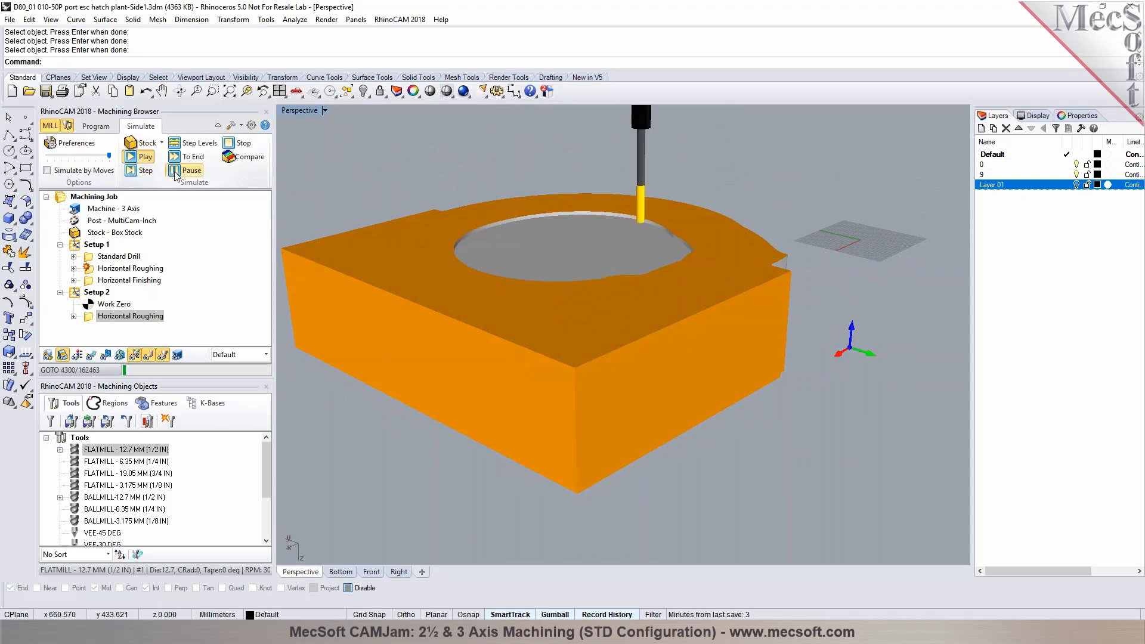
pyautogui.click(180, 159)
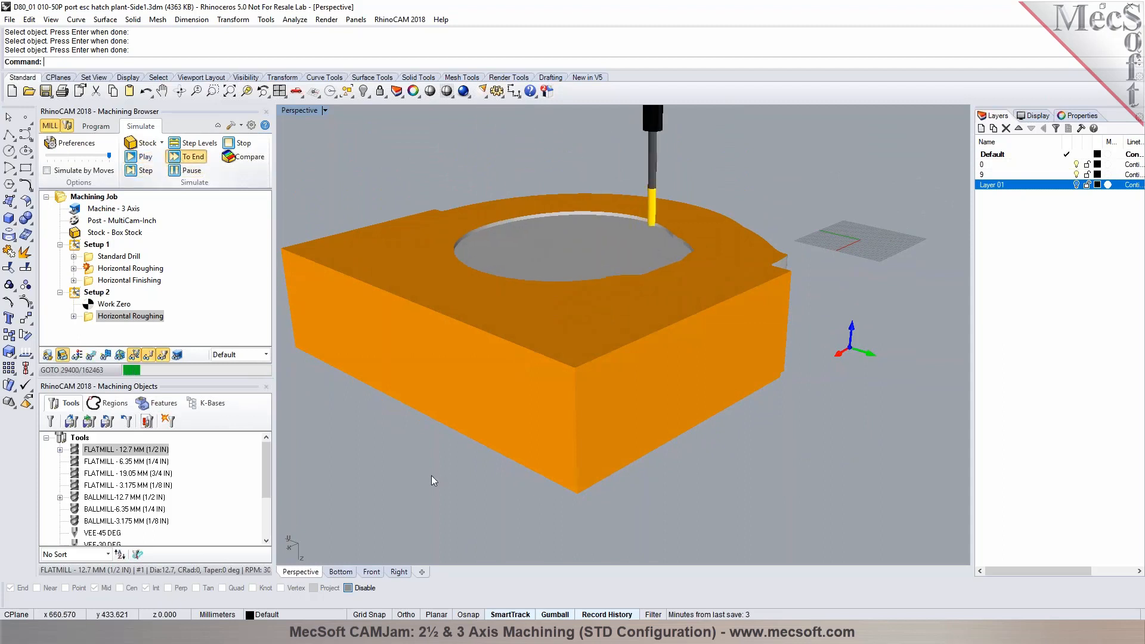
pyautogui.scroll(2, 542, 233)
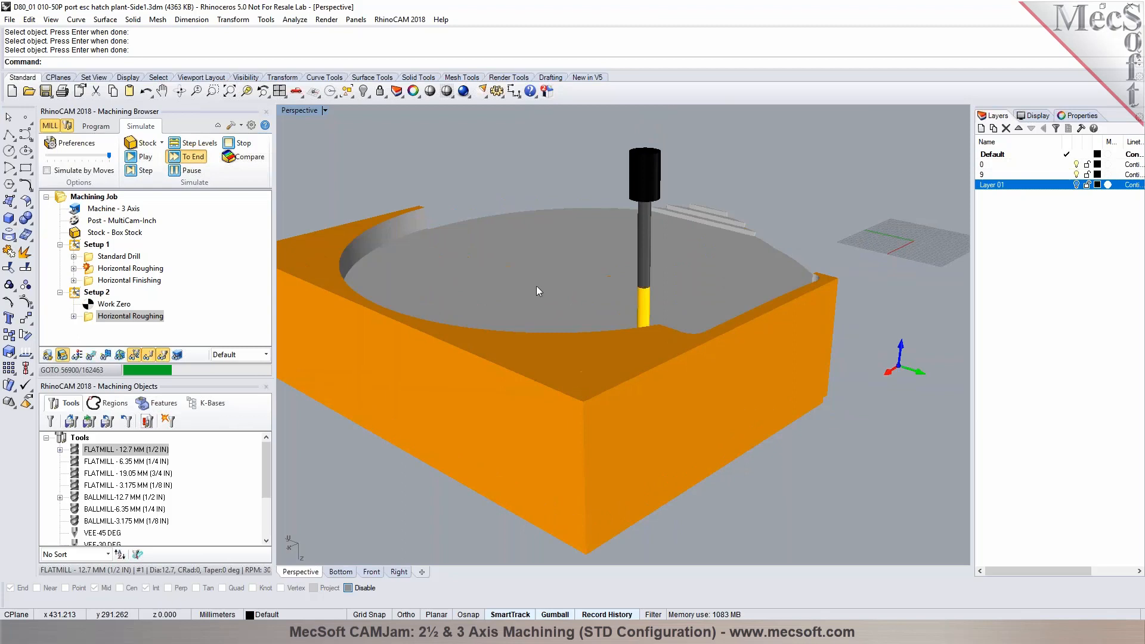
pyautogui.scroll(-3, 518, 320)
pyautogui.moveTo(565, 360); pyautogui.dragTo(631, 338, button='right')
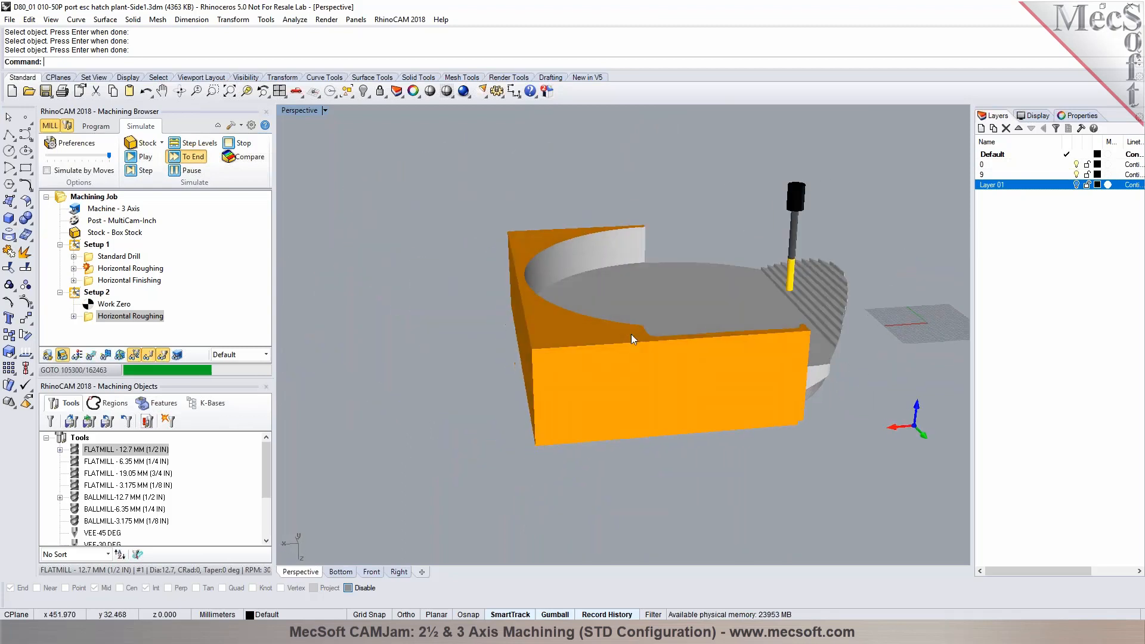
# Step: Inspect the simulated roughed stock from several sides, including the pocket walls and the stepped sloping surface
pyautogui.scroll(3, 632, 336)
pyautogui.scroll(-2, 364, 330)
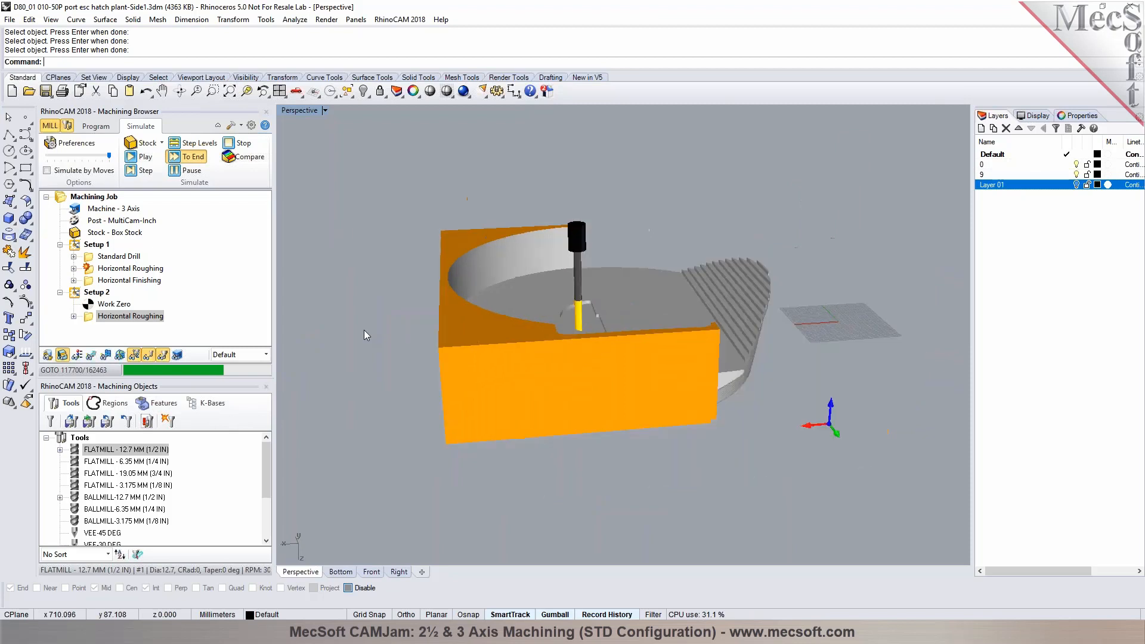
pyautogui.moveTo(363, 330); pyautogui.dragTo(512, 305, button='right')
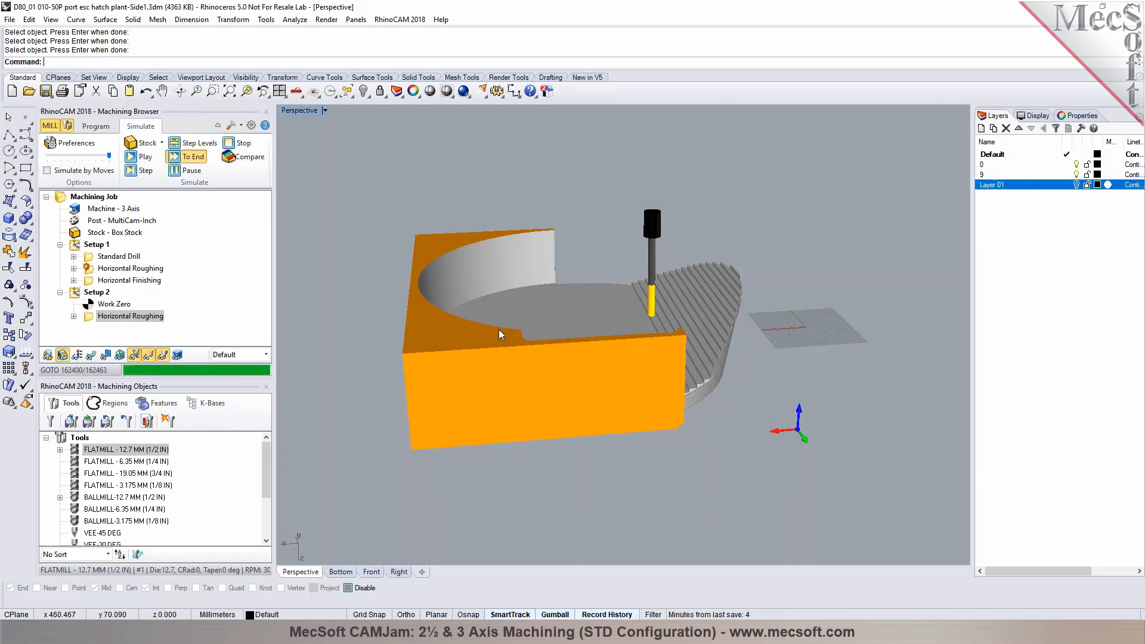
pyautogui.moveTo(492, 330); pyautogui.dragTo(662, 328, button='right')
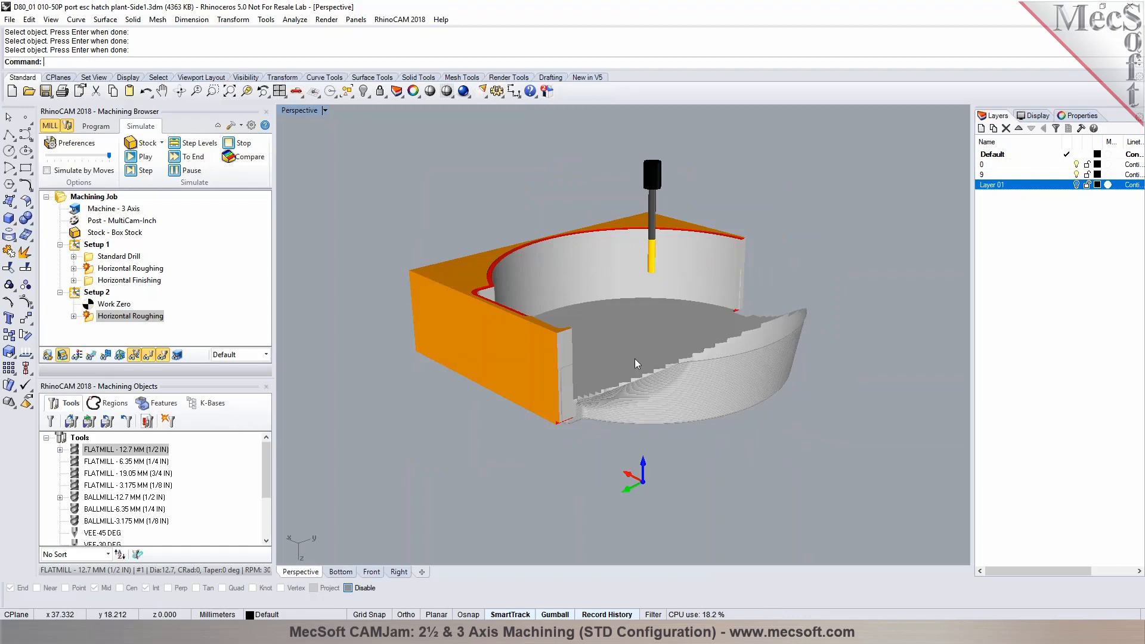
pyautogui.moveTo(635, 363); pyautogui.dragTo(772, 373, button='right')
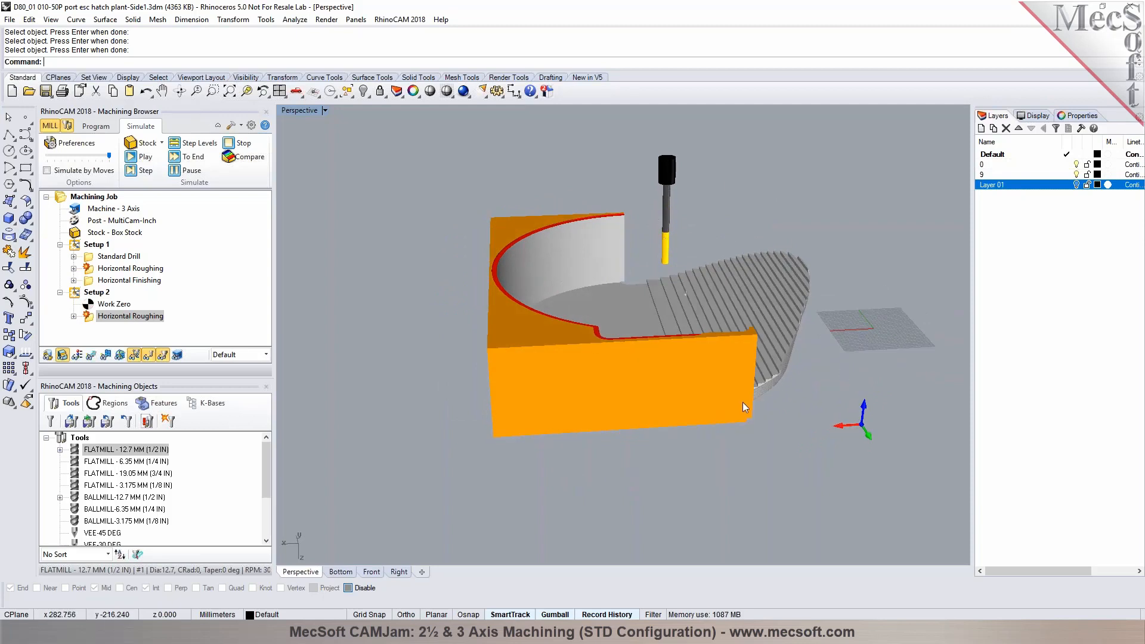
pyautogui.moveTo(696, 377); pyautogui.dragTo(697, 322, button='right')
# Step: Start a 3-axis Parallel Finishing operation after Horizontal Roughing in Setup 2
pyautogui.click(108, 128)
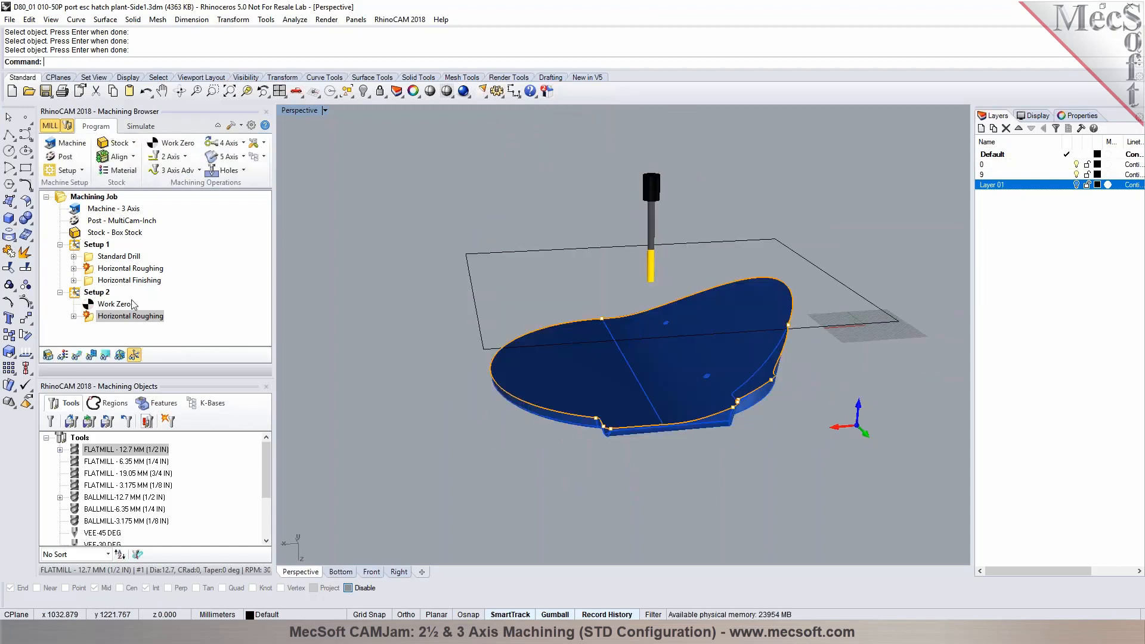
pyautogui.click(113, 306)
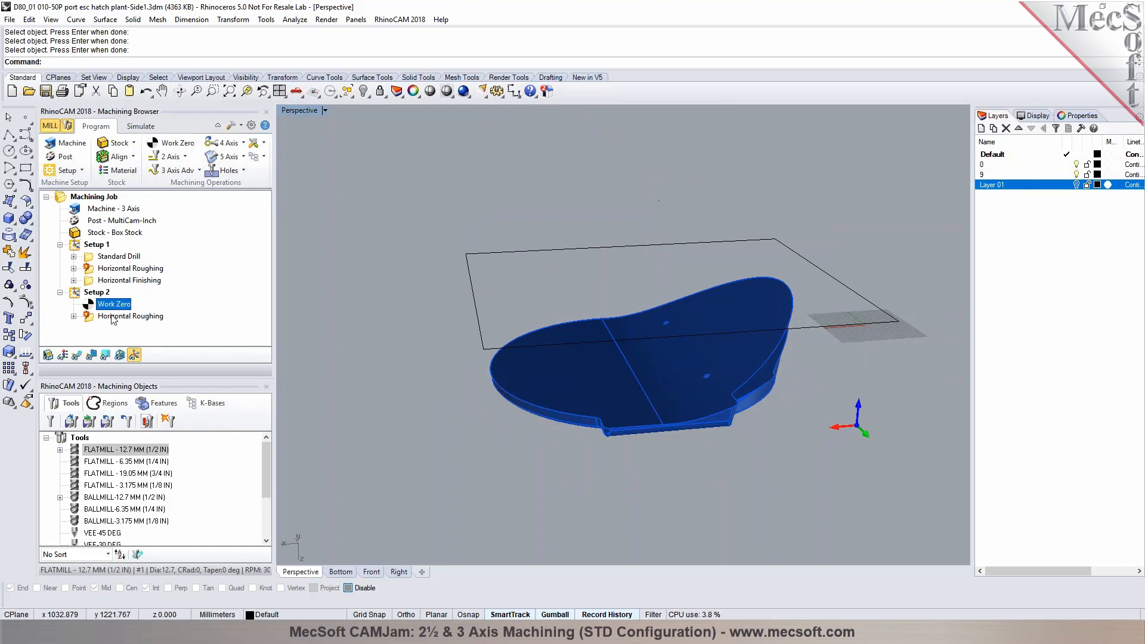
pyautogui.click(113, 317)
pyautogui.moveTo(487, 316)
pyautogui.mouseDown(button='right')
pyautogui.moveTo(539, 316)
pyautogui.moveTo(508, 310)
pyautogui.mouseUp(button='right')
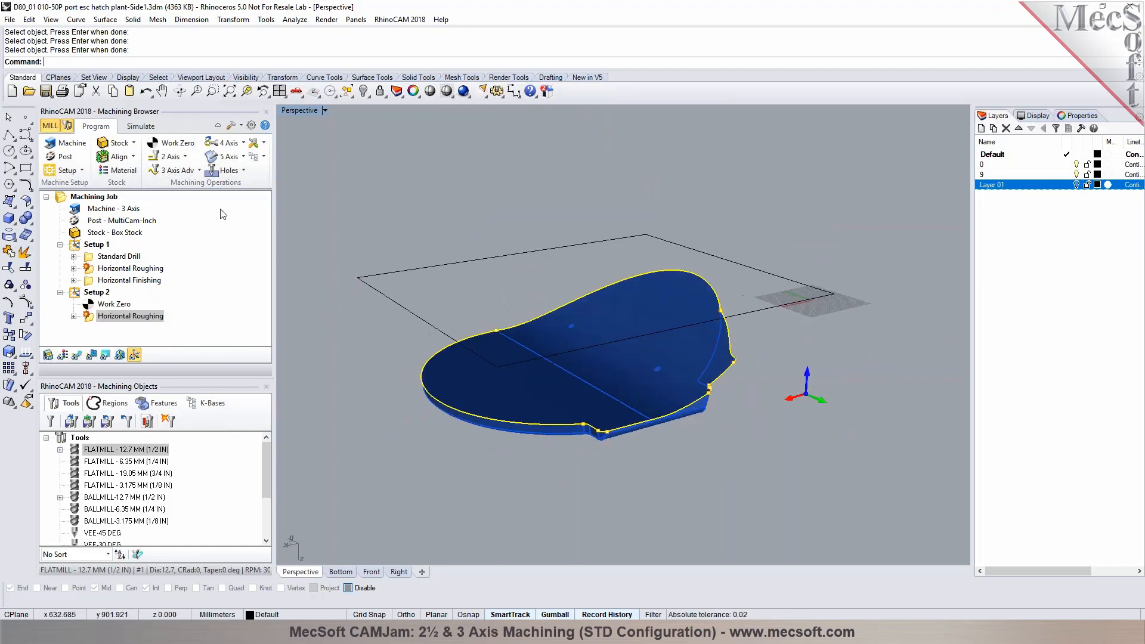
pyautogui.click(199, 172)
pyautogui.click(175, 227)
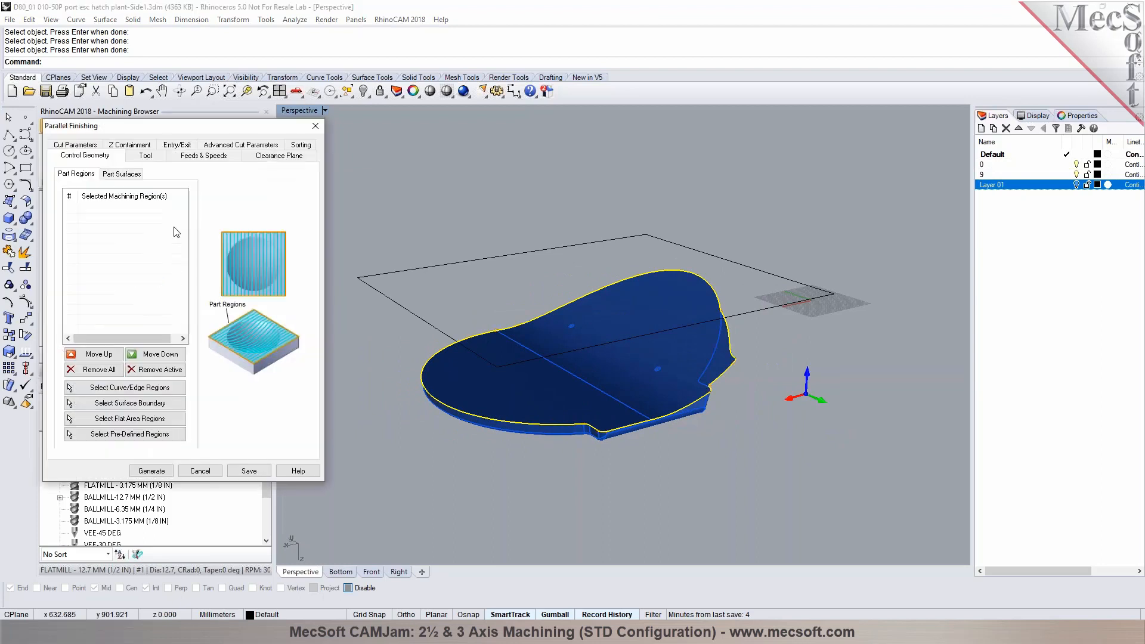
pyautogui.moveTo(538, 236)
pyautogui.mouseDown(button='right')
pyautogui.moveTo(580, 230)
pyautogui.moveTo(560, 232)
pyautogui.mouseUp(button='right')
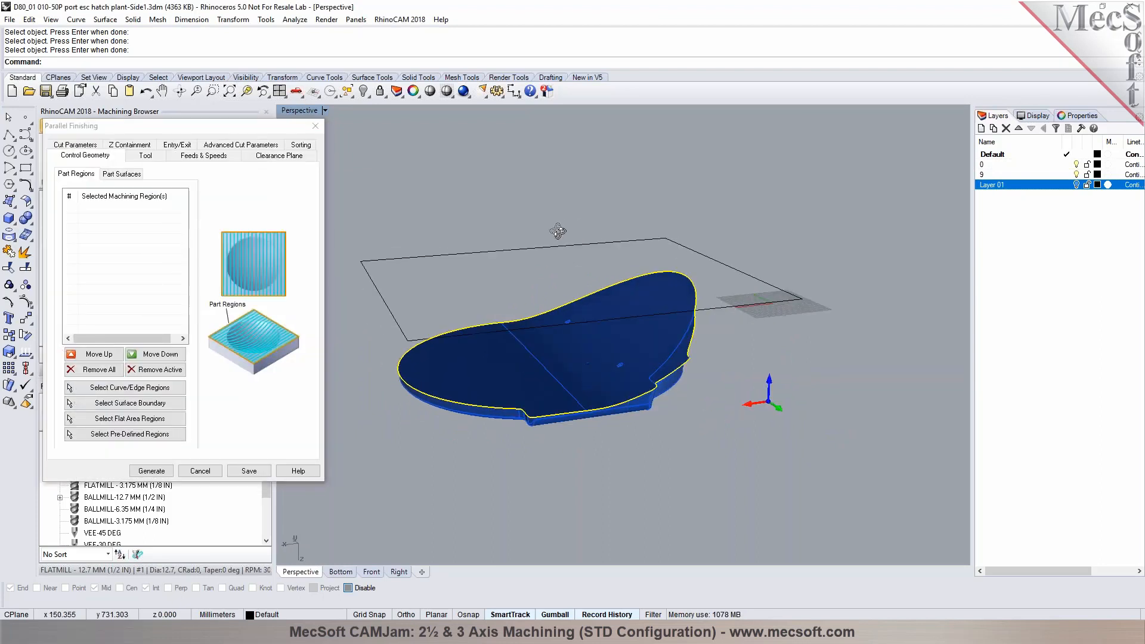
# Step: Generate the Parallel Finishing toolpath with the BALLMILL-12.7 MM (1/2 IN) tool and a stepover of 15% of tool diameter
pyautogui.click(145, 157)
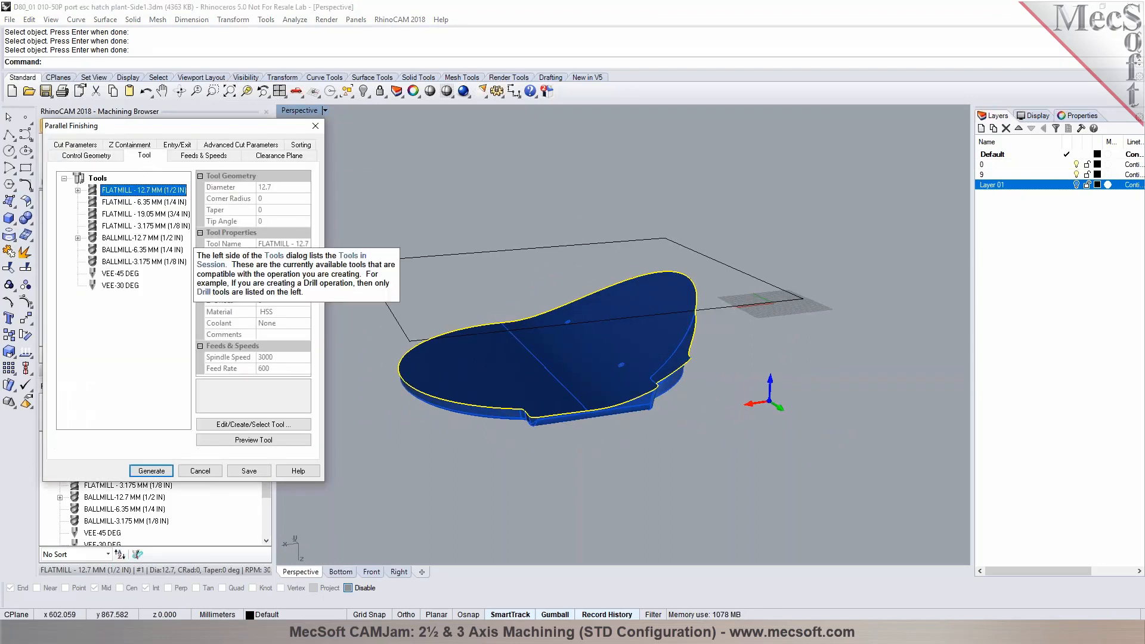
pyautogui.click(114, 238)
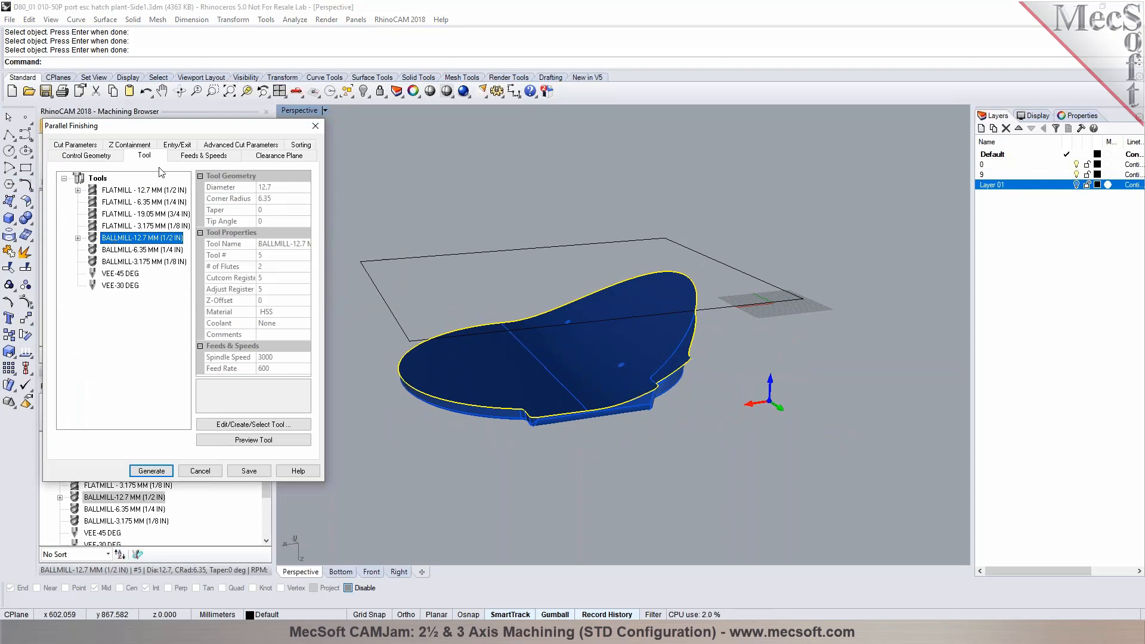
pyautogui.click(185, 157)
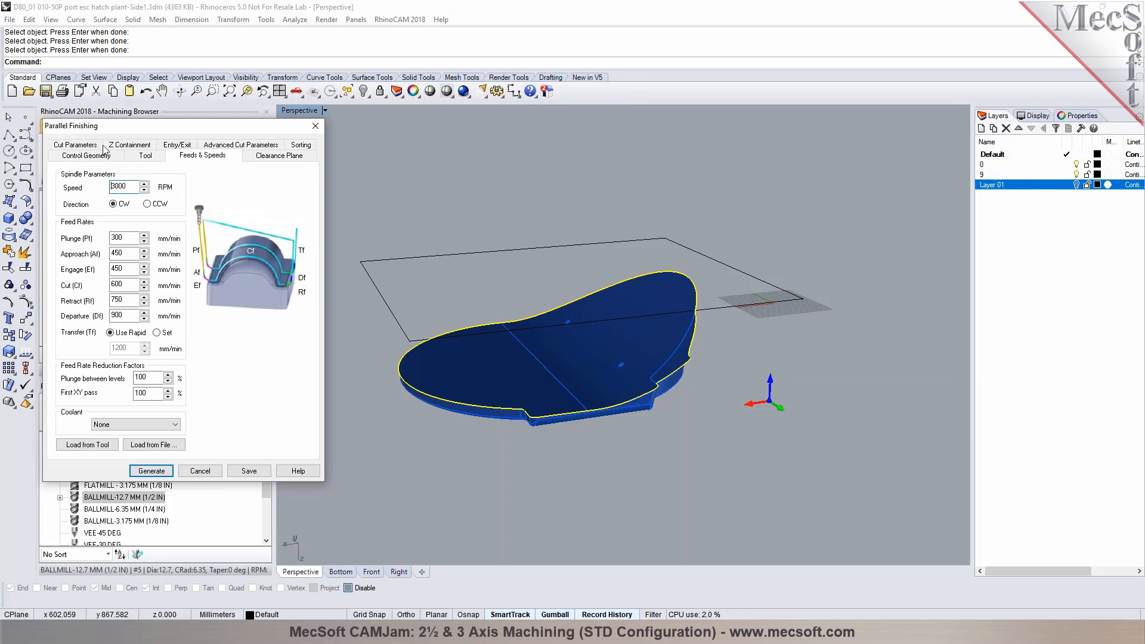
pyautogui.click(84, 147)
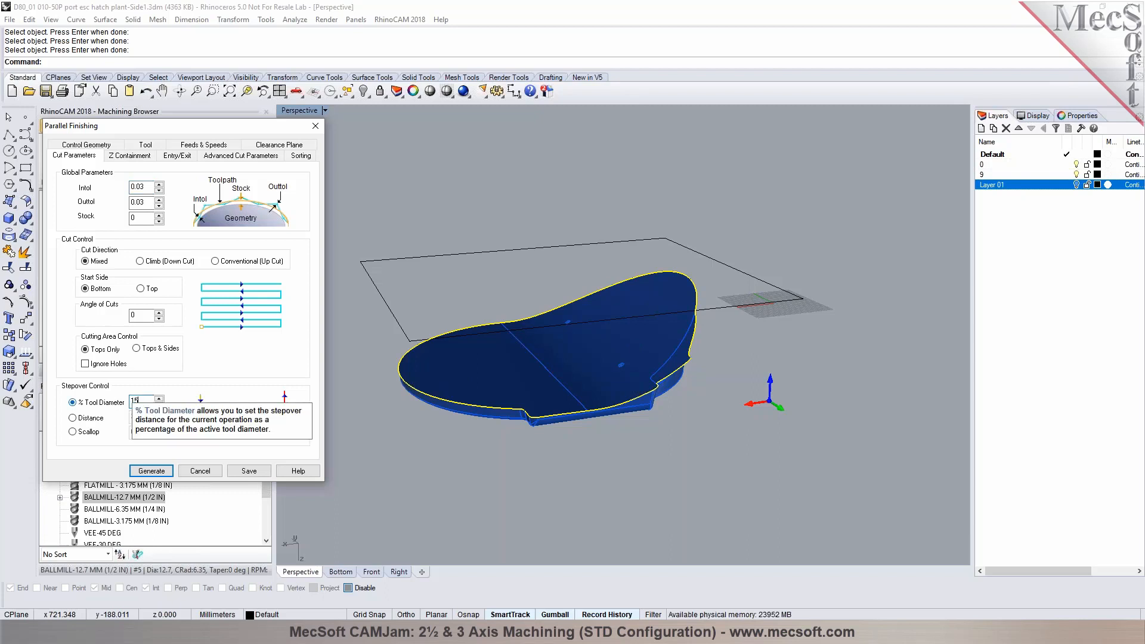
pyautogui.click(163, 474)
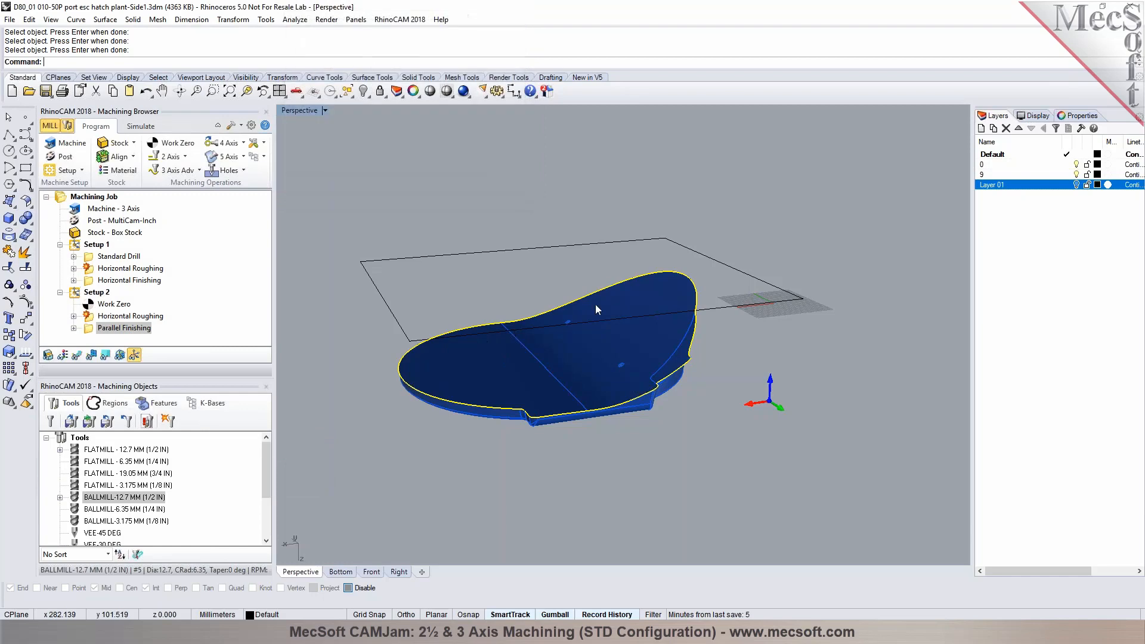
# Step: Display the Parallel Finishing toolpath and examine its passes across the curved part surface
pyautogui.click(76, 357)
pyautogui.scroll(5, 526, 325)
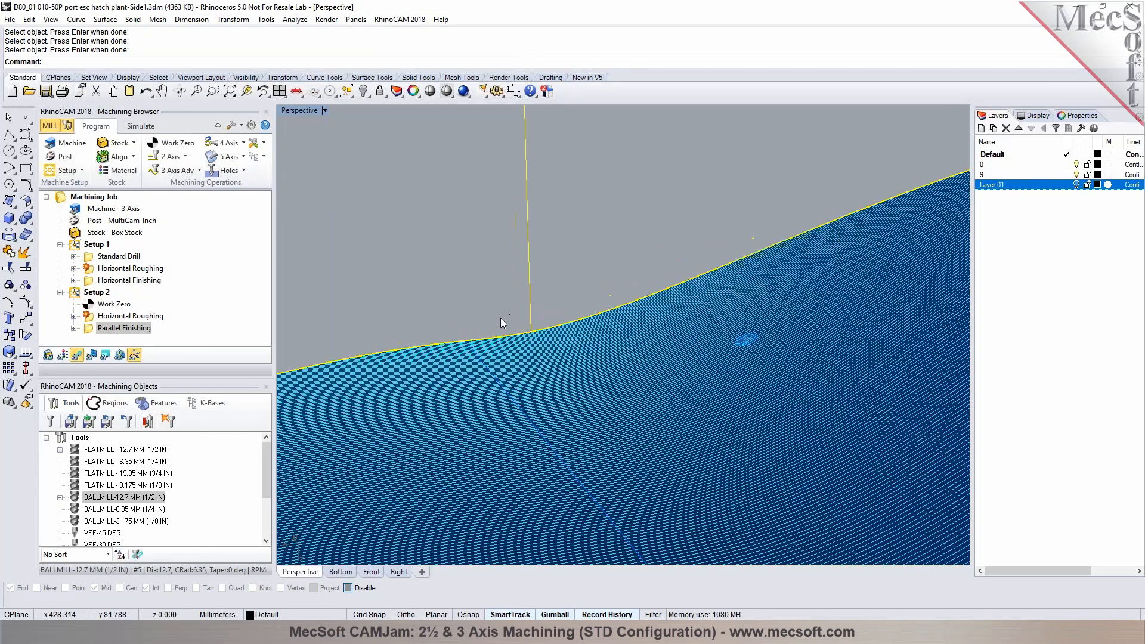
pyautogui.scroll(-6, 424, 377)
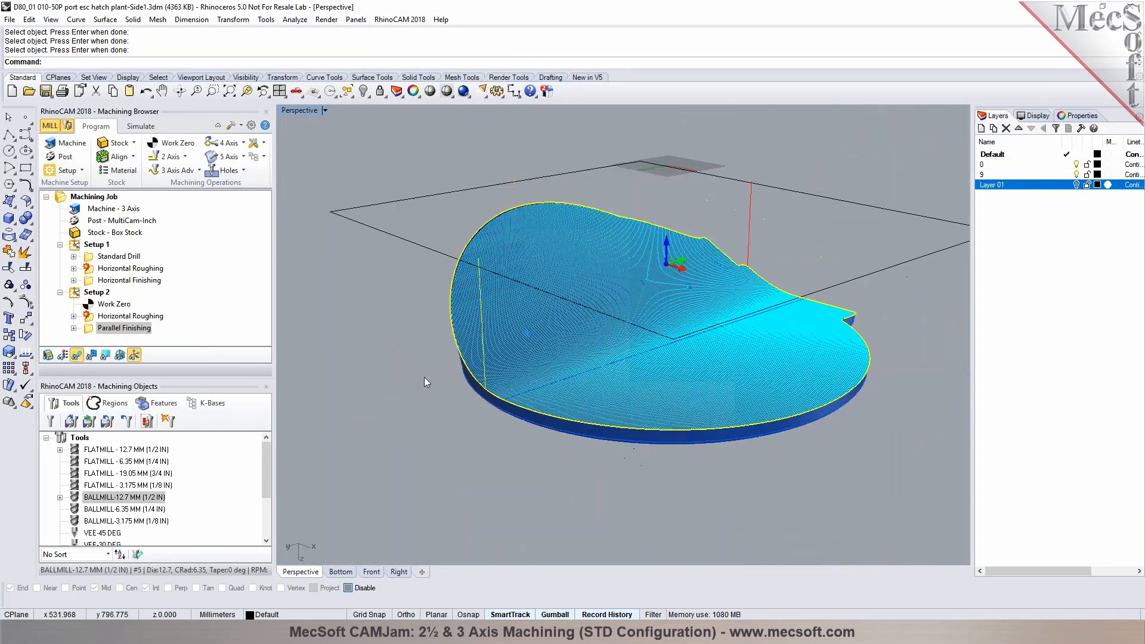
pyautogui.scroll(5, 596, 342)
pyautogui.moveTo(595, 342); pyautogui.dragTo(501, 348, button='right')
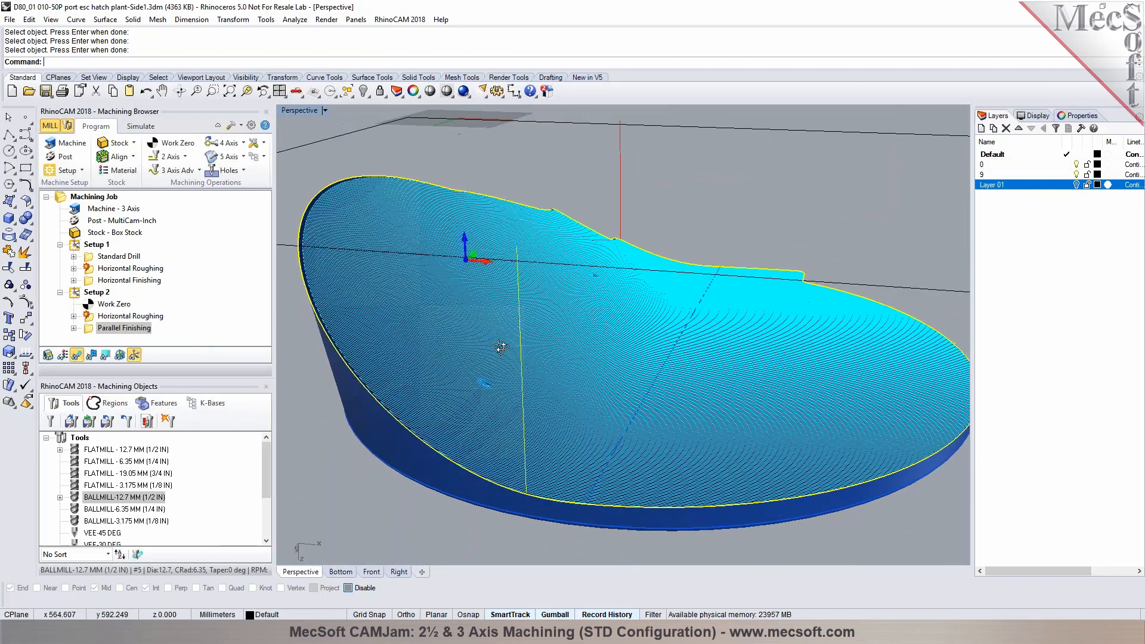
pyautogui.scroll(-3, 591, 301)
# Step: Play the material-removal simulation of Parallel Finishing with the toolpath hidden, and examine the ridges being cut
pyautogui.click(142, 127)
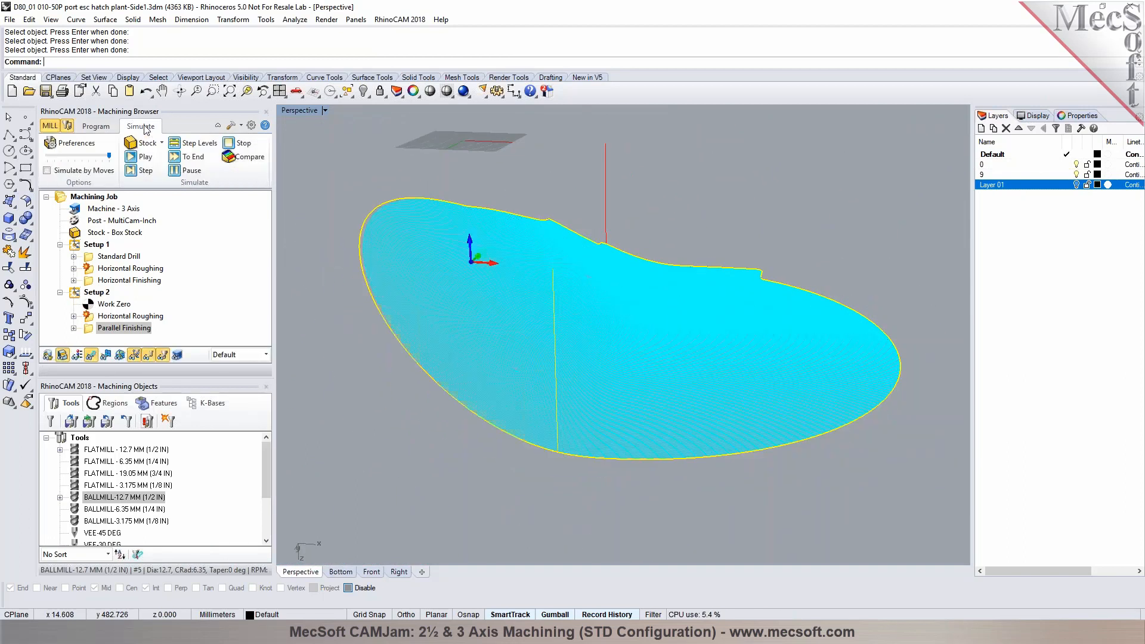
pyautogui.click(140, 157)
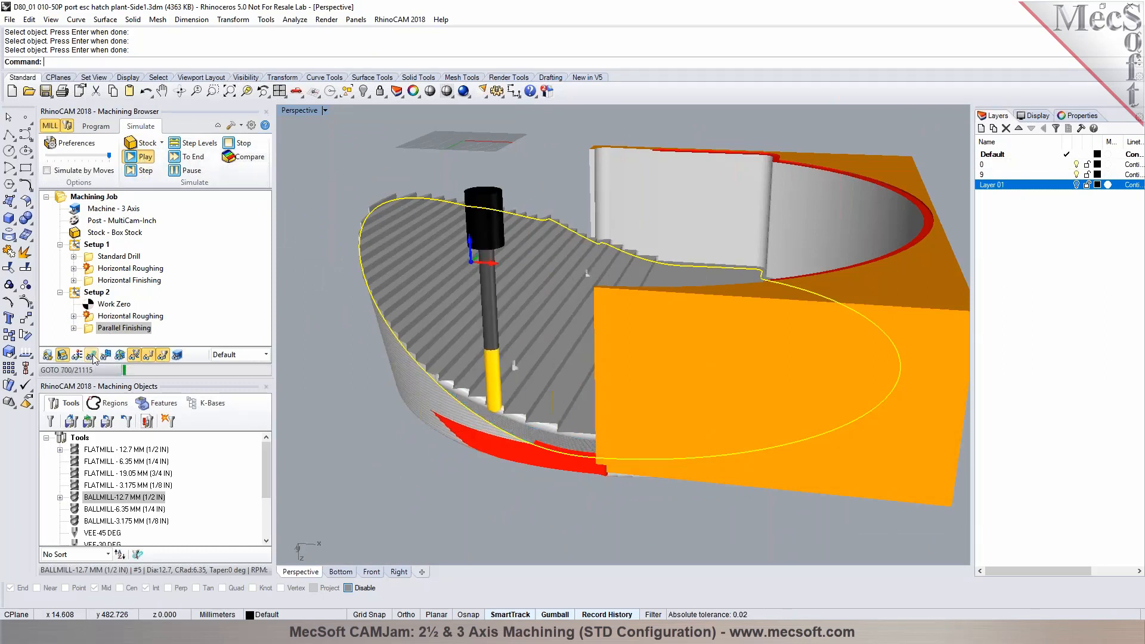
pyautogui.moveTo(406, 462); pyautogui.dragTo(393, 493, button='right')
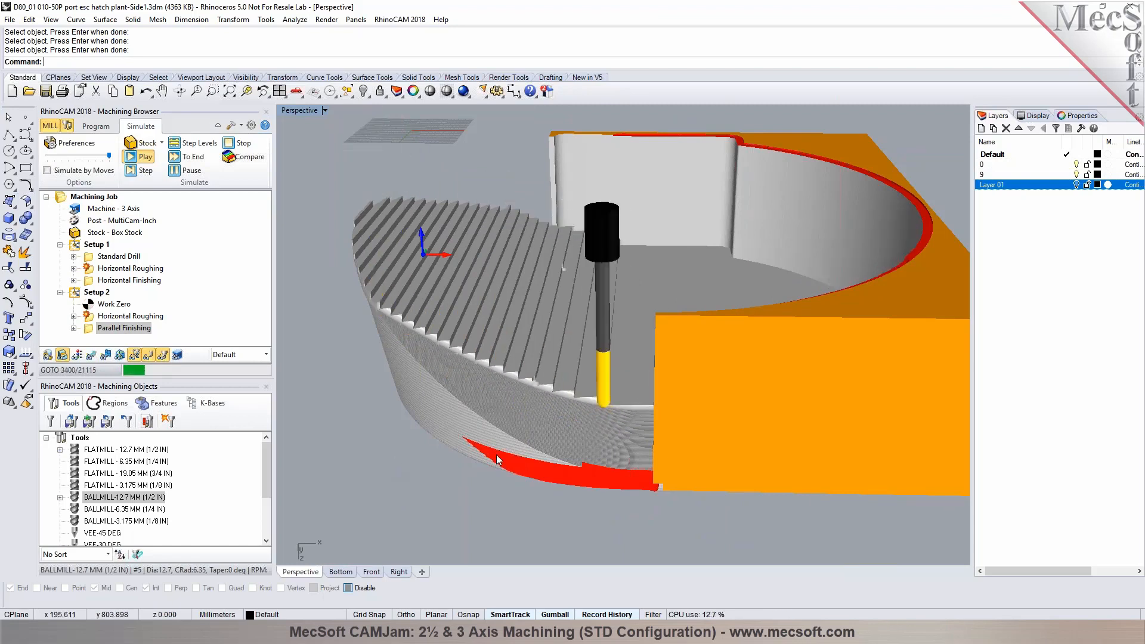
pyautogui.moveTo(563, 400); pyautogui.dragTo(484, 405, button='right')
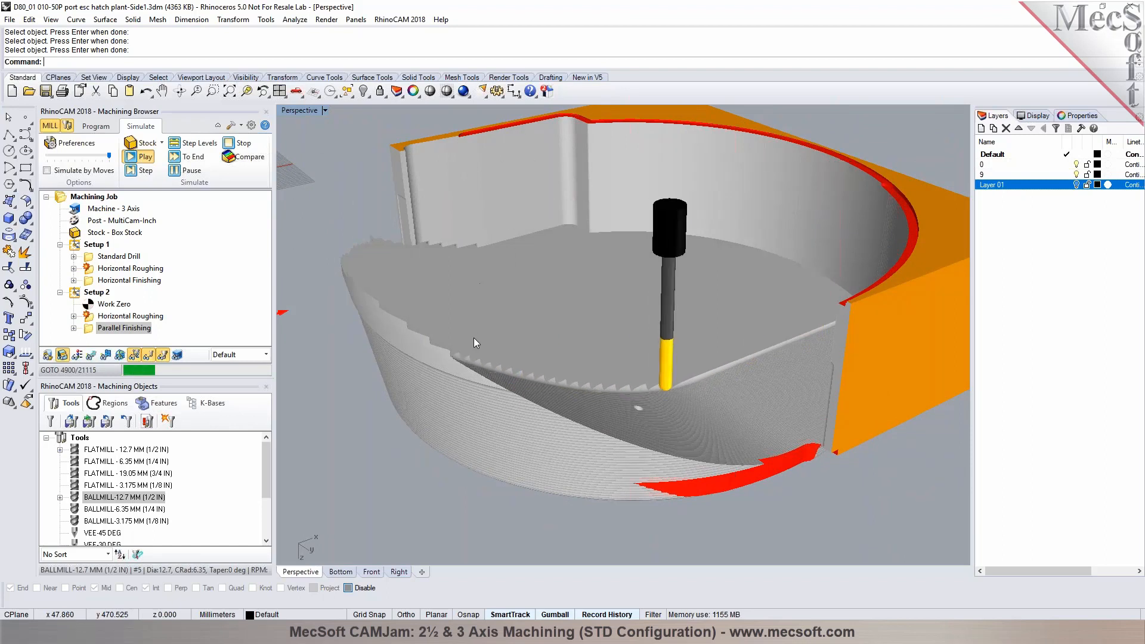
pyautogui.moveTo(598, 381); pyautogui.dragTo(749, 356, button='right')
pyautogui.scroll(10, 580, 404)
pyautogui.scroll(-10, 641, 419)
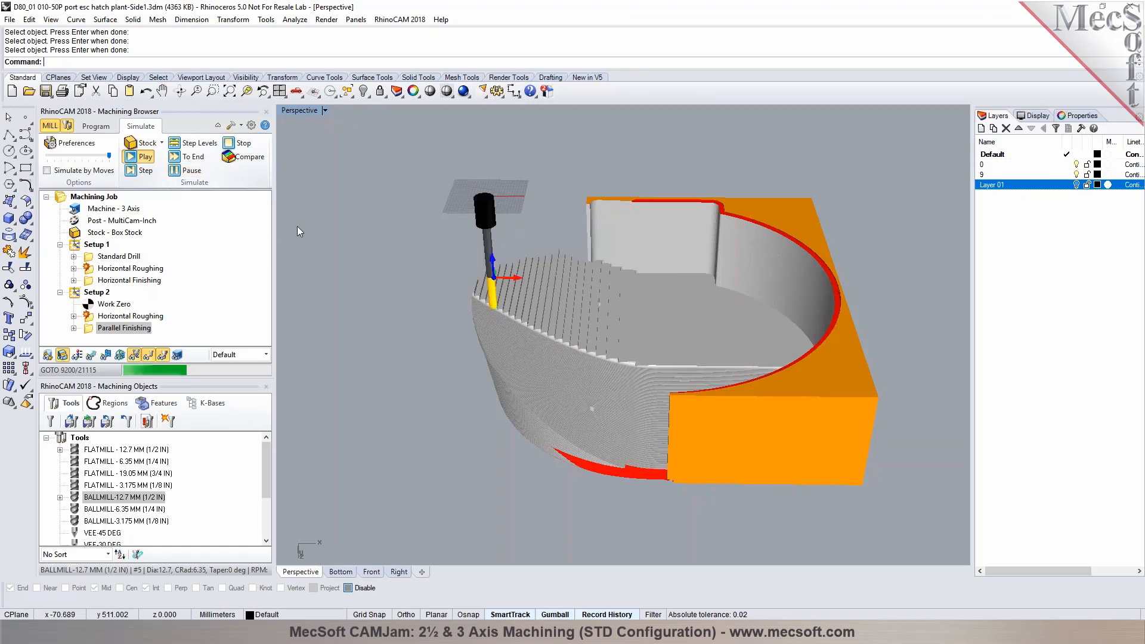
# Step: Run the Parallel Finishing simulation to the end and inspect the finished surface from different angles
pyautogui.scroll(4, 672, 373)
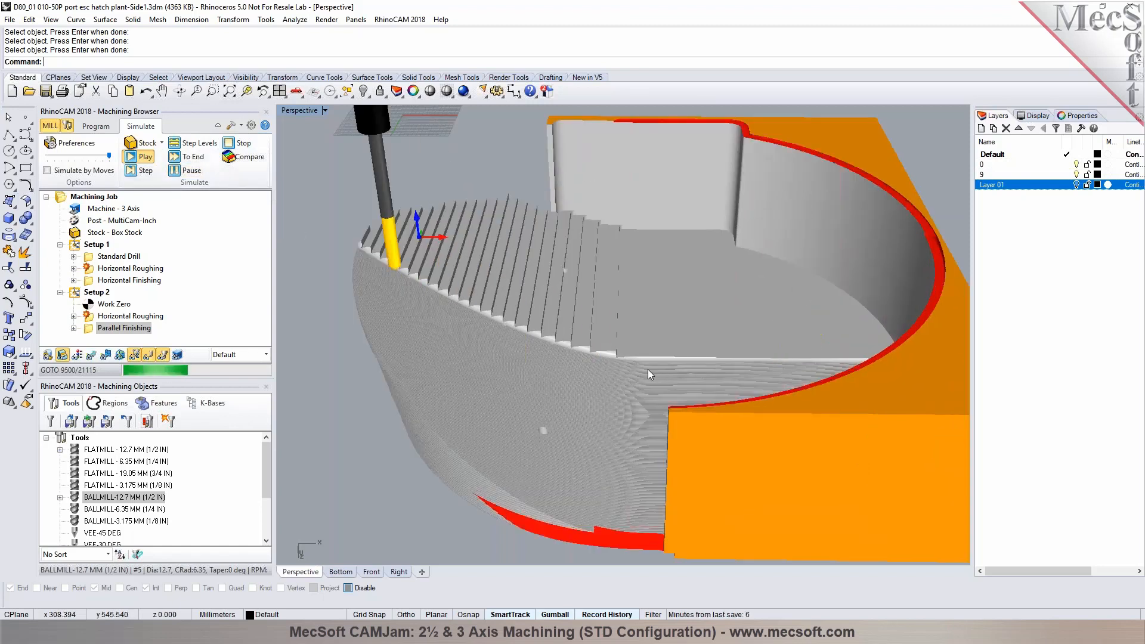
pyautogui.scroll(-2, 648, 370)
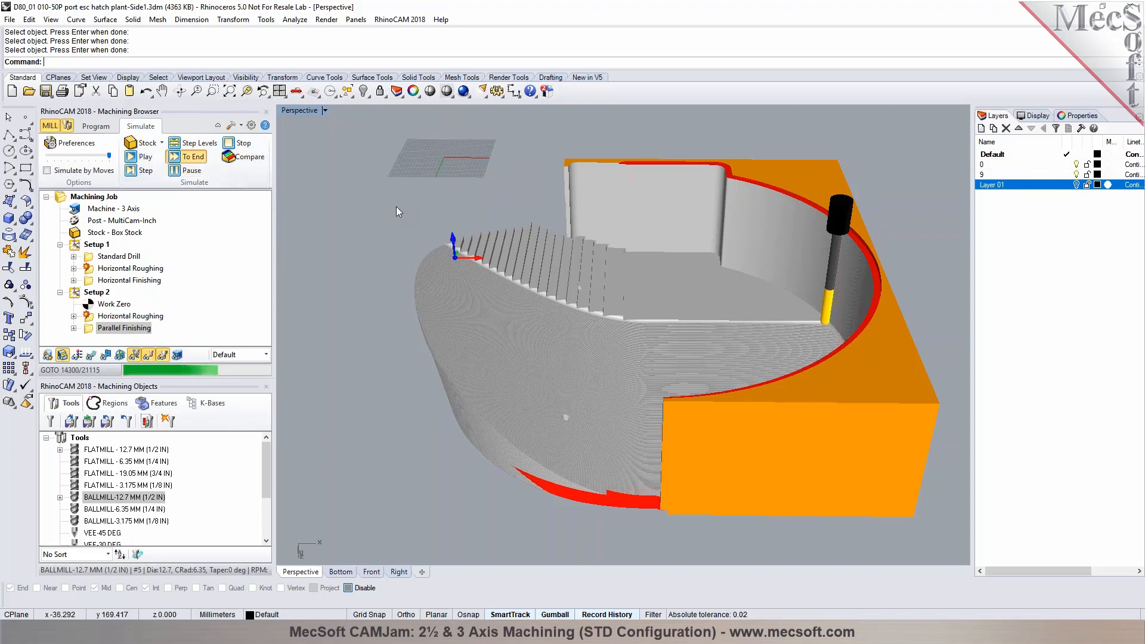
pyautogui.moveTo(397, 202); pyautogui.dragTo(349, 208, button='right')
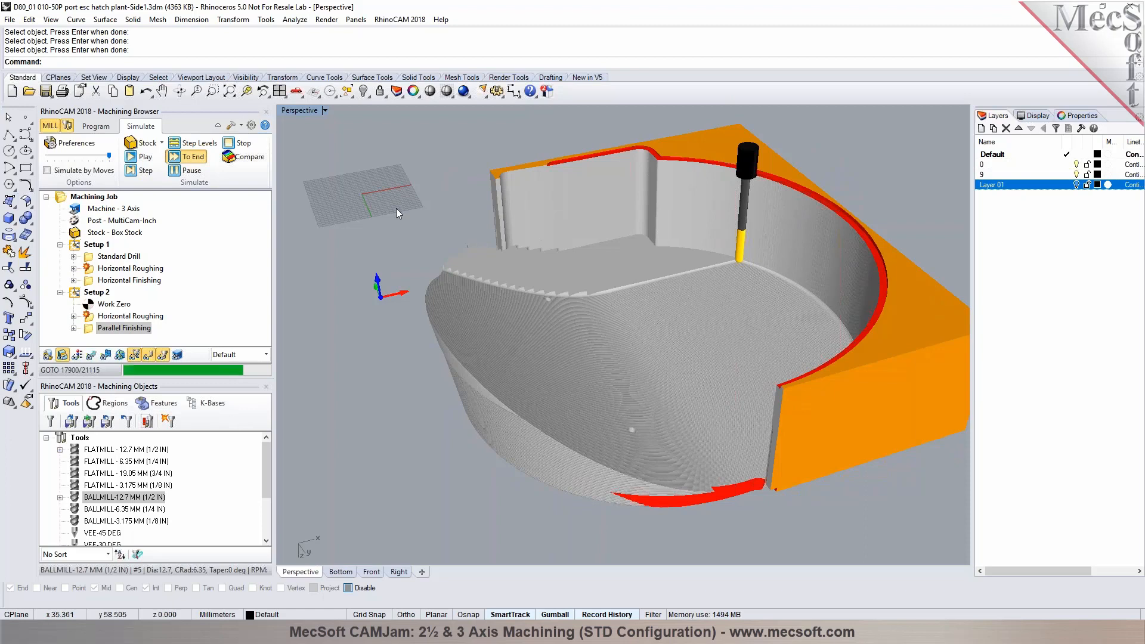
pyautogui.moveTo(358, 220); pyautogui.dragTo(508, 225, button='right')
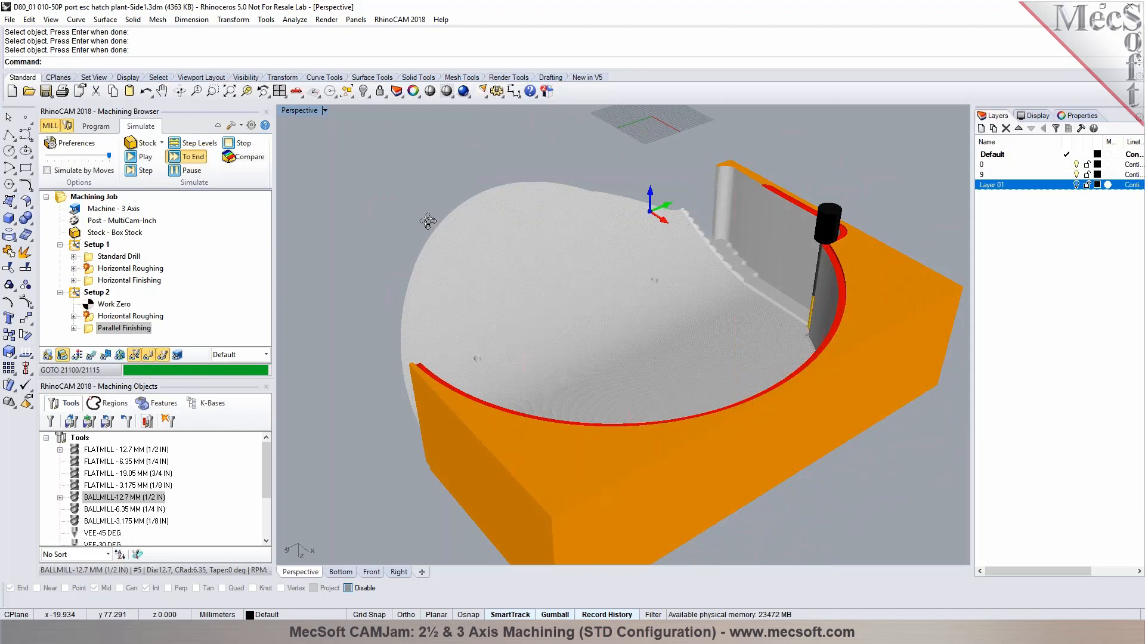
pyautogui.moveTo(427, 251); pyautogui.dragTo(537, 255, button='right')
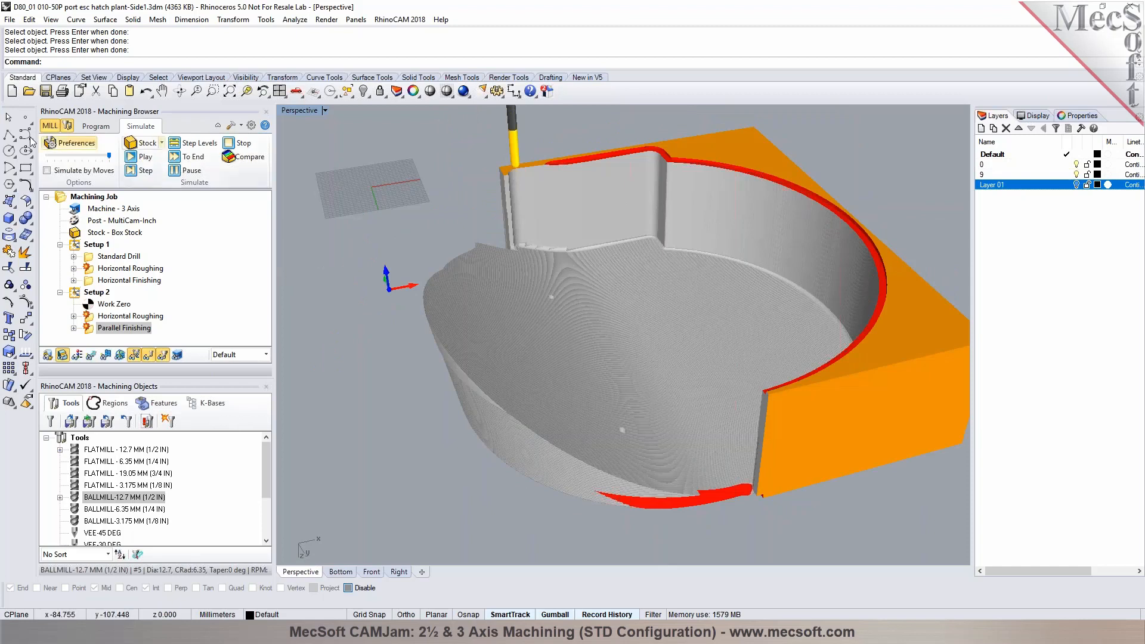
# Step: Return to programming and show the Parallel Finishing toolpath on the part again
pyautogui.click(96, 127)
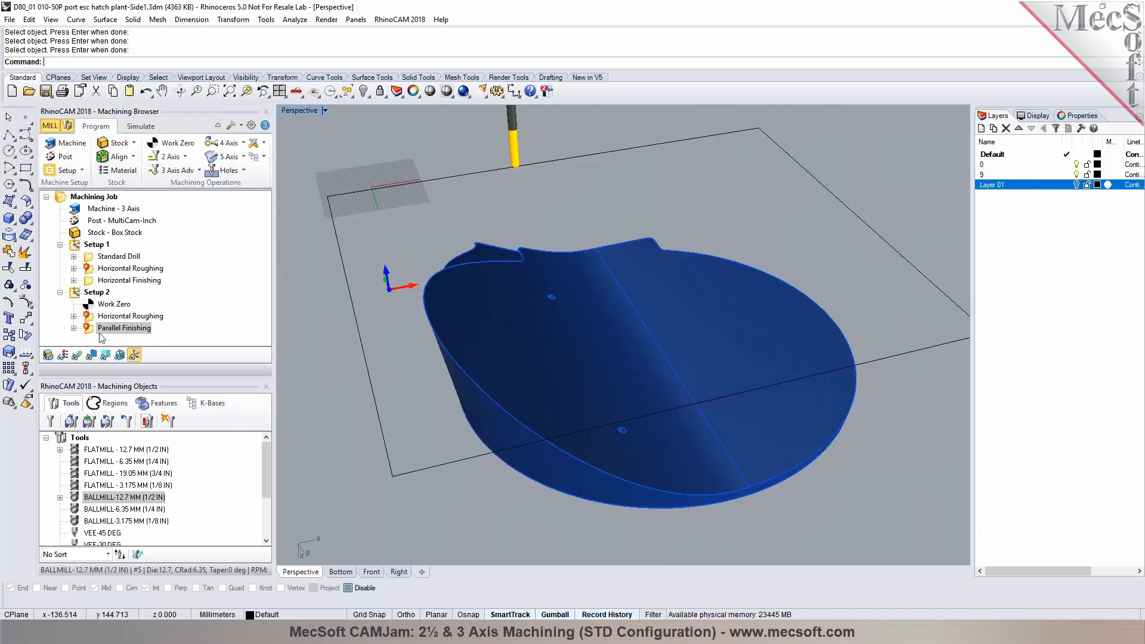
pyautogui.click(75, 357)
pyautogui.moveTo(477, 348); pyautogui.dragTo(525, 311, button='right')
pyautogui.click(198, 171)
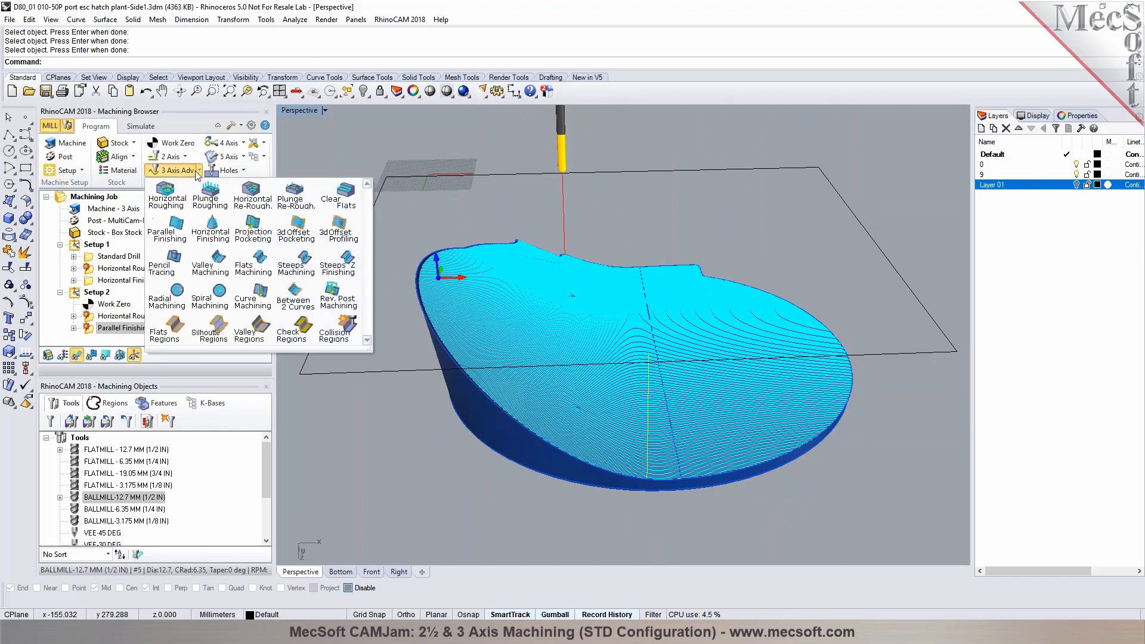
pyautogui.click(218, 293)
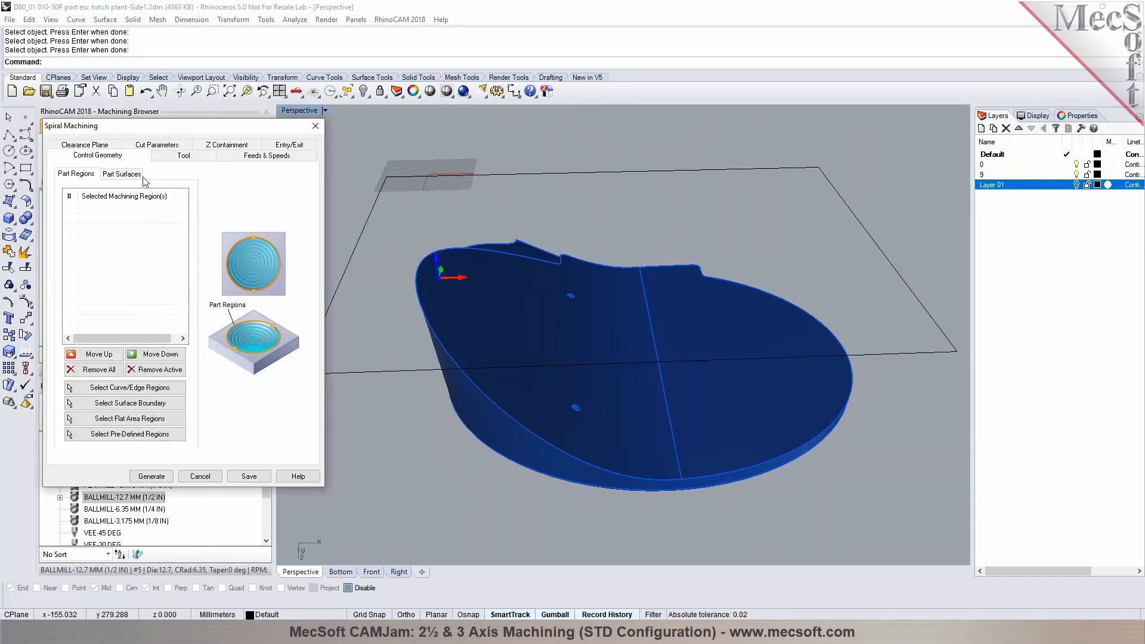
pyautogui.click(184, 156)
pyautogui.click(122, 157)
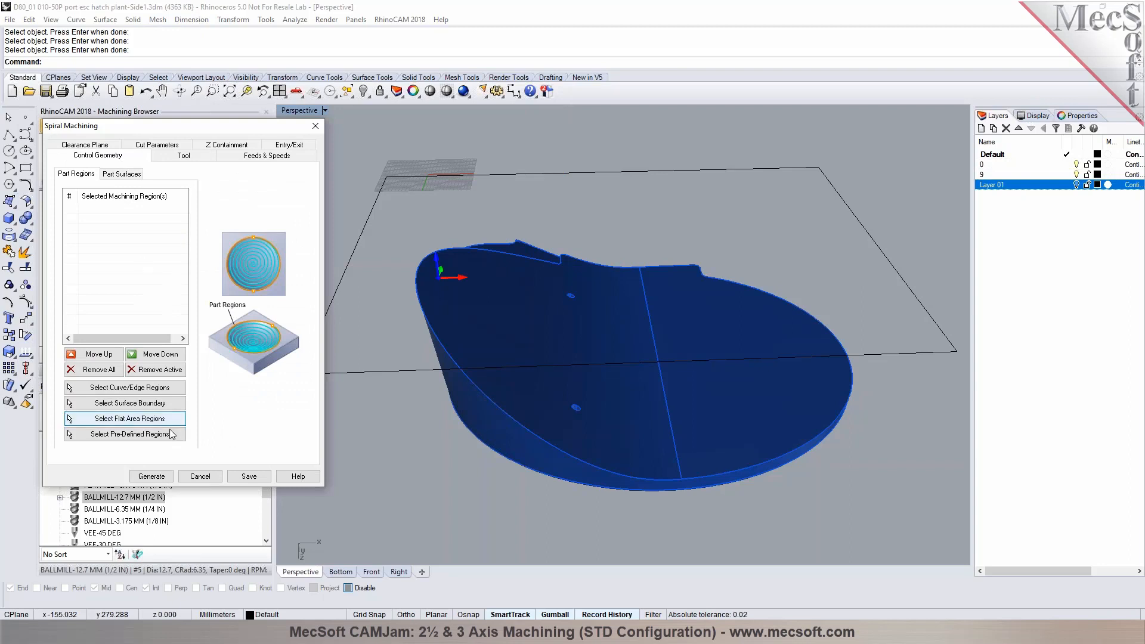
pyautogui.click(200, 477)
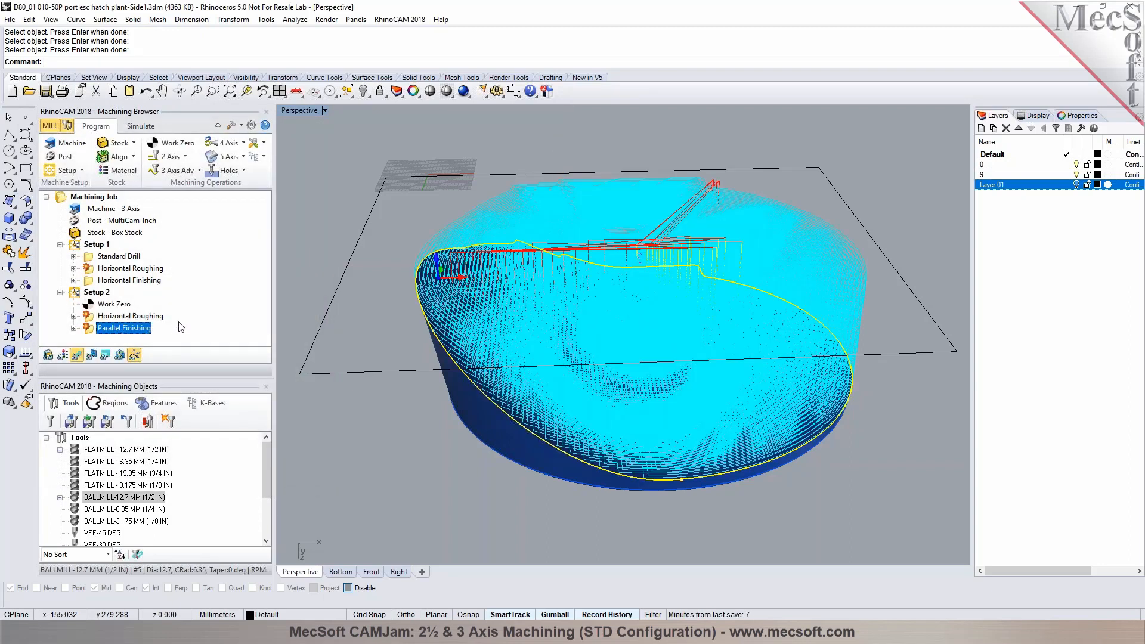
# Step: Start a Spiral Machining operation and pick the part's two long curved outer surface edges as machining regions
pyautogui.click(179, 170)
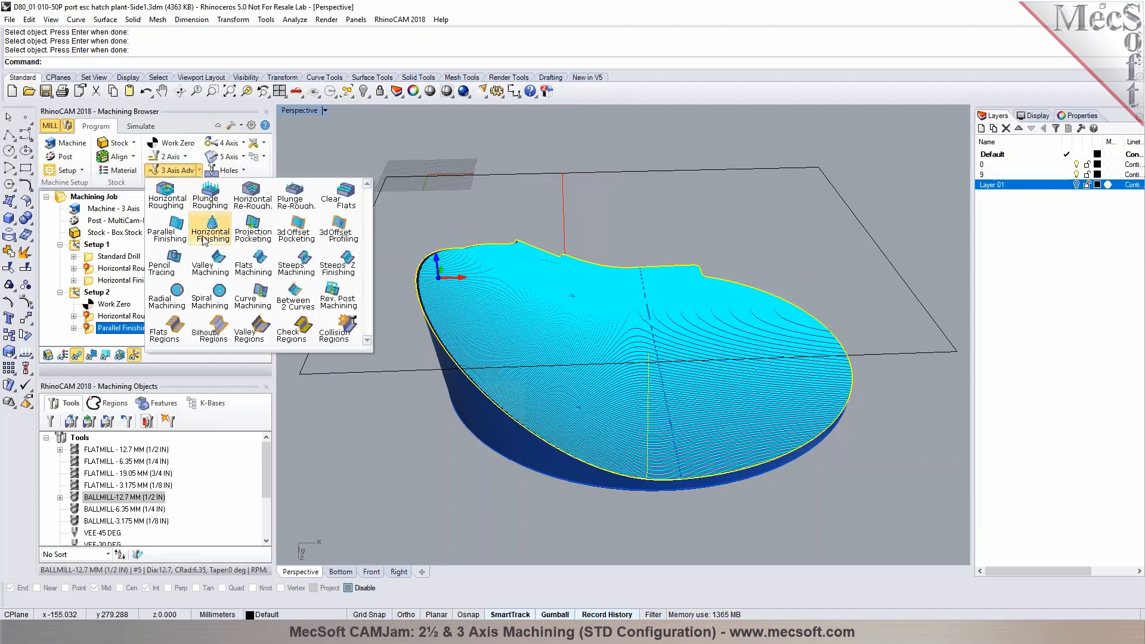
pyautogui.click(211, 290)
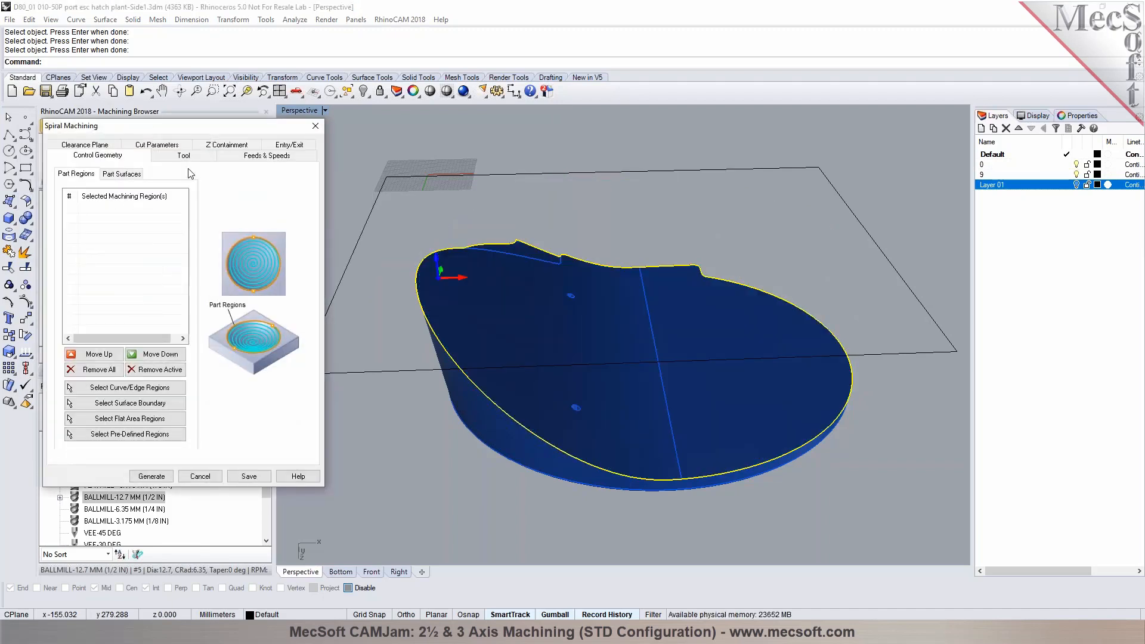
pyautogui.click(184, 156)
pyautogui.click(117, 160)
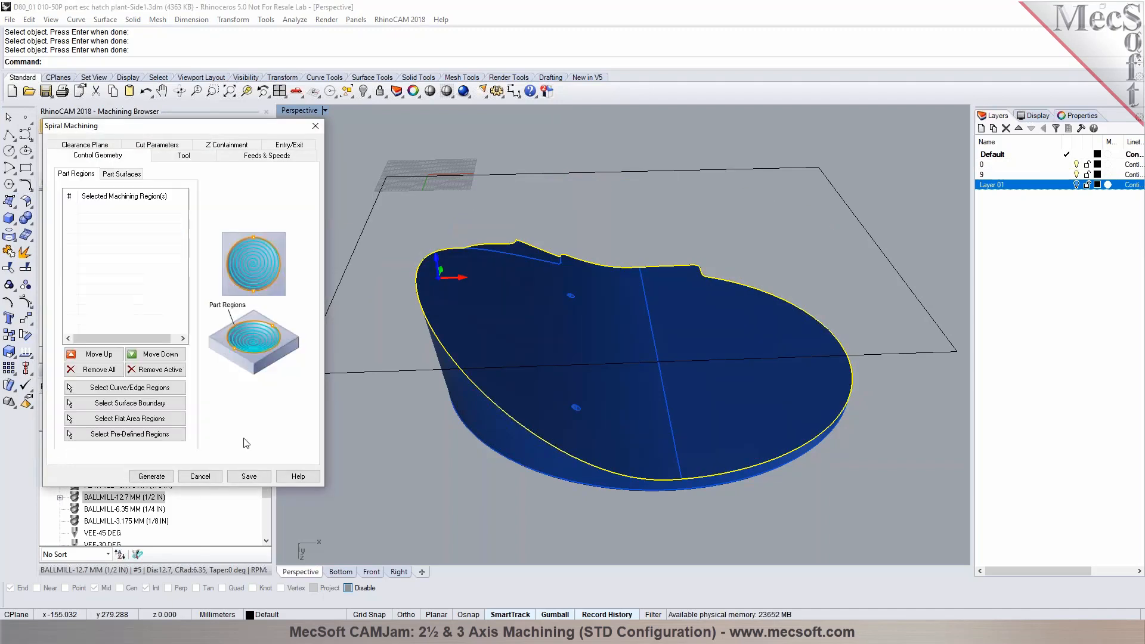
pyautogui.click(106, 371)
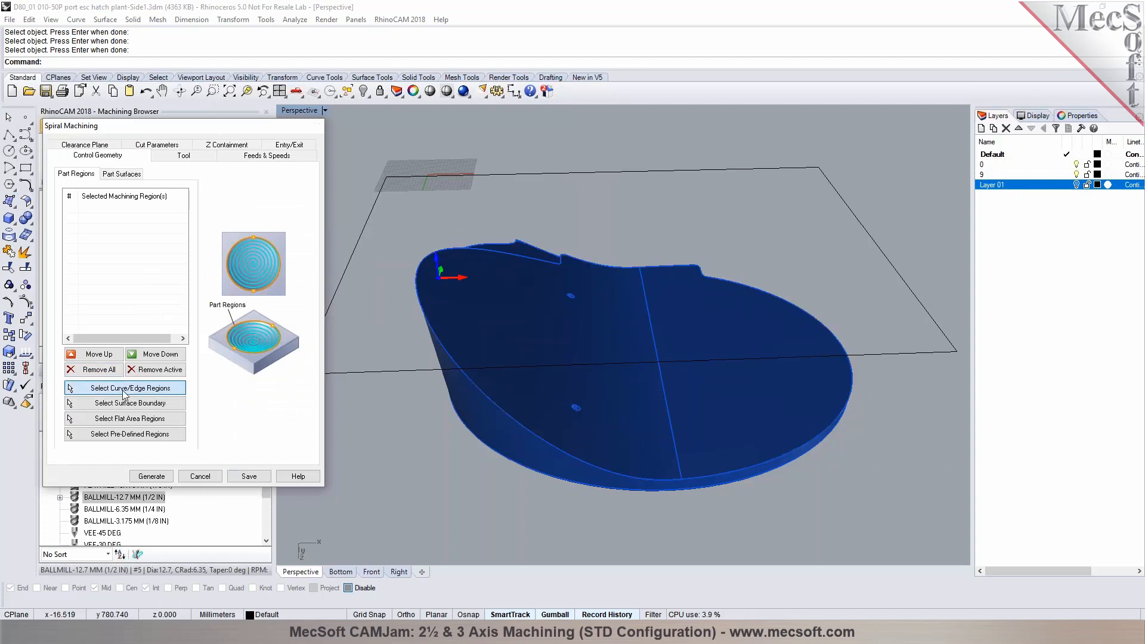
pyautogui.click(125, 393)
pyautogui.click(511, 411)
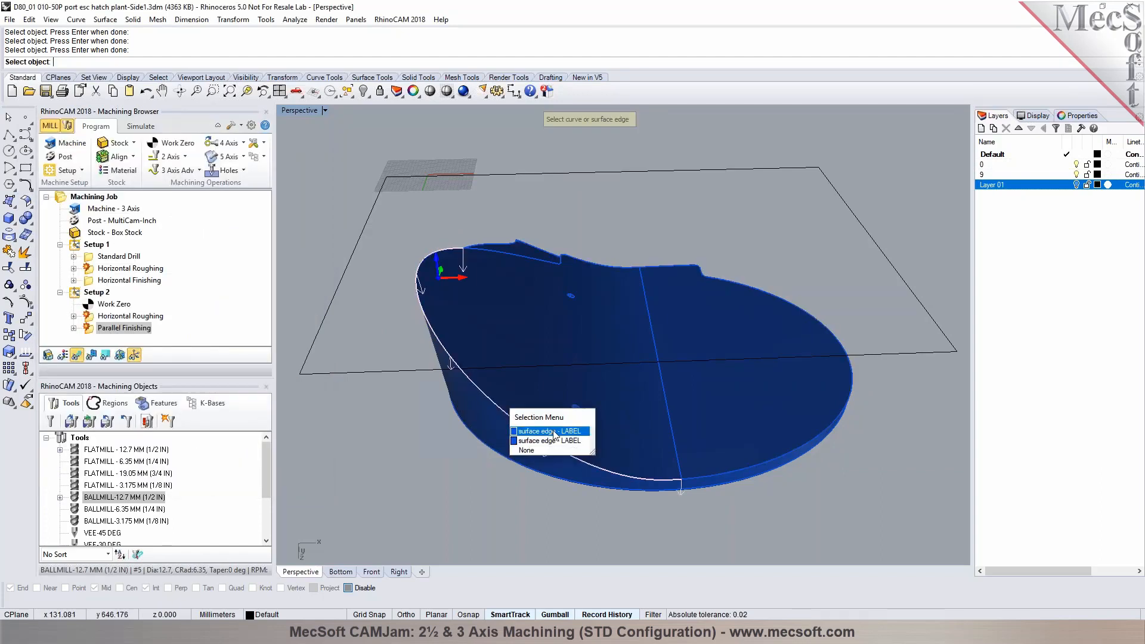
pyautogui.click(555, 431)
pyautogui.click(701, 481)
pyautogui.click(751, 510)
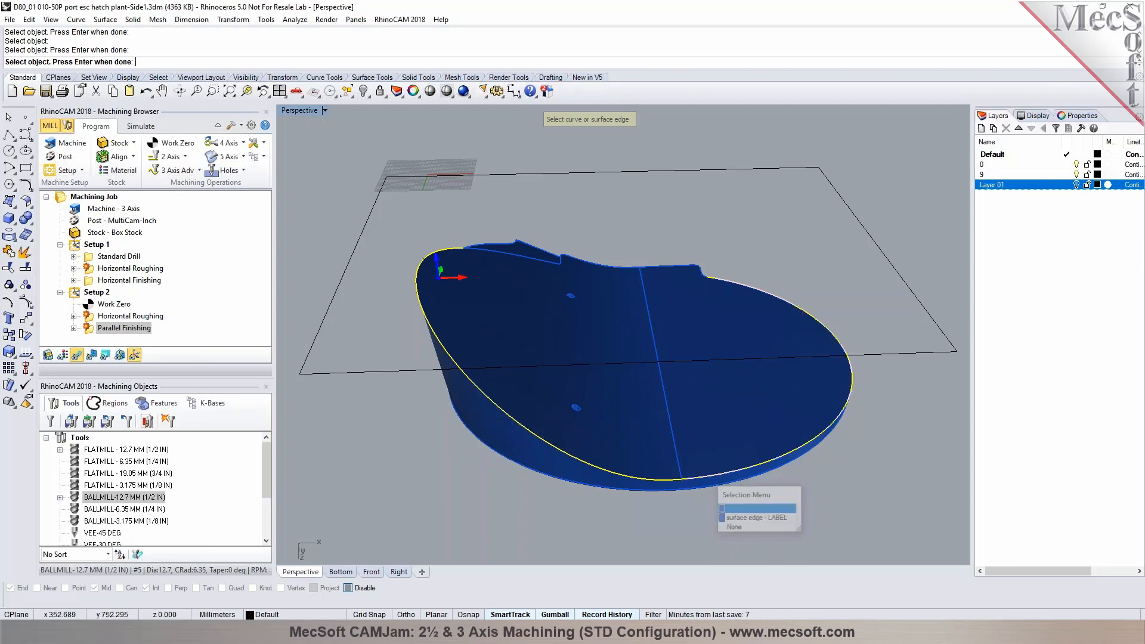
# Step: Add the edges along the tab's outer end to the regions: concave fillet, straight side, rounded corner and upper edge
pyautogui.scroll(6, 695, 274)
pyautogui.scroll(1, 663, 301)
pyautogui.click(716, 442)
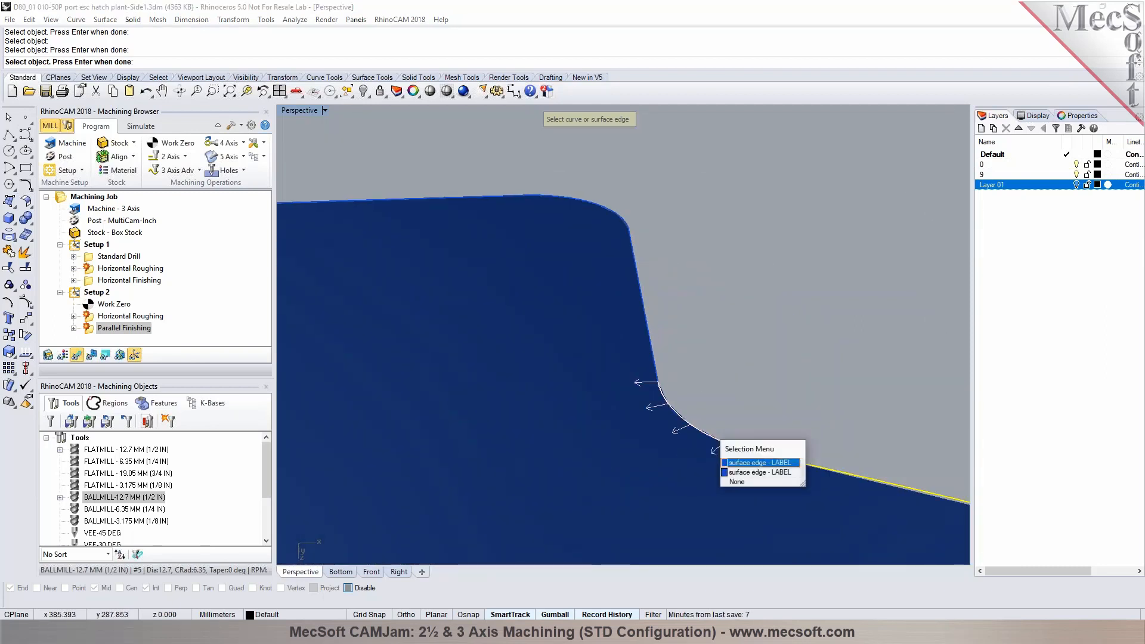
pyautogui.click(731, 463)
pyautogui.click(663, 384)
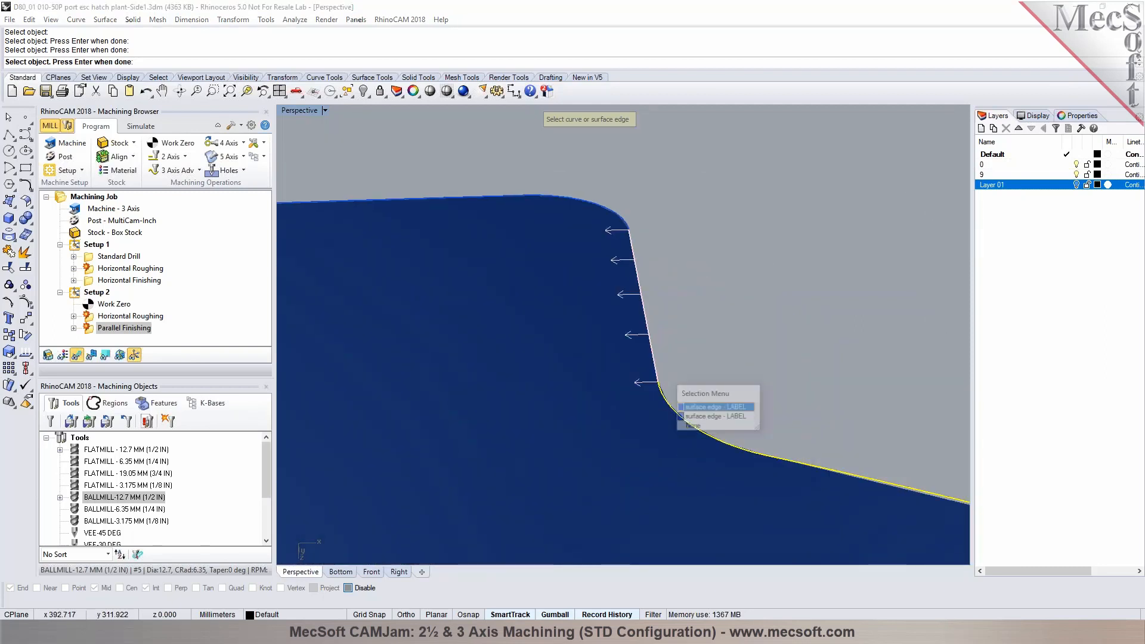
pyautogui.click(691, 409)
pyautogui.scroll(2, 645, 295)
pyautogui.click(623, 185)
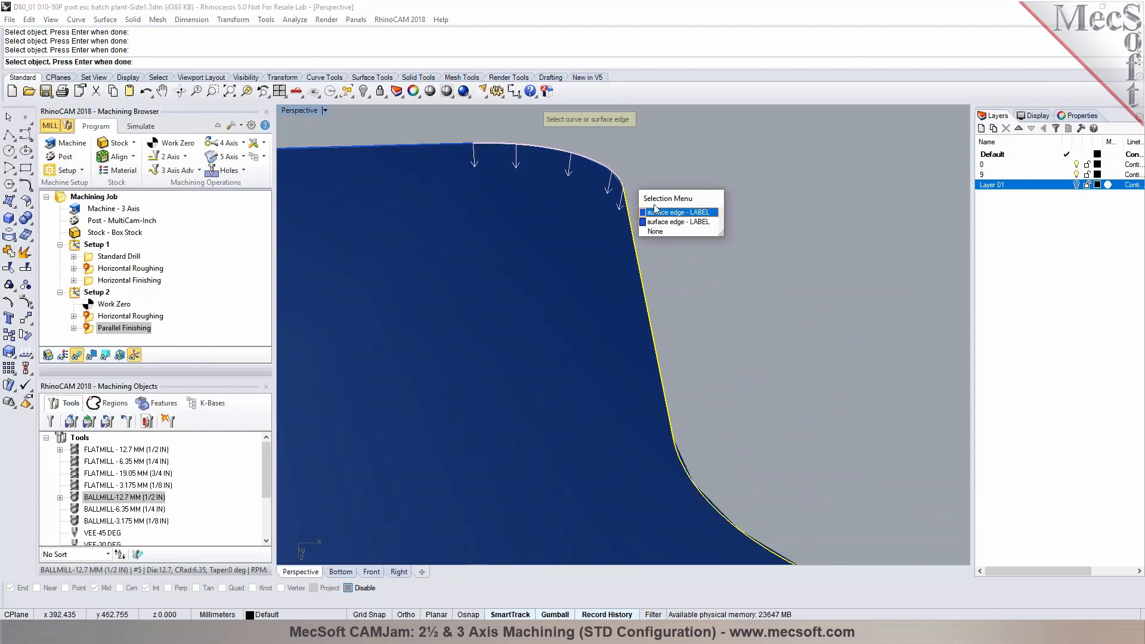
pyautogui.scroll(-4, 524, 193)
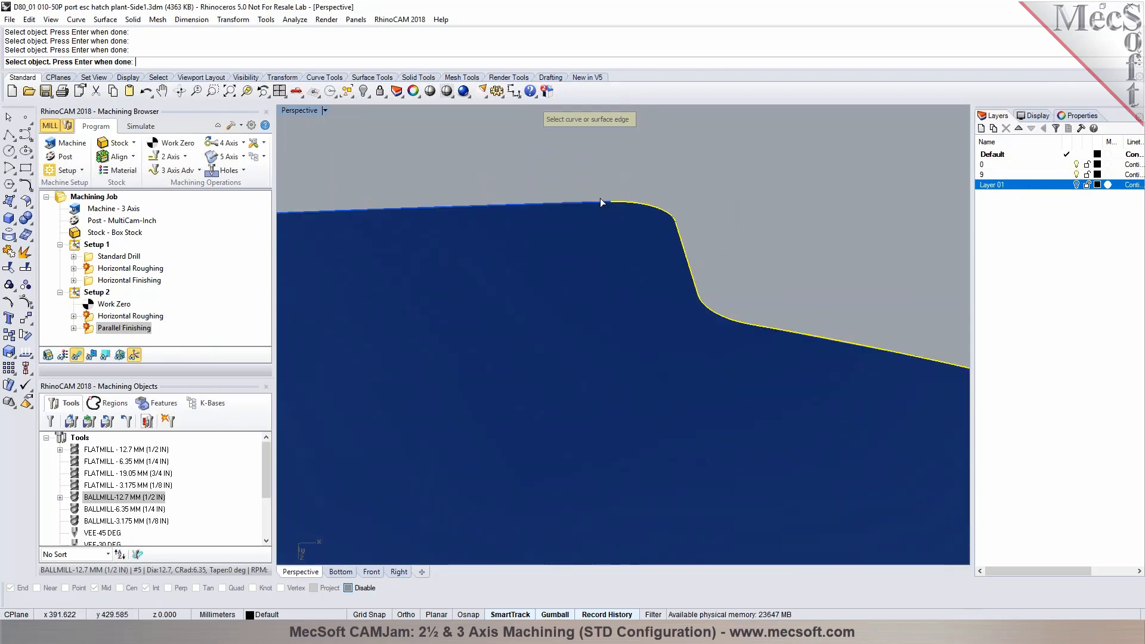
pyautogui.click(599, 206)
pyautogui.click(631, 234)
# Step: Add the wavy upper edge beyond the surface seam to the machining regions, continuing towards the step in the outline
pyautogui.scroll(-2, 429, 236)
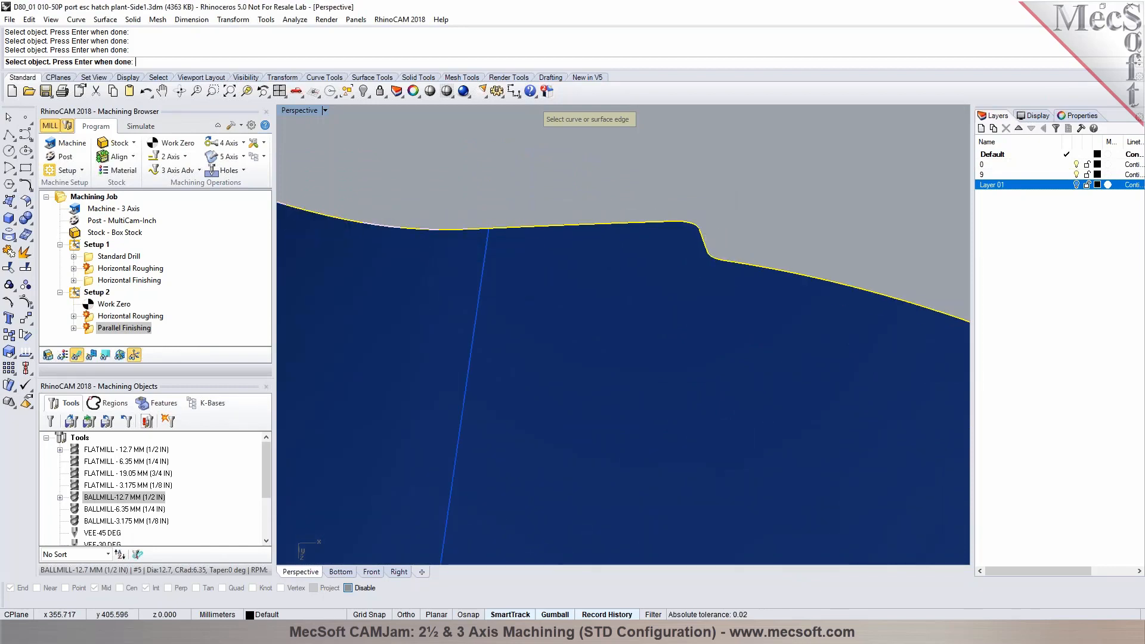
pyautogui.scroll(-6, 620, 248)
pyautogui.scroll(11, 438, 224)
pyautogui.click(435, 222)
pyautogui.click(464, 251)
pyautogui.click(387, 234)
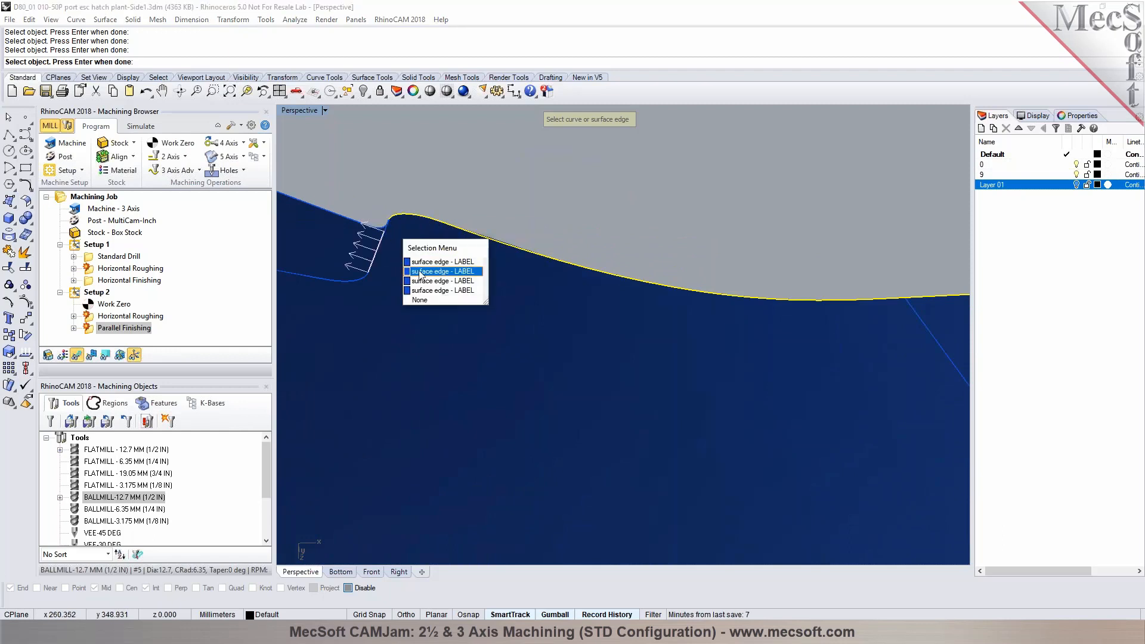
pyautogui.click(423, 295)
# Step: Add the small rounded corner, short connecting edge and straight side edge at the step to the machining regions
pyautogui.scroll(3, 385, 205)
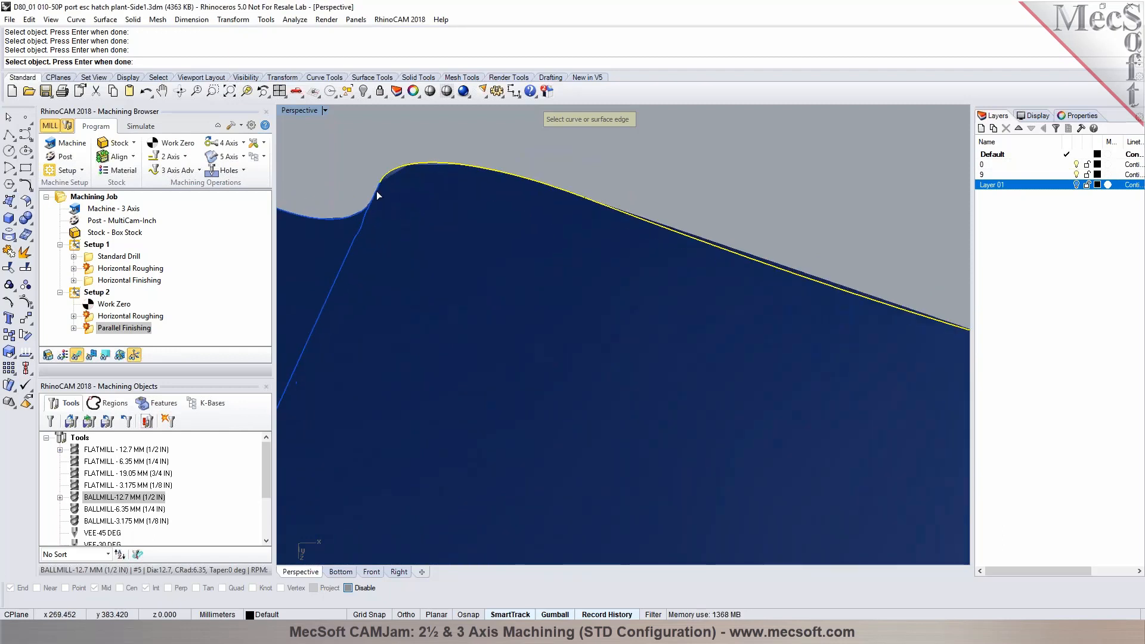
pyautogui.click(377, 191)
pyautogui.click(400, 222)
pyautogui.click(371, 208)
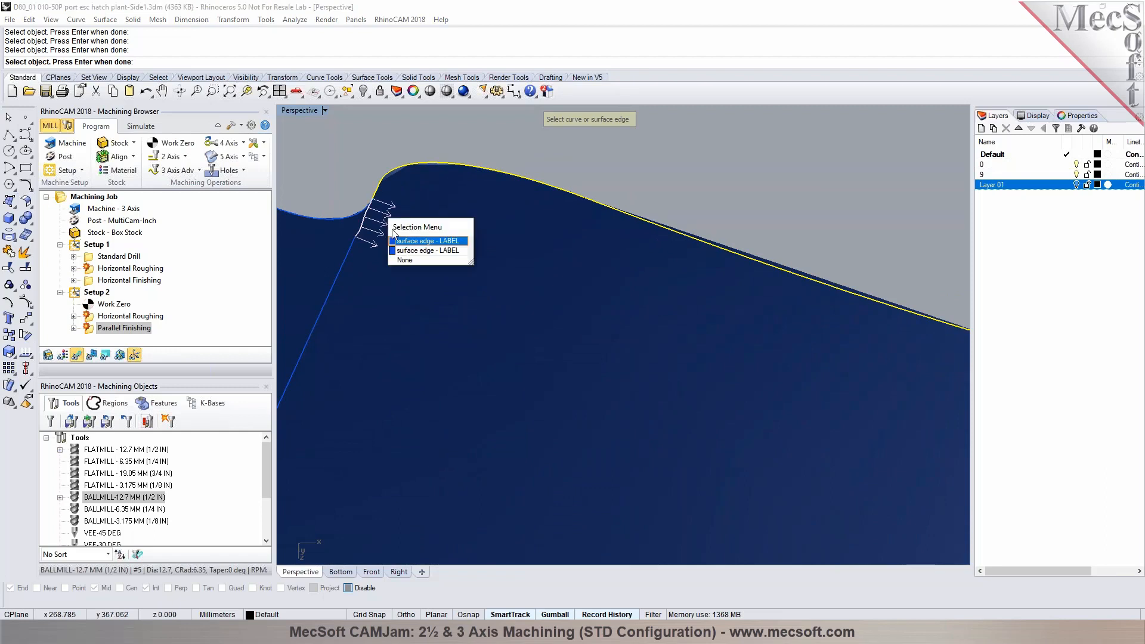
pyautogui.click(353, 253)
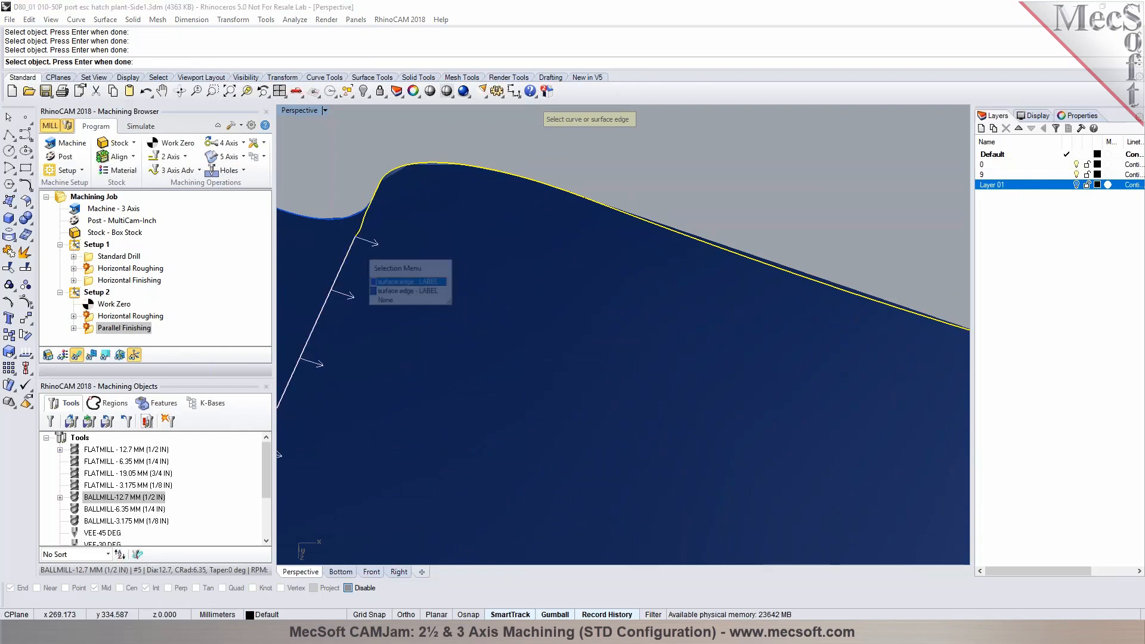
pyautogui.click(389, 283)
pyautogui.scroll(-5, 524, 211)
# Step: Add the fillet below the step and the adjoining long sloping edge, completing the machining region selection
pyautogui.click(455, 279)
pyautogui.click(512, 311)
pyautogui.click(390, 285)
pyautogui.click(448, 316)
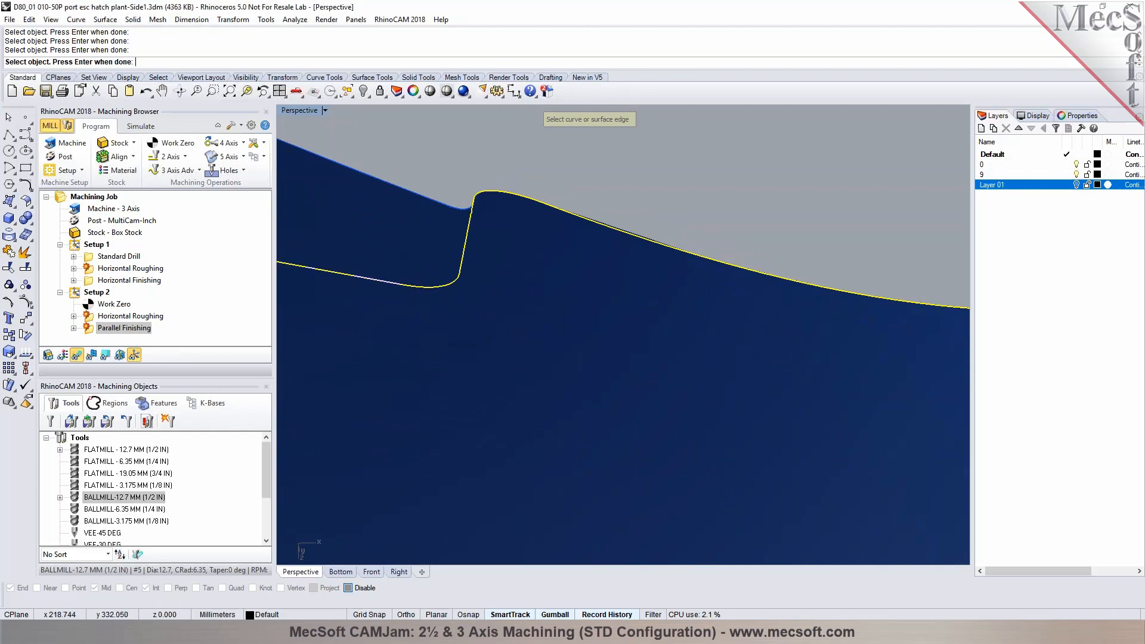
pyautogui.scroll(-5, 577, 266)
pyautogui.scroll(3, 561, 269)
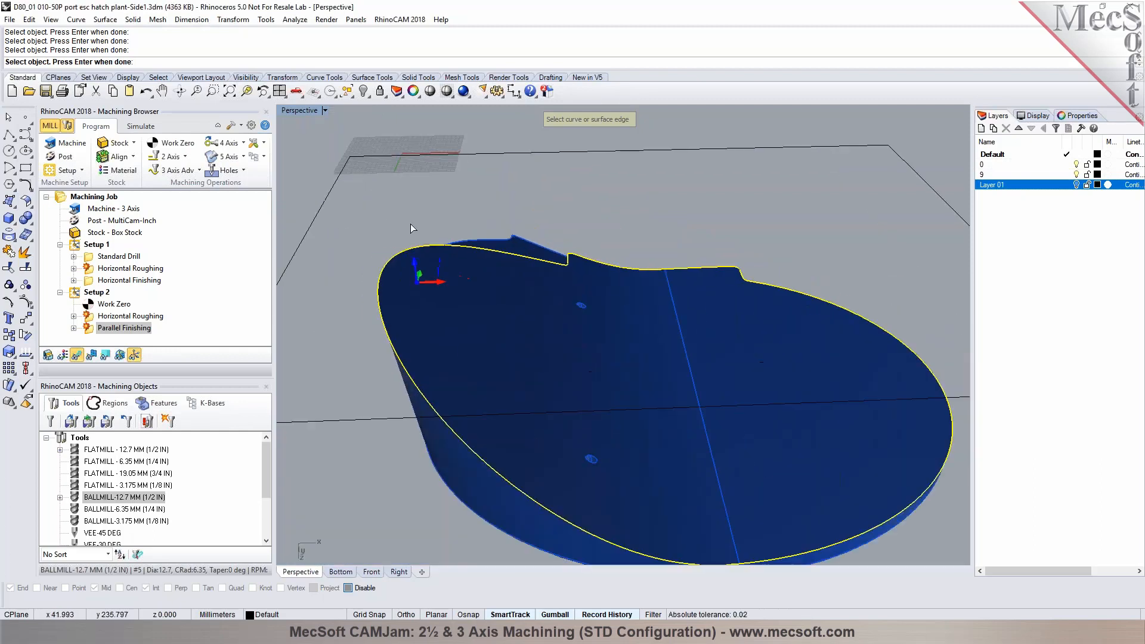
pyautogui.press('Return')
# Step: Inspect the edge joints at the step and try to generate the Spiral Machining toolpath from the selected edge regions
pyautogui.scroll(6, 560, 267)
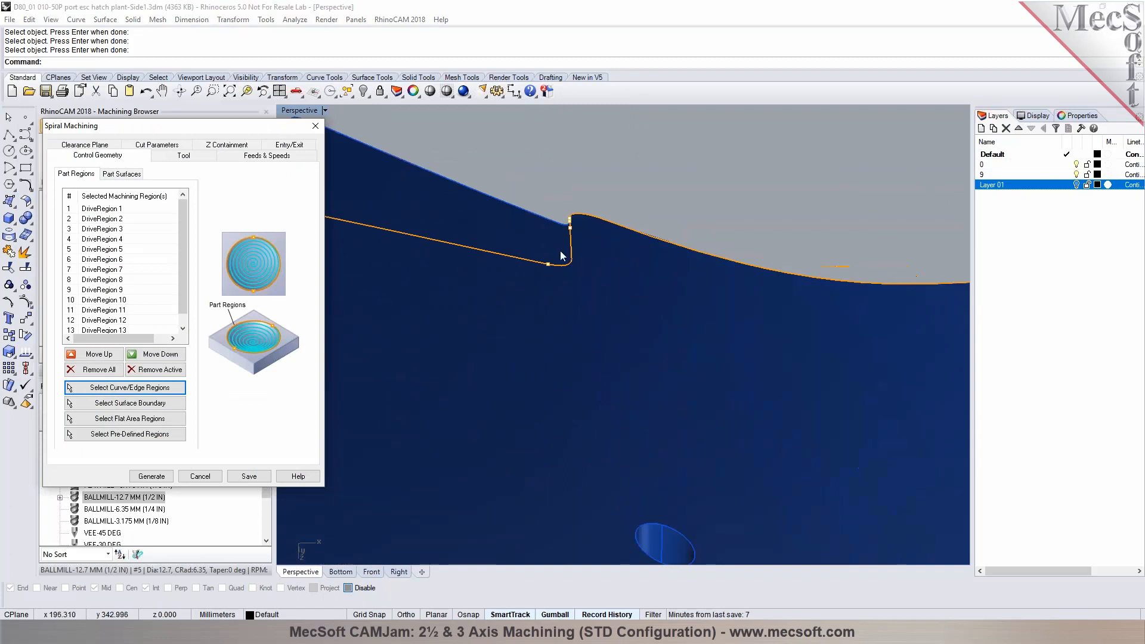
pyautogui.scroll(-5, 390, 238)
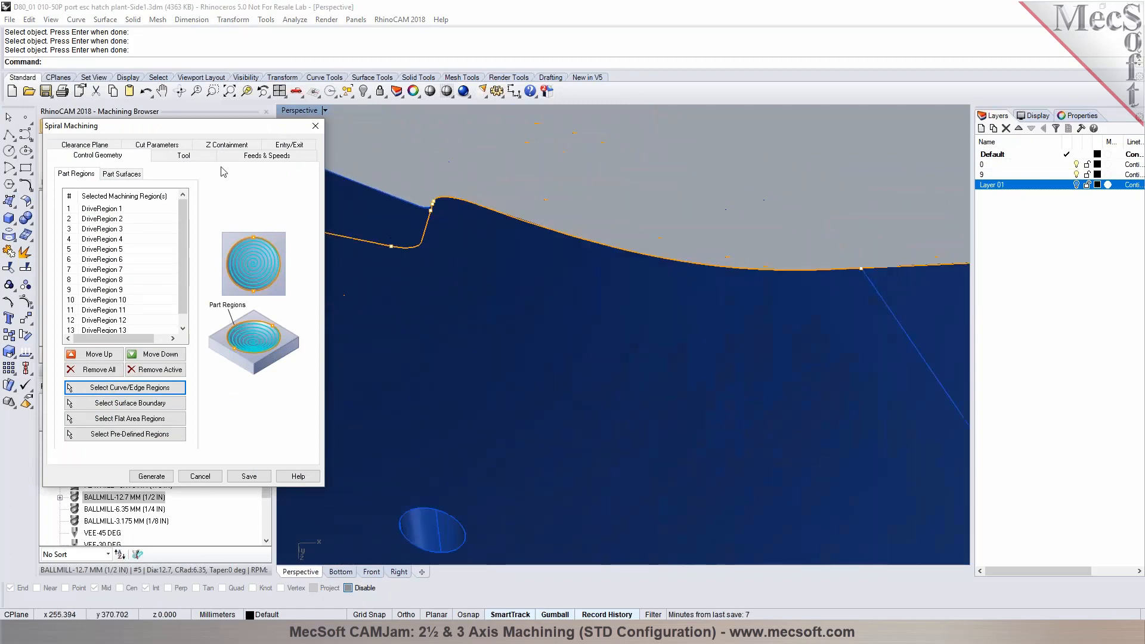
pyautogui.click(191, 160)
pyautogui.click(153, 477)
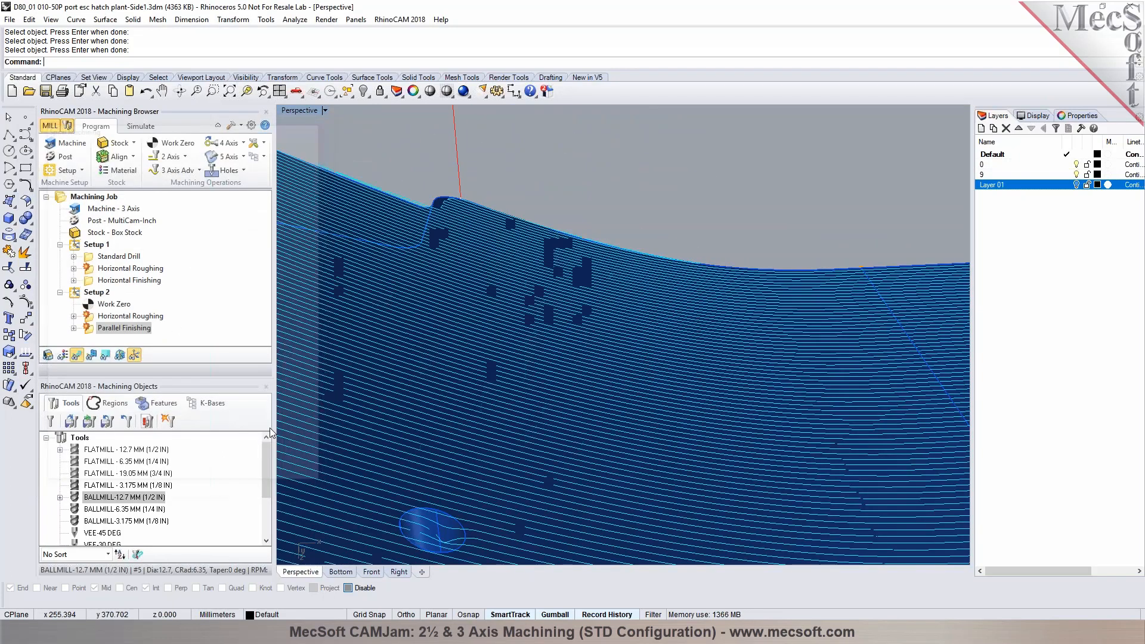
pyautogui.click(638, 356)
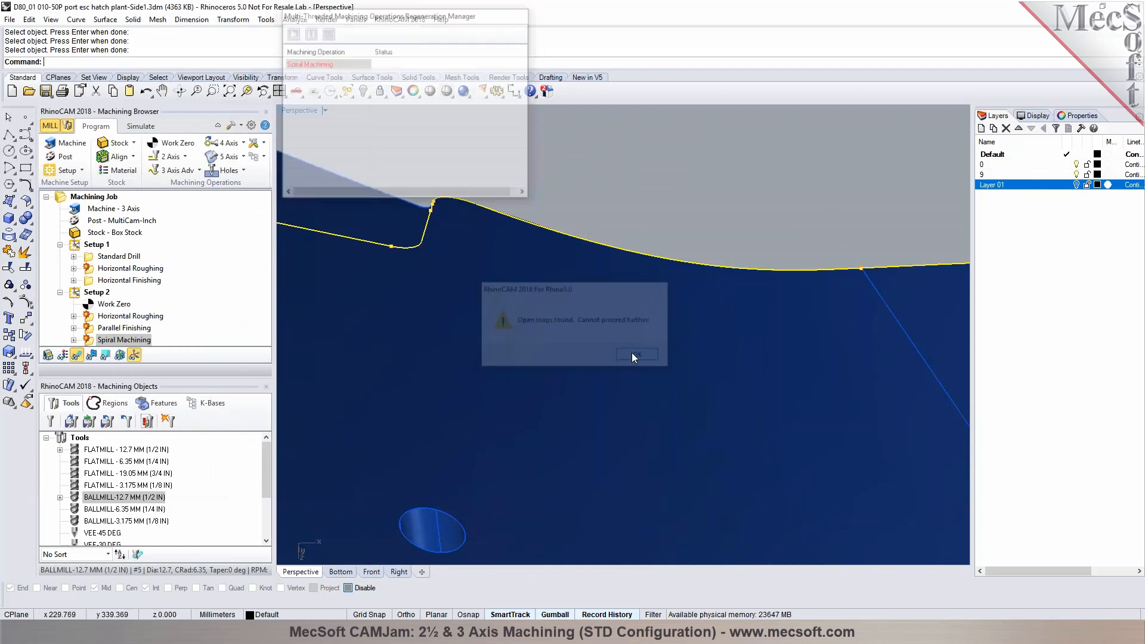
# Step: Select the curved and flat top surfaces of the part in the perspective view and run MeshOutline on them
pyautogui.scroll(-8, 559, 311)
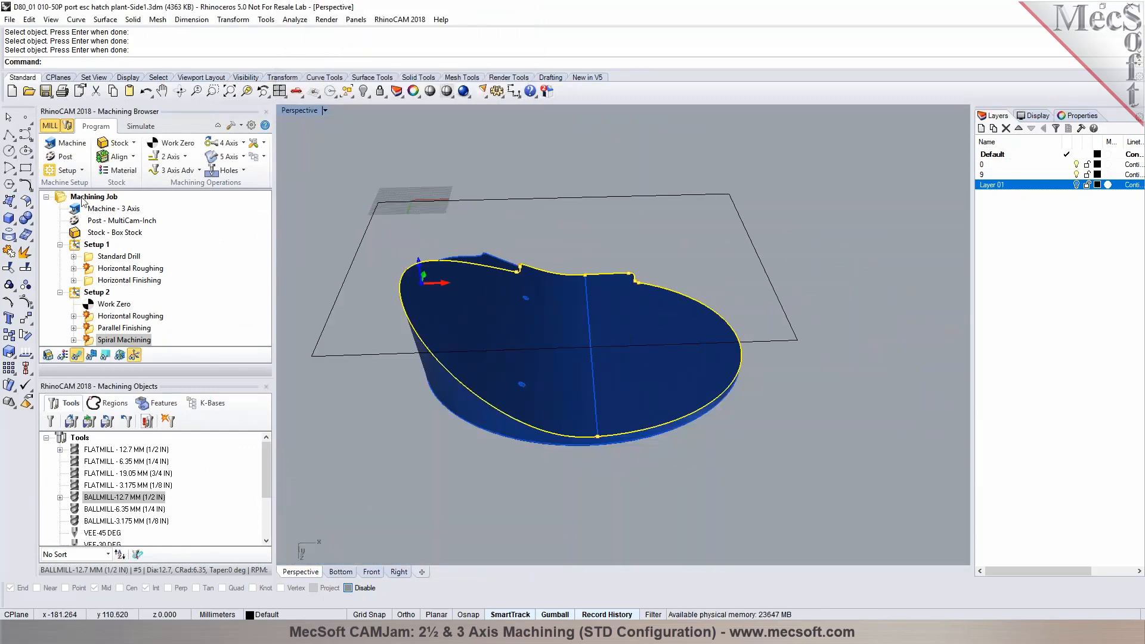
pyautogui.click(519, 198)
pyautogui.click(538, 322)
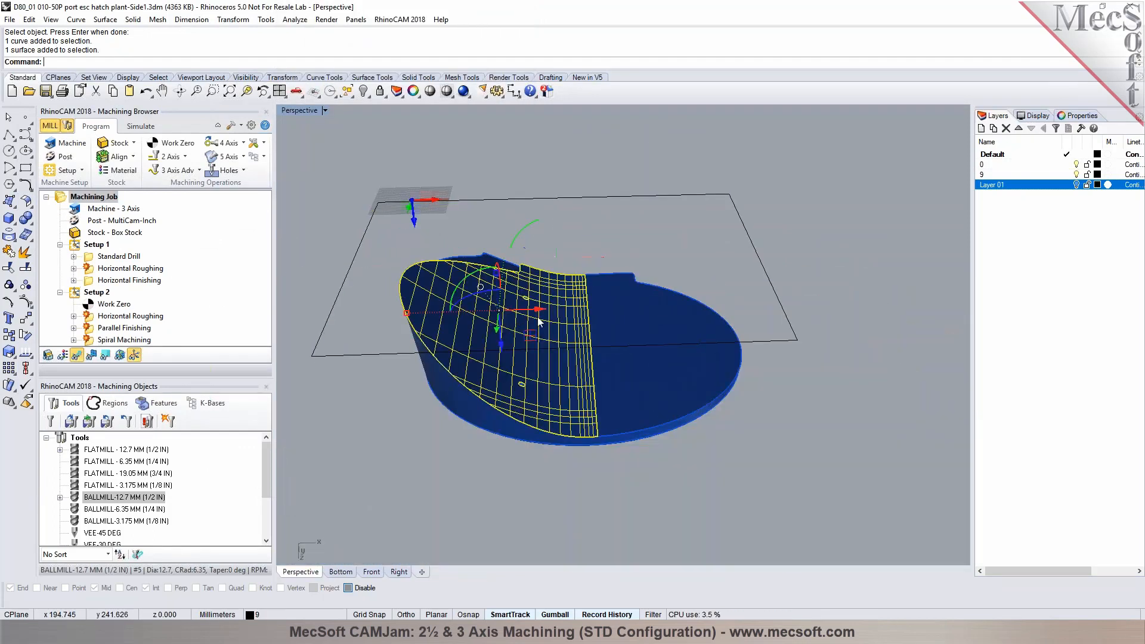
pyautogui.click(628, 319)
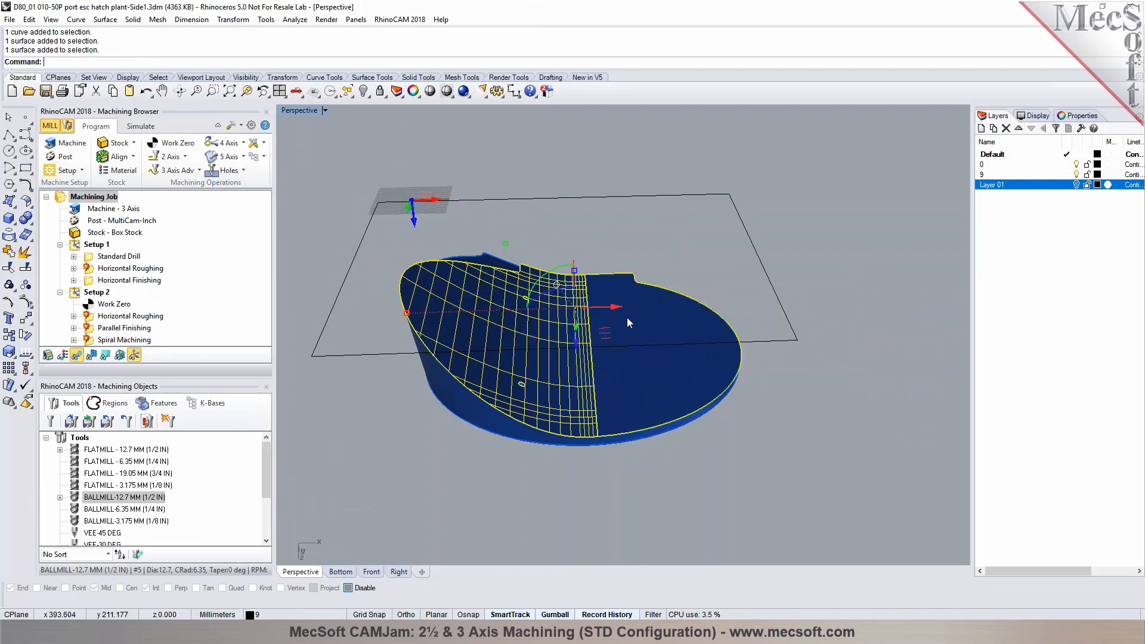
pyautogui.click(782, 414)
pyautogui.moveTo(655, 383); pyautogui.dragTo(687, 408, button='right')
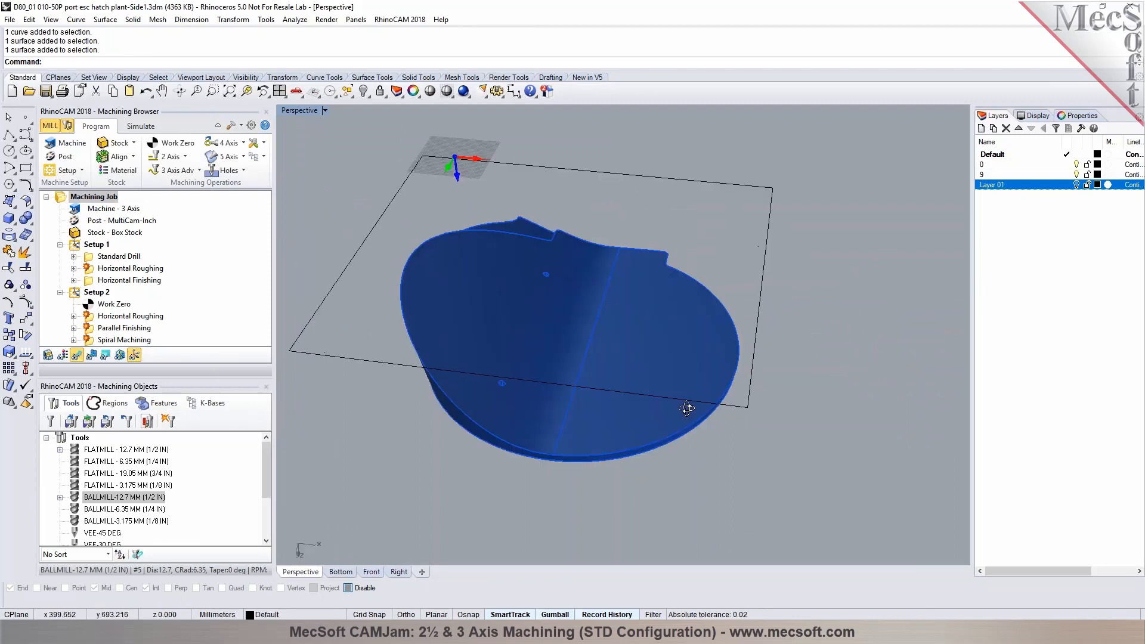
pyautogui.click(572, 303)
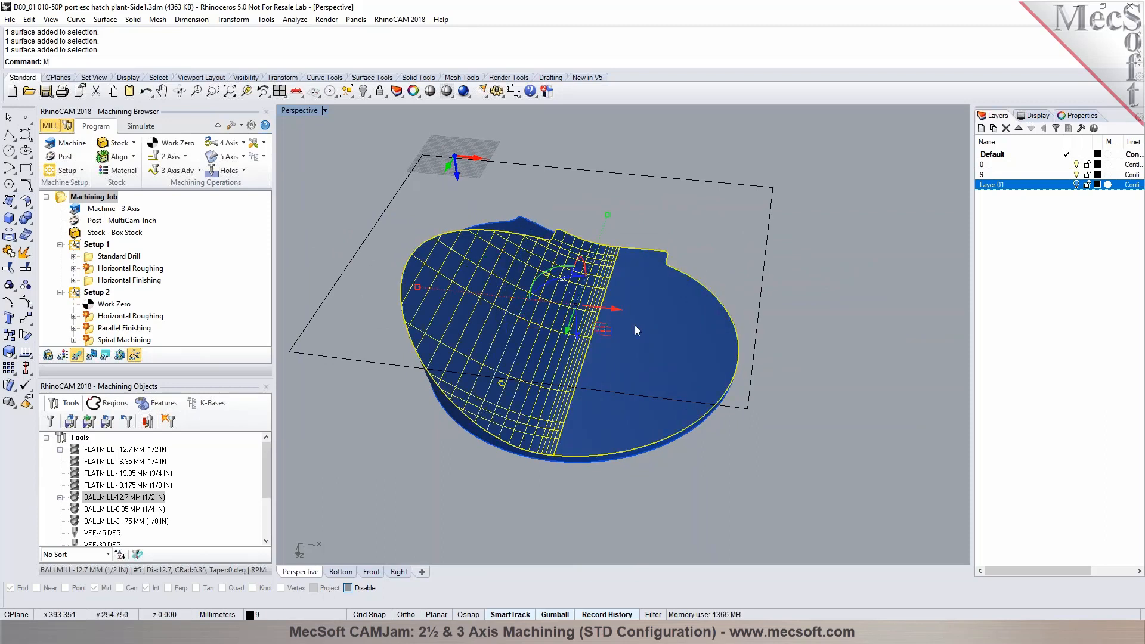
pyautogui.press('Return')
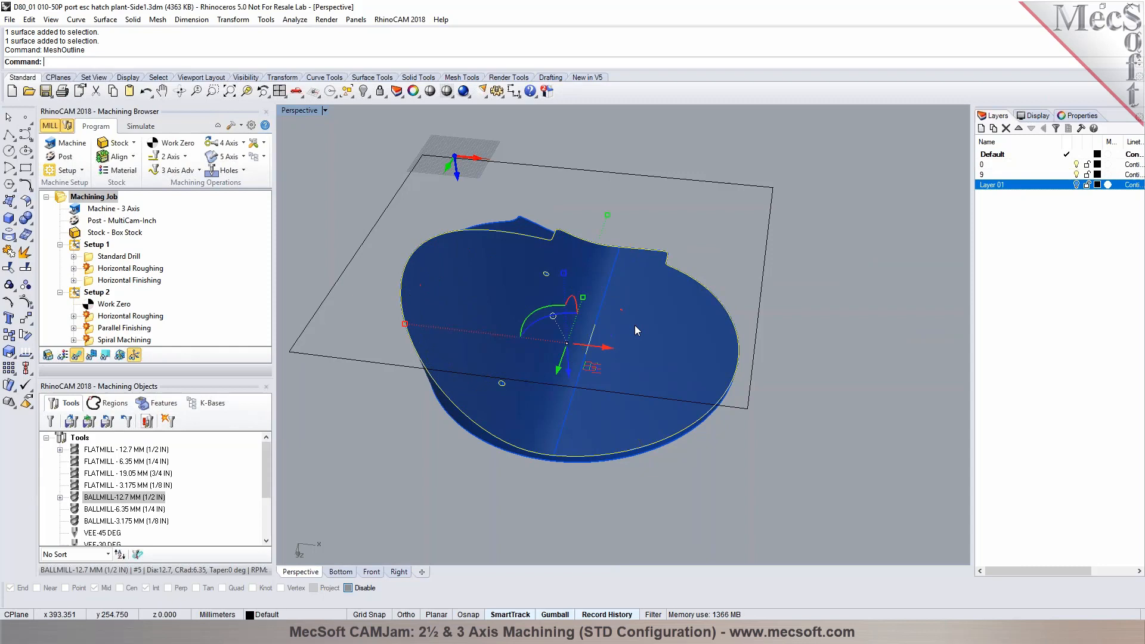
# Step: Inspect the new outline from a lower angle and delete the large outer outline curve
pyautogui.moveTo(566, 337); pyautogui.dragTo(606, 269, button='right')
pyautogui.click(636, 260)
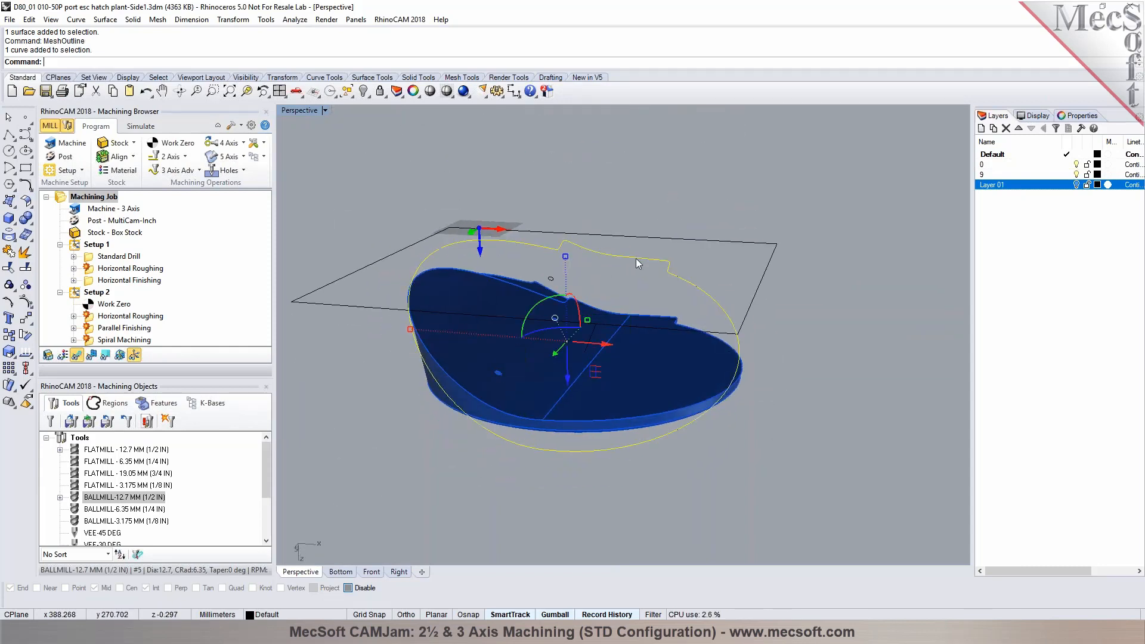
pyautogui.press('Delete')
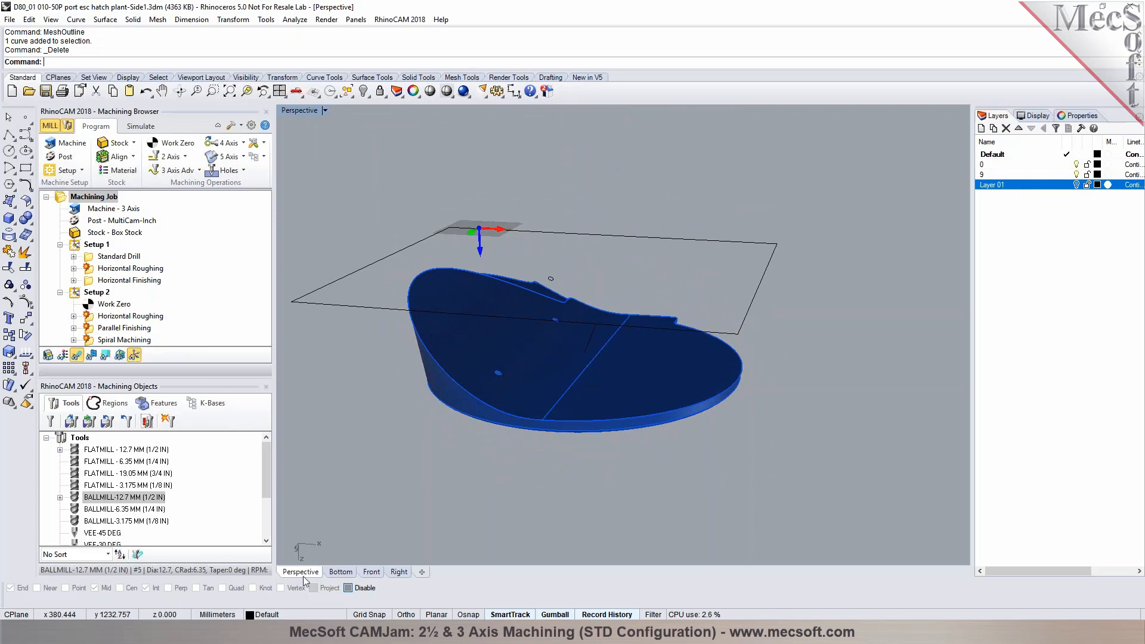
# Step: Select the curved and flat surfaces of the part in the Bottom view and run MeshOutline on them
pyautogui.click(341, 572)
pyautogui.click(771, 367)
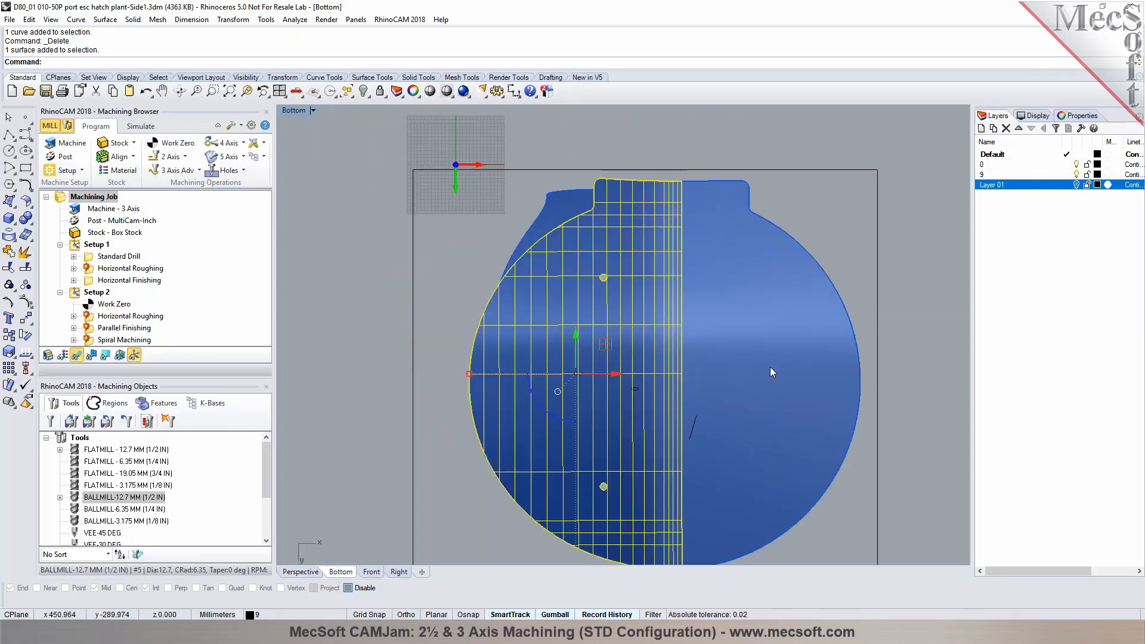
pyautogui.click(765, 376)
pyautogui.write('Mrdh')
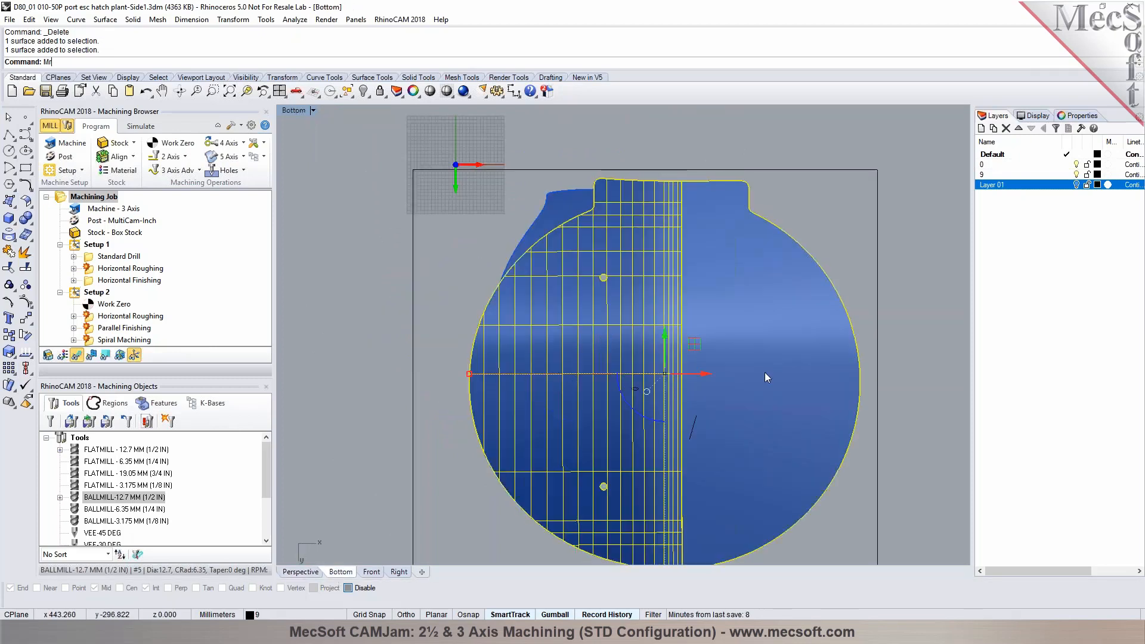
pyautogui.press('BackSpace')
pyautogui.press('BackSpace')
pyautogui.press('BackSpace')
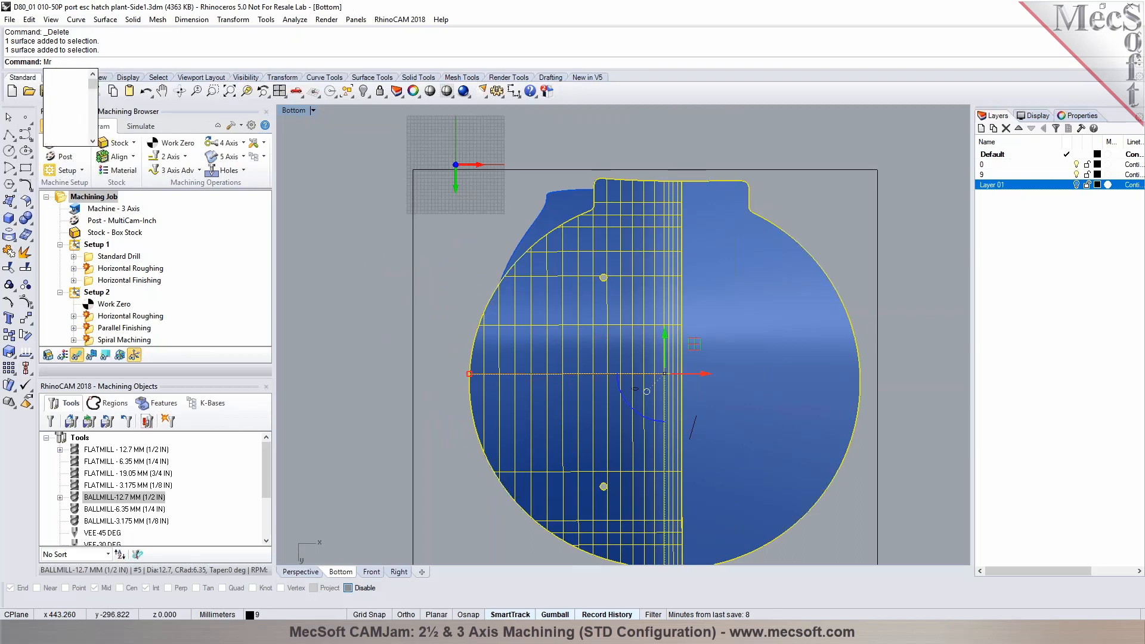
pyautogui.write('esh')
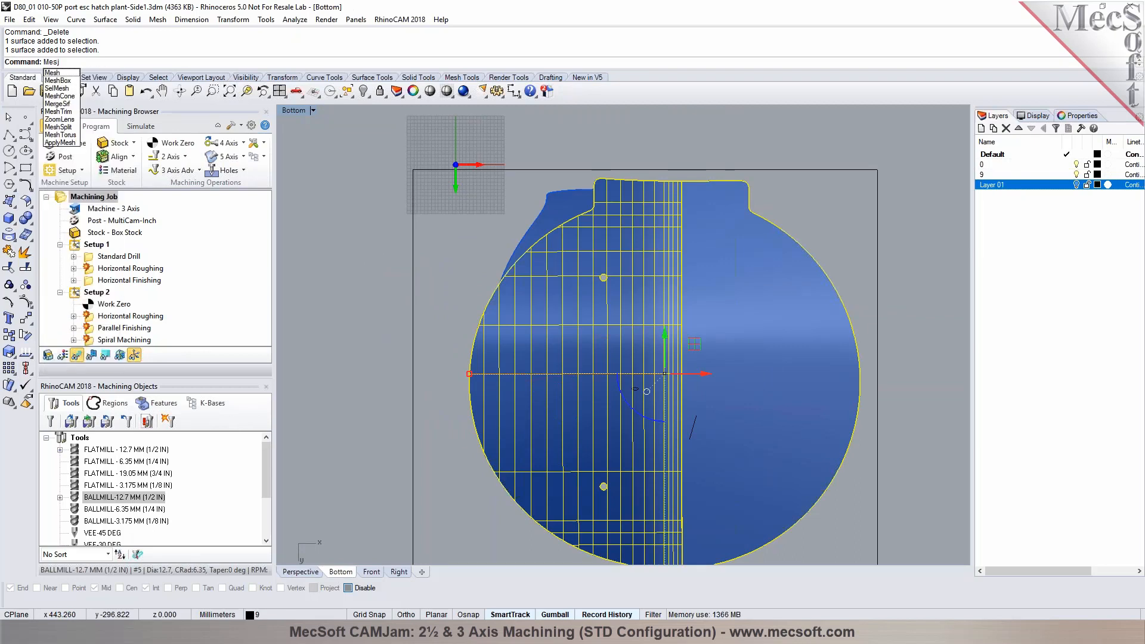
pyautogui.write('Outline')
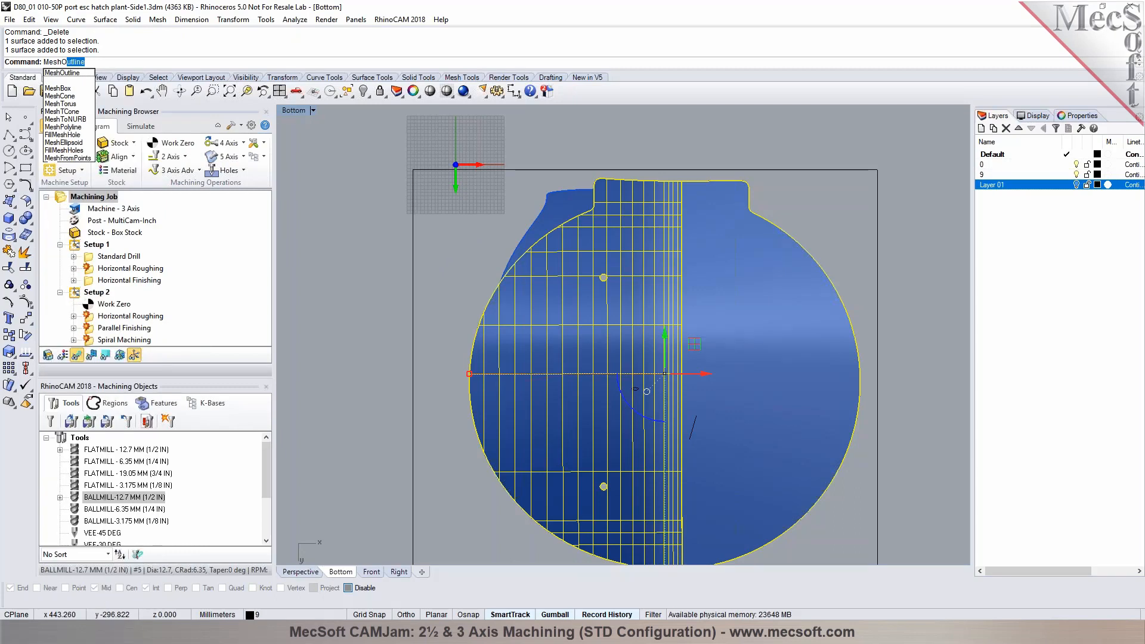
pyautogui.press('Return')
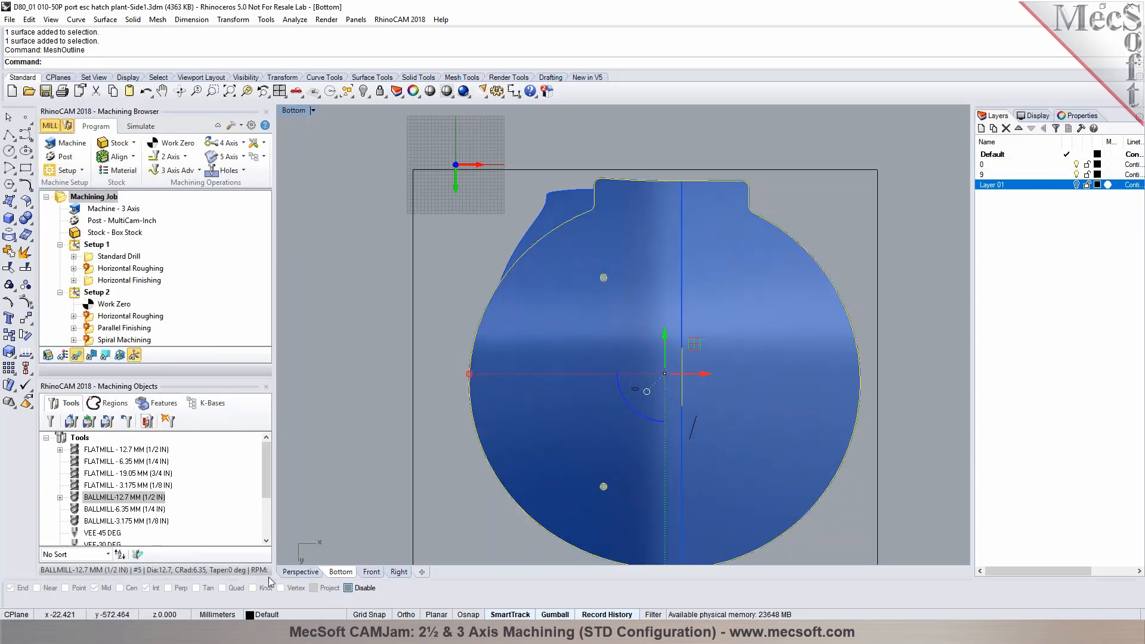
# Step: Assign the new closed outline curve as the Spiral Machining region and generate the toolpath
pyautogui.click(300, 571)
pyautogui.click(602, 183)
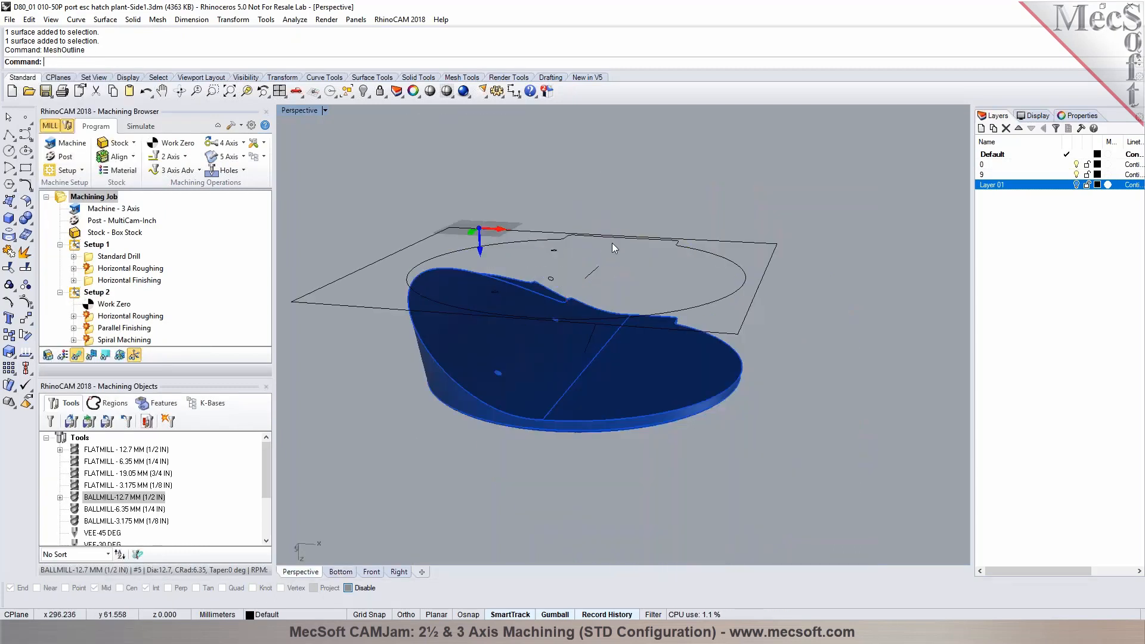
pyautogui.click(715, 256)
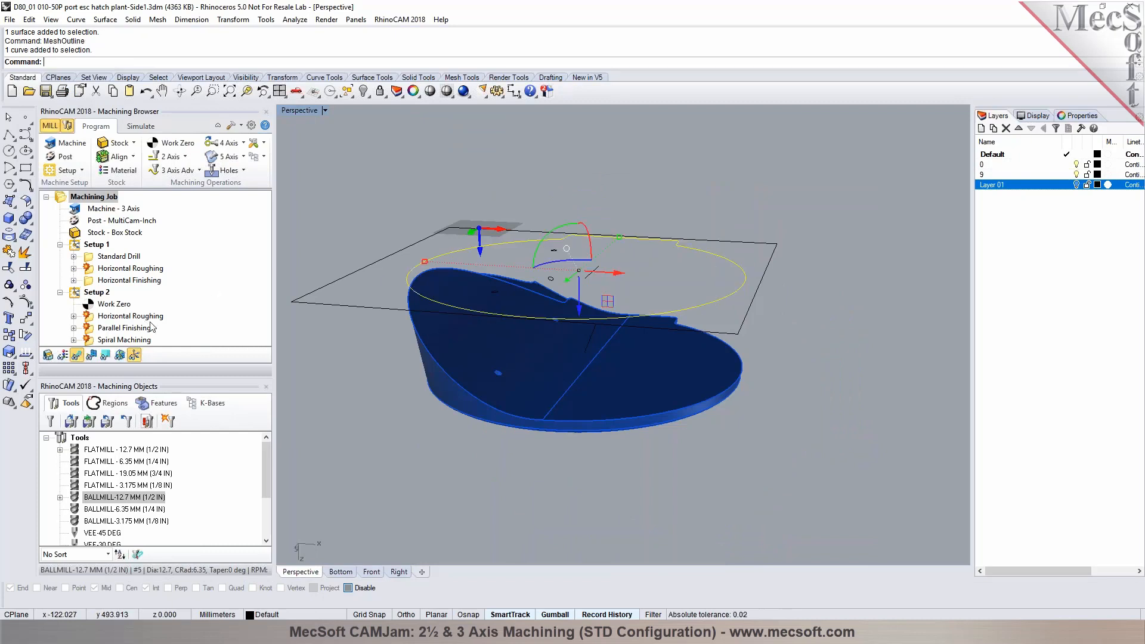
pyautogui.click(125, 339)
pyautogui.doubleClick(91, 345)
pyautogui.click(96, 356)
pyautogui.click(143, 387)
pyautogui.click(425, 262)
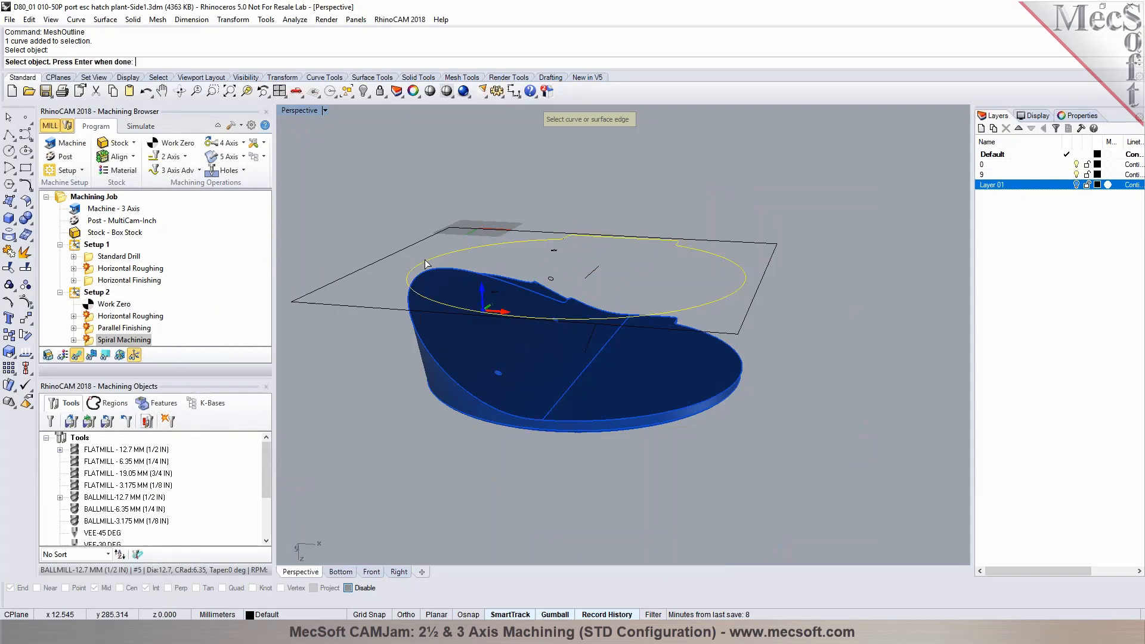
pyautogui.press('Return')
pyautogui.click(151, 476)
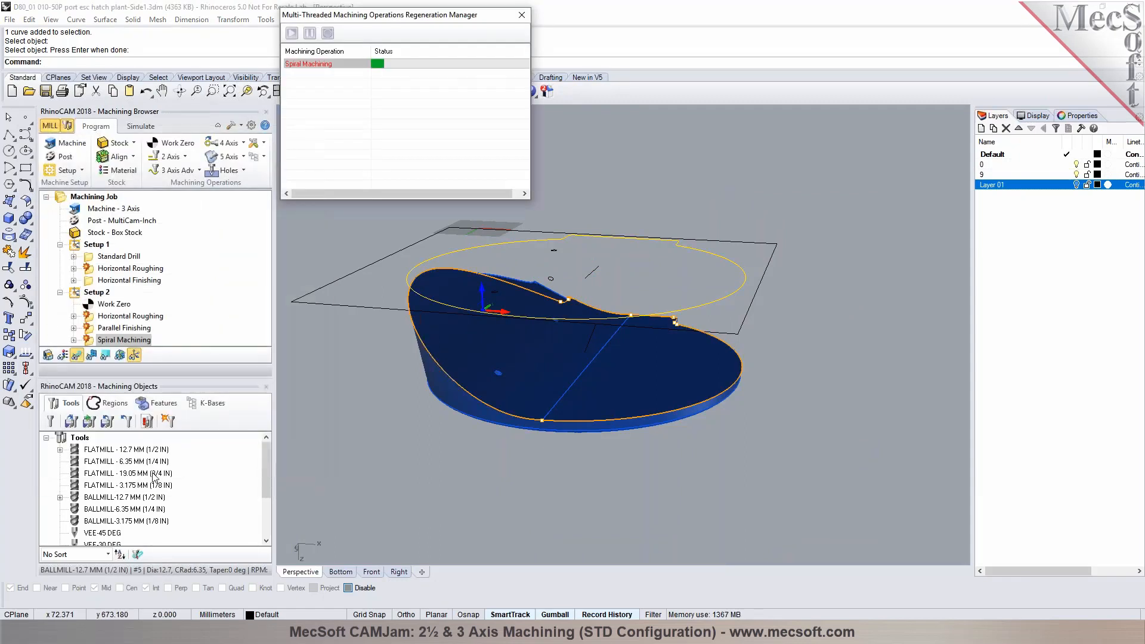
# Step: Inspect the spiral toolpath up close and from several angles, and look over the available 3-axis operations
pyautogui.moveTo(546, 353); pyautogui.dragTo(634, 358, button='right')
pyautogui.scroll(10, 462, 319)
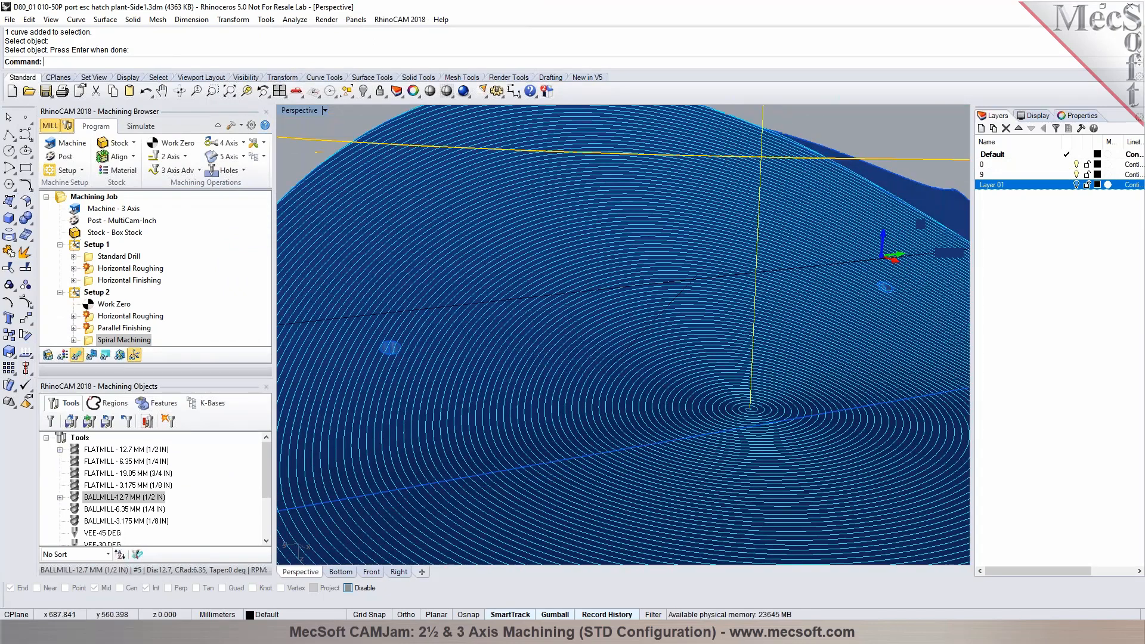
pyautogui.scroll(-10, 543, 355)
pyautogui.moveTo(543, 354); pyautogui.dragTo(641, 349, button='right')
pyautogui.scroll(6, 543, 353)
pyautogui.moveTo(695, 392); pyautogui.dragTo(801, 409, button='right')
pyautogui.scroll(-4, 800, 409)
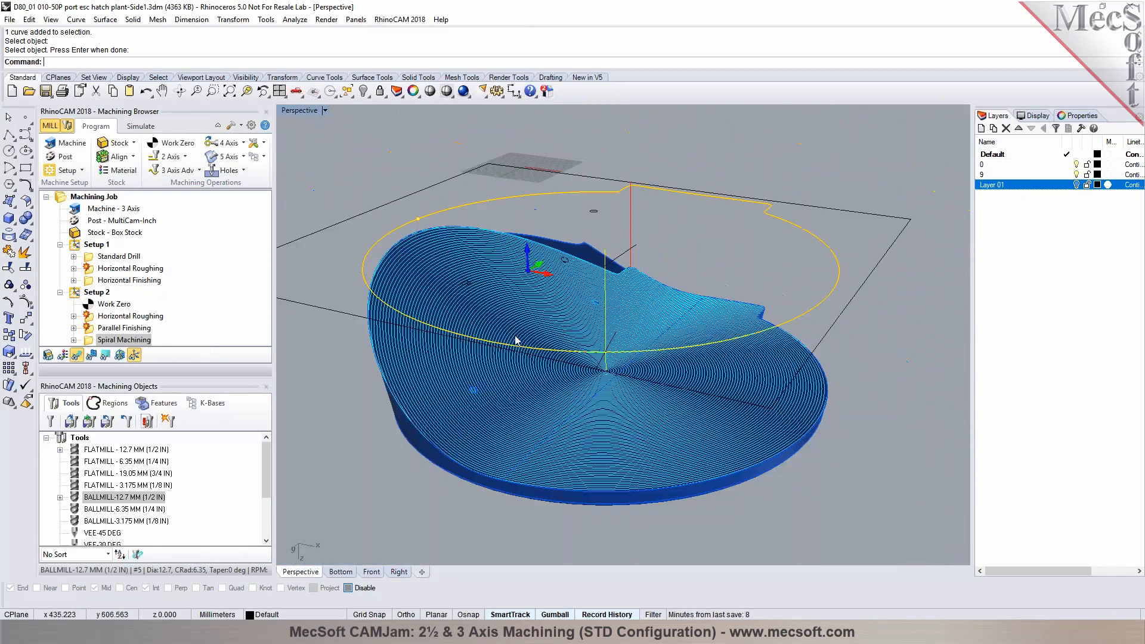
pyautogui.click(199, 173)
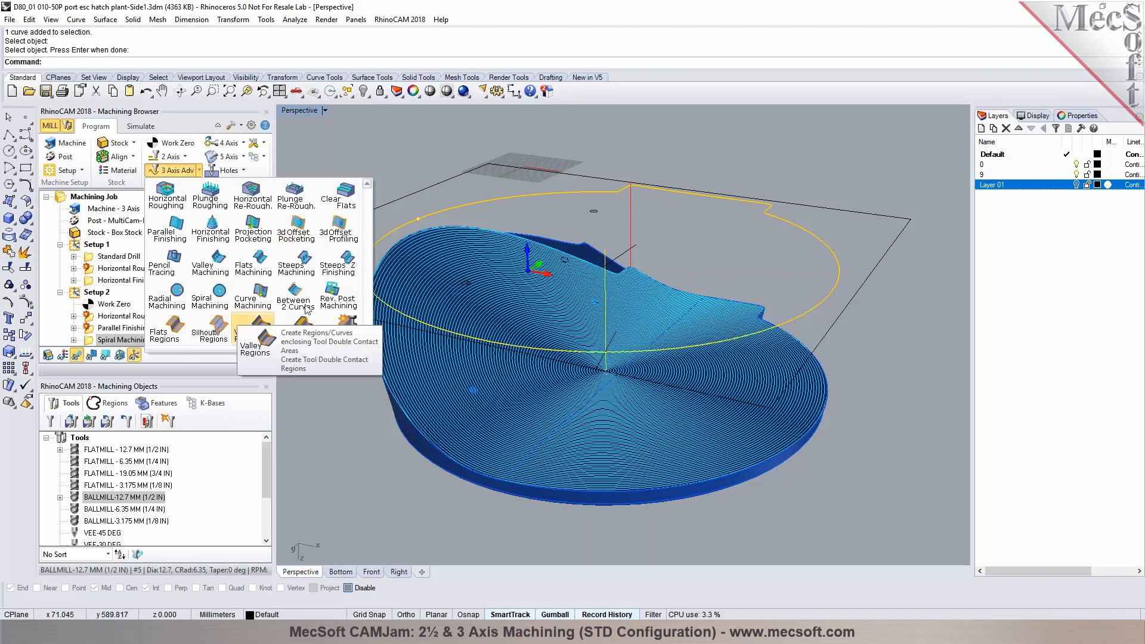
pyautogui.click(322, 398)
pyautogui.moveTo(496, 309)
pyautogui.mouseDown(button='right')
pyautogui.moveTo(514, 281)
pyautogui.moveTo(510, 304)
pyautogui.mouseUp(button='right')
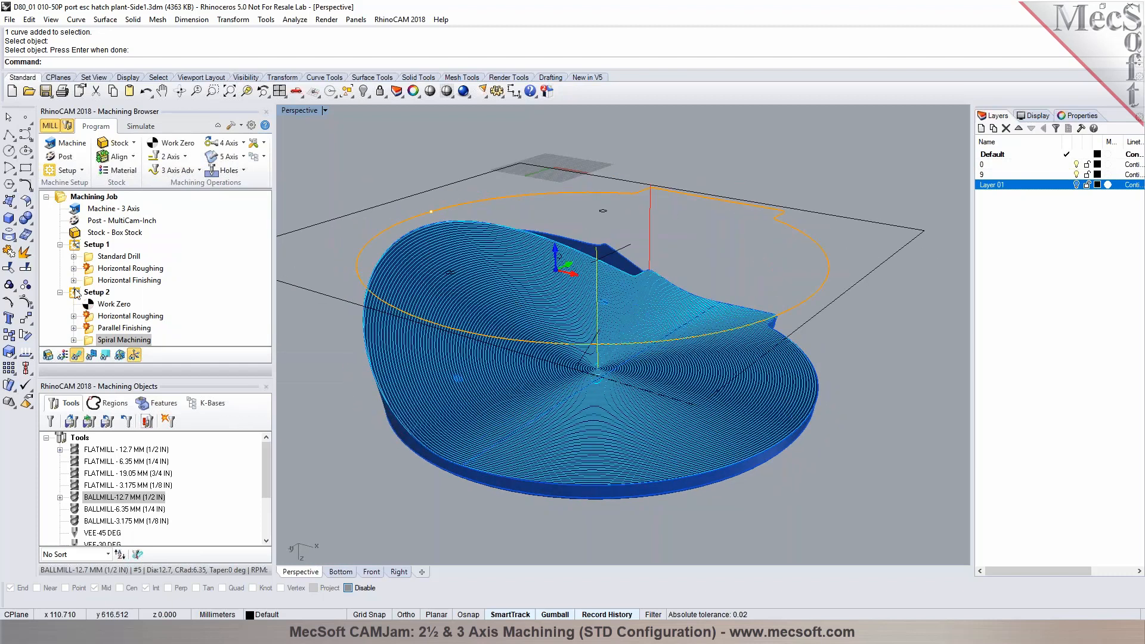
# Step: Review the machining operations information for the whole job, checking the Setup 1 total and Horizontal Roughing machine times
pyautogui.click(97, 292)
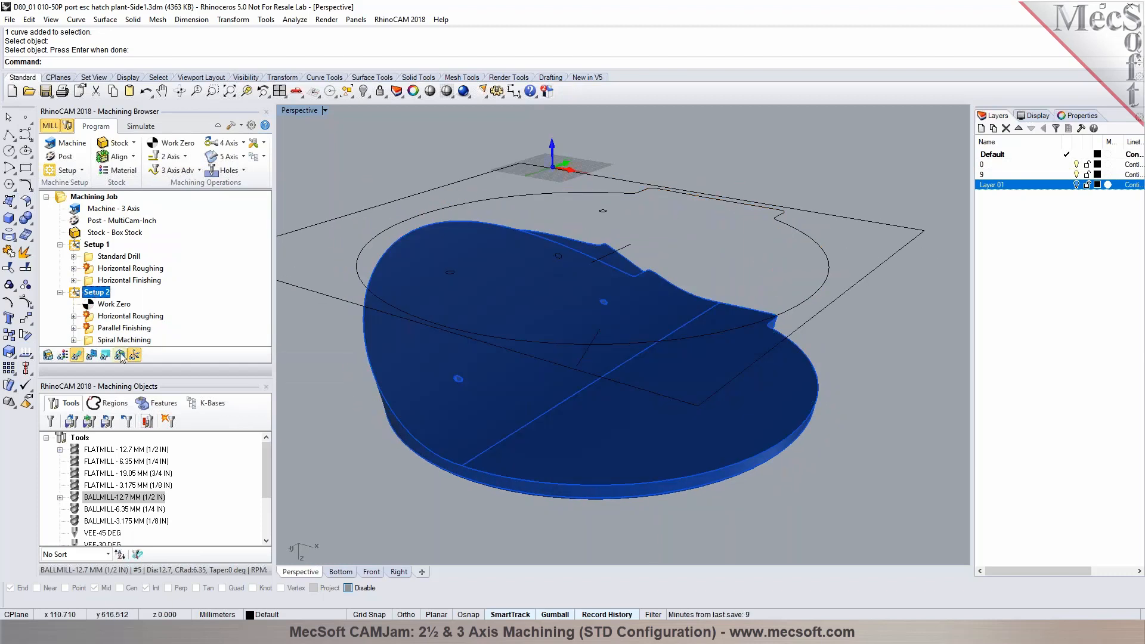
pyautogui.rightClick(96, 294)
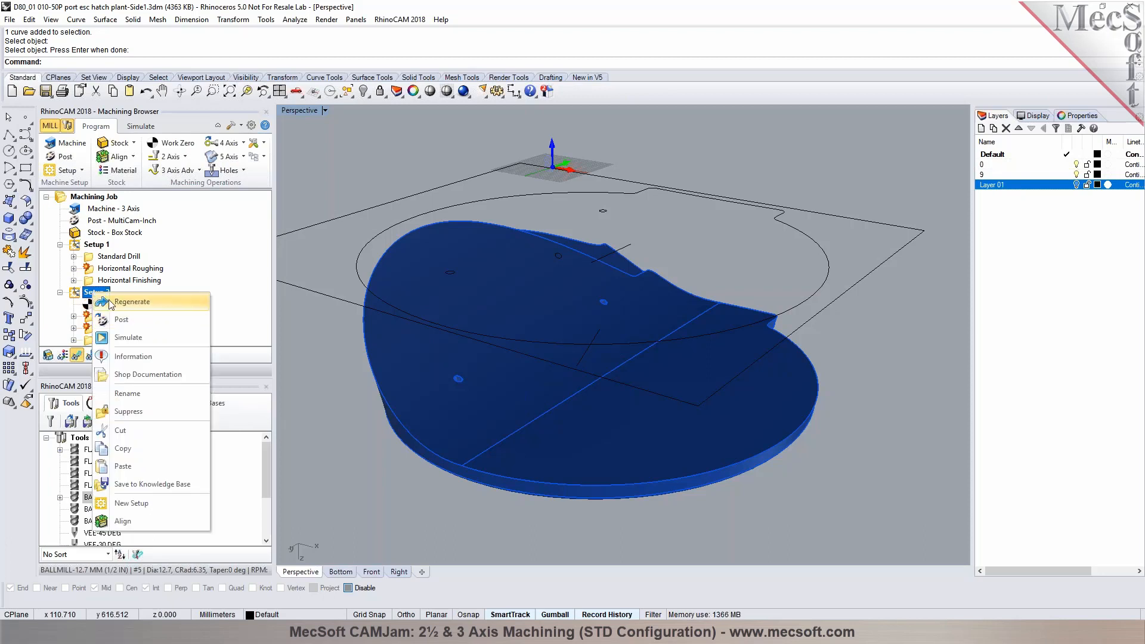
pyautogui.click(110, 302)
pyautogui.click(88, 199)
pyautogui.rightClick(86, 203)
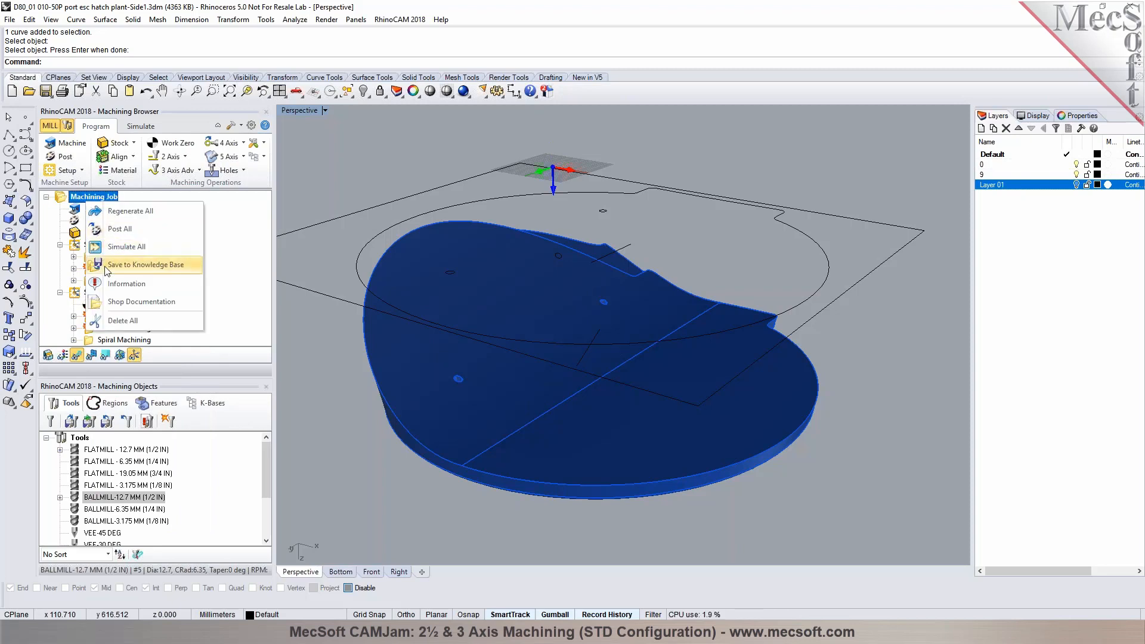
pyautogui.click(109, 286)
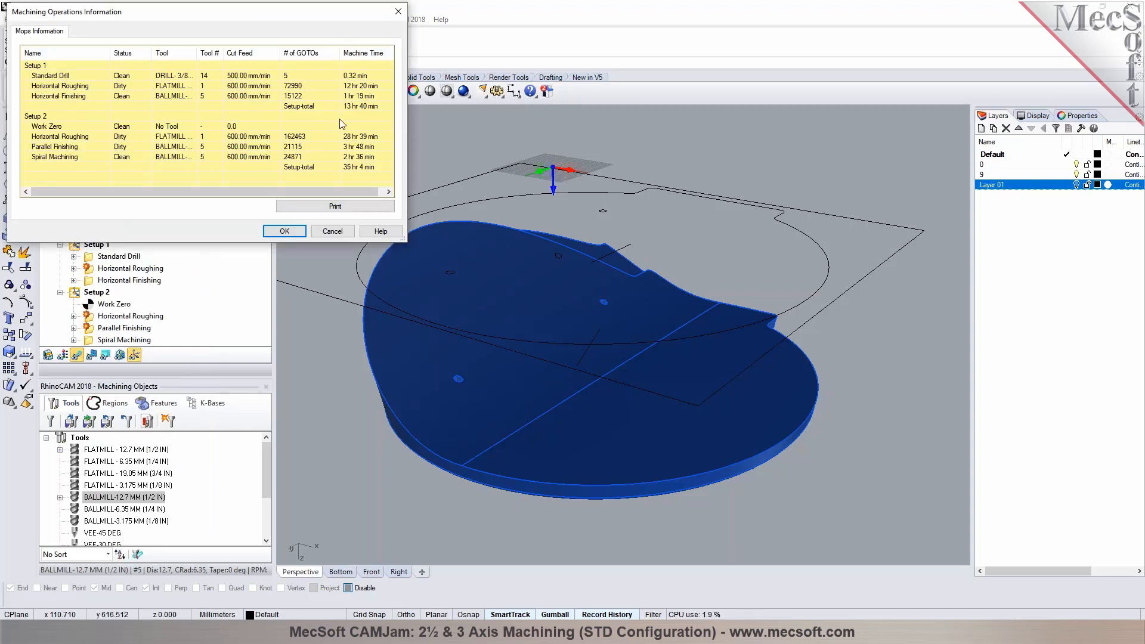
pyautogui.click(342, 106)
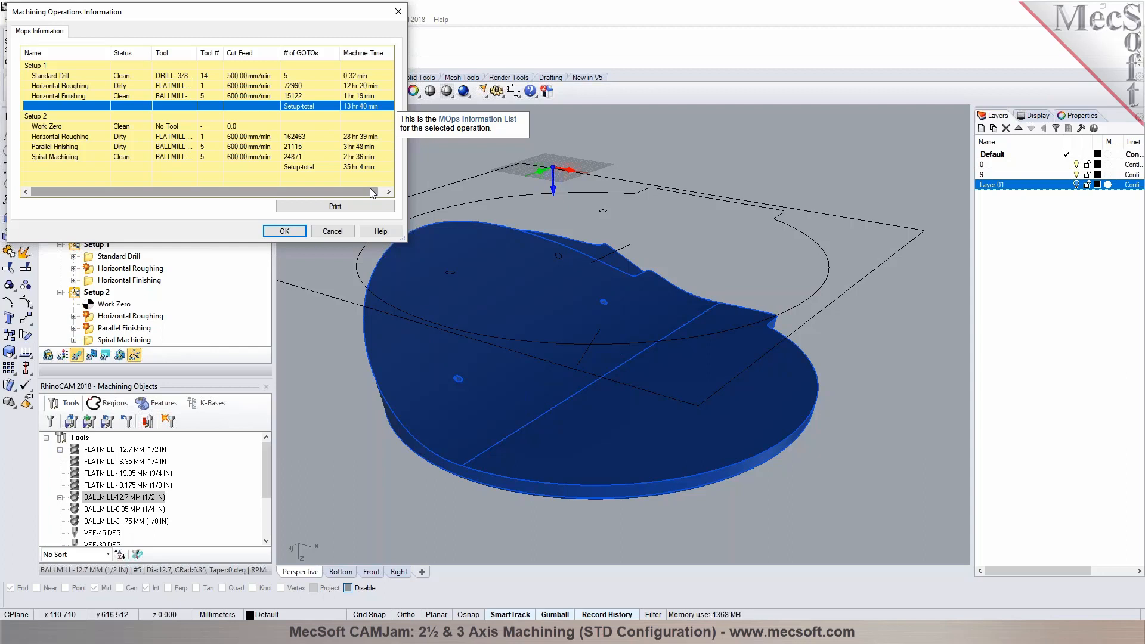
pyautogui.click(361, 86)
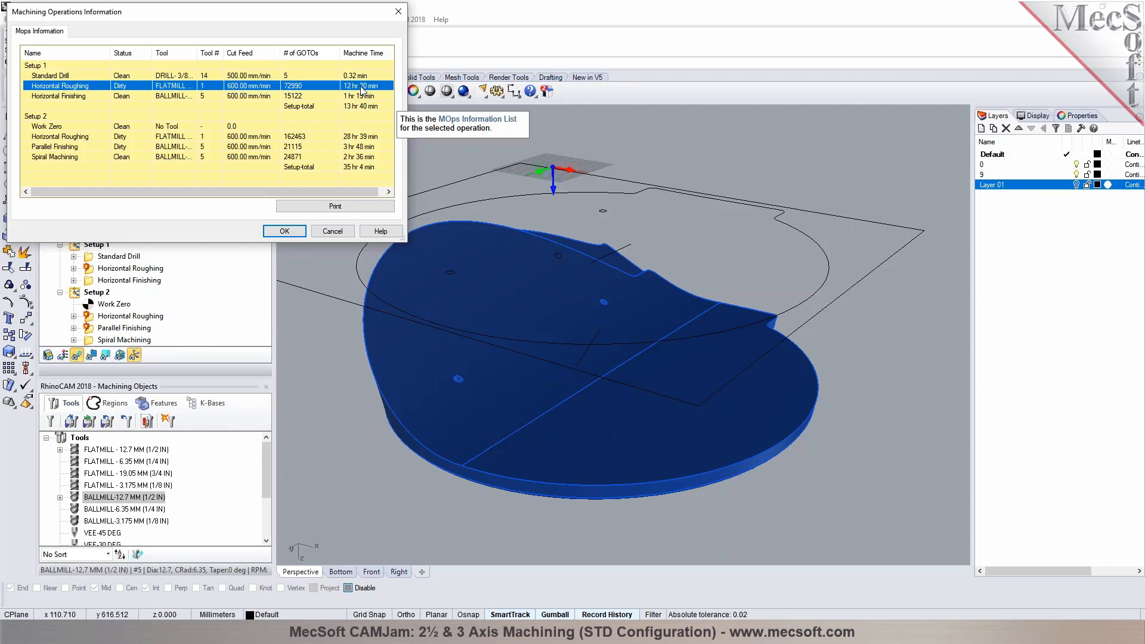
pyautogui.click(331, 231)
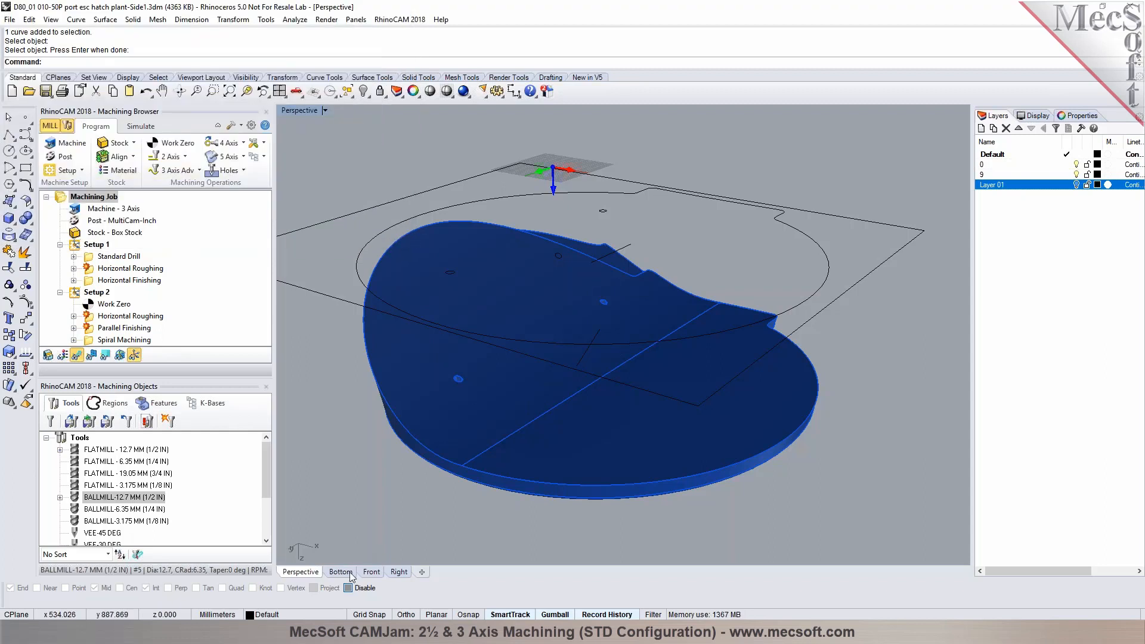
# Step: Switch the viewport to the Top view and make Layer 01 visible
pyautogui.click(325, 110)
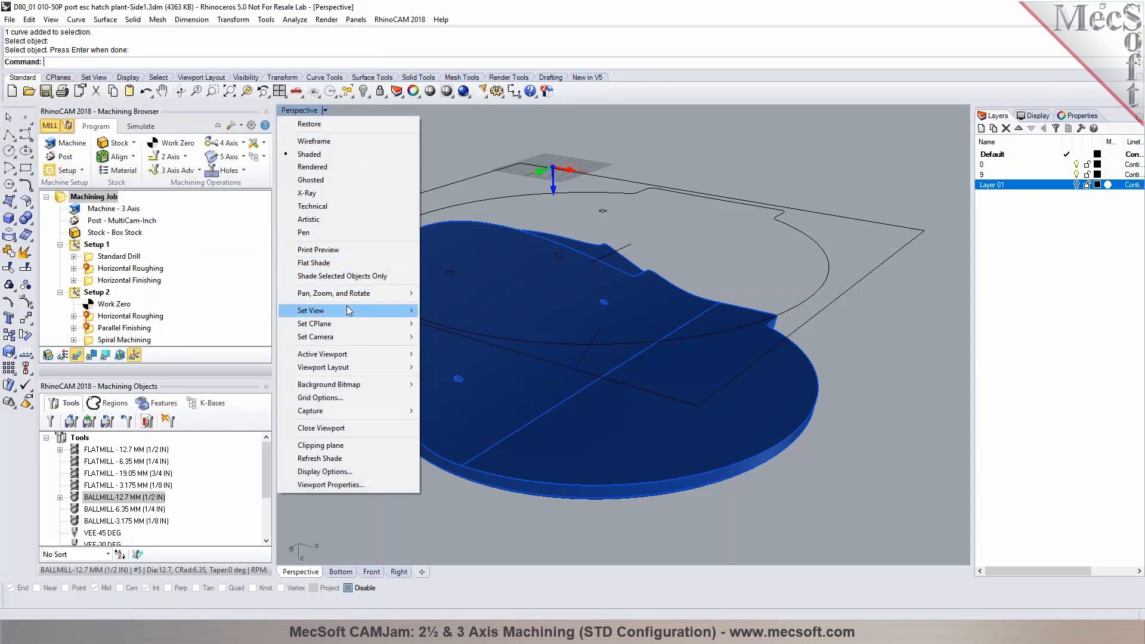
pyautogui.moveTo(351, 311)
pyautogui.click(443, 327)
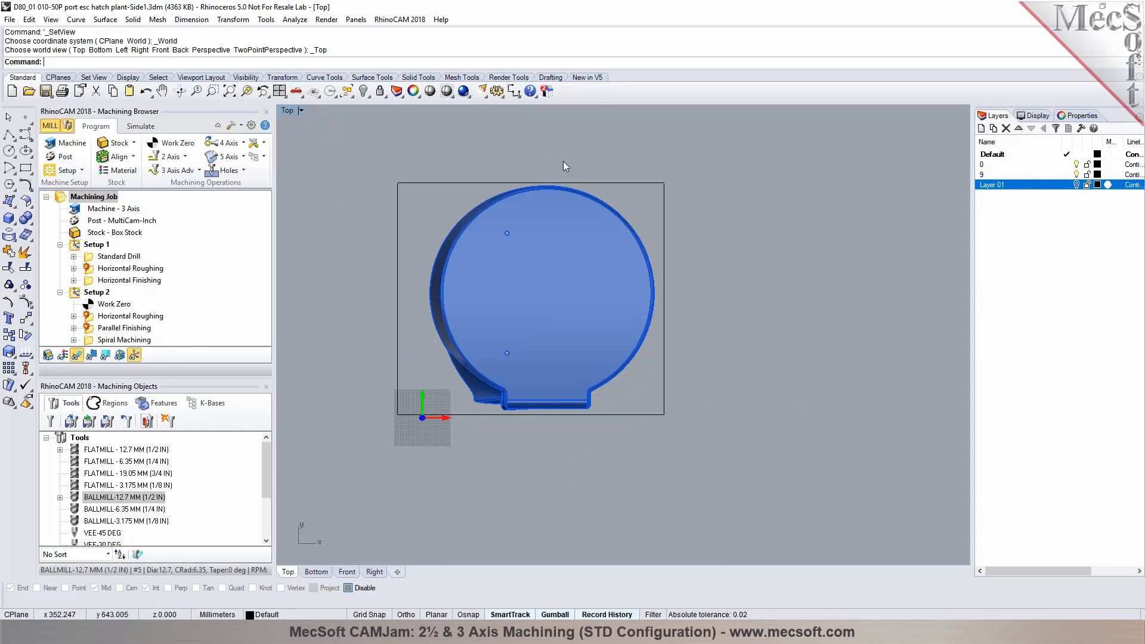
pyautogui.click(1076, 185)
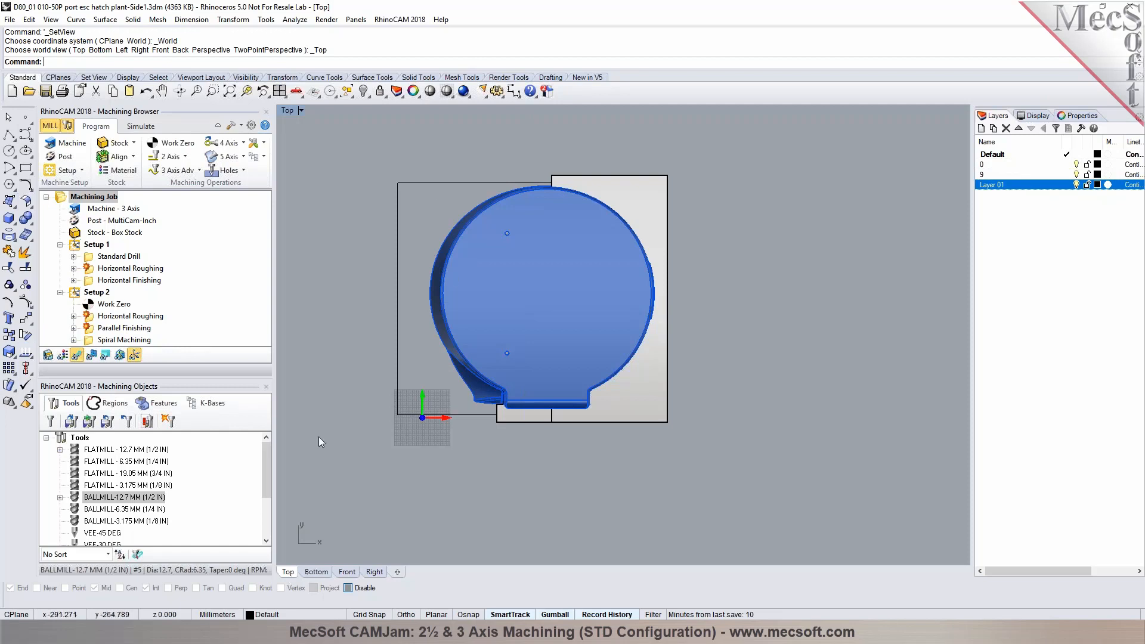
# Step: Restore the standard viewports, show the part in a maximized, shaded Perspective view, and save the file
pyautogui.click(279, 90)
pyautogui.doubleClick(668, 113)
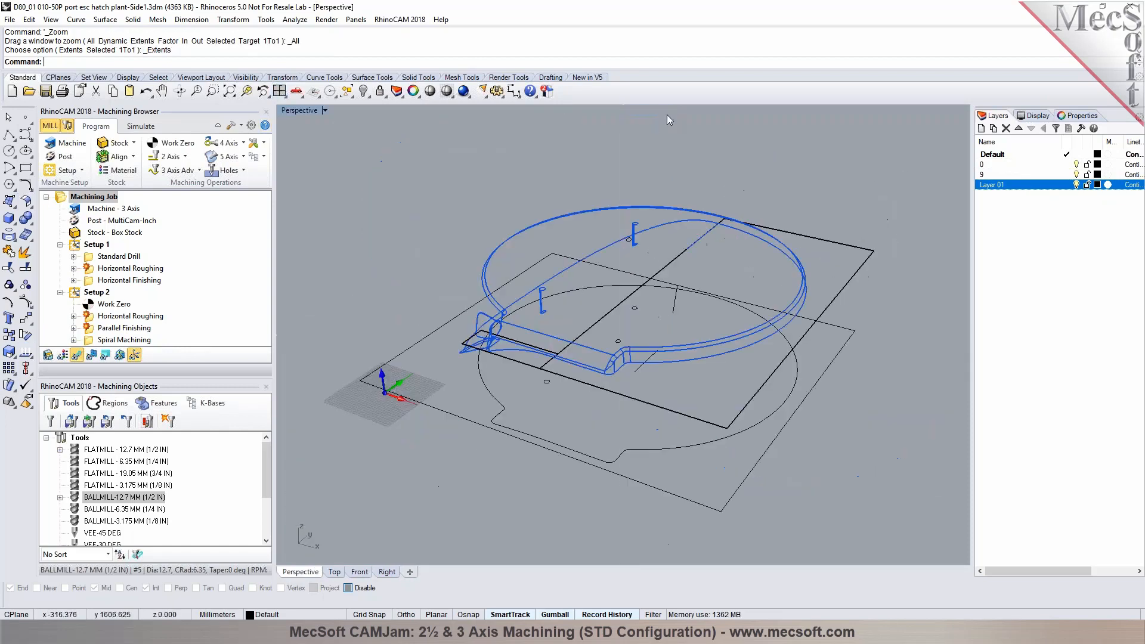
pyautogui.click(447, 91)
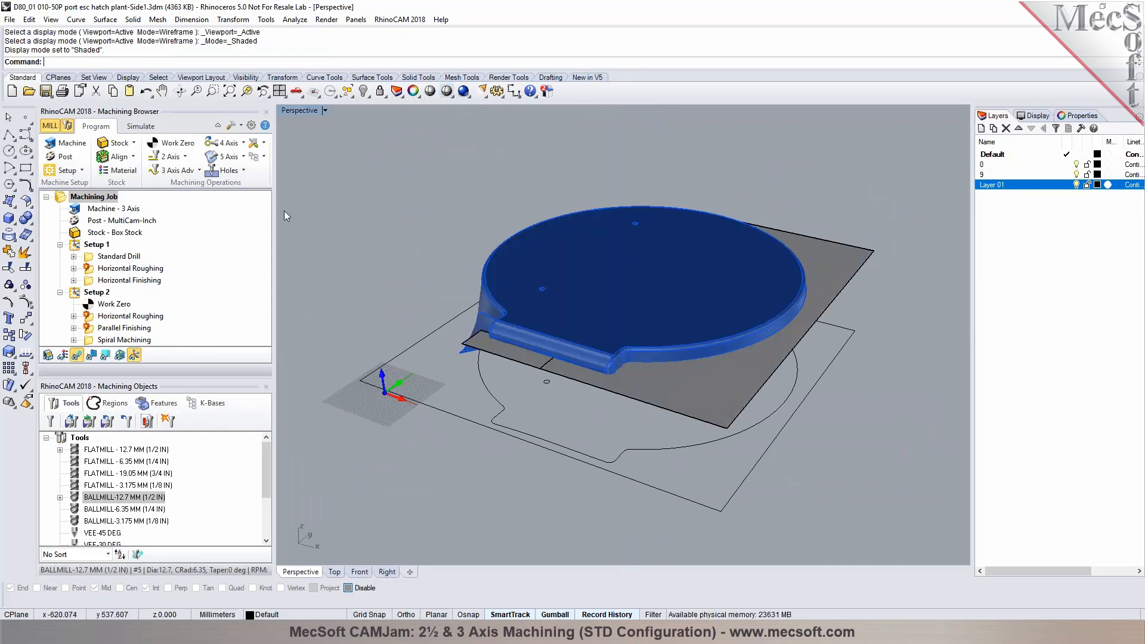
pyautogui.click(46, 91)
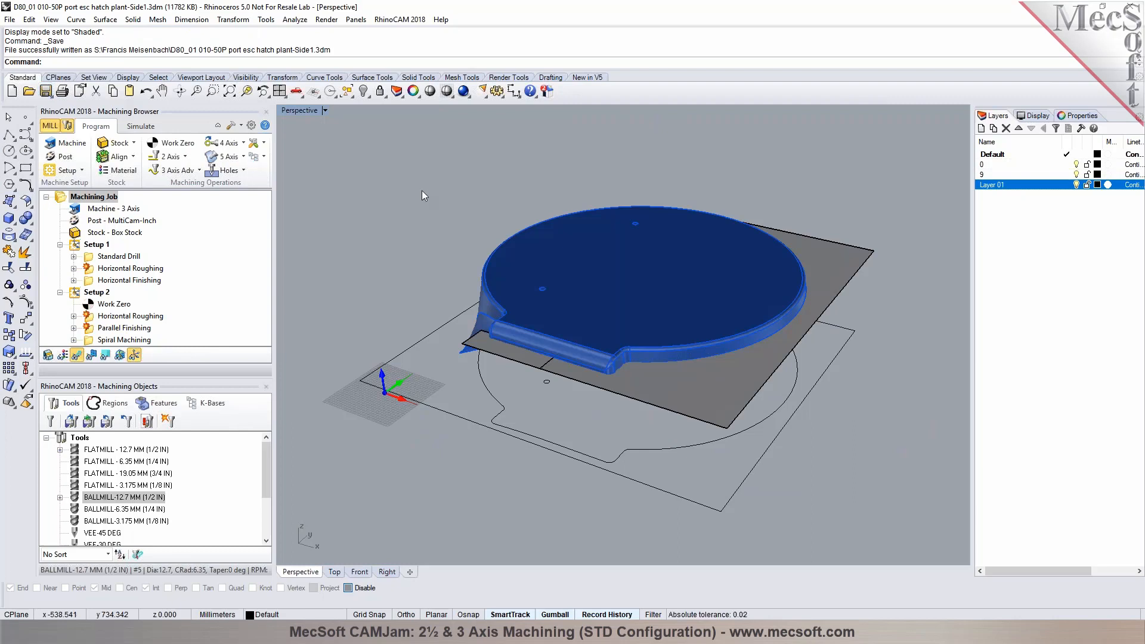
# Step: Save the machining operations to the knowledge base file D80_01 010-50P port esc hatch plant-Side1.vkb
pyautogui.click(264, 156)
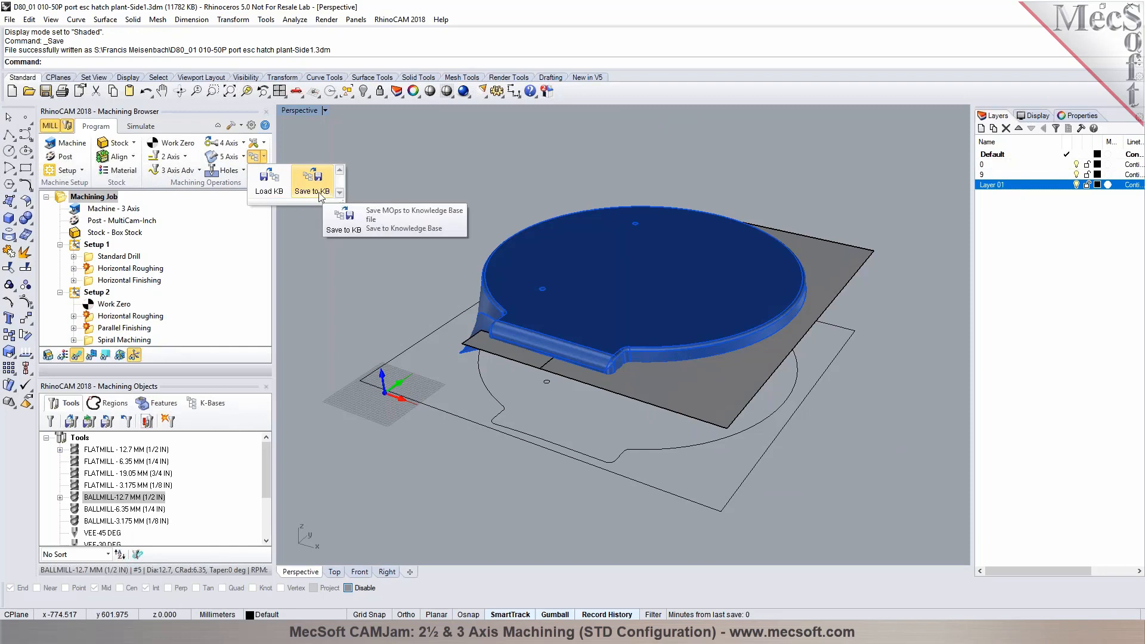
pyautogui.click(312, 182)
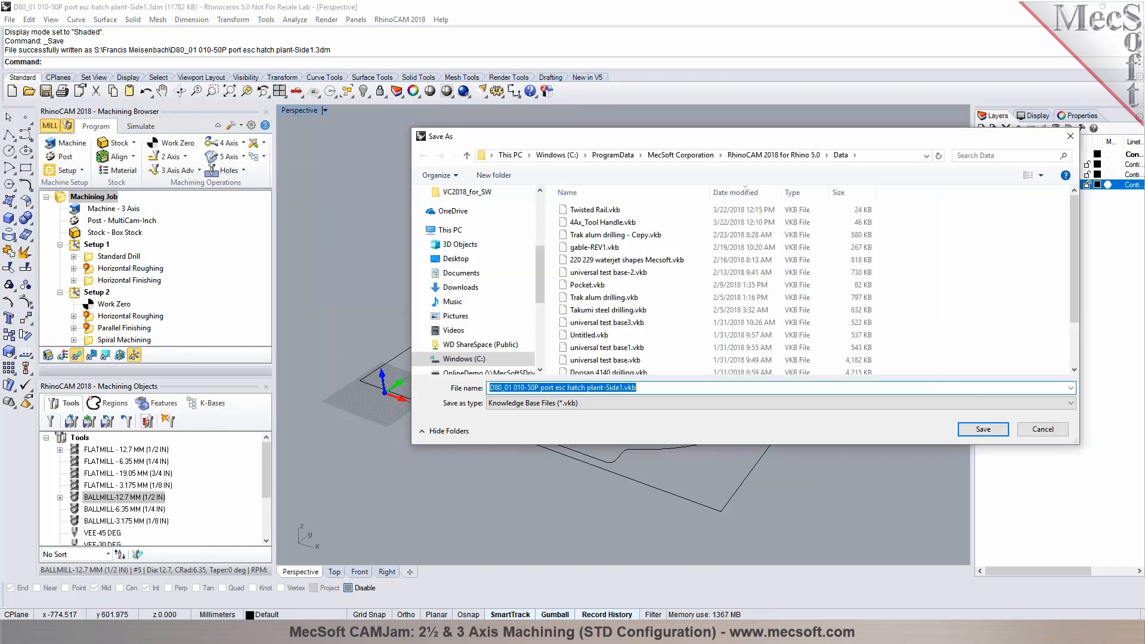
pyautogui.click(982, 428)
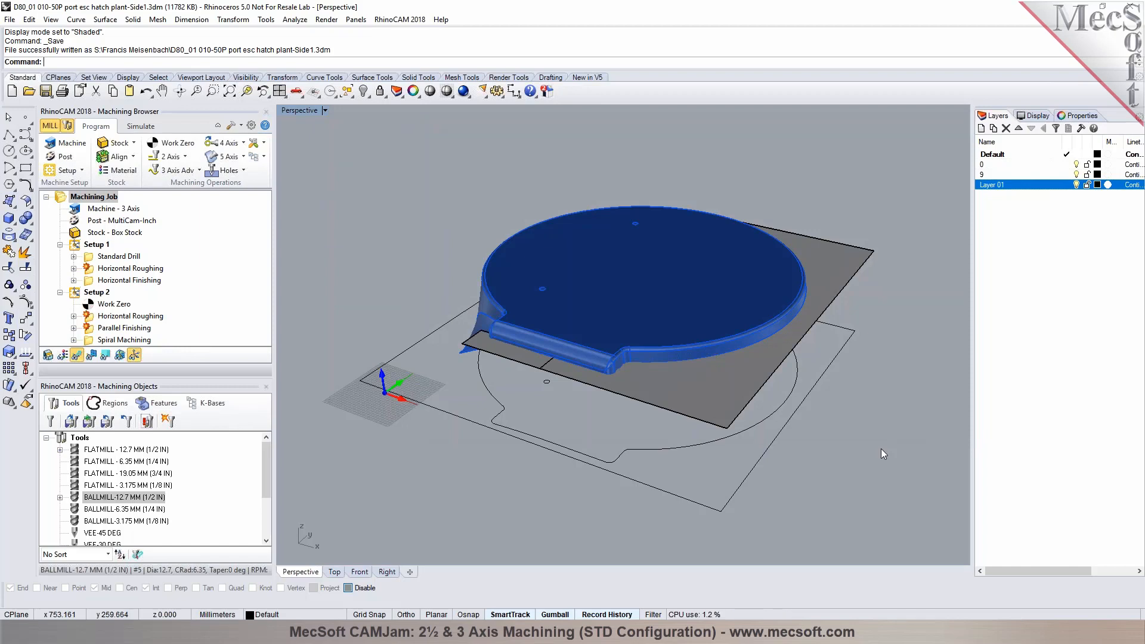
# Step: Review the Standard Drill, Horizontal Finishing and Horizontal Roughing toolpaths of Setup 1 and the knowledge base options
pyautogui.click(121, 256)
pyautogui.click(263, 156)
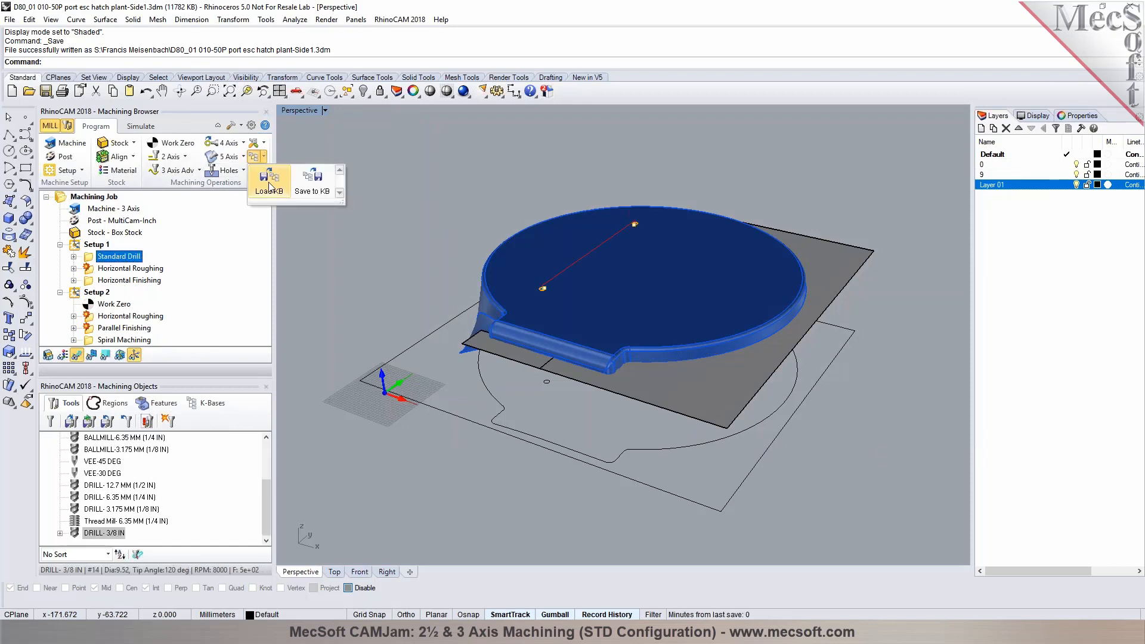
pyautogui.click(94, 257)
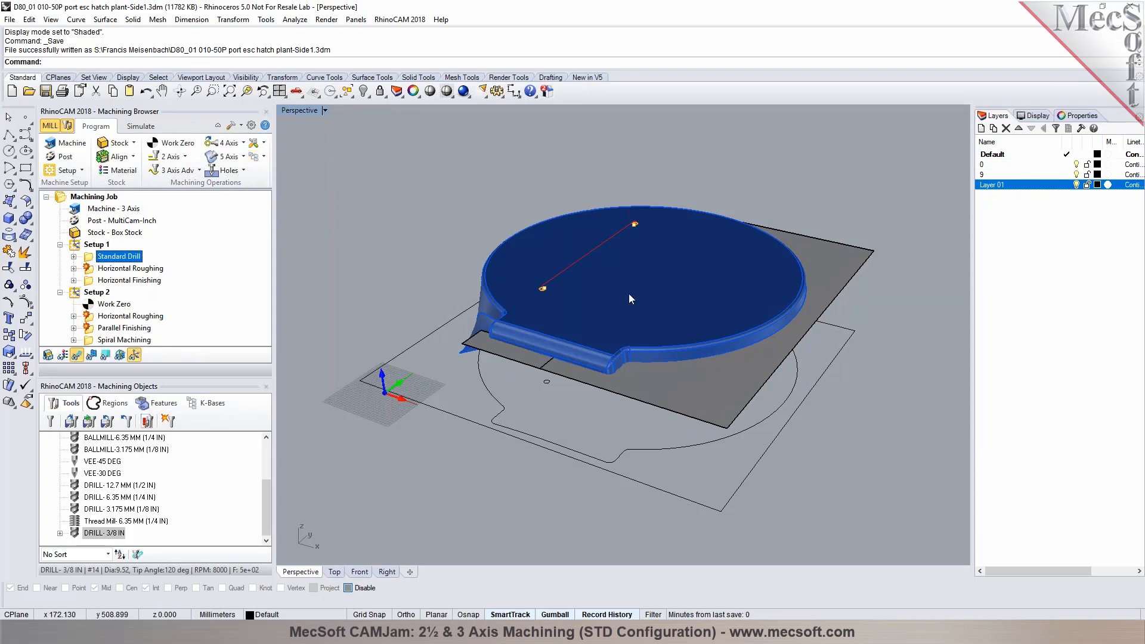
pyautogui.click(148, 280)
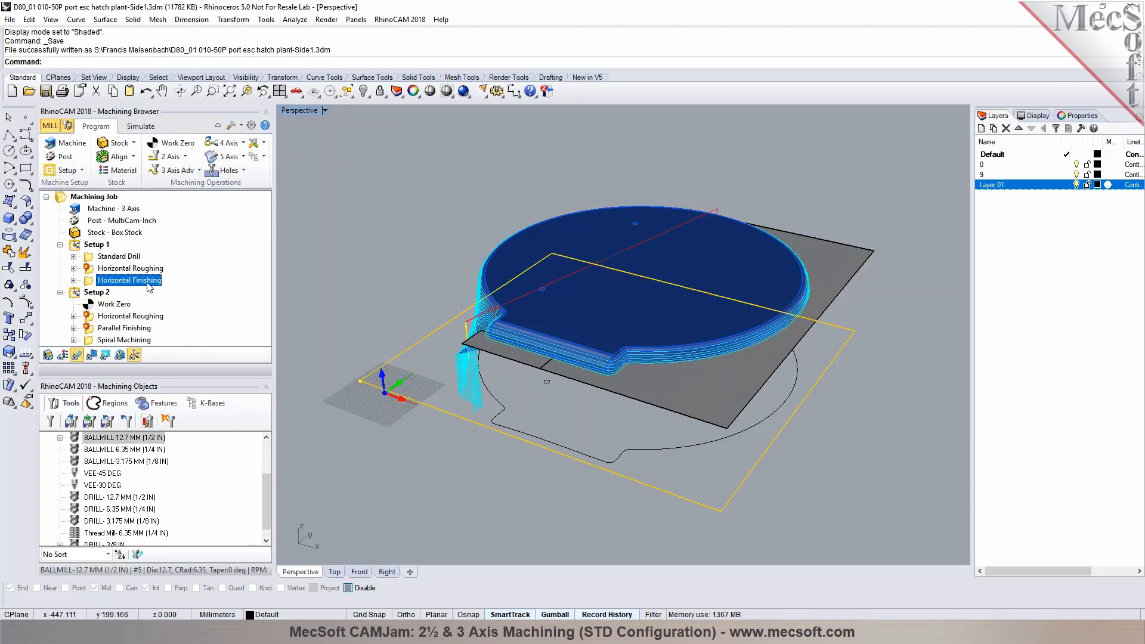
pyautogui.click(143, 270)
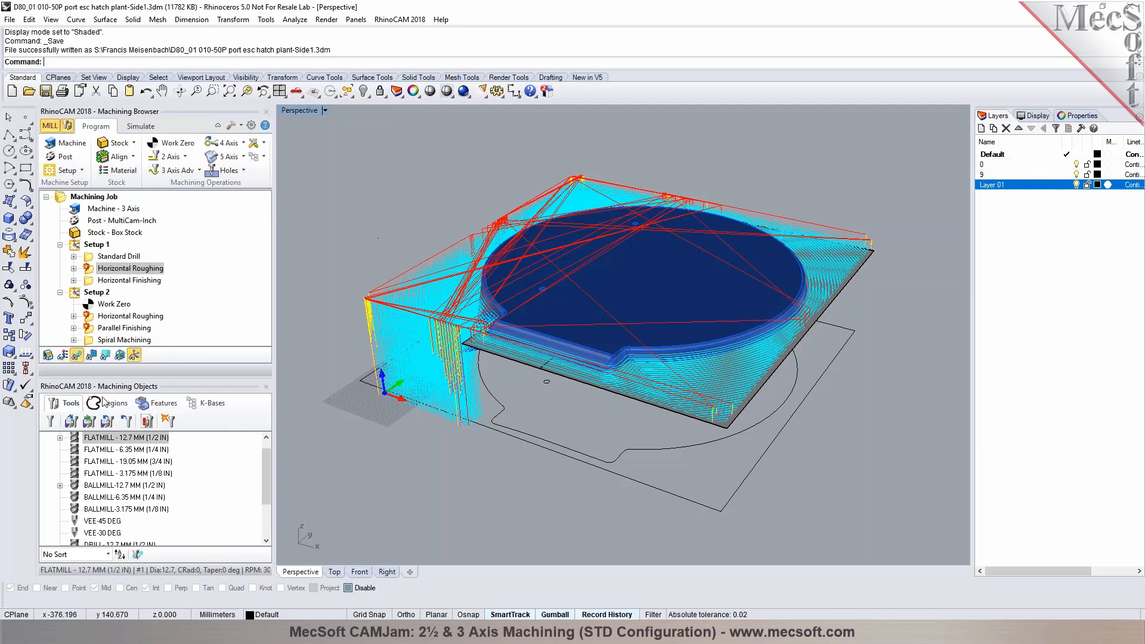
# Step: Review the loadable tool library files, filtered to Tool Library Text Files (*.csv), previewing DefaultEnglishTools.csv and DefaultMetricTools.csv, without loading one
pyautogui.click(70, 422)
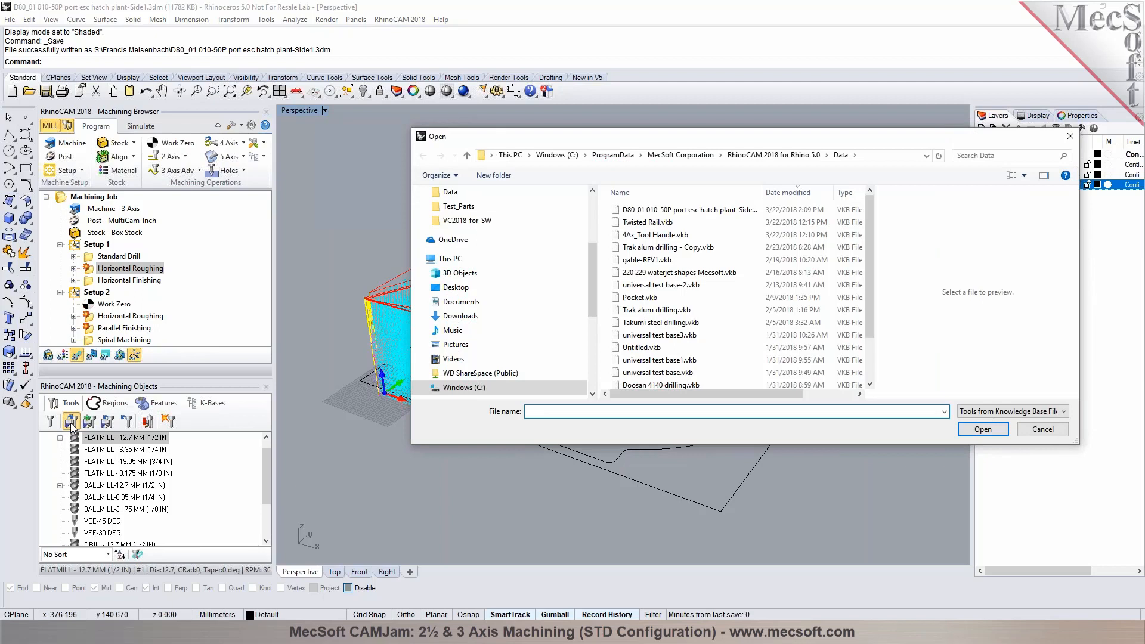
pyautogui.moveTo(791, 138); pyautogui.dragTo(616, 137)
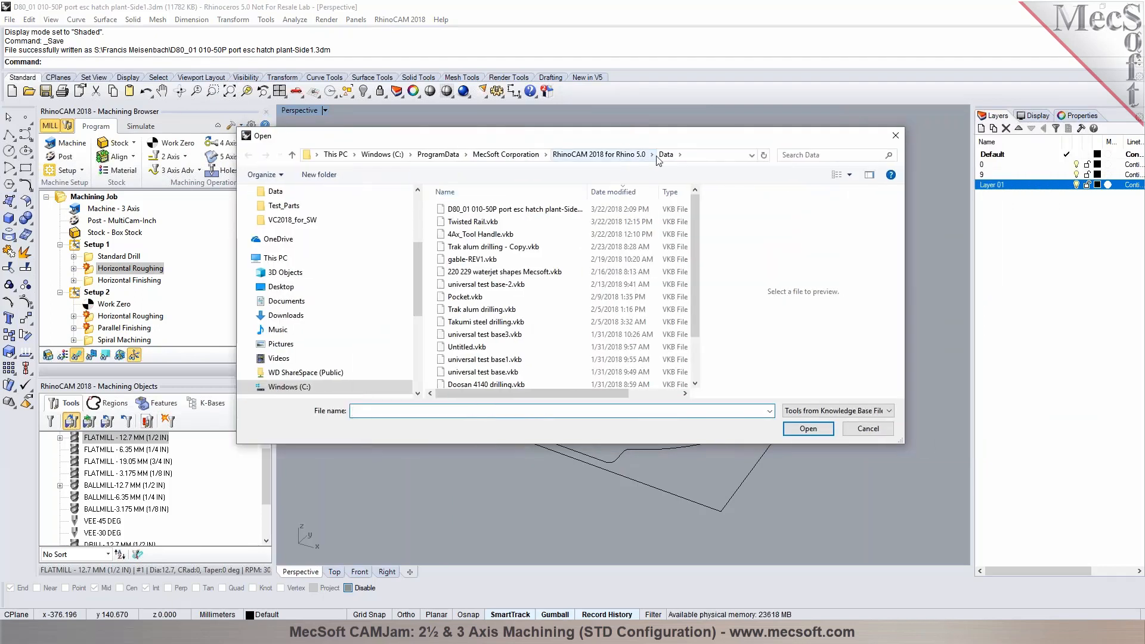
pyautogui.scroll(3, 357, 196)
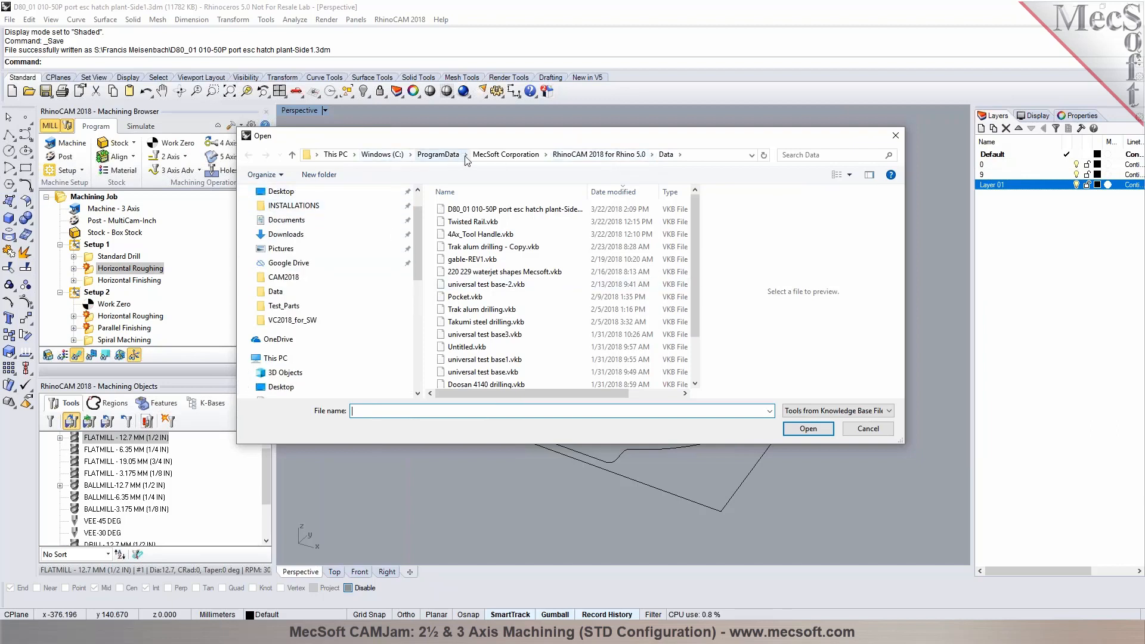
pyautogui.click(879, 413)
pyautogui.click(853, 433)
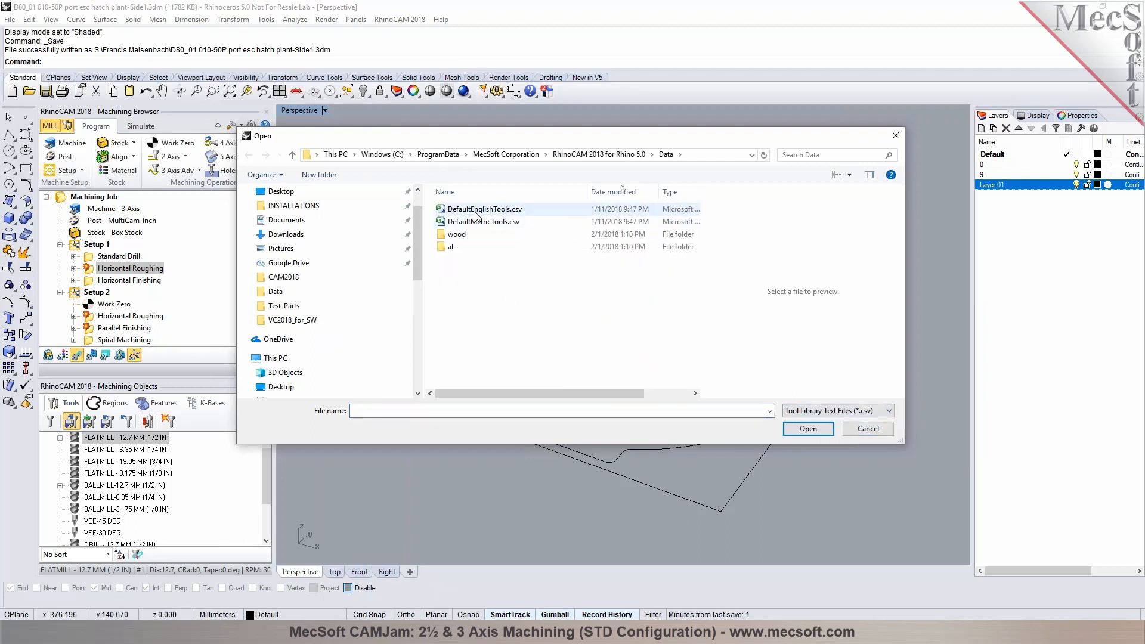
pyautogui.click(516, 211)
pyautogui.click(513, 221)
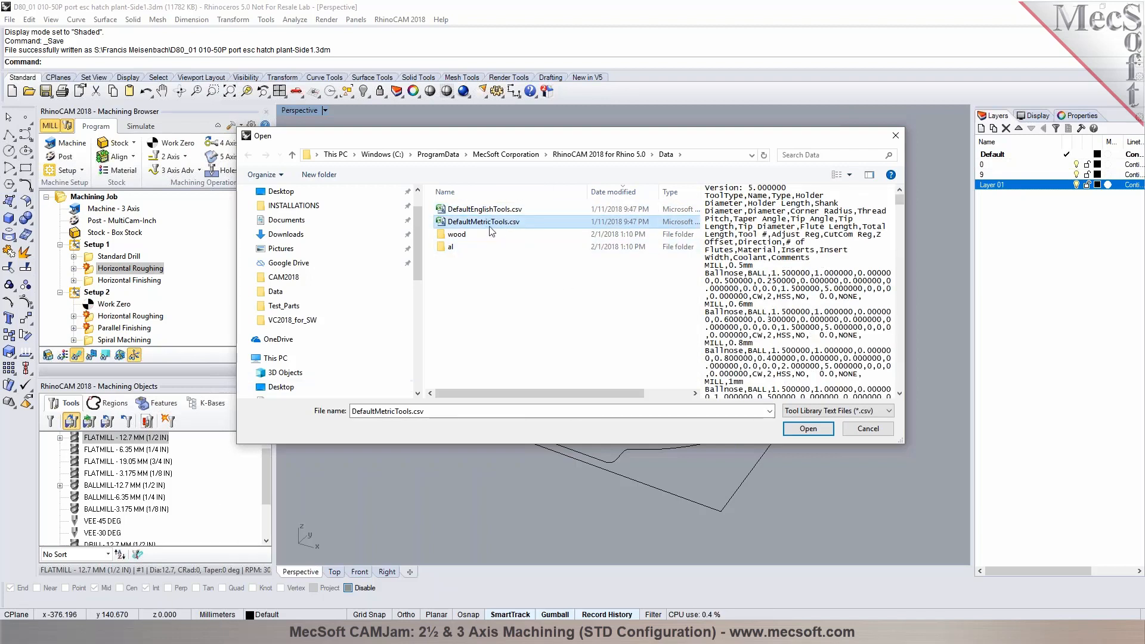
pyautogui.click(888, 433)
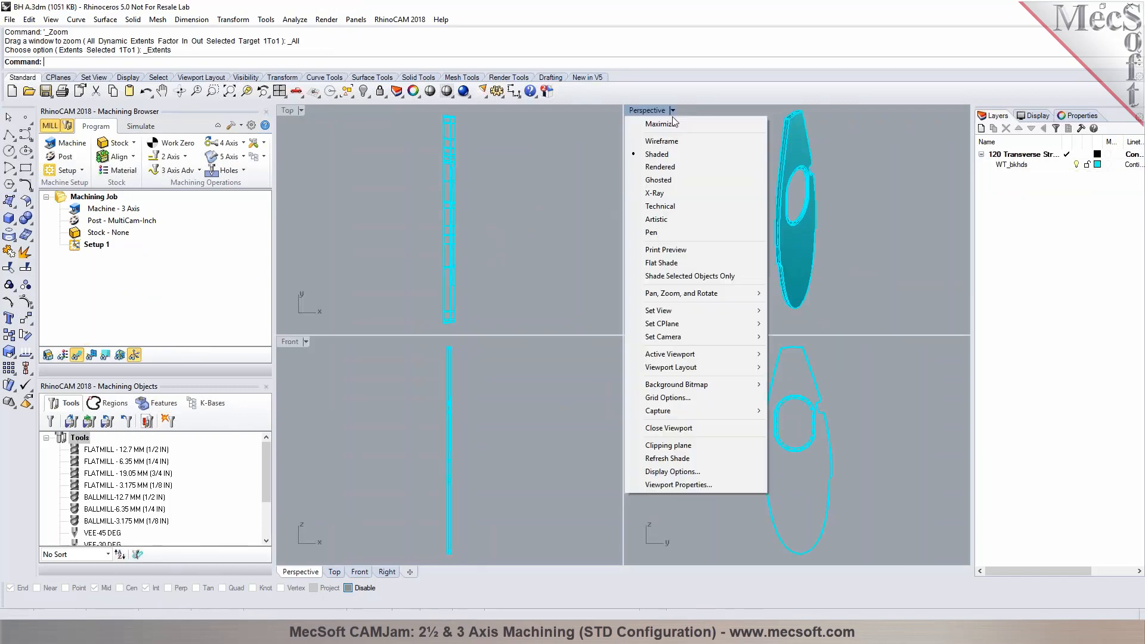
# Step: Inspect the upright bulkhead part from another angle in the Perspective view and restore the four-viewport layout
pyautogui.click(675, 132)
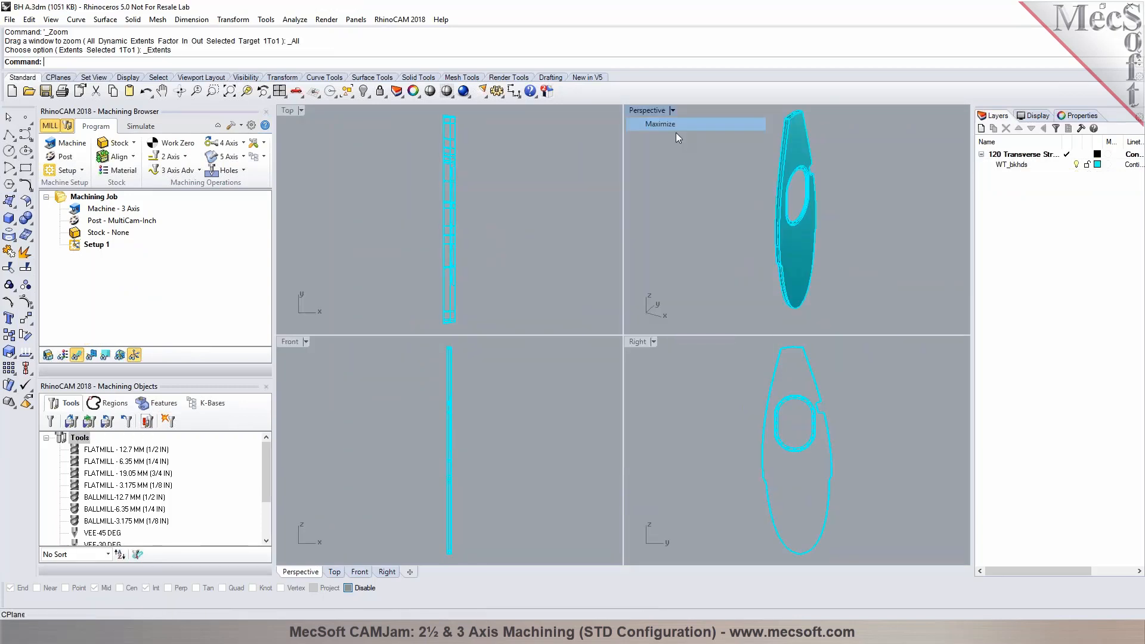
pyautogui.moveTo(632, 234); pyautogui.dragTo(628, 387, button='right')
pyautogui.click(279, 91)
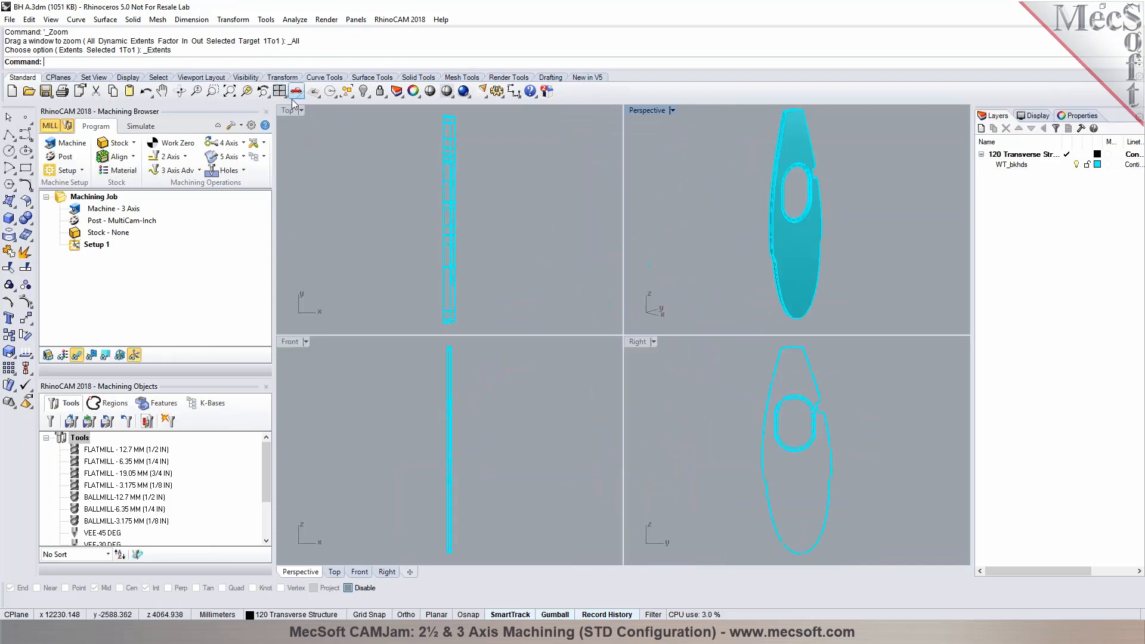
# Step: Rotate the upright bulkhead polysurface in the Front view so that it lies flat
pyautogui.moveTo(420, 361); pyautogui.dragTo(504, 527)
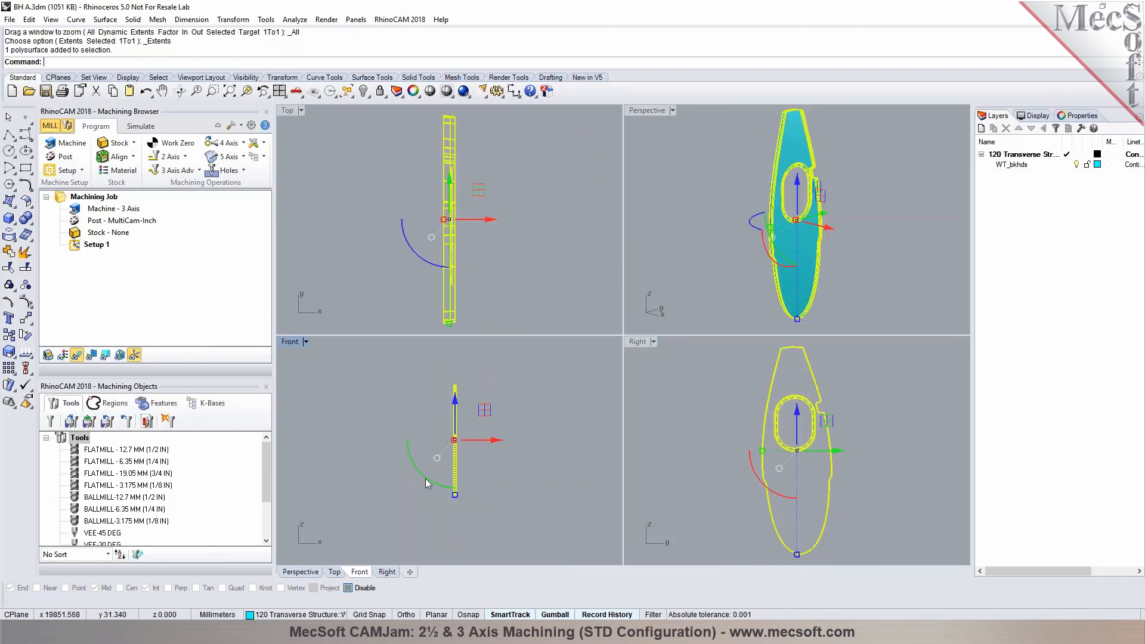
pyautogui.click(425, 478)
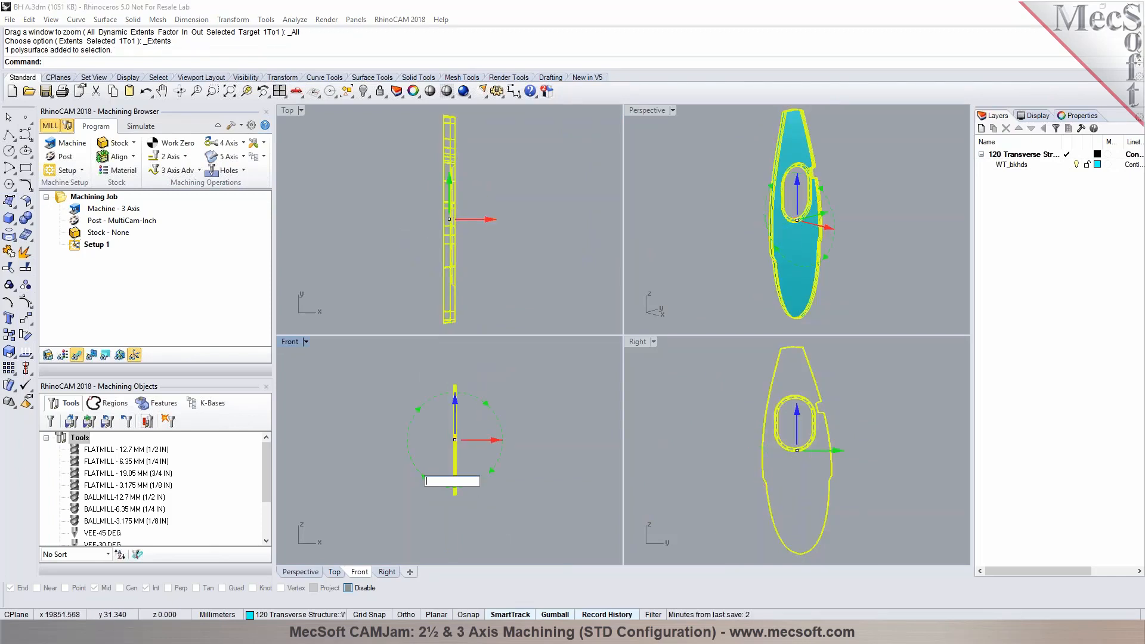
pyautogui.press('Return')
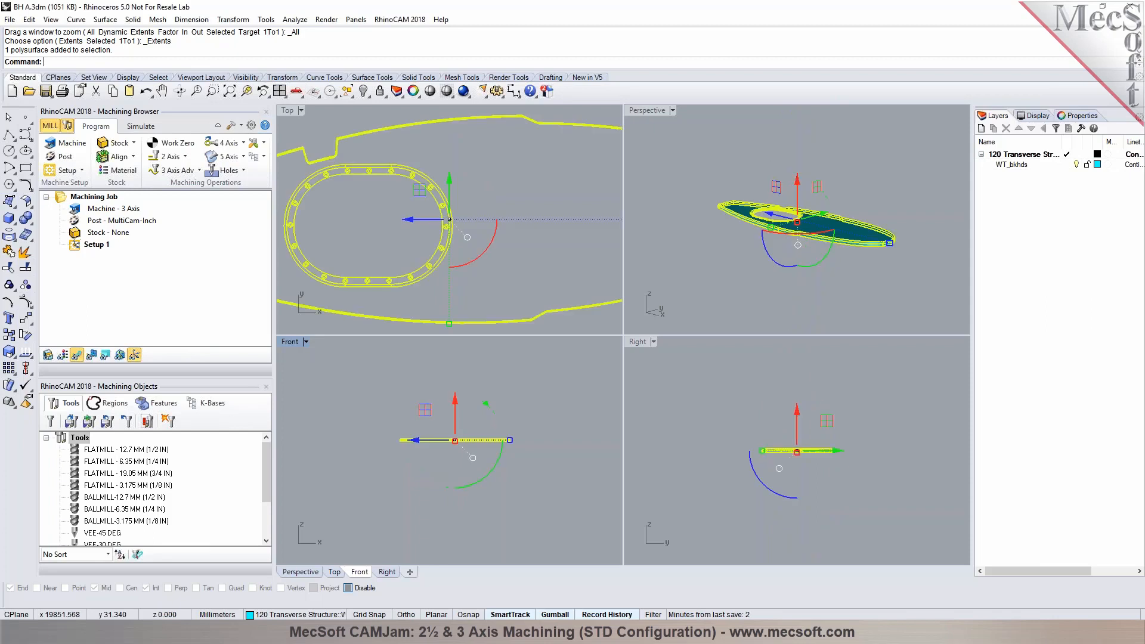
pyautogui.scroll(-5, 451, 212)
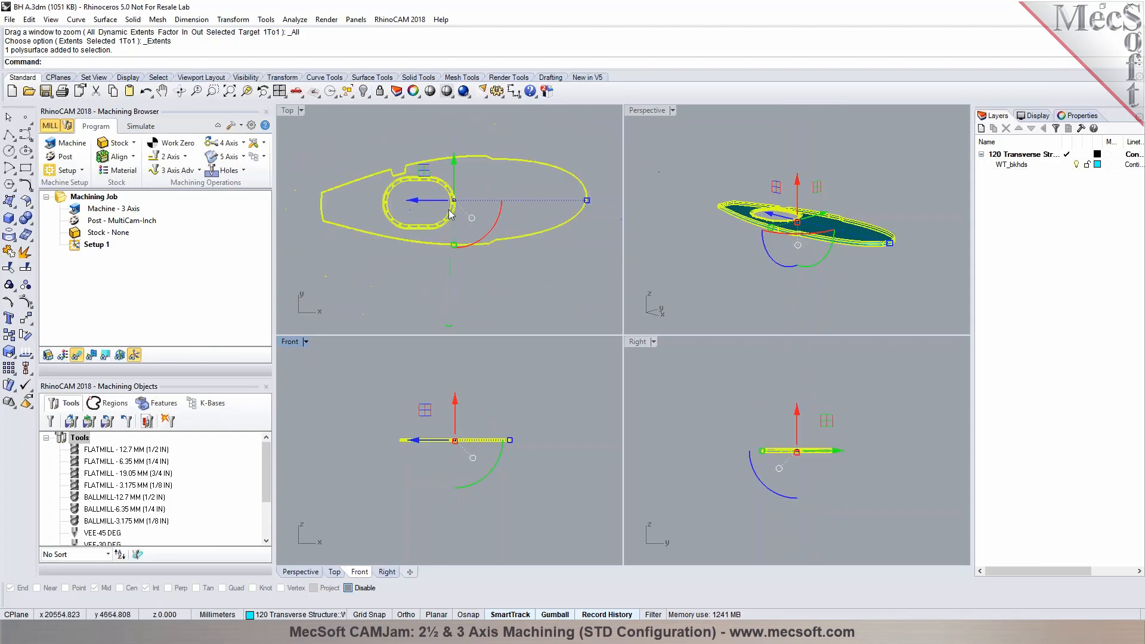
pyautogui.click(416, 286)
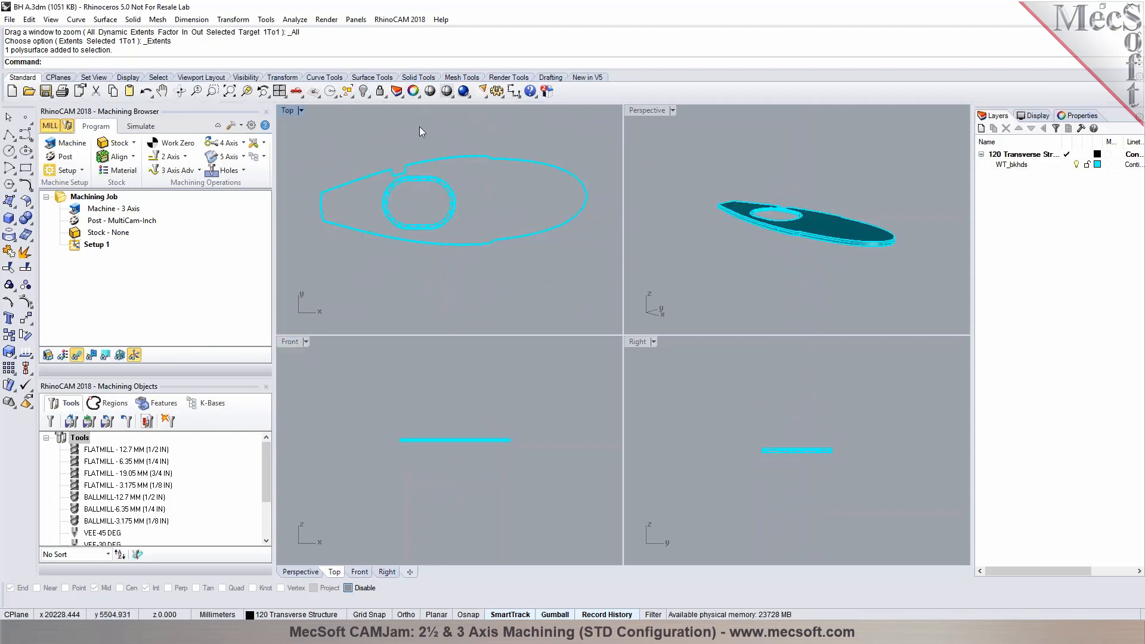
# Step: Set the Top viewport to Shaded display and maximize it
pyautogui.hotkey('ctrl', 'alt', 's')
pyautogui.scroll(2, 440, 164)
pyautogui.scroll(5, 788, 210)
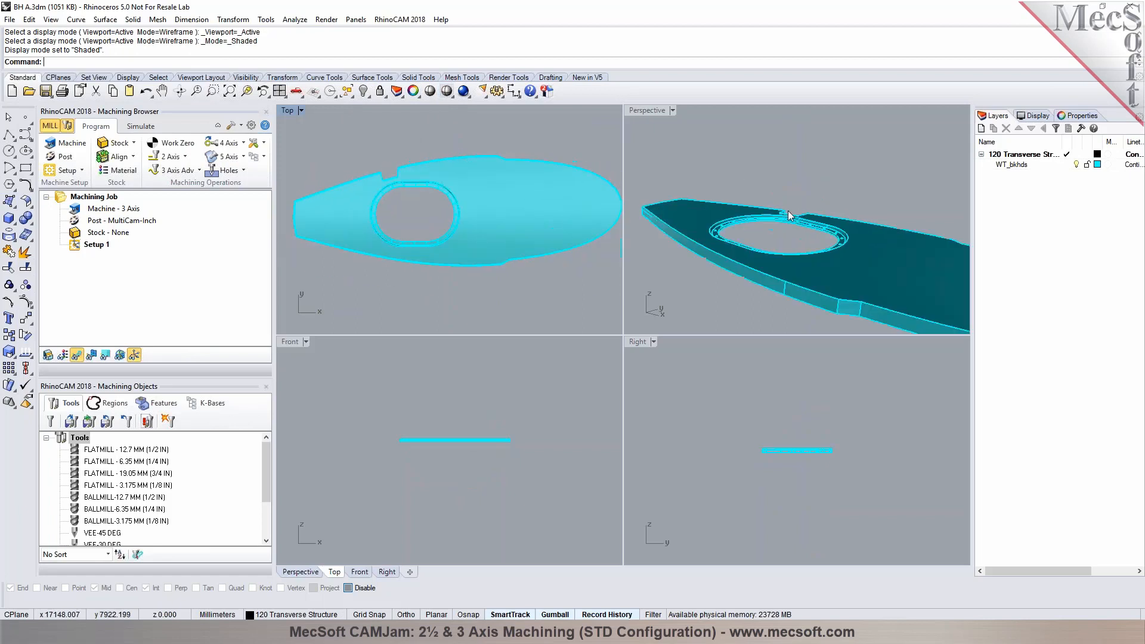
pyautogui.scroll(3, 793, 450)
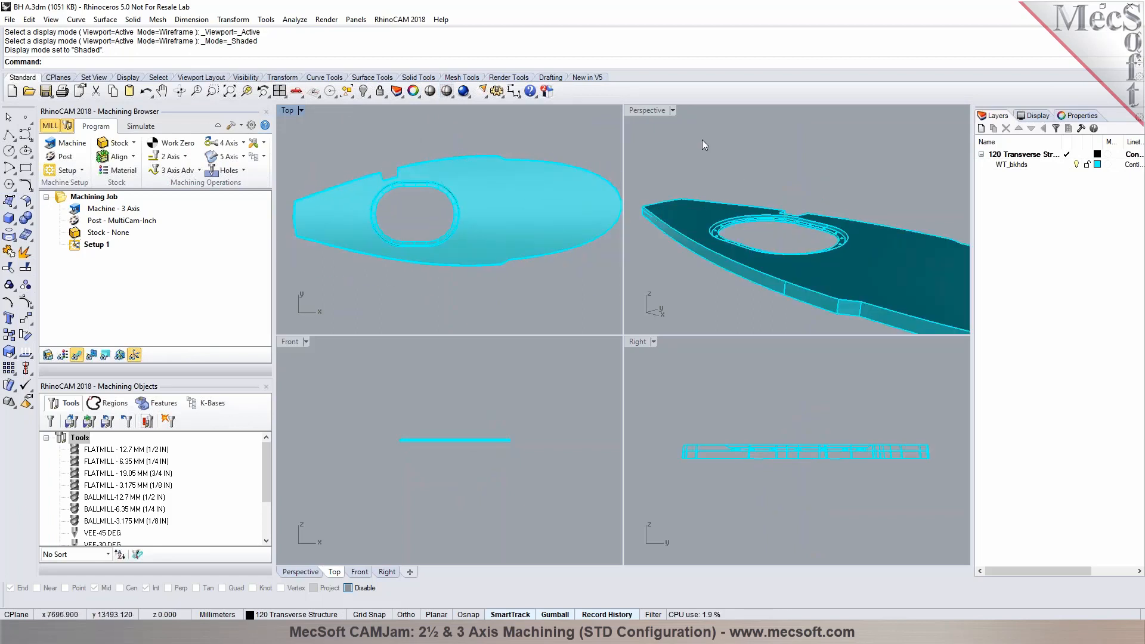
pyautogui.doubleClick(288, 112)
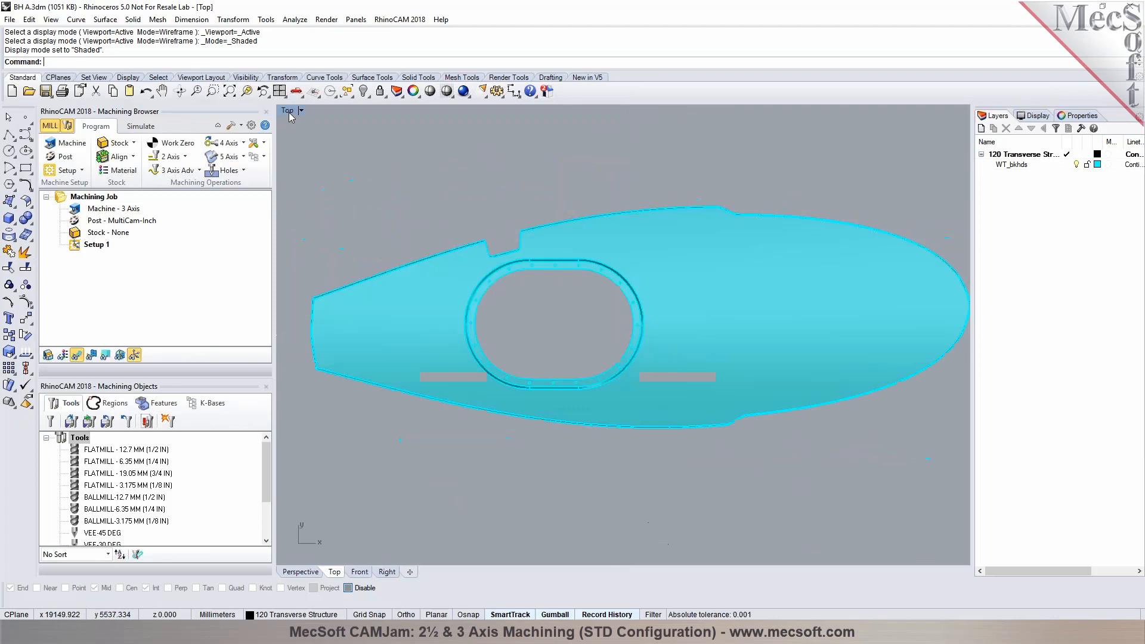
# Step: Try to rotate the part 90° in the Top view with the gumball aligned to World, and undo the rotation
pyautogui.moveTo(373, 166); pyautogui.dragTo(853, 447)
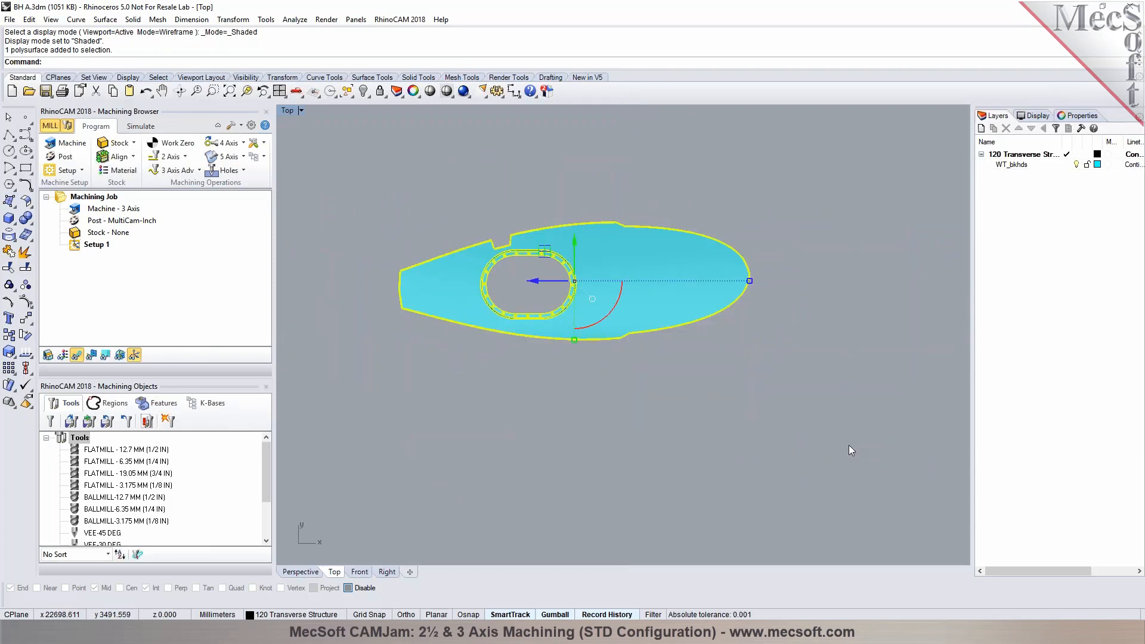
pyautogui.click(592, 299)
pyautogui.click(628, 230)
pyautogui.click(552, 322)
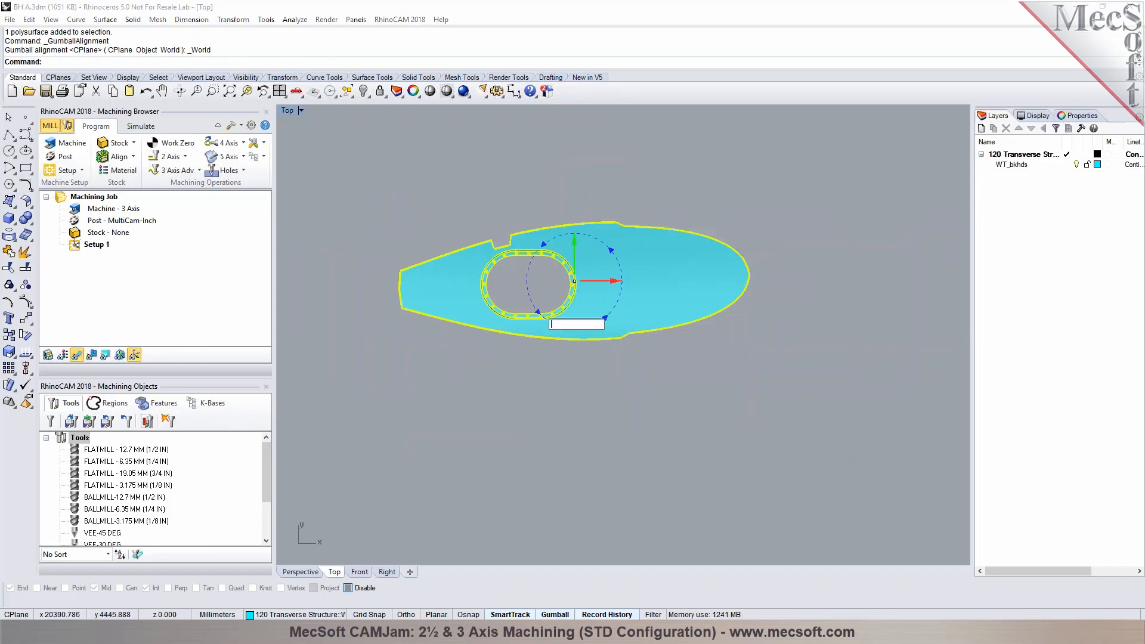
pyautogui.write('90')
pyautogui.press('Return')
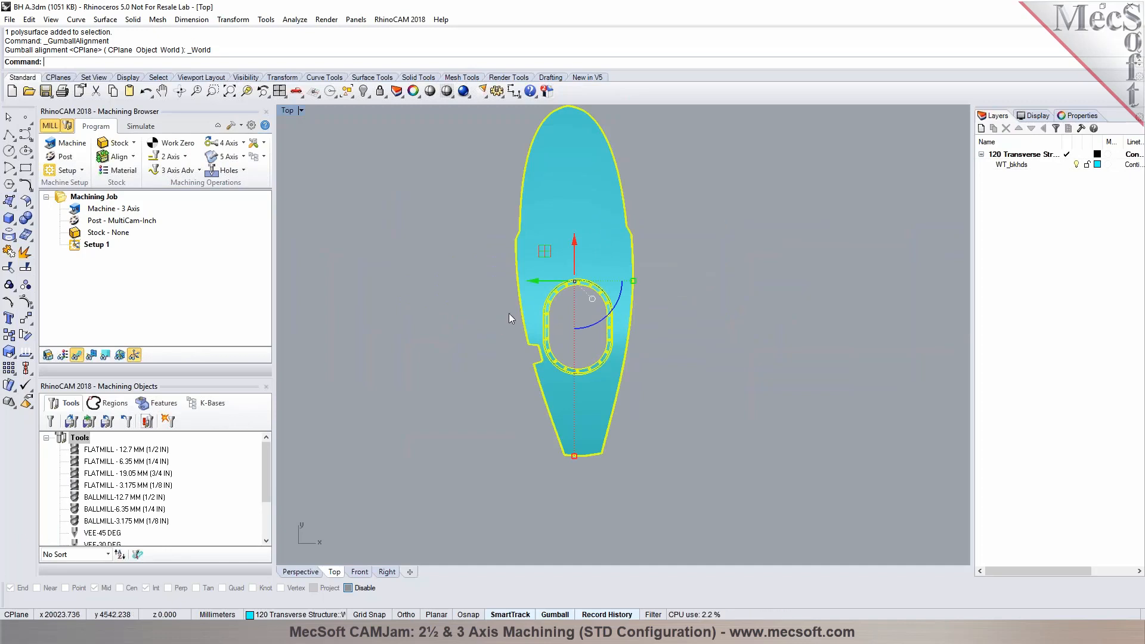
pyautogui.click(146, 91)
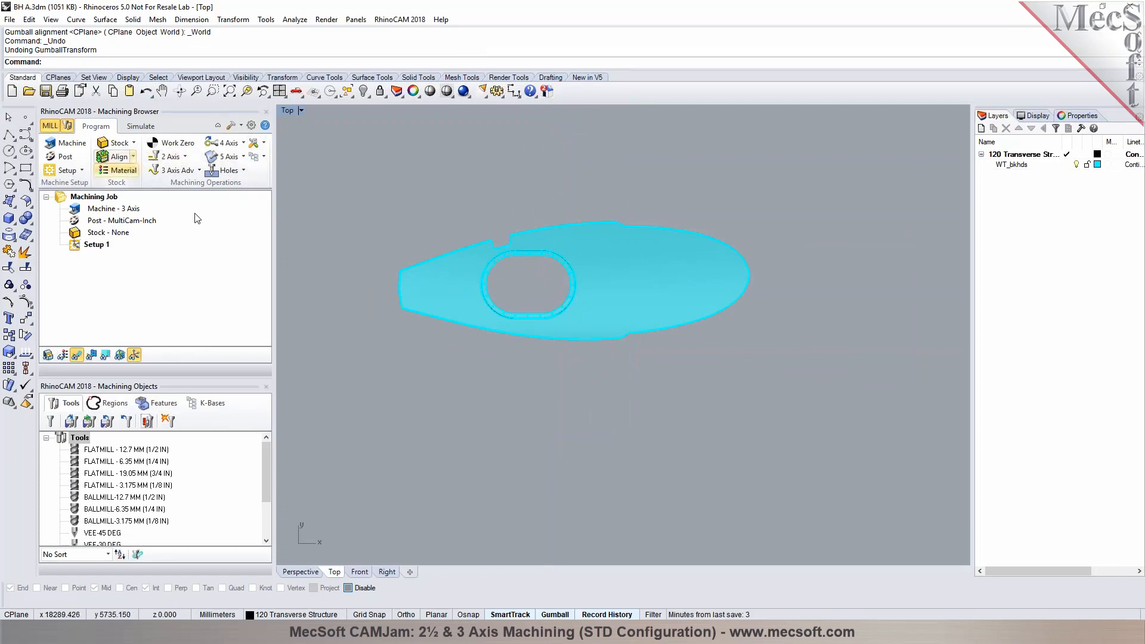
# Step: Create a box stock from the model's bounding box with the length set to 2750 and the width to 950
pyautogui.click(119, 143)
pyautogui.click(121, 161)
pyautogui.click(194, 363)
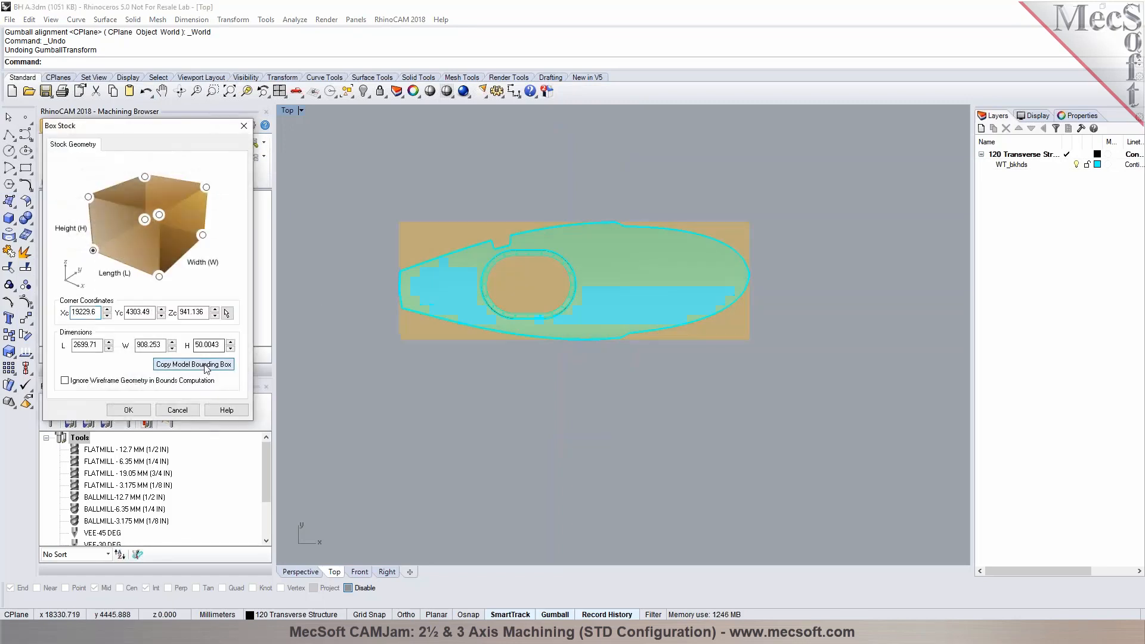
pyautogui.doubleClick(87, 344)
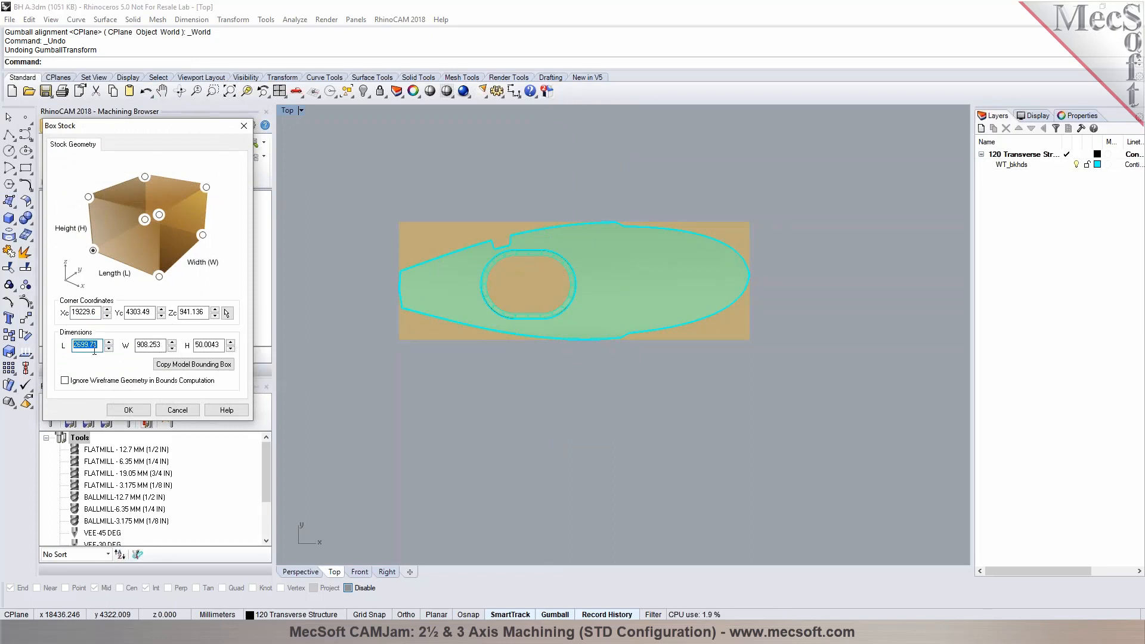
pyautogui.write('2750')
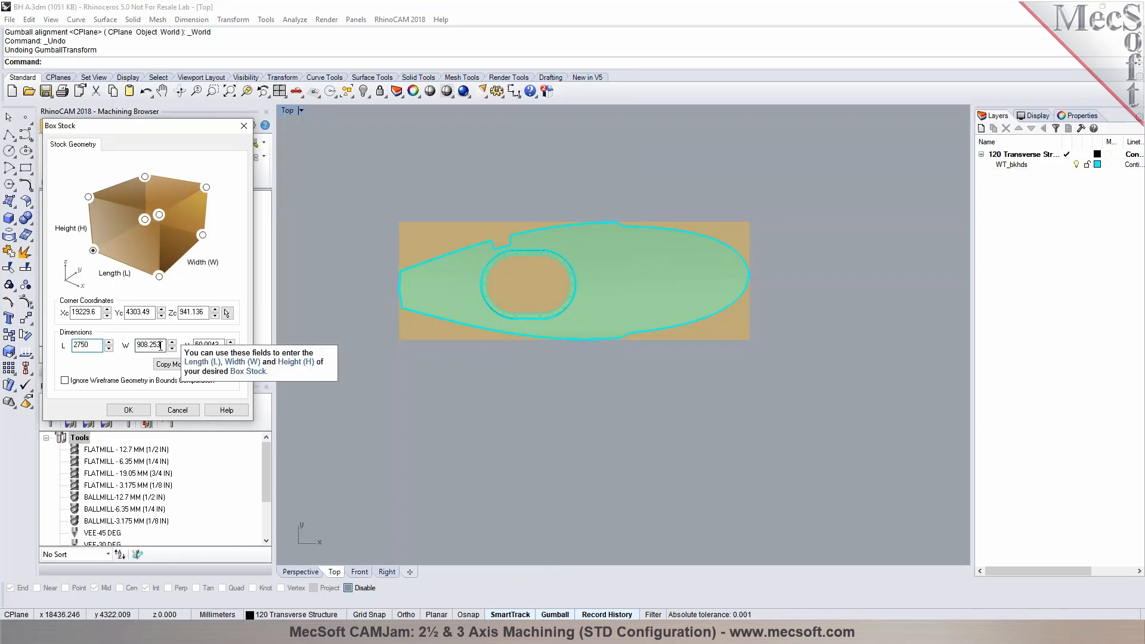
pyautogui.press('Tab')
pyautogui.write('950')
pyautogui.press('Tab')
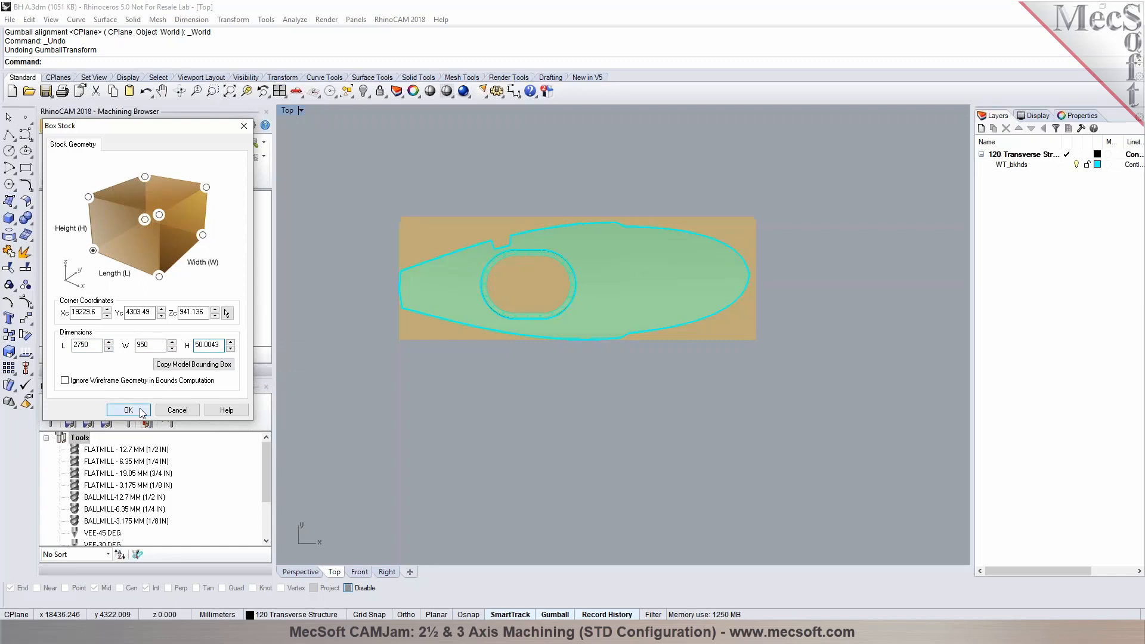
pyautogui.click(141, 410)
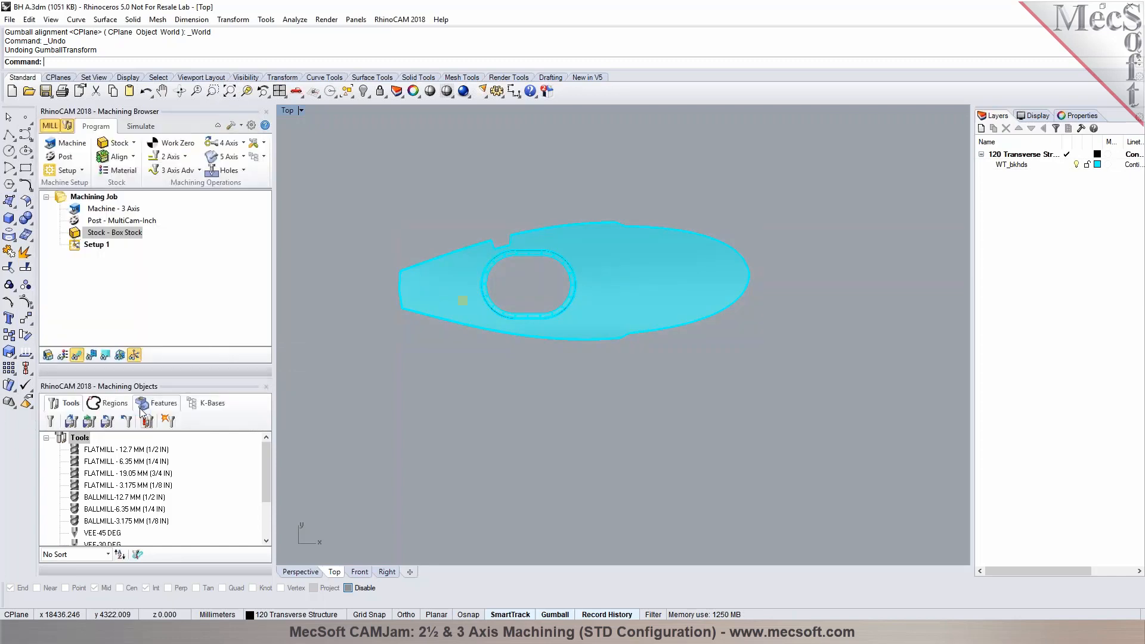
# Step: Align the stock to the part at Top in Z and Center in XY, and locate the WCS at the stock box's lowest-Z South West corner
pyautogui.click(118, 159)
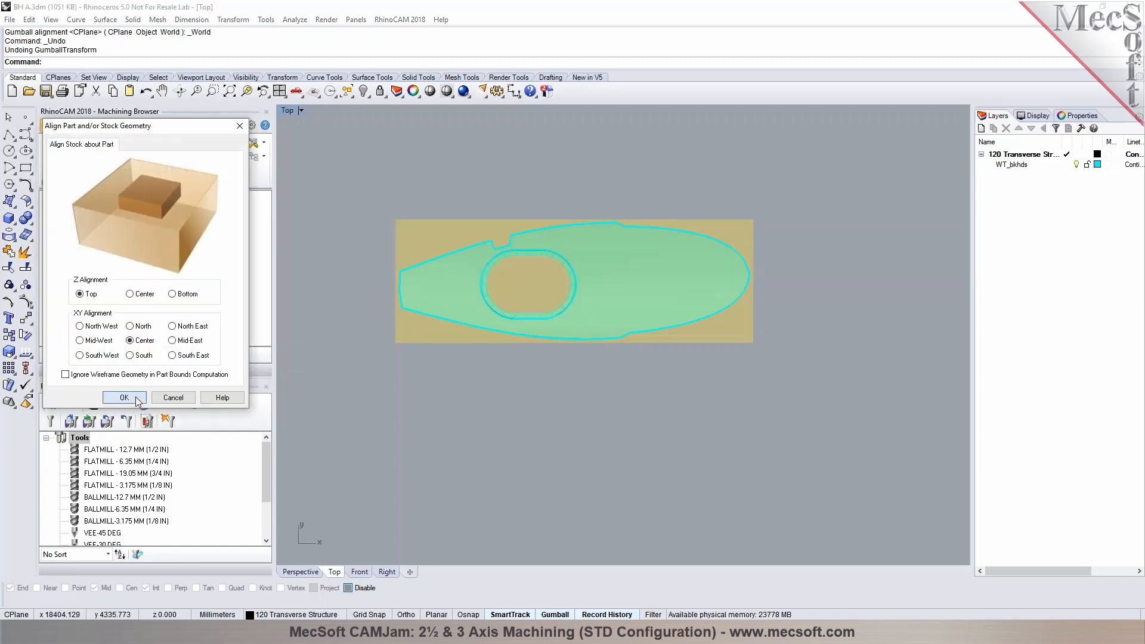
pyautogui.click(124, 397)
pyautogui.click(133, 157)
pyautogui.click(159, 179)
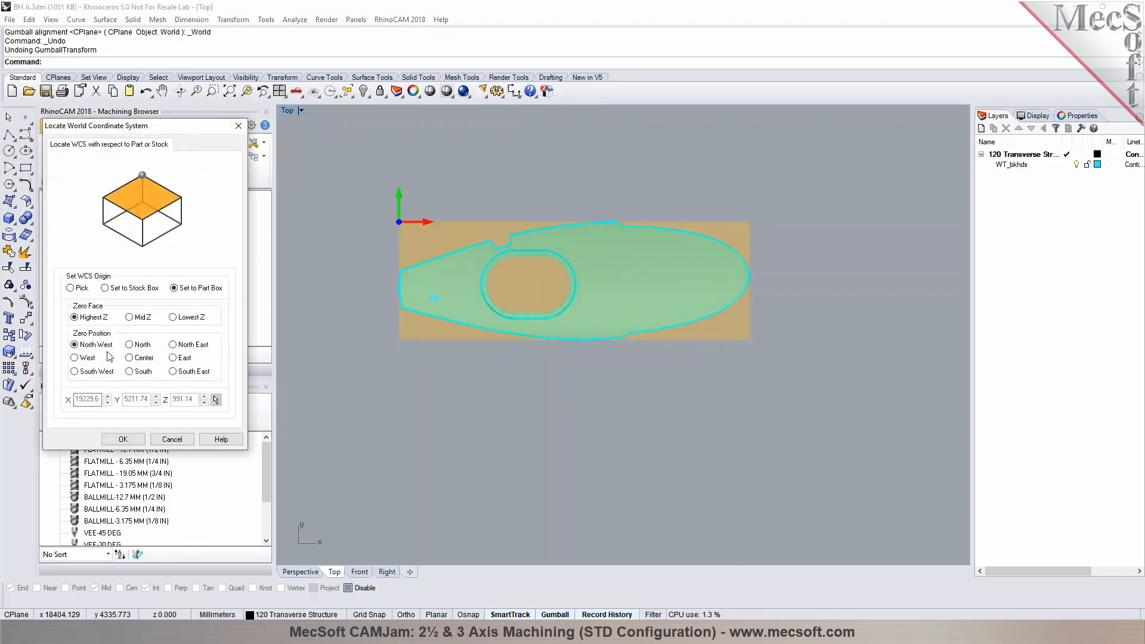
pyautogui.click(114, 289)
pyautogui.click(173, 318)
pyautogui.click(99, 372)
pyautogui.click(105, 439)
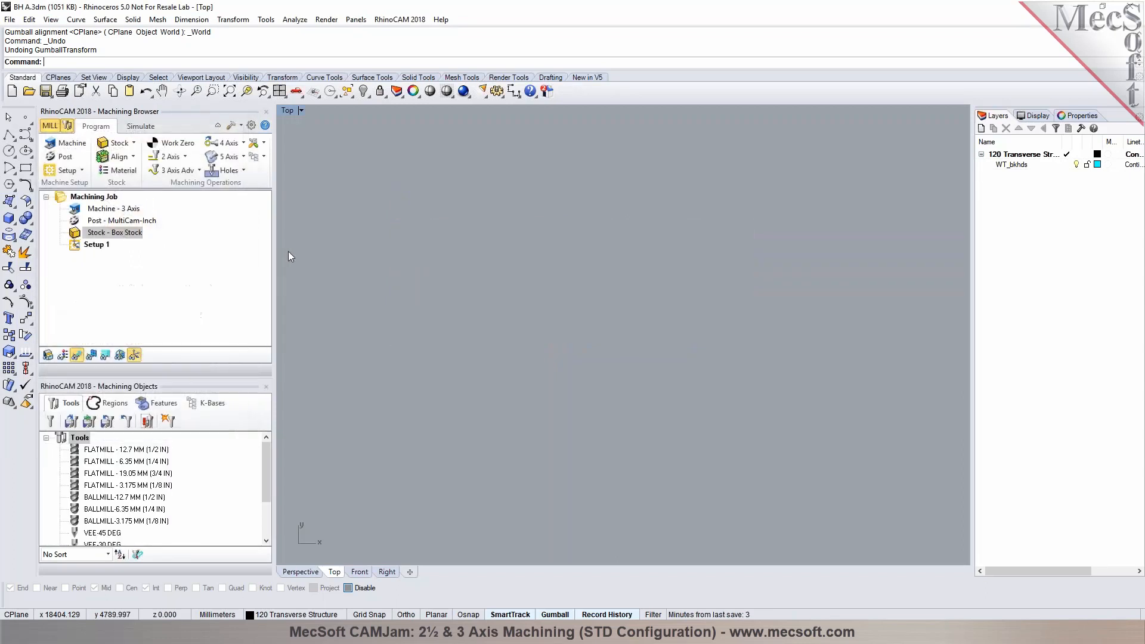
# Step: Restore the four viewports, maximize the Perspective view, and show the stock to inspect the part and origin within it
pyautogui.click(279, 91)
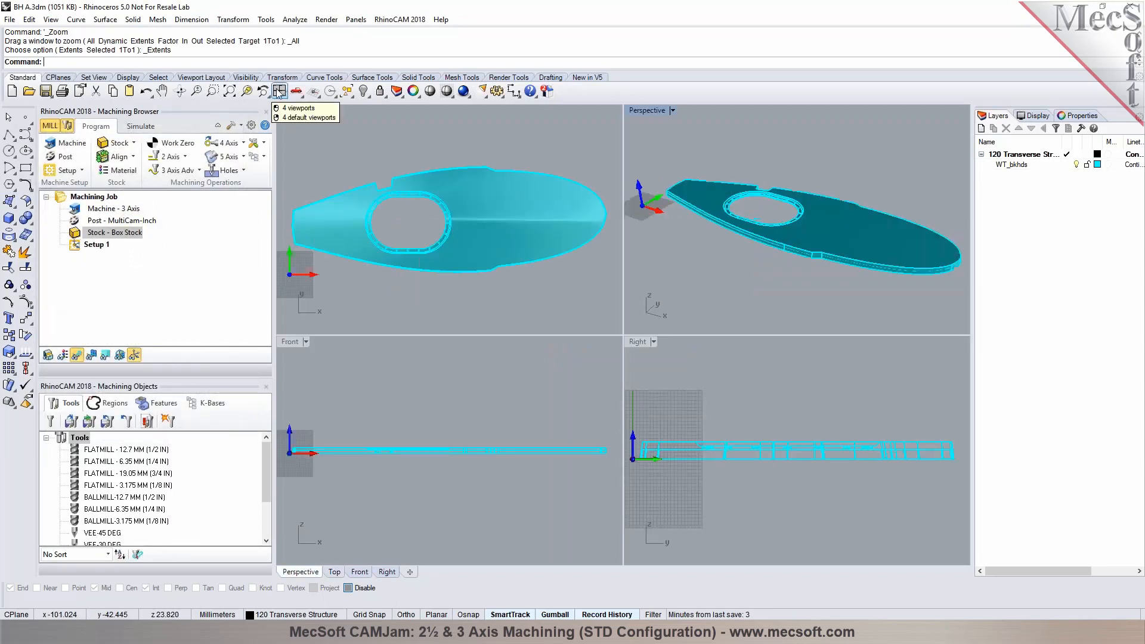
pyautogui.doubleClick(638, 112)
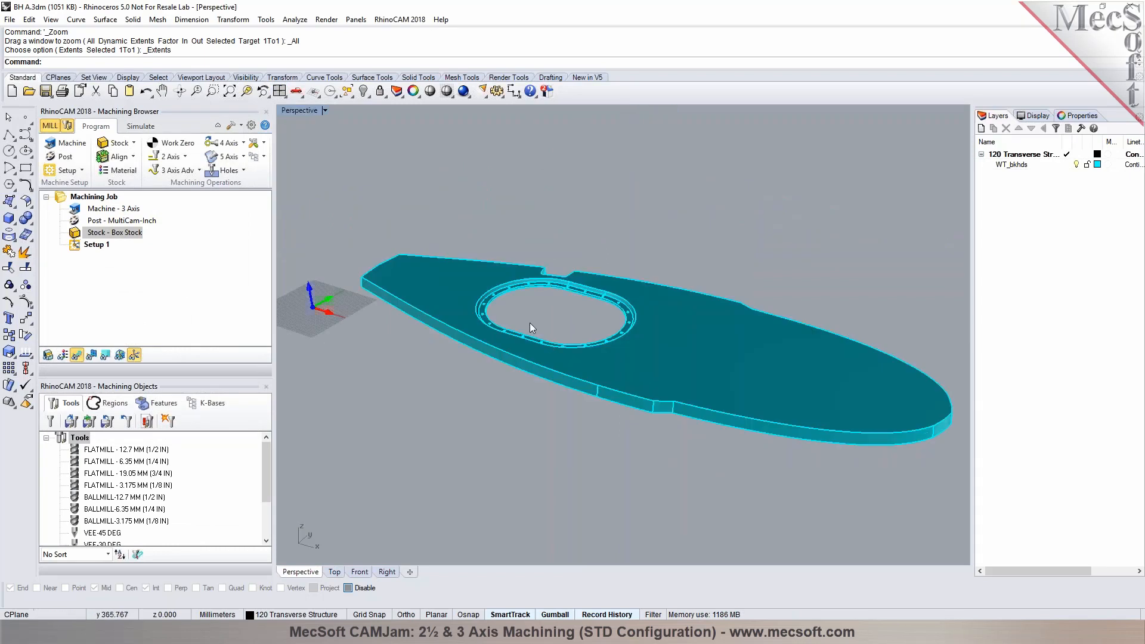
pyautogui.scroll(5, 530, 324)
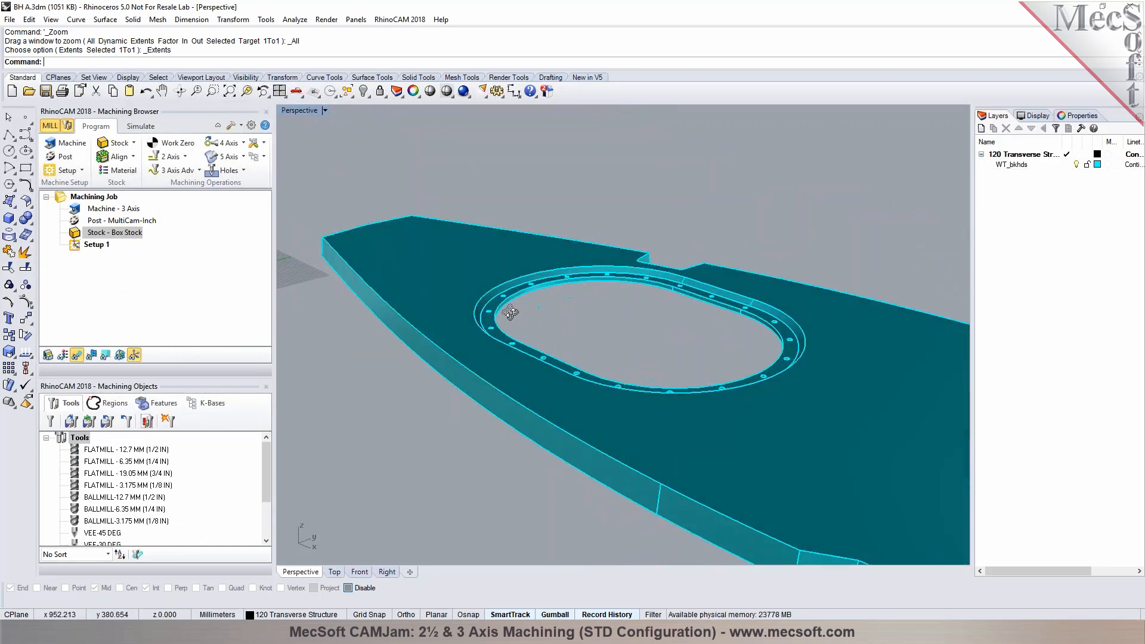
pyautogui.click(49, 355)
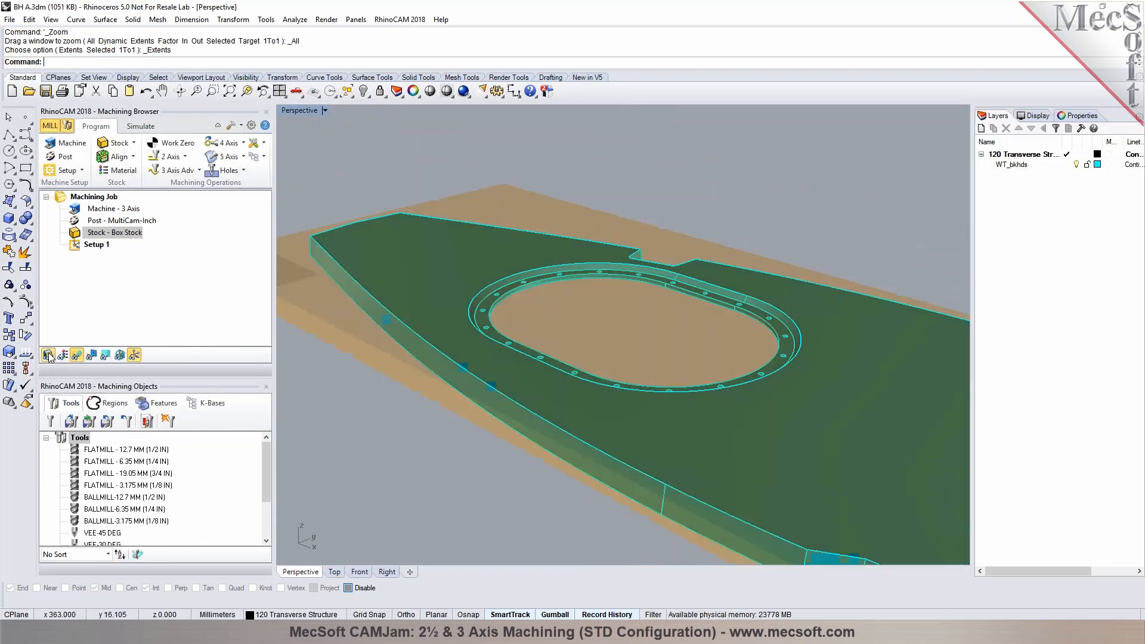
pyautogui.scroll(-9, 385, 314)
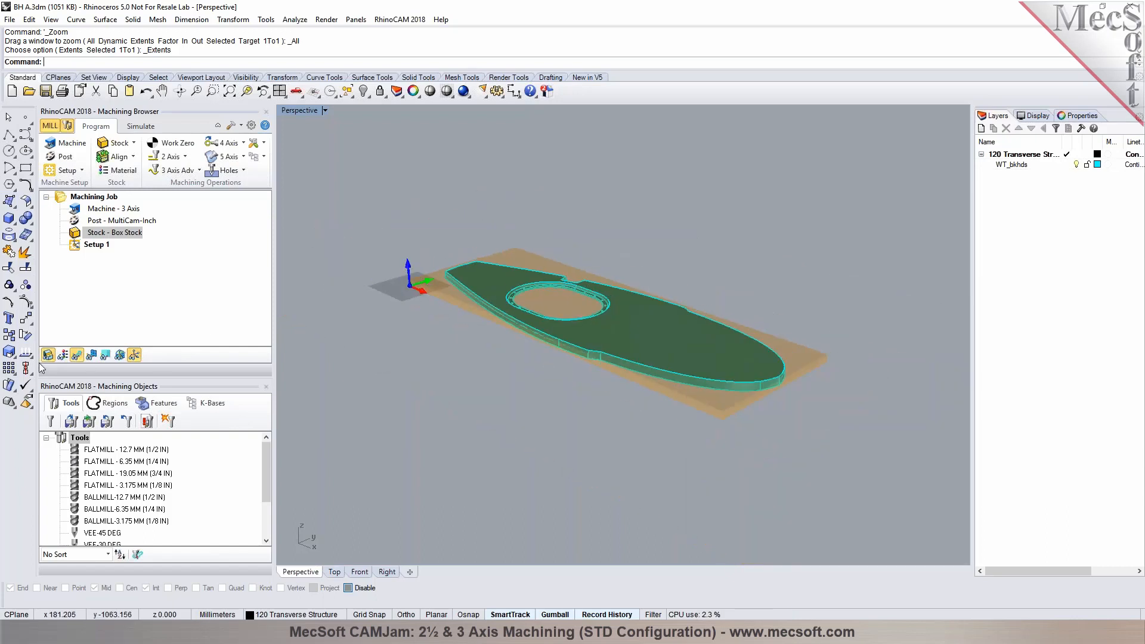
pyautogui.scroll(5, 539, 280)
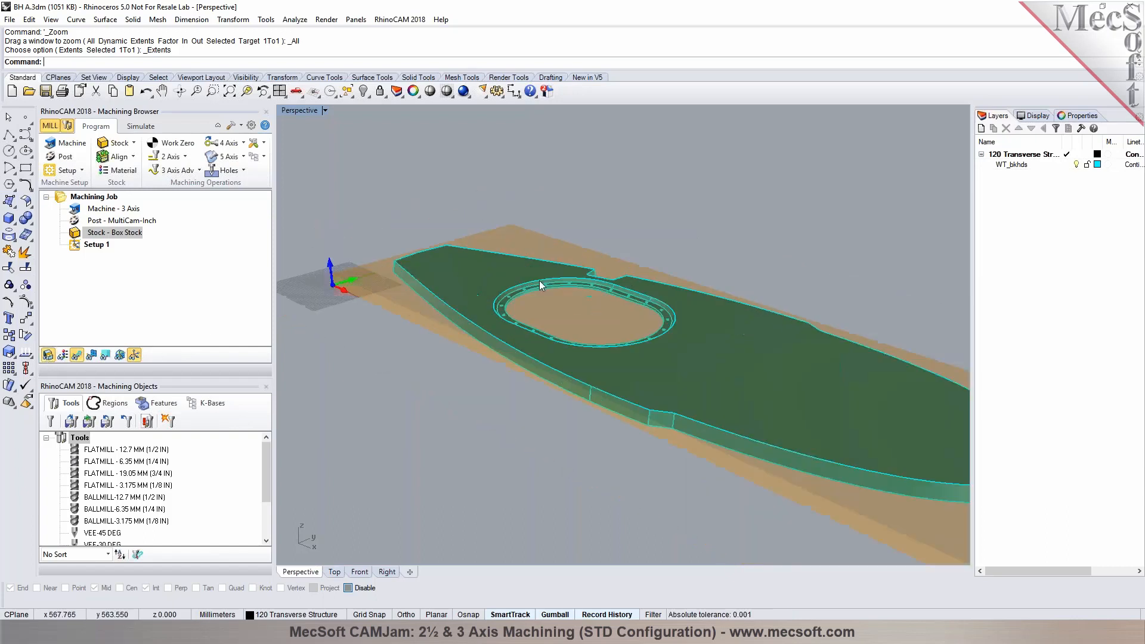
pyautogui.scroll(5, 539, 281)
pyautogui.moveTo(560, 345); pyautogui.dragTo(734, 380, button='right')
pyautogui.scroll(-8, 786, 337)
pyautogui.moveTo(563, 369); pyautogui.dragTo(608, 342, button='right')
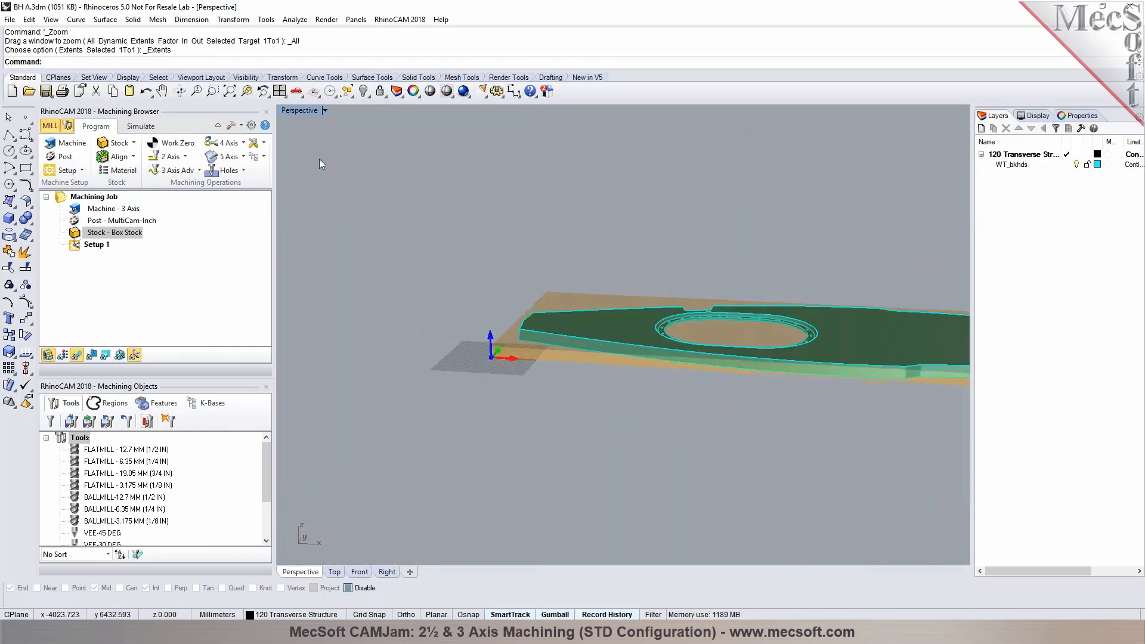
# Step: Inspect the part's fit inside the stock in the Right view, with the four viewports restored, and maximize the shaded Perspective view
pyautogui.doubleClick(300, 111)
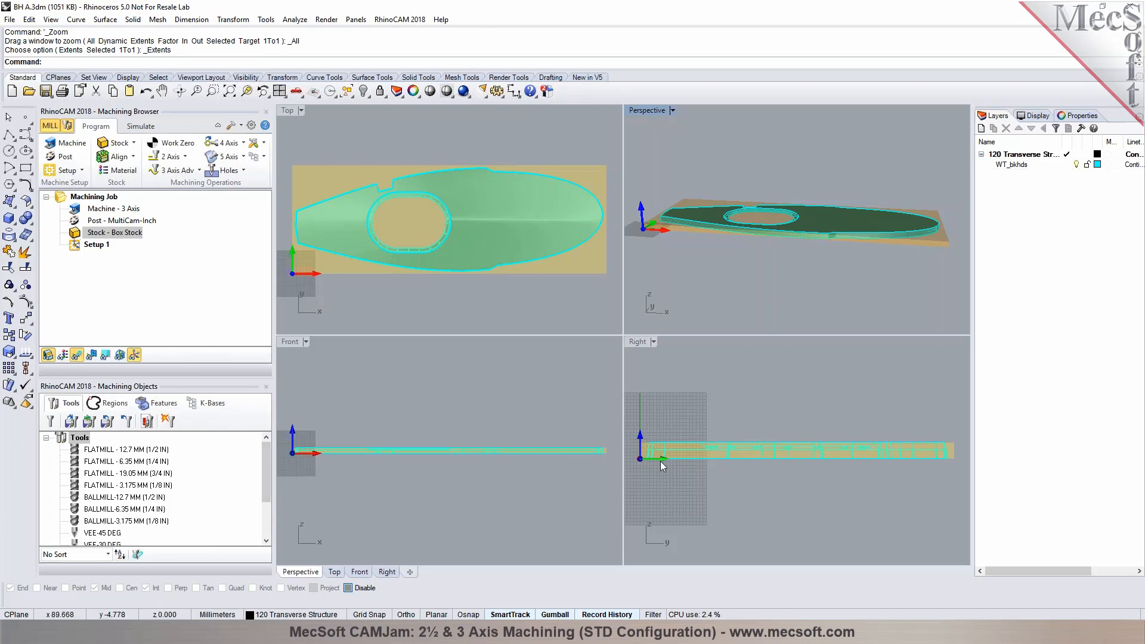
pyautogui.scroll(3, 647, 431)
pyautogui.scroll(3, 648, 431)
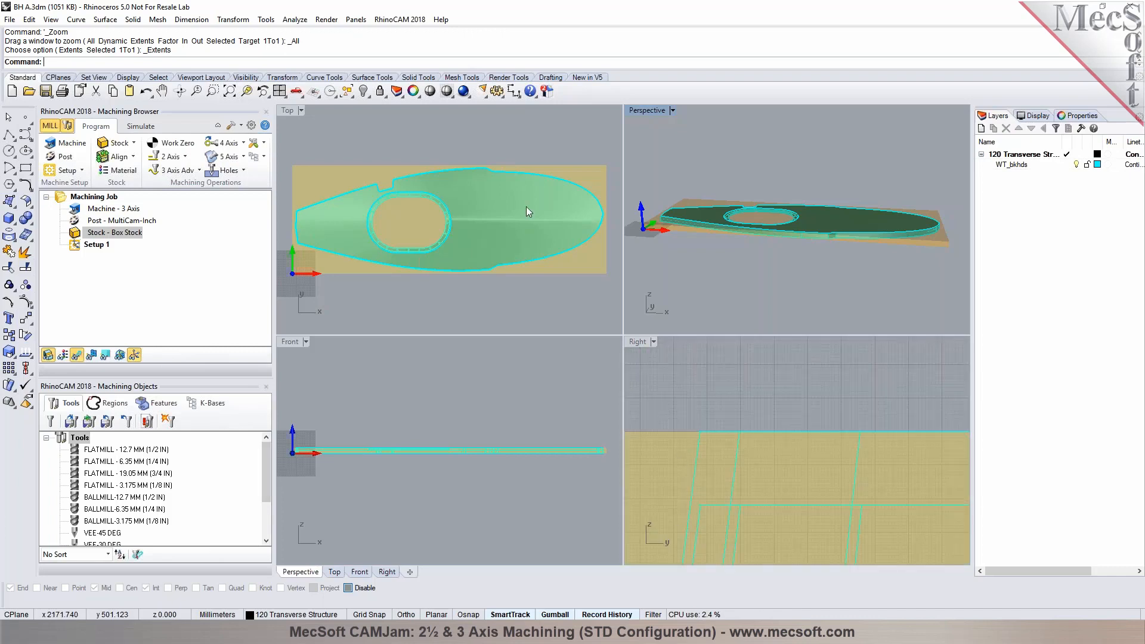
pyautogui.click(447, 94)
pyautogui.scroll(-3, 733, 442)
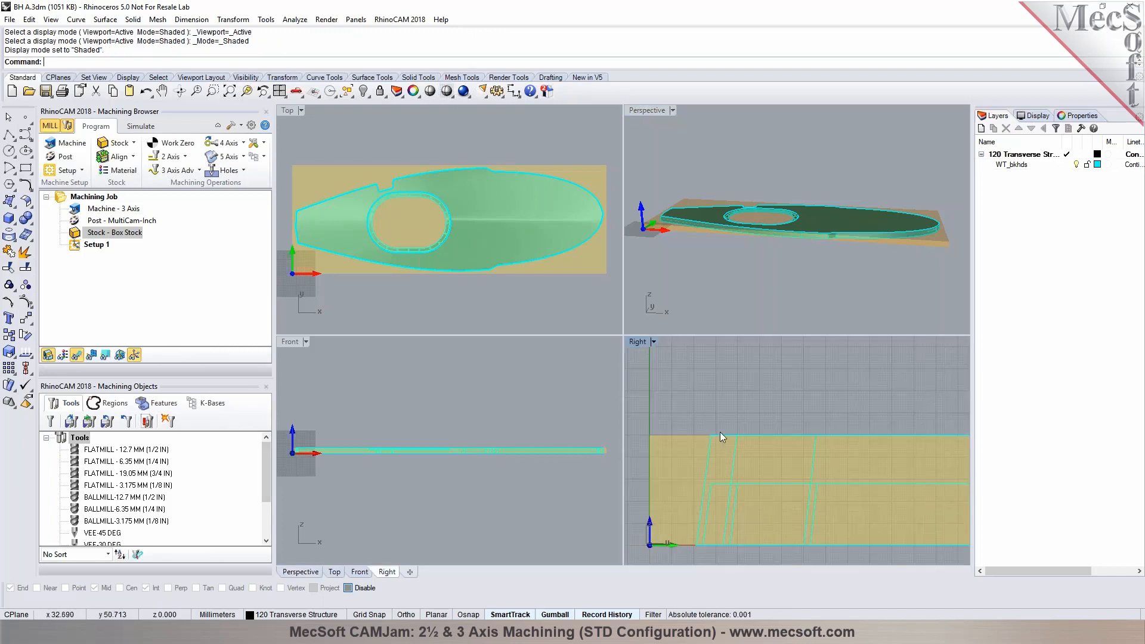
pyautogui.click(672, 110)
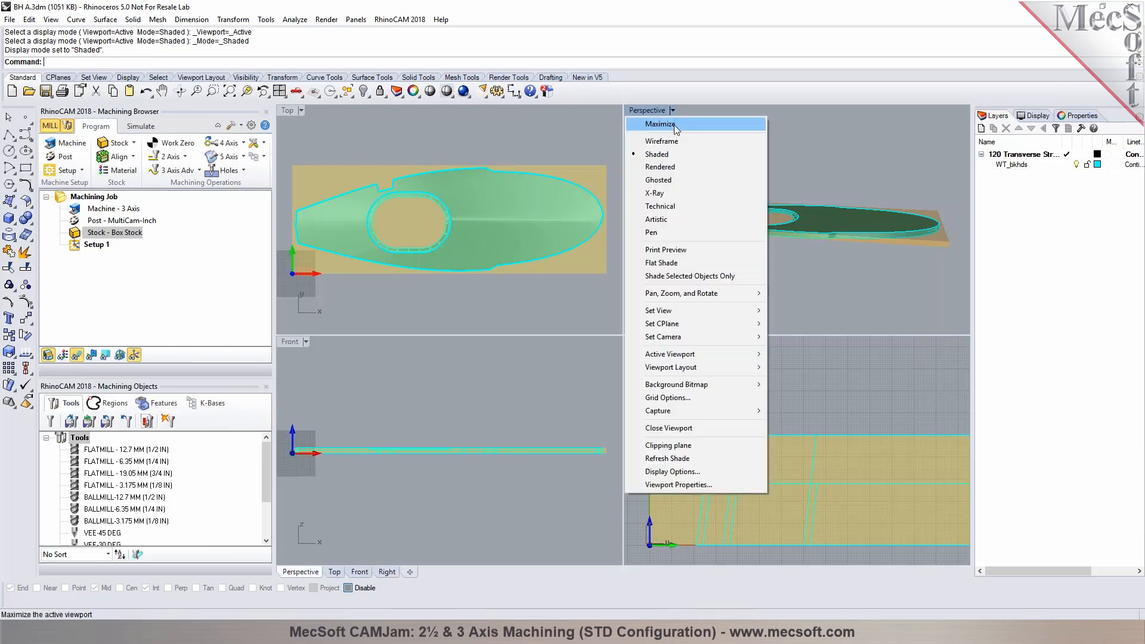
pyautogui.click(674, 124)
pyautogui.moveTo(542, 295); pyautogui.dragTo(479, 321, button='right')
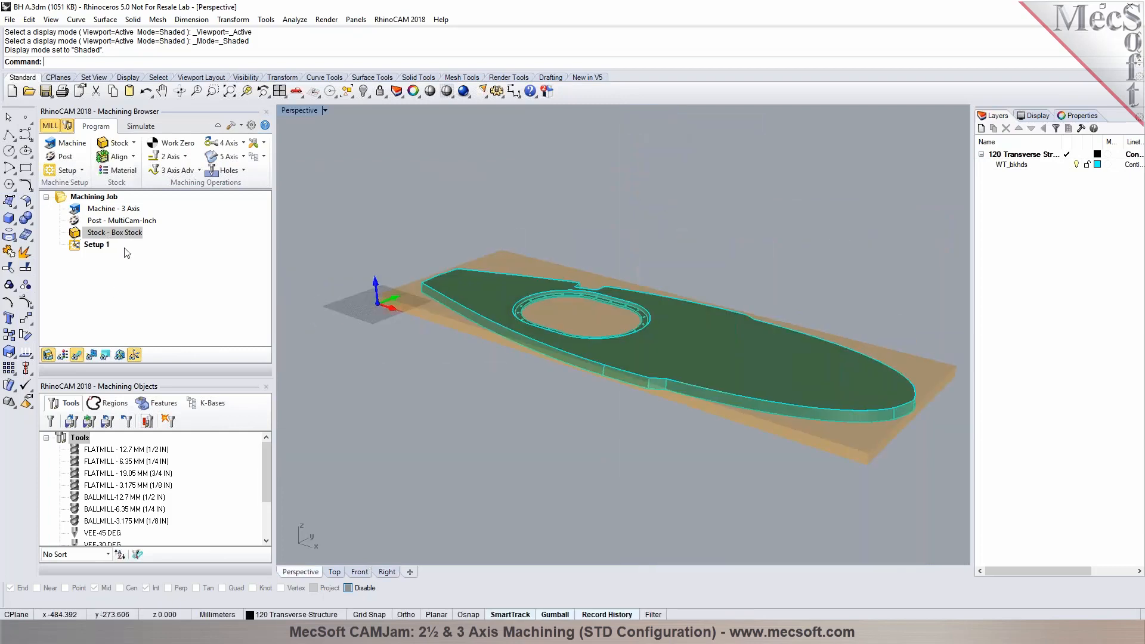
# Step: Load the knowledge base D80_01 010-50P port esc hatch plant-Side1.vkb from the RhinoCAM 2018 for Rhino 5.0 Data folder
pyautogui.click(263, 156)
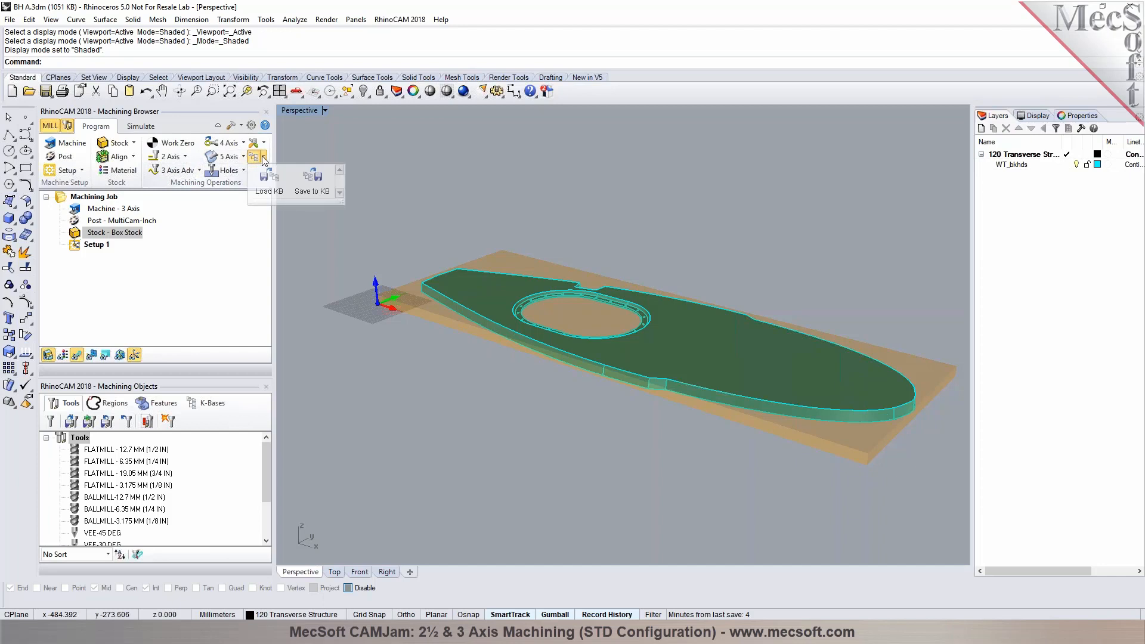
pyautogui.click(270, 182)
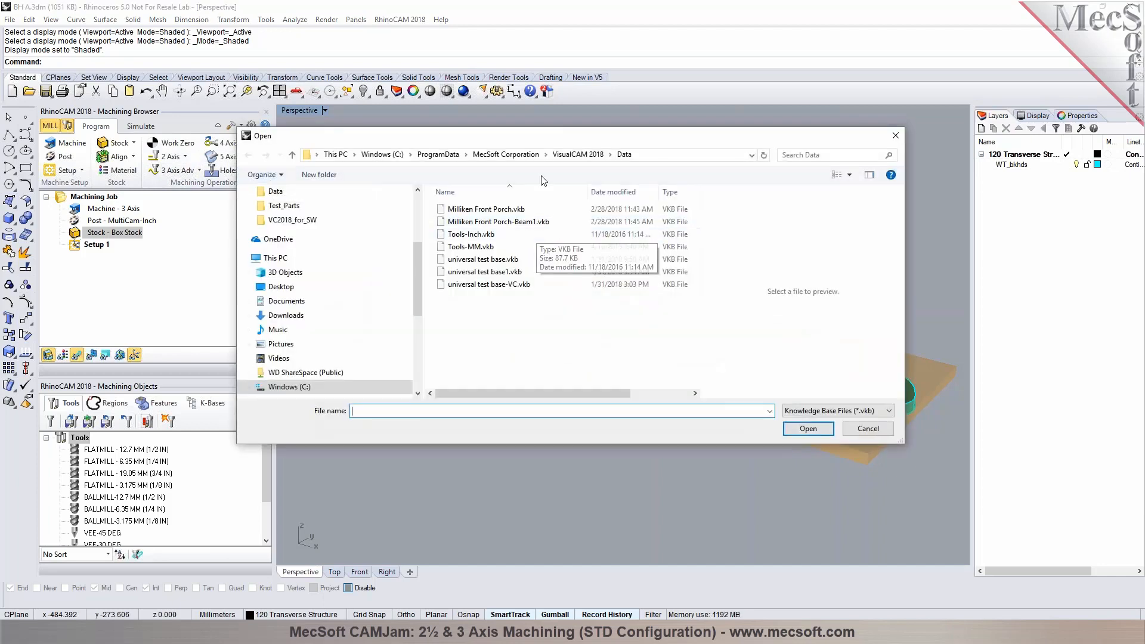
pyautogui.click(545, 154)
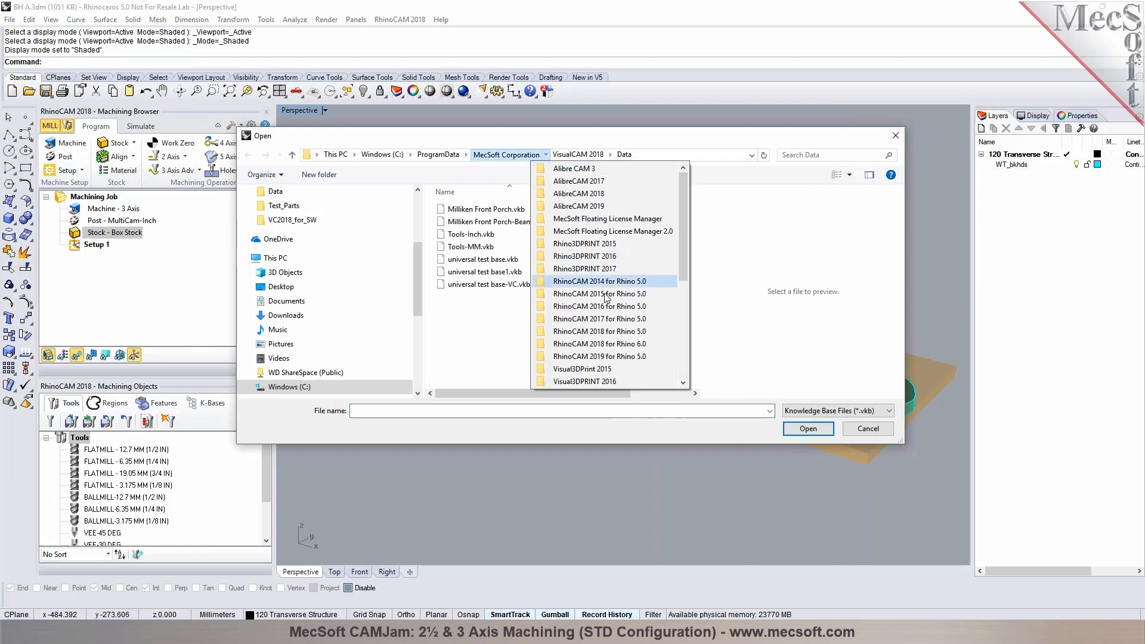
pyautogui.click(596, 344)
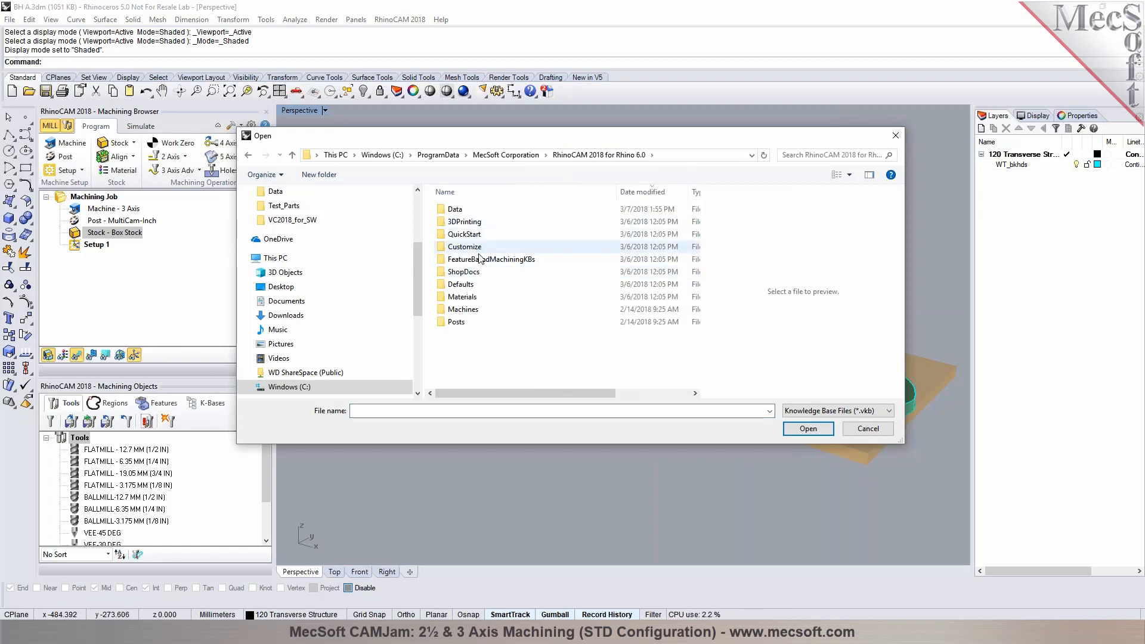
pyautogui.click(470, 211)
pyautogui.doubleClick(470, 210)
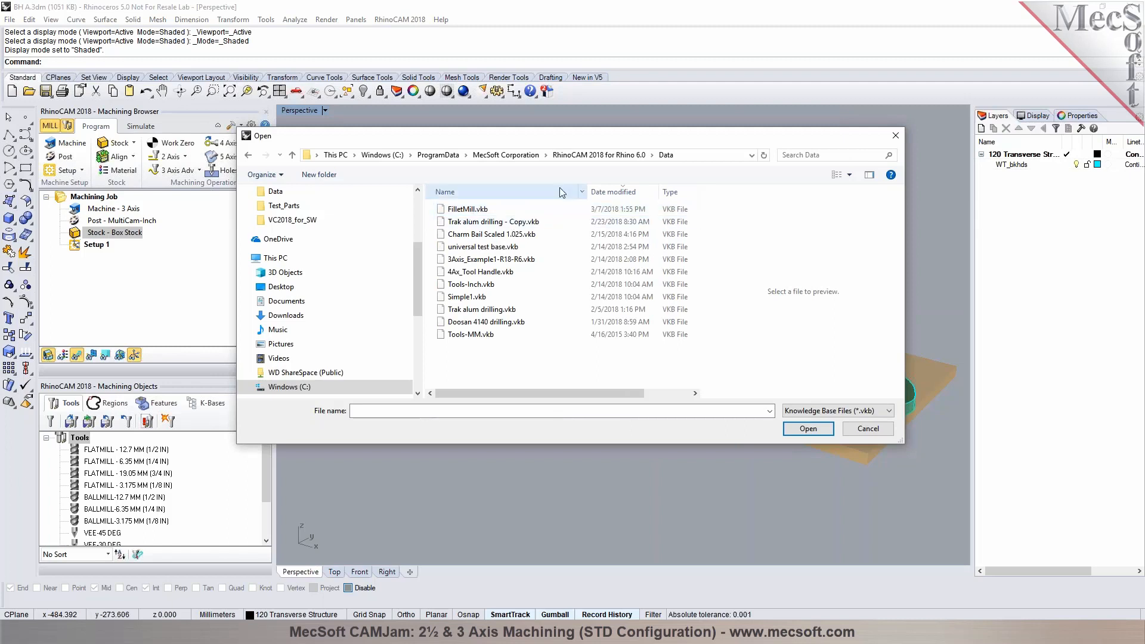
pyautogui.click(547, 156)
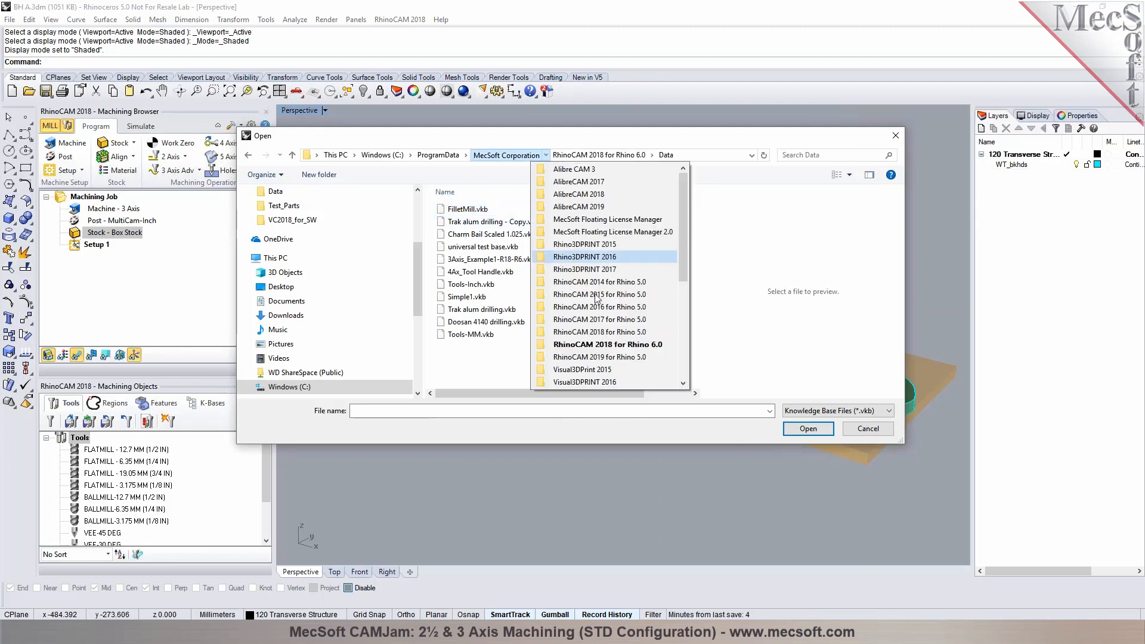
pyautogui.click(602, 332)
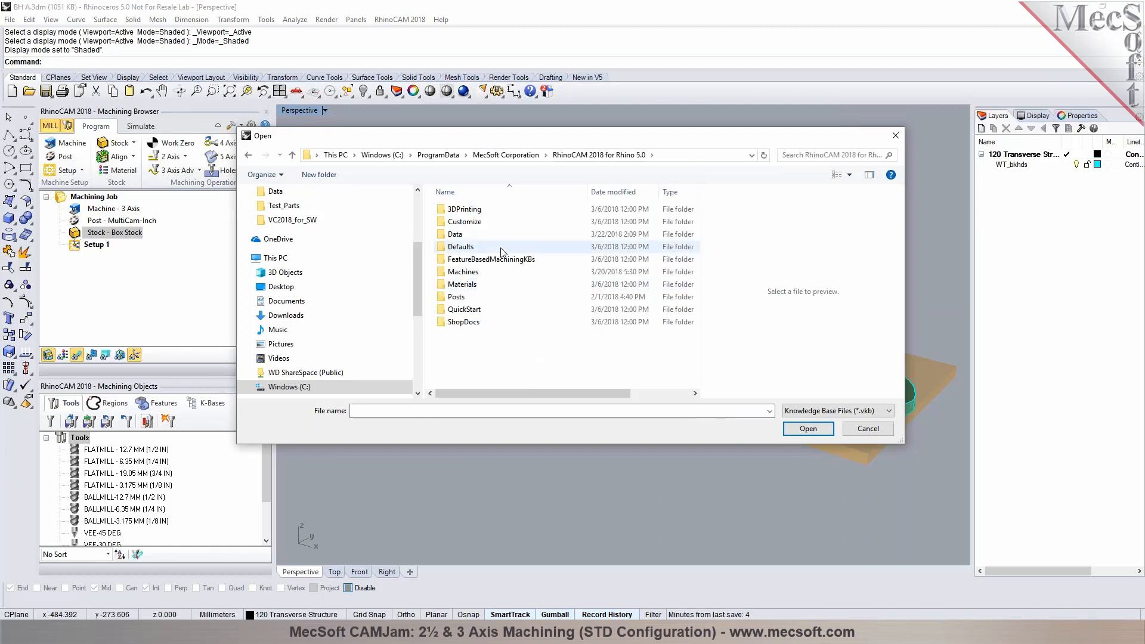
pyautogui.doubleClick(456, 234)
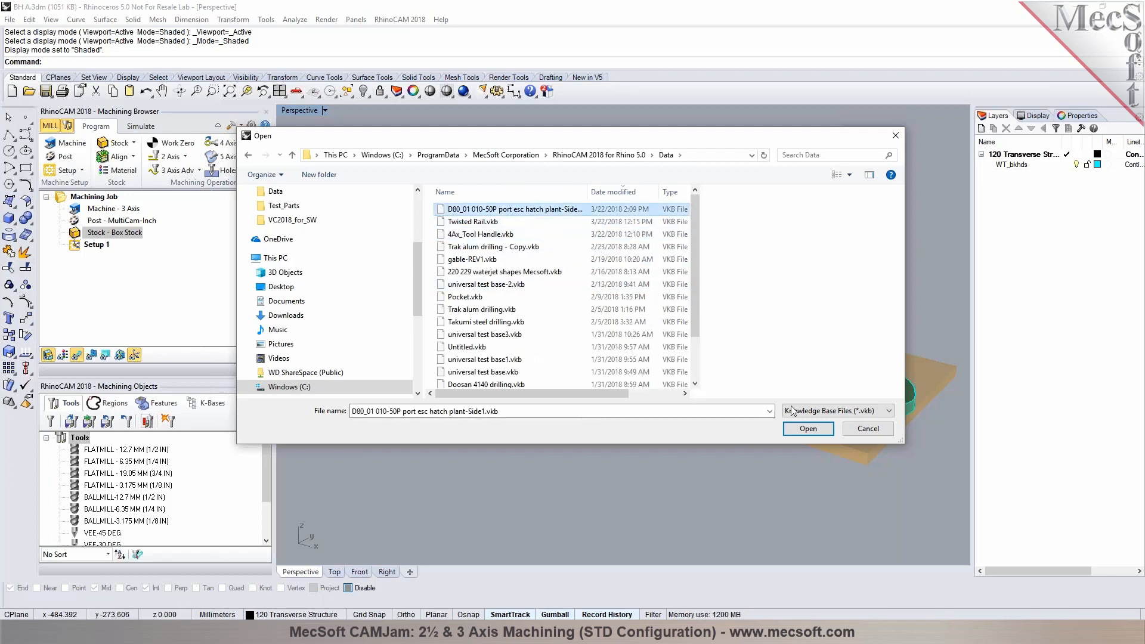
pyautogui.click(808, 428)
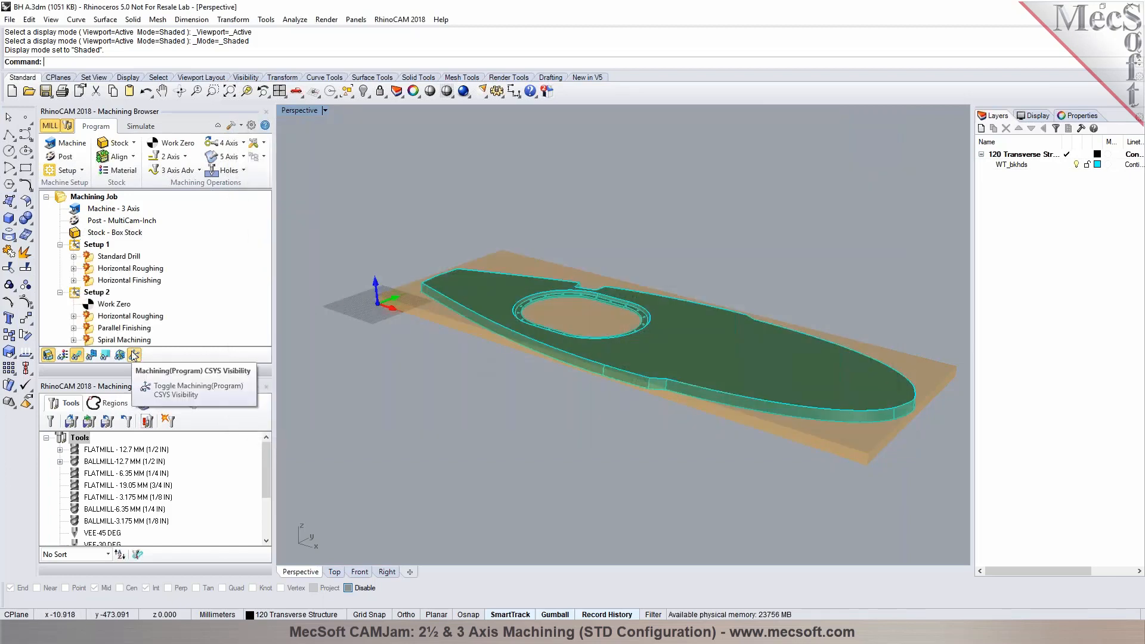
# Step: Edit Setup 1's Standard Drill operation to use the holes on the recessed flat area around the oval opening
pyautogui.click(106, 272)
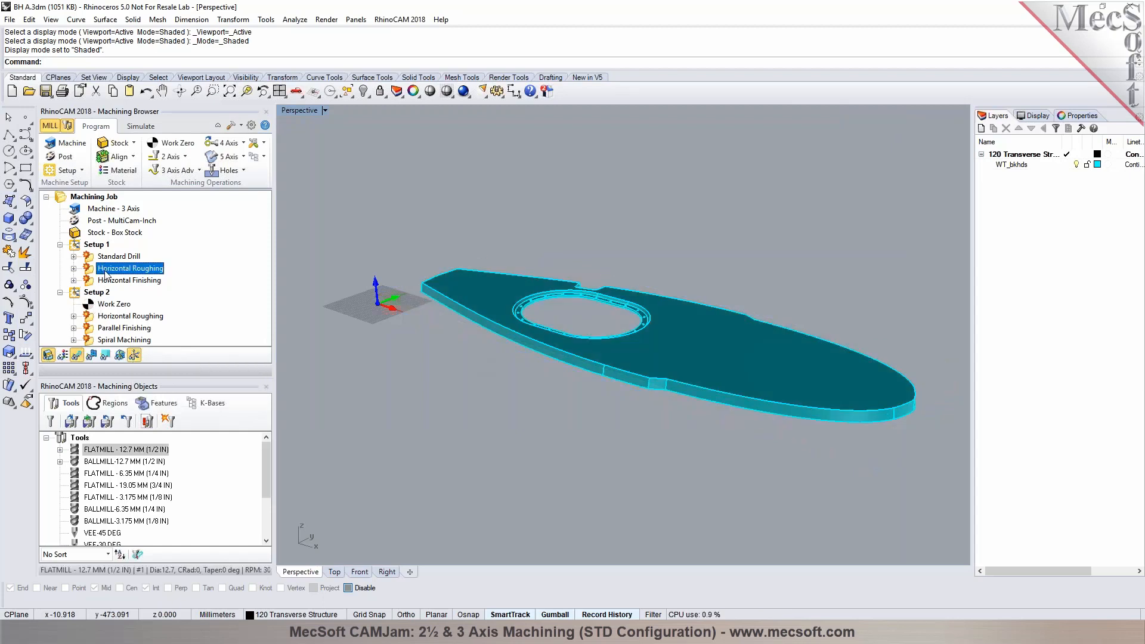
pyautogui.click(101, 294)
pyautogui.moveTo(700, 374); pyautogui.dragTo(686, 322, button='right')
pyautogui.click(119, 256)
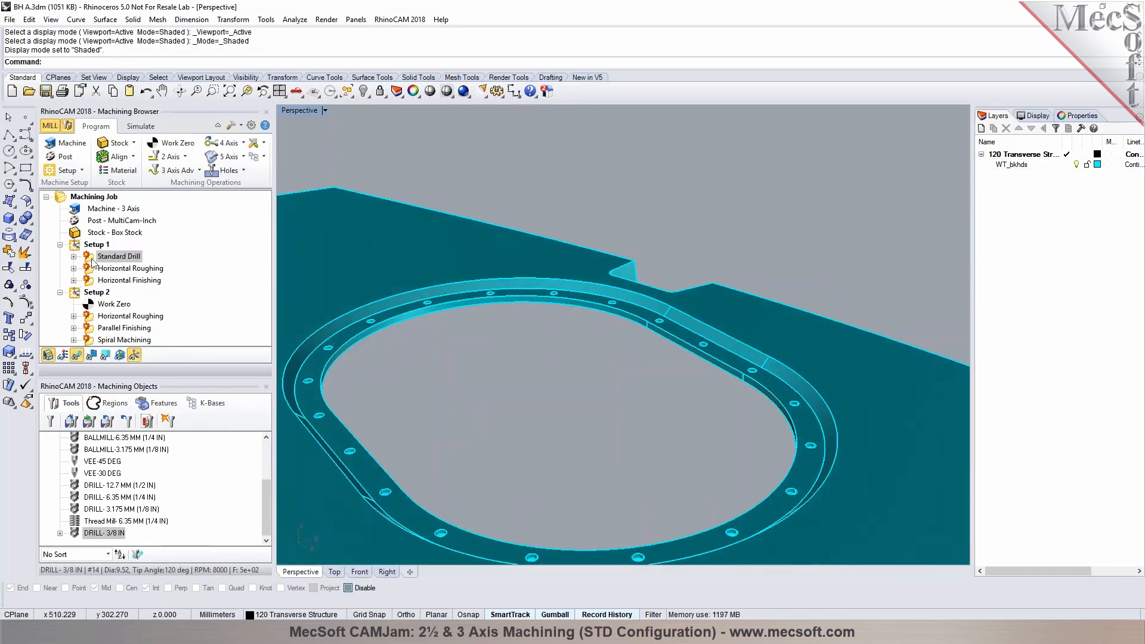
pyautogui.doubleClick(119, 256)
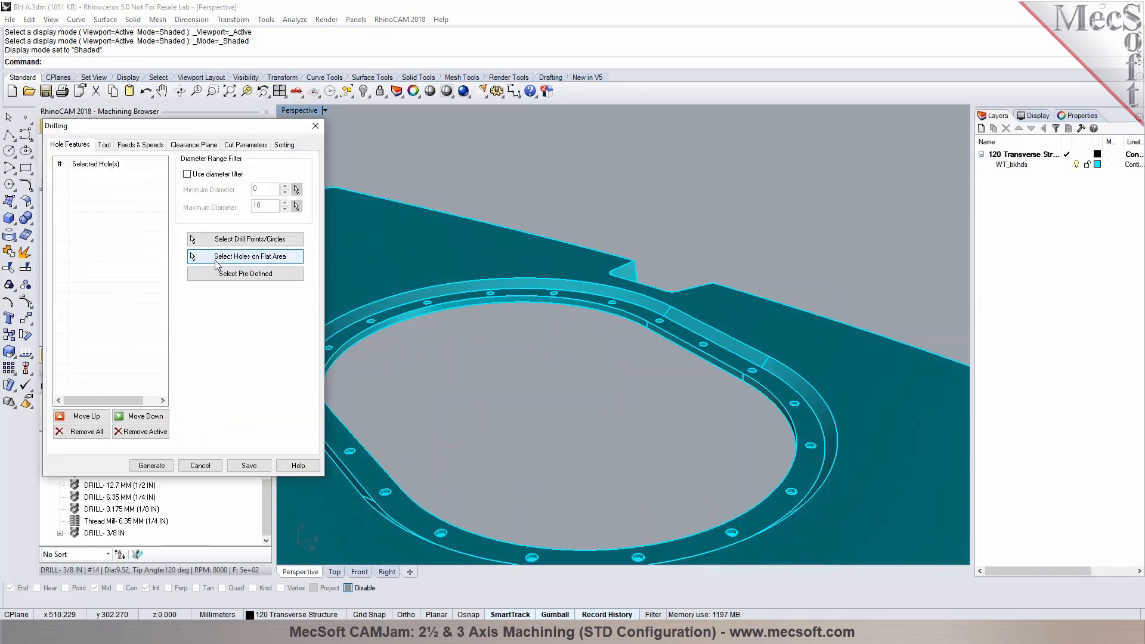
pyautogui.click(210, 257)
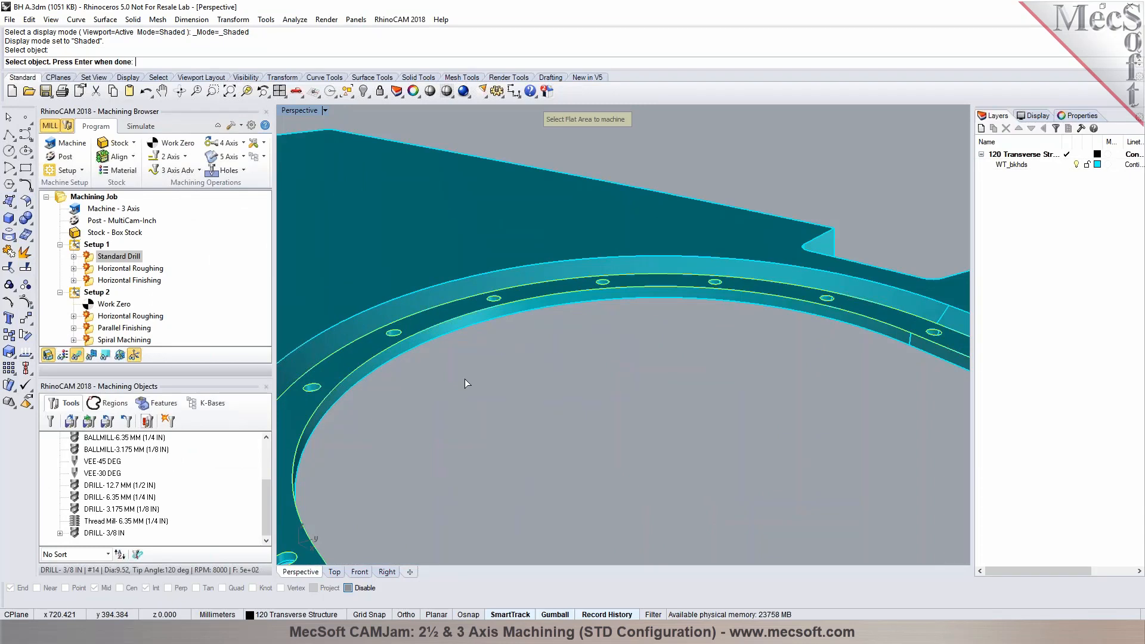
pyautogui.press('Return')
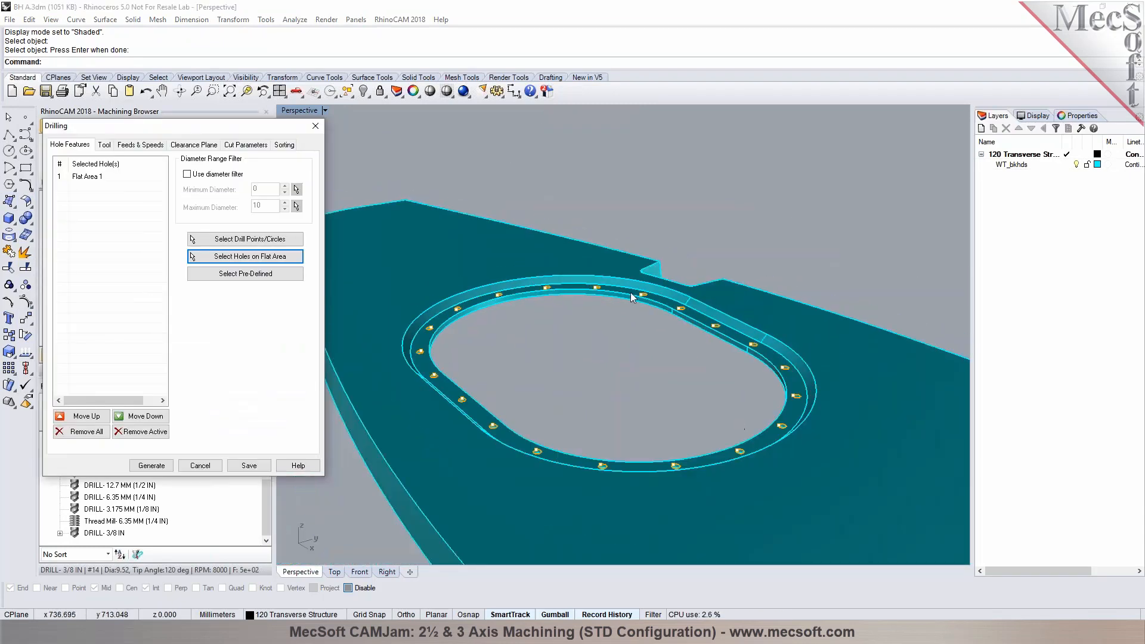
# Step: Pick the drill point location at the notch corner on the part's top face with object snaps enabled, and set the drill depth to 50
pyautogui.click(105, 145)
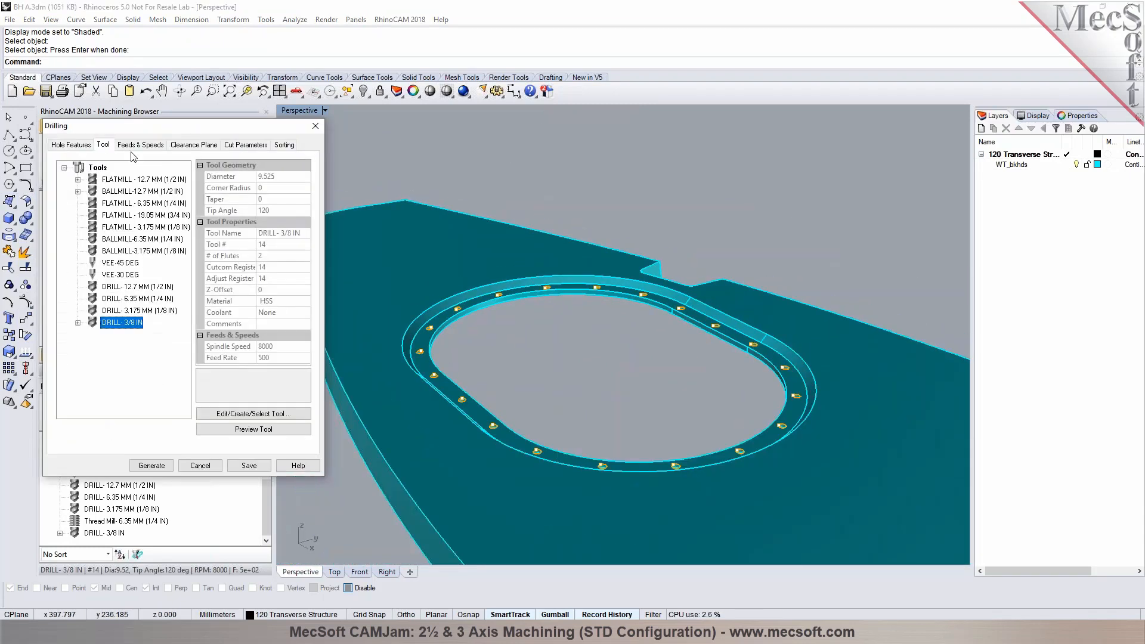
pyautogui.click(244, 145)
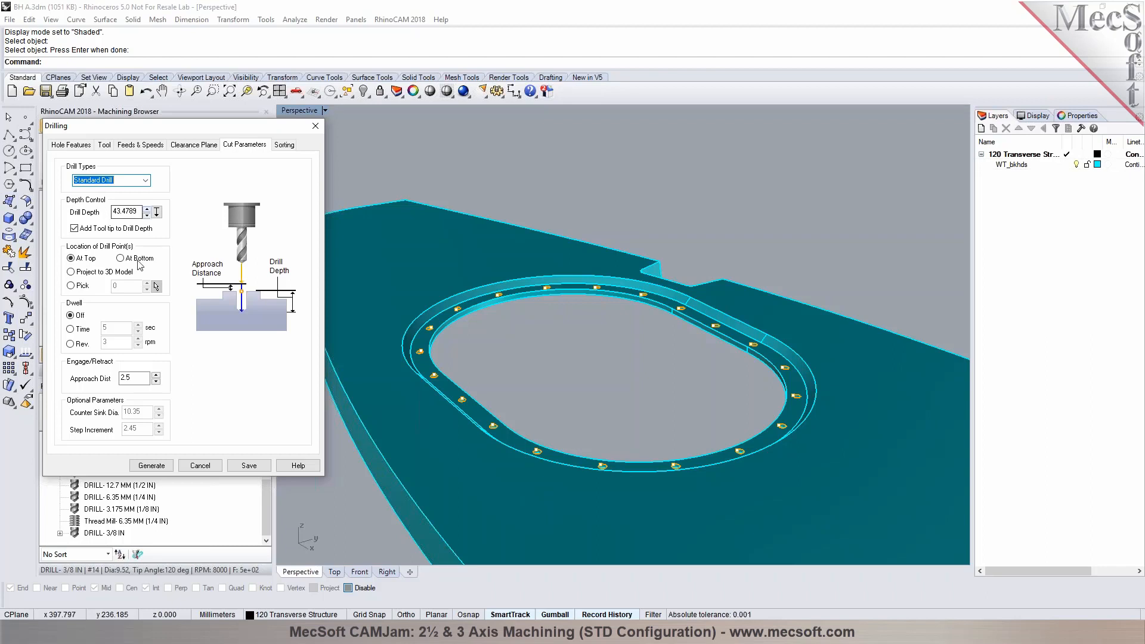
pyautogui.click(74, 286)
pyautogui.click(156, 286)
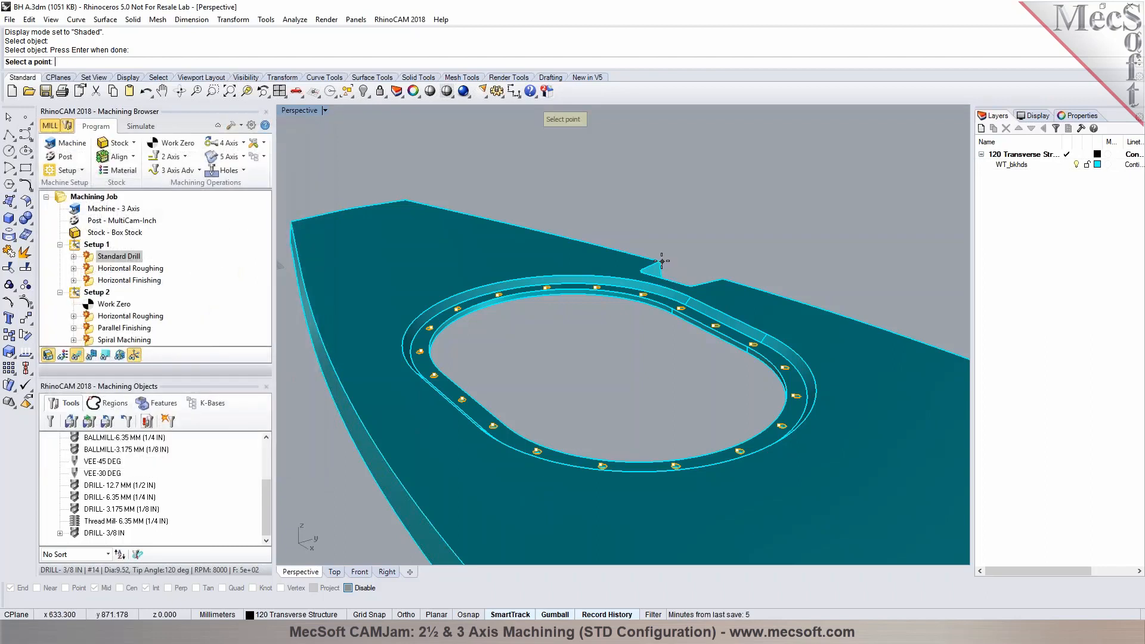
pyautogui.click(348, 588)
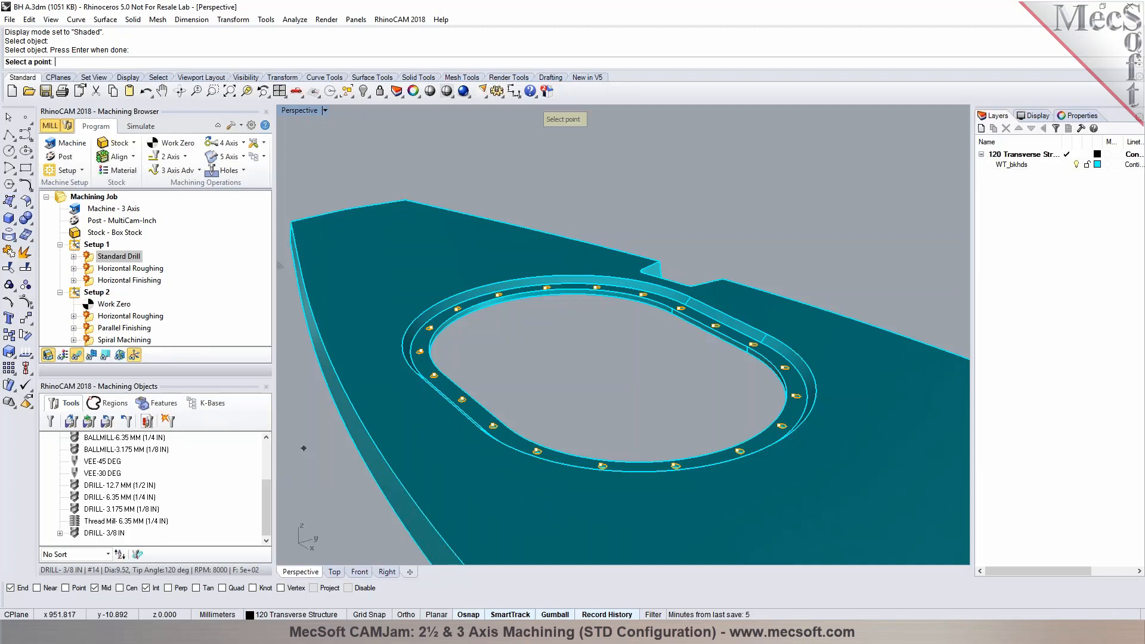
pyautogui.click(660, 273)
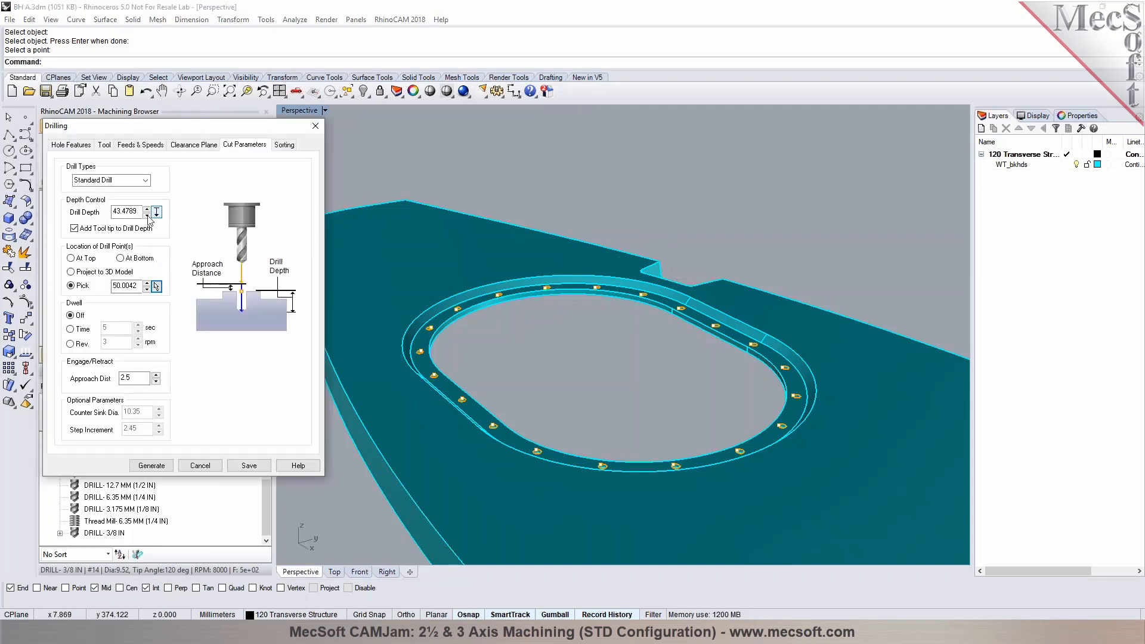
pyautogui.scroll(-4, 161, 226)
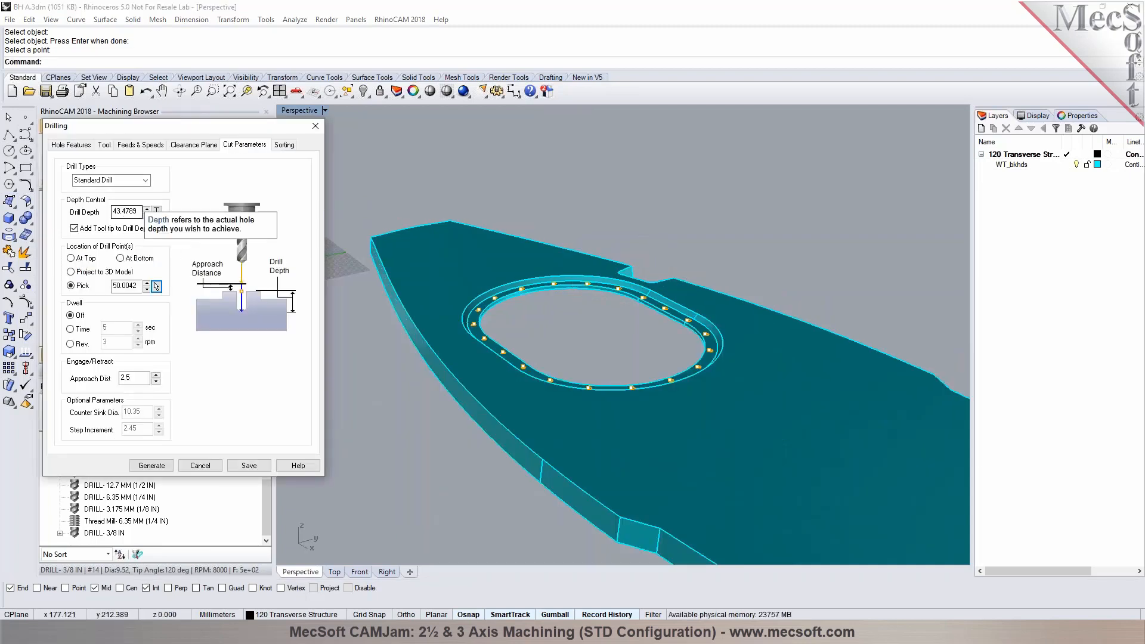
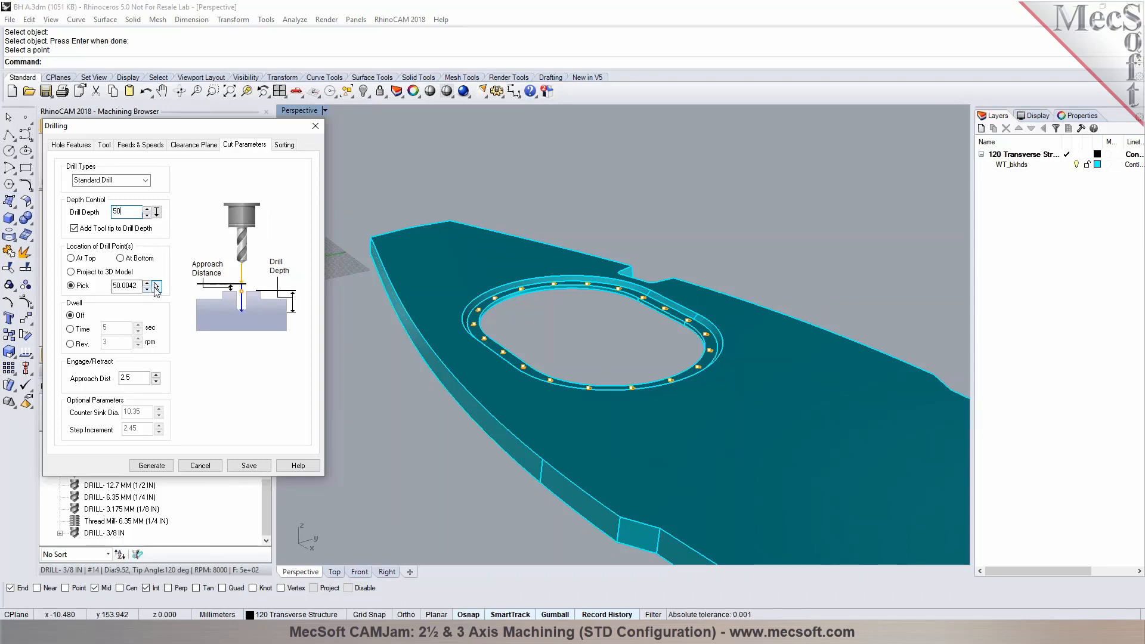
pyautogui.moveTo(136, 376)
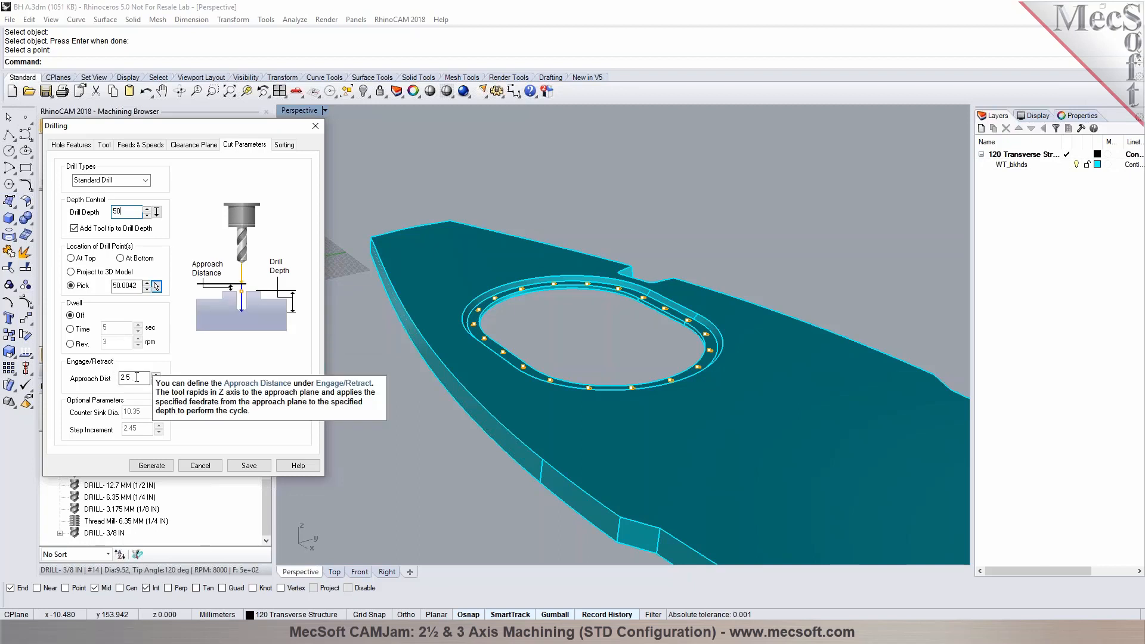
pyautogui.click(119, 211)
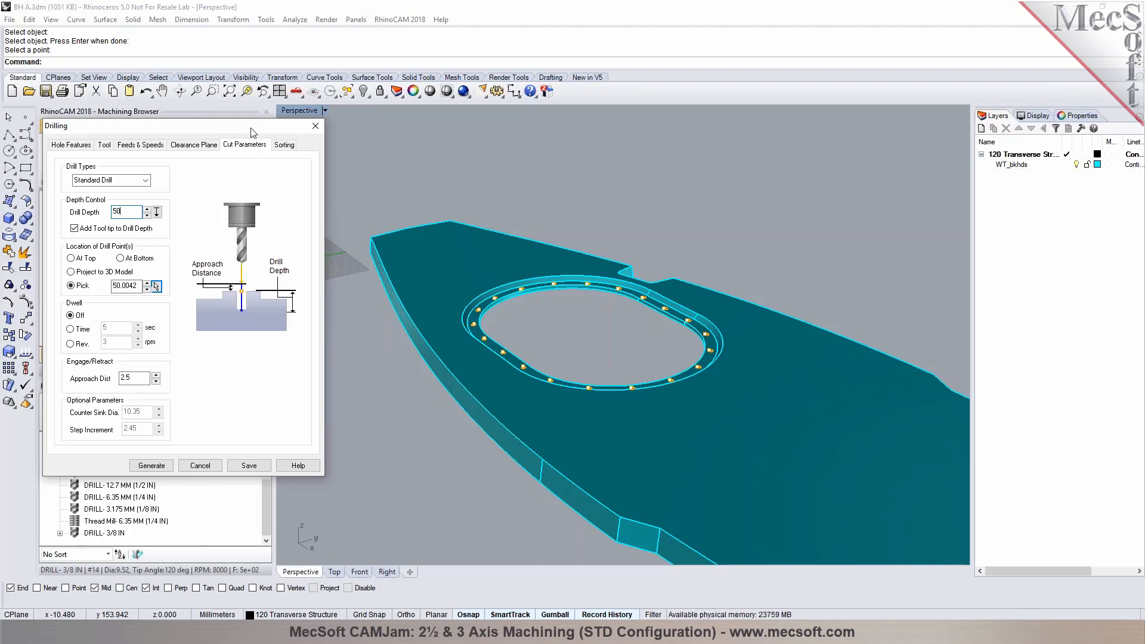
# Step: Sort the holes by minimum distance starting from Lower Left and generate the Standard Drill toolpath
pyautogui.click(284, 145)
pyautogui.click(151, 175)
pyautogui.click(96, 225)
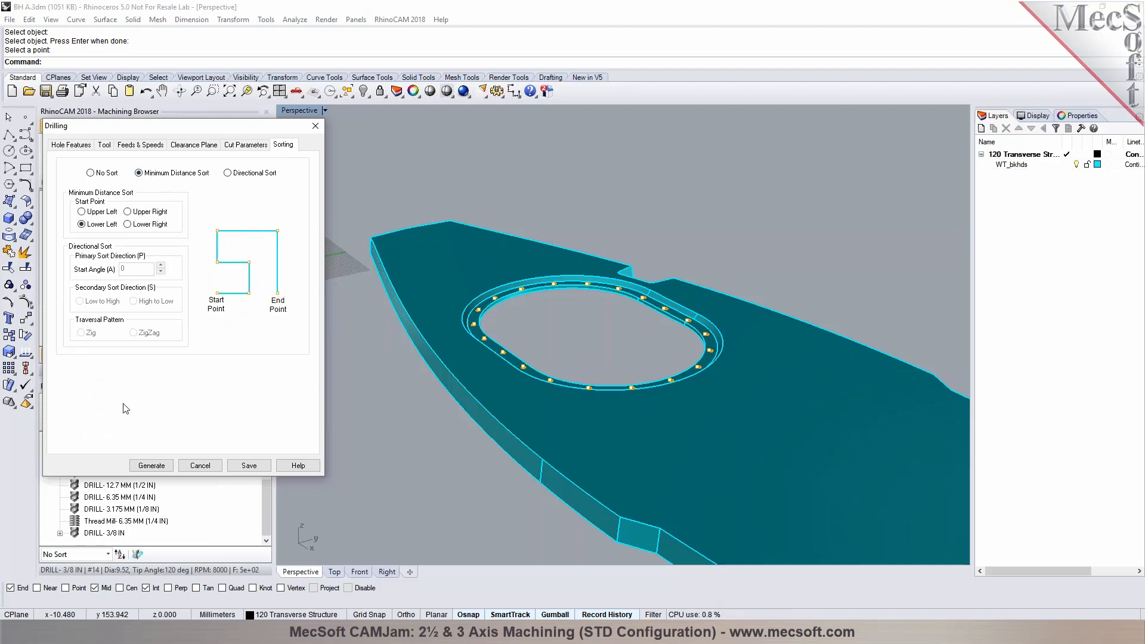
pyautogui.click(150, 465)
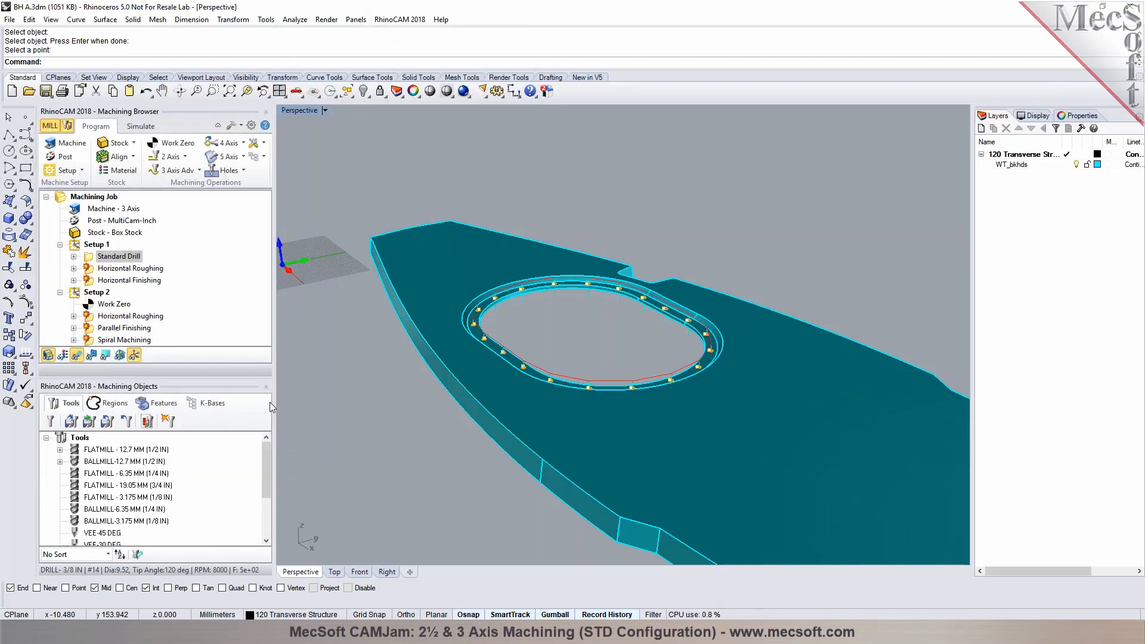
# Step: Measure the diameter of one of the holes on the opening's recessed flange
pyautogui.scroll(5, 473, 286)
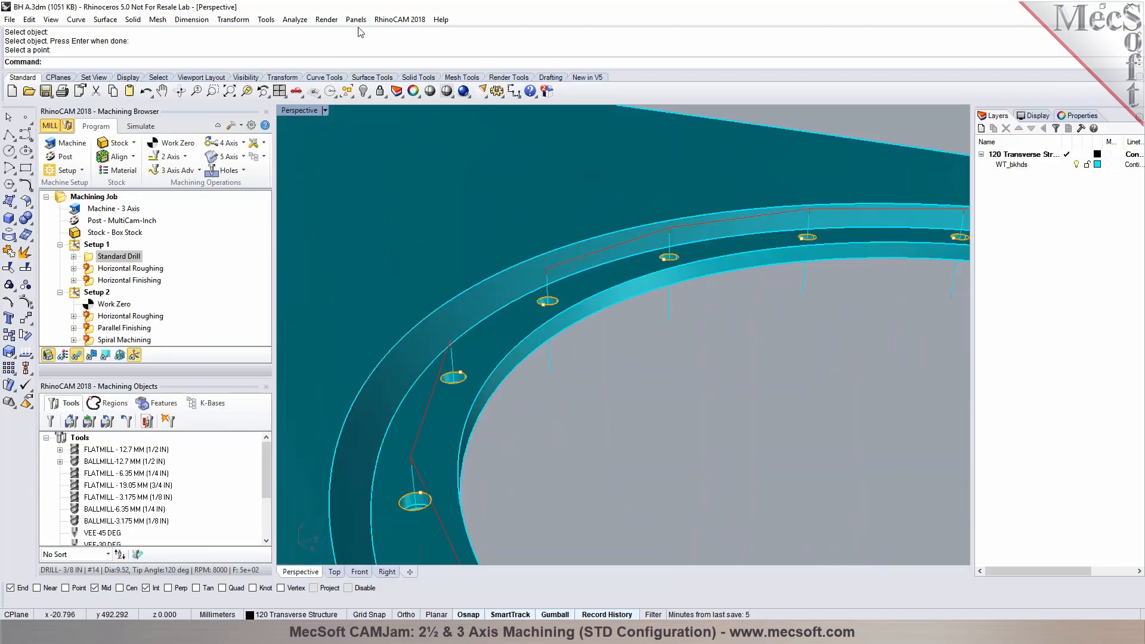
pyautogui.click(266, 19)
pyautogui.moveTo(295, 19)
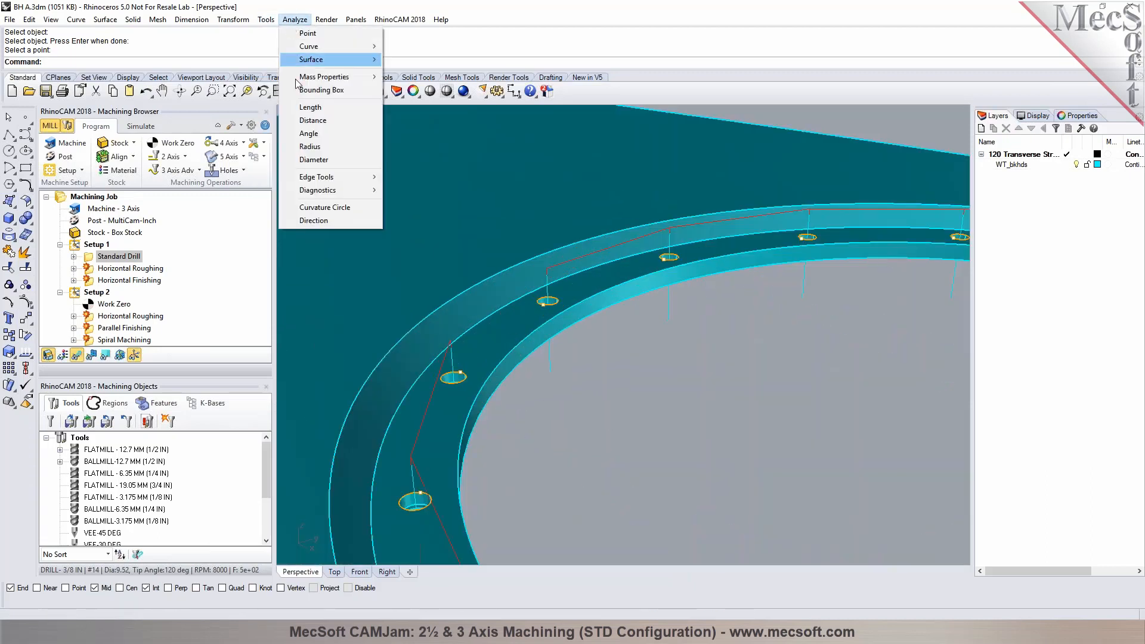
pyautogui.click(313, 159)
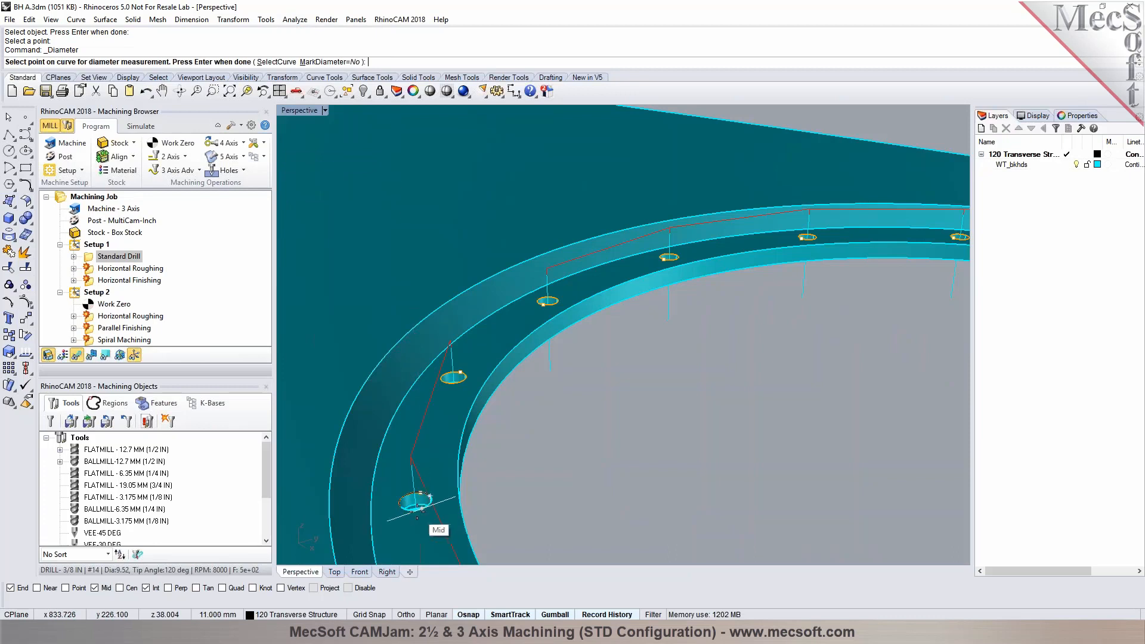
pyautogui.click(418, 506)
pyautogui.press('Return')
# Step: Simulate the Standard Drill toolpath on the box stock
pyautogui.scroll(-5, 432, 283)
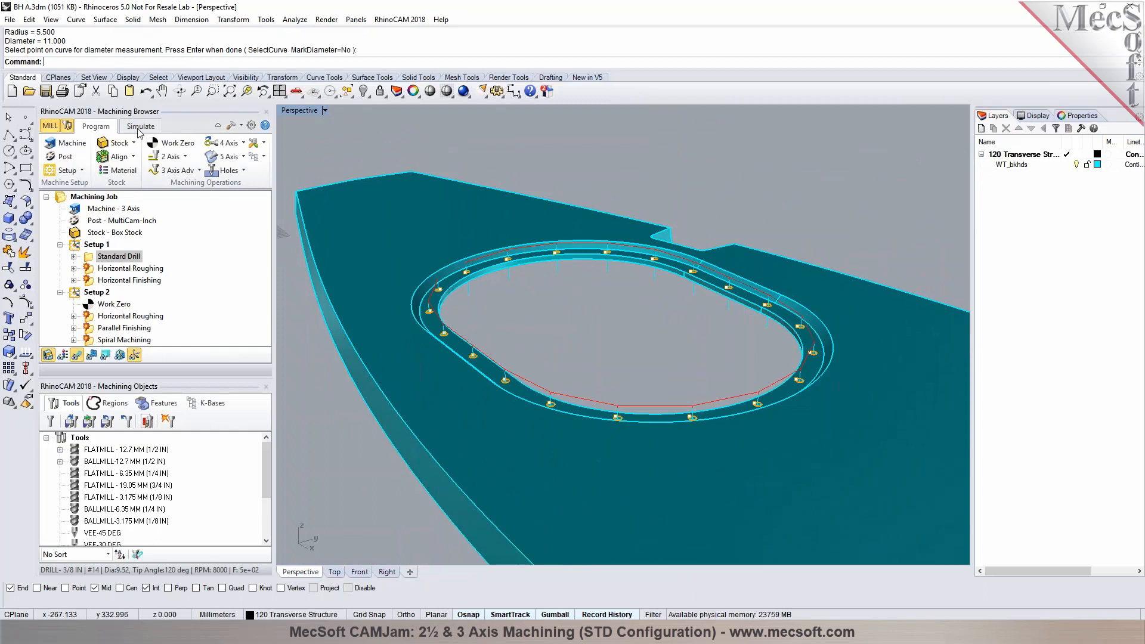
pyautogui.click(141, 126)
pyautogui.click(140, 157)
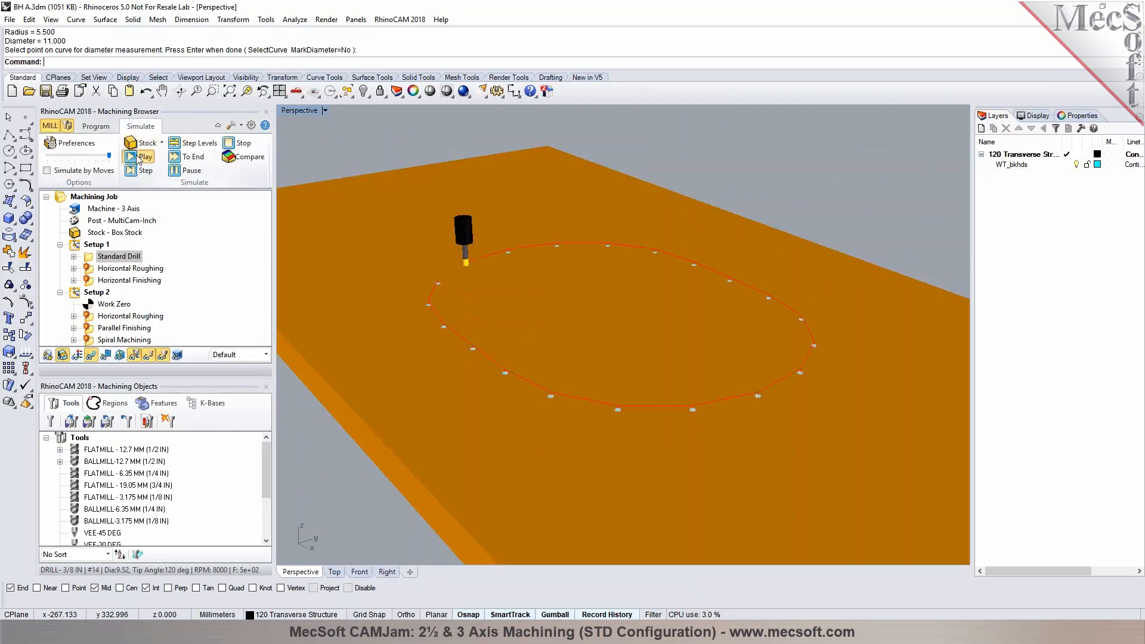
# Step: Examine the generated Standard Drill toolpath around the opening's recessed flange on the part
pyautogui.click(97, 126)
pyautogui.moveTo(542, 322); pyautogui.dragTo(417, 295, button='right')
pyautogui.scroll(6, 418, 295)
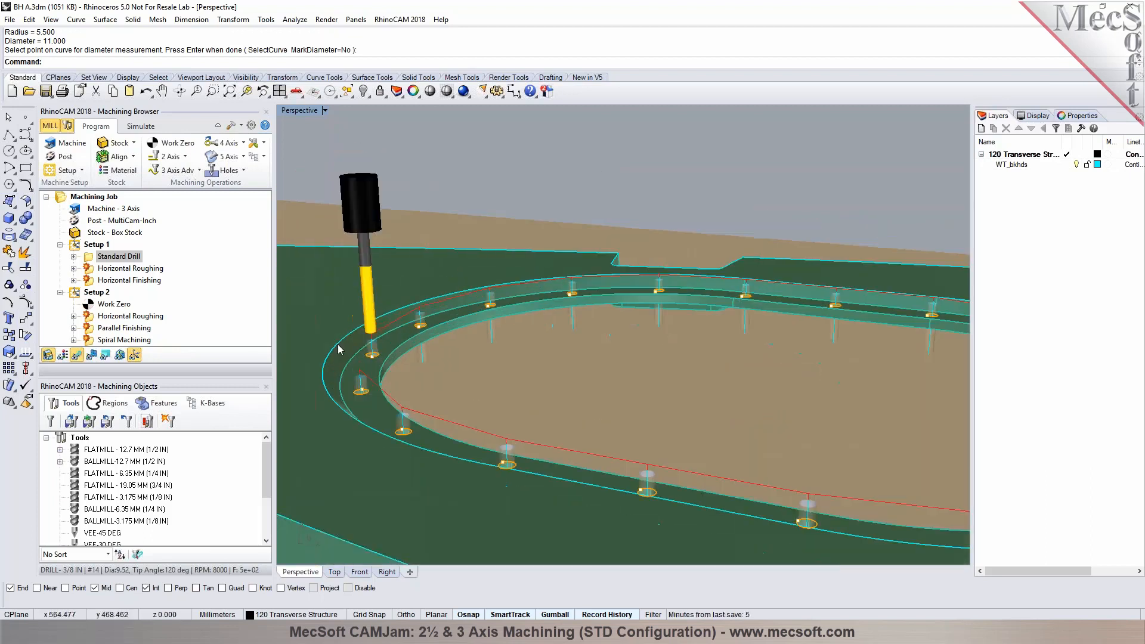
pyautogui.scroll(-5, 443, 358)
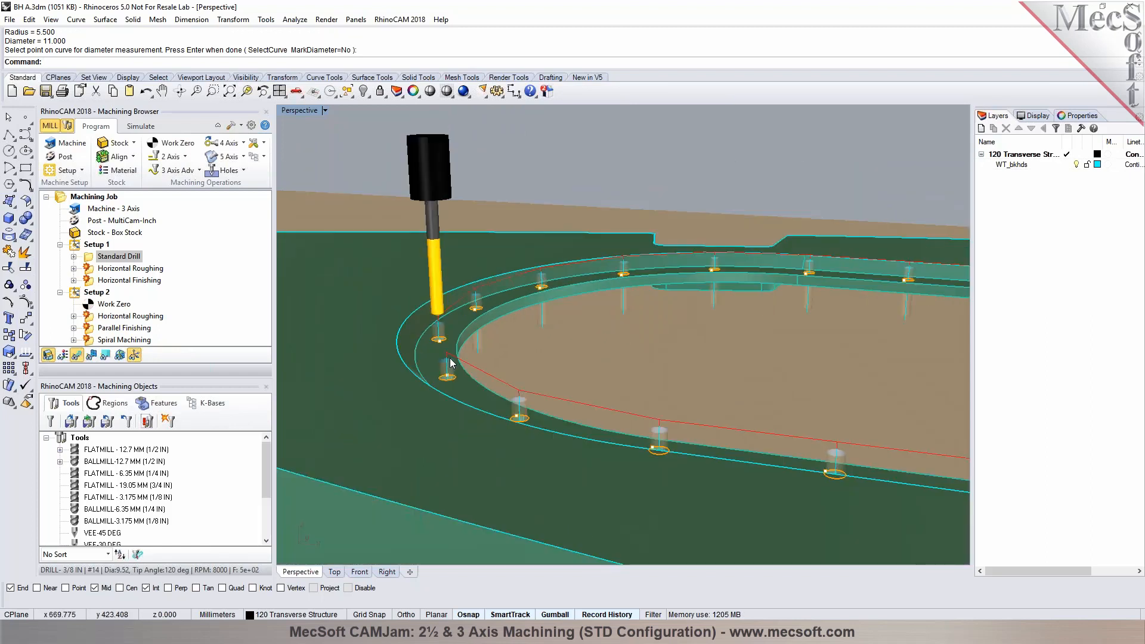
pyautogui.scroll(-4, 448, 358)
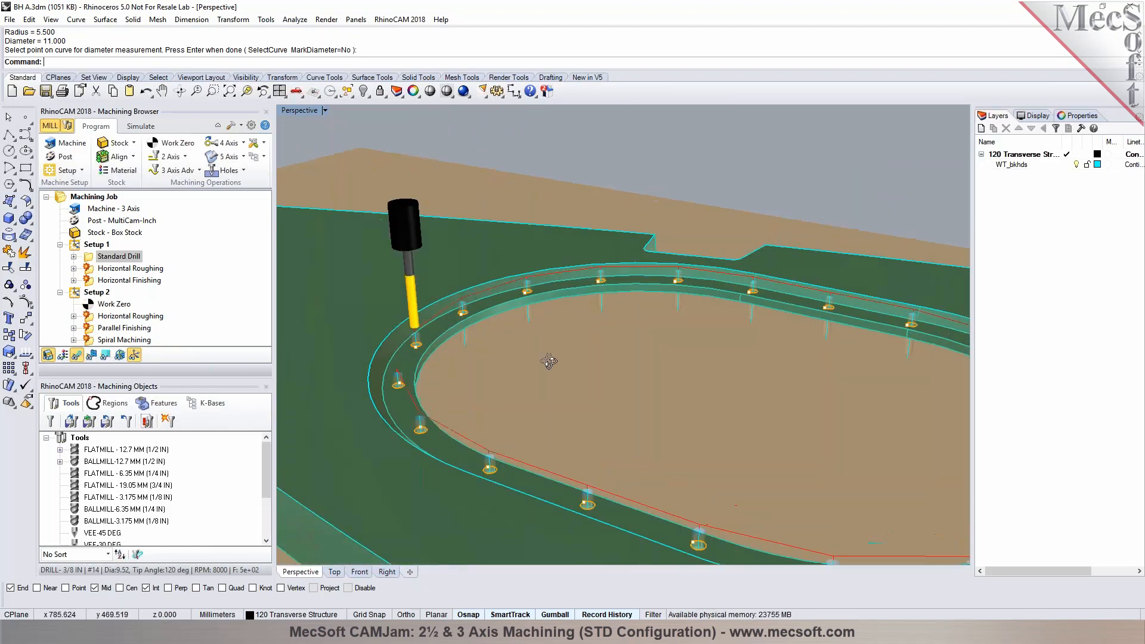
# Step: Move Setup 1's Horizontal Finishing ahead of Horizontal Roughing and select three outer edges of the recessed flange as its part regions
pyautogui.moveTo(95, 279); pyautogui.dragTo(93, 269)
pyautogui.doubleClick(93, 270)
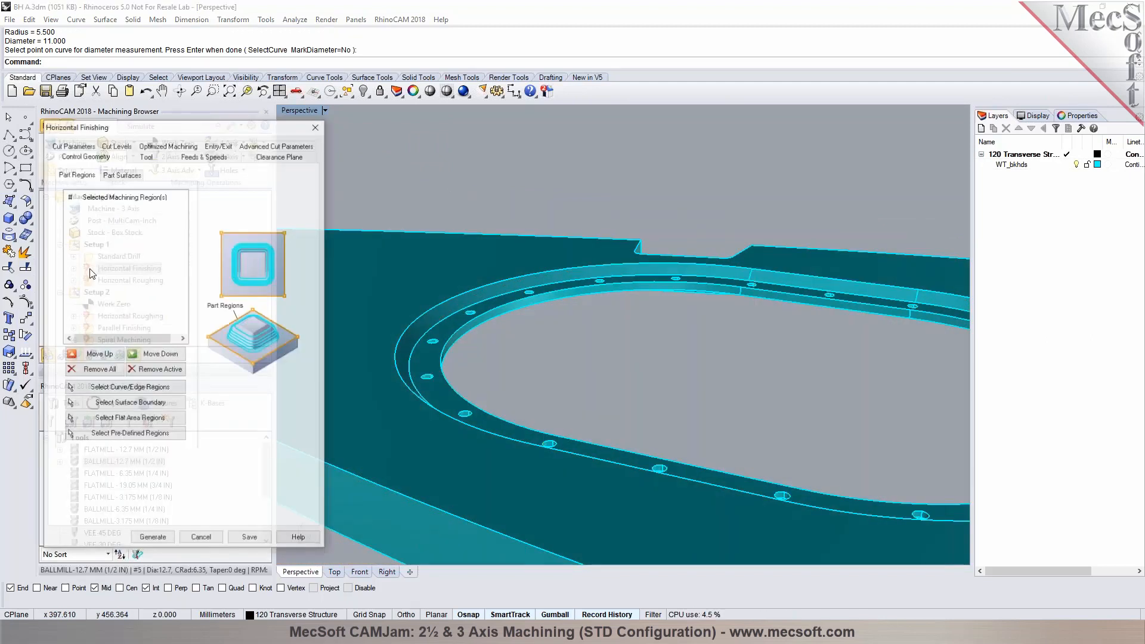
pyautogui.click(129, 387)
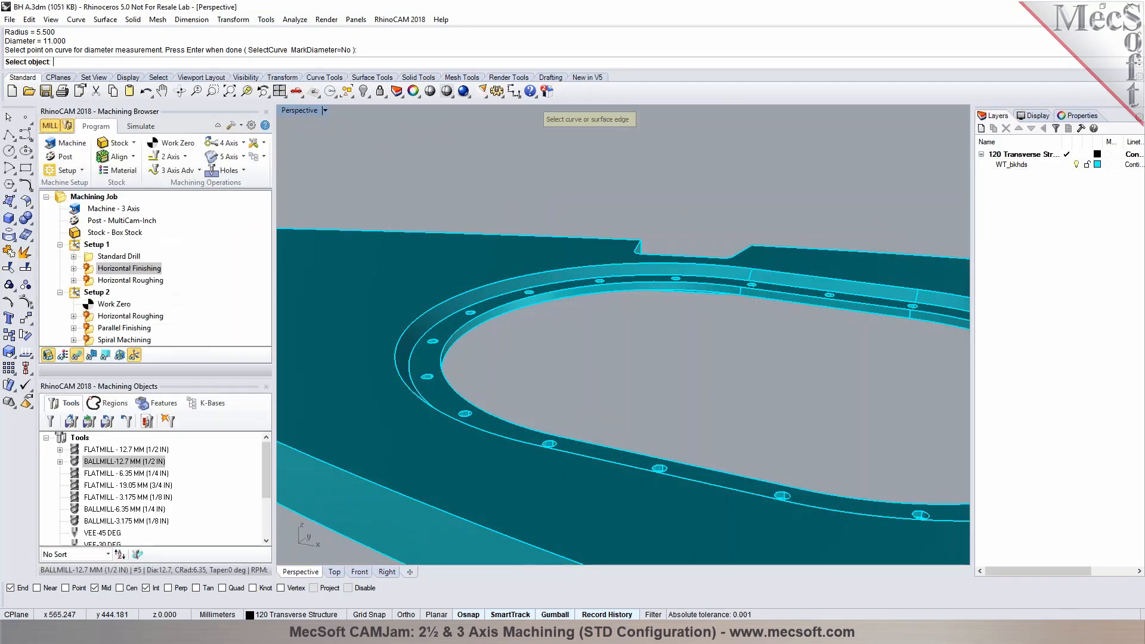
pyautogui.click(413, 322)
pyautogui.scroll(-2, 660, 302)
pyautogui.click(674, 281)
pyautogui.click(787, 299)
pyautogui.press('Return')
# Step: Add the short straight outer edge at the flange's end to the Horizontal Finishing part regions
pyautogui.moveTo(680, 347); pyautogui.dragTo(518, 344, button='right')
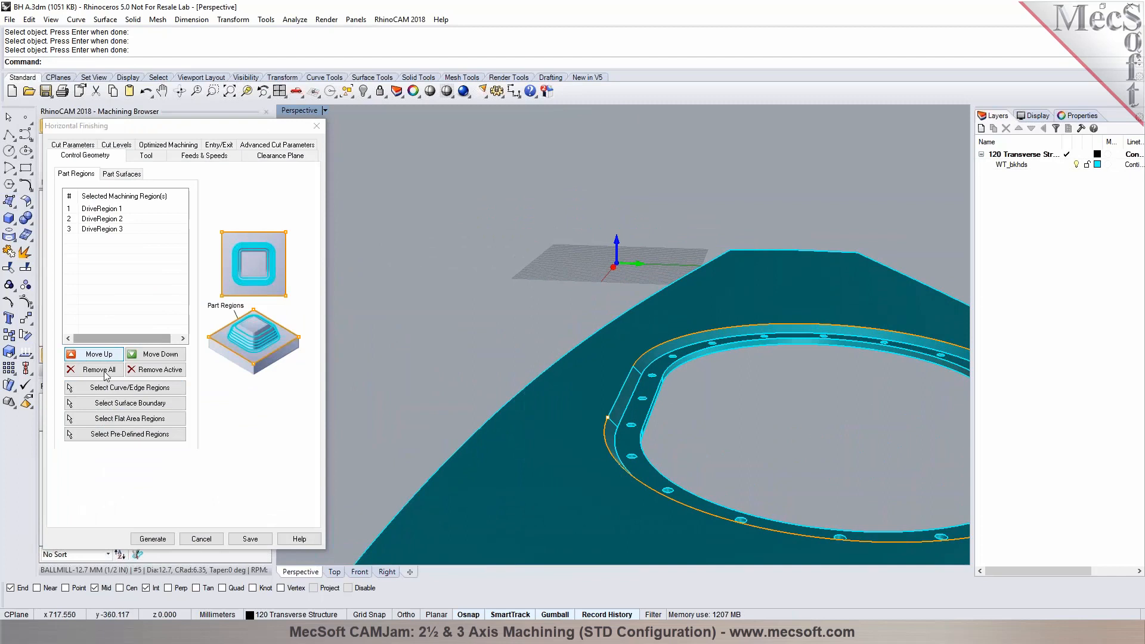
pyautogui.click(130, 387)
pyautogui.click(604, 413)
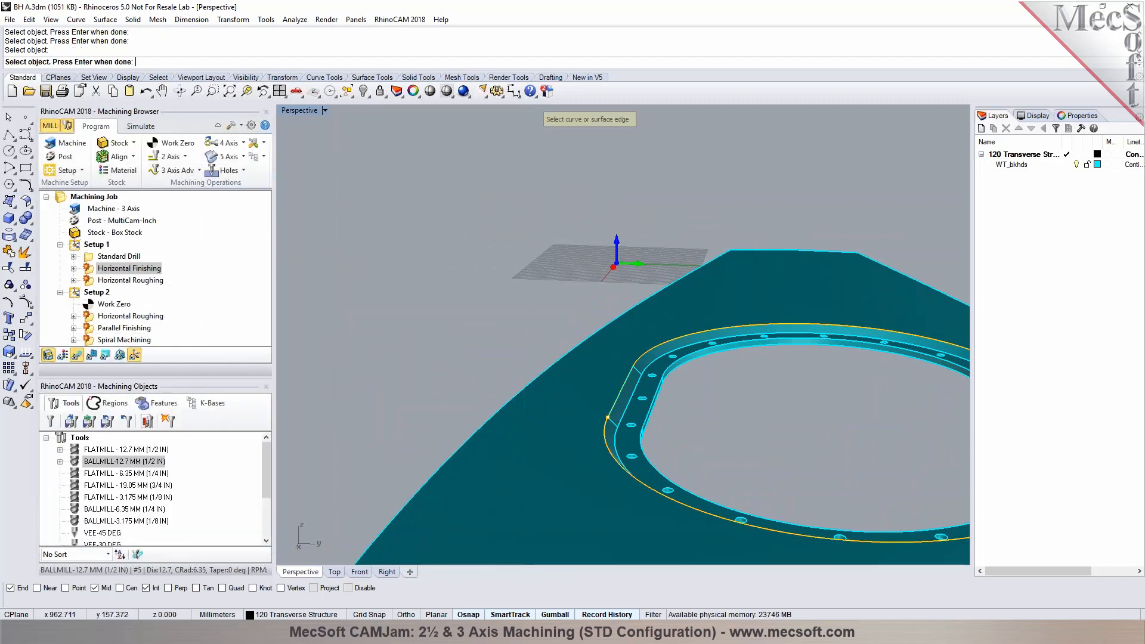
pyautogui.press('Return')
# Step: Pick the corner on the opening's lower inner edge as the Horizontal Finishing bottom cut level, 28.0042
pyautogui.click(183, 146)
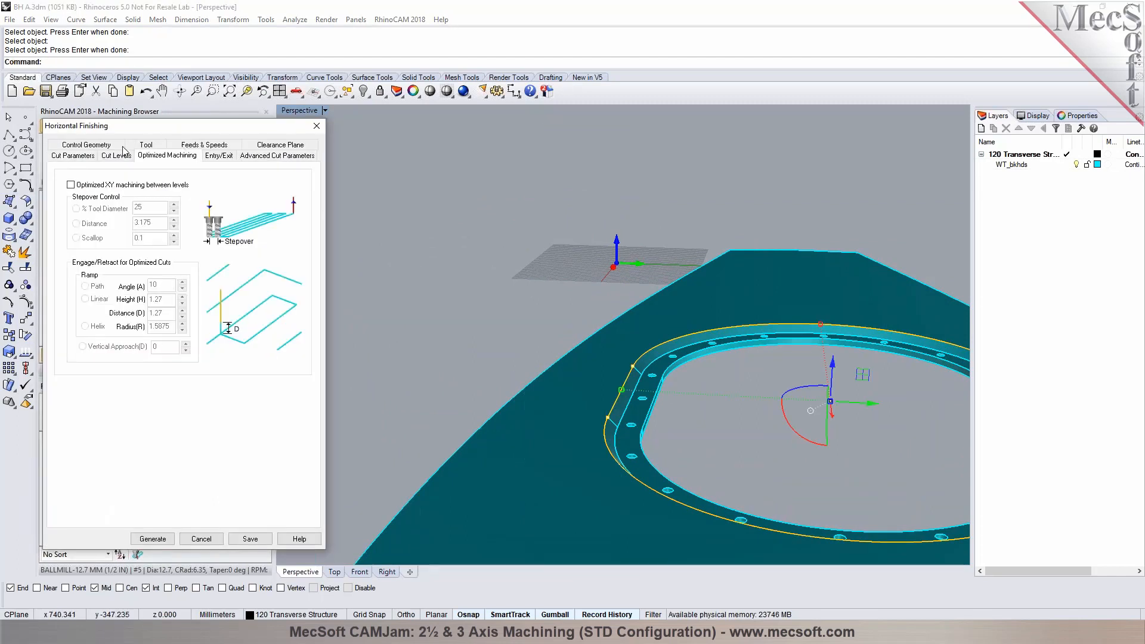
pyautogui.click(117, 155)
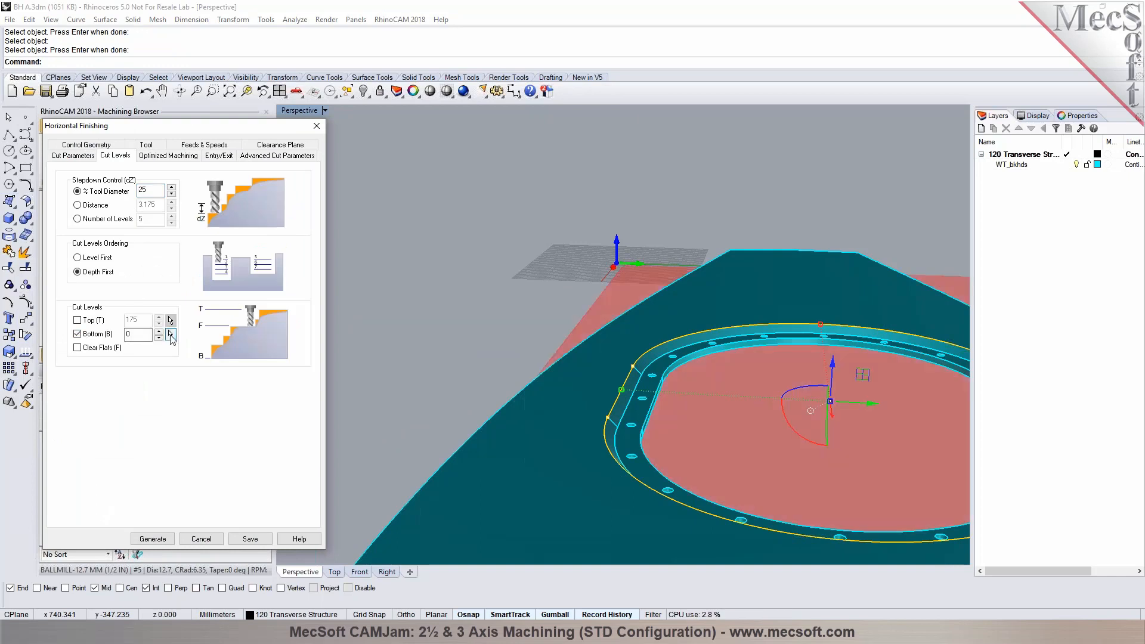
pyautogui.click(171, 334)
pyautogui.scroll(2, 655, 356)
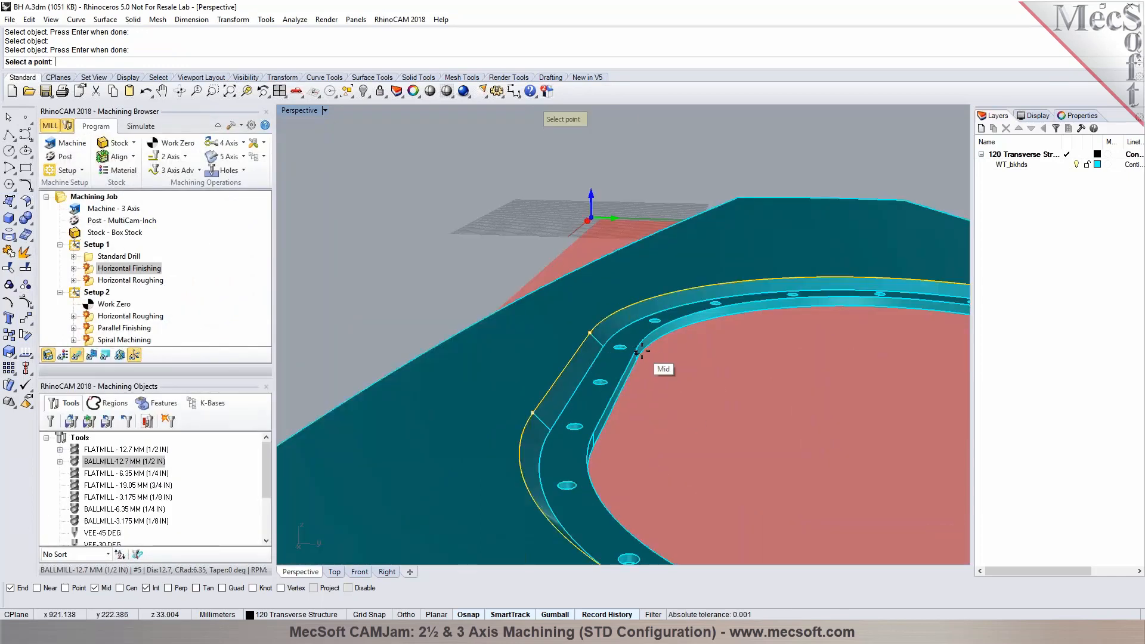
pyautogui.scroll(2, 638, 353)
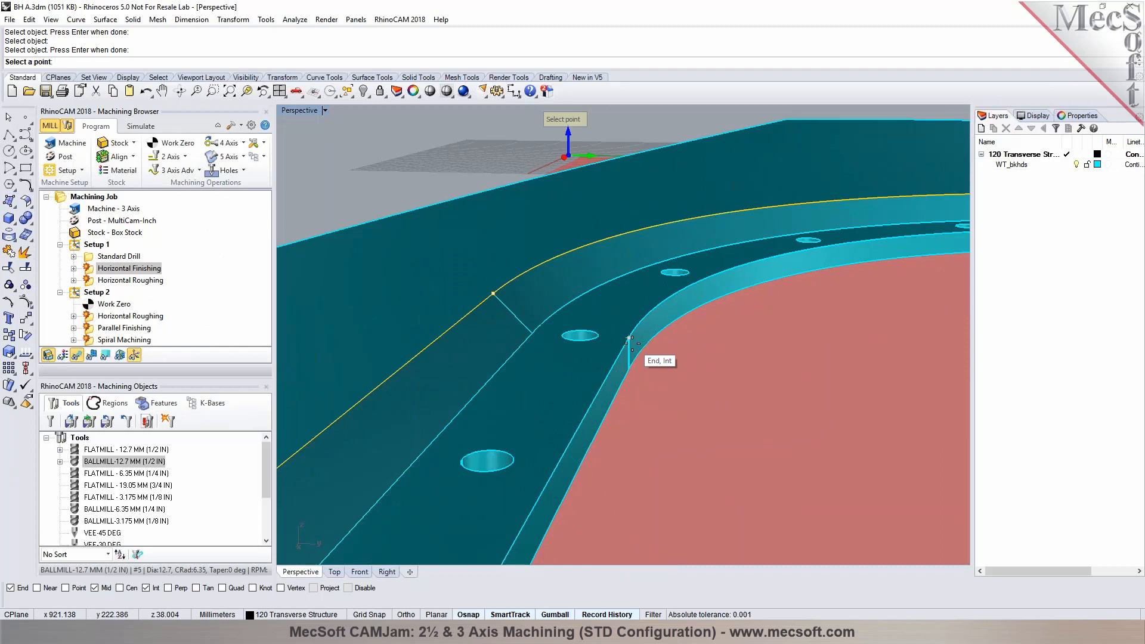
pyautogui.click(629, 369)
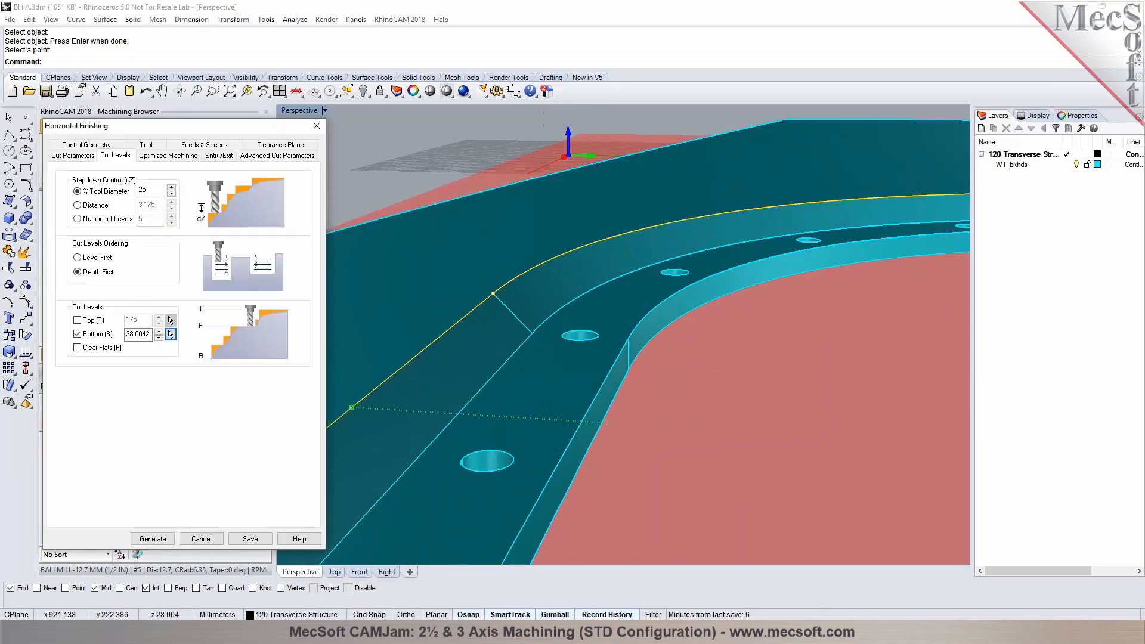
# Step: Pick a point on the model to set the bottom cut level to 38.0042, and generate the Horizontal Finishing toolpath
pyautogui.scroll(-3, 421, 214)
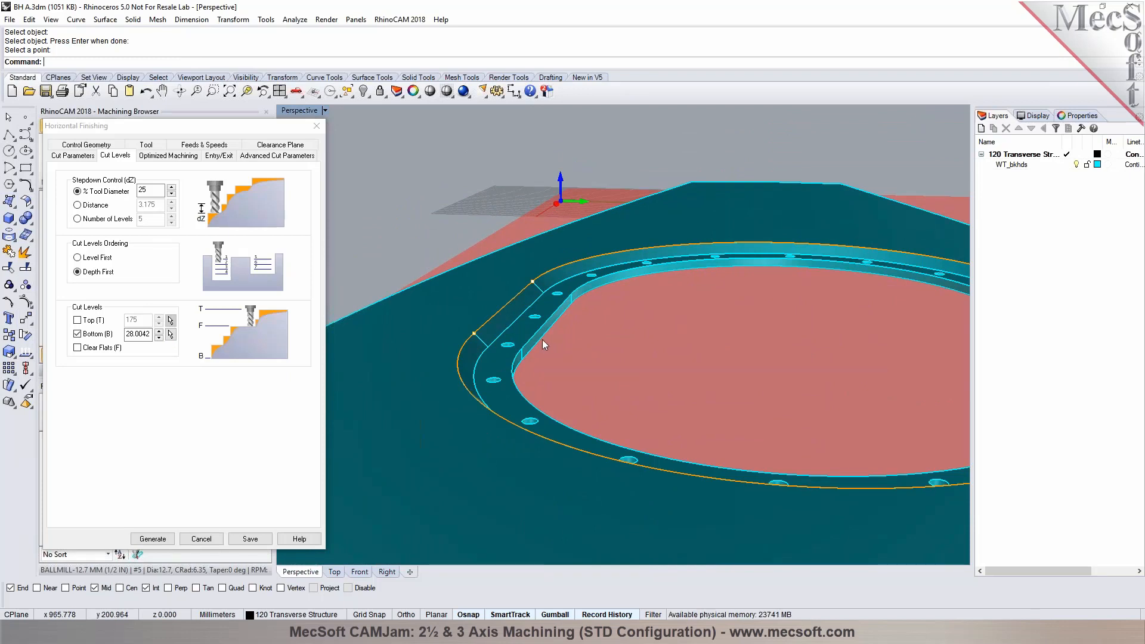
pyautogui.click(170, 334)
pyautogui.click(532, 281)
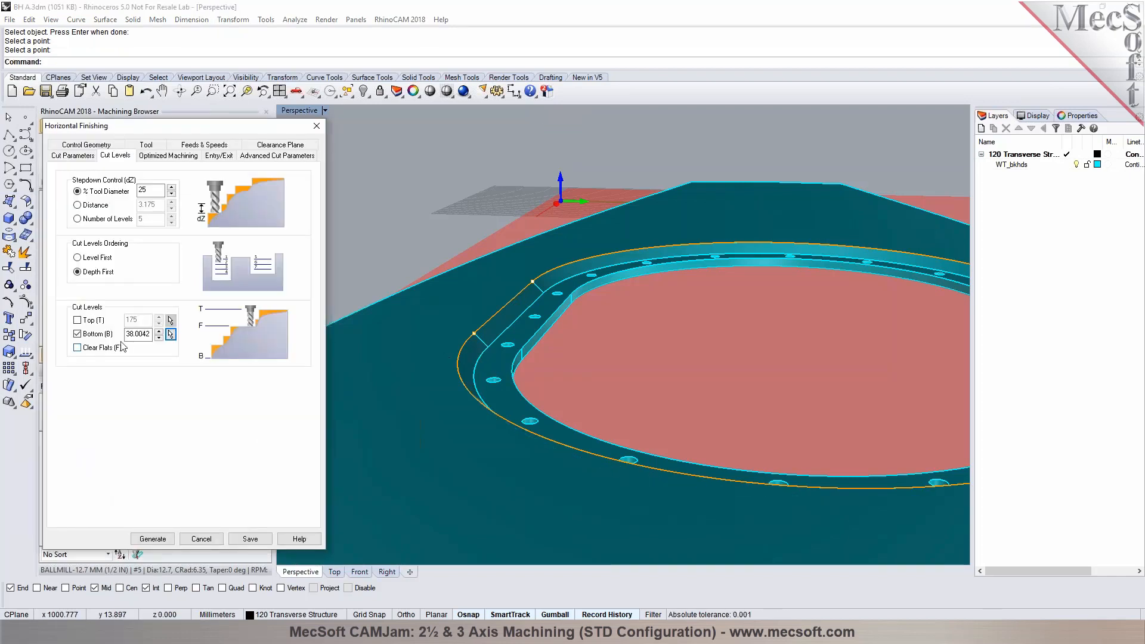
pyautogui.click(167, 156)
pyautogui.click(226, 157)
pyautogui.click(154, 538)
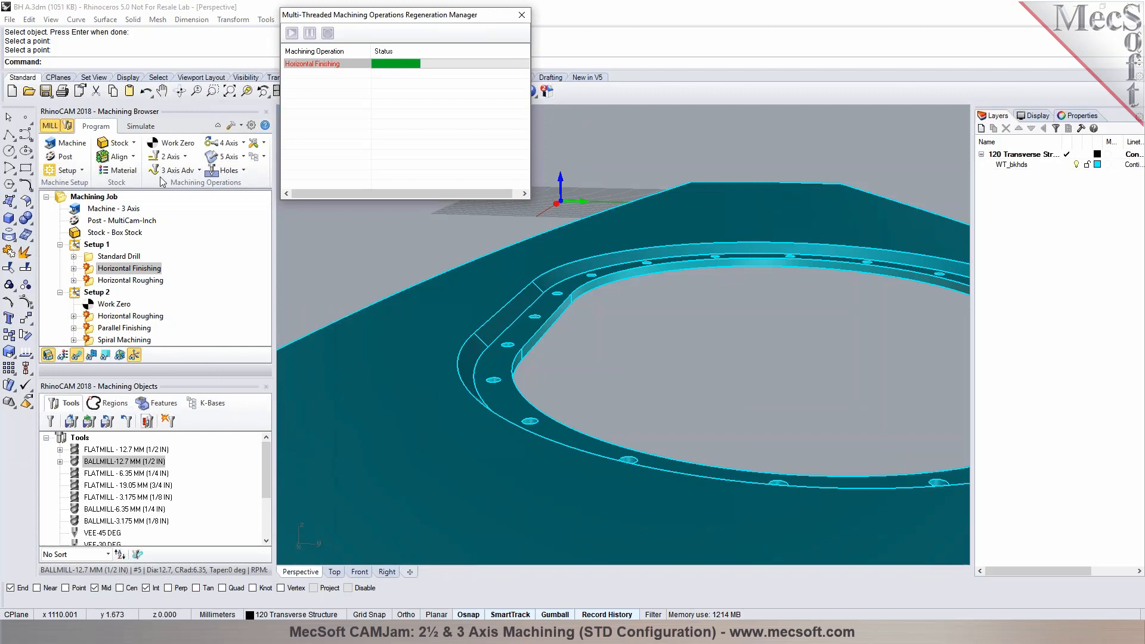
pyautogui.click(184, 157)
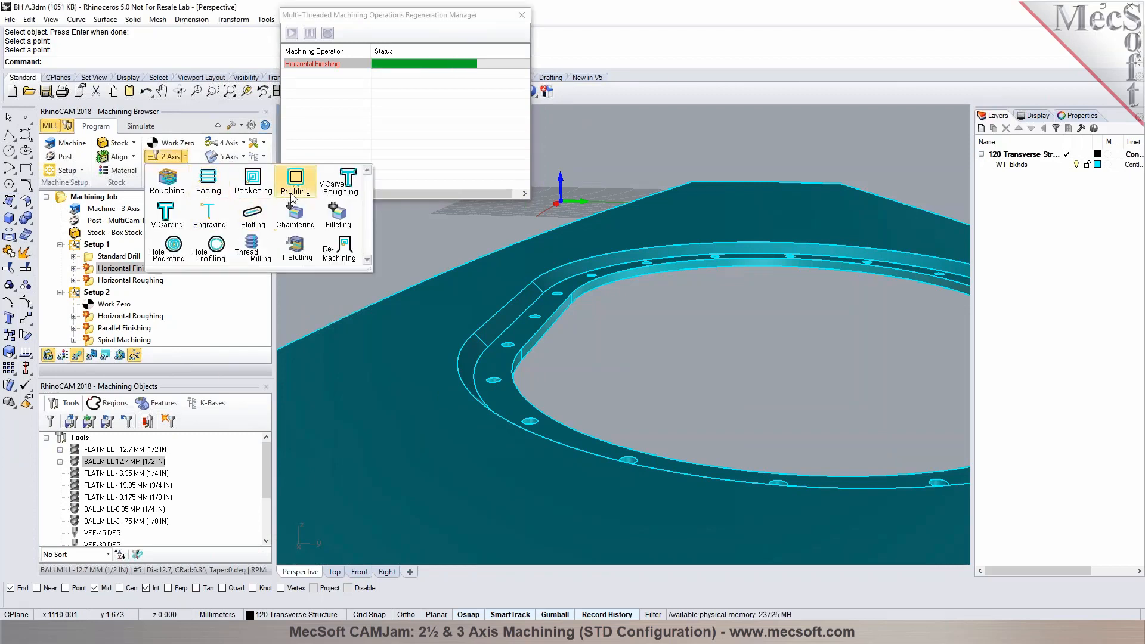
pyautogui.click(253, 190)
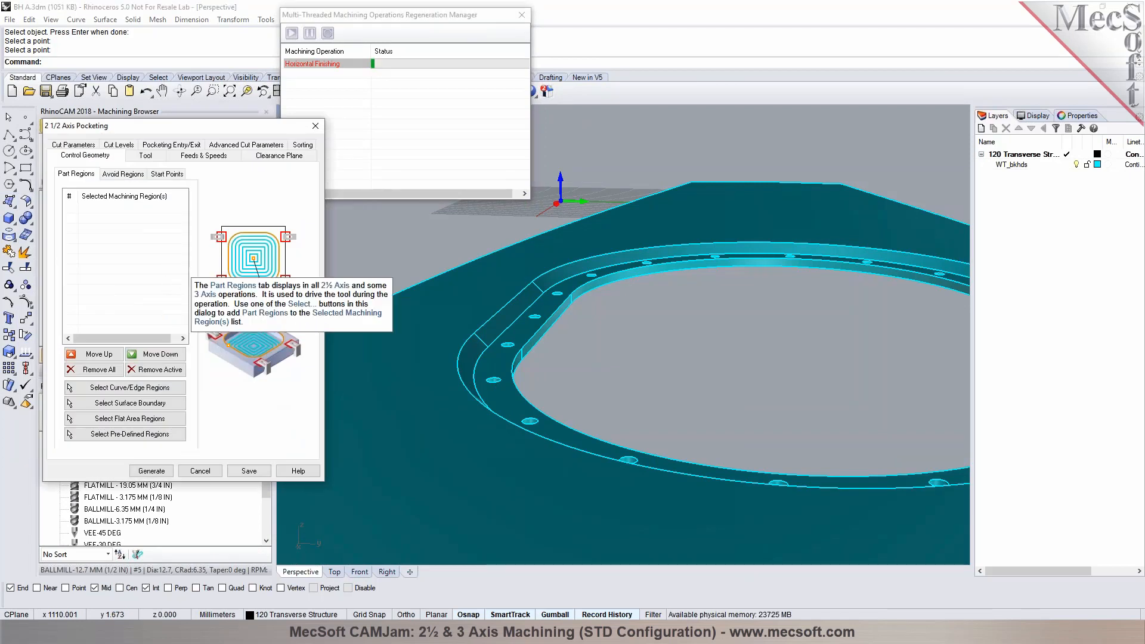
pyautogui.click(200, 470)
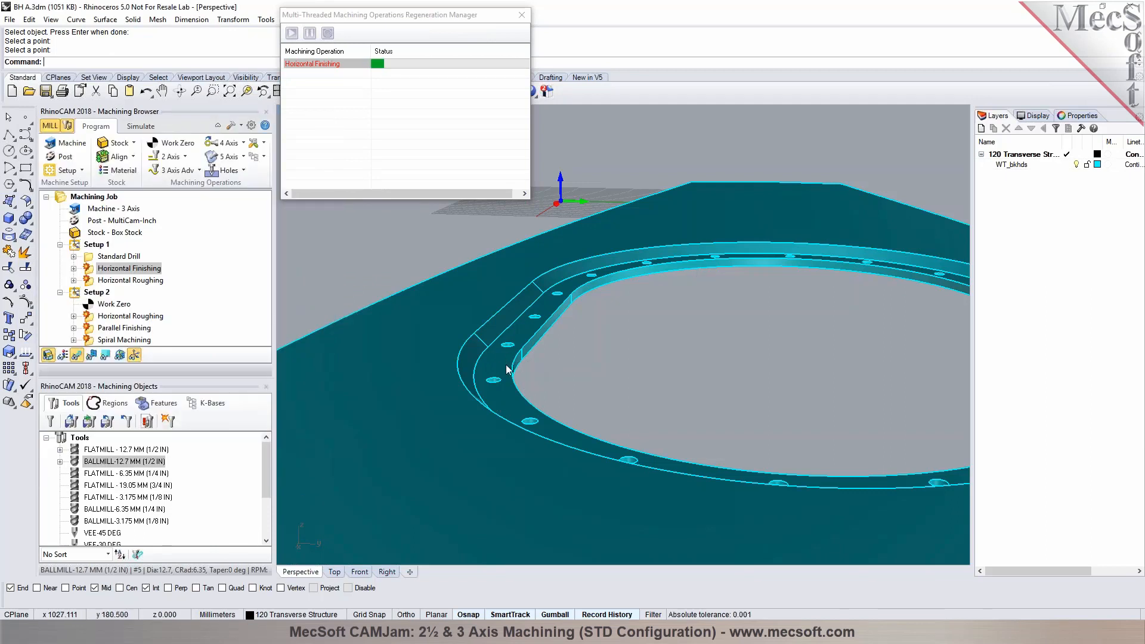
# Step: Create a 2½ Axis Profiling operation after Standard Drill, with the opening's upper inner edge chain as its part region
pyautogui.click(95, 257)
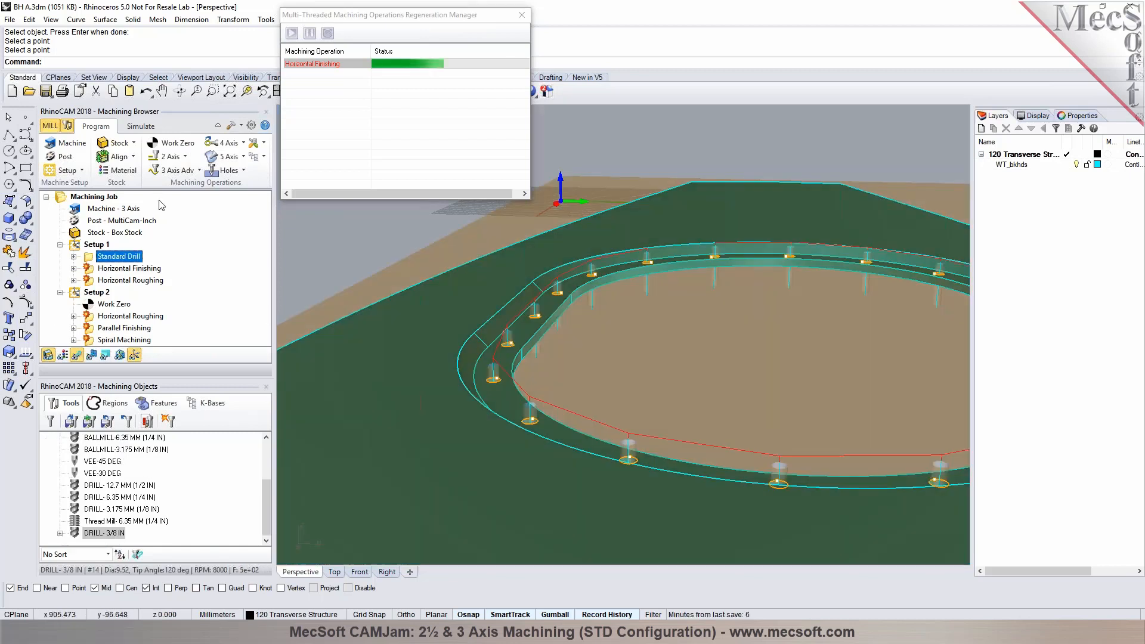
pyautogui.click(170, 156)
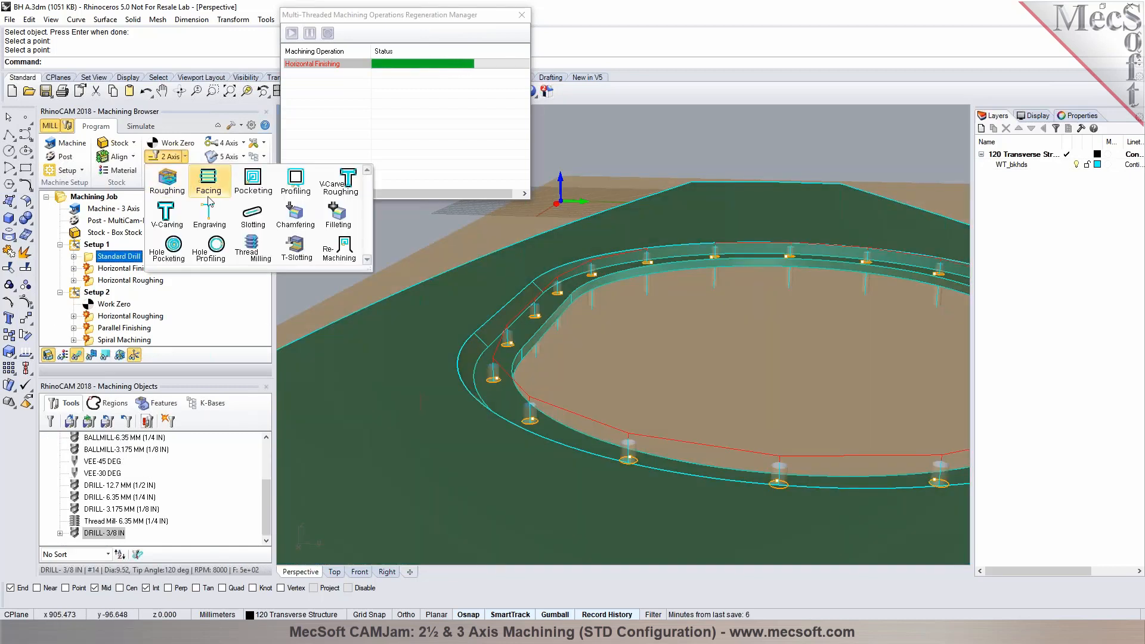
pyautogui.click(295, 181)
pyautogui.click(125, 388)
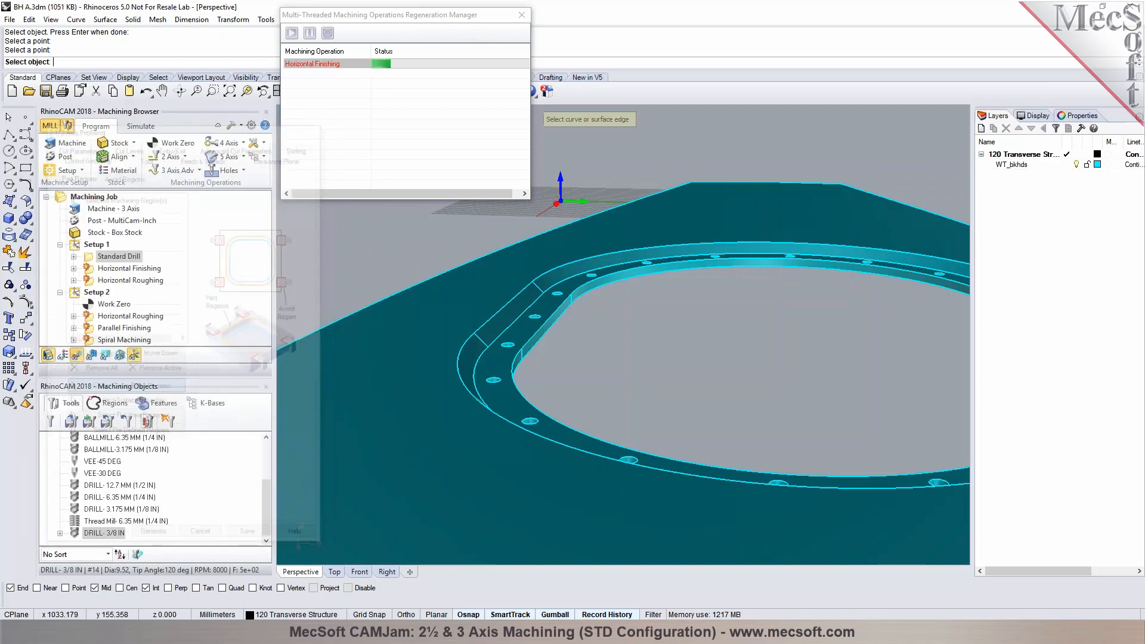
pyautogui.write('chain')
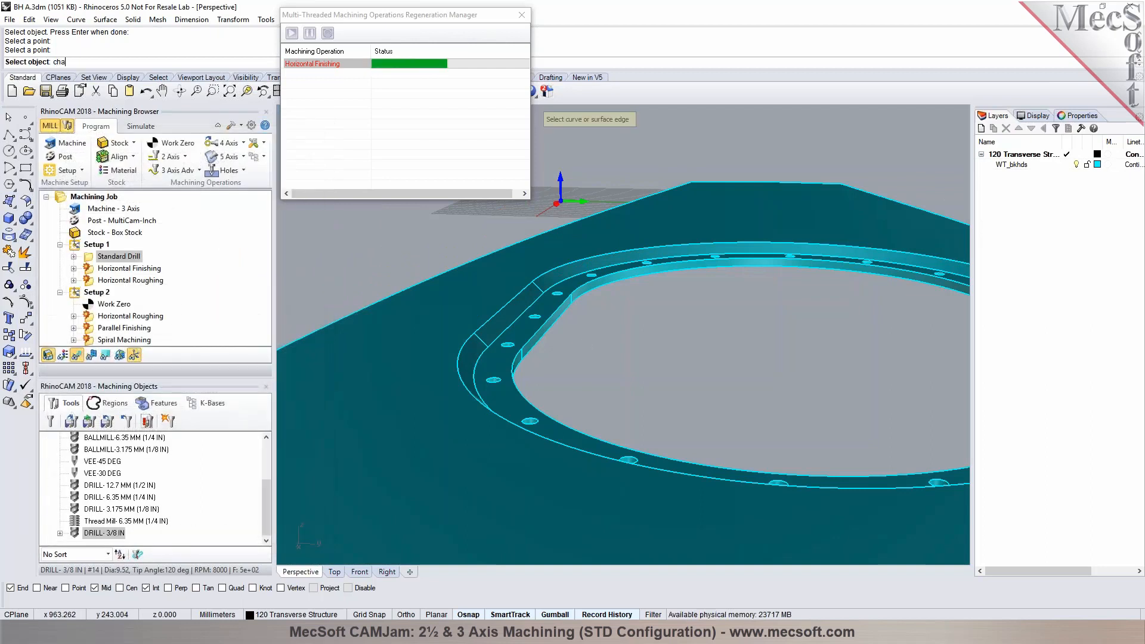
pyautogui.press('Return')
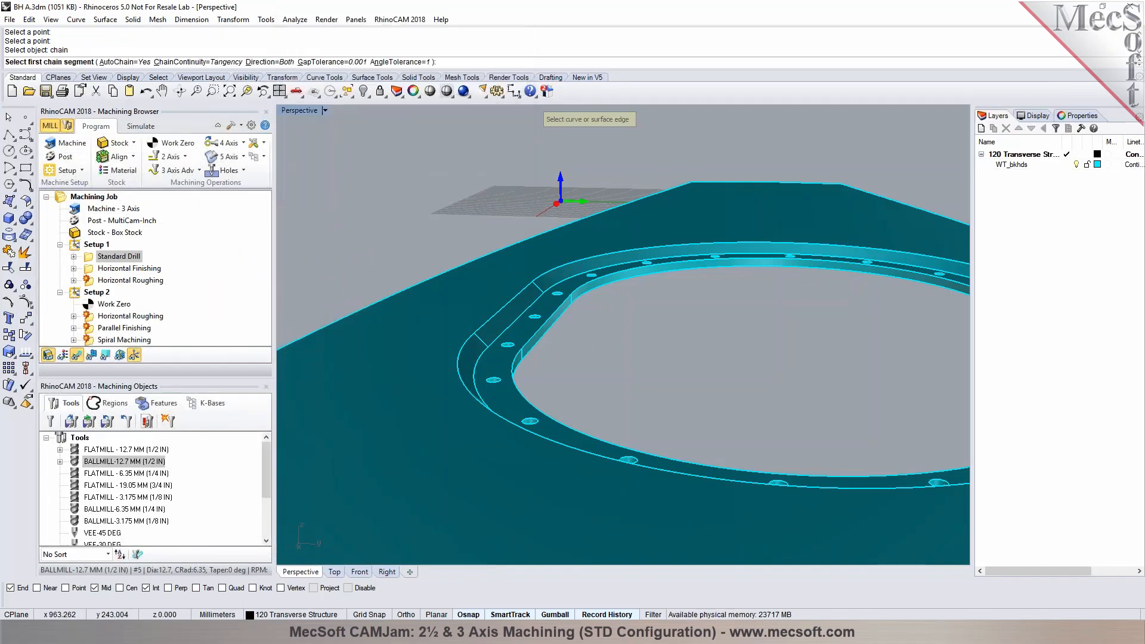
pyautogui.click(577, 291)
pyautogui.press('Return')
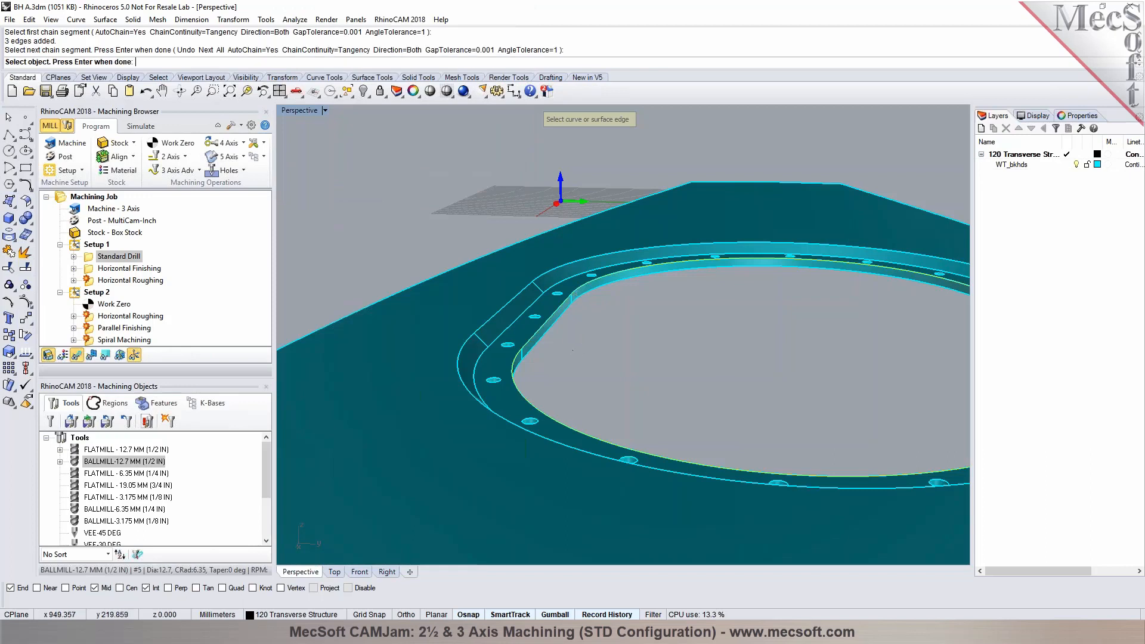
pyautogui.press('Return')
# Step: Use the 12.7 mm FLATMILL for the profiling and set the cut side to Inside for closed curves
pyautogui.click(145, 155)
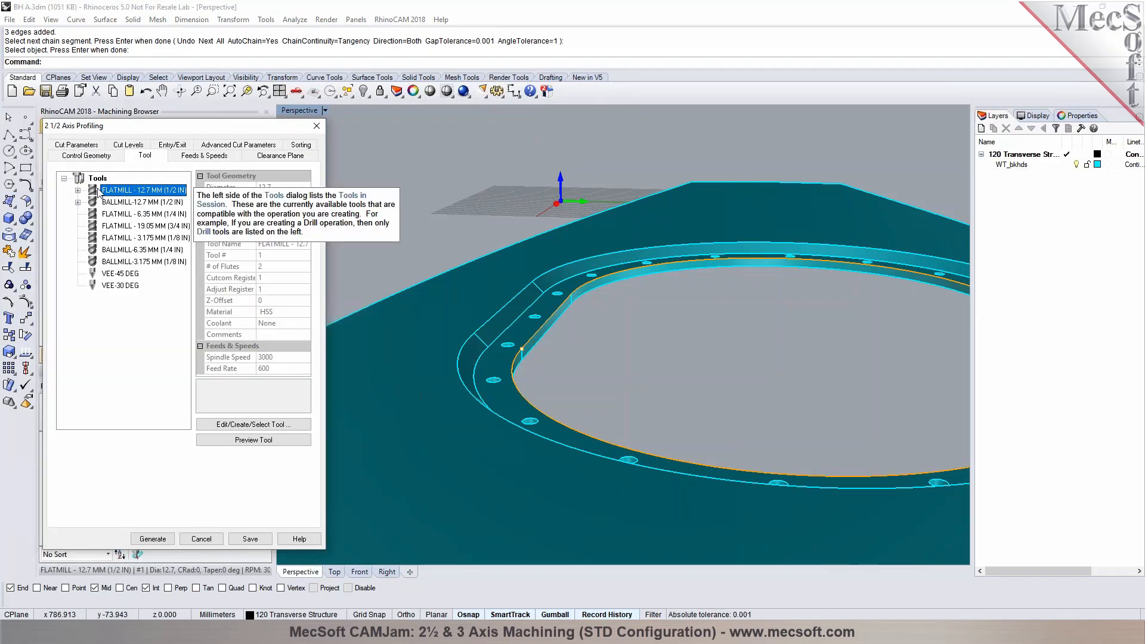
pyautogui.click(89, 147)
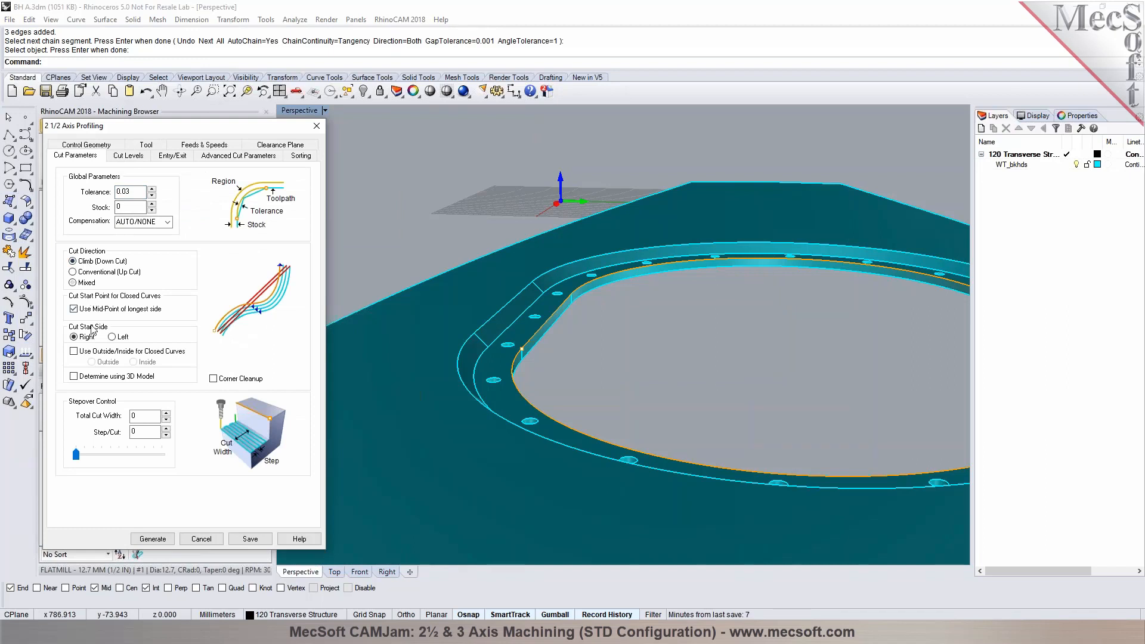
pyautogui.click(96, 353)
pyautogui.click(143, 362)
# Step: Set the profiling's total cut depth to 10 by picking two points across the thickness of the opening's inner wall
pyautogui.click(127, 156)
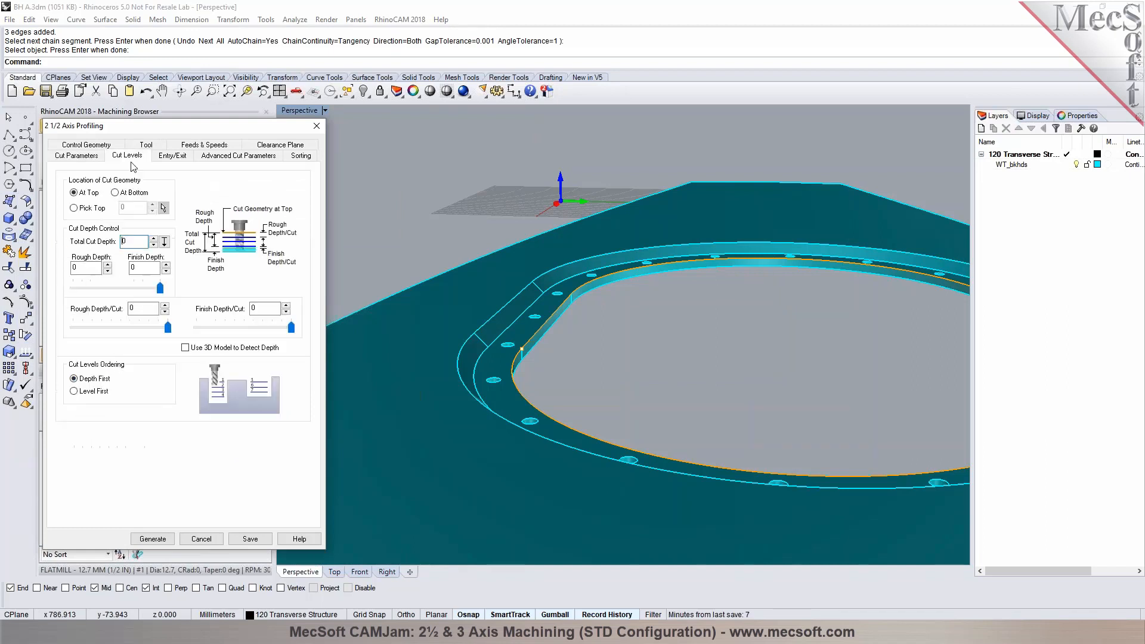
pyautogui.click(164, 241)
pyautogui.scroll(2, 578, 245)
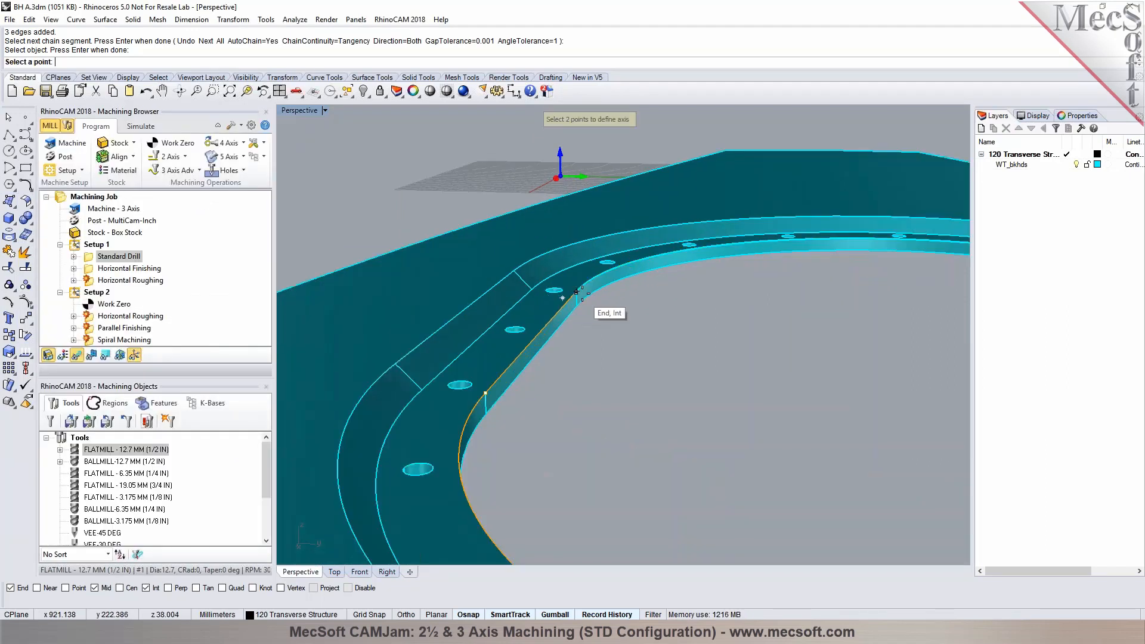
pyautogui.click(577, 292)
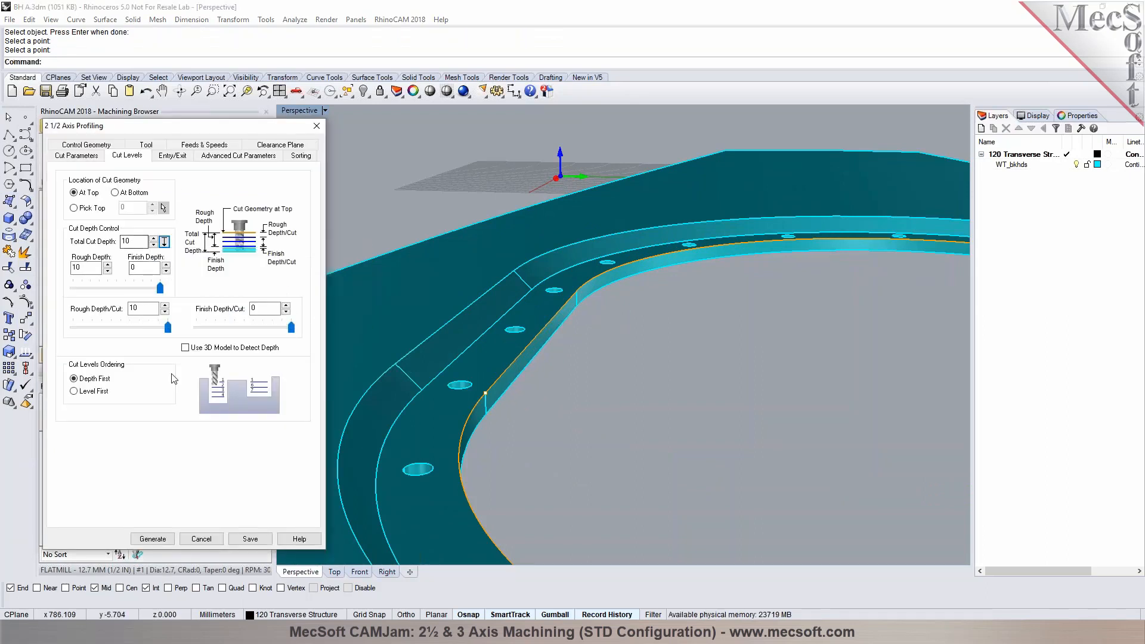
# Step: Set the profiling entry to Along Path with a height of 5 and the exit motion to None
pyautogui.click(172, 155)
pyautogui.click(172, 179)
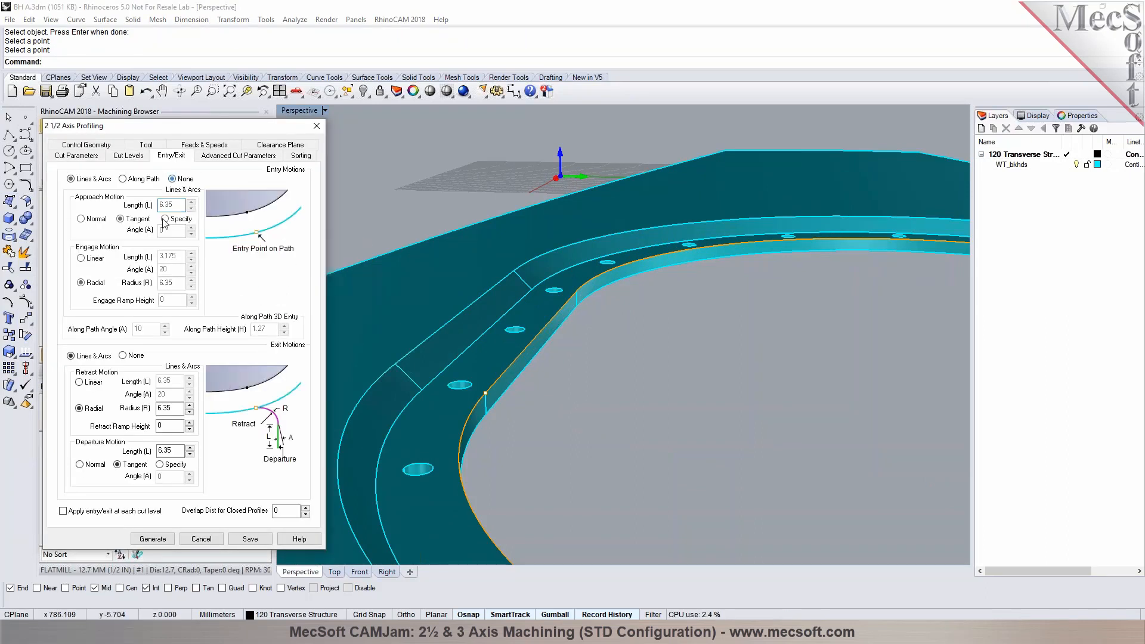
pyautogui.click(123, 355)
pyautogui.click(123, 179)
pyautogui.doubleClick(259, 329)
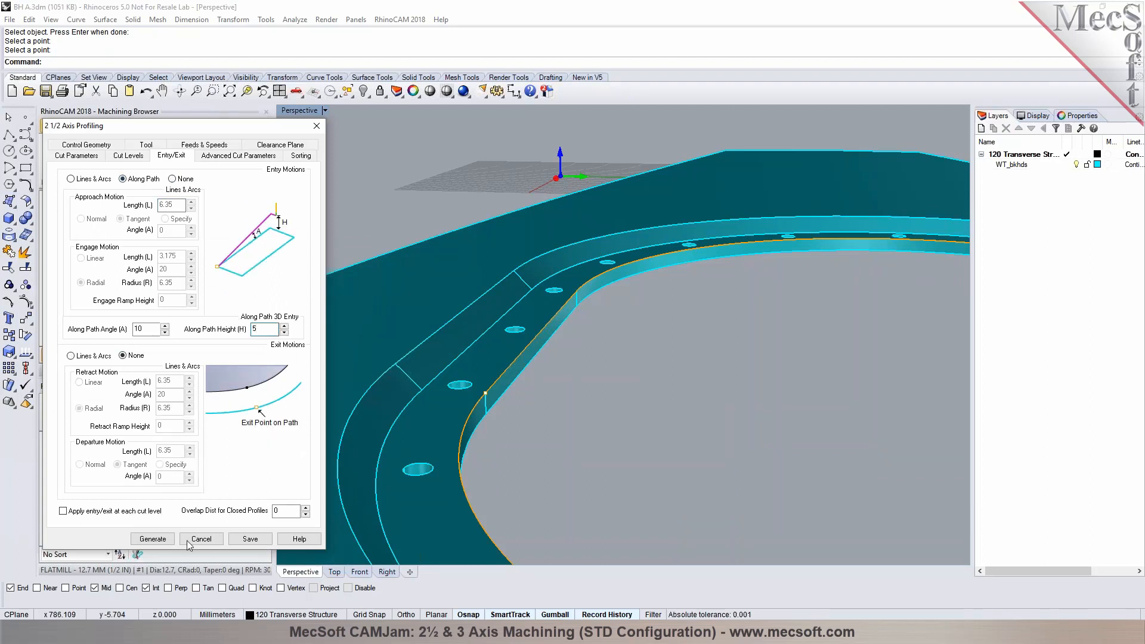
# Step: Generate the 2½ Axis Profiling toolpath and simulate it on the box stock
pyautogui.click(202, 539)
pyautogui.scroll(-3, 478, 376)
pyautogui.moveTo(507, 315); pyautogui.dragTo(597, 343, button='right')
pyautogui.click(140, 126)
pyautogui.click(143, 157)
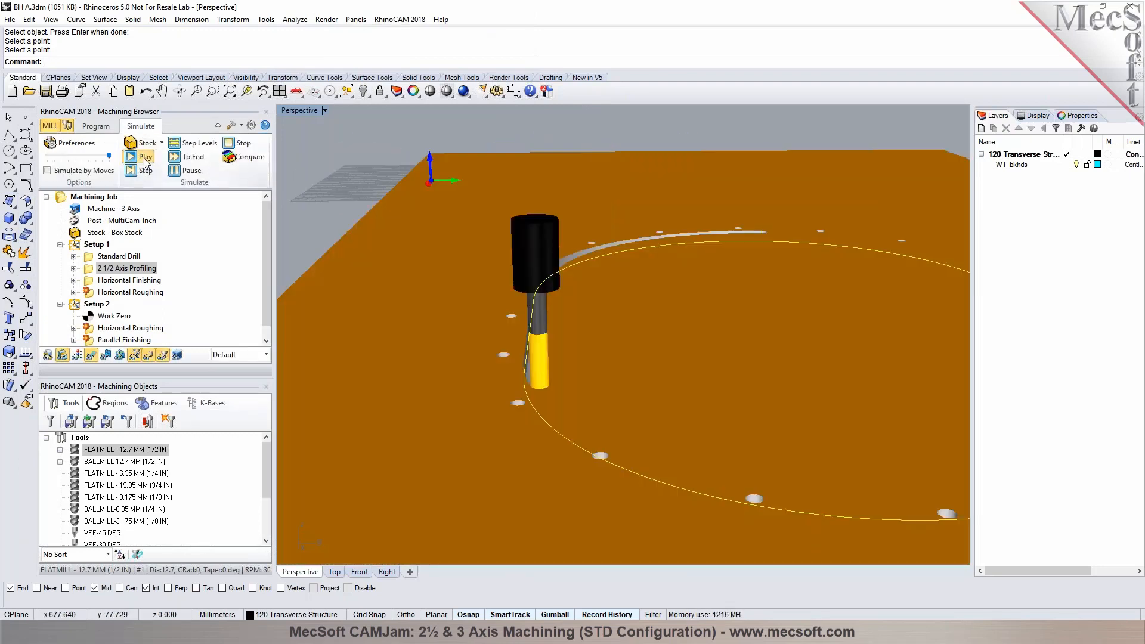
# Step: Simulate the Horizontal Finishing toolpath on the box stock and inspect the cut along the flange's outer edge
pyautogui.click(129, 280)
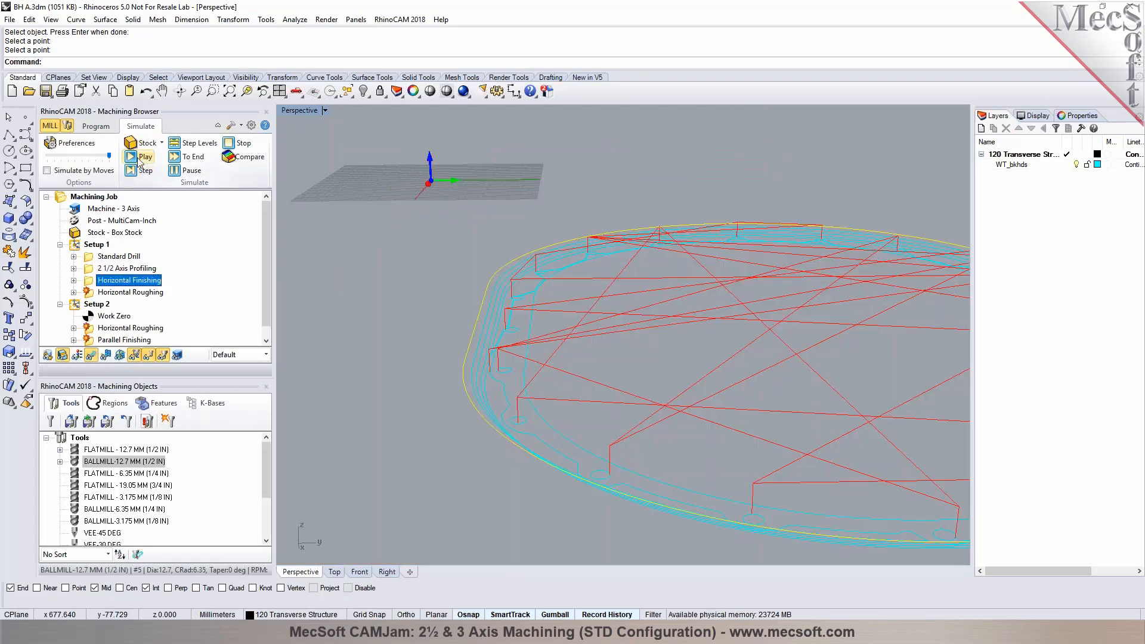
pyautogui.click(142, 158)
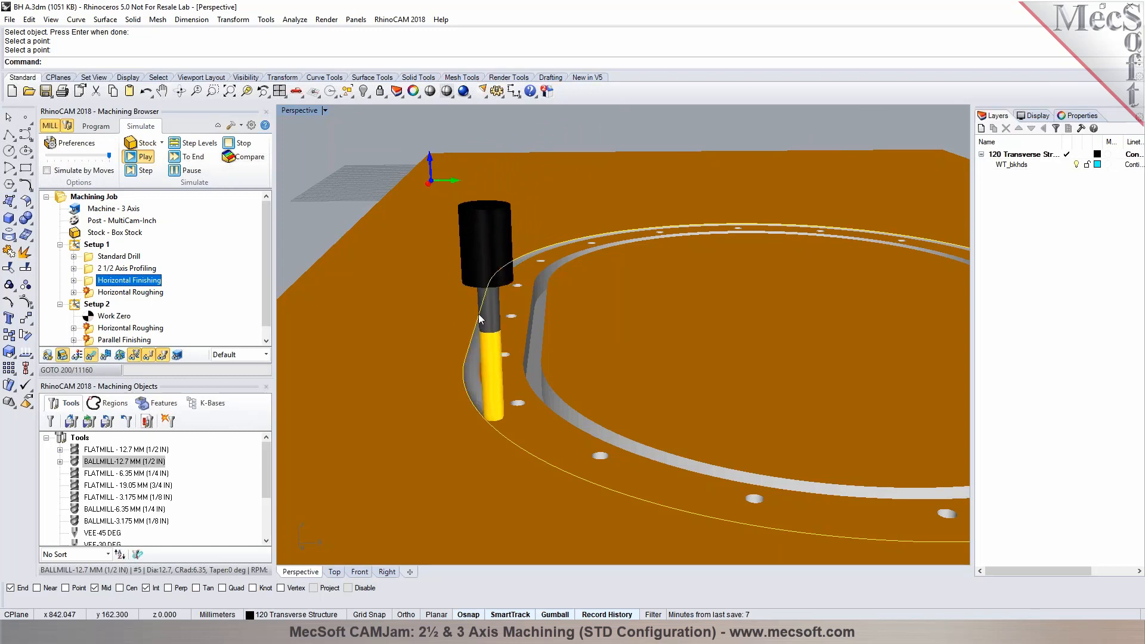
pyautogui.scroll(3, 479, 313)
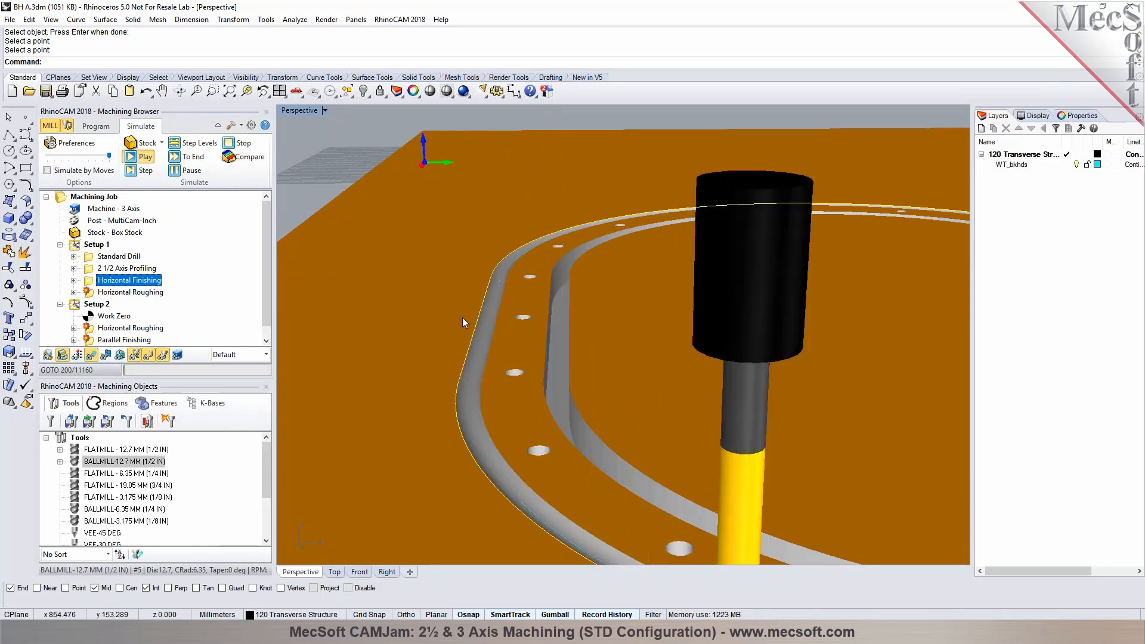
# Step: Duplicate the 2½ Axis Profiling operation and replace the copy's regions with the tangent edge chain at the foot of the flange's outer fillet
pyautogui.scroll(-1, 461, 316)
pyautogui.scroll(-1, 460, 316)
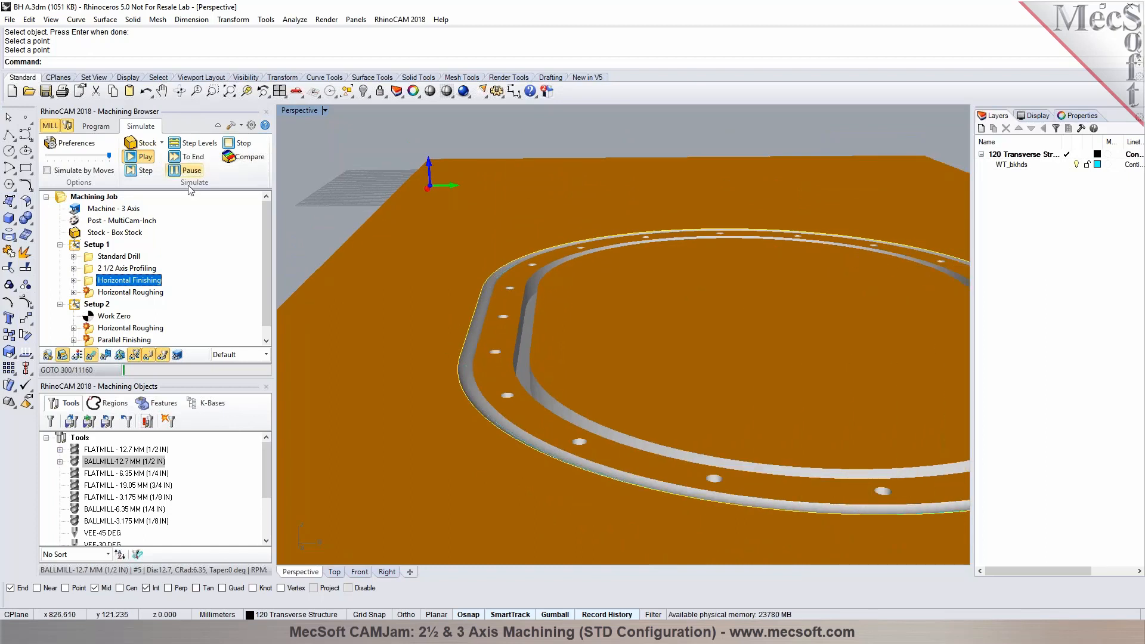
pyautogui.click(126, 270)
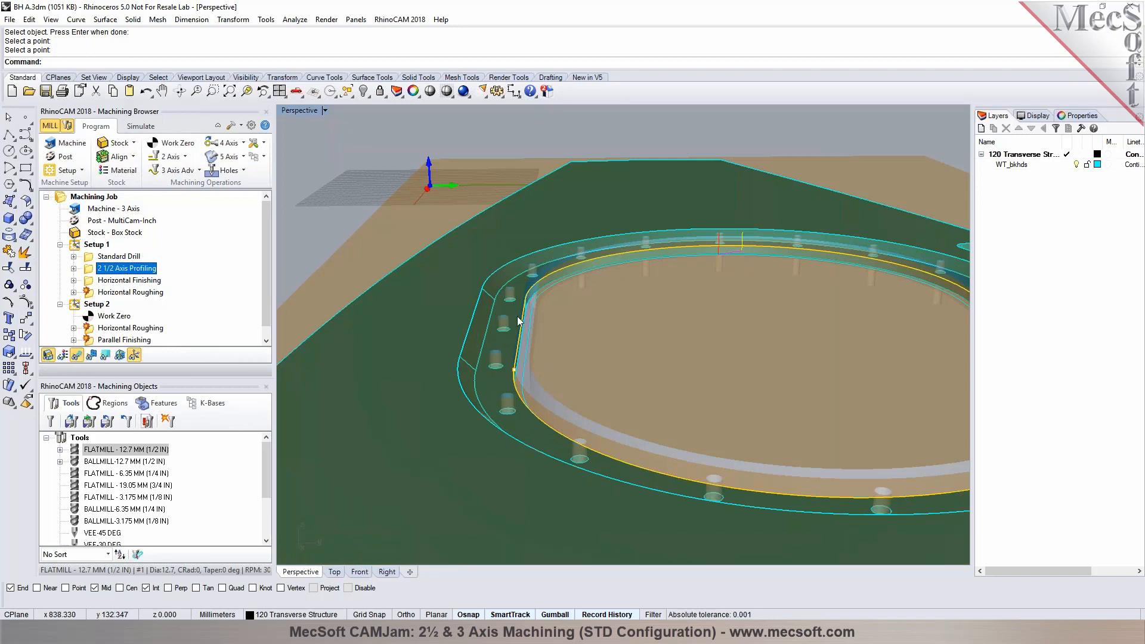
pyautogui.doubleClick(94, 271)
pyautogui.click(99, 369)
pyautogui.click(132, 388)
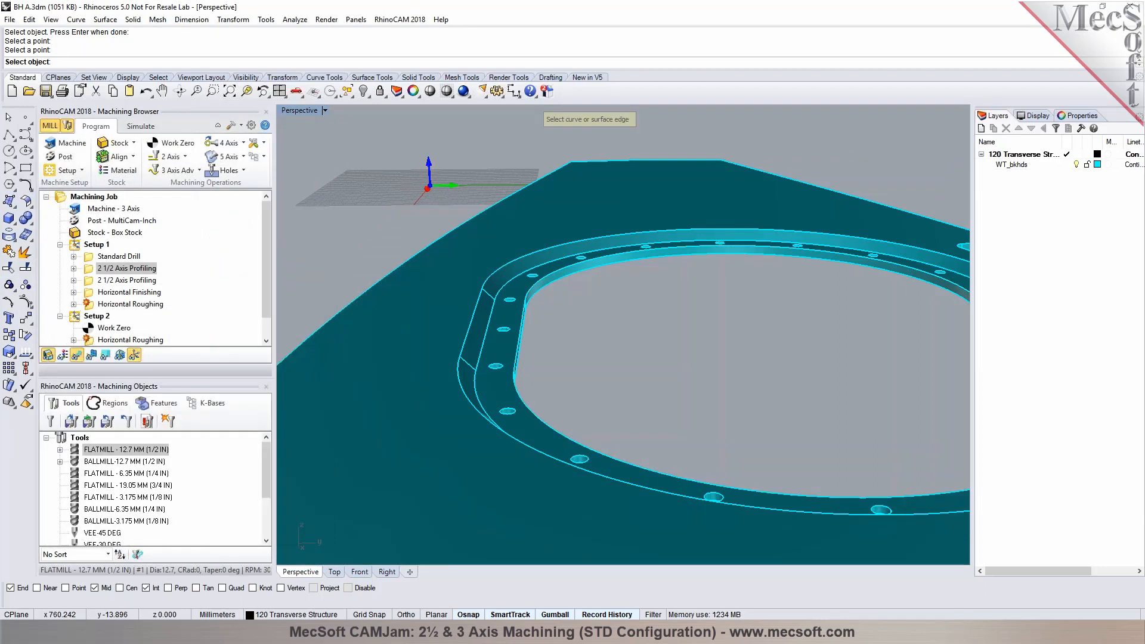
pyautogui.press('Return')
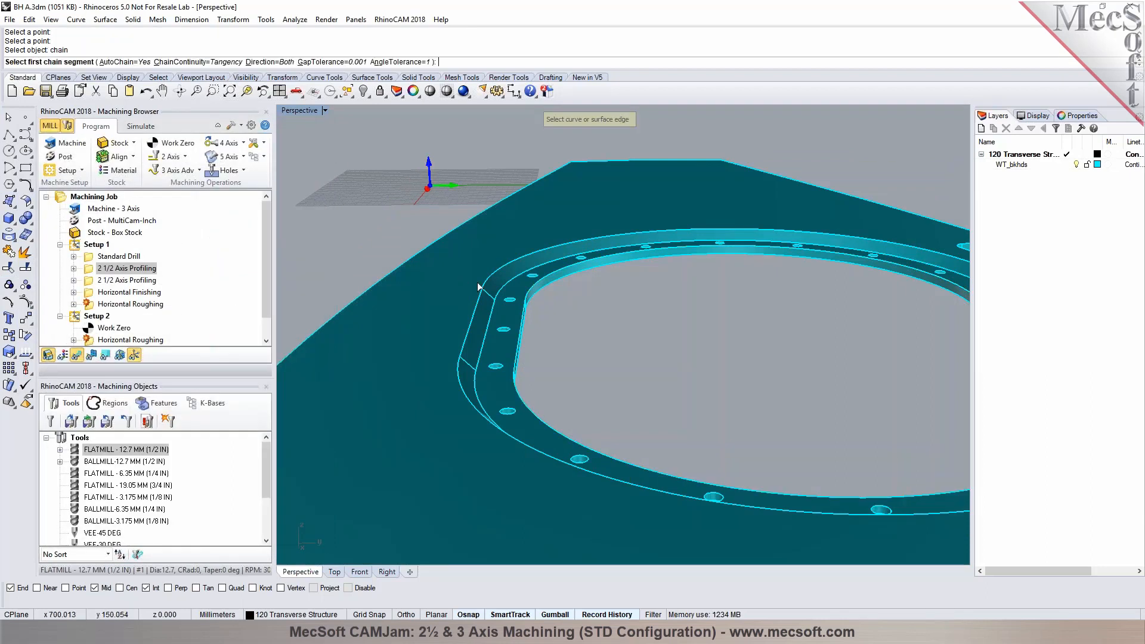
pyautogui.click(483, 289)
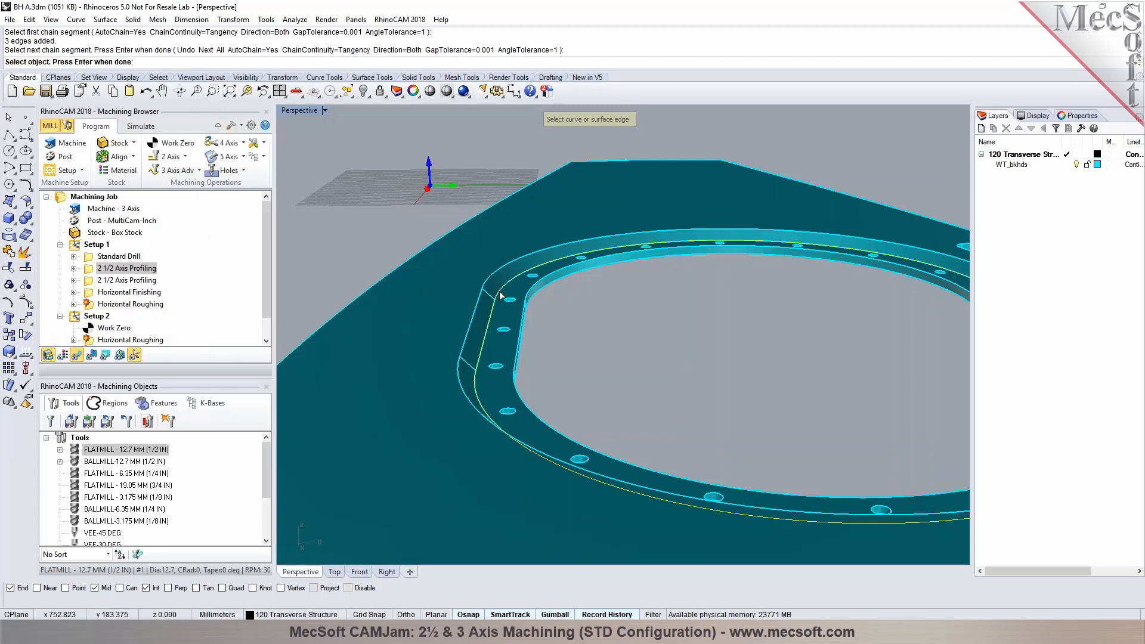
pyautogui.press('Return')
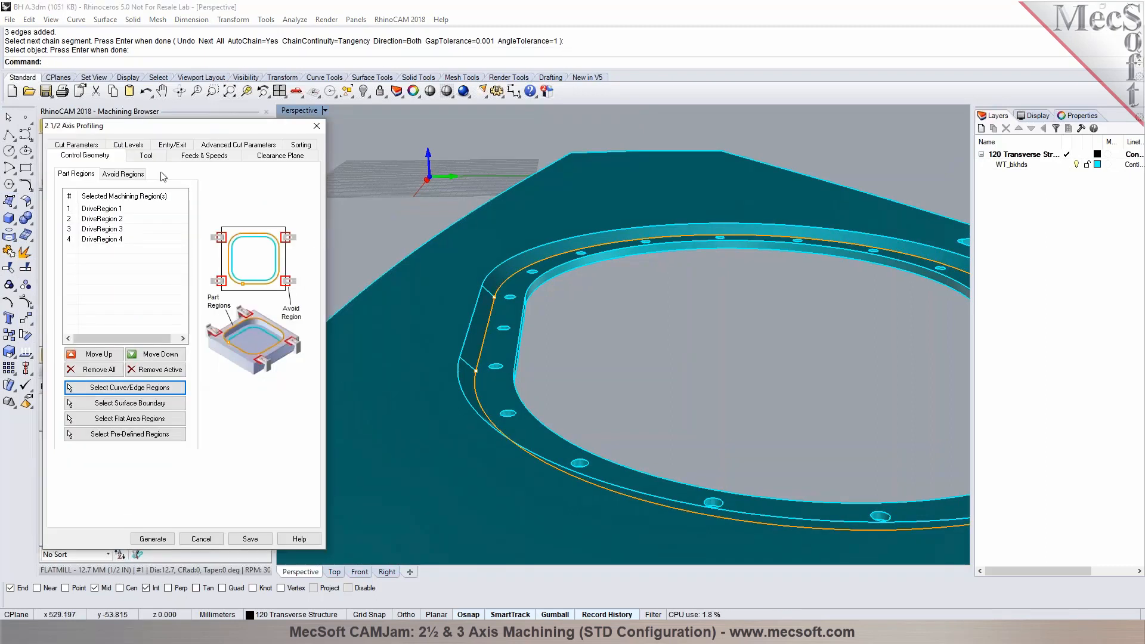
# Step: Set the copied profiling's cut geometry to At Bottom, the total cut width to 10 and step/cut to 5, and generate it
pyautogui.click(125, 194)
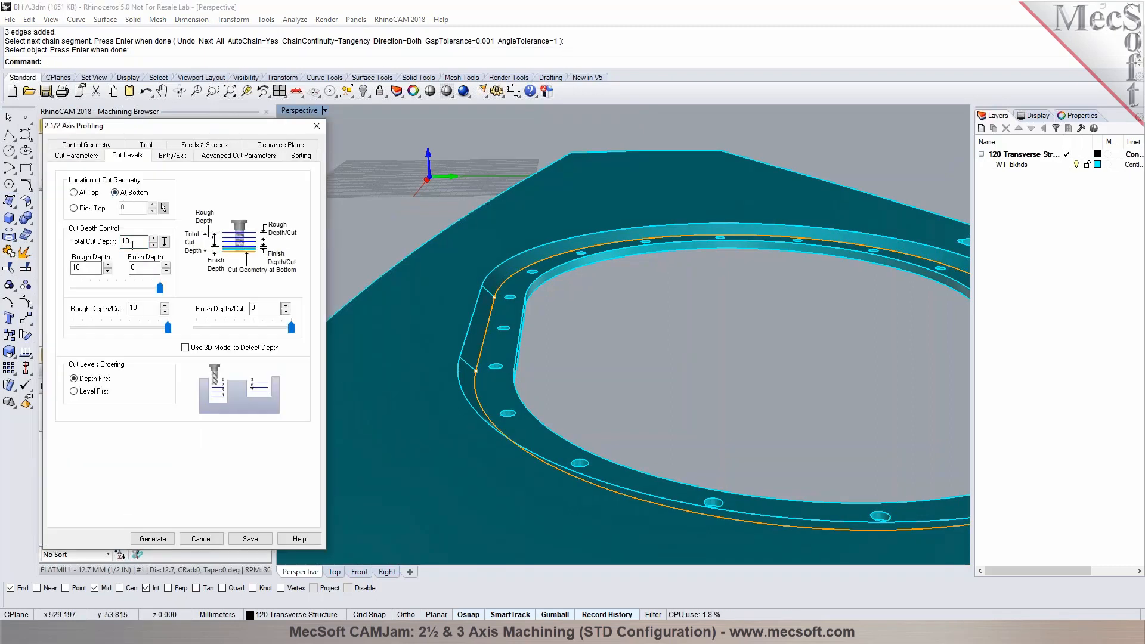
pyautogui.click(77, 156)
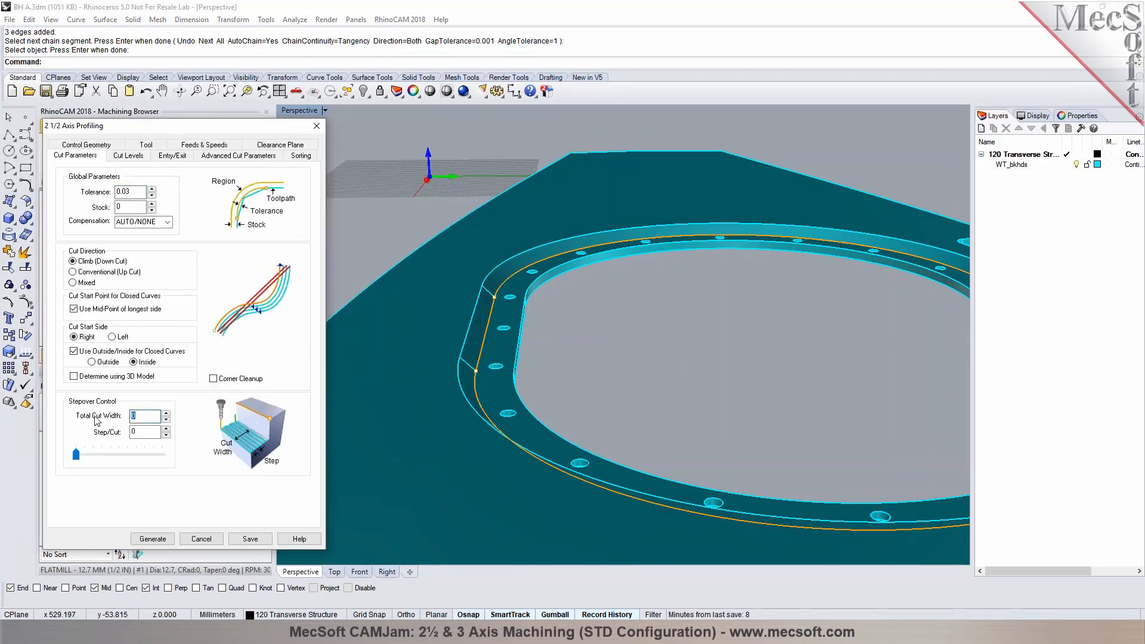
pyautogui.write('0')
pyautogui.press('Tab')
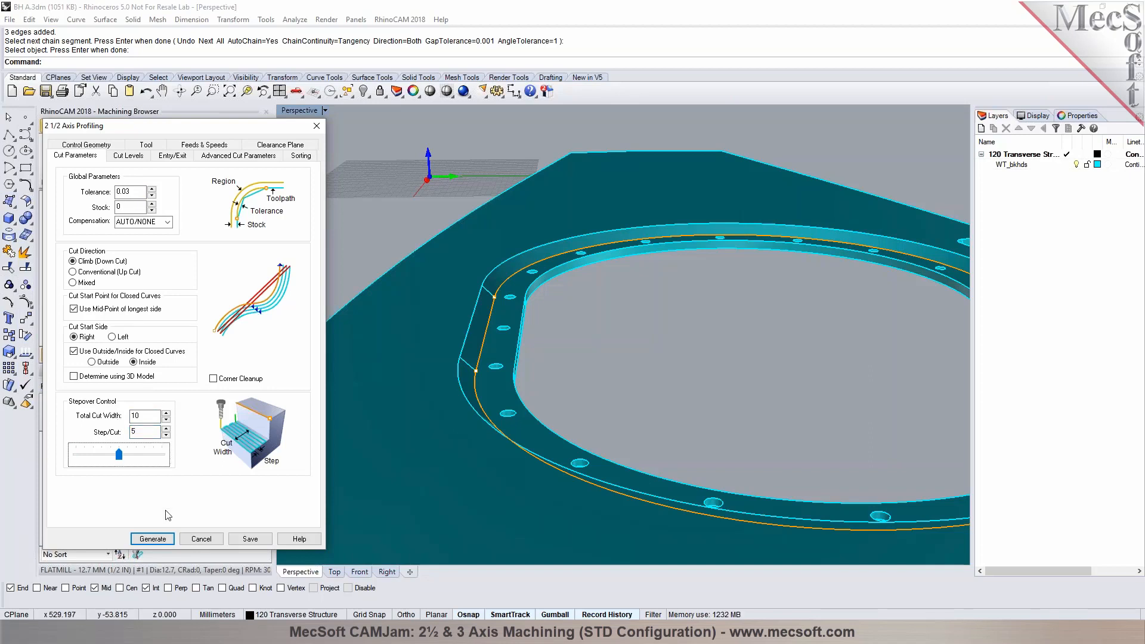
pyautogui.click(167, 538)
# Step: Increase the flange profiling's total cut width to 20 and regenerate the toolpath
pyautogui.doubleClick(100, 268)
pyautogui.doubleClick(137, 416)
pyautogui.write('5')
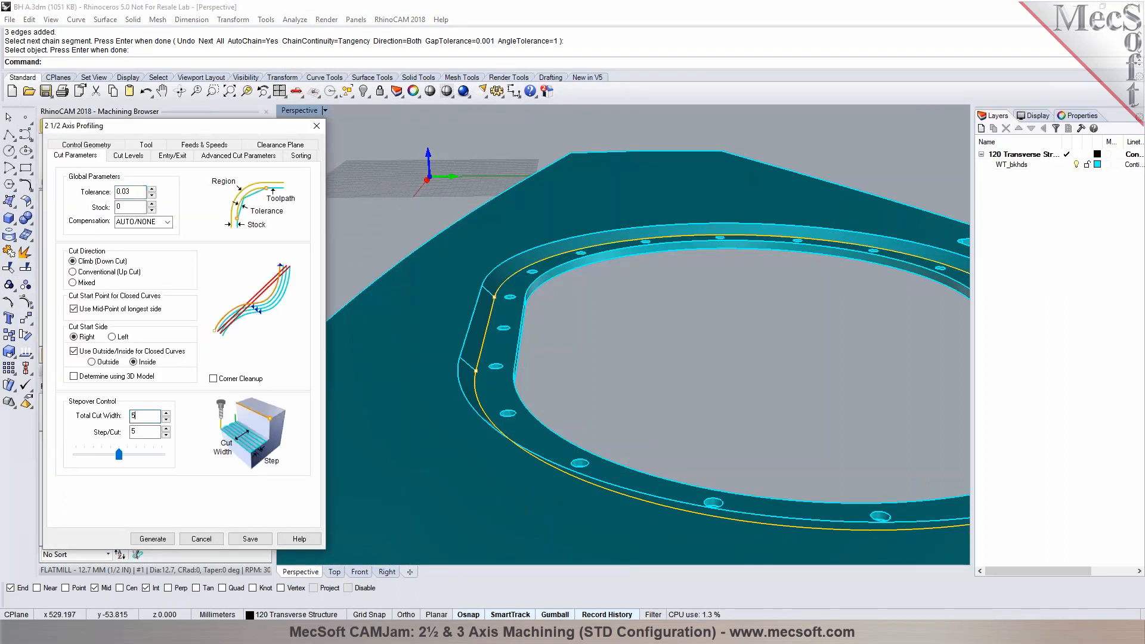
pyautogui.write('20')
pyautogui.click(153, 539)
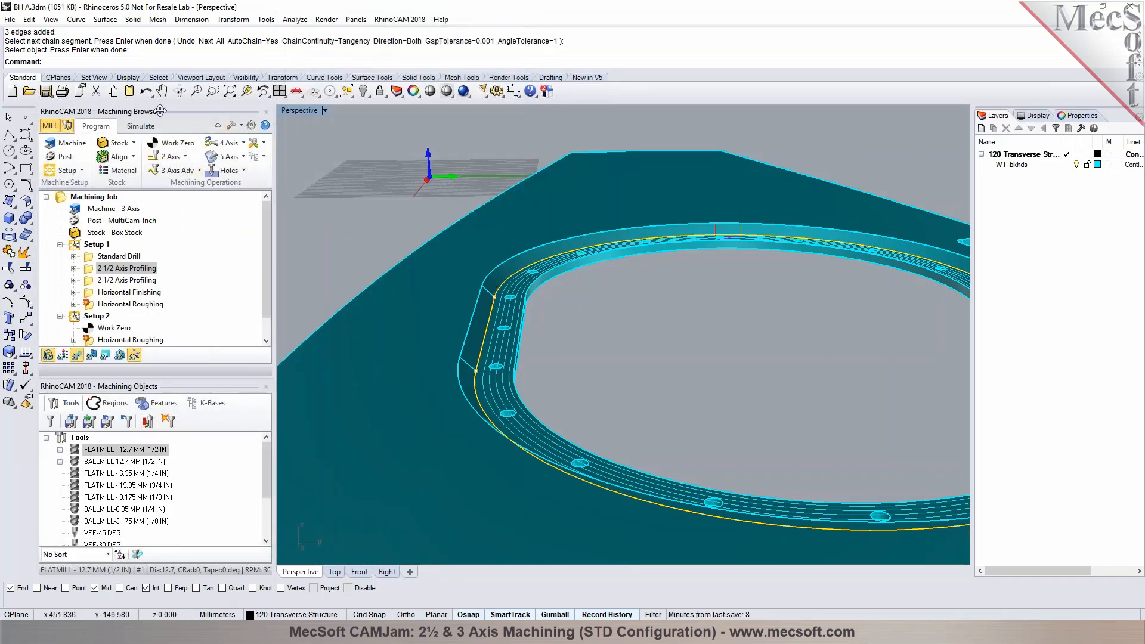
# Step: Simulate the flange profiling followed by the opening's profiling, and inspect how deep the opening's wall is cut
pyautogui.click(141, 126)
pyautogui.click(146, 157)
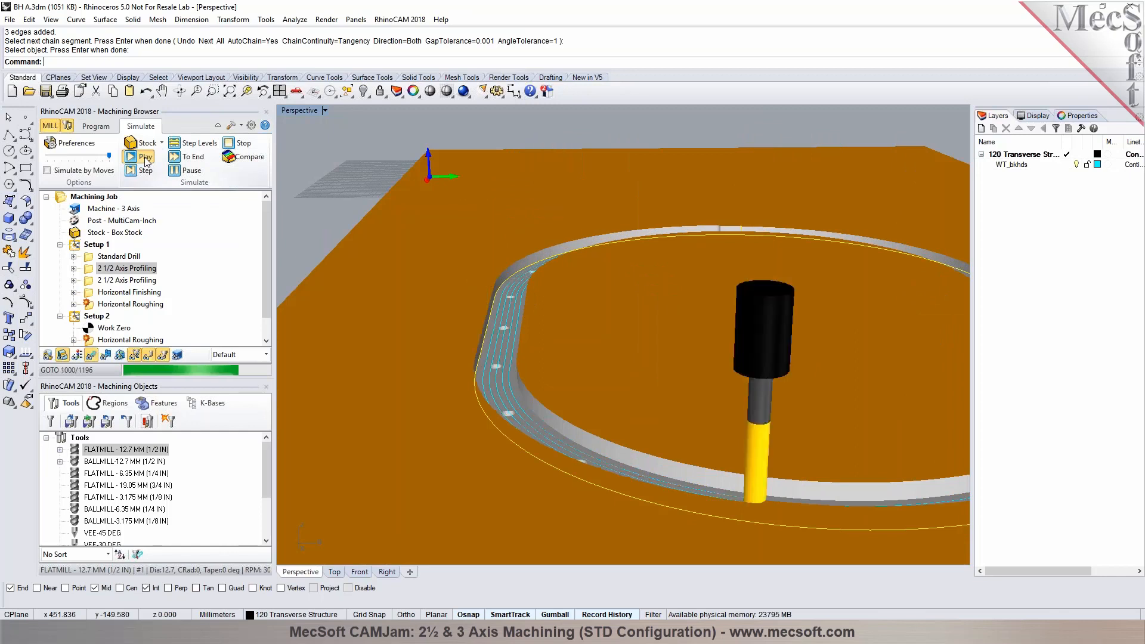
pyautogui.click(146, 277)
pyautogui.click(145, 158)
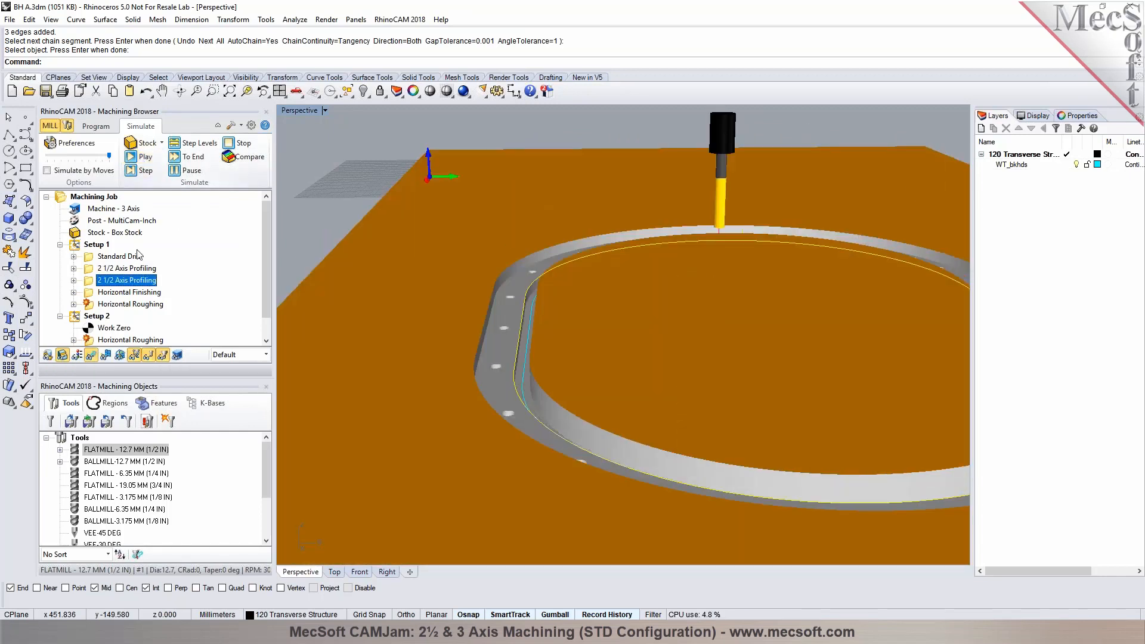
pyautogui.moveTo(306, 195); pyautogui.dragTo(517, 349, button='right')
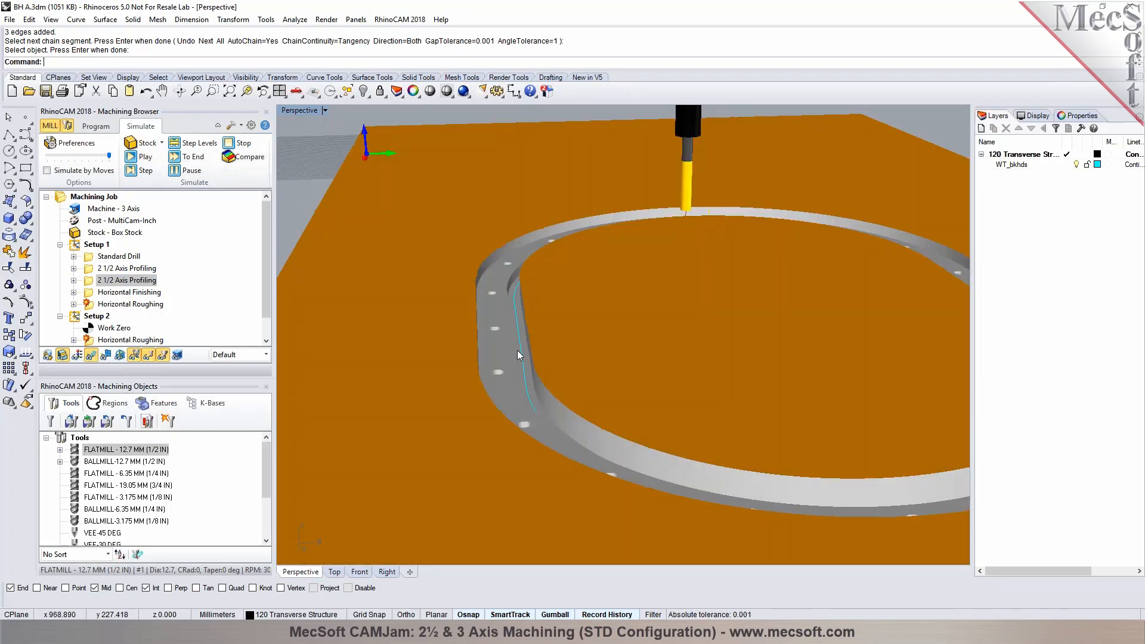
# Step: Set the opening profiling's total cut depth to 20 and regenerate its toolpath
pyautogui.doubleClick(95, 280)
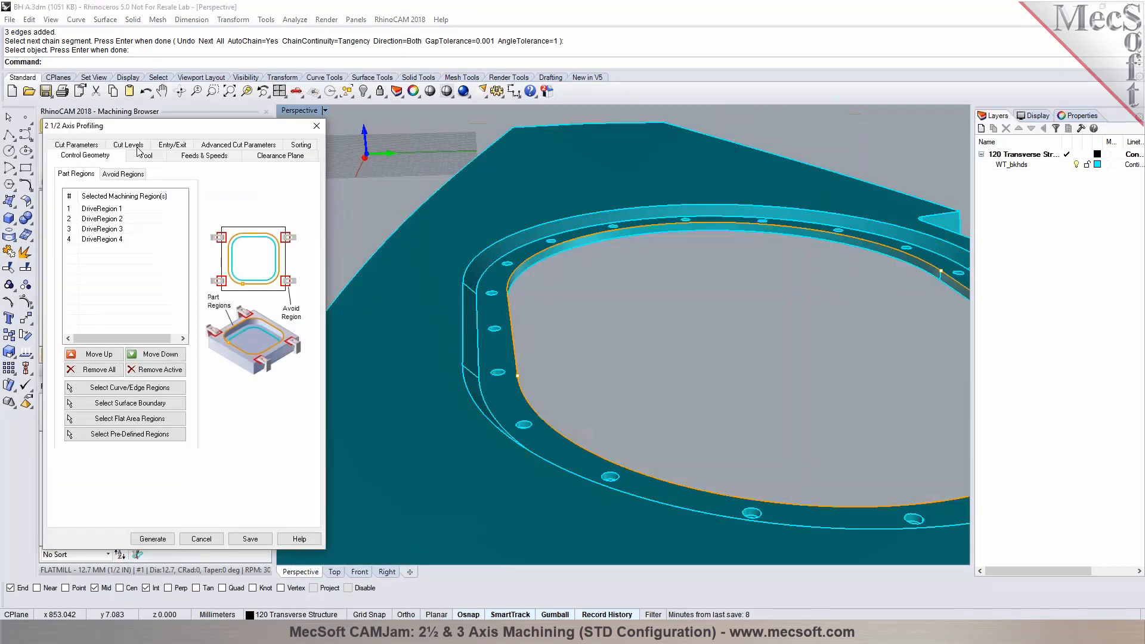
pyautogui.click(127, 155)
pyautogui.doubleClick(127, 242)
pyautogui.write('20')
pyautogui.press('Tab')
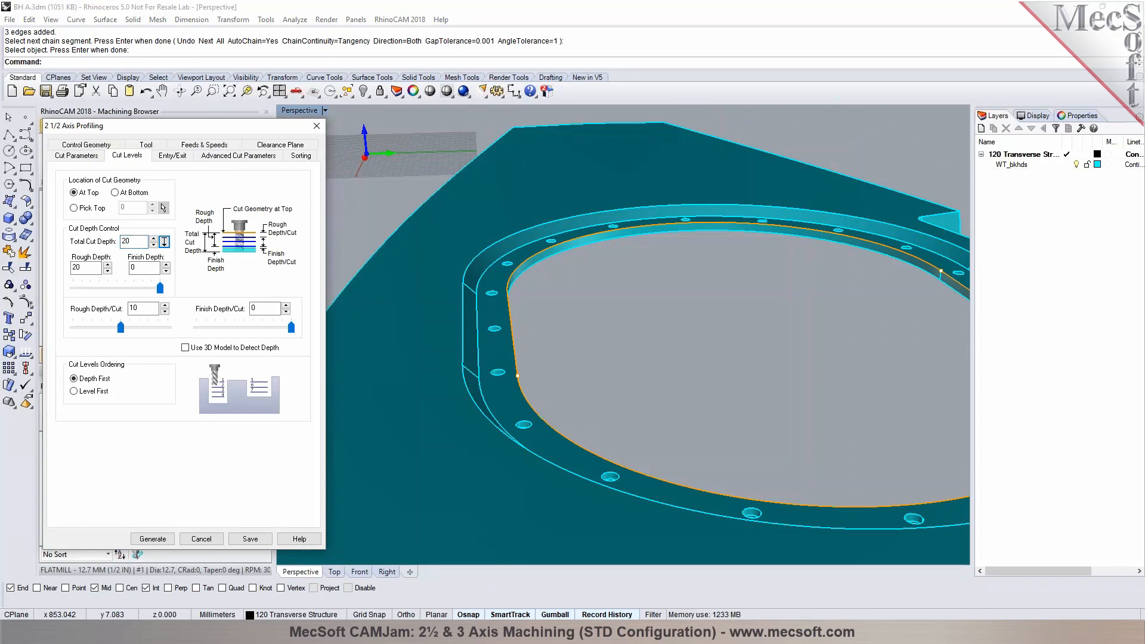
pyautogui.click(153, 538)
# Step: Simulate the regenerated opening profiling and inspect the inner wall on the stock
pyautogui.click(141, 126)
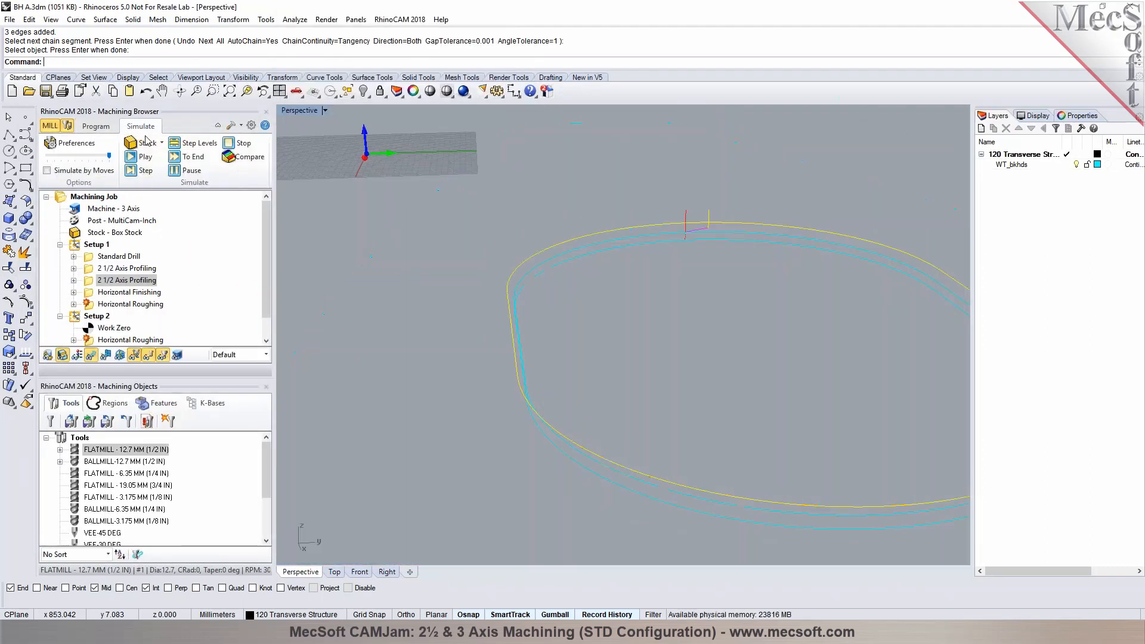
pyautogui.click(142, 156)
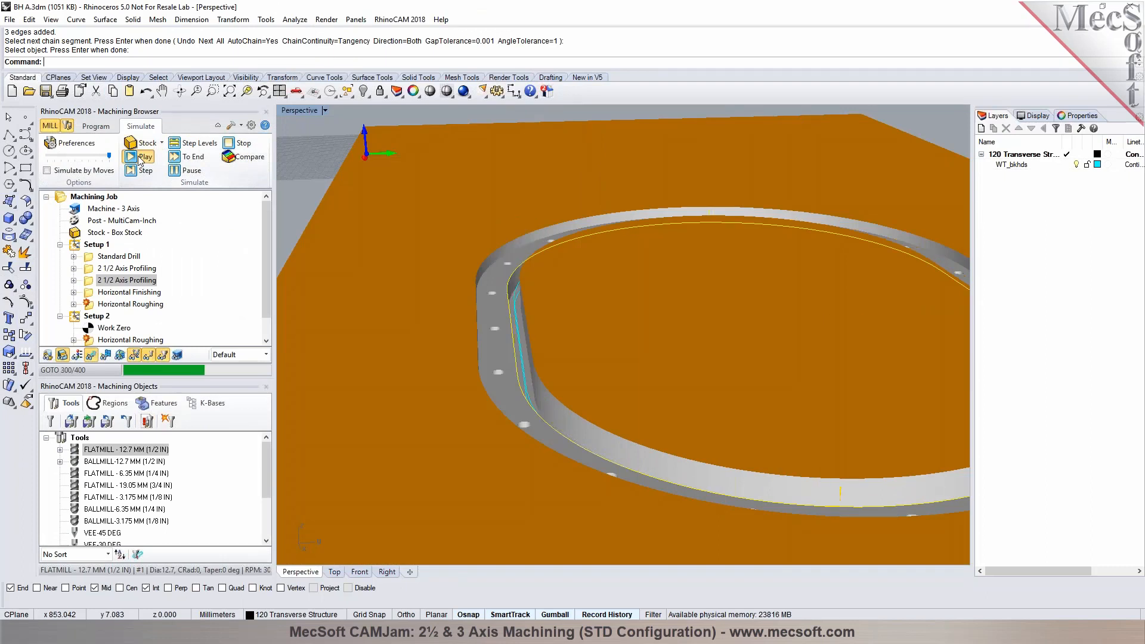
pyautogui.moveTo(511, 270); pyautogui.dragTo(382, 220, button='right')
# Step: Simulate the Horizontal Finishing around the flange, pausing partway to view the whole opening, and run it to the end
pyautogui.click(152, 292)
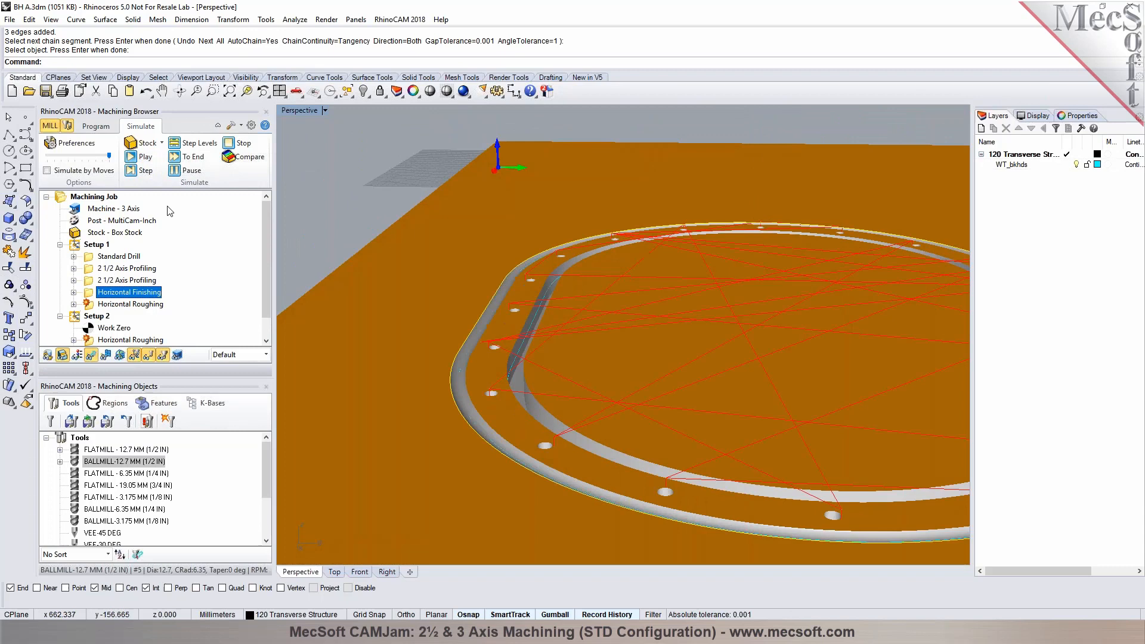
pyautogui.click(143, 158)
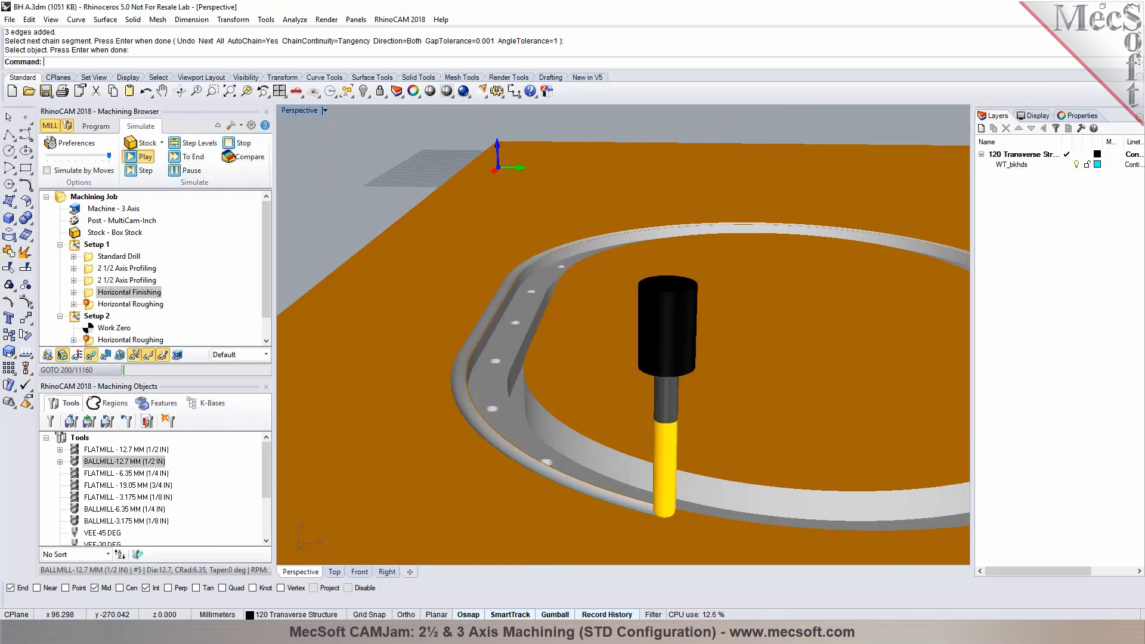
pyautogui.moveTo(518, 303); pyautogui.dragTo(548, 307, button='right')
pyautogui.scroll(-2, 585, 295)
pyautogui.scroll(-2, 586, 295)
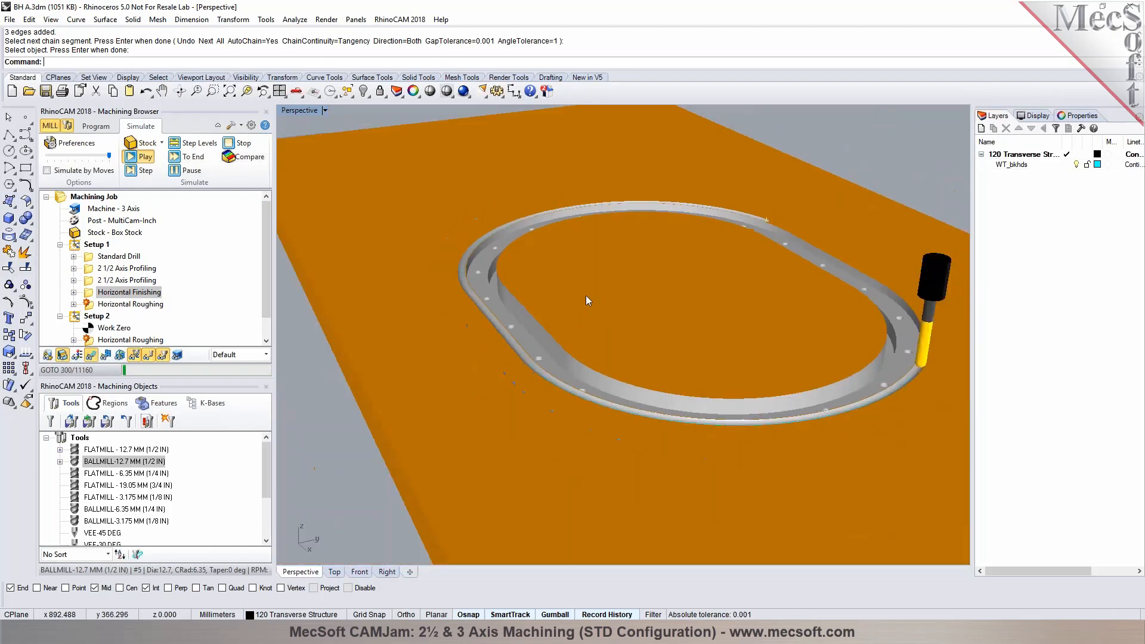
pyautogui.scroll(-2, 559, 236)
pyautogui.click(177, 172)
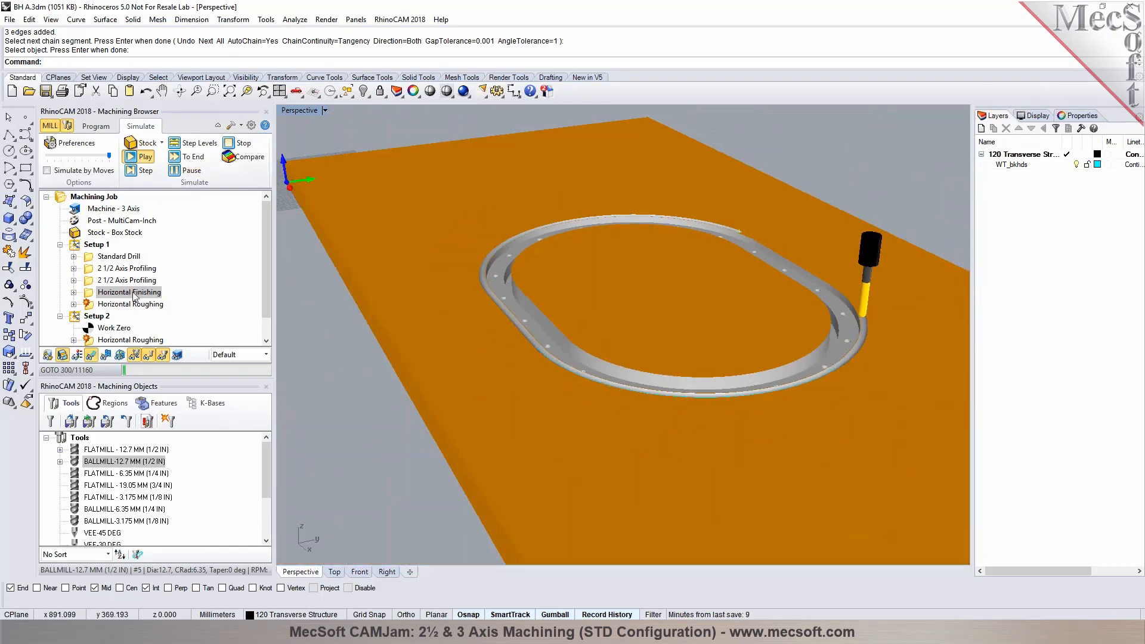
pyautogui.click(181, 158)
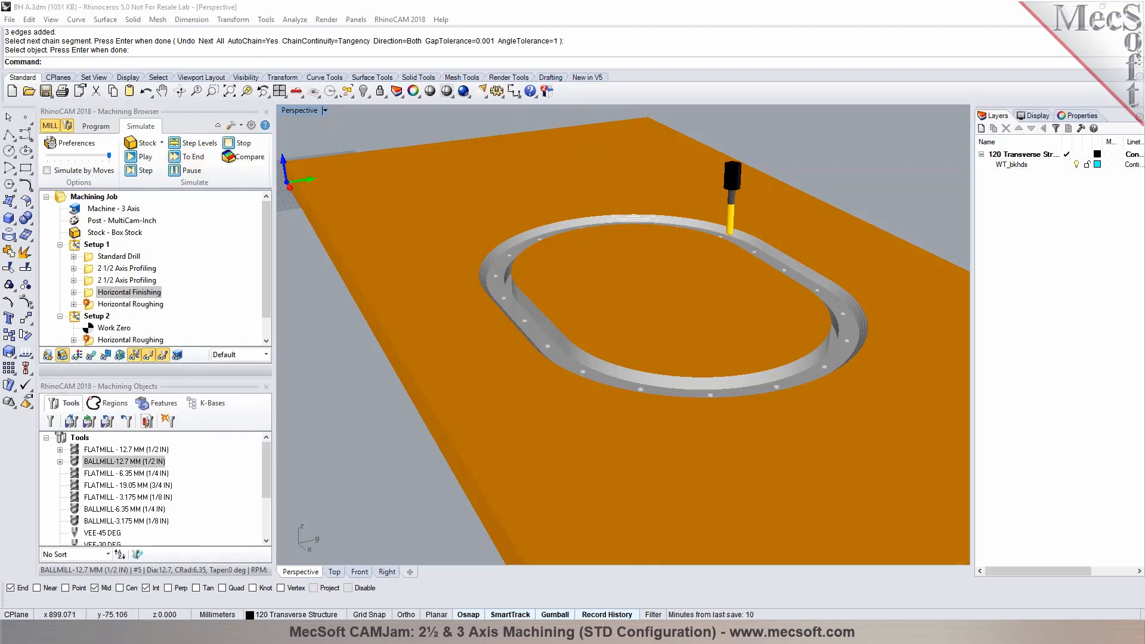
# Step: Check the stock material's source folder without changing the material, and open that Materials folder in File Explorer
pyautogui.moveTo(513, 261); pyautogui.dragTo(396, 261, button='right')
pyautogui.moveTo(608, 270); pyautogui.dragTo(560, 324, button='right')
pyautogui.click(100, 126)
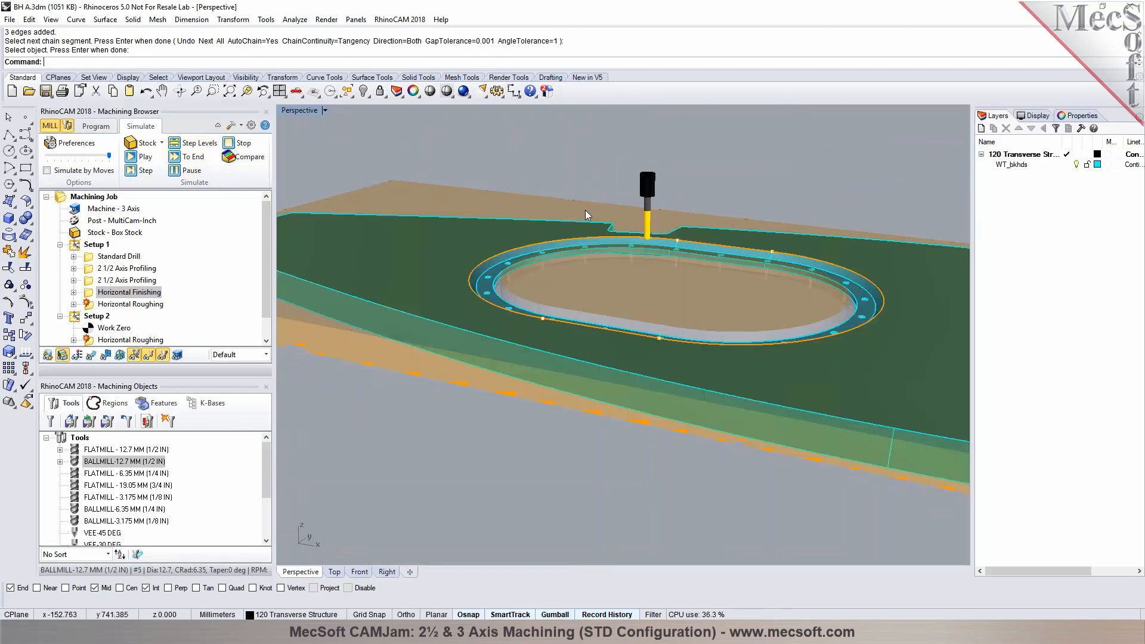
pyautogui.moveTo(596, 220); pyautogui.dragTo(519, 224, button='right')
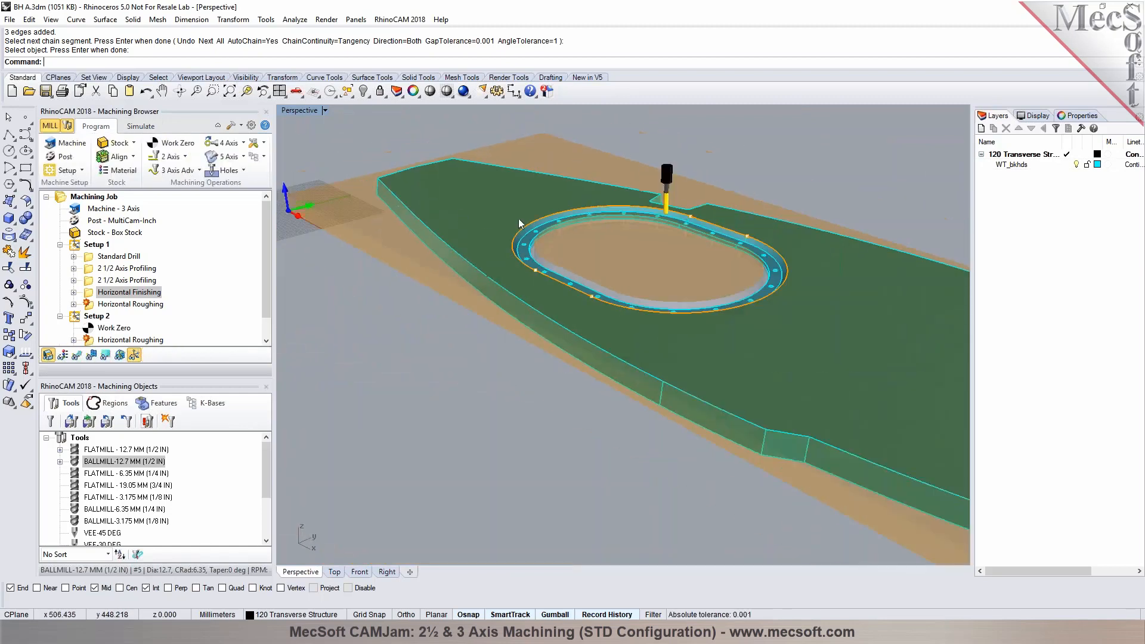
pyautogui.click(118, 170)
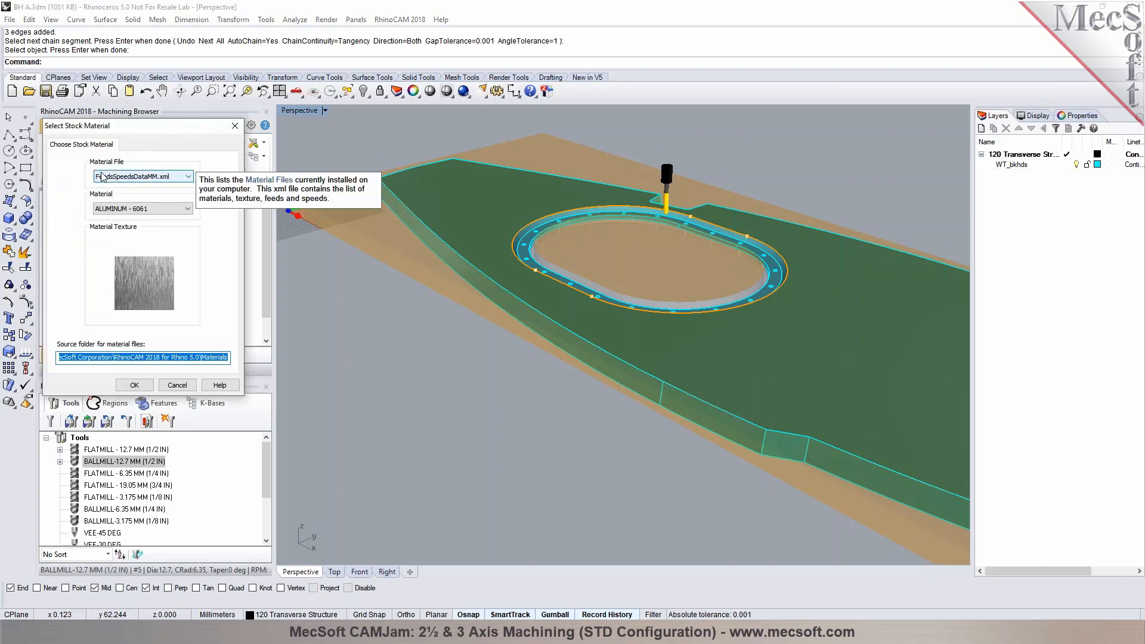
pyautogui.click(177, 385)
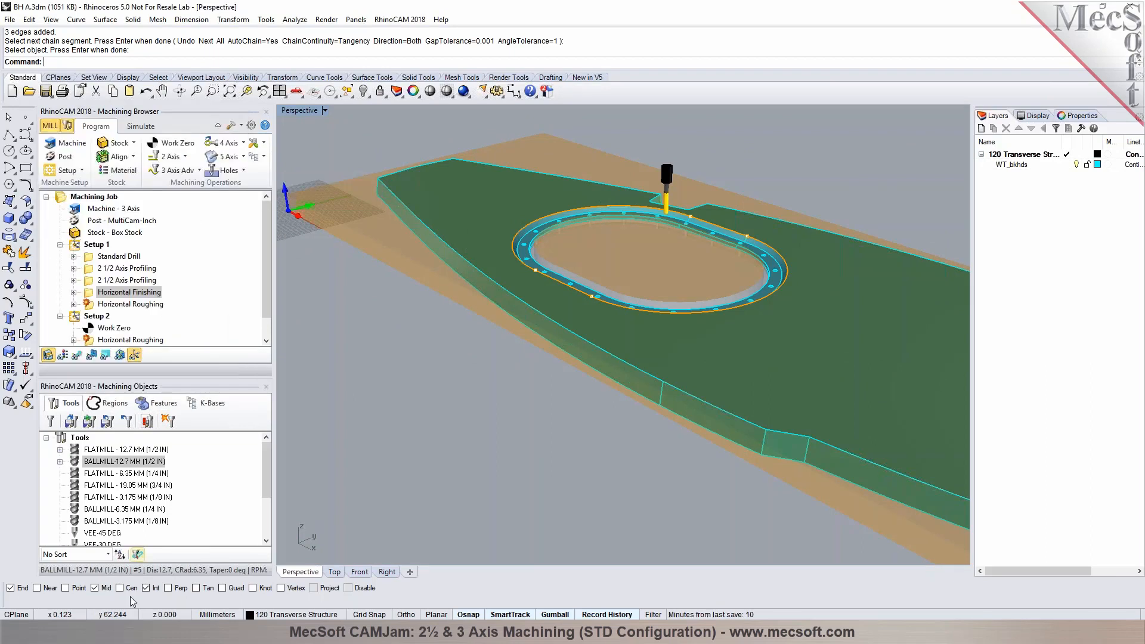
pyautogui.click(133, 631)
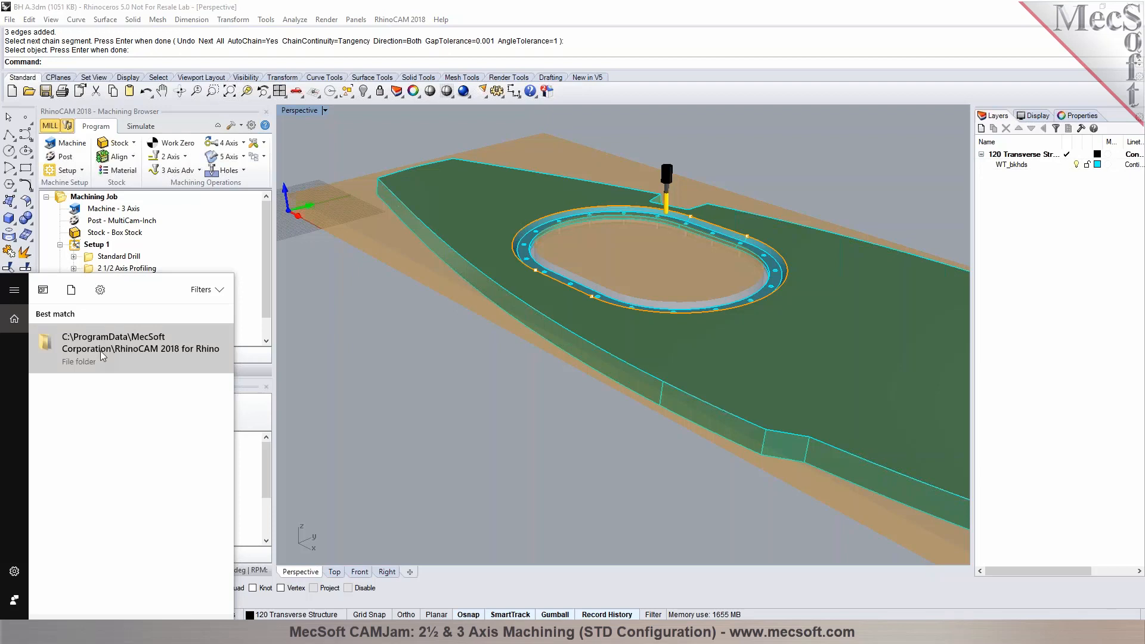
pyautogui.click(103, 356)
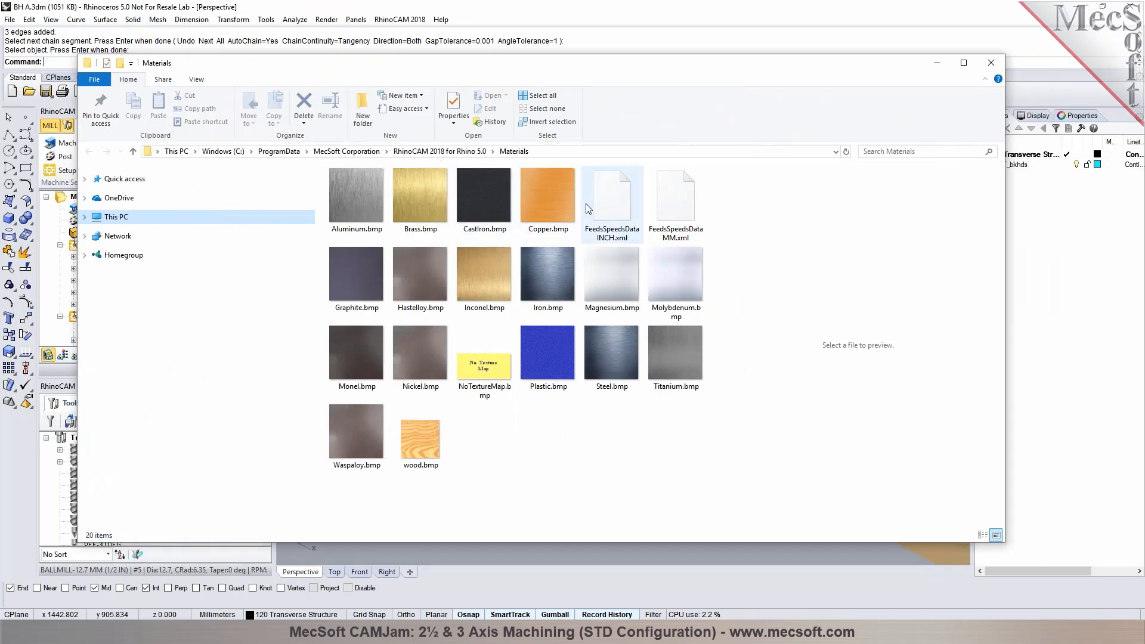
# Step: Open FeedsSpeedsDataMM.xml in Notepad and examine the structure of the ALUMINUM - 2024 material record
pyautogui.click(615, 210)
pyautogui.click(672, 223)
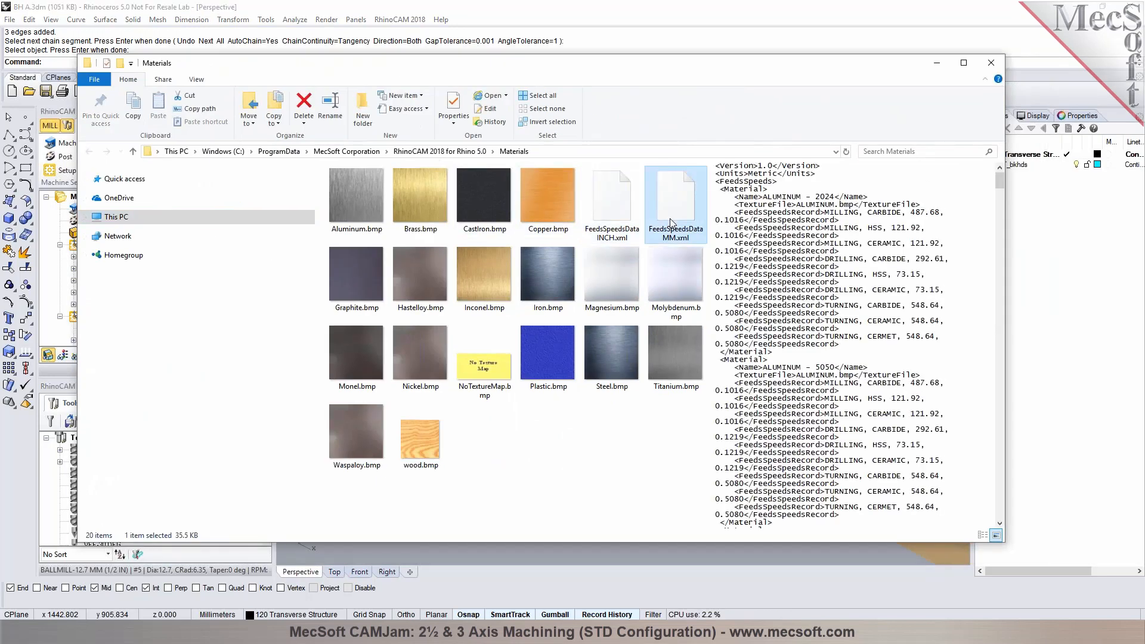
pyautogui.rightClick(671, 220)
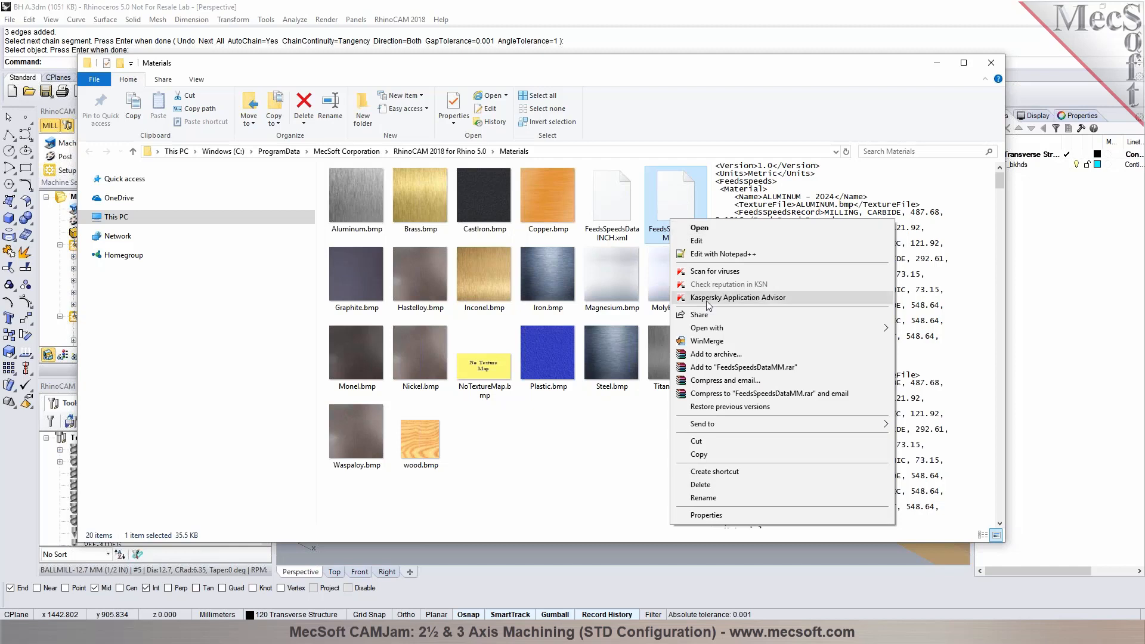
pyautogui.moveTo(883, 328)
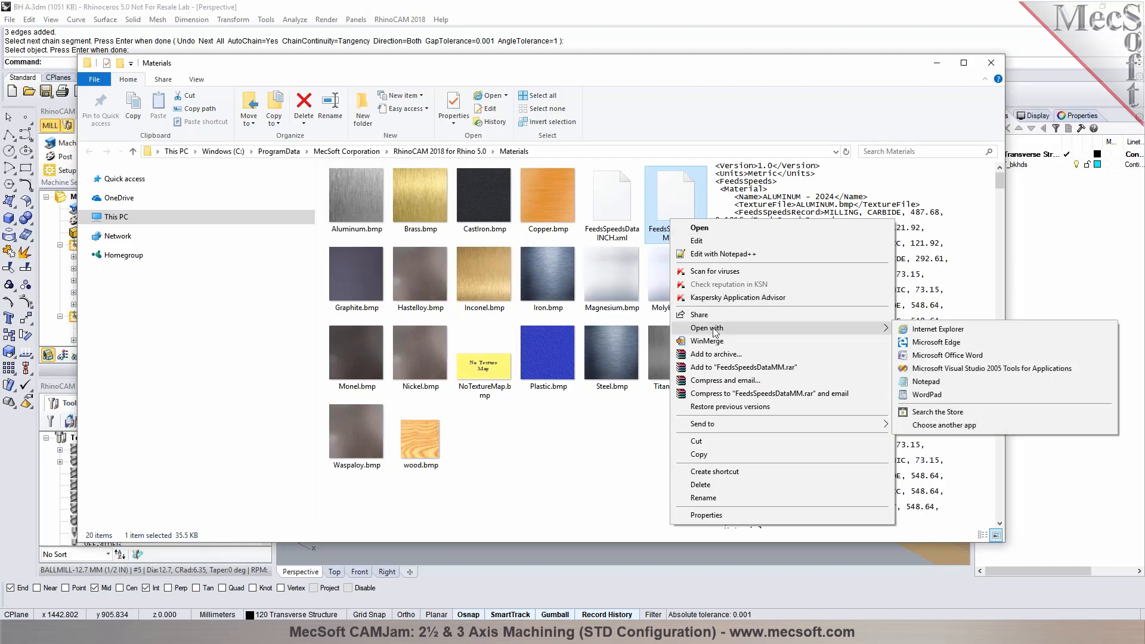
pyautogui.click(924, 381)
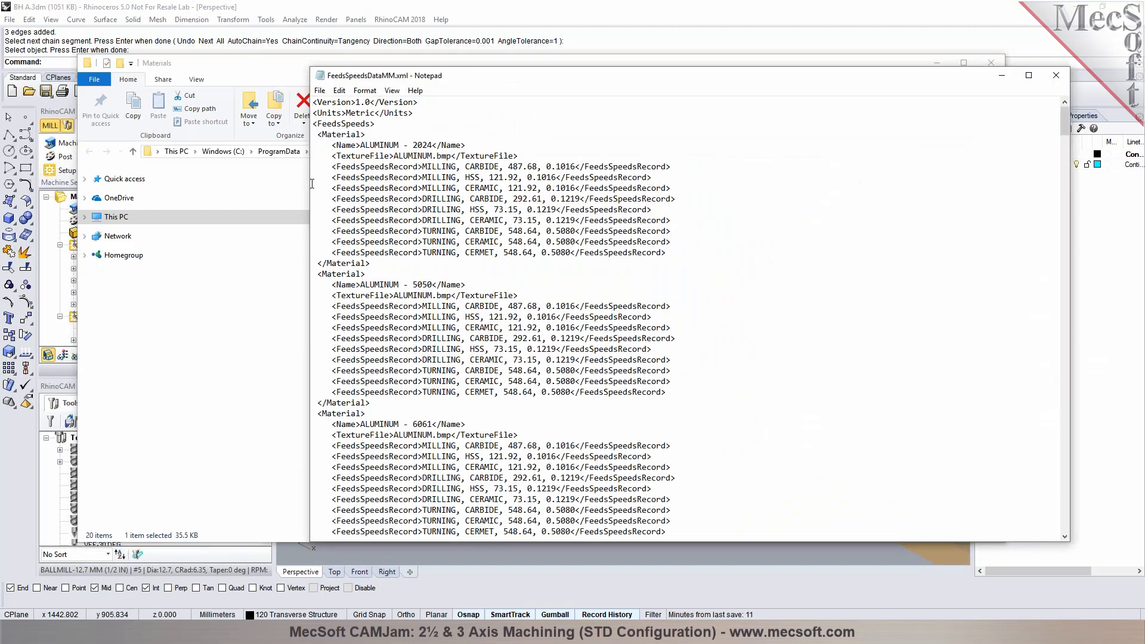
pyautogui.moveTo(317, 134); pyautogui.dragTo(378, 263)
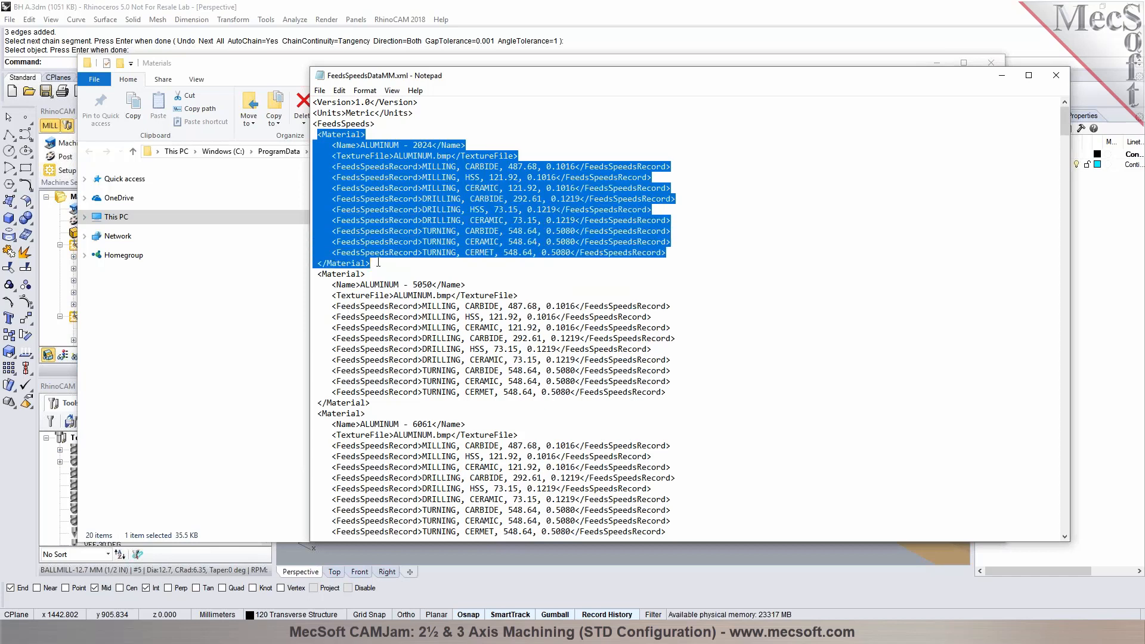
pyautogui.click(500, 156)
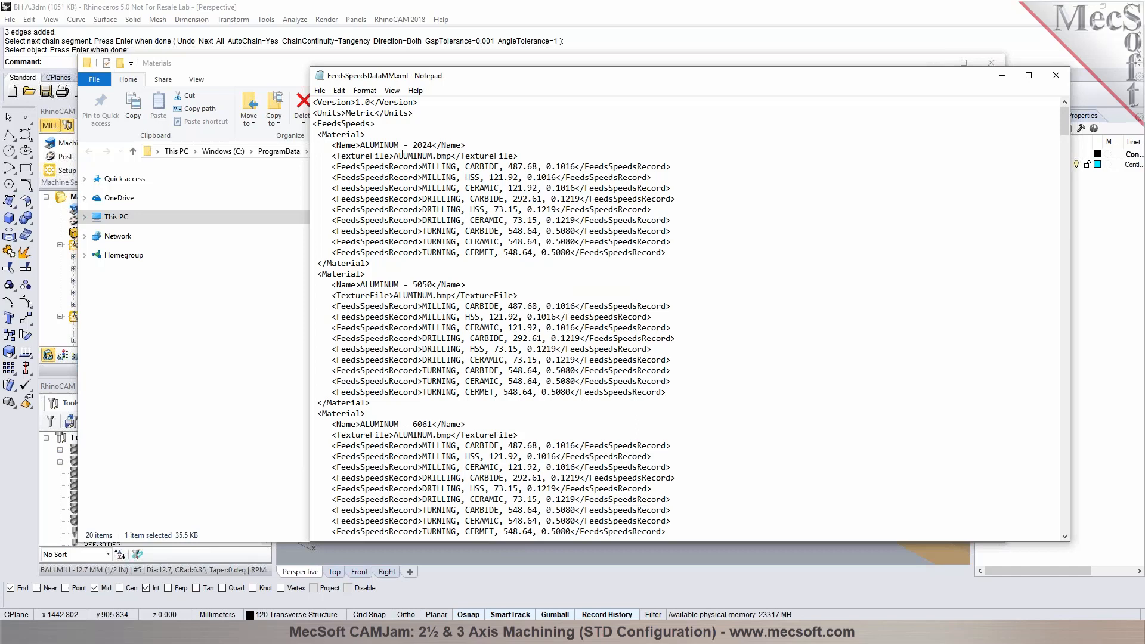
# Step: Examine the texture file entry and the MILLING, CARBIDE record of ALUMINUM - 2024, close the XML file and minimize the Materials folder
pyautogui.moveTo(394, 156); pyautogui.dragTo(434, 156)
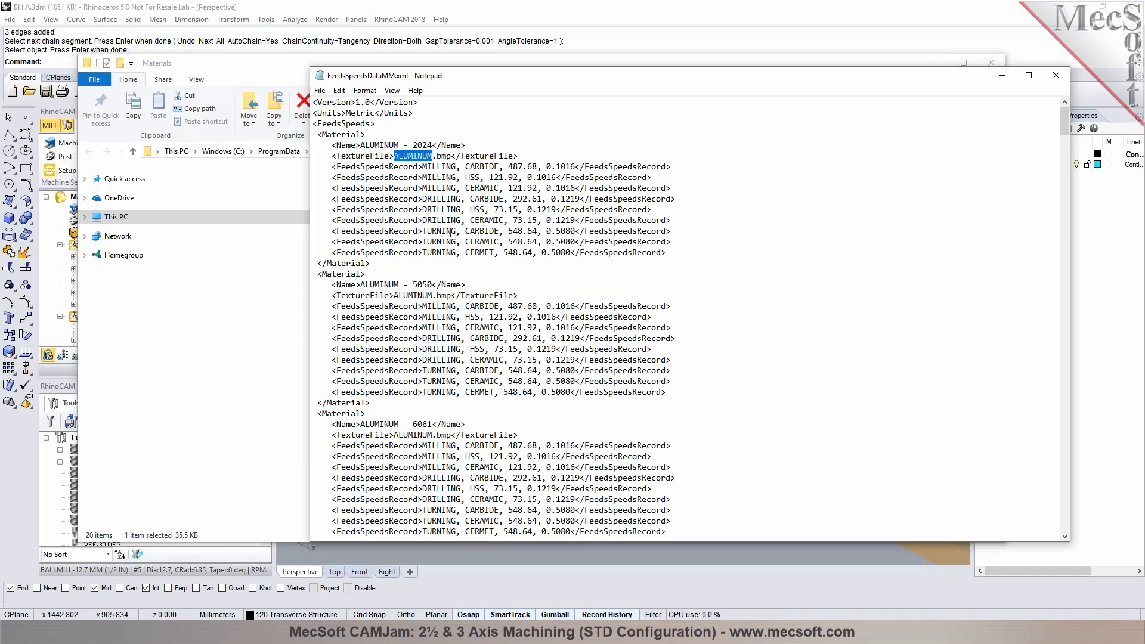
pyautogui.click(456, 277)
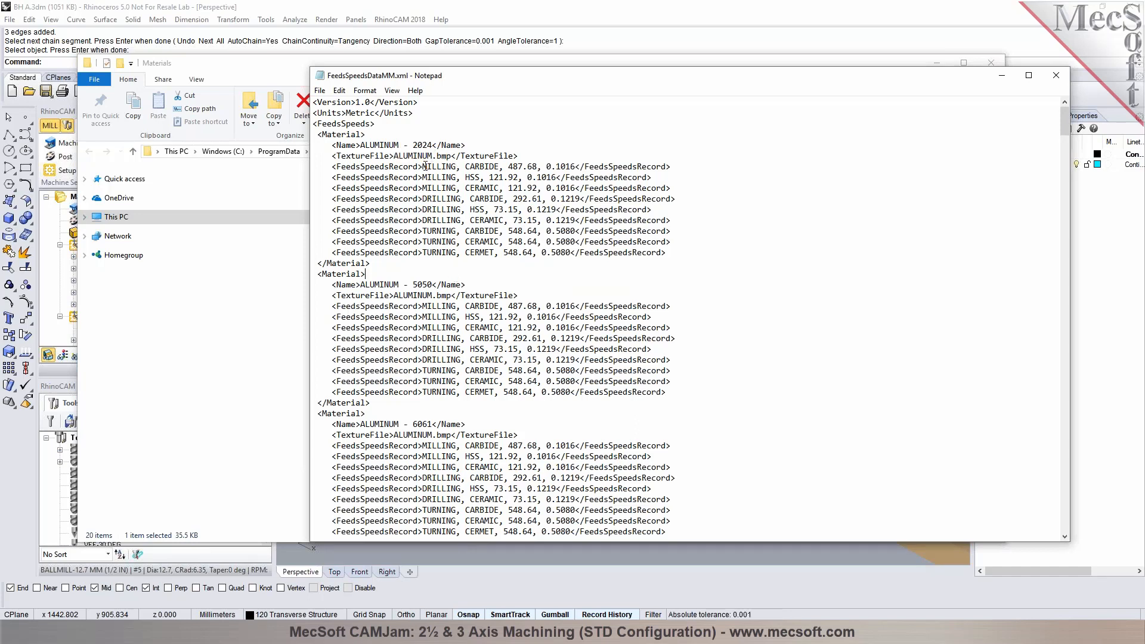
pyautogui.moveTo(423, 166); pyautogui.dragTo(495, 174)
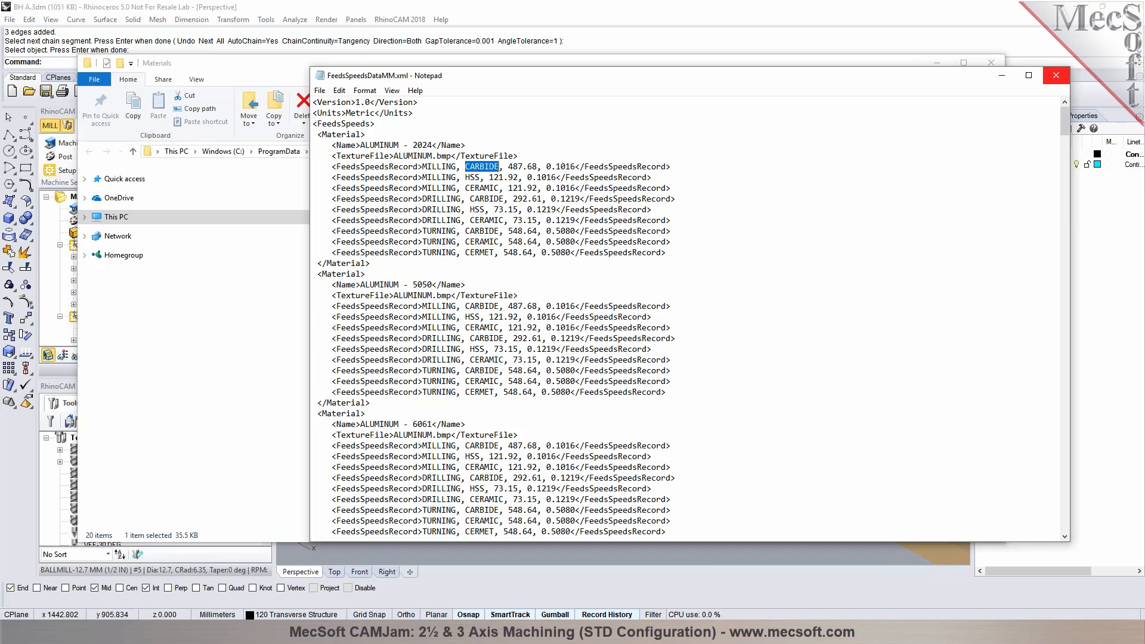
pyautogui.click(1056, 75)
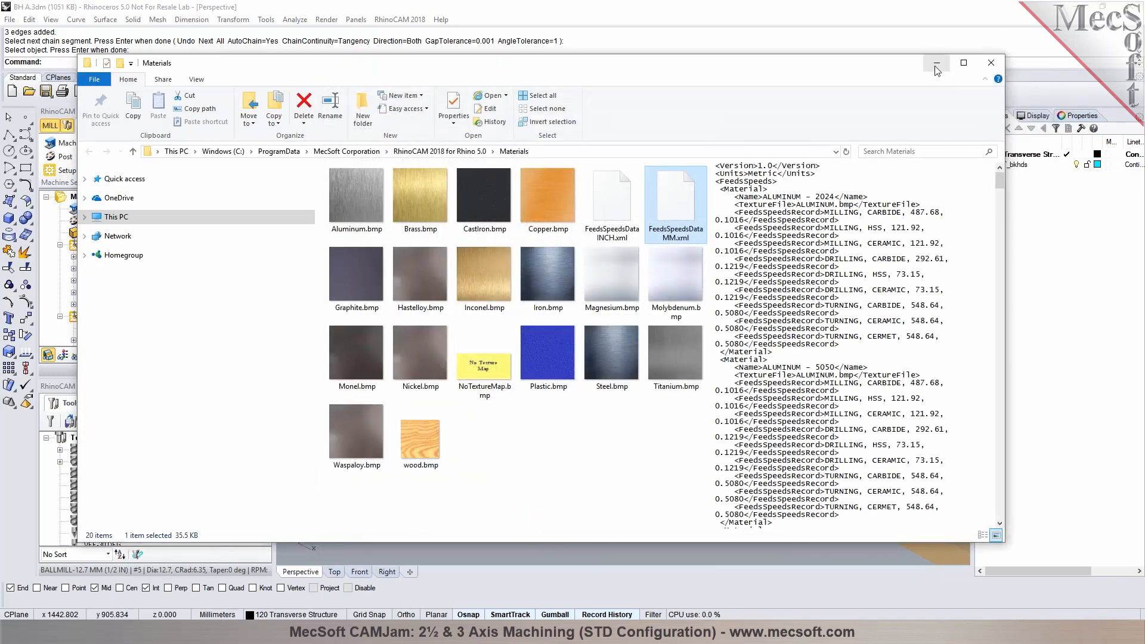
pyautogui.click(936, 70)
# Step: Deselect the Horizontal Finishing operation by selecting the Machining Job, and hide the stock around the bulkhead
pyautogui.moveTo(484, 303); pyautogui.dragTo(480, 294, button='right')
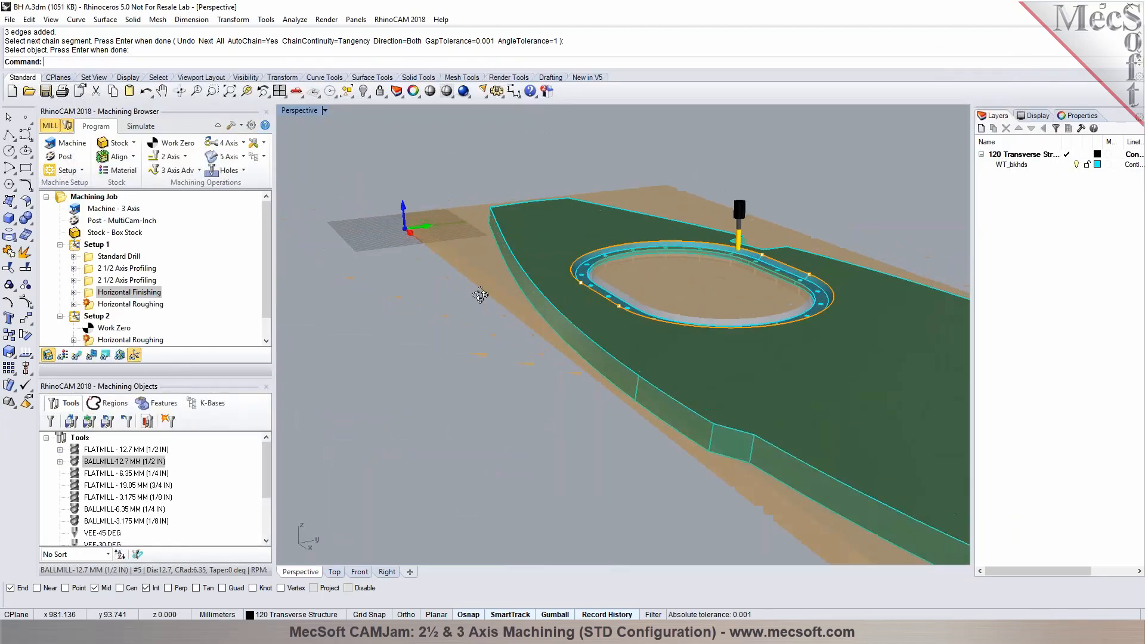
pyautogui.scroll(-5, 480, 294)
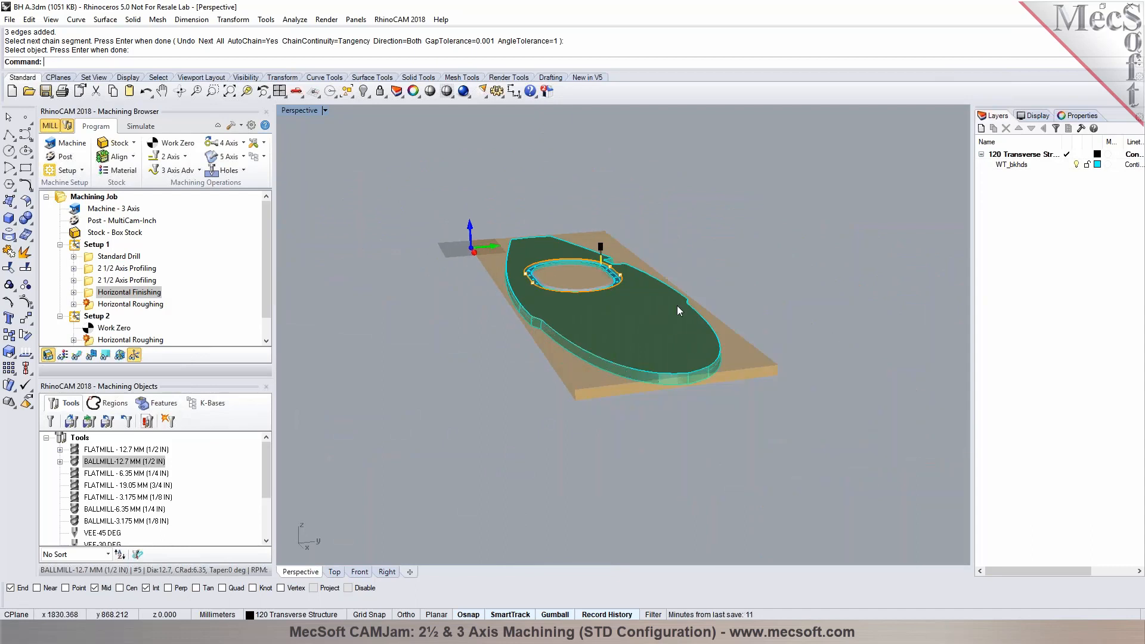
pyautogui.scroll(5, 558, 305)
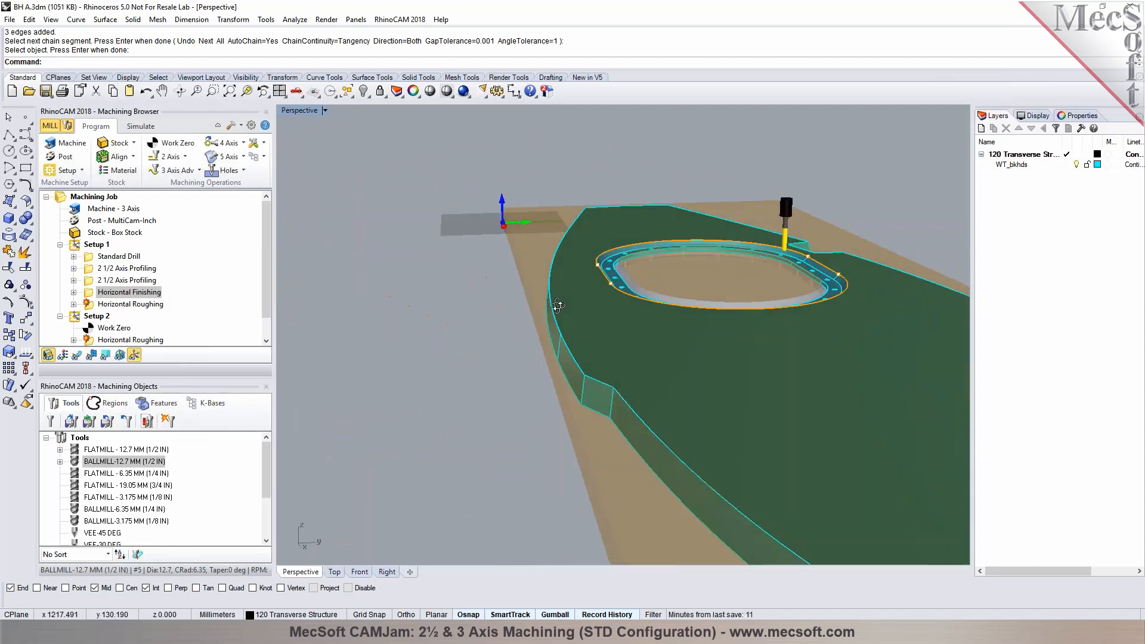
pyautogui.moveTo(557, 305); pyautogui.dragTo(580, 321, button='right')
pyautogui.click(93, 200)
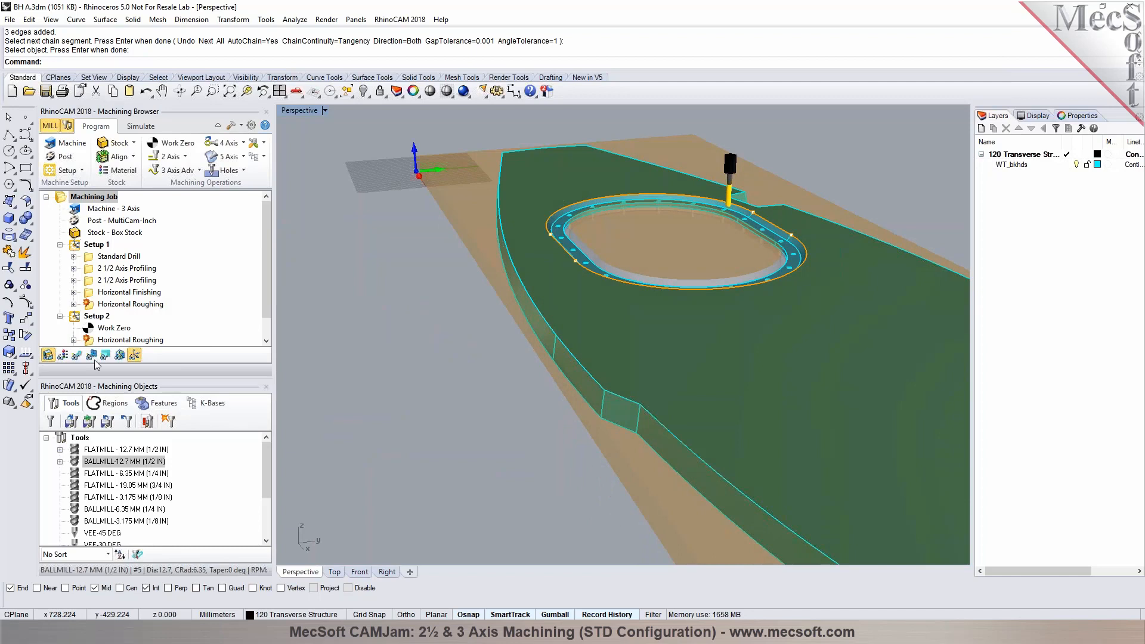
pyautogui.click(48, 355)
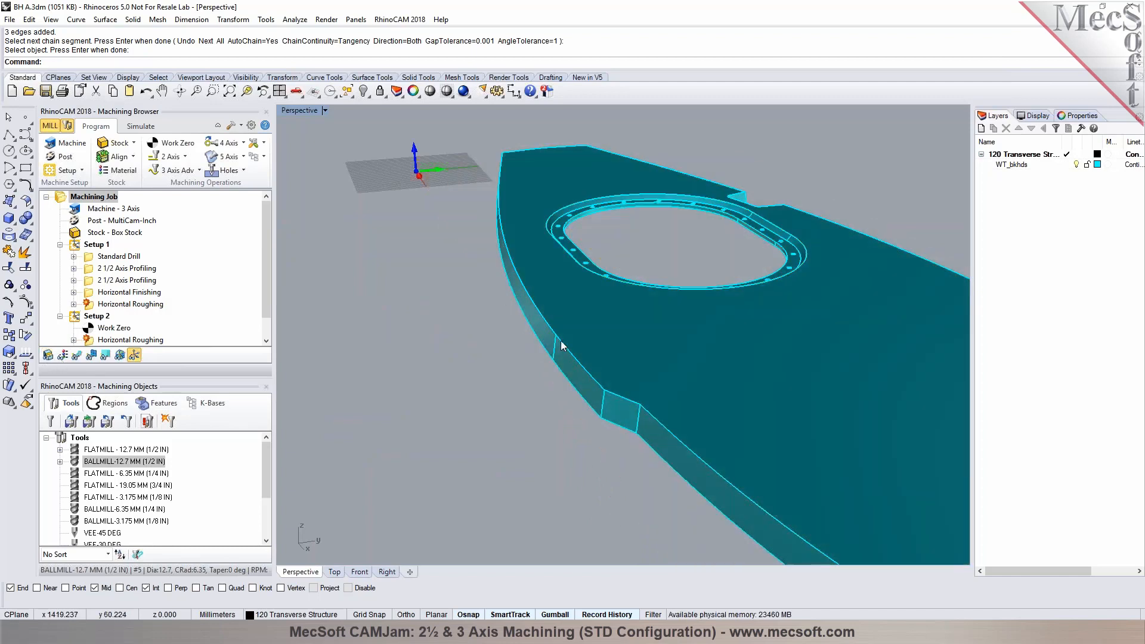
# Step: Duplicate the borders of the bulkhead's large underside face with DupFaceBorder
pyautogui.moveTo(645, 312); pyautogui.dragTo(537, 377, button='right')
pyautogui.scroll(6, 550, 357)
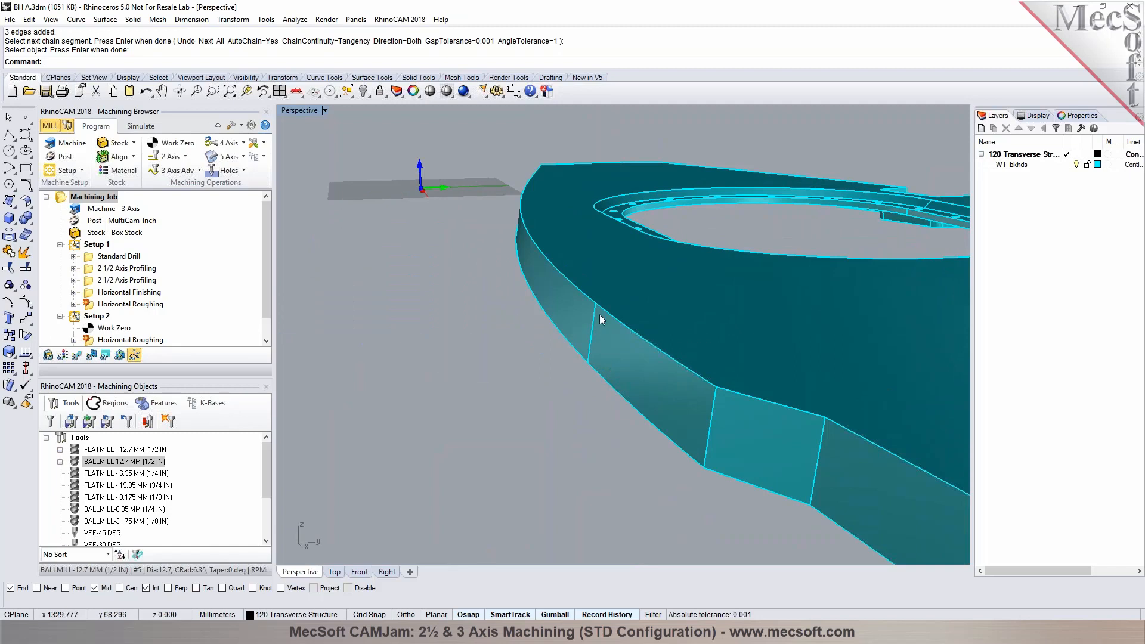
pyautogui.moveTo(539, 349); pyautogui.dragTo(542, 300, button='right')
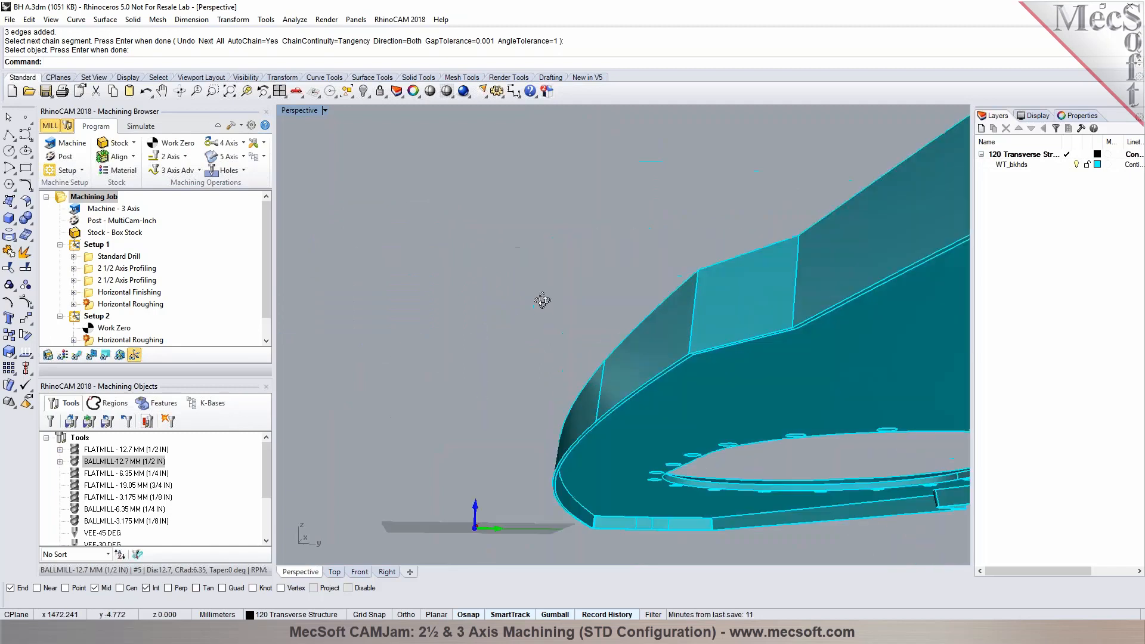
pyautogui.scroll(3, 670, 346)
pyautogui.write('Du')
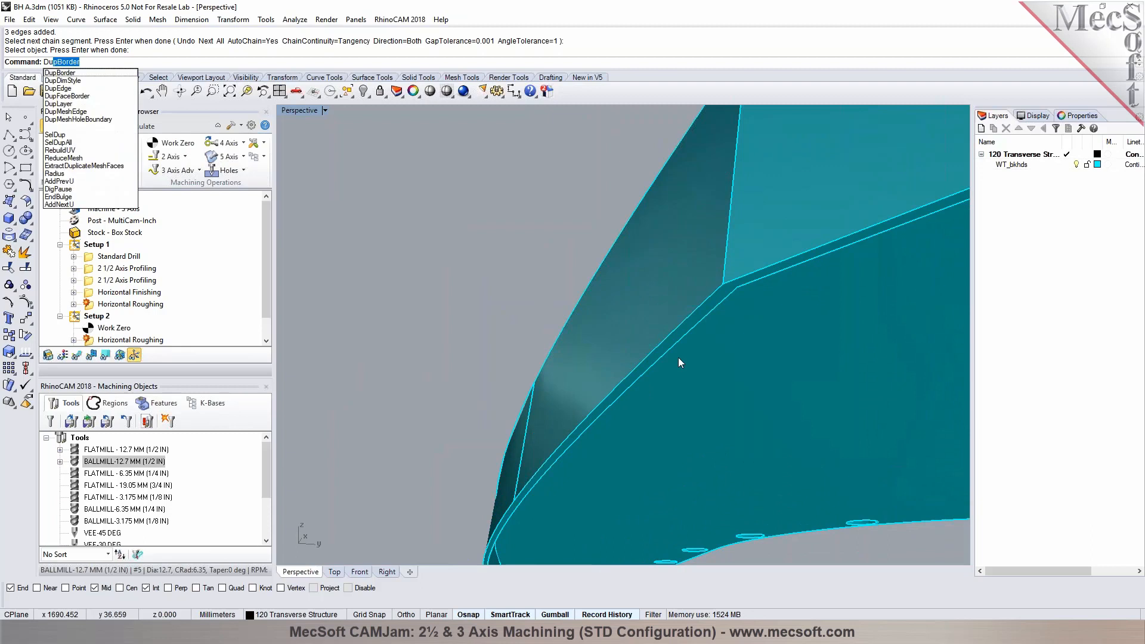
pyautogui.write('pF')
pyautogui.press('Return')
pyautogui.scroll(3, 676, 362)
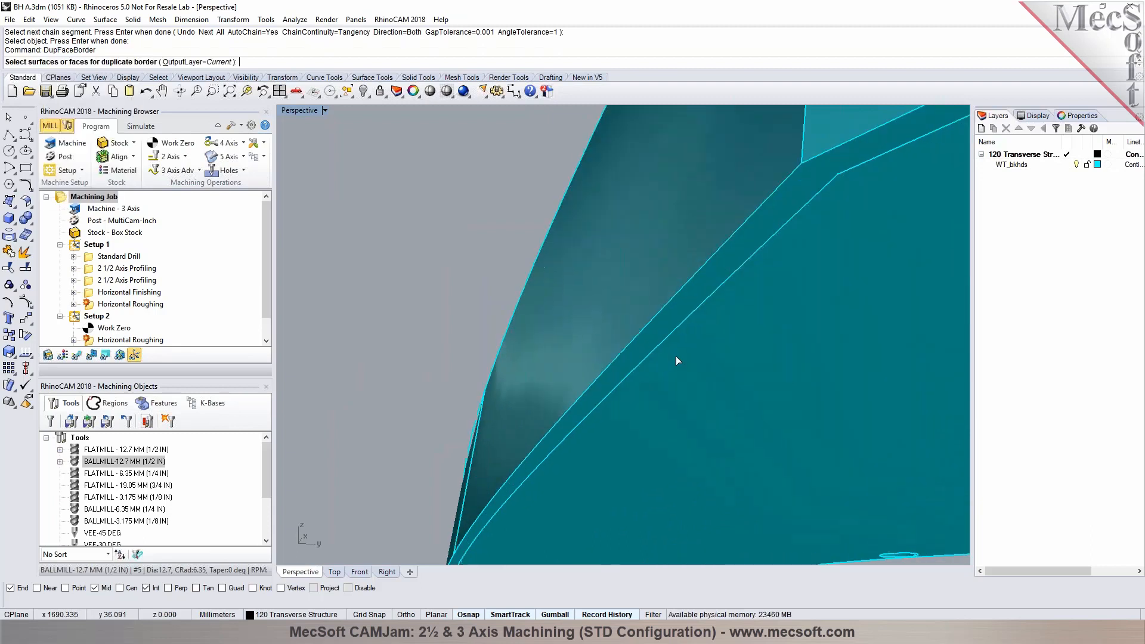
pyautogui.click(674, 318)
pyautogui.press('Return')
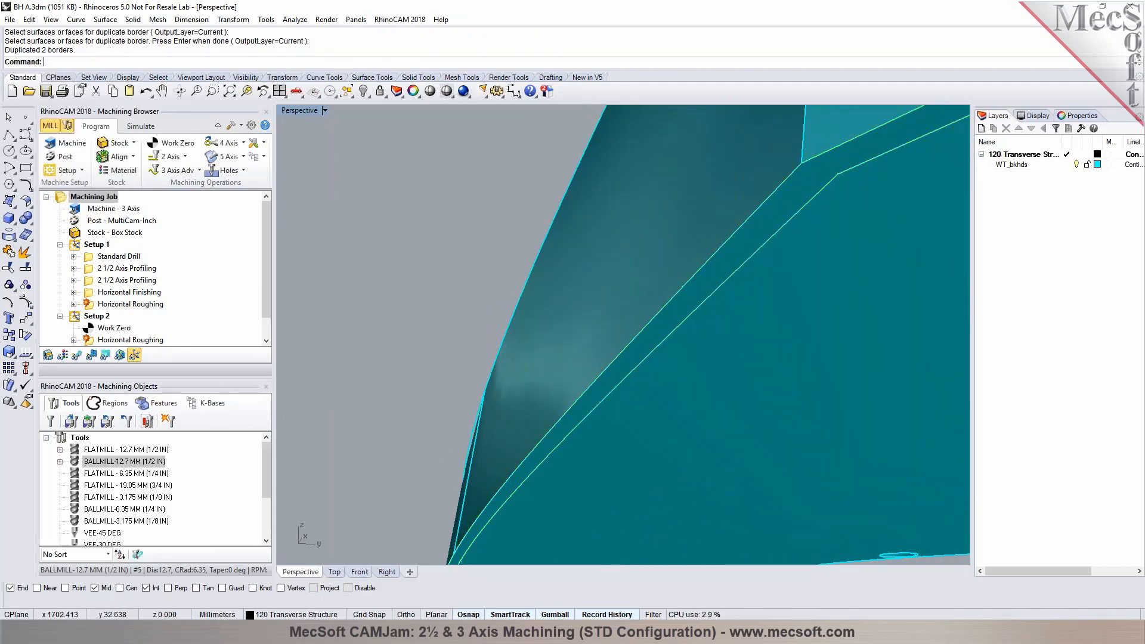
# Step: Offset the duplicated outer border curve 10 mm outward around the bulkhead
pyautogui.scroll(-3, 536, 314)
pyautogui.click(452, 289)
pyautogui.click(651, 313)
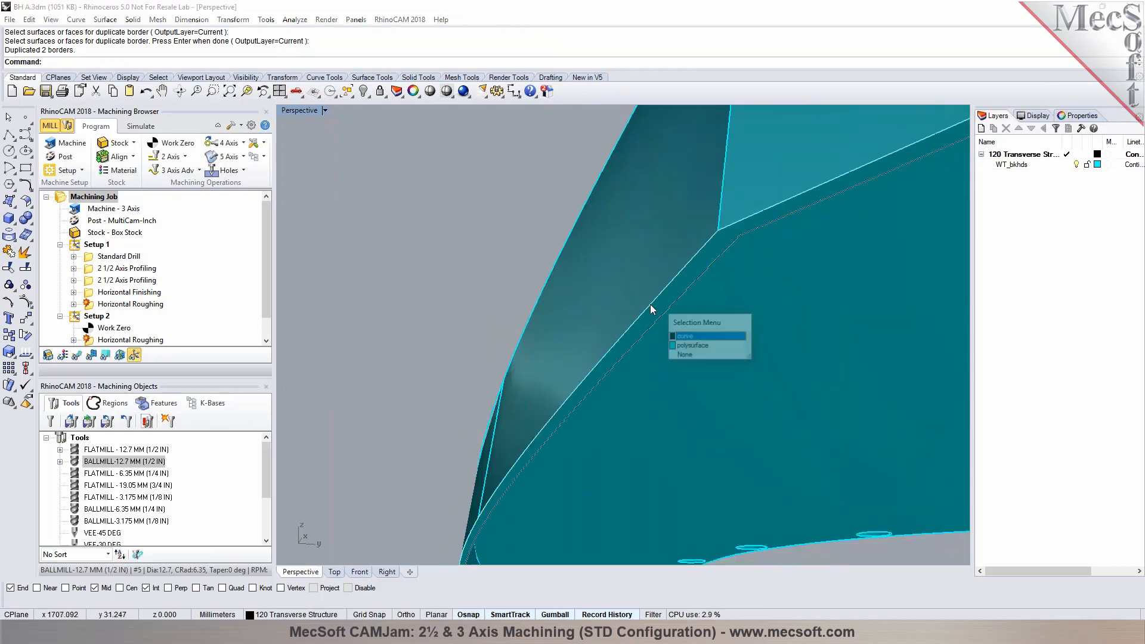
pyautogui.click(682, 341)
pyautogui.scroll(-3, 623, 311)
pyautogui.scroll(-8, 624, 311)
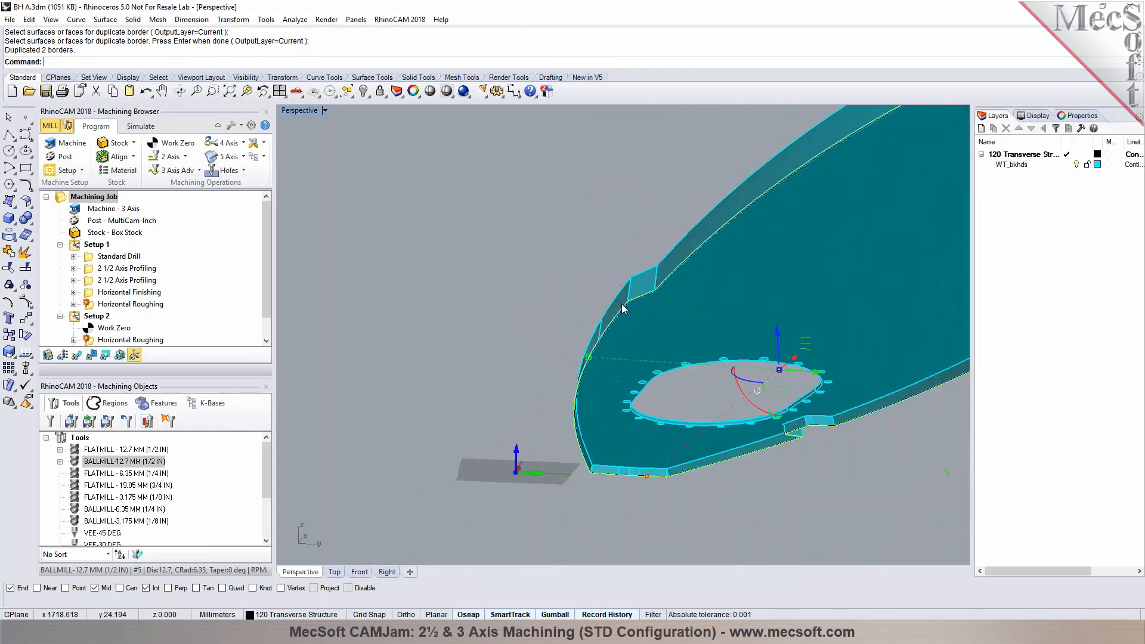
pyautogui.moveTo(624, 311); pyautogui.dragTo(558, 270, button='right')
pyautogui.scroll(5, 592, 275)
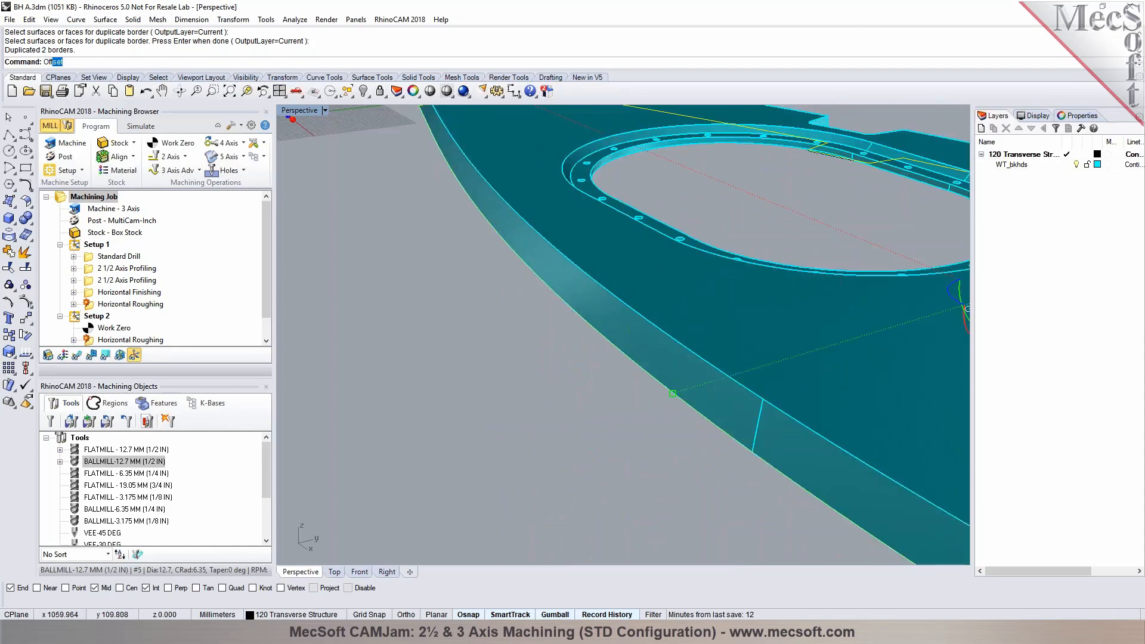
pyautogui.press('Return')
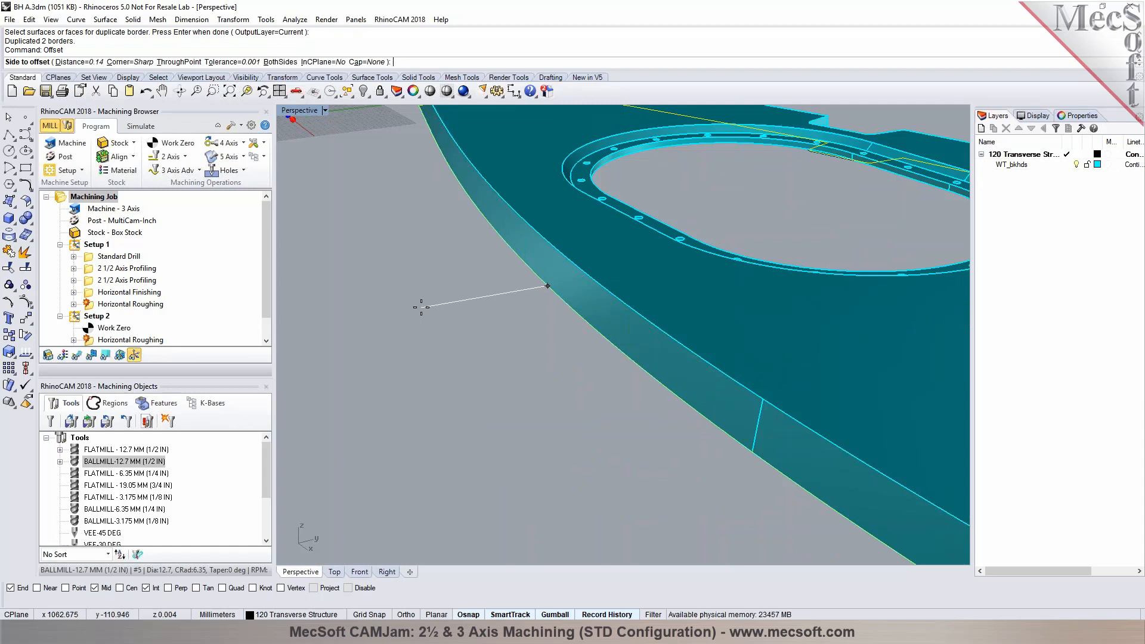
pyautogui.write('10')
pyautogui.press('Return')
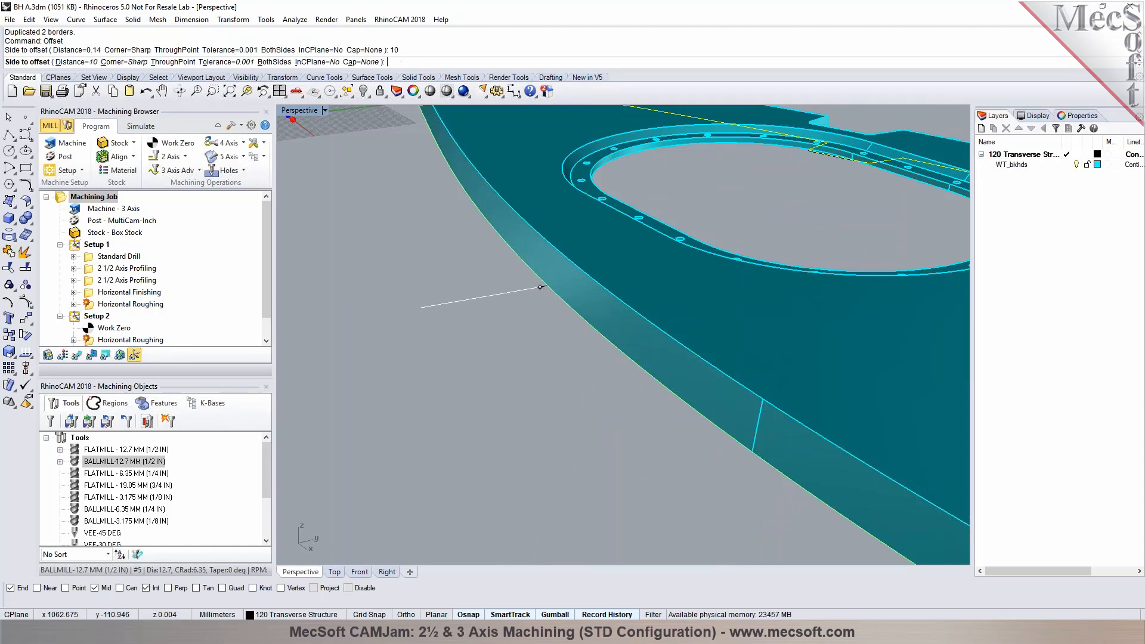
pyautogui.click(387, 311)
pyautogui.click(506, 344)
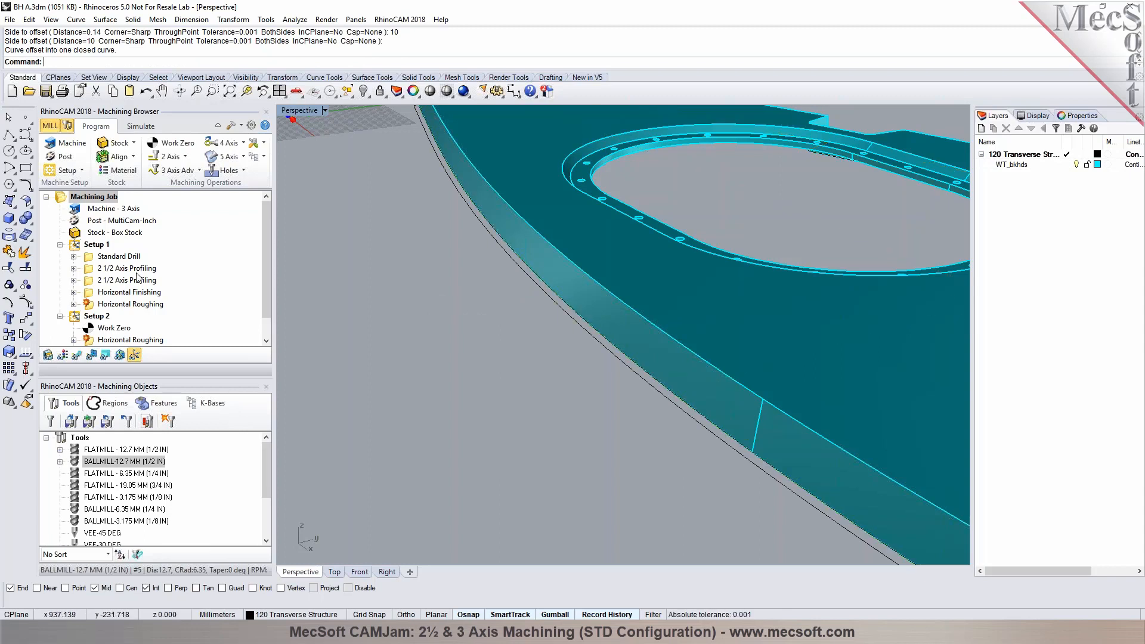
# Step: Duplicate the Horizontal Finishing operation within Setup 1 and select the copy
pyautogui.click(110, 292)
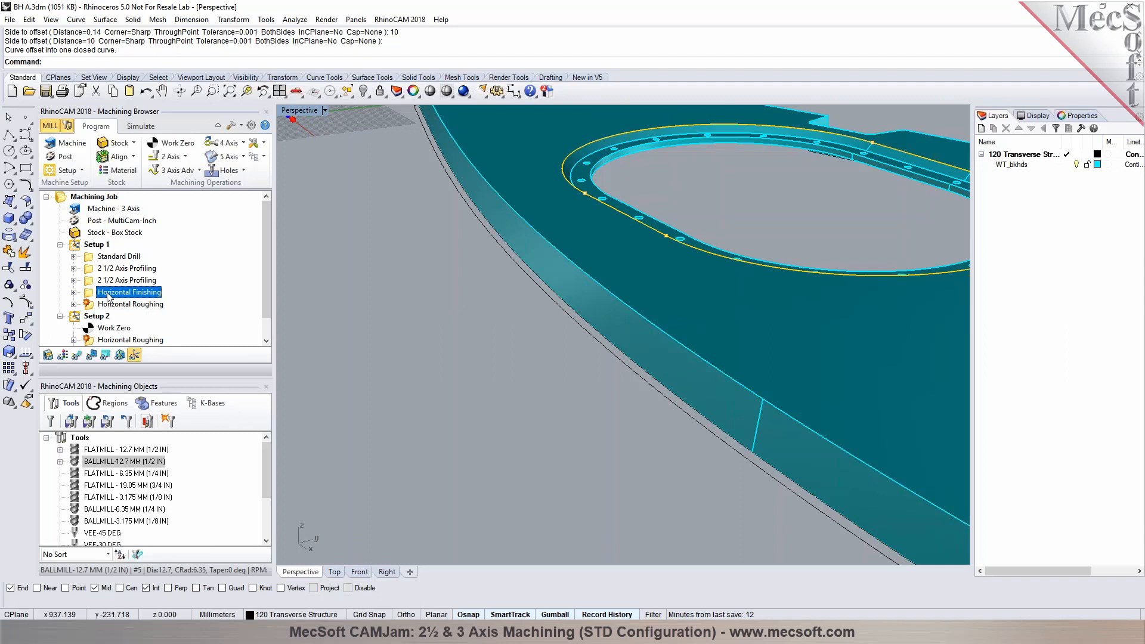
pyautogui.hotkey('ctrl', 'v')
pyautogui.click(108, 305)
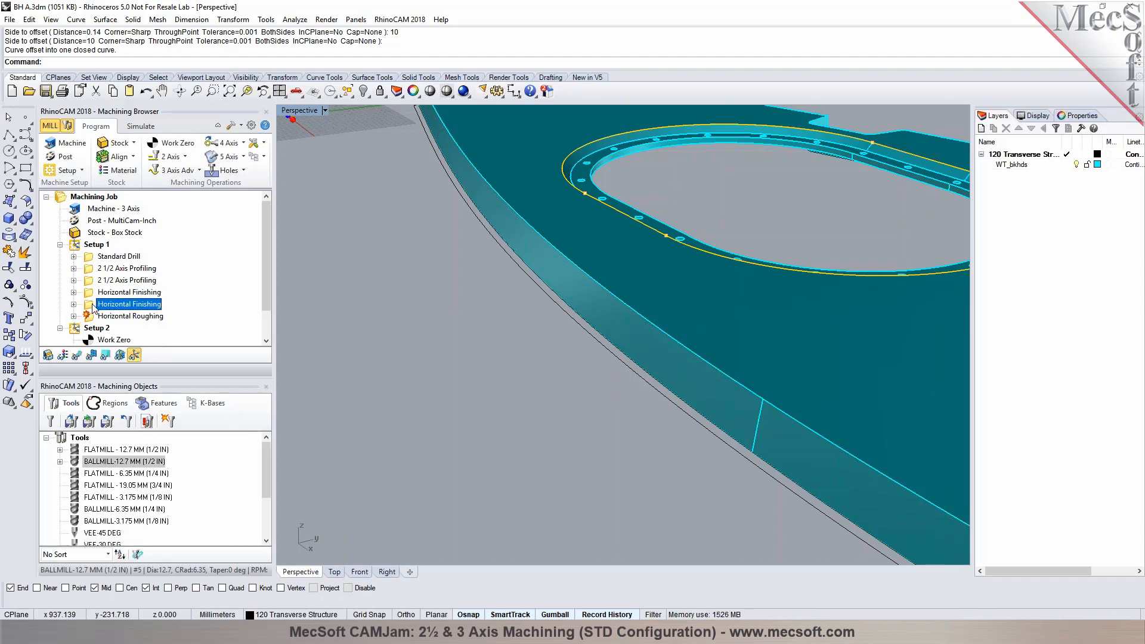
# Step: Edit the copied Horizontal Finishing operation and assign the 10 mm offset curve as its machining region
pyautogui.doubleClick(94, 308)
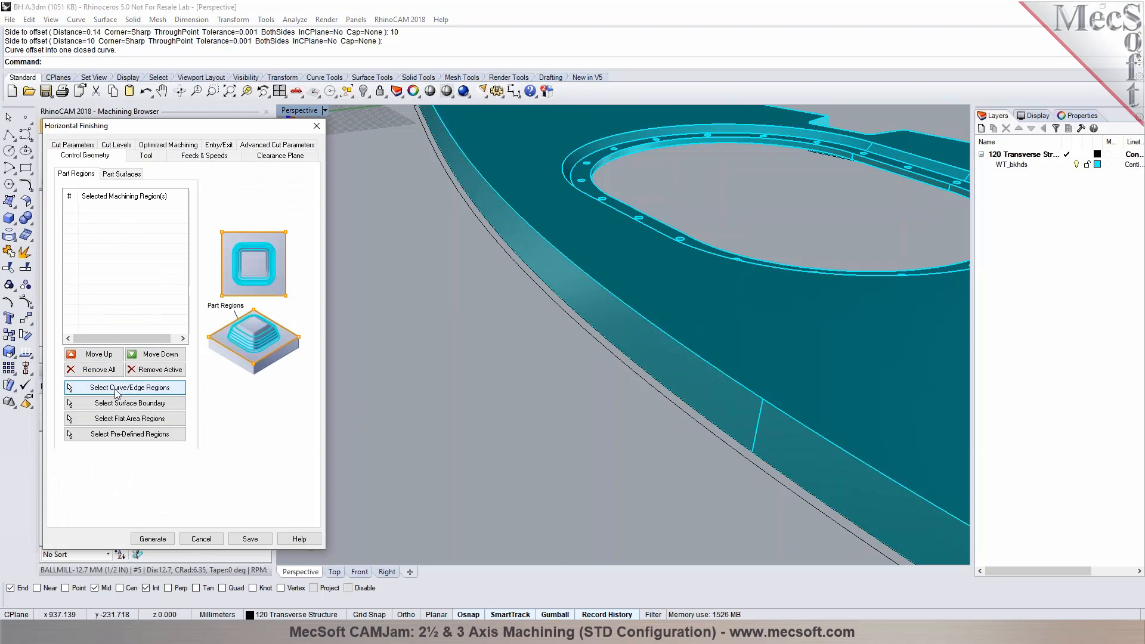
pyautogui.click(116, 388)
pyautogui.click(567, 315)
pyautogui.press('Return')
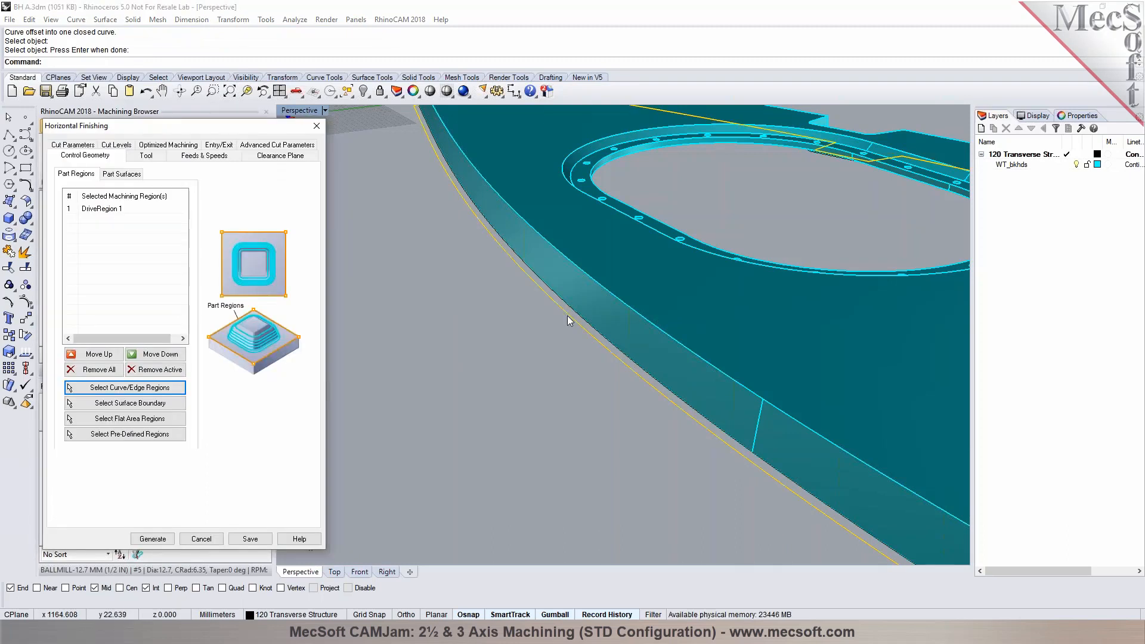
# Step: Add the duplicated outer border curve on the bulkhead's underside as a second machining region
pyautogui.click(104, 389)
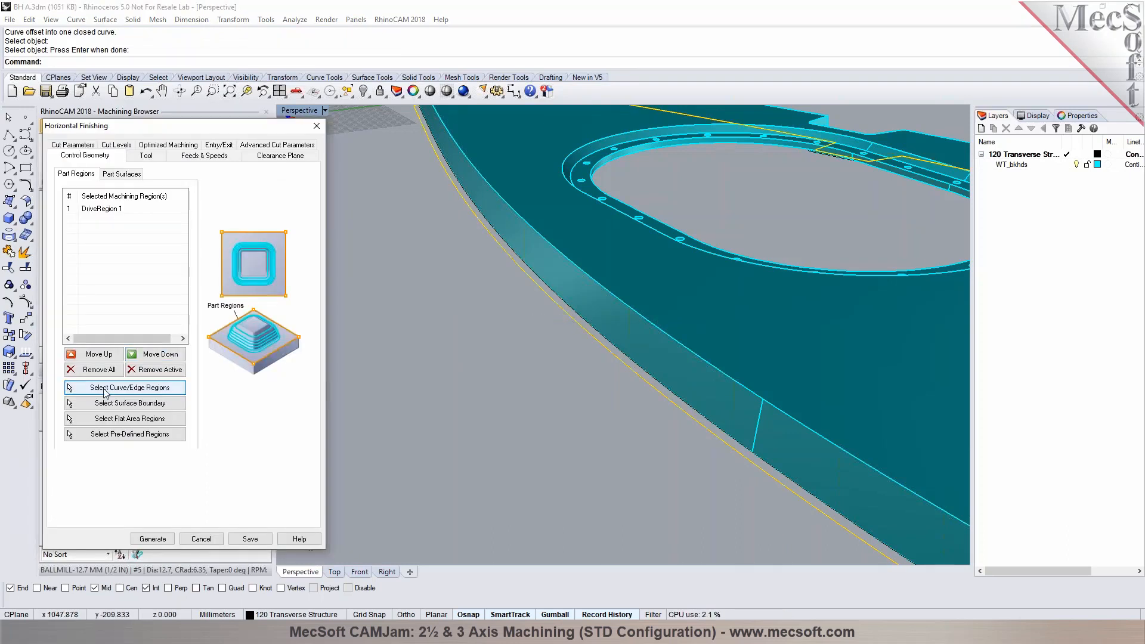
pyautogui.moveTo(585, 324); pyautogui.dragTo(598, 387, button='right')
pyautogui.scroll(2, 599, 386)
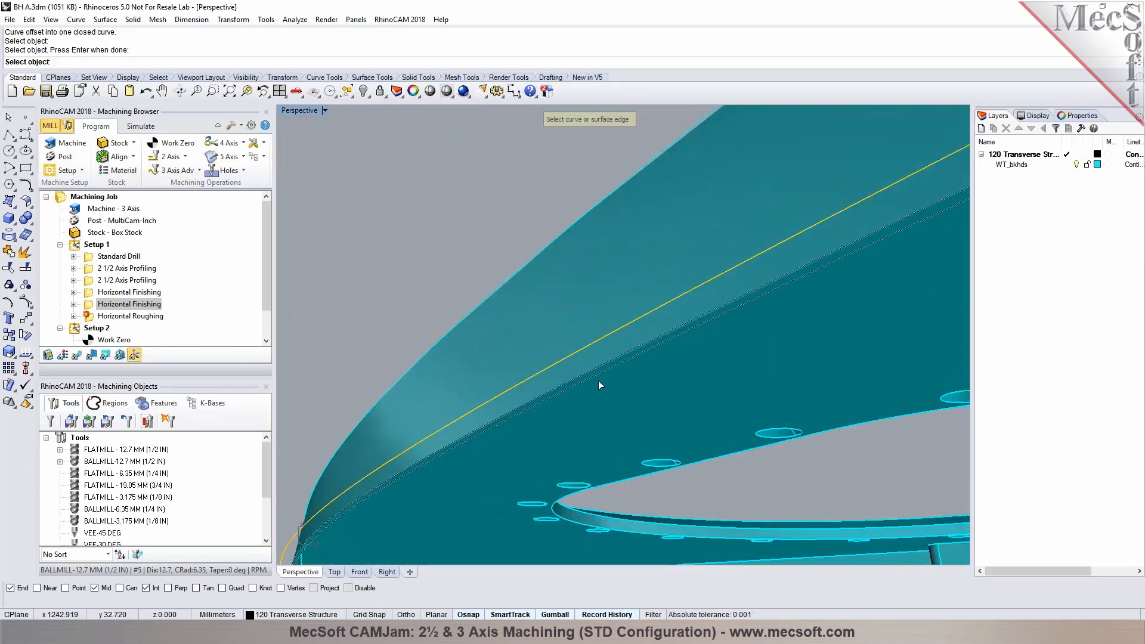
pyautogui.click(597, 380)
pyautogui.click(625, 411)
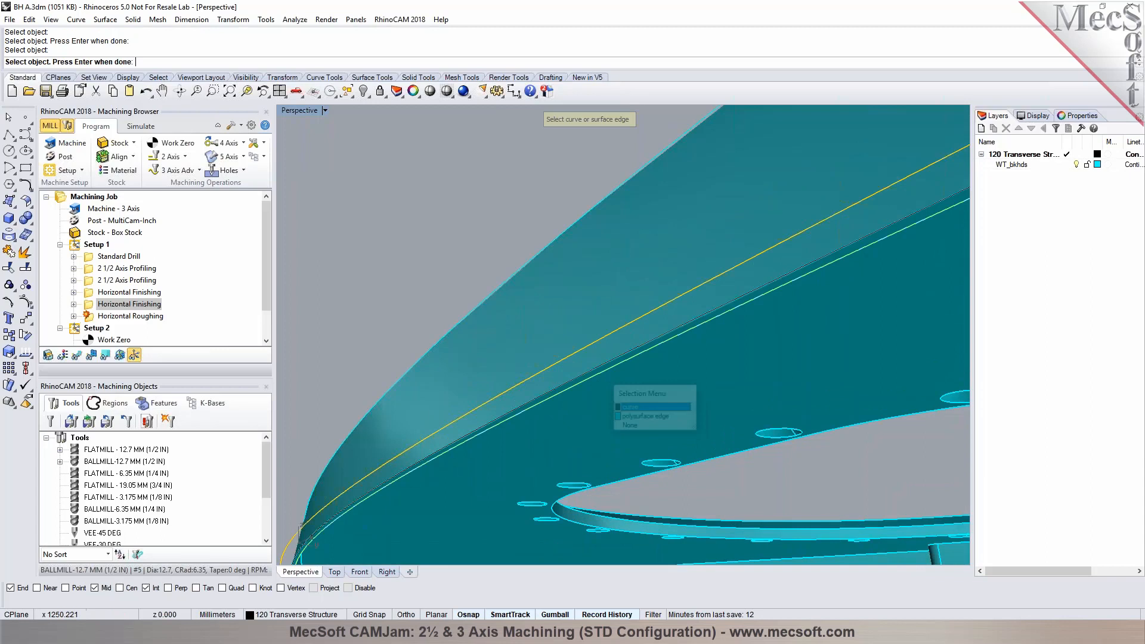
pyautogui.scroll(-2, 575, 339)
pyautogui.scroll(-3, 573, 337)
pyautogui.moveTo(573, 337); pyautogui.dragTo(526, 330, button='right')
pyautogui.rightClick(567, 416)
pyautogui.scroll(-3, 526, 332)
pyautogui.moveTo(740, 297); pyautogui.dragTo(524, 313, button='right')
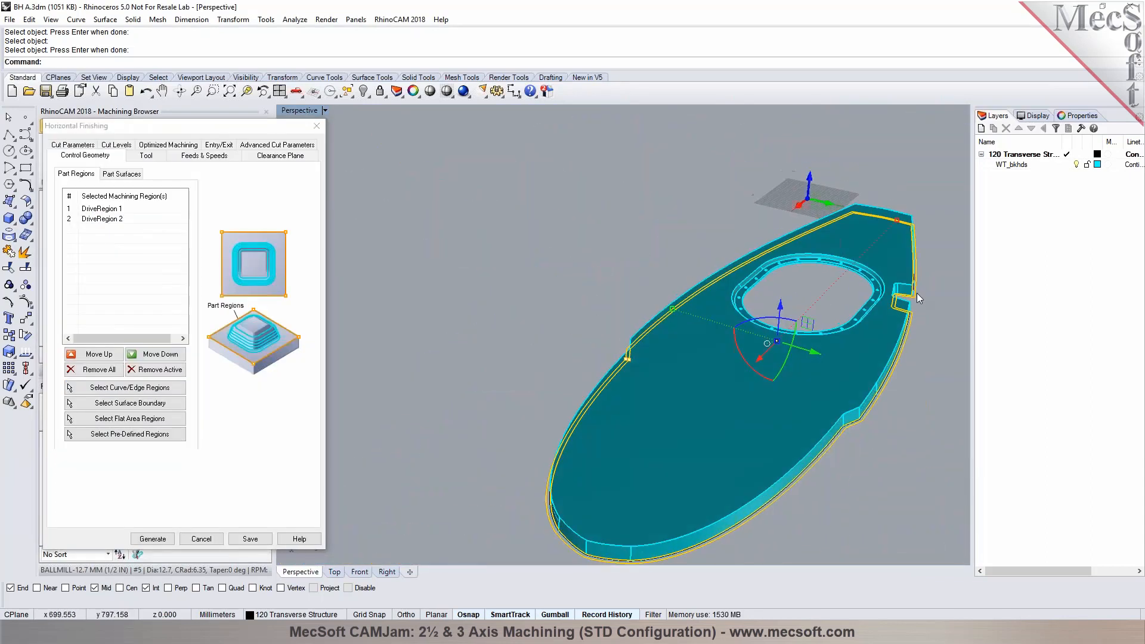
# Step: Examine the spacing between the two region curves at the notches and along the outline, including in the Top view
pyautogui.scroll(6, 917, 295)
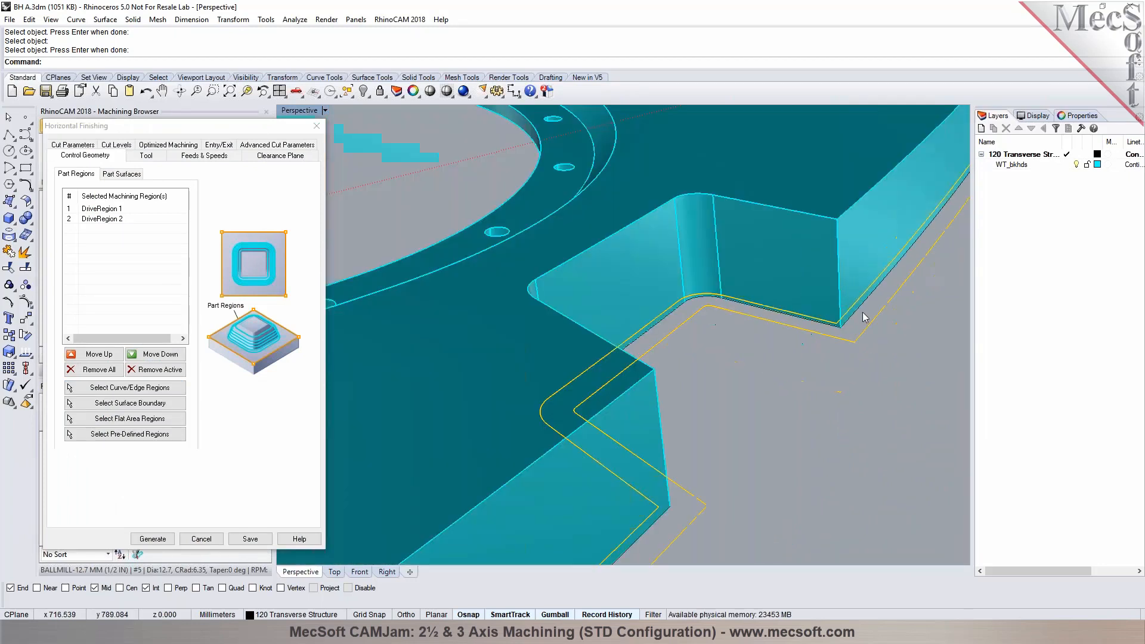
pyautogui.scroll(-2, 865, 317)
pyautogui.click(335, 571)
pyautogui.scroll(4, 645, 324)
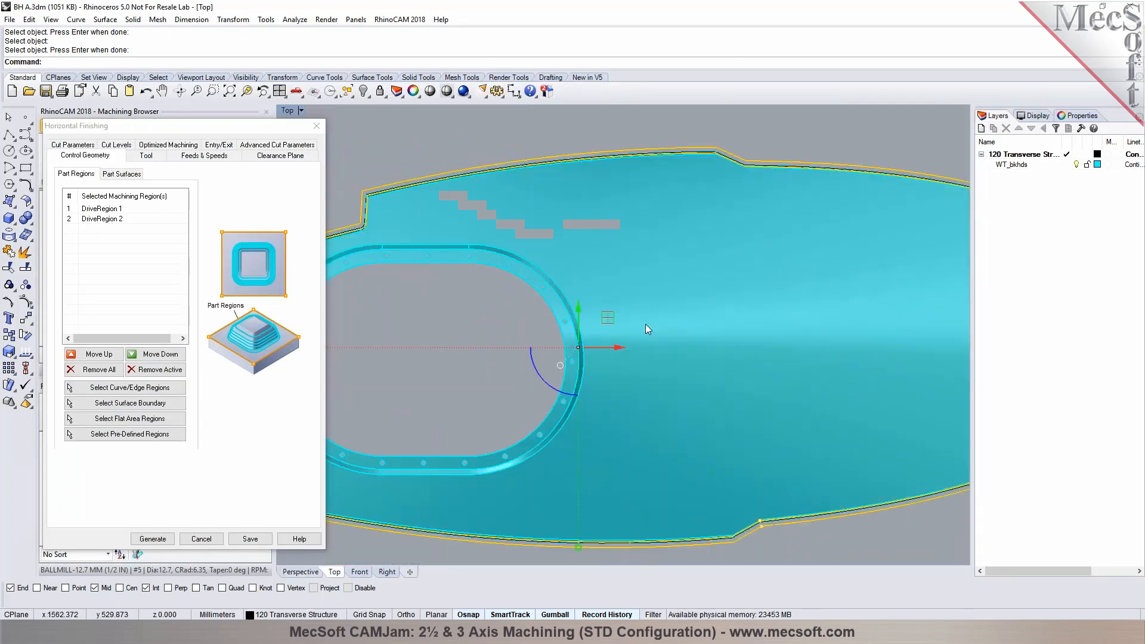
pyautogui.scroll(3, 661, 150)
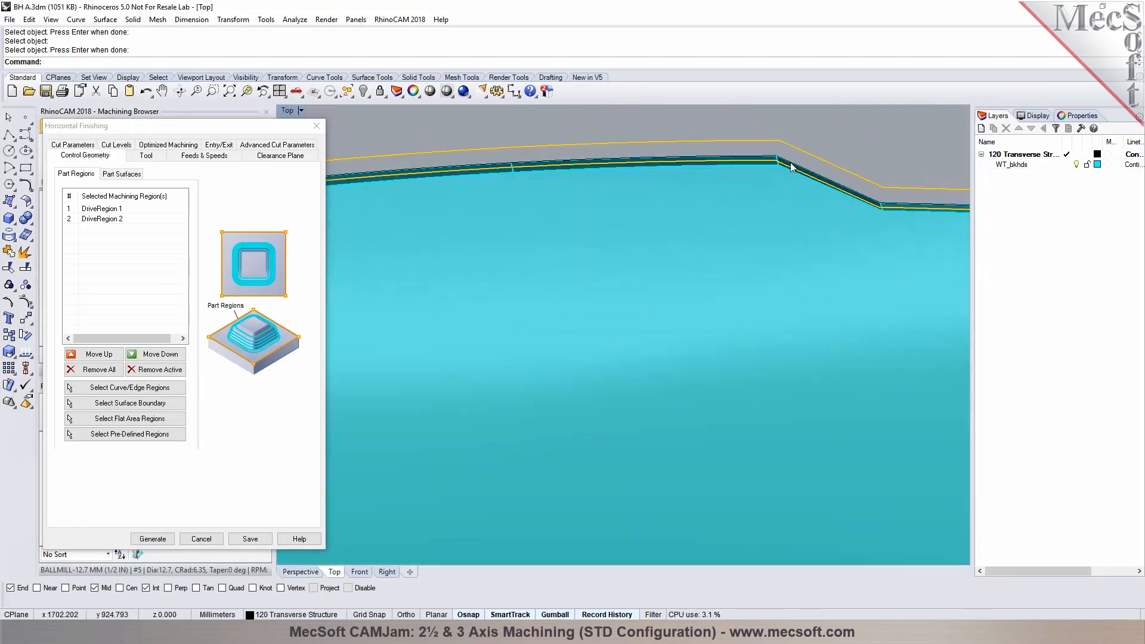
pyautogui.scroll(3, 815, 177)
pyautogui.scroll(-4, 696, 189)
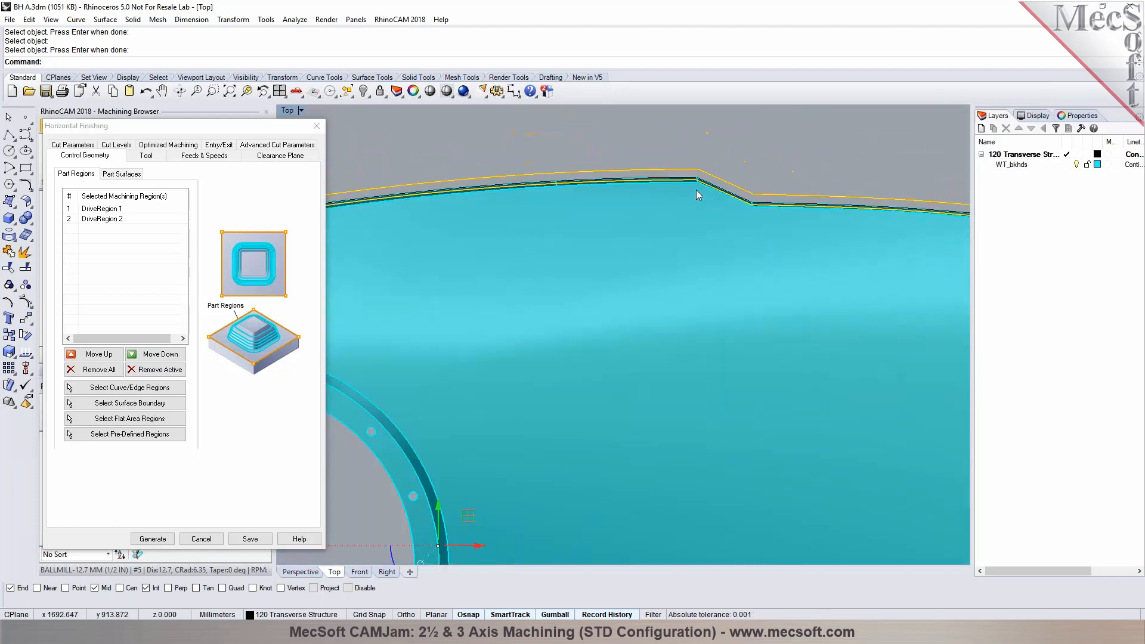
pyautogui.scroll(2, 696, 189)
pyautogui.scroll(-4, 696, 189)
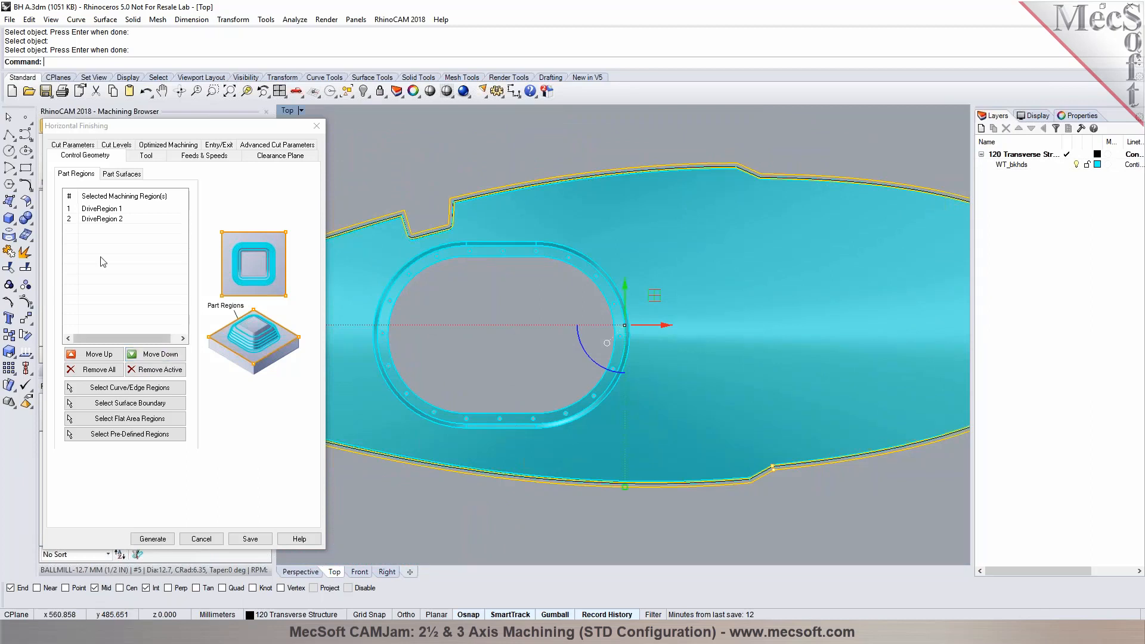
# Step: Remove DriveRegion 2 from the selected machining regions of the copied Horizontal Finishing operation
pyautogui.click(102, 219)
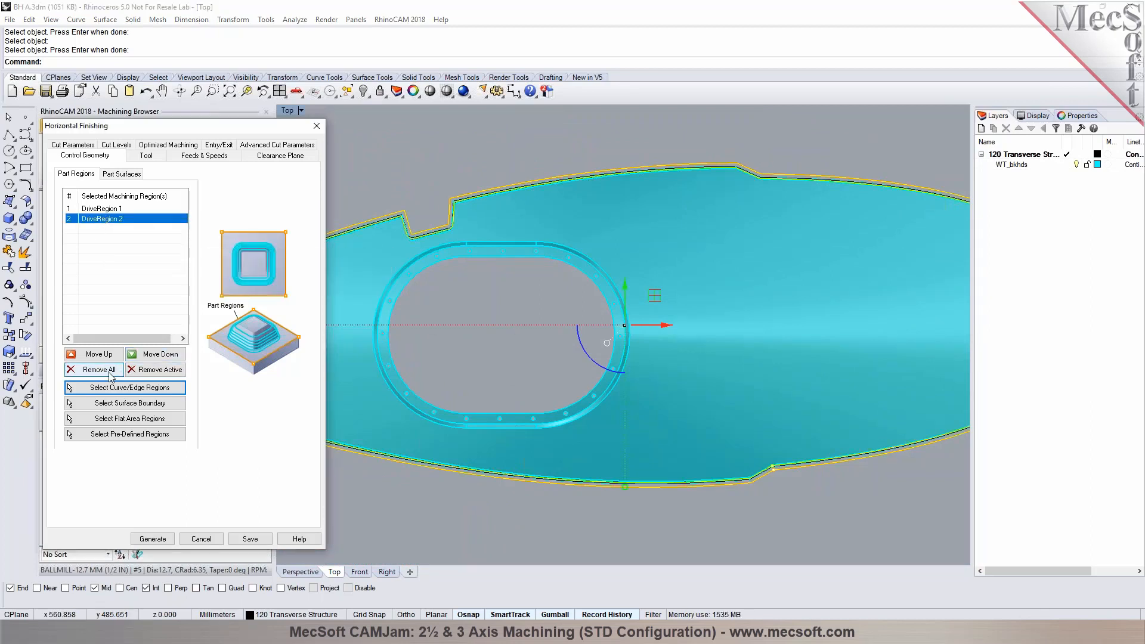
pyautogui.click(151, 375)
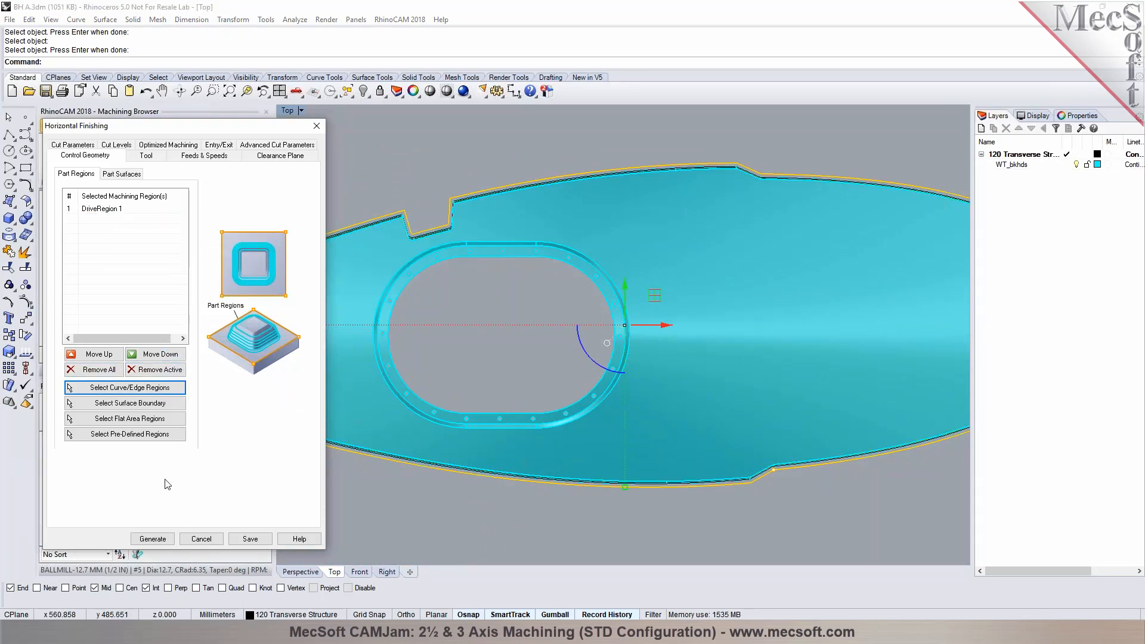
# Step: Add the chained outer edges of the flange around the opening as machining regions of the copied Horizontal Finishing operation
pyautogui.click(307, 573)
pyautogui.moveTo(604, 303); pyautogui.dragTo(552, 296, button='right')
pyautogui.click(82, 405)
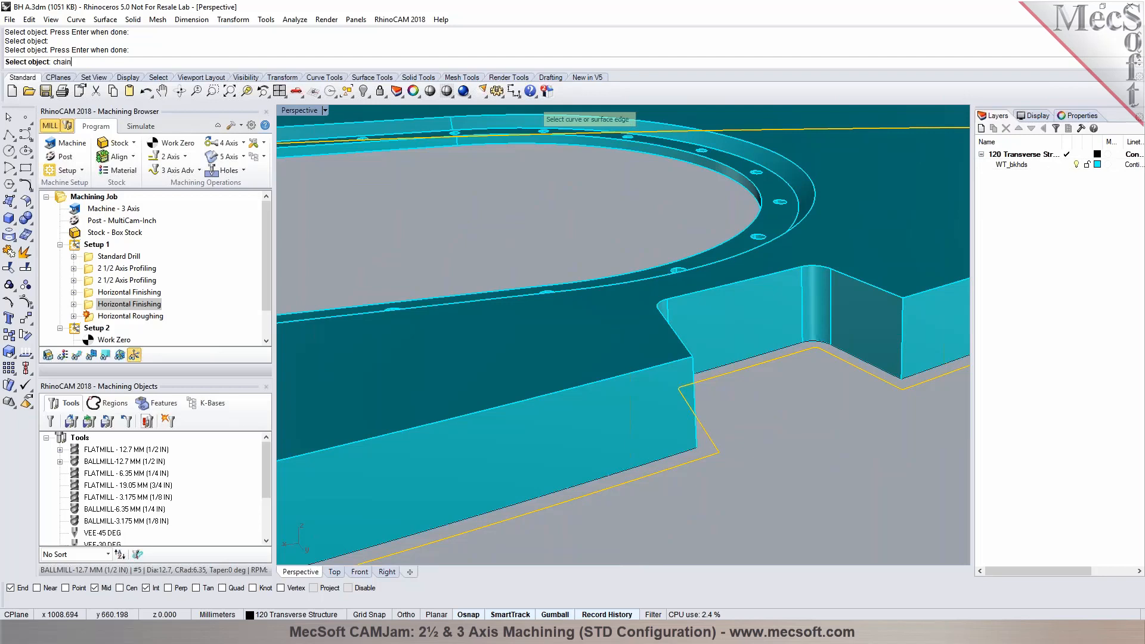
pyautogui.press('Return')
pyautogui.click(534, 294)
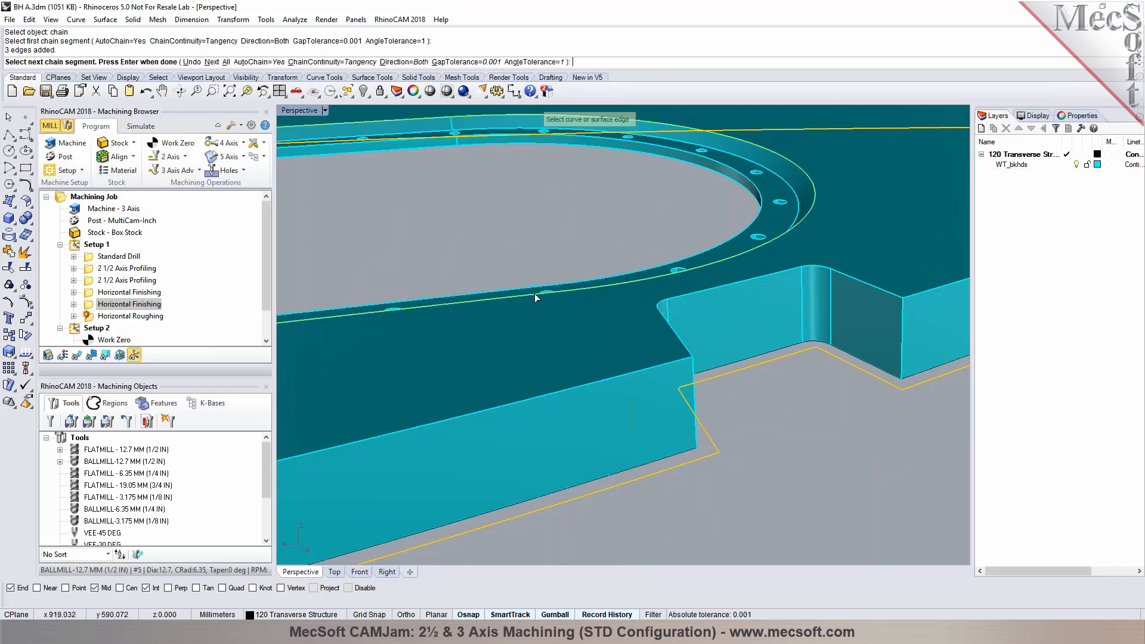
pyautogui.scroll(-5, 534, 294)
pyautogui.press('Return')
pyautogui.press('Return')
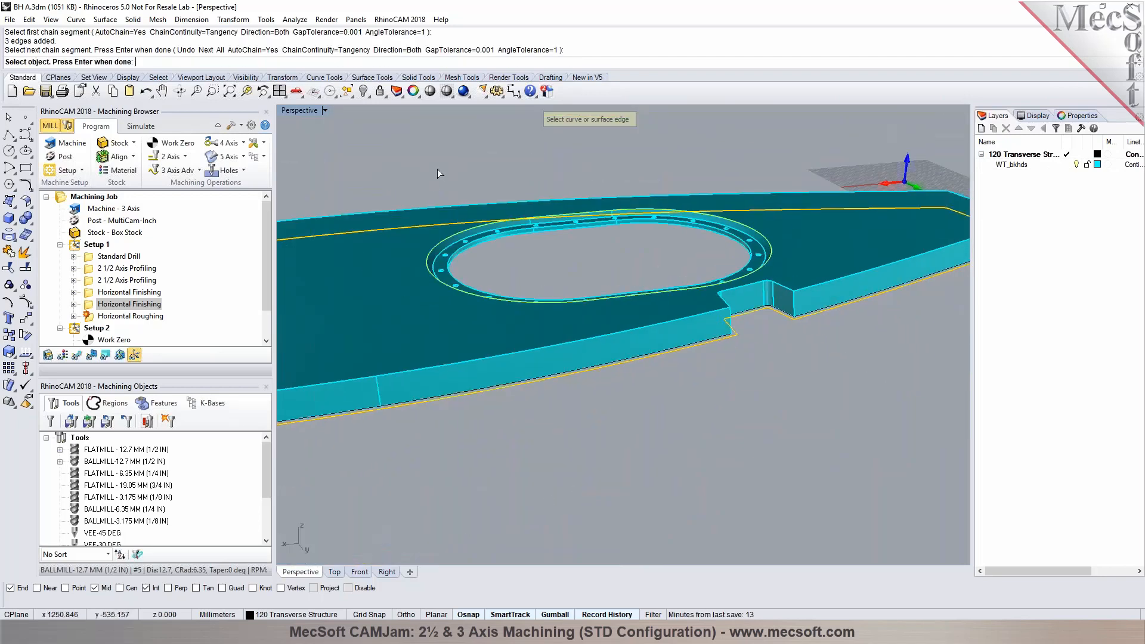
# Step: Generate the copied Horizontal Finishing toolpath with the added flange edge regions and inspect the bulkhead's outline from both ends
pyautogui.moveTo(495, 214); pyautogui.dragTo(583, 221, button='right')
pyautogui.click(152, 539)
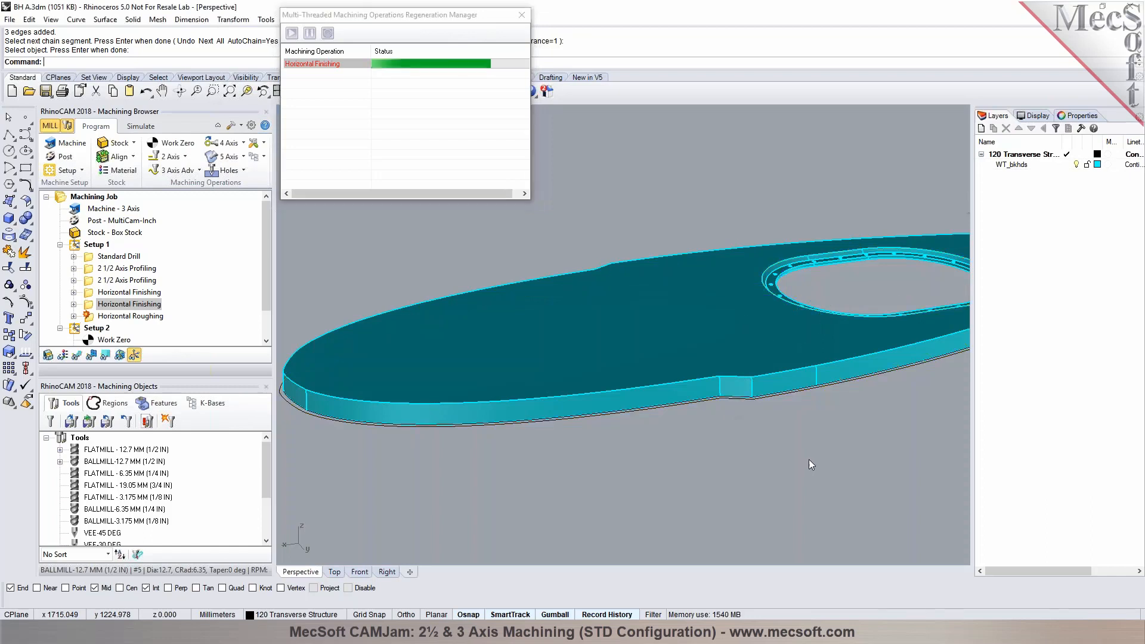
pyautogui.moveTo(809, 459); pyautogui.dragTo(650, 489, button='right')
pyautogui.scroll(-6, 805, 357)
pyautogui.moveTo(891, 412); pyautogui.dragTo(746, 358, button='right')
pyautogui.scroll(4, 645, 417)
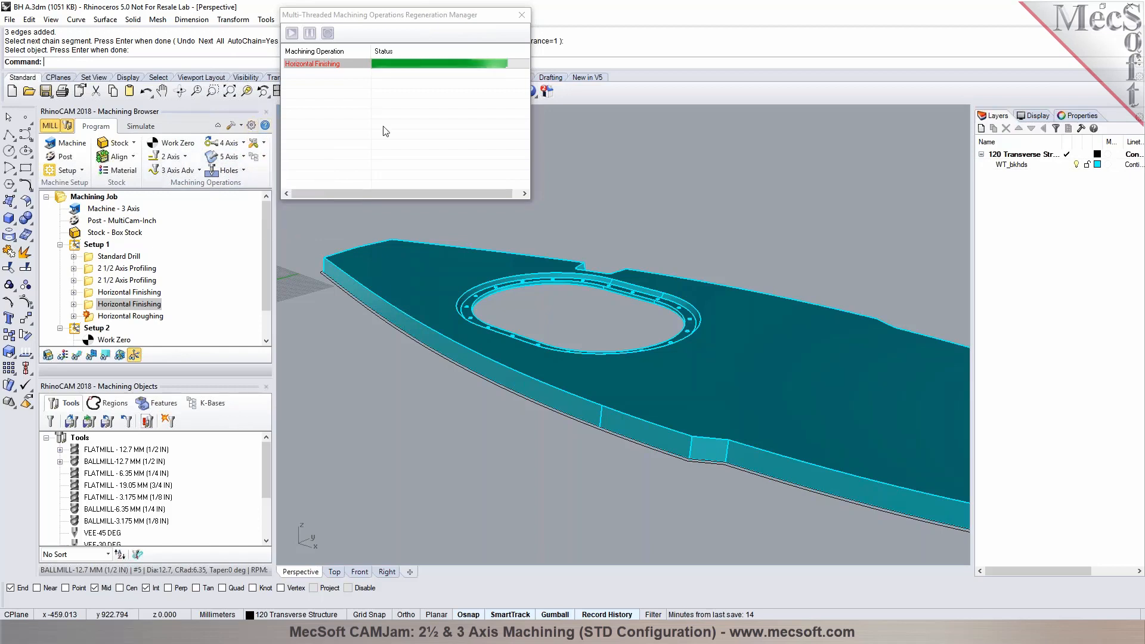
pyautogui.click(329, 70)
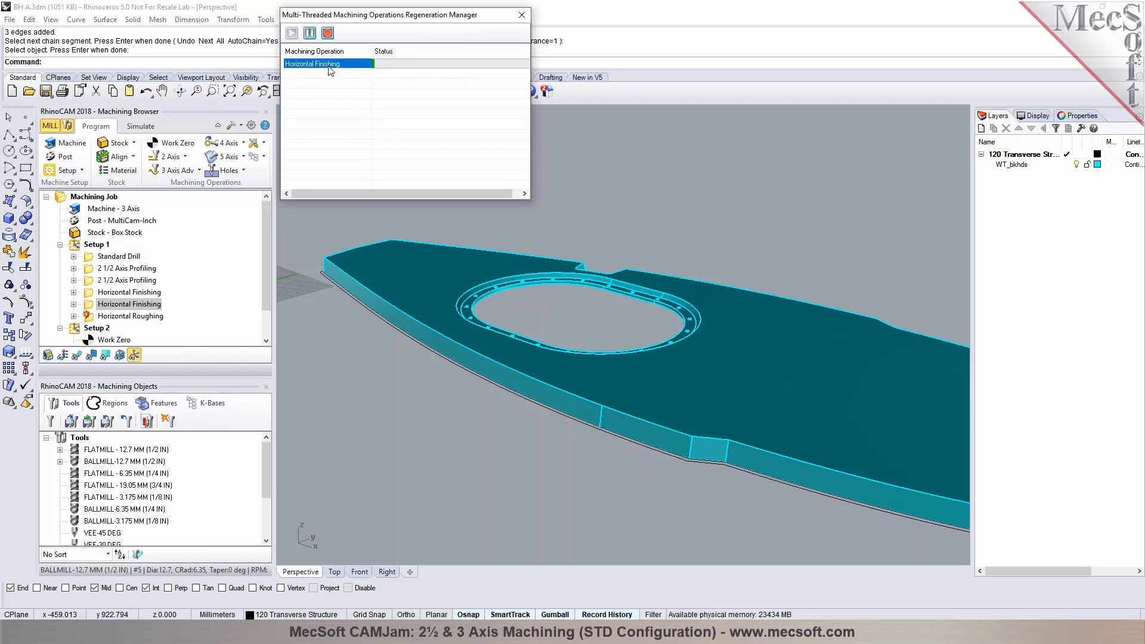
# Step: Adjust the Machining settings in the RhinoCAM preferences and apply them
pyautogui.click(252, 125)
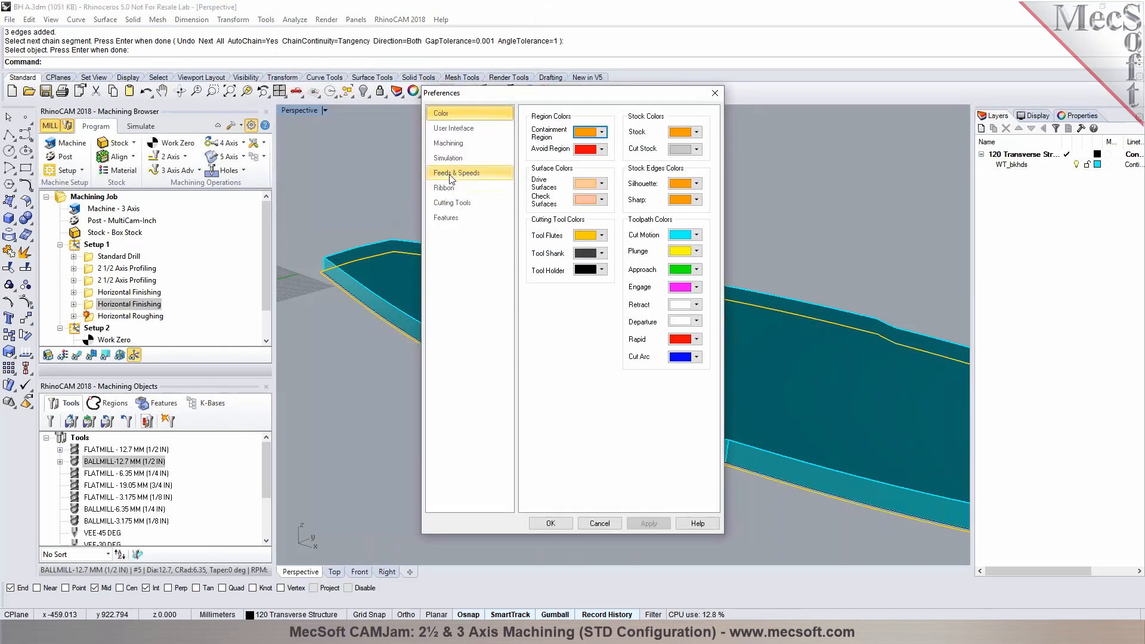
pyautogui.click(456, 146)
pyautogui.moveTo(688, 359); pyautogui.dragTo(544, 360)
pyautogui.click(648, 523)
pyautogui.click(550, 523)
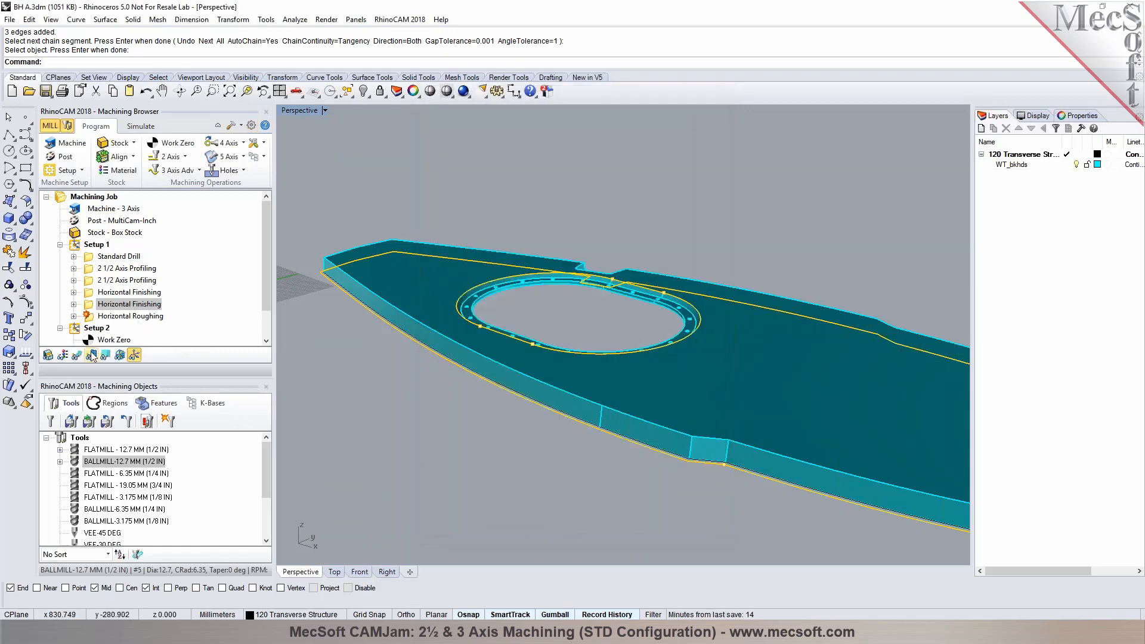
# Step: Regenerate the copied Horizontal Finishing operation in Setup 1
pyautogui.click(100, 306)
pyautogui.rightClick(100, 306)
pyautogui.click(140, 311)
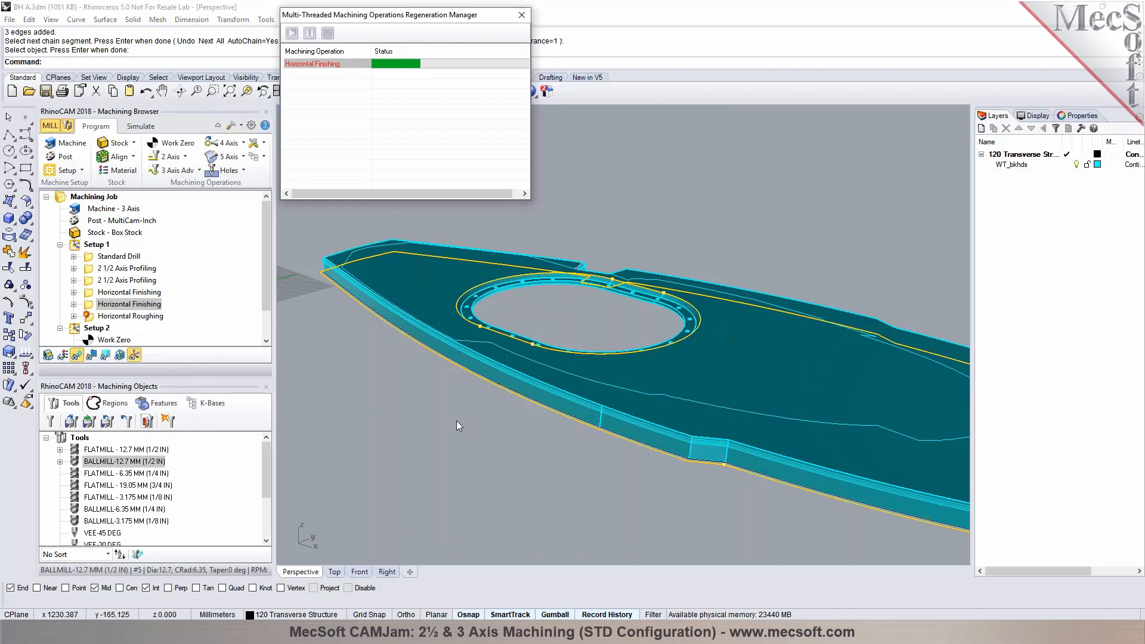
# Step: Duplicate the borders of the bulkhead's top face with DupFaceBorder
pyautogui.moveTo(456, 421); pyautogui.dragTo(400, 412, button='right')
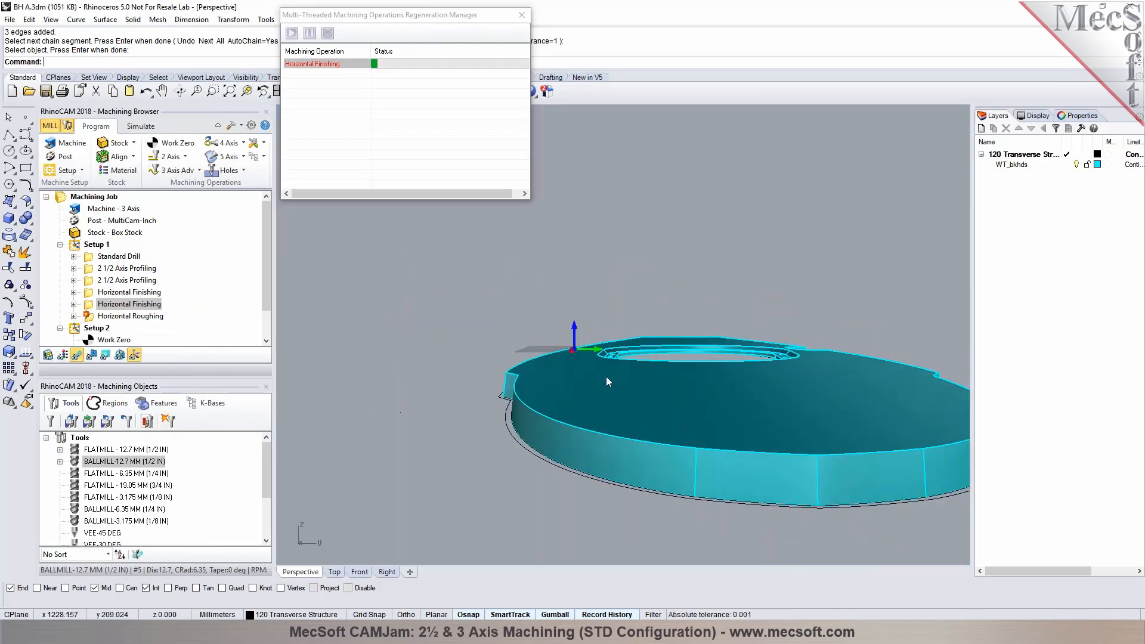
pyautogui.moveTo(464, 391); pyautogui.dragTo(483, 367, button='right')
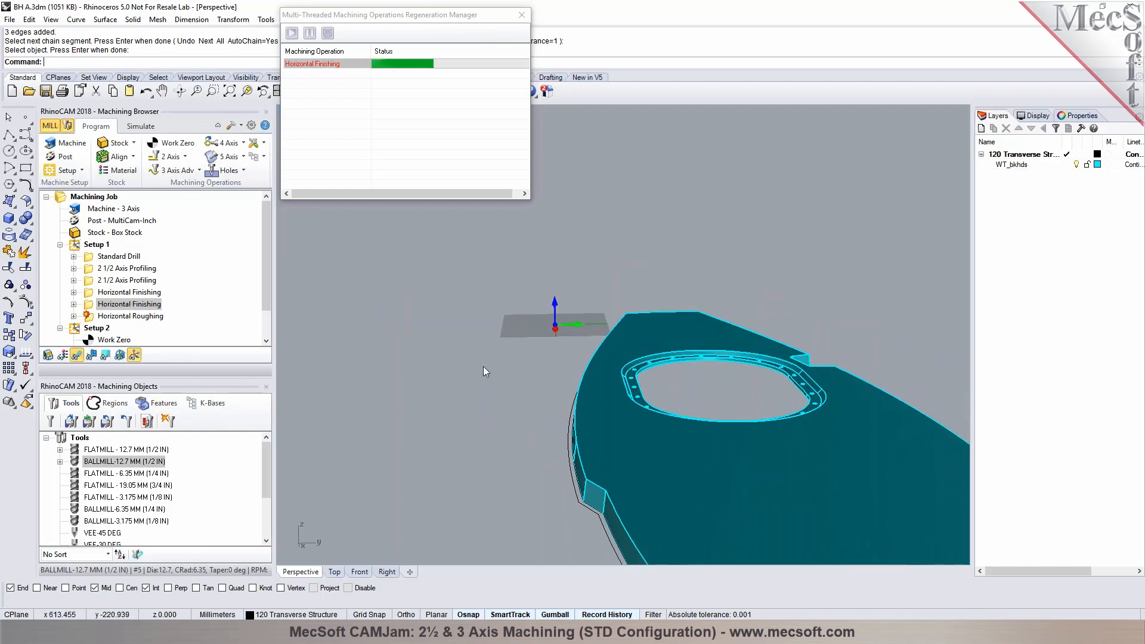
pyautogui.write('DupFaceBorder')
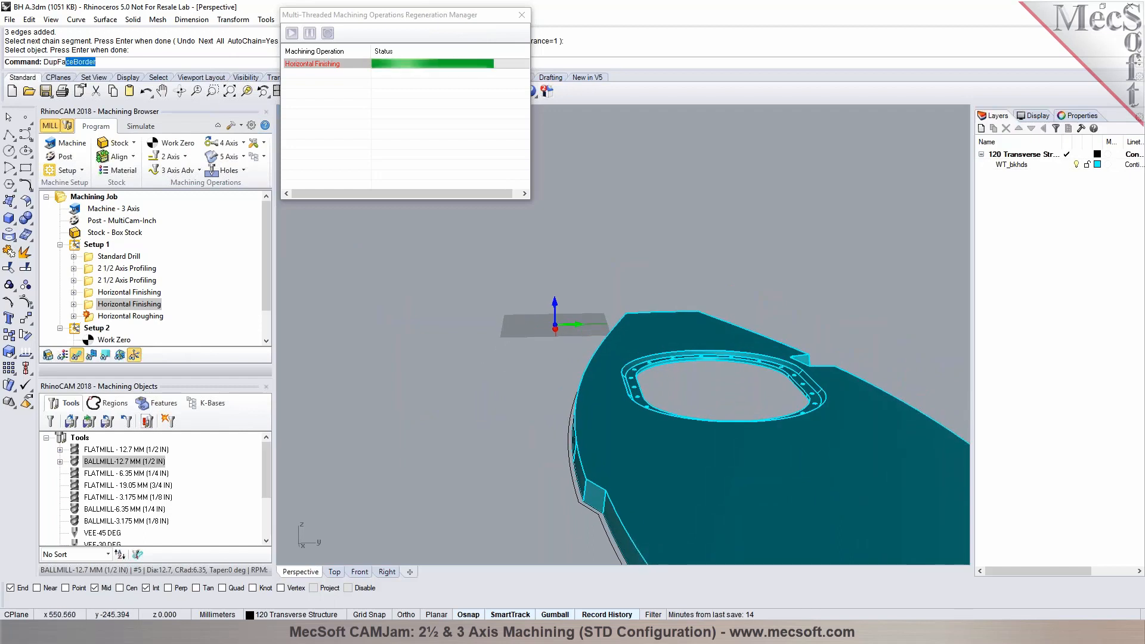
pyautogui.press('Return')
pyautogui.click(613, 427)
pyautogui.press('Return')
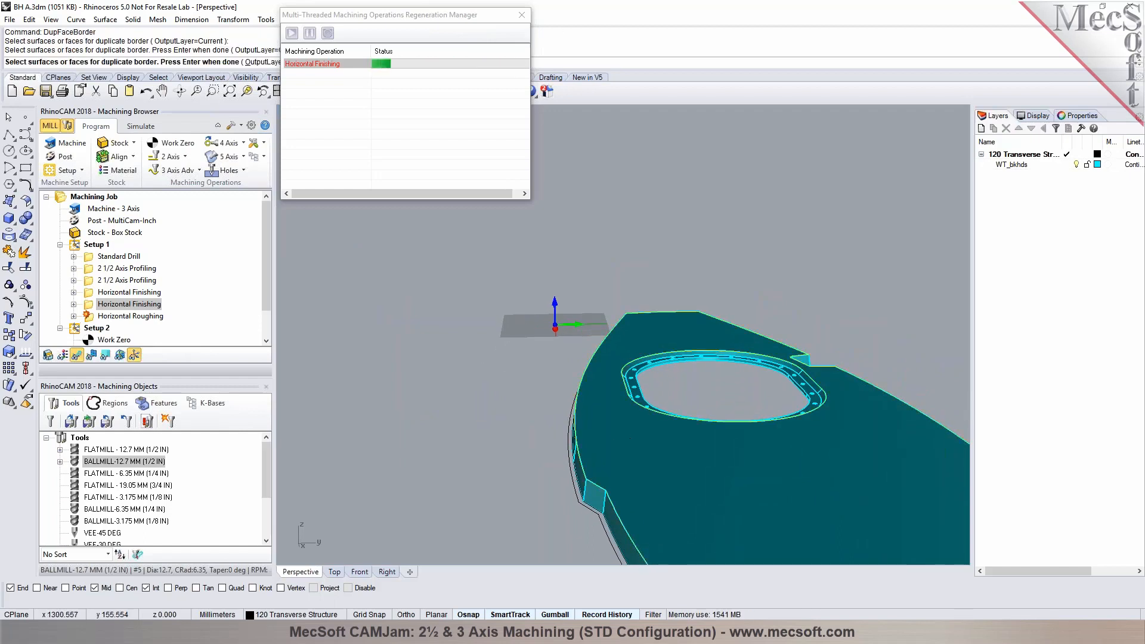
pyautogui.click(607, 489)
pyautogui.click(620, 510)
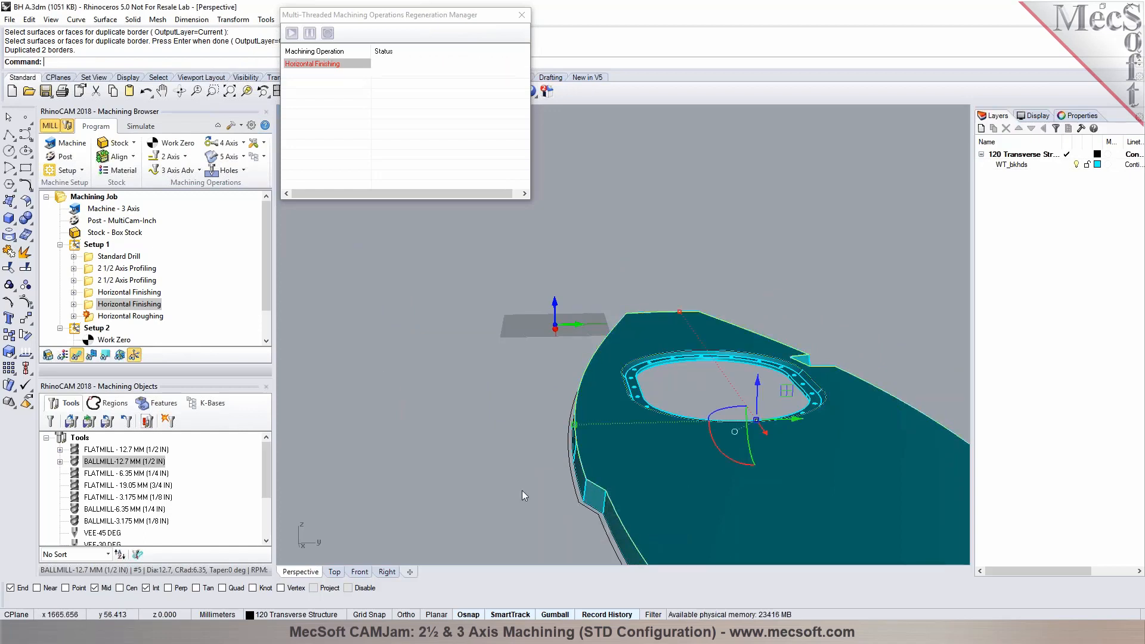
# Step: Offset the outline curve along the bulkhead's underside outward by 25 mm
pyautogui.scroll(-3, 505, 421)
pyautogui.moveTo(470, 417); pyautogui.dragTo(647, 436, button='right')
pyautogui.scroll(6, 668, 421)
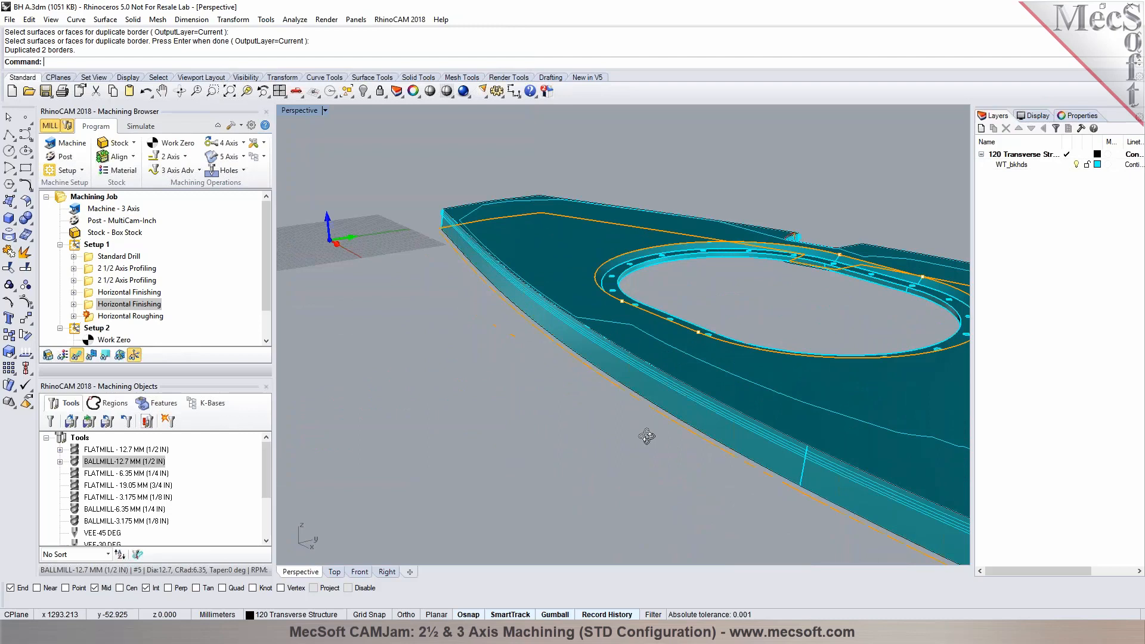
pyautogui.click(94, 197)
pyautogui.click(605, 376)
pyautogui.write('O')
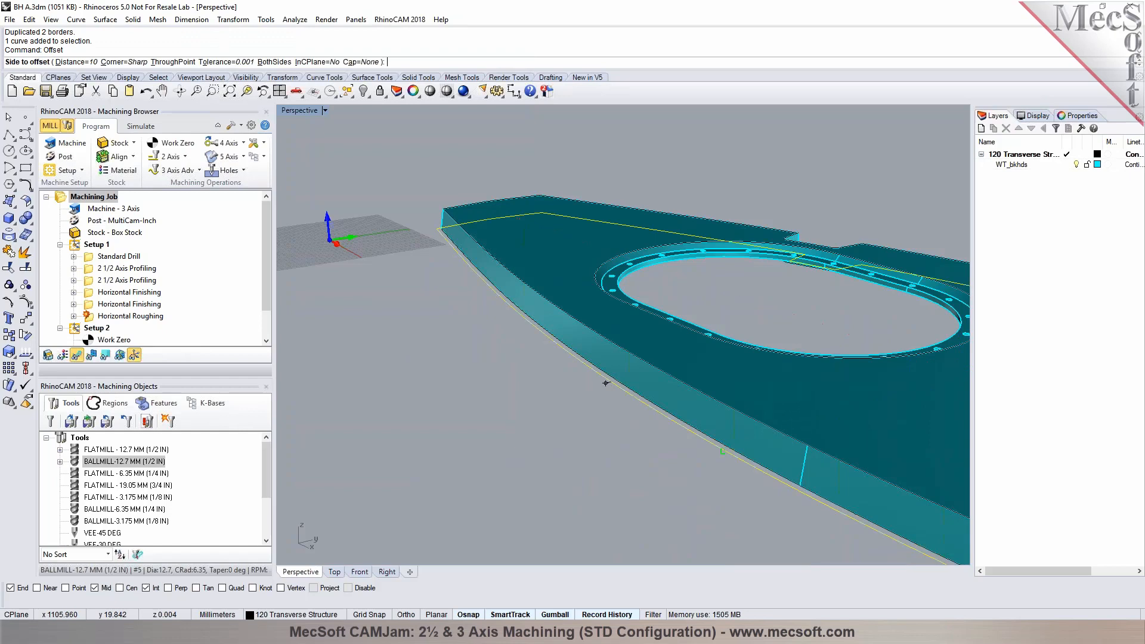
pyautogui.write('25')
pyautogui.press('Return')
pyautogui.click(617, 393)
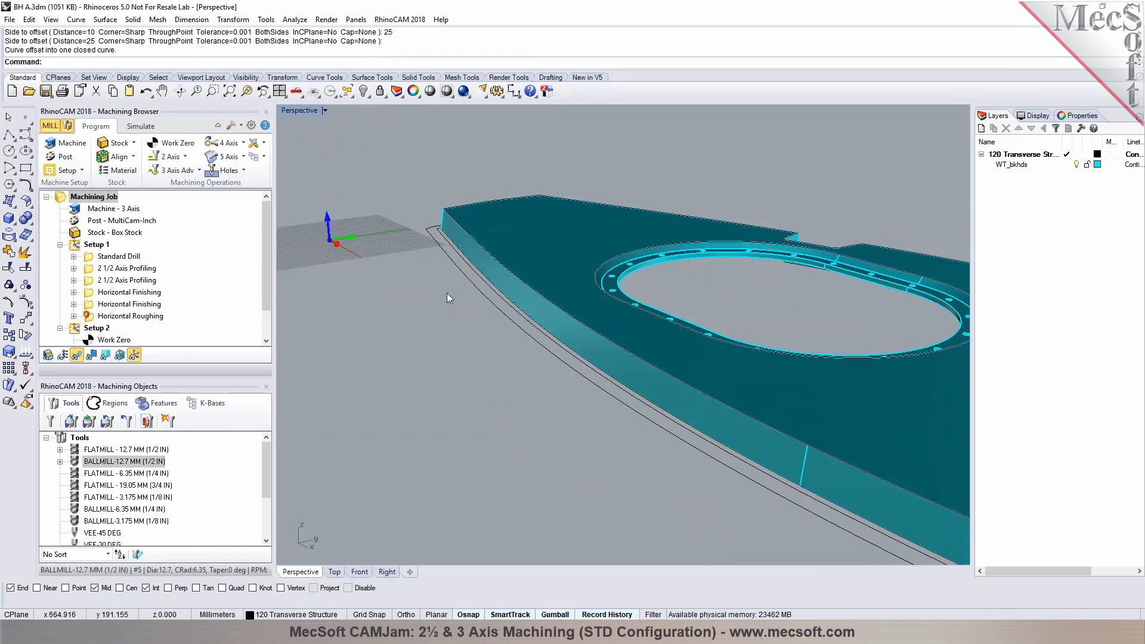
# Step: Replace all regions of the copied Horizontal Finishing operation with the 25 mm offset curve and the duplicated top outer border, and generate it
pyautogui.click(85, 305)
pyautogui.doubleClick(85, 307)
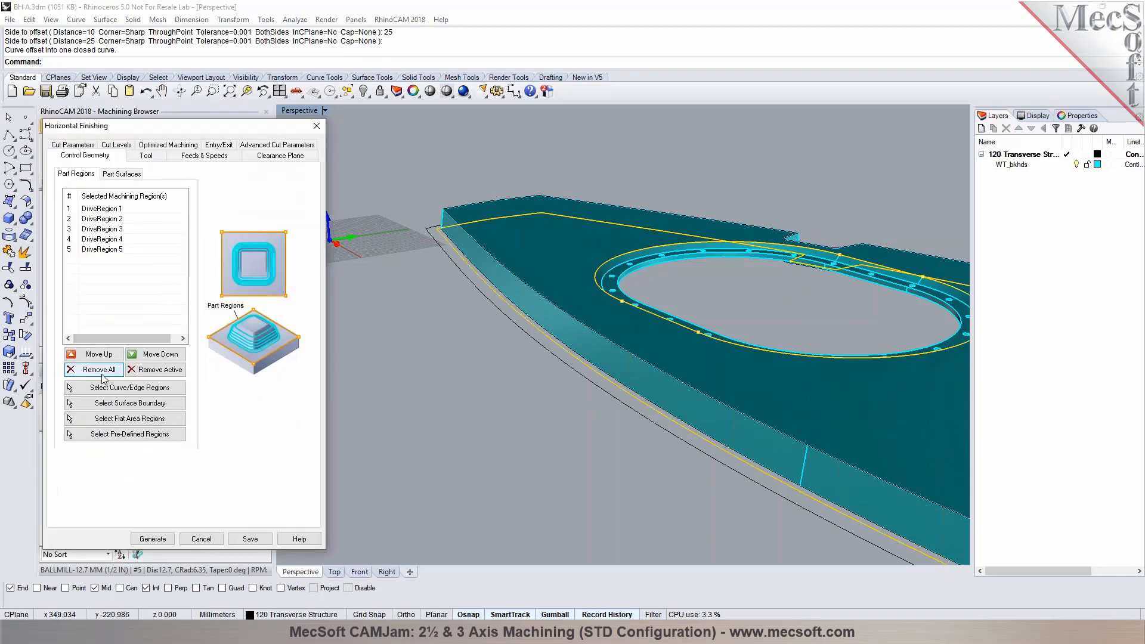
pyautogui.click(92, 374)
pyautogui.click(611, 338)
pyautogui.click(628, 362)
pyautogui.press('Return')
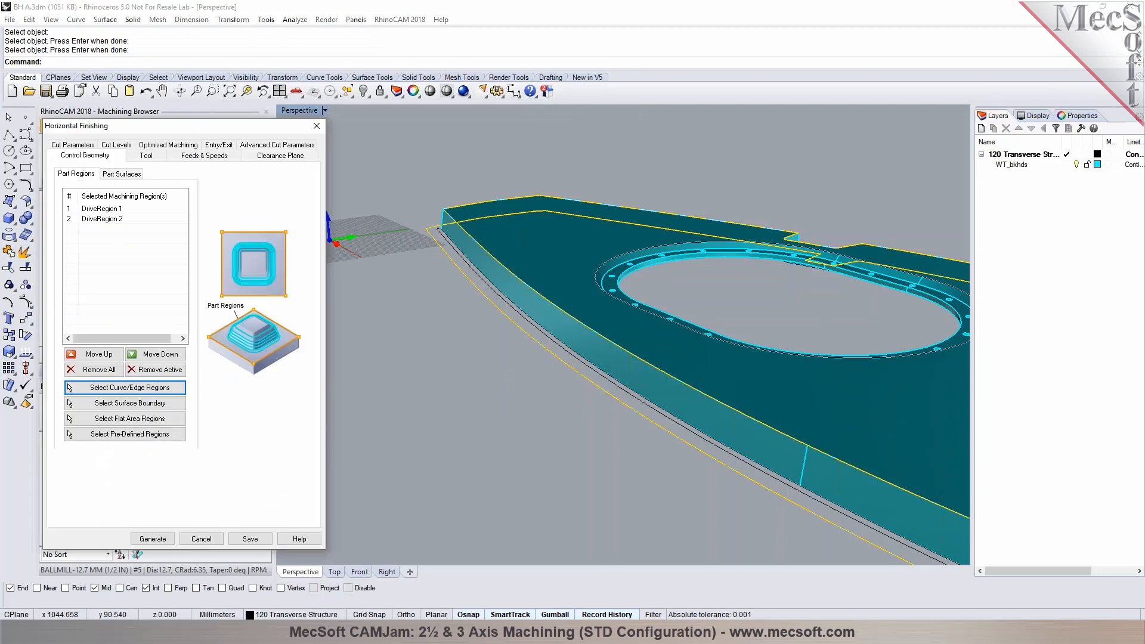
pyautogui.click(151, 539)
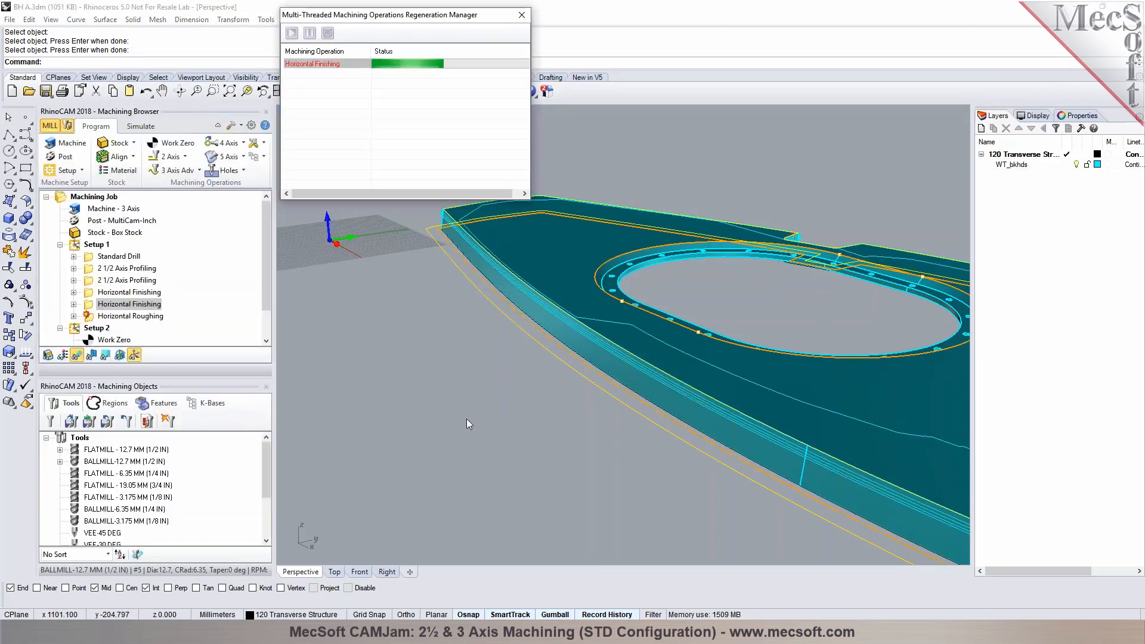
# Step: Turn off the Bottom cut level and the Clear Flats option of the copied Horizontal Finishing operation and regenerate its toolpath
pyautogui.moveTo(449, 261); pyautogui.dragTo(728, 279, button='right')
pyautogui.scroll(-8, 737, 276)
pyautogui.moveTo(452, 343); pyautogui.dragTo(417, 418, button='right')
pyautogui.scroll(6, 335, 388)
pyautogui.scroll(-5, 380, 394)
pyautogui.doubleClick(87, 306)
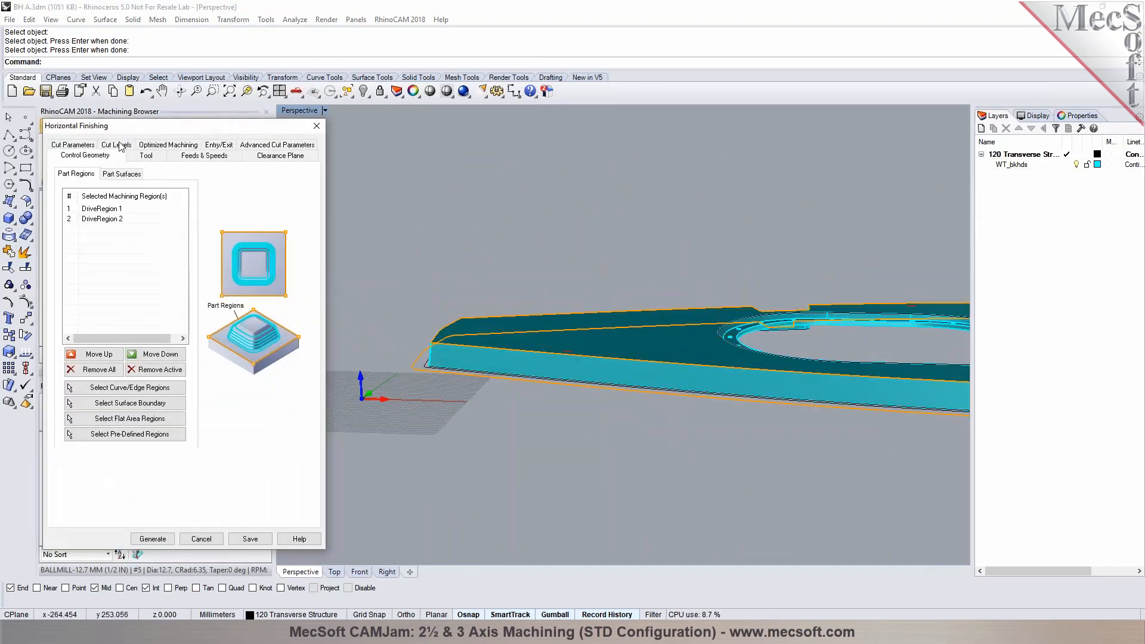
pyautogui.click(115, 155)
pyautogui.moveTo(84, 343)
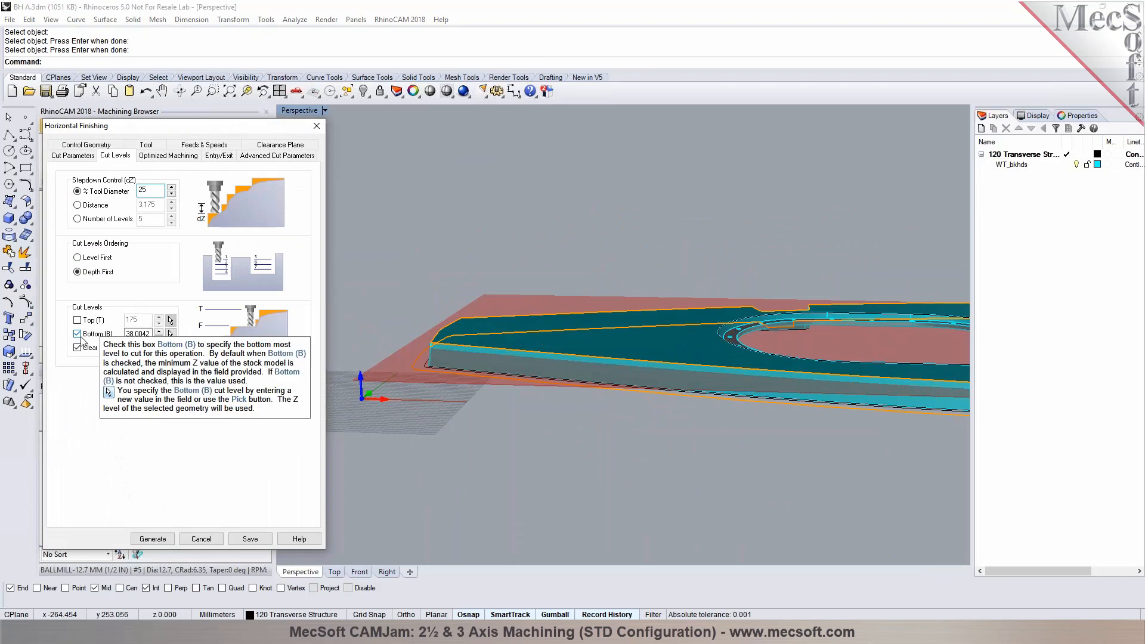
pyautogui.click(78, 334)
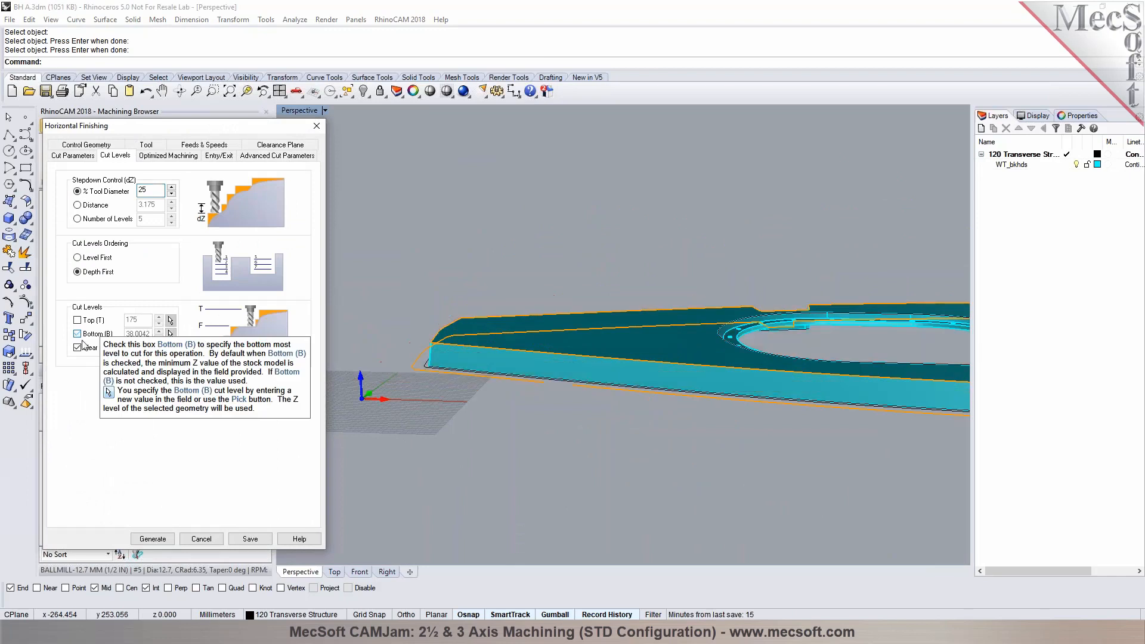
pyautogui.click(78, 348)
pyautogui.click(153, 539)
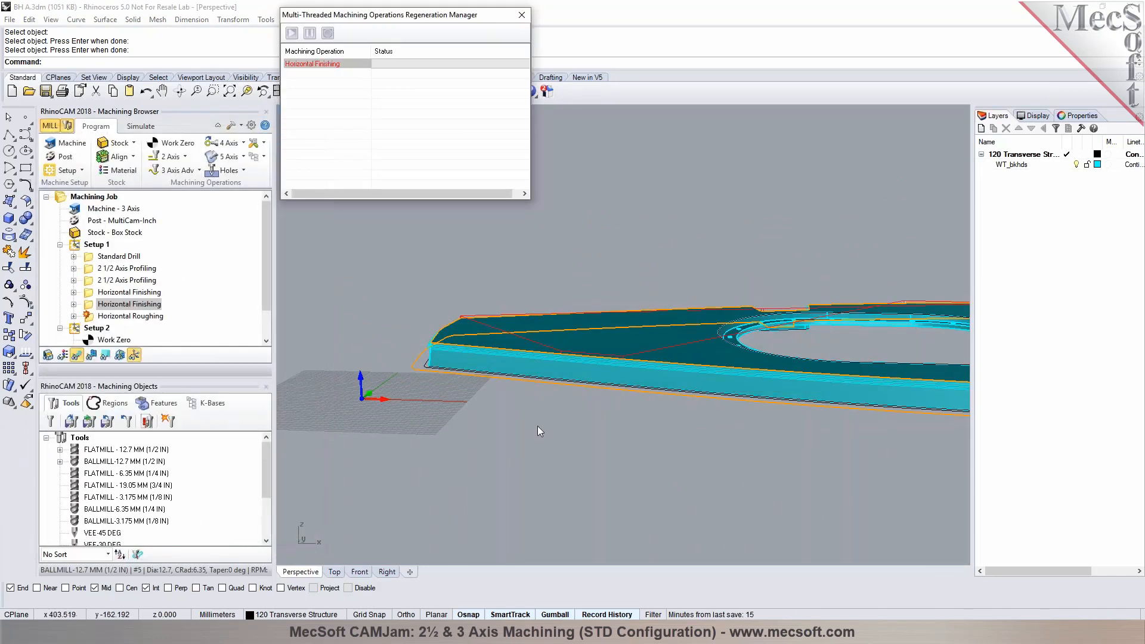